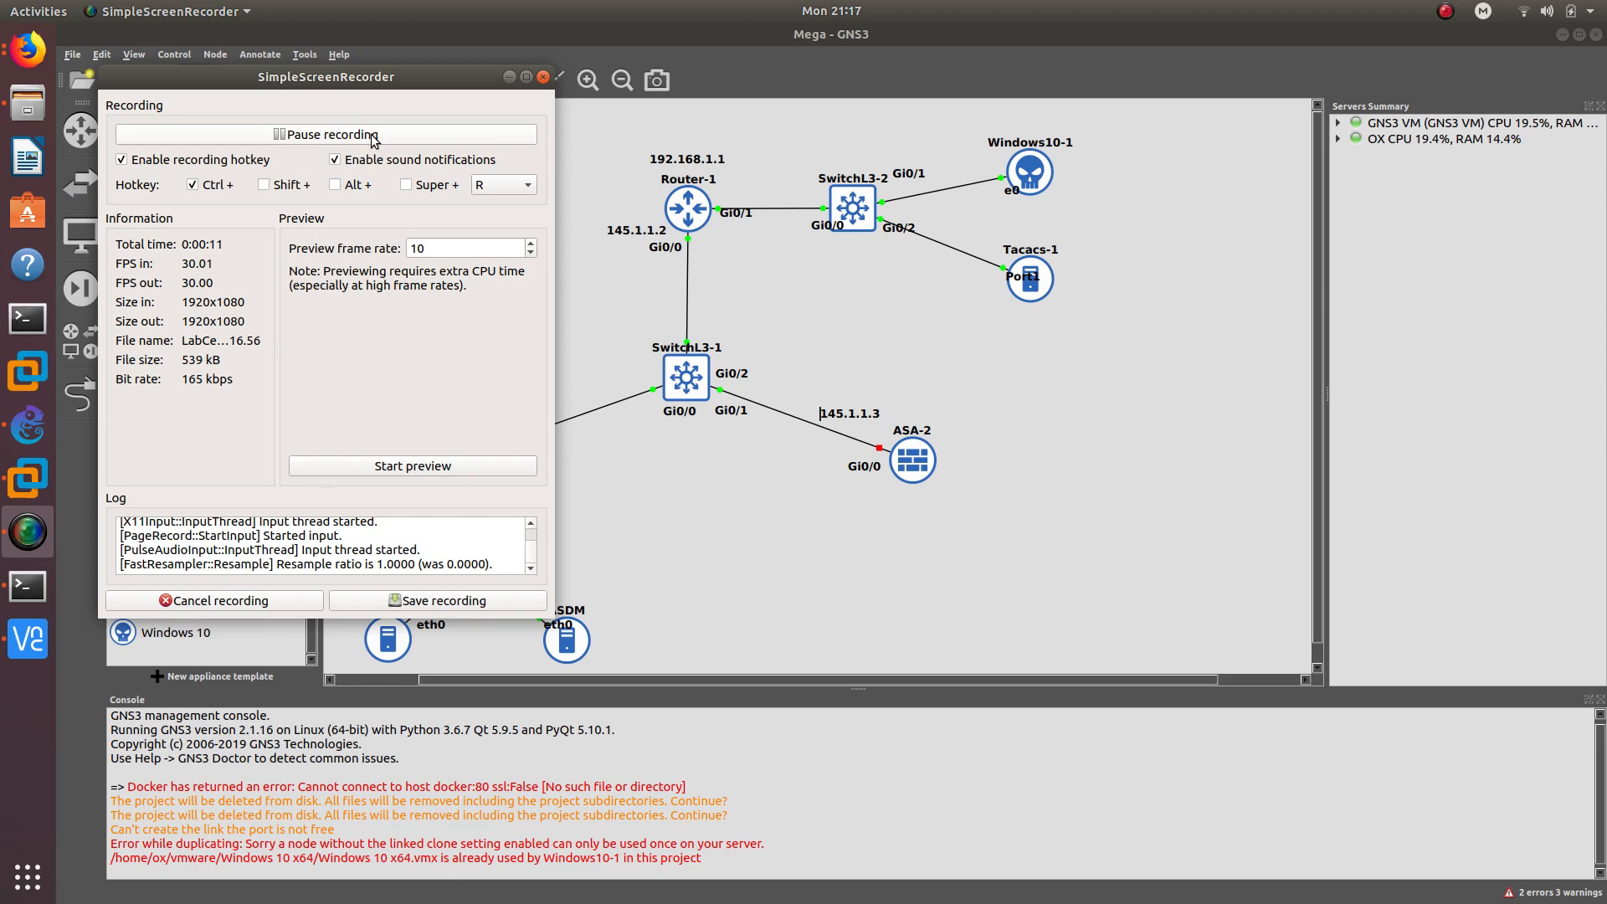
- Minimize the SimpleScreenRecorder window and inspect the Mega project topology's nodes
{"action": "left_click", "coordinate": [509, 76]}
{"action": "mouse_move", "coordinate": [490, 473]}
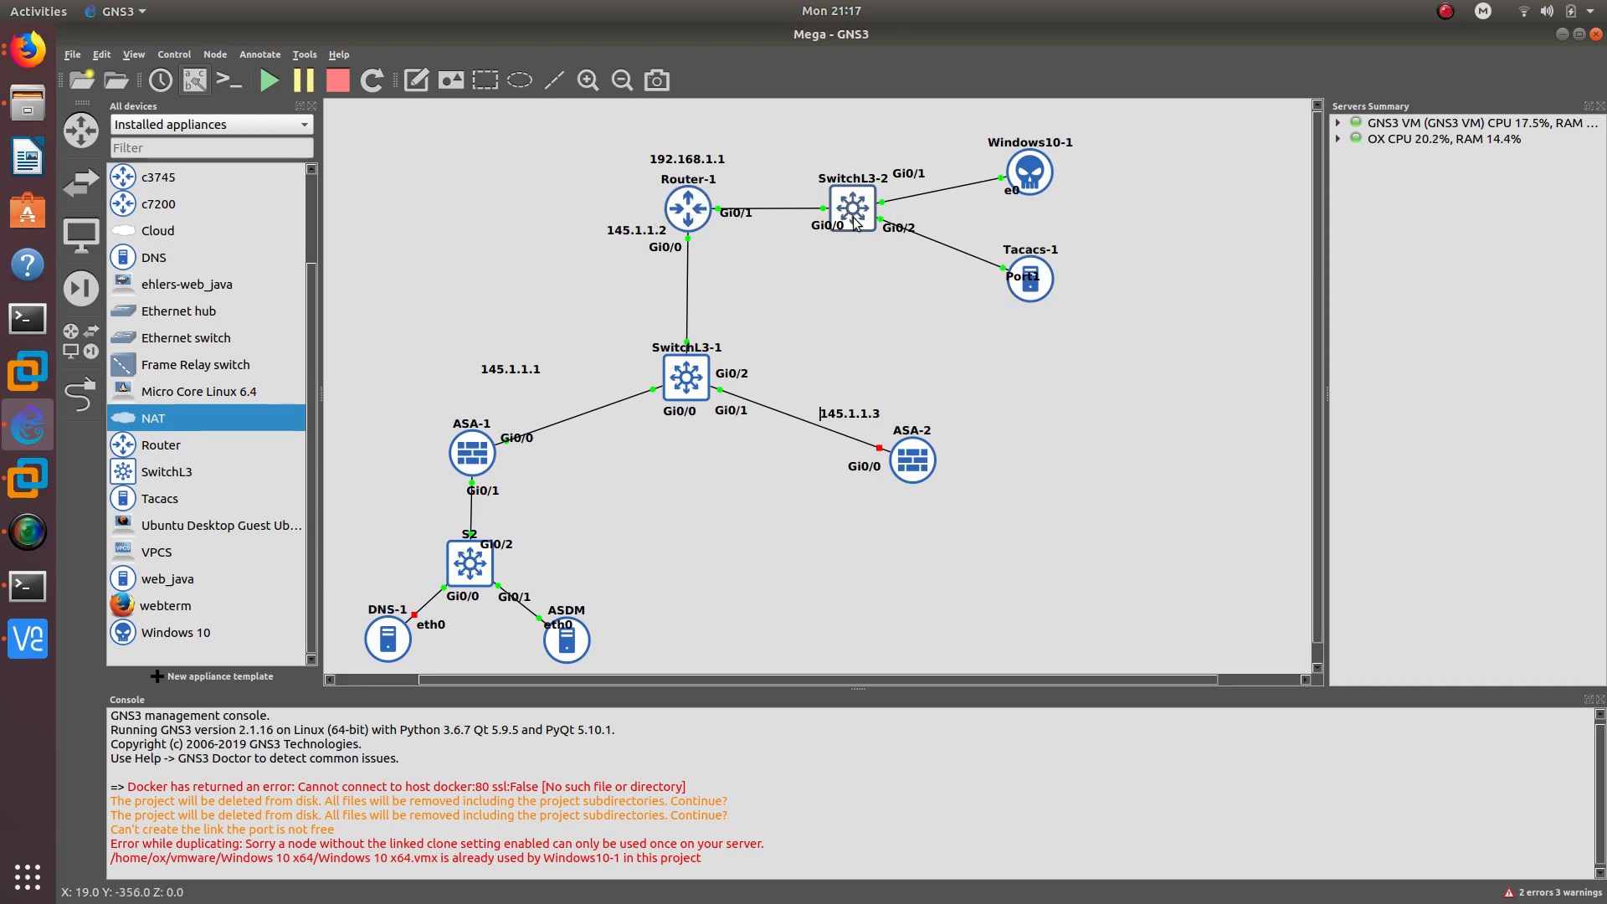
{"action": "mouse_move", "coordinate": [854, 217]}
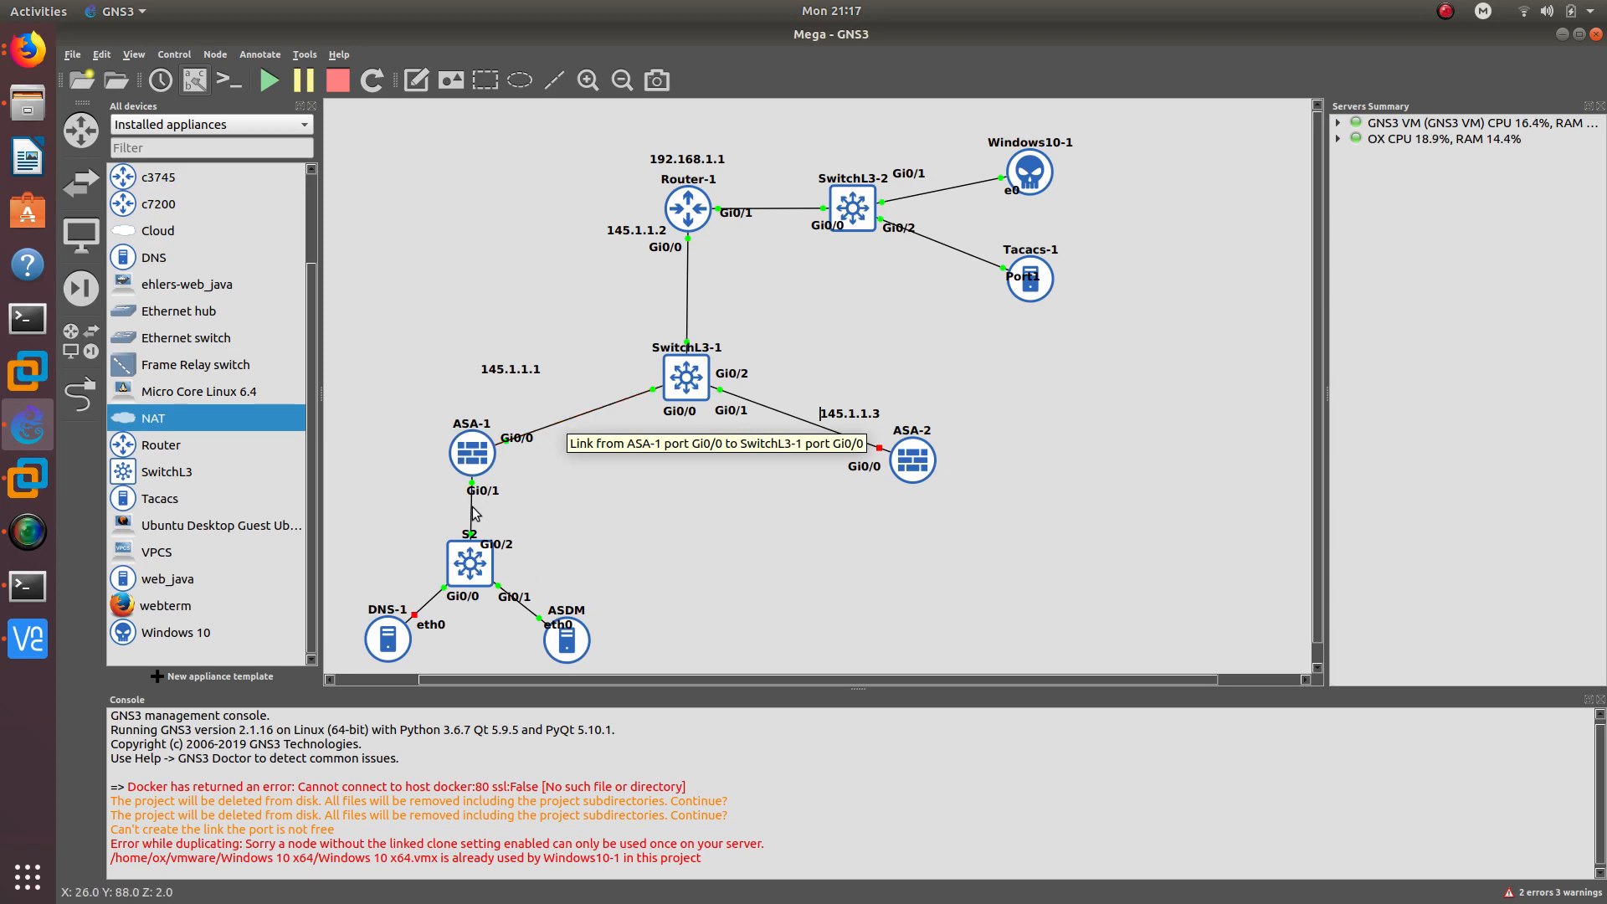
- Duplicate the 145.1.1.1 note, change the copy to 172.16.1.1 and place it beside ASA-1's Gi0/1
{"action": "right_click", "coordinate": [514, 387]}
{"action": "left_click_drag", "start_coordinate": [518, 373], "coordinate": [521, 493]}
{"action": "left_click", "coordinate": [536, 398]}
{"action": "double_click", "coordinate": [521, 493]}
{"action": "type", "text": "12"}
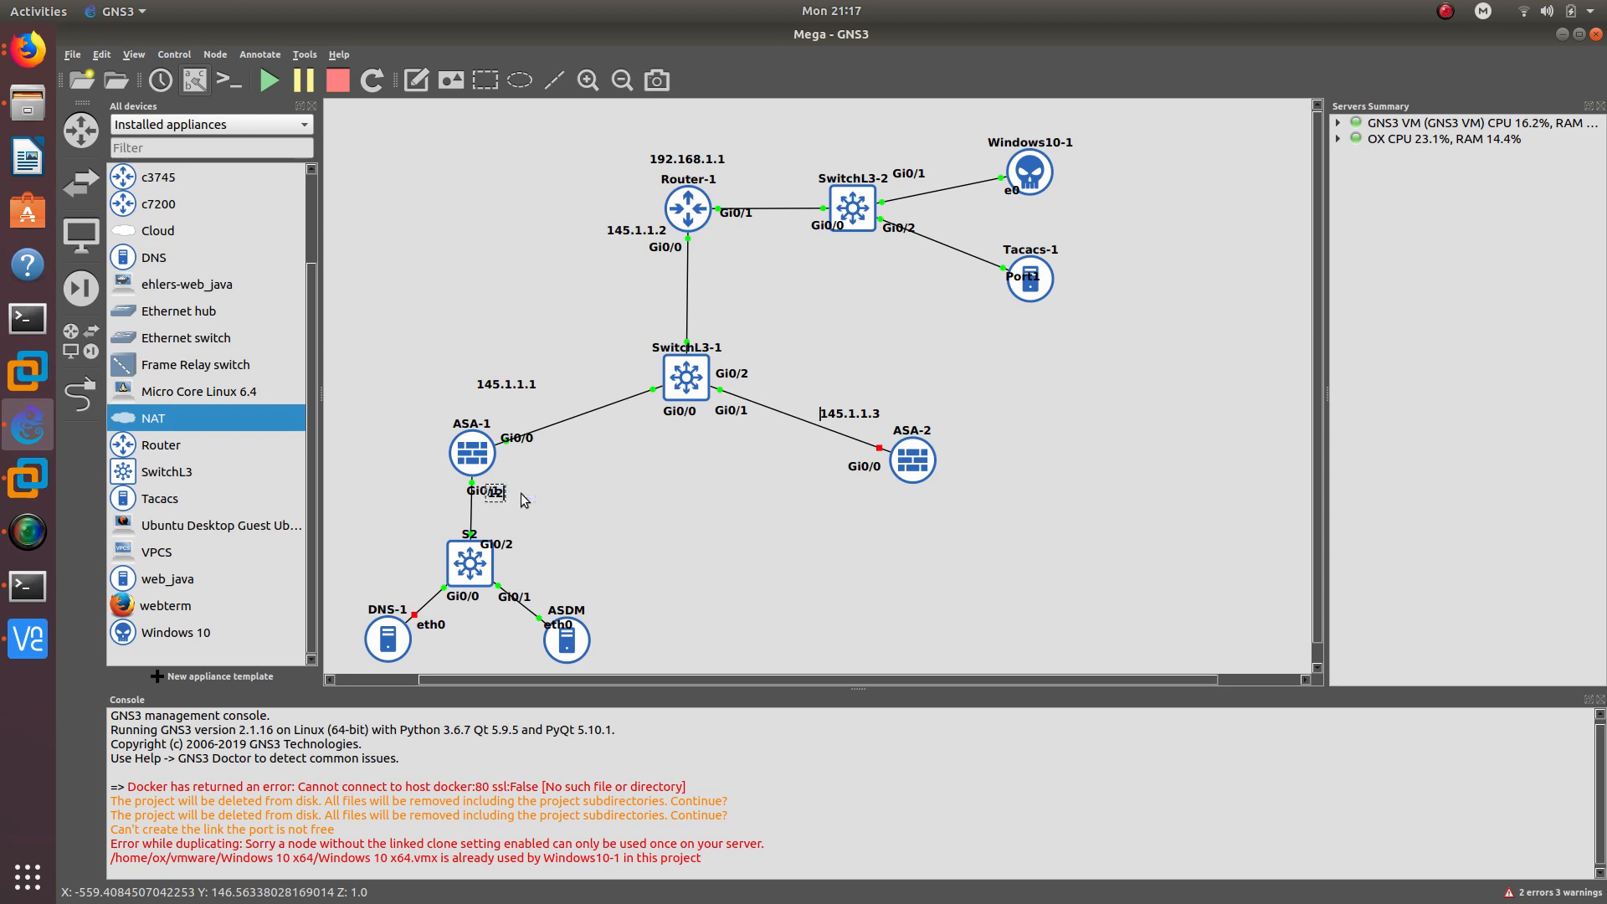
{"action": "key", "text": "BackSpace"}
{"action": "key", "text": "BackSpace"}
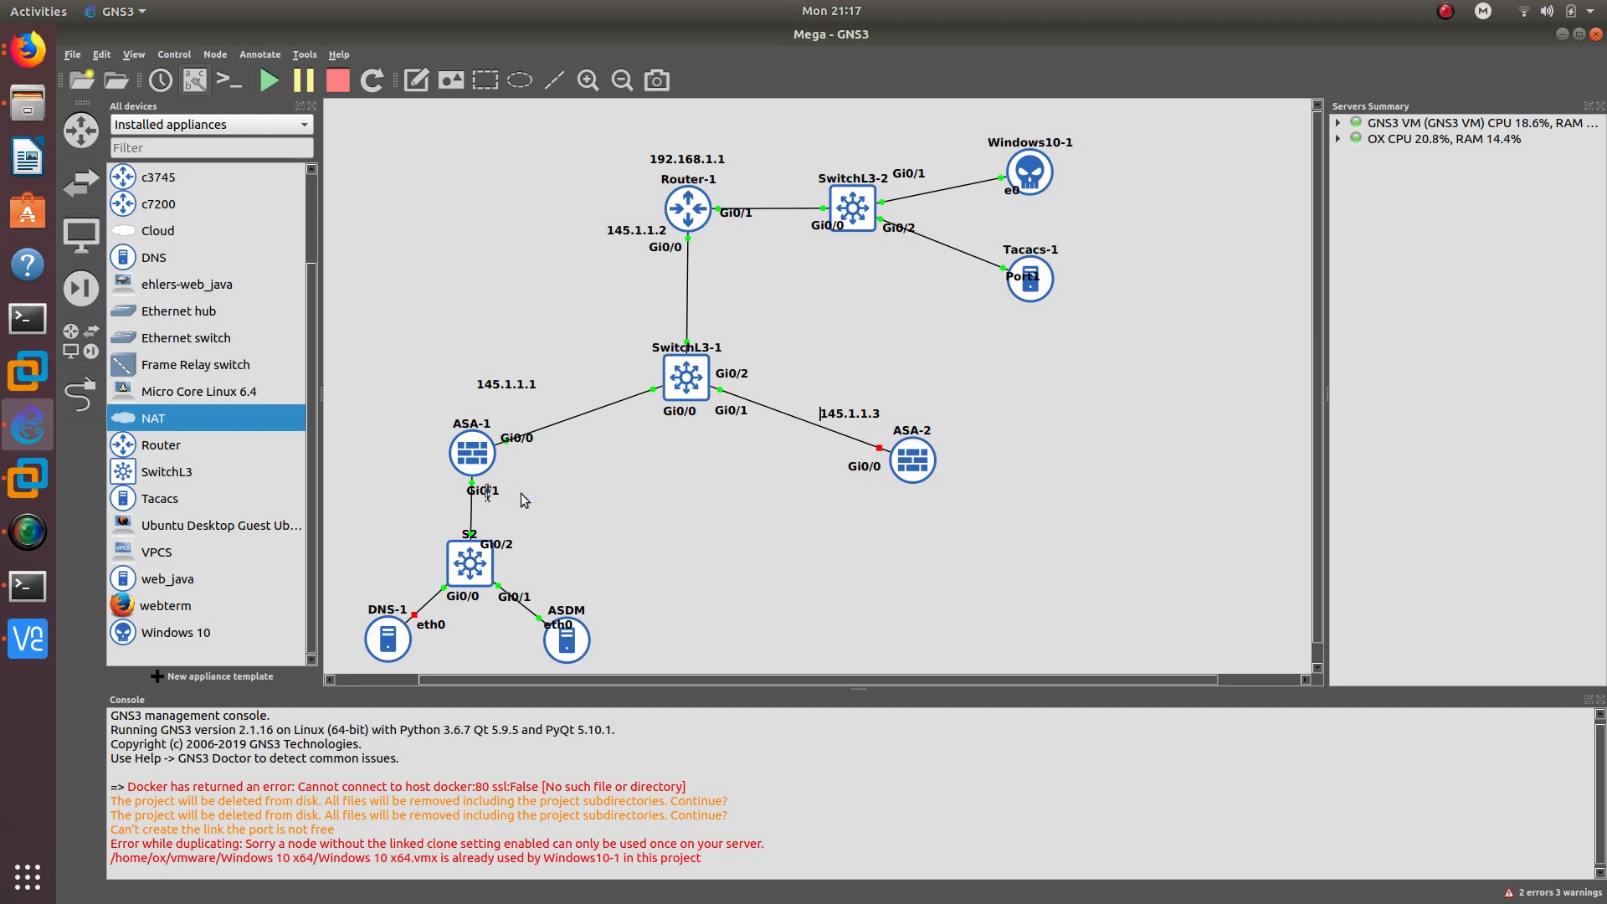
{"action": "type", "text": "172.16.1.1"}
{"action": "left_click", "coordinate": [554, 553]}
{"action": "left_click_drag", "start_coordinate": [533, 492], "coordinate": [552, 488]}
{"action": "left_click", "coordinate": [583, 556]}
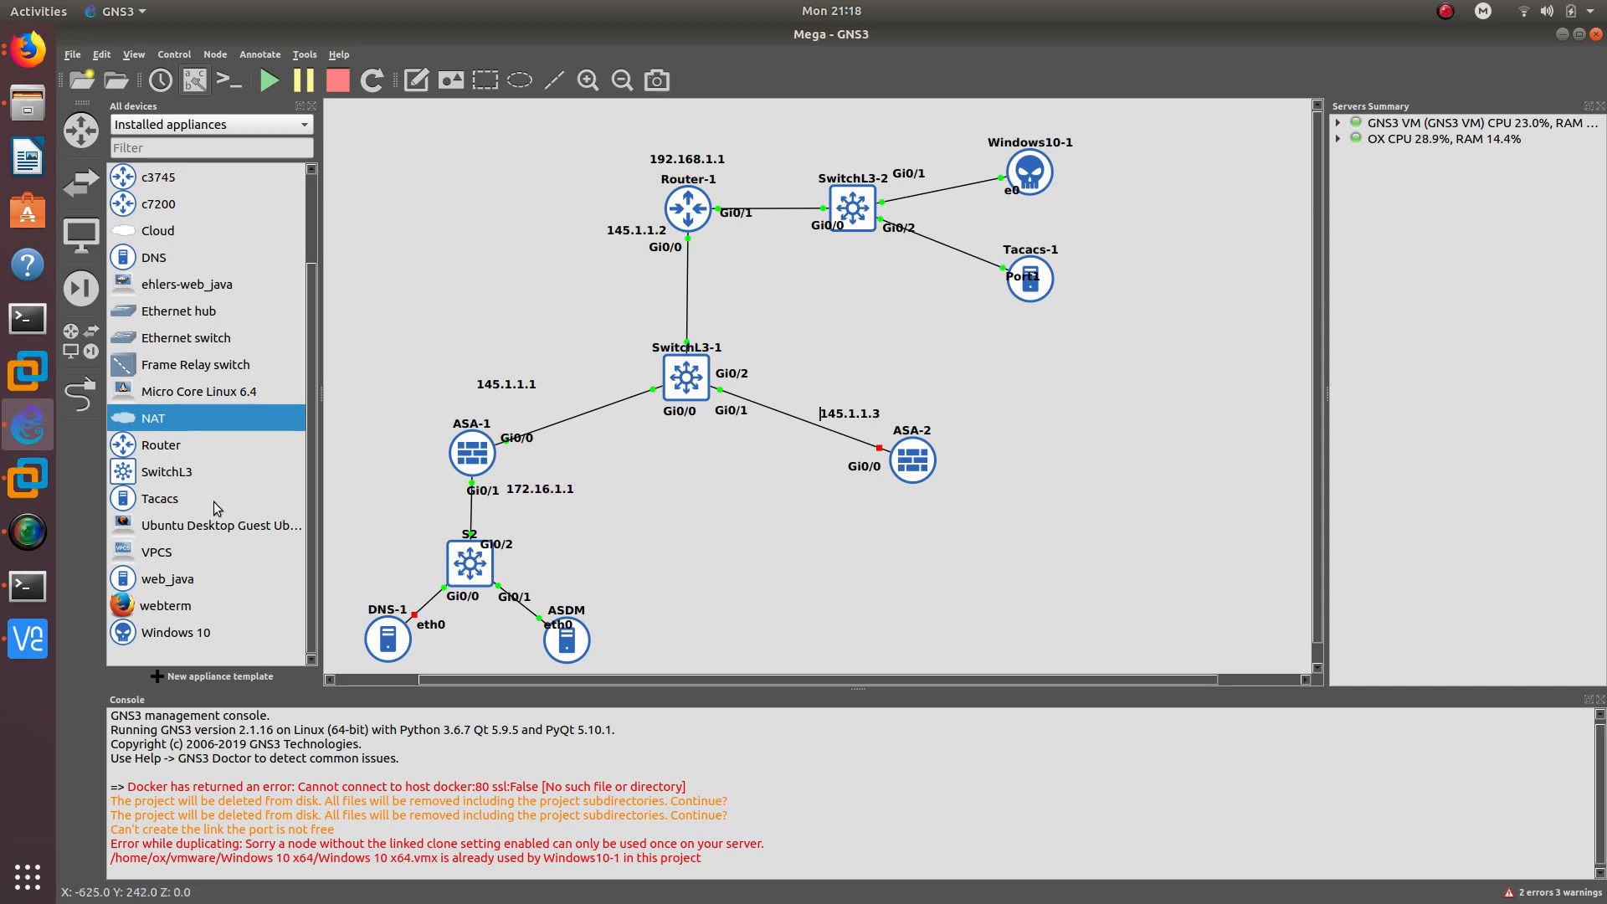
{"action": "left_click", "coordinate": [27, 586]}
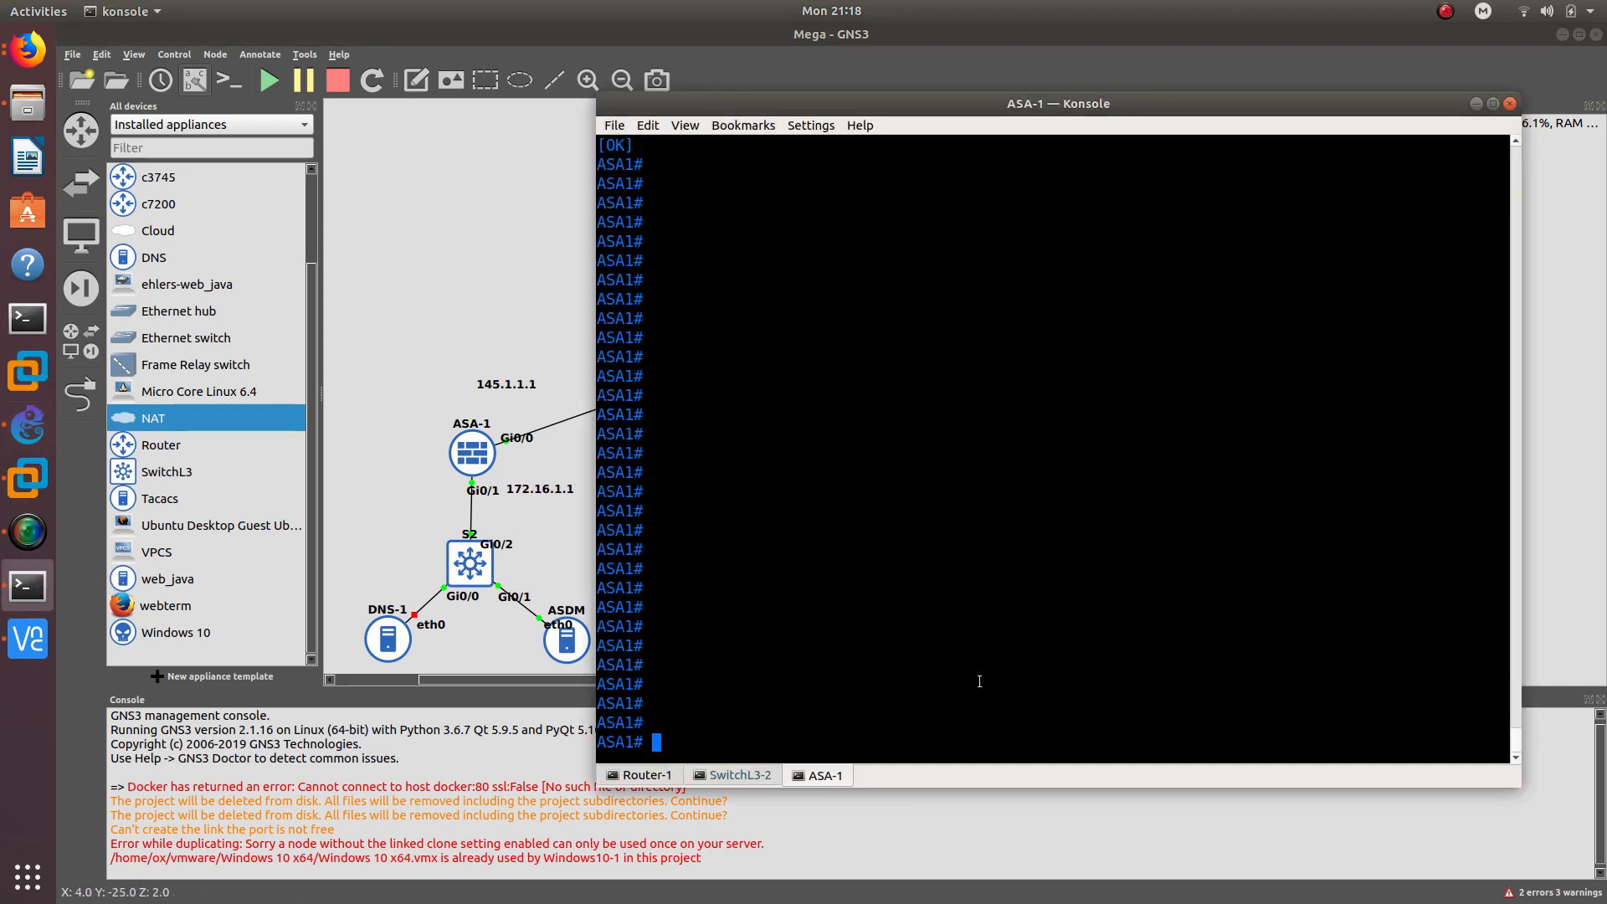
- On ASA-1, enter config mode and add route internet 0.0.0.0 0.0.0.0 145.1.1.2
{"action": "type", "text": "config t"}
{"action": "key", "text": "Return"}
{"action": "type", "text": "ip"}
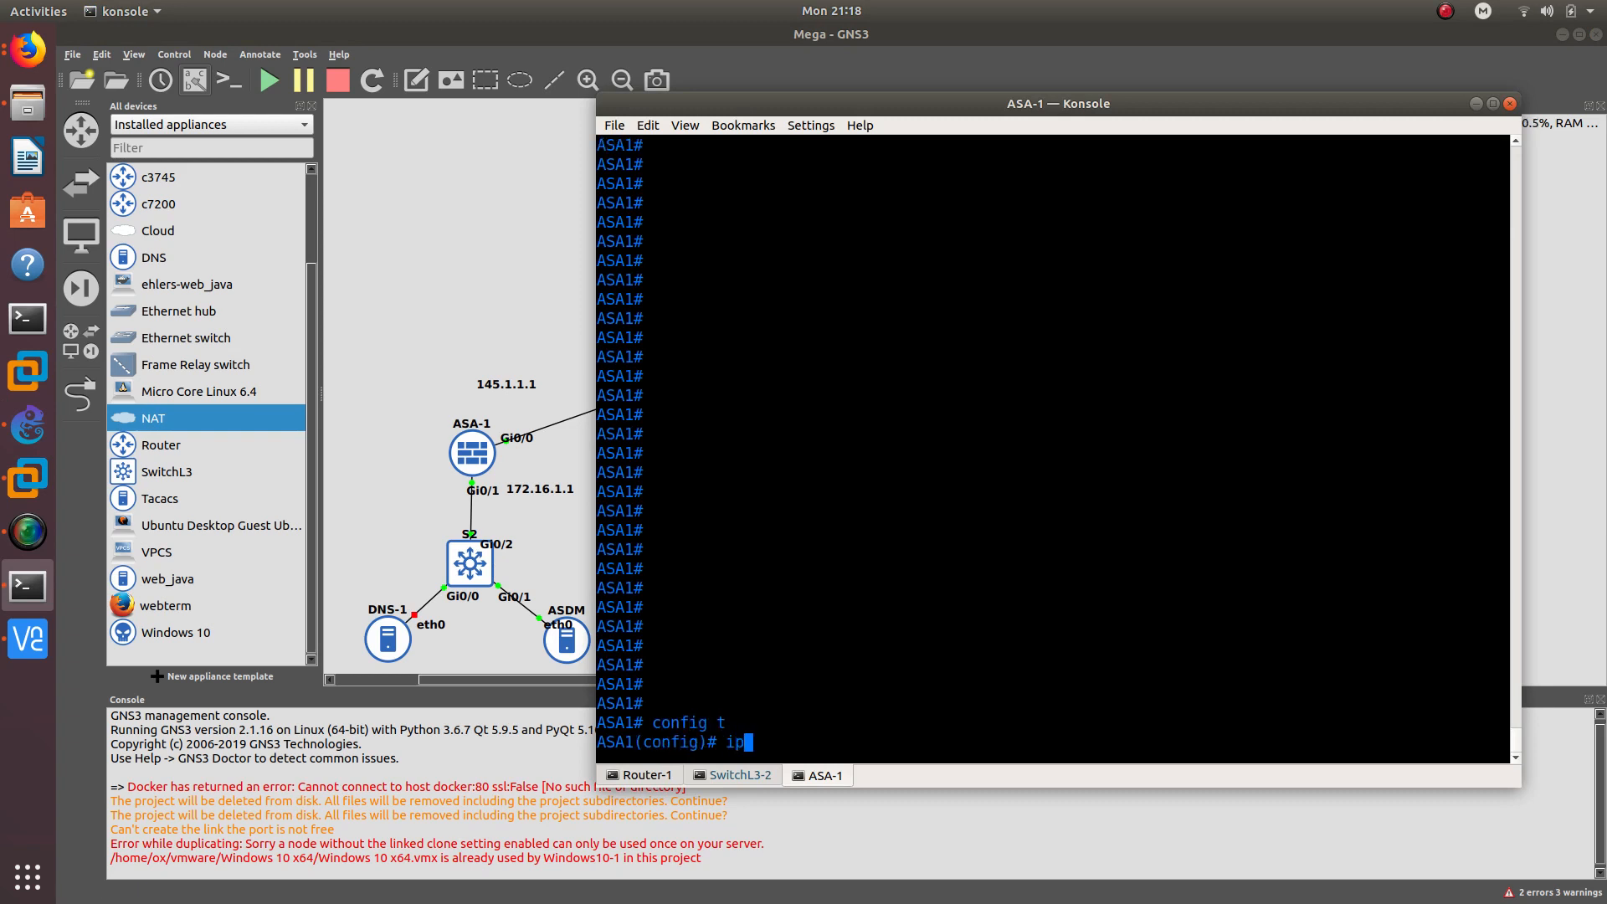
{"action": "key", "text": "BackSpace"}
{"action": "key", "text": "BackSpace"}
{"action": "type", "text": "rou"}
{"action": "key", "text": "Tab"}
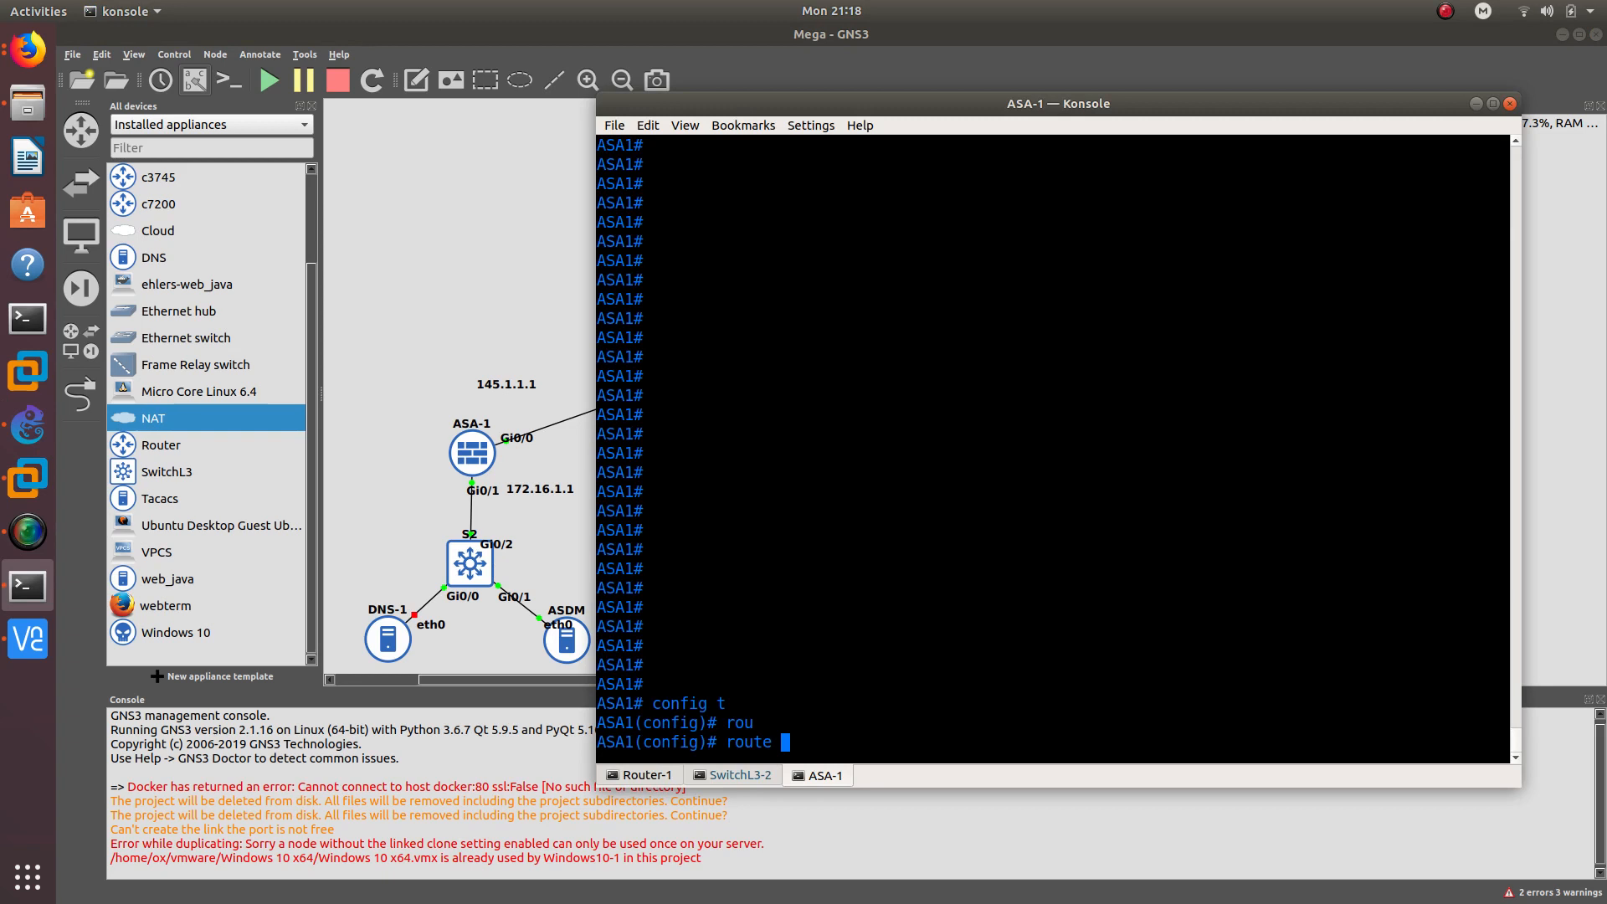
{"action": "type", "text": "in"}
{"action": "key", "text": "Tab"}
{"action": "type", "text": "inte"}
{"action": "key", "text": "Tab"}
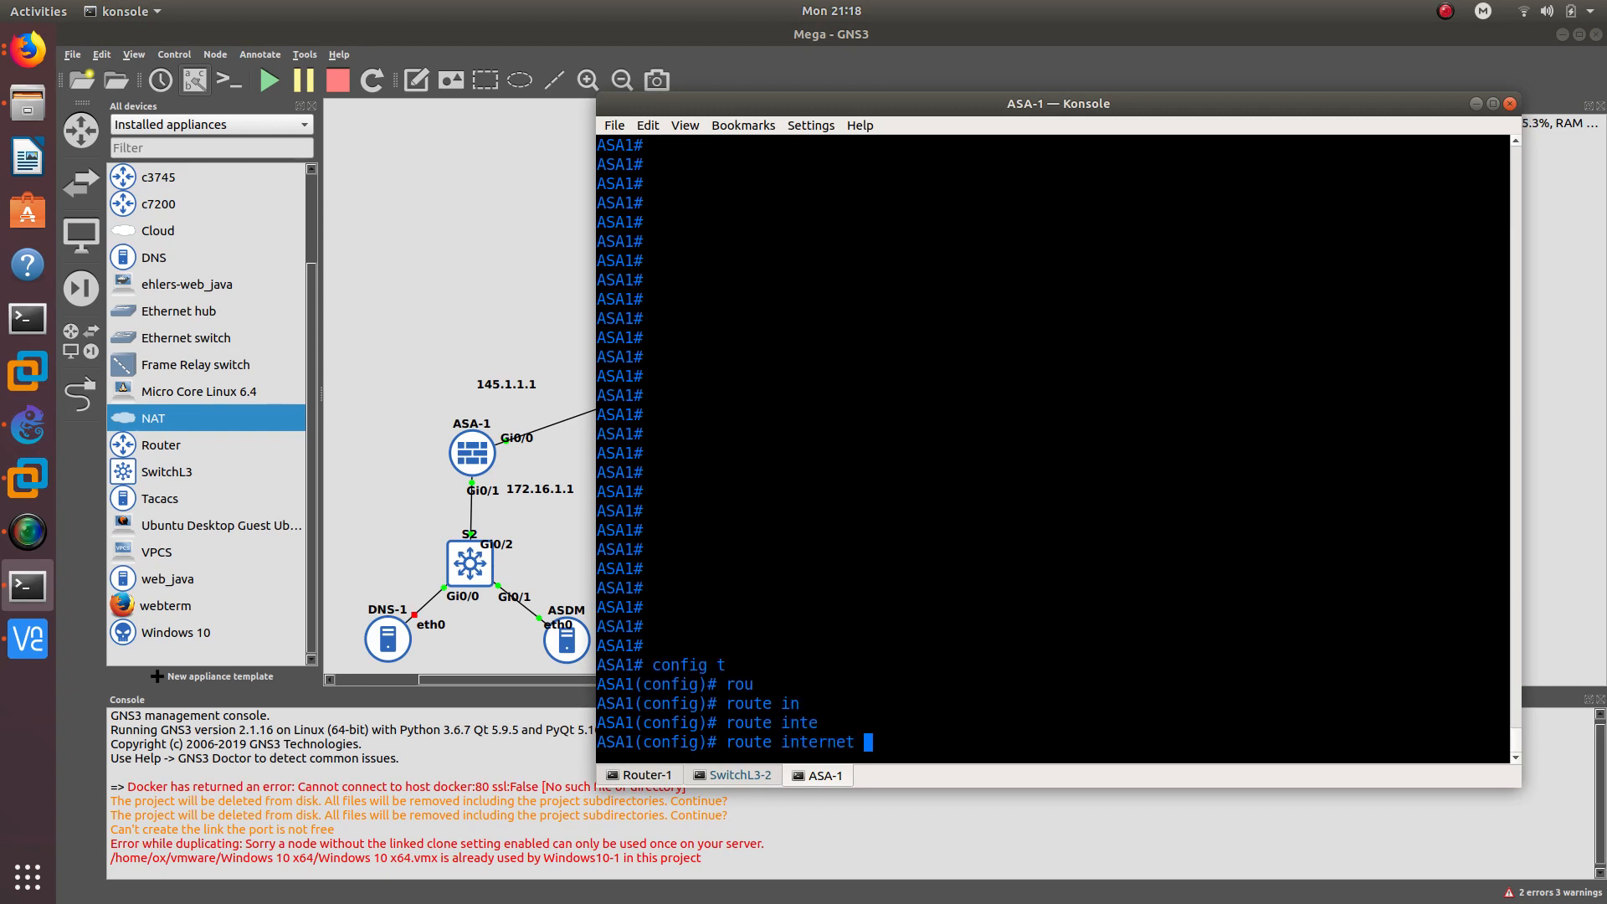
{"action": "type", "text": "0.0.0.0 0.0.0.0"}
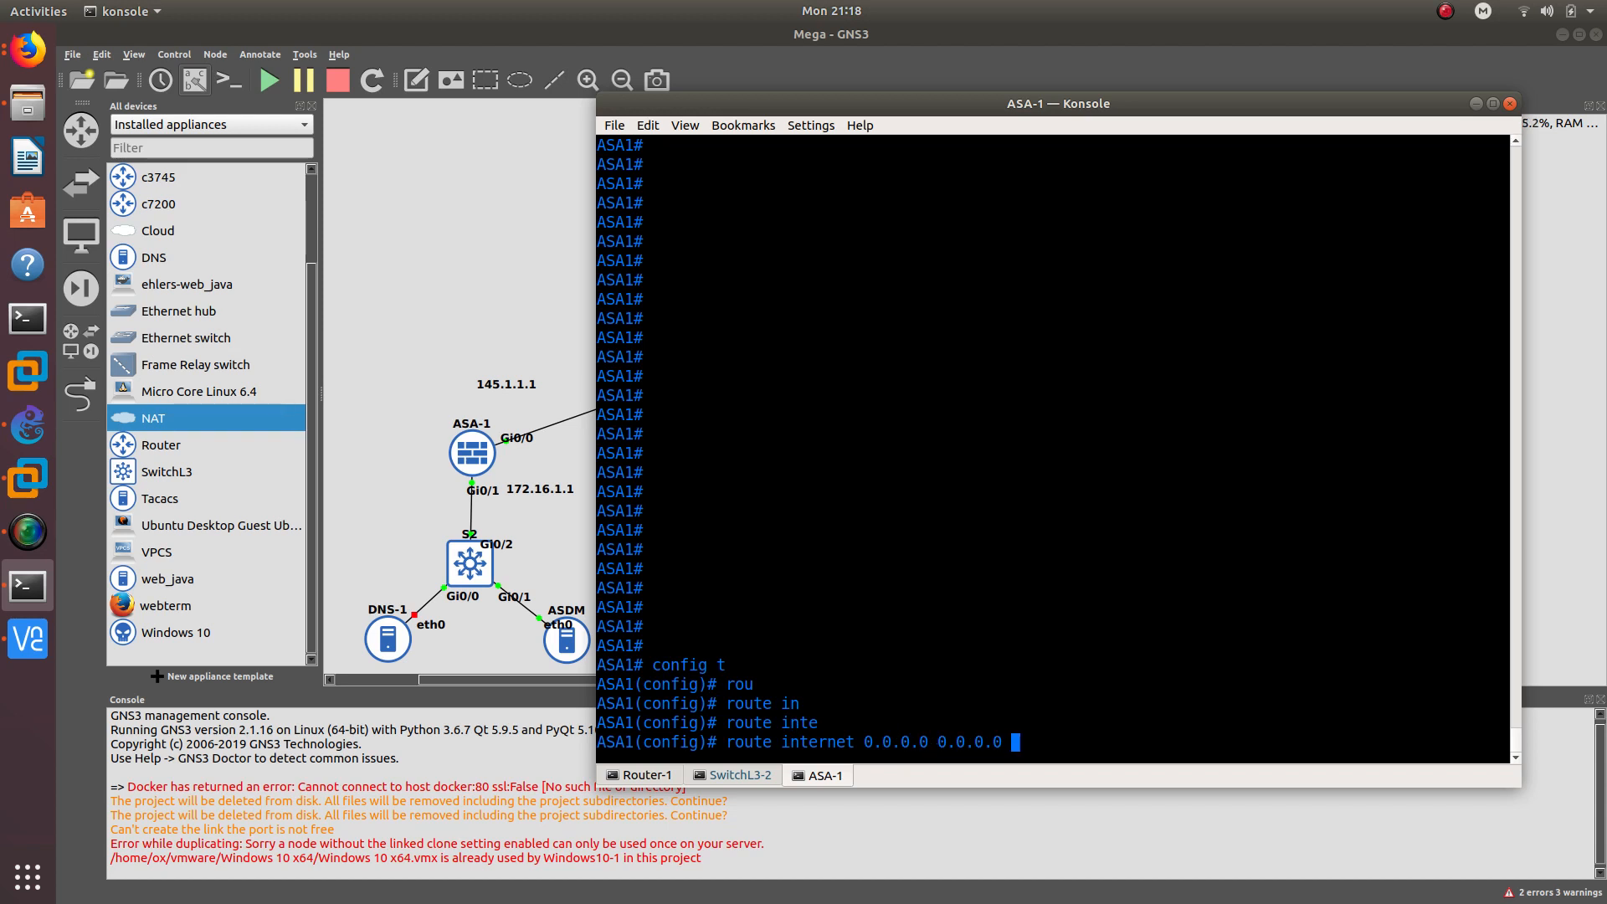
{"action": "type", "text": " 145.1.1.2"}
{"action": "key", "text": "Return"}
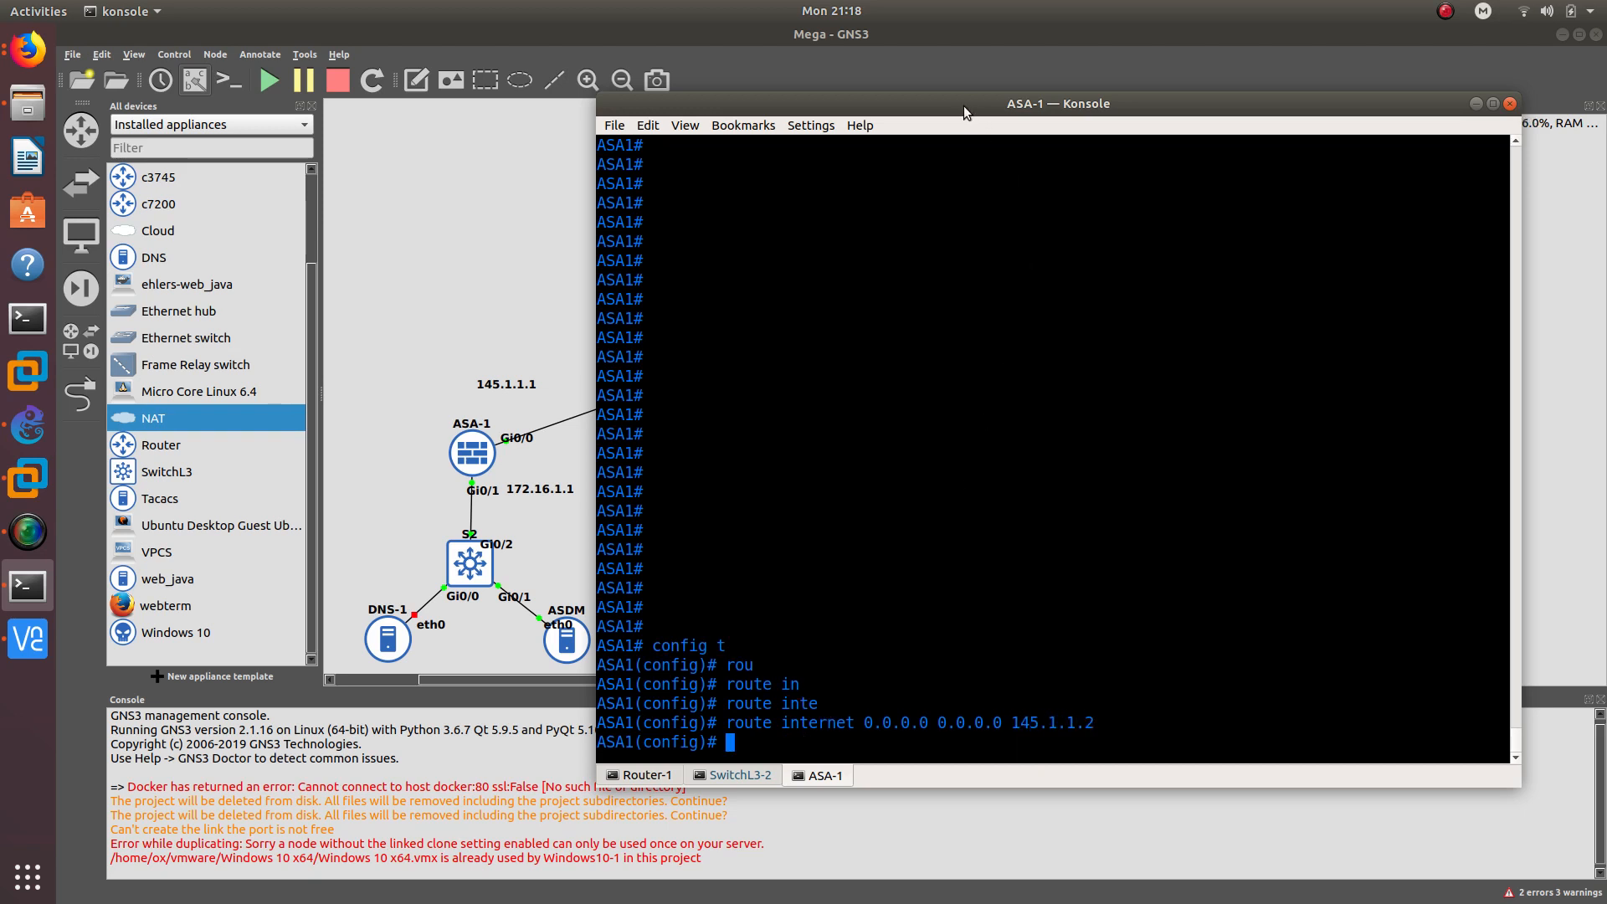
- Reposition the console window and switch to the Router-1 session
{"action": "left_click_drag", "start_coordinate": [963, 105], "coordinate": [1186, 222]}
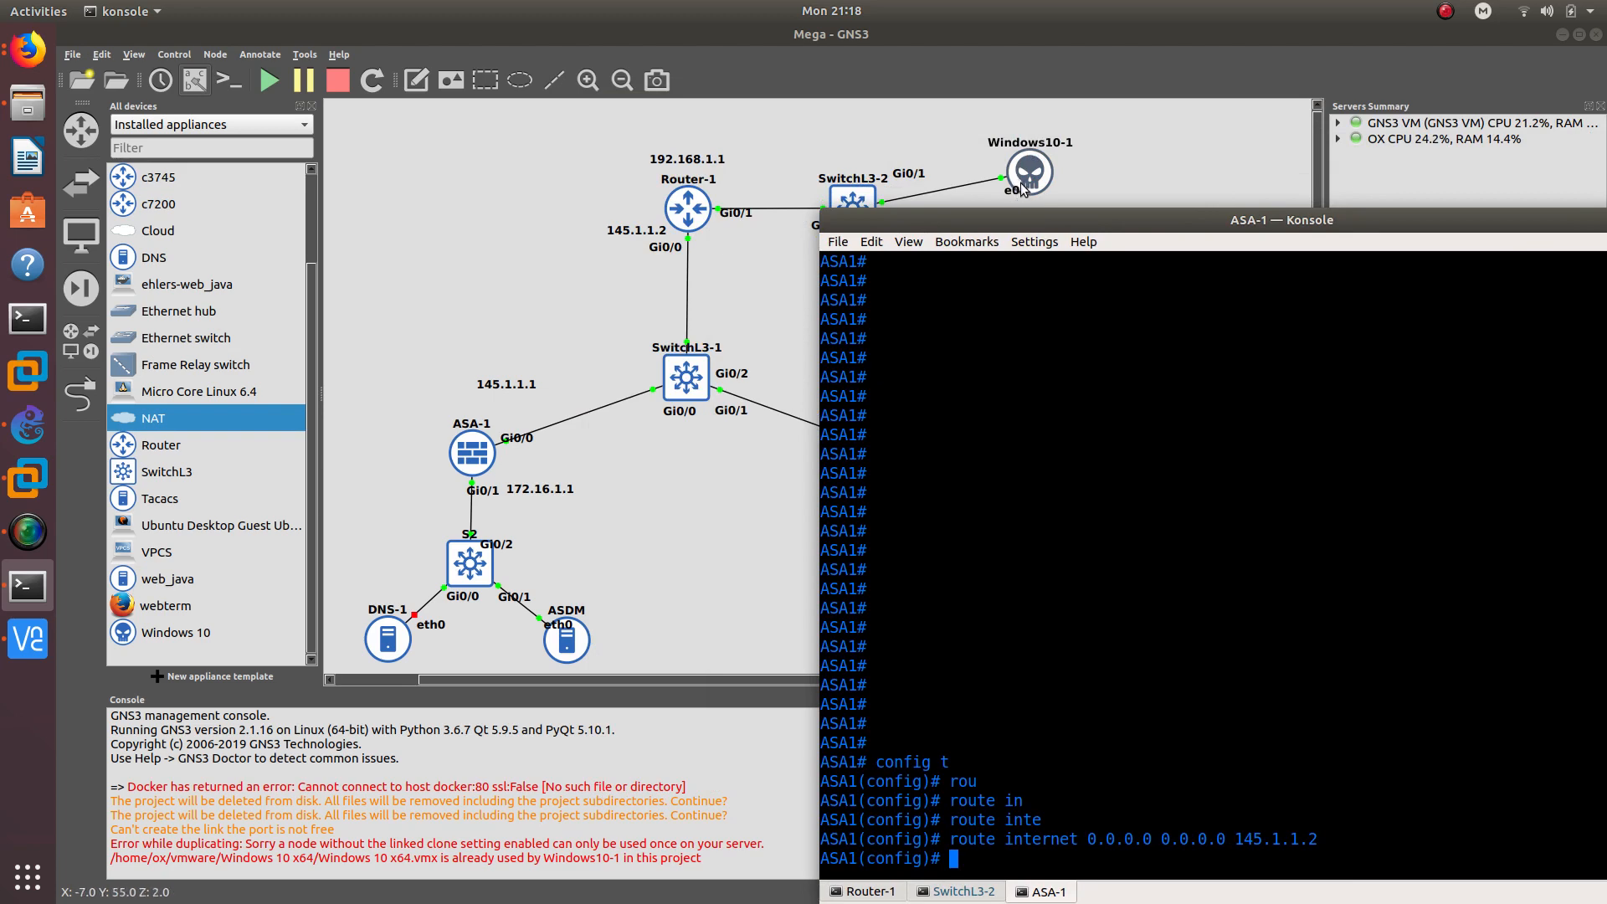
{"action": "left_click_drag", "start_coordinate": [1028, 218], "coordinate": [1008, 148]}
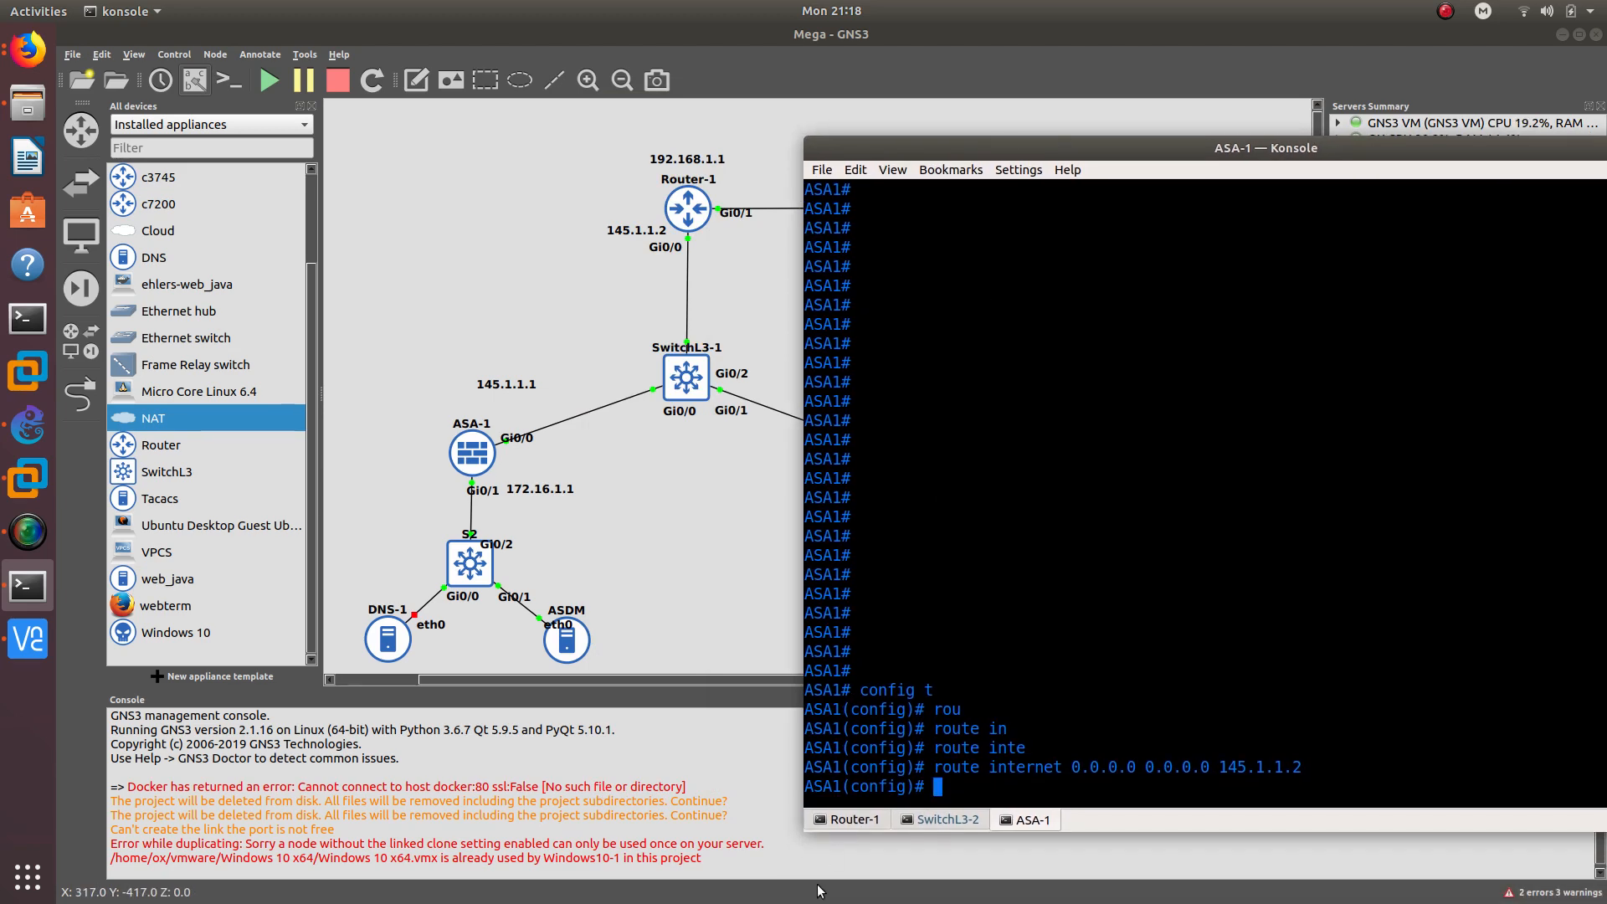
{"action": "left_click", "coordinate": [848, 821]}
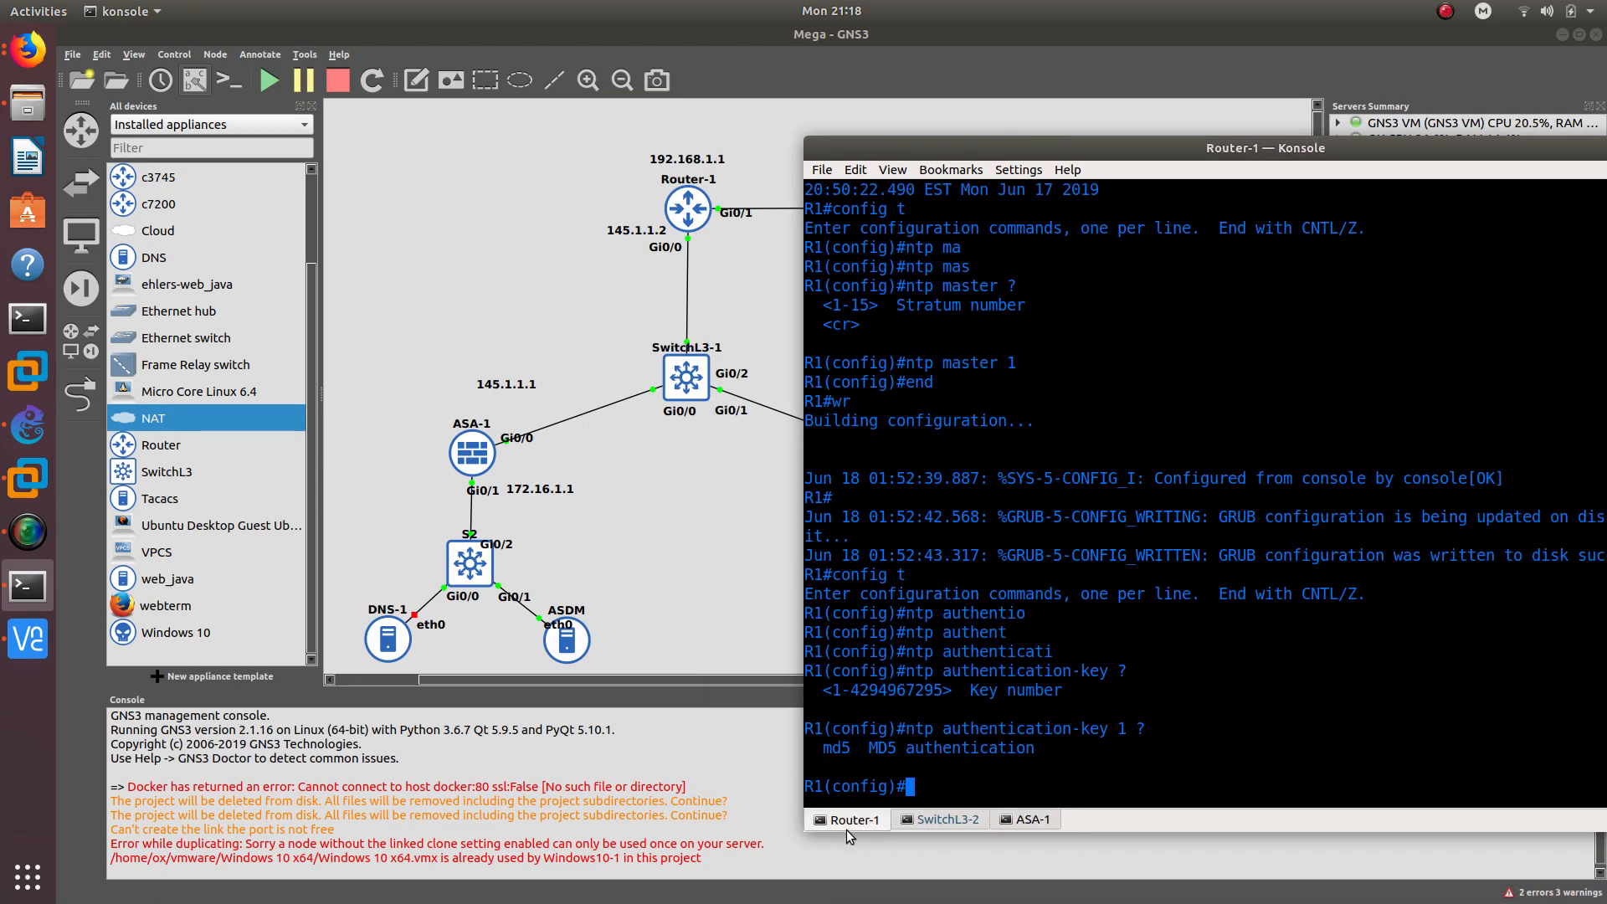
- Add Router-1's default route: ip route 0.0.0.0 0.0.0.0 145.1.1.1
{"action": "type", "text": "ip rou"}
{"action": "key", "text": "Tab"}
{"action": "type", "text": "te"}
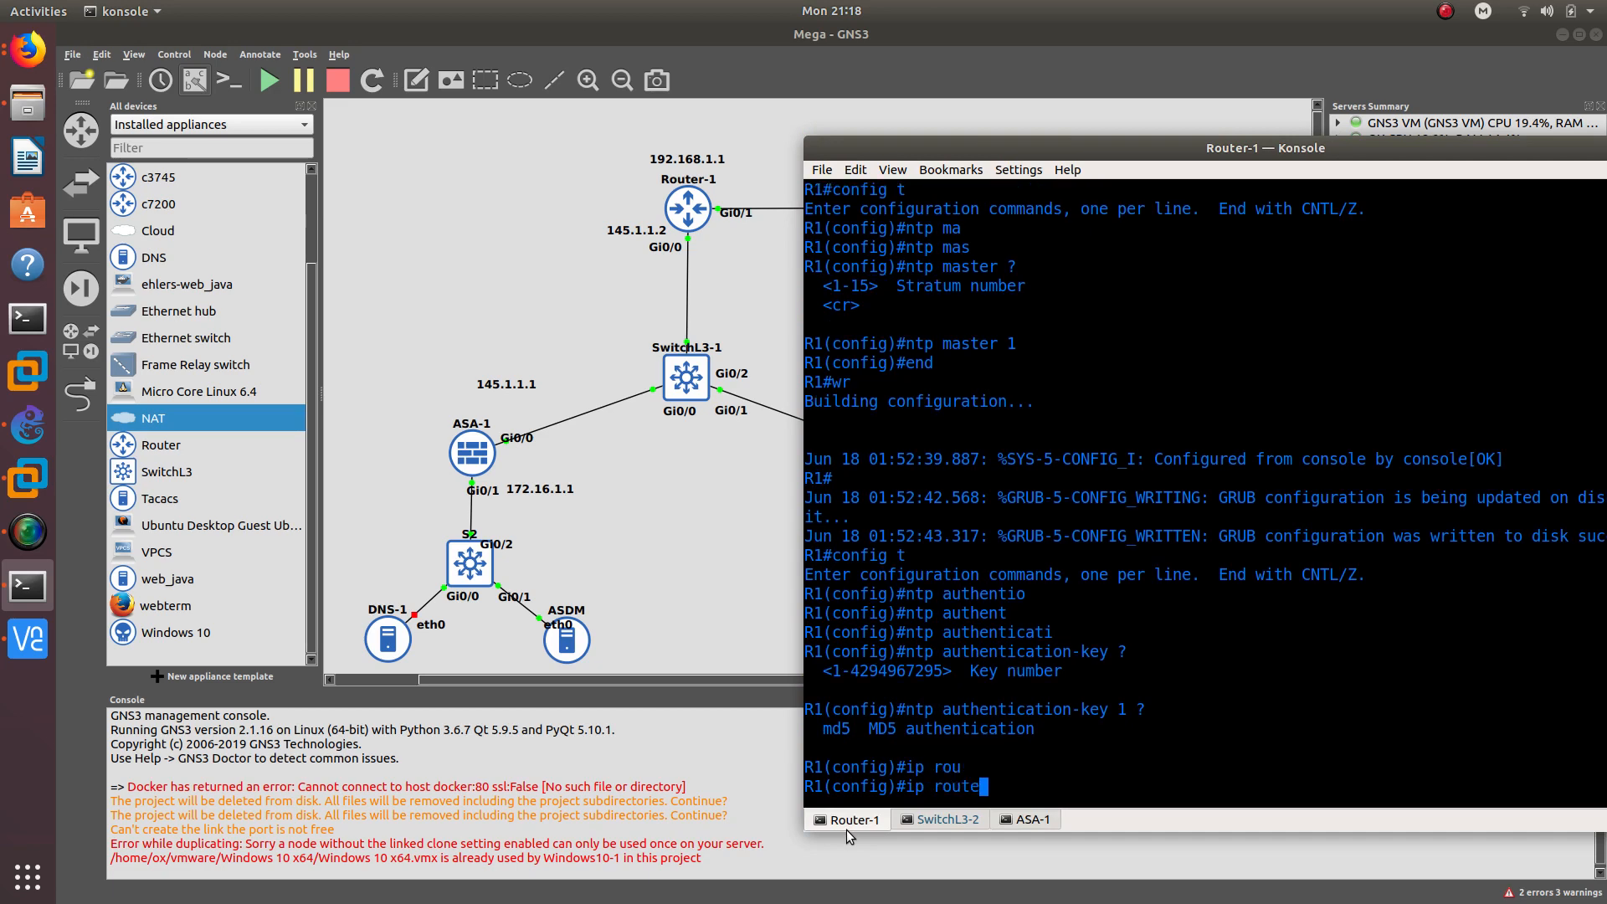
{"action": "key", "text": "Tab"}
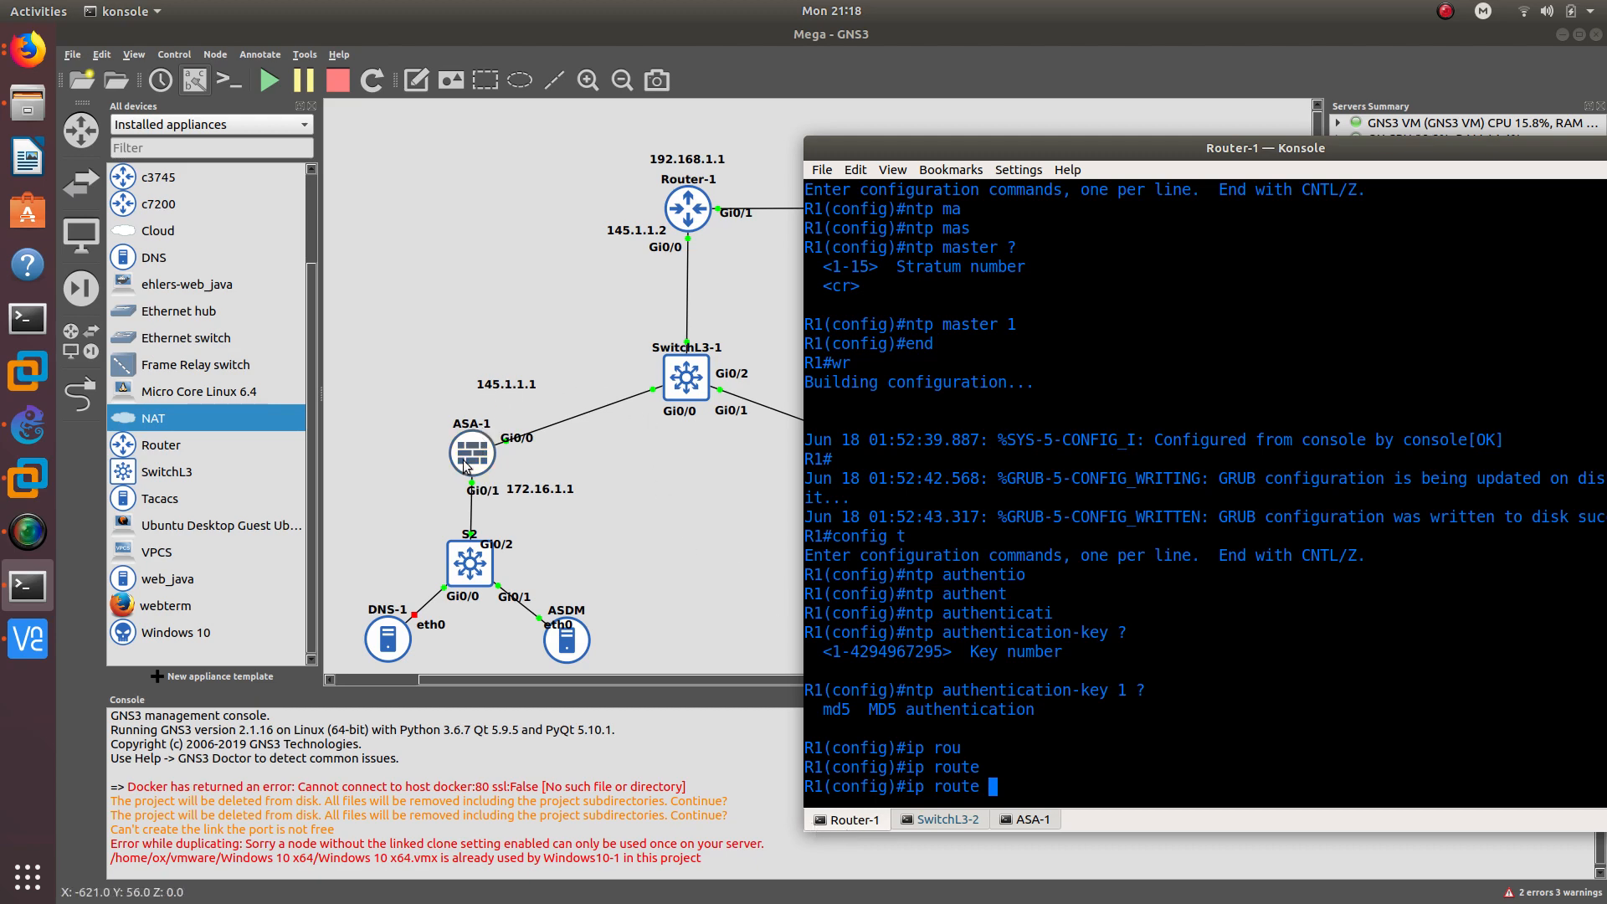
{"action": "type", "text": "0.00."}
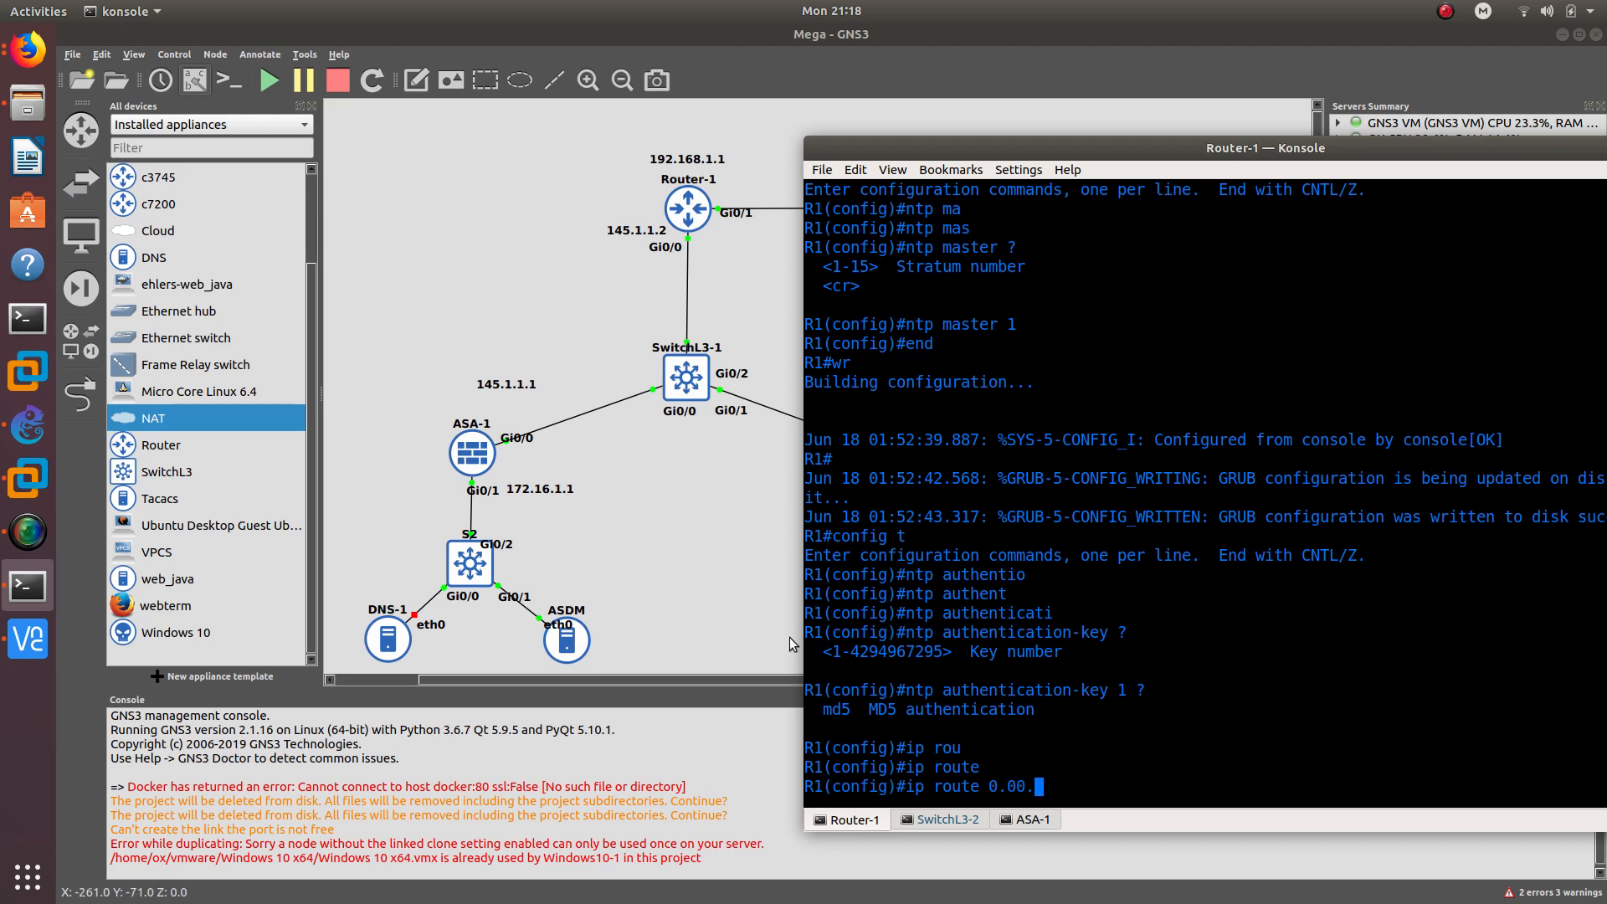
{"action": "key", "text": "BackSpace"}
{"action": "key", "text": "BackSpace"}
{"action": "type", "text": ".0.0 0.0.0.0 "}
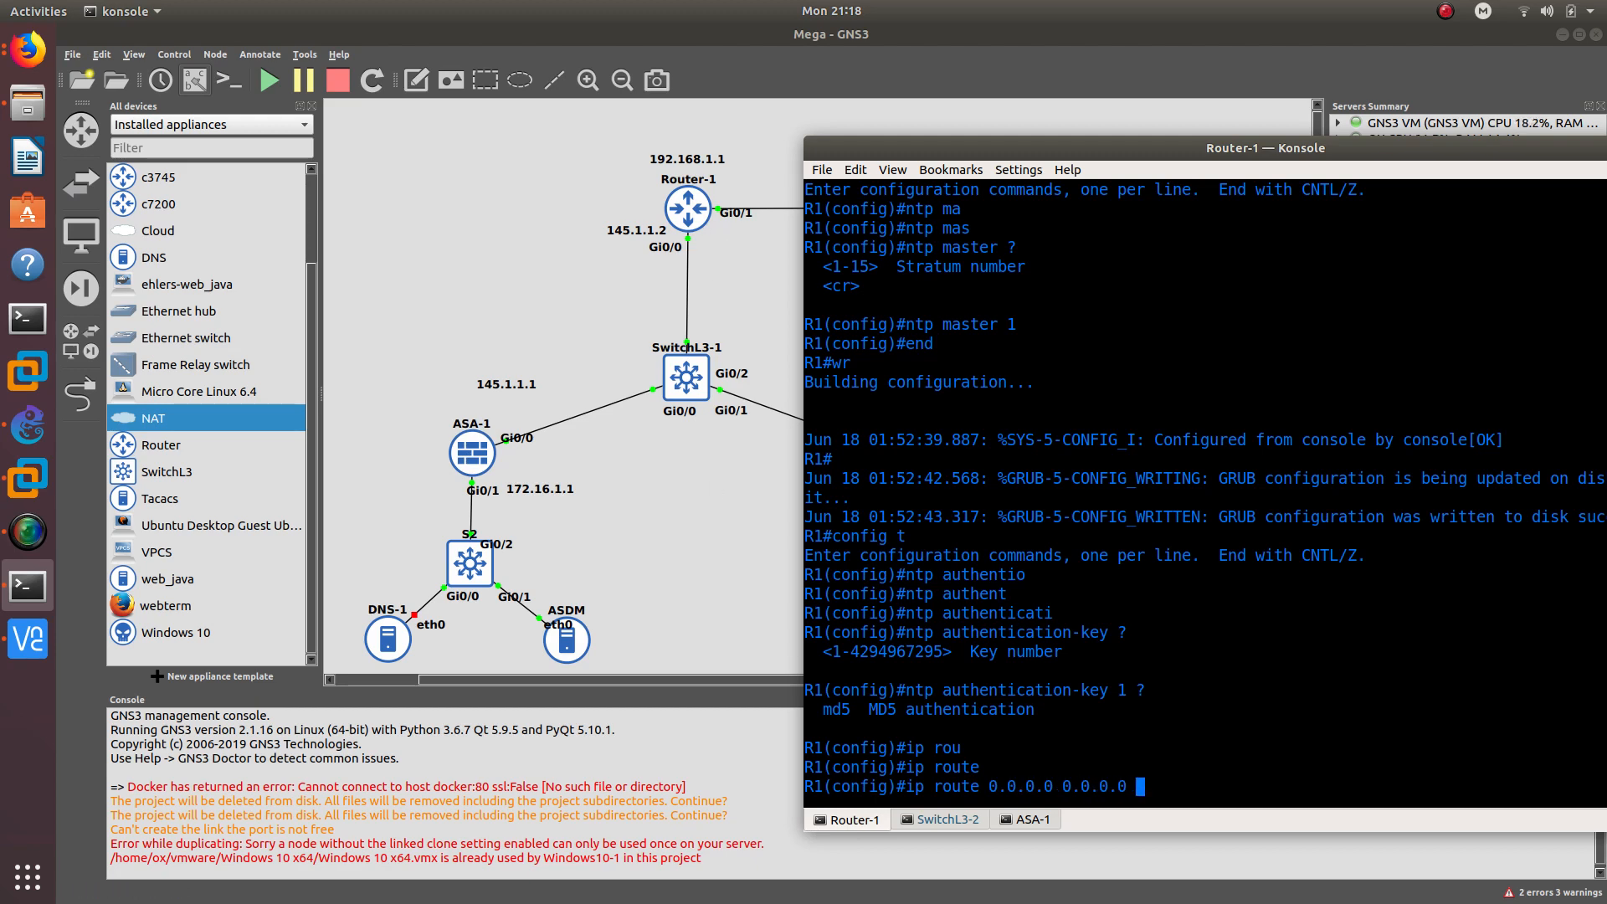
{"action": "type", "text": "145.1.1.1"}
{"action": "key", "text": "Return"}
- Exit configuration mode and save Router-1's configuration with wr
{"action": "type", "text": "end"}
{"action": "key", "text": "Return"}
{"action": "type", "text": "wr"}
{"action": "key", "text": "Return"}
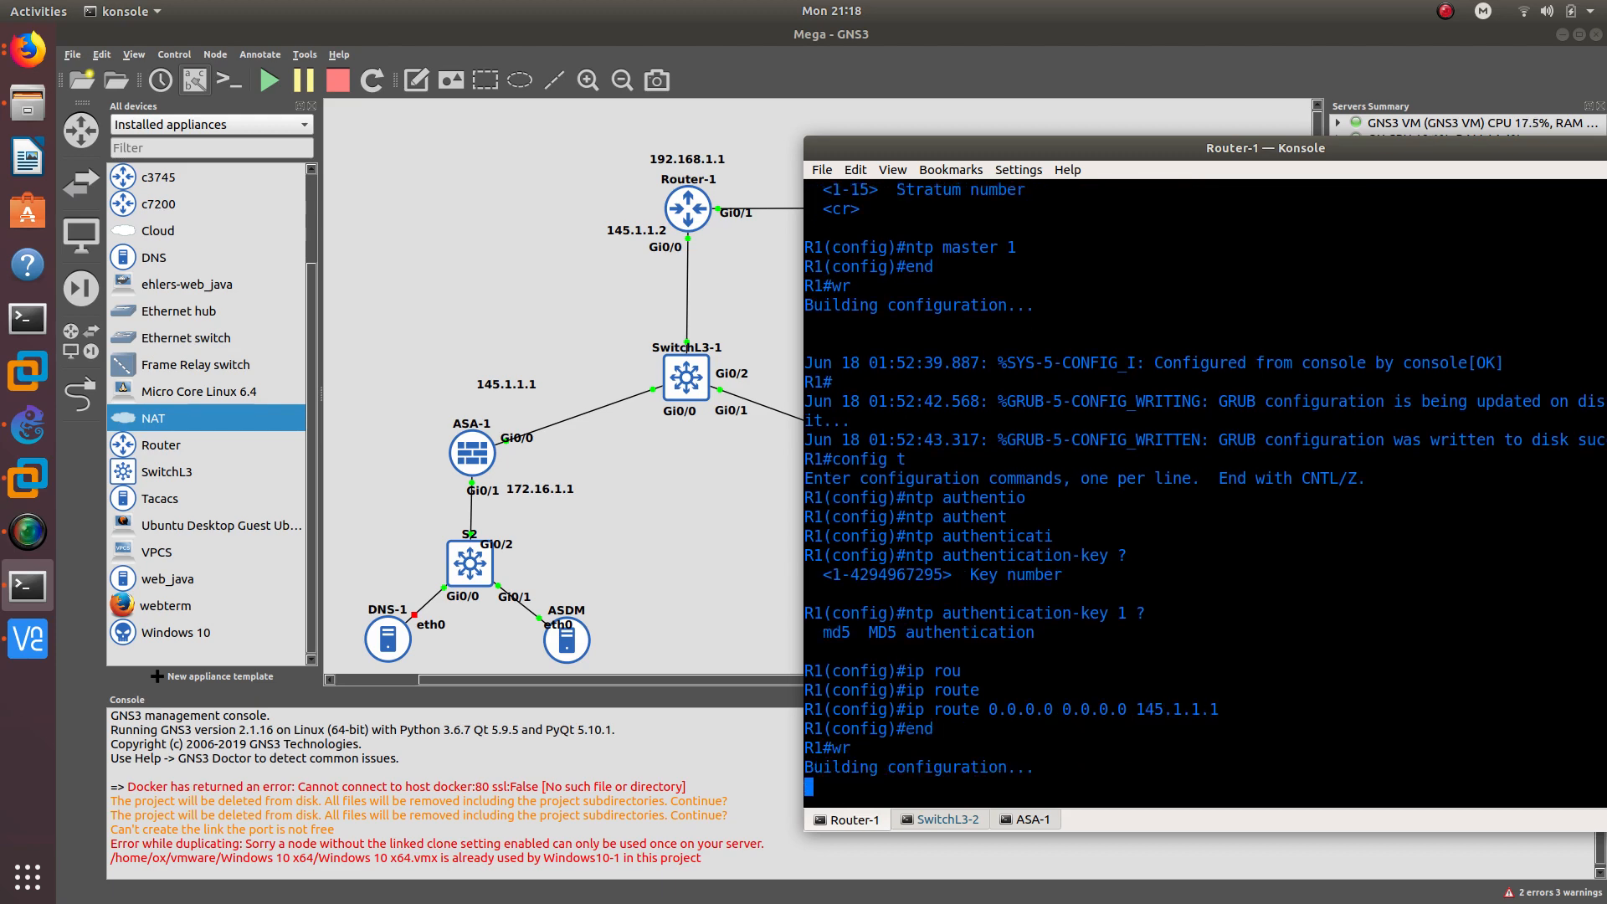
- Close the SwitchL3-2 session, then end and save ASA-1's configuration (7559 bytes)
{"action": "right_click", "coordinate": [949, 819]}
{"action": "left_click", "coordinate": [973, 874]}
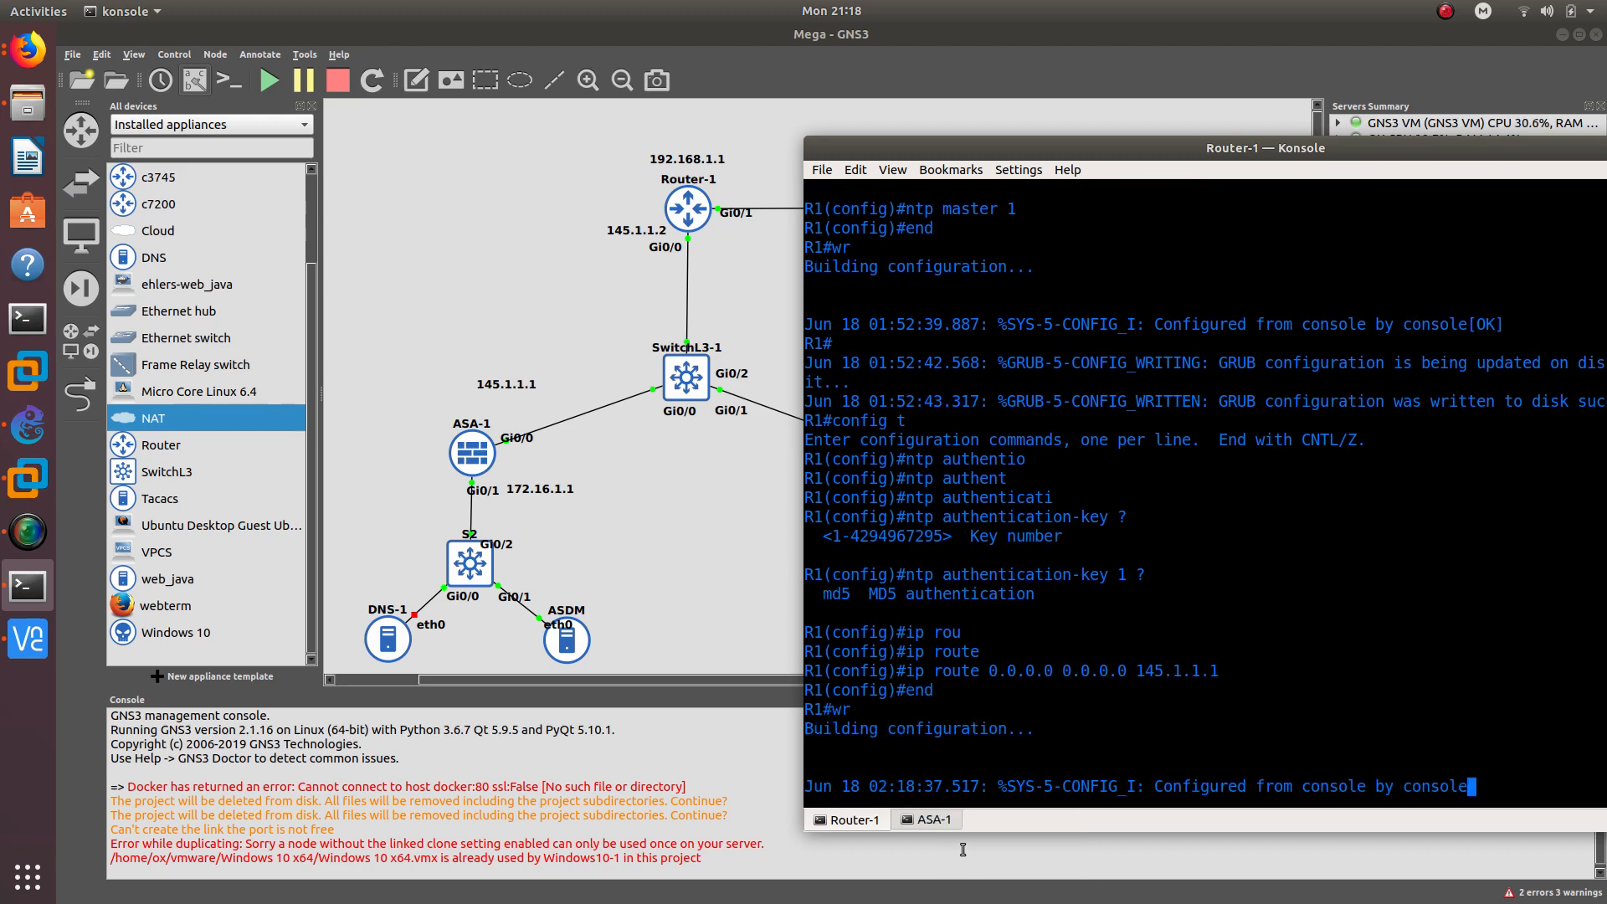
{"action": "left_click", "coordinate": [930, 822]}
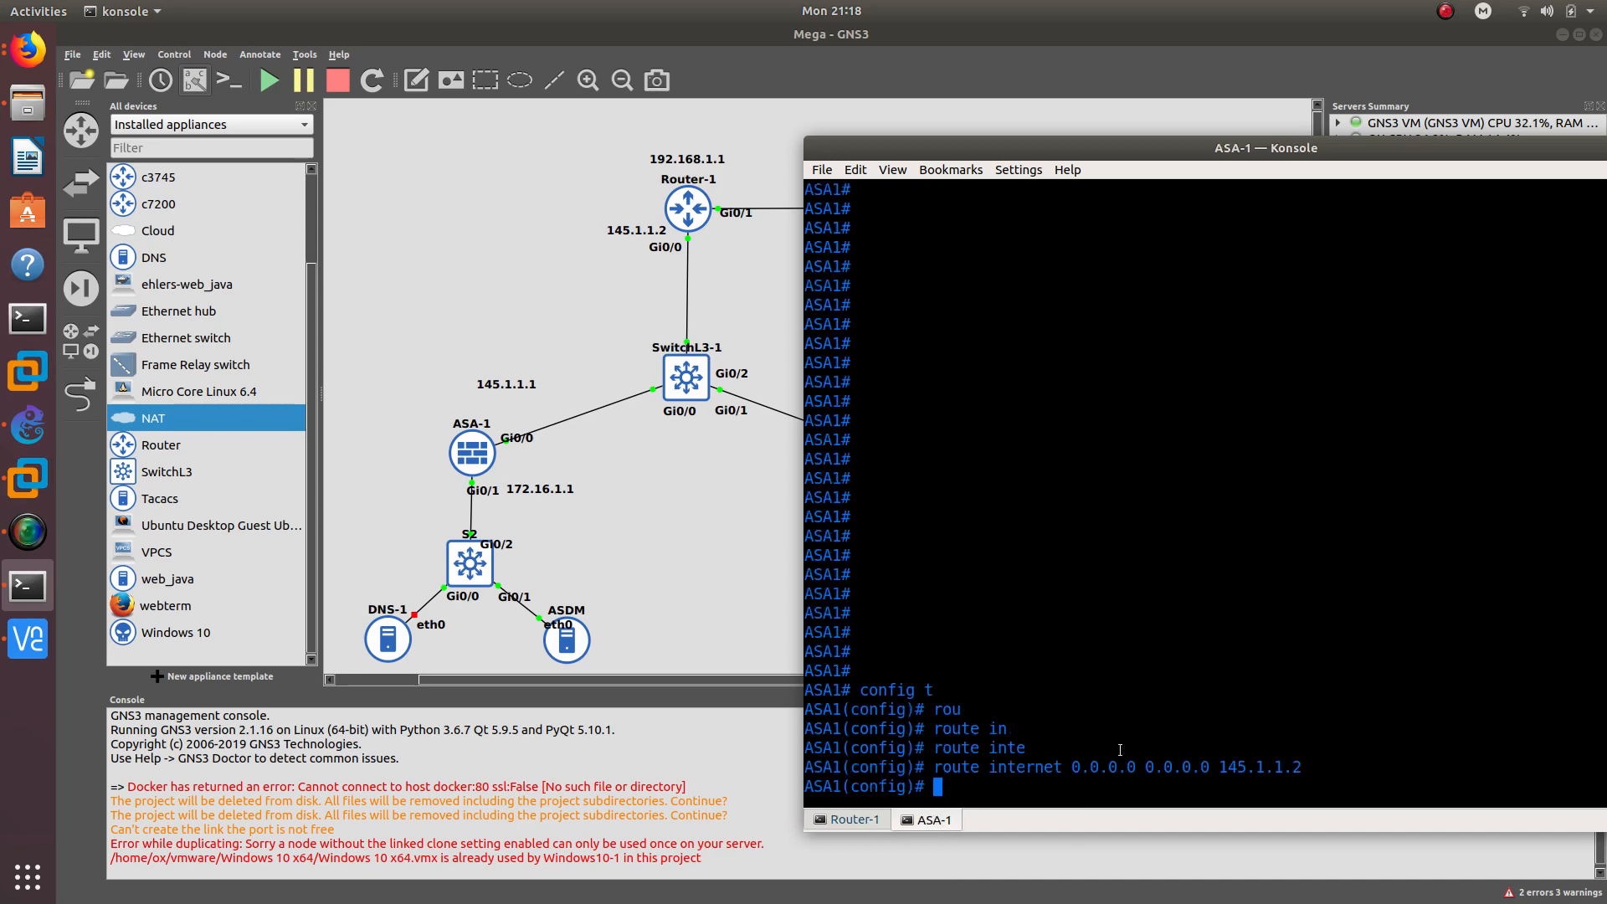
{"action": "type", "text": "end"}
{"action": "key", "text": "Return"}
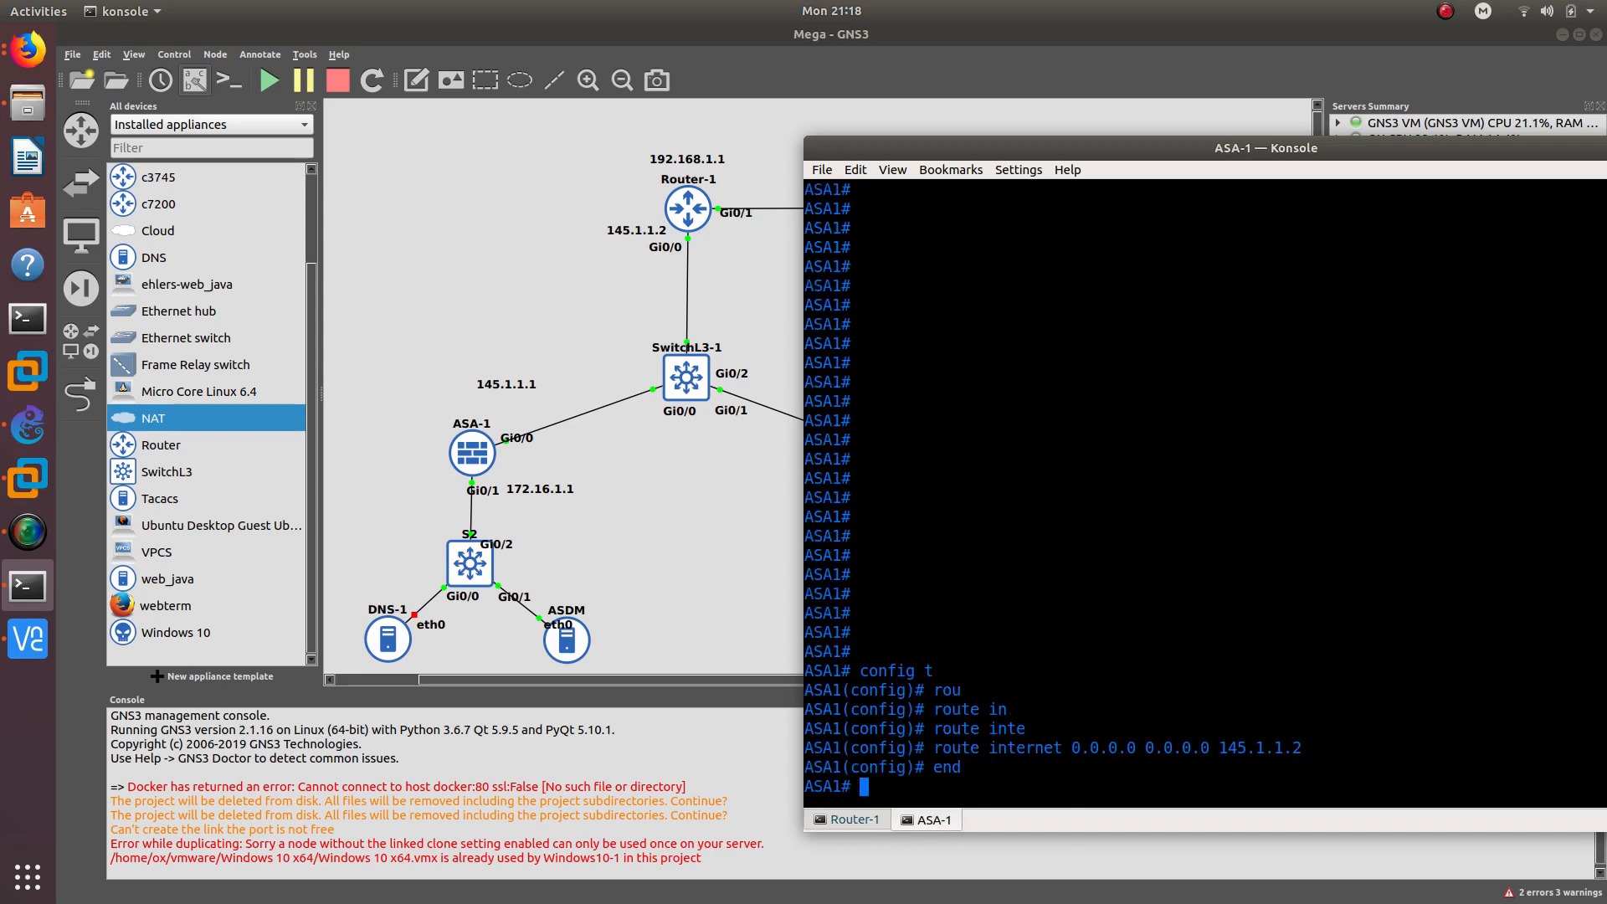
{"action": "type", "text": "wr"}
{"action": "key", "text": "Return"}
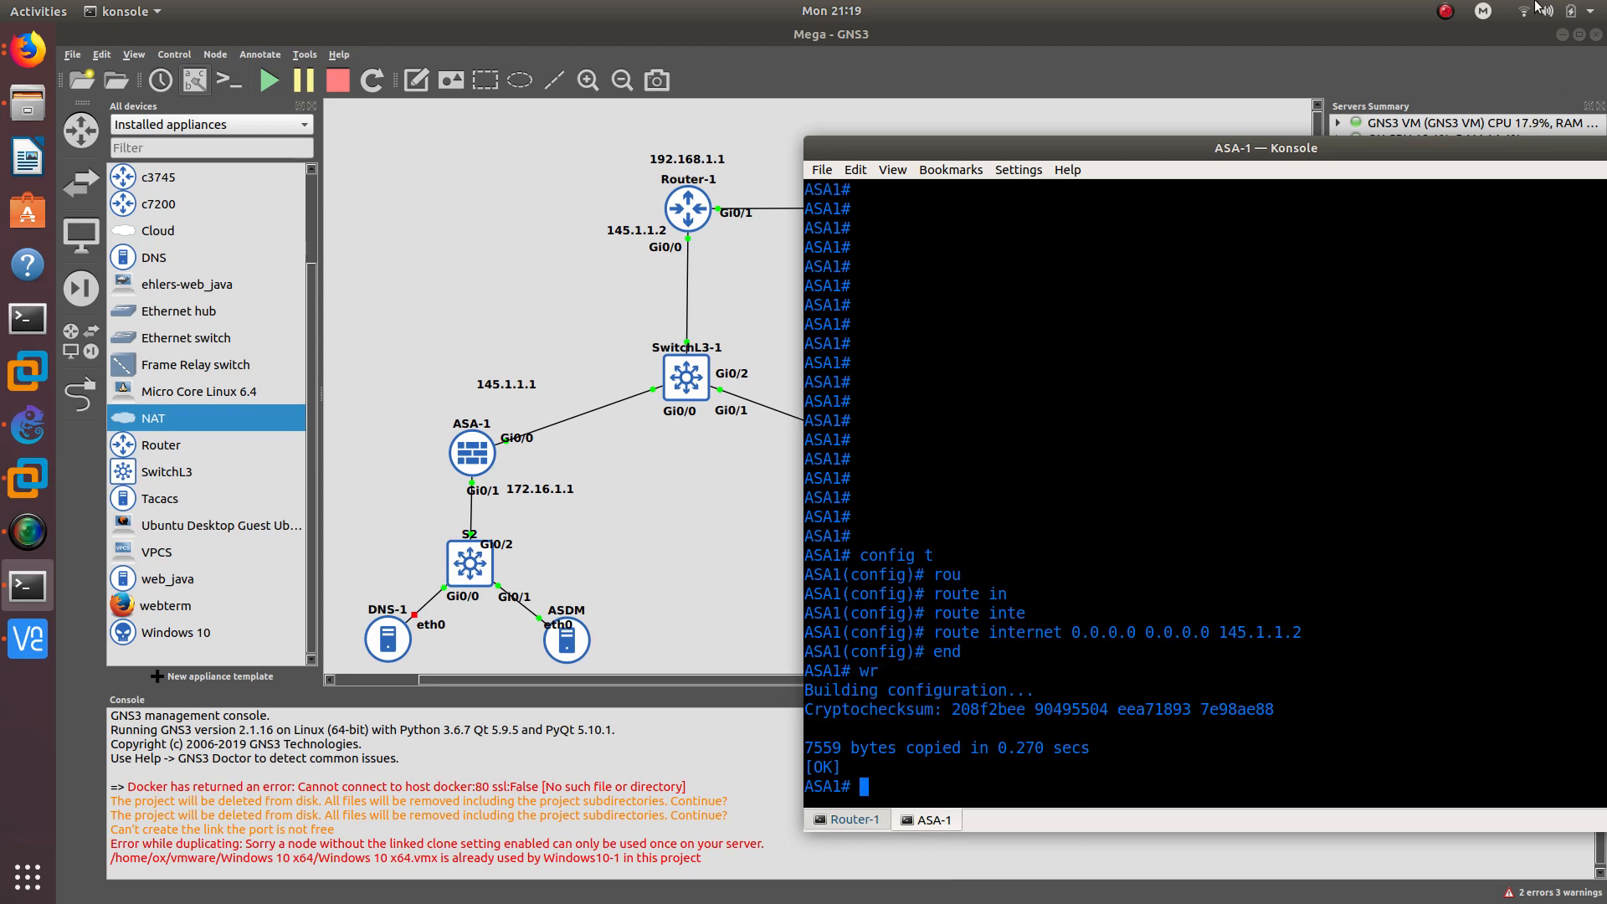
{"action": "left_click_drag", "start_coordinate": [1309, 148], "coordinate": [993, 94]}
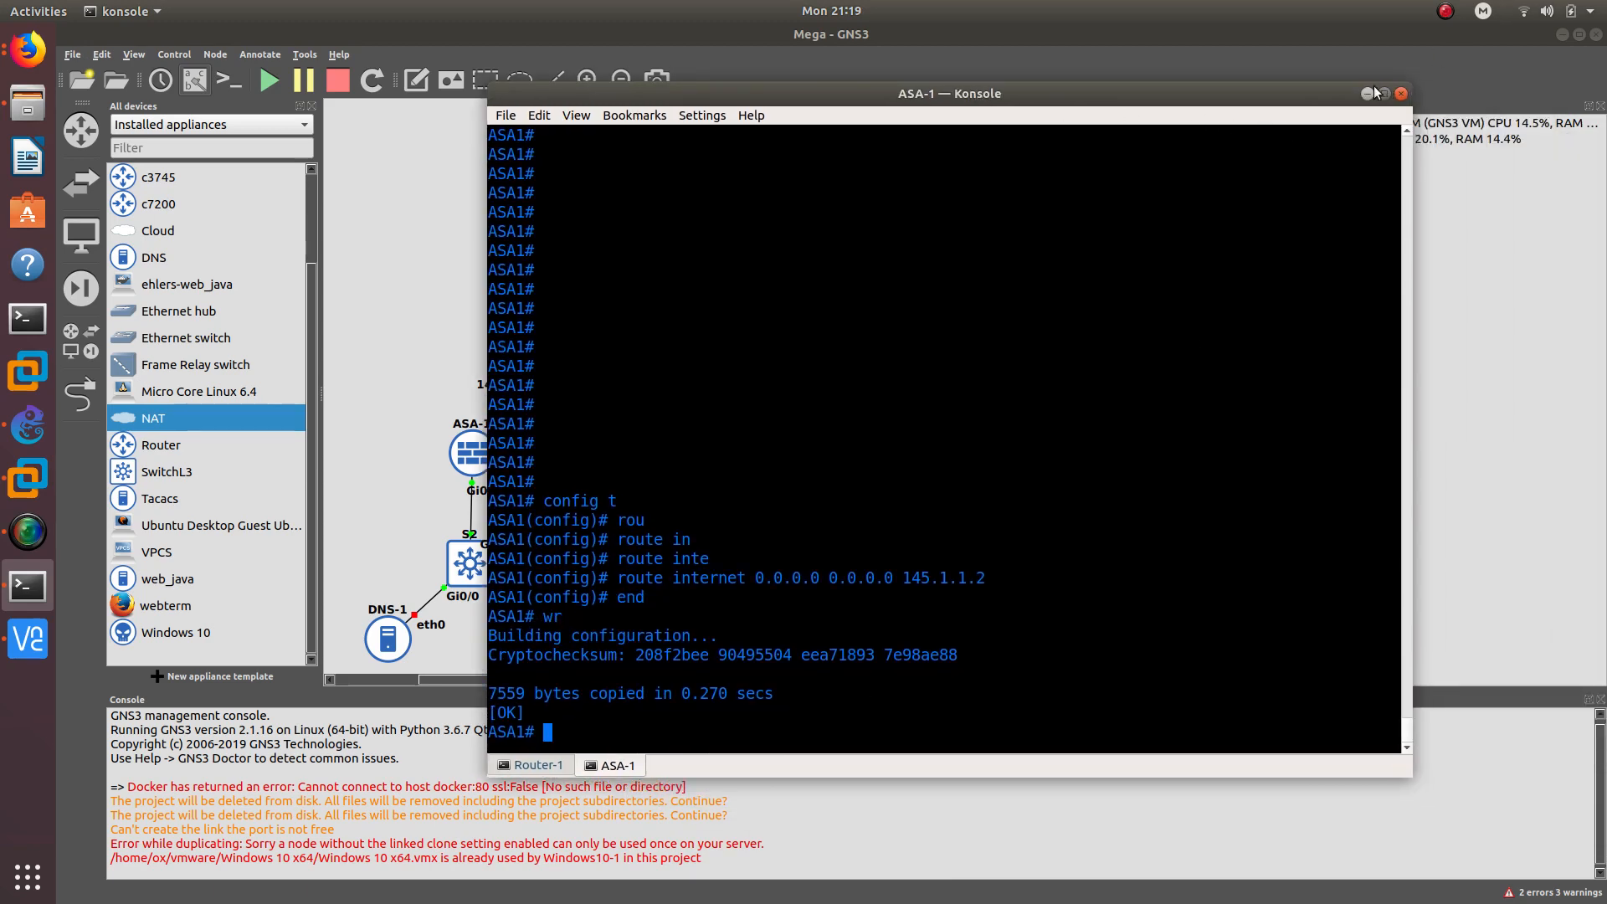
{"action": "left_click", "coordinate": [1369, 93]}
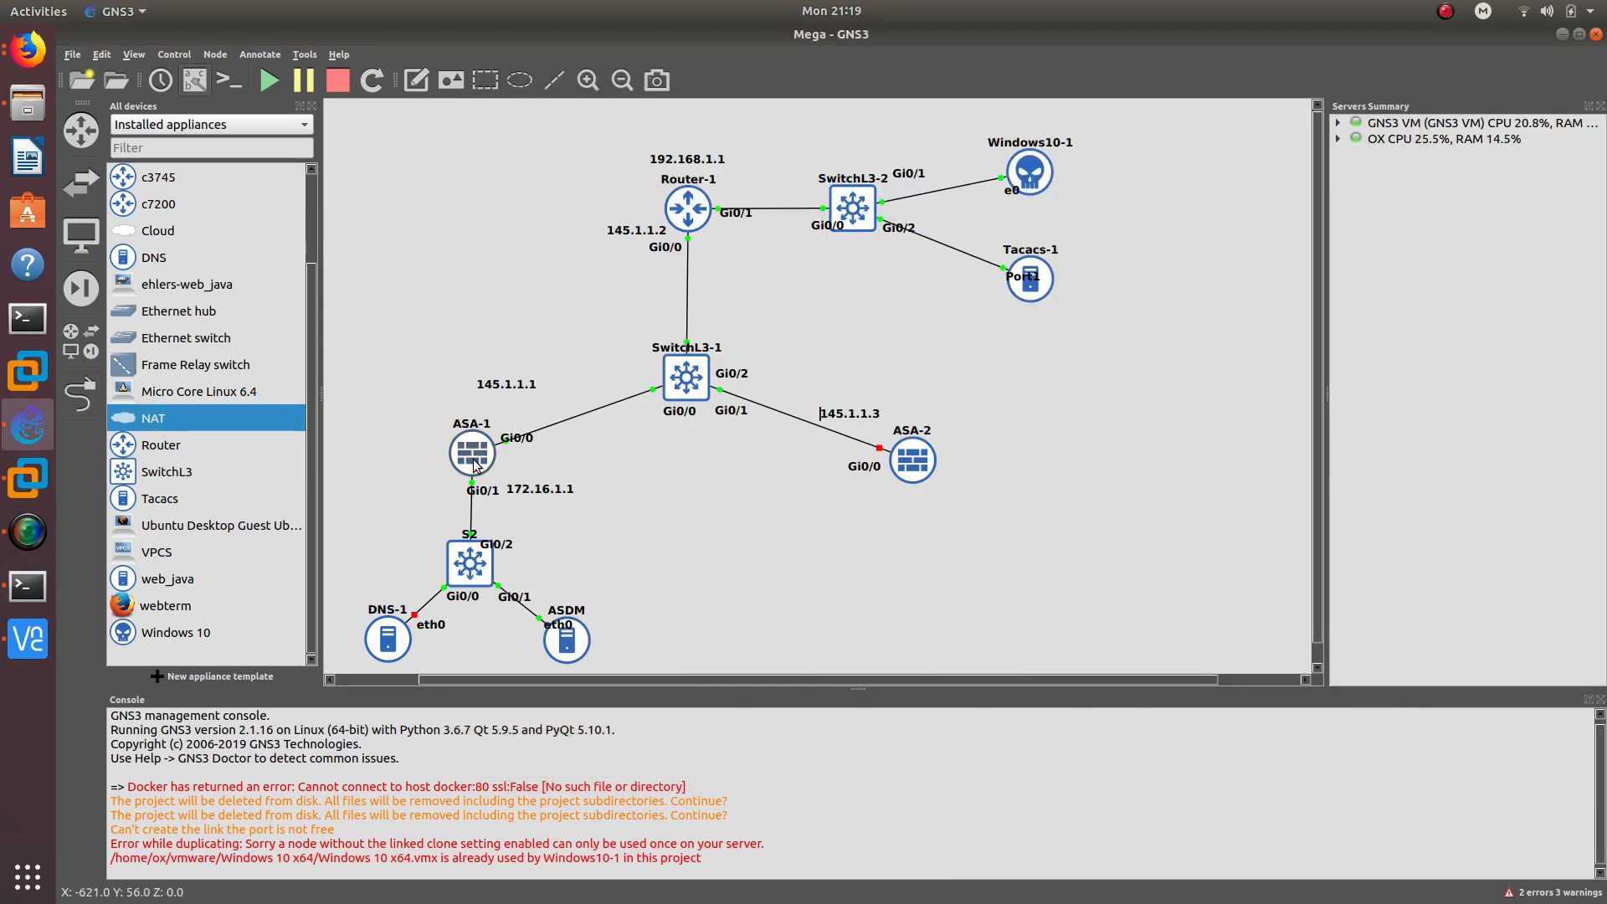
- Launch the ASDM node's VNC console and move the VNC Viewer window to the right
{"action": "mouse_move", "coordinate": [474, 458]}
{"action": "left_click_drag", "start_coordinate": [576, 645], "coordinate": [571, 646]}
{"action": "double_click", "coordinate": [571, 645]}
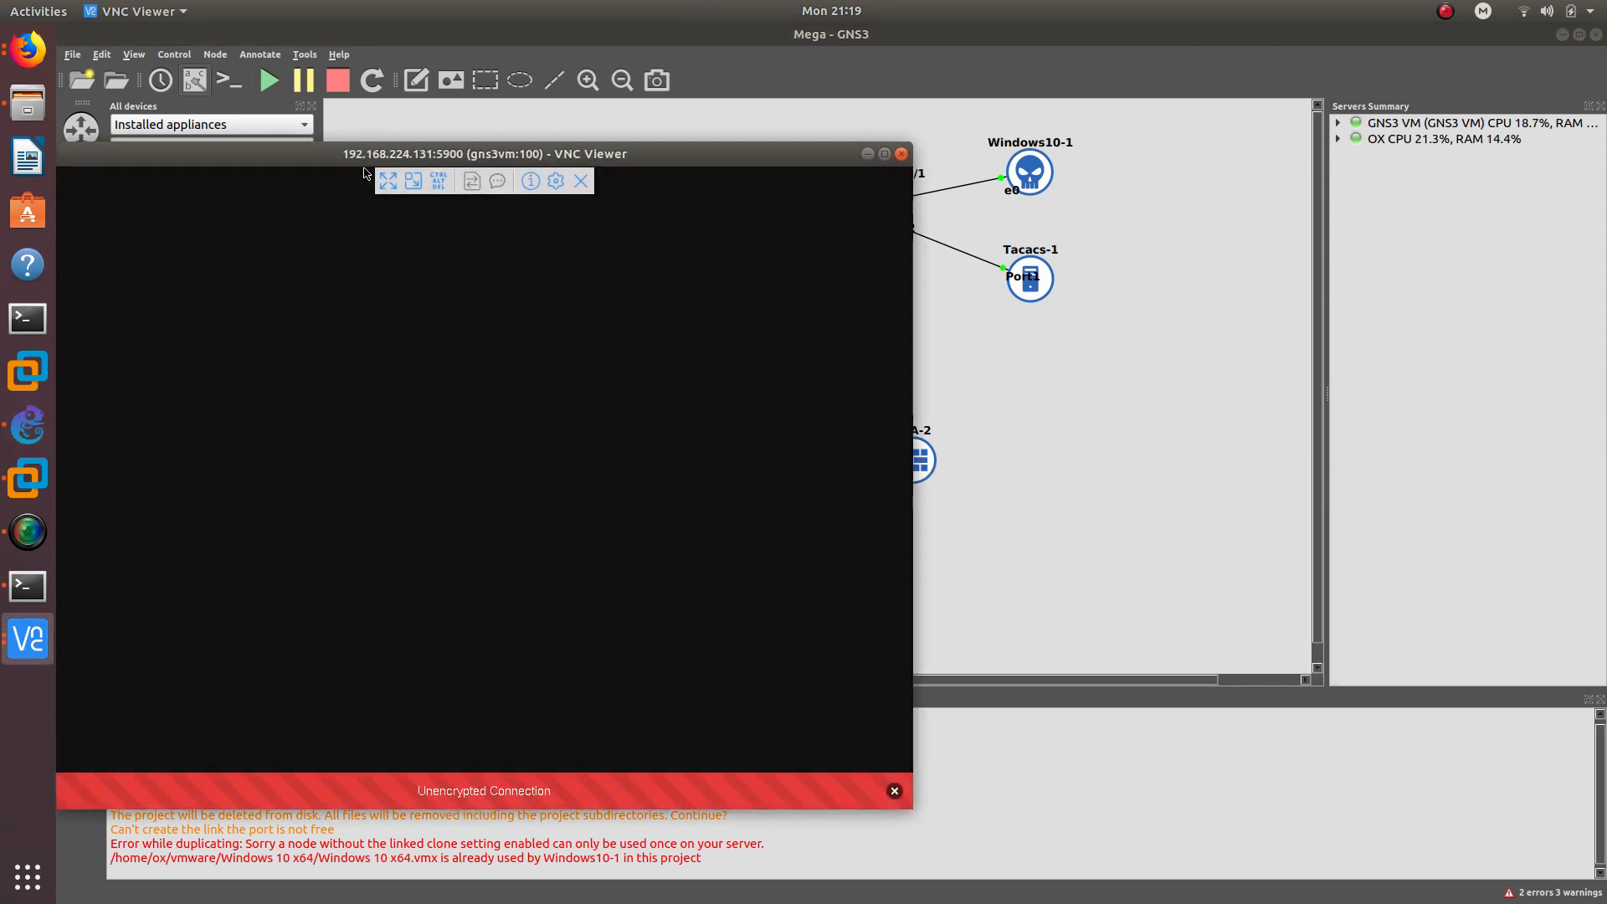
{"action": "left_click_drag", "start_coordinate": [383, 157], "coordinate": [1010, 98]}
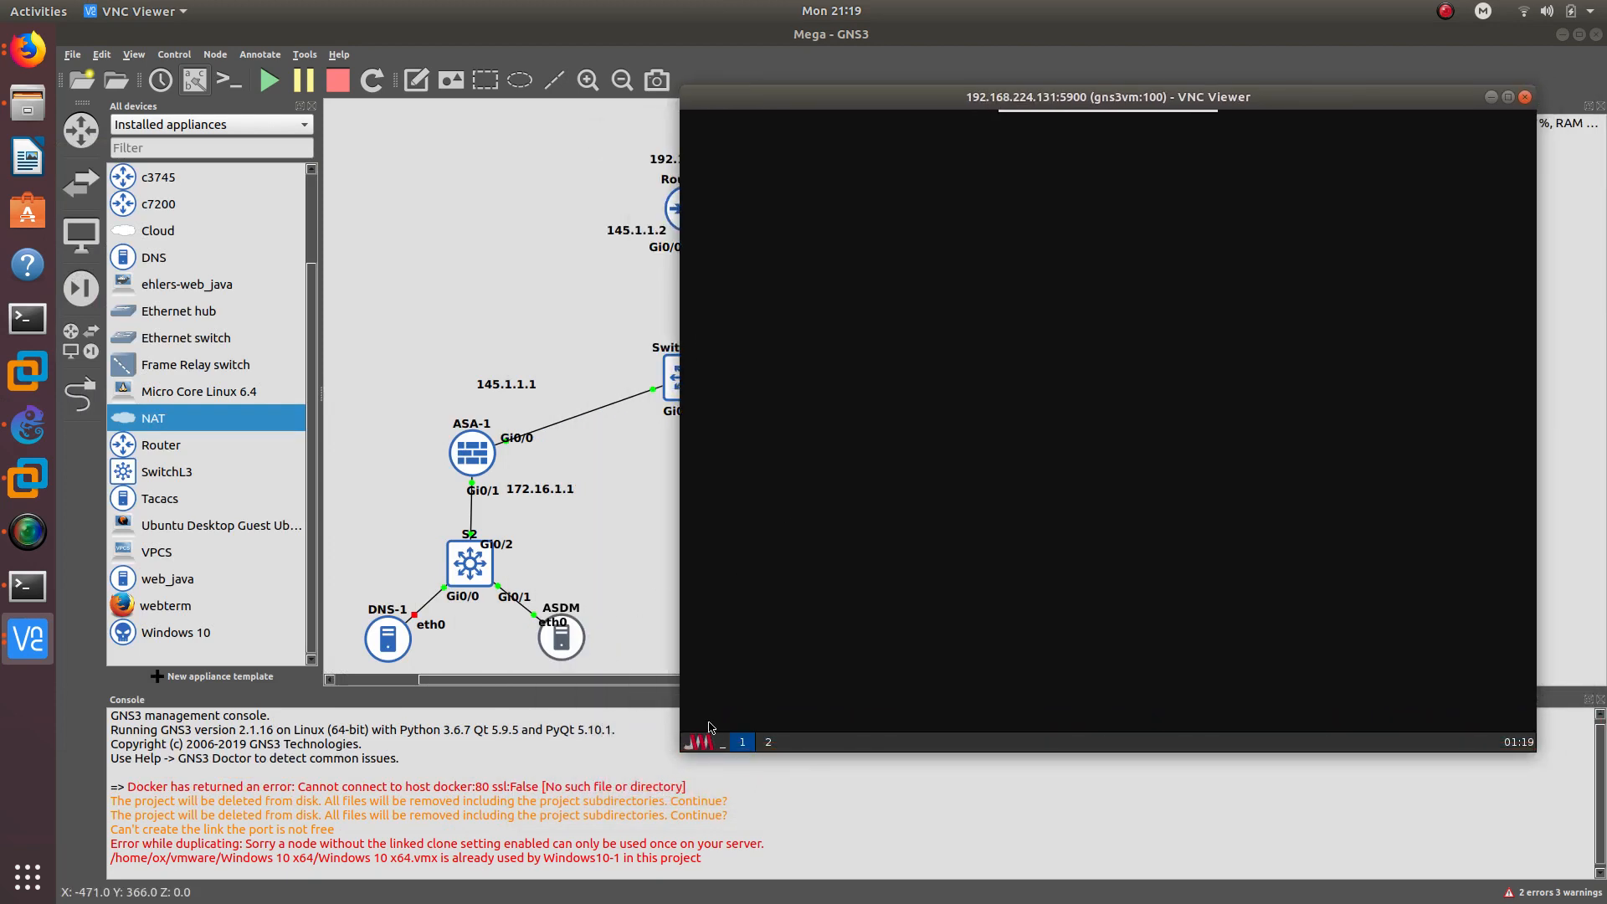
- In a terminal on the ASDM host, set eth0 to 172.16.1.2 netmask 255.255.255.0
{"action": "left_click", "coordinate": [700, 742]}
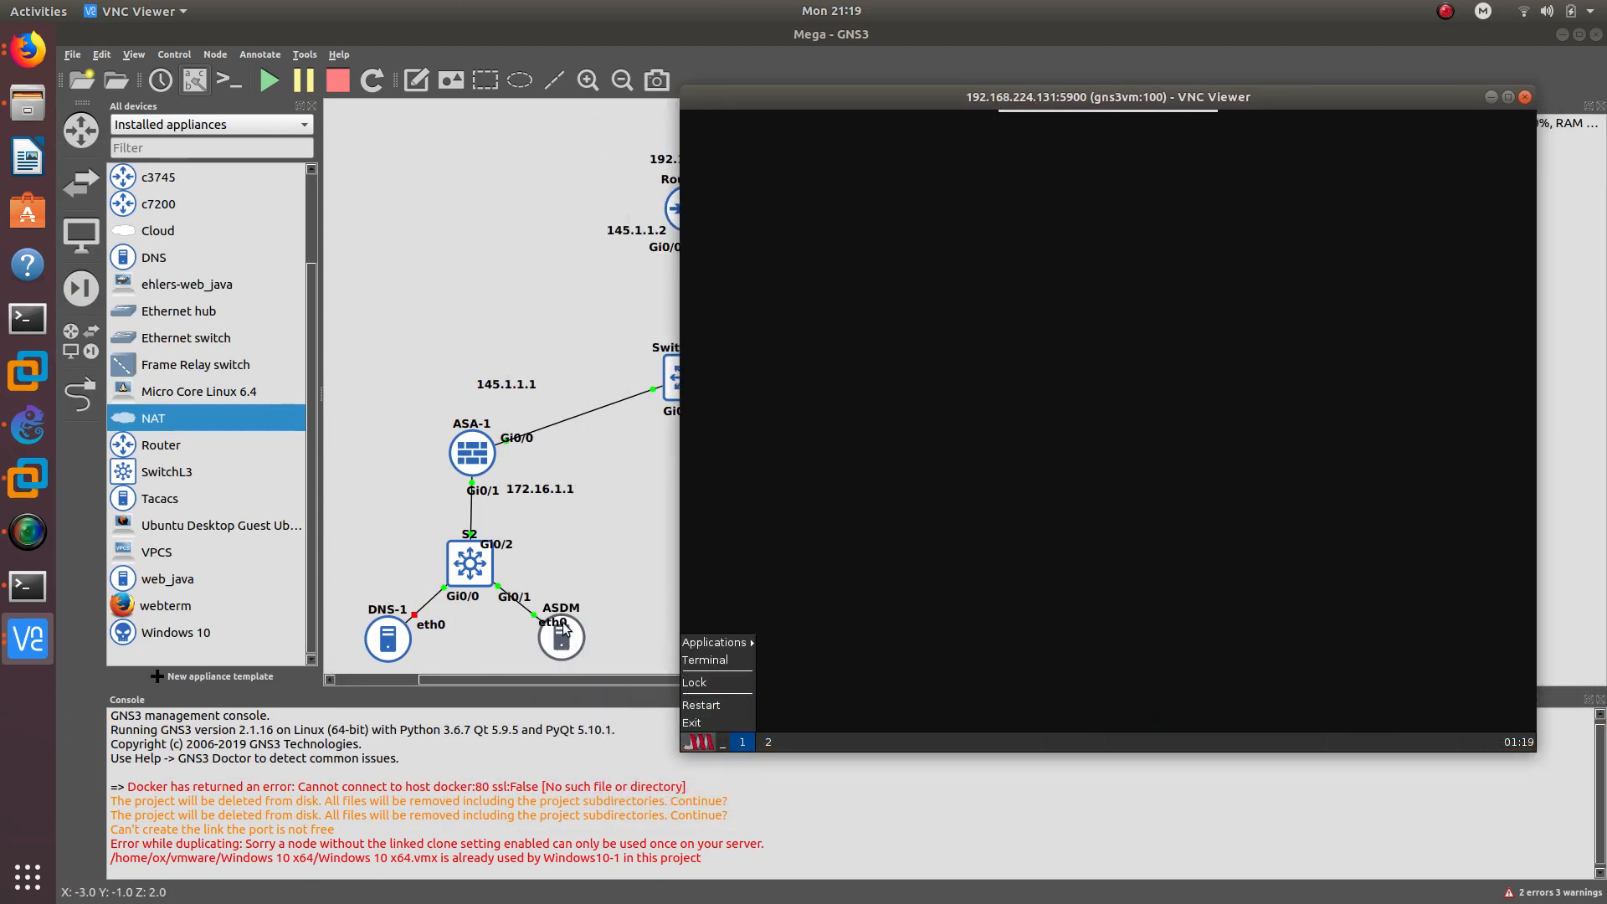
{"action": "left_click", "coordinate": [710, 660]}
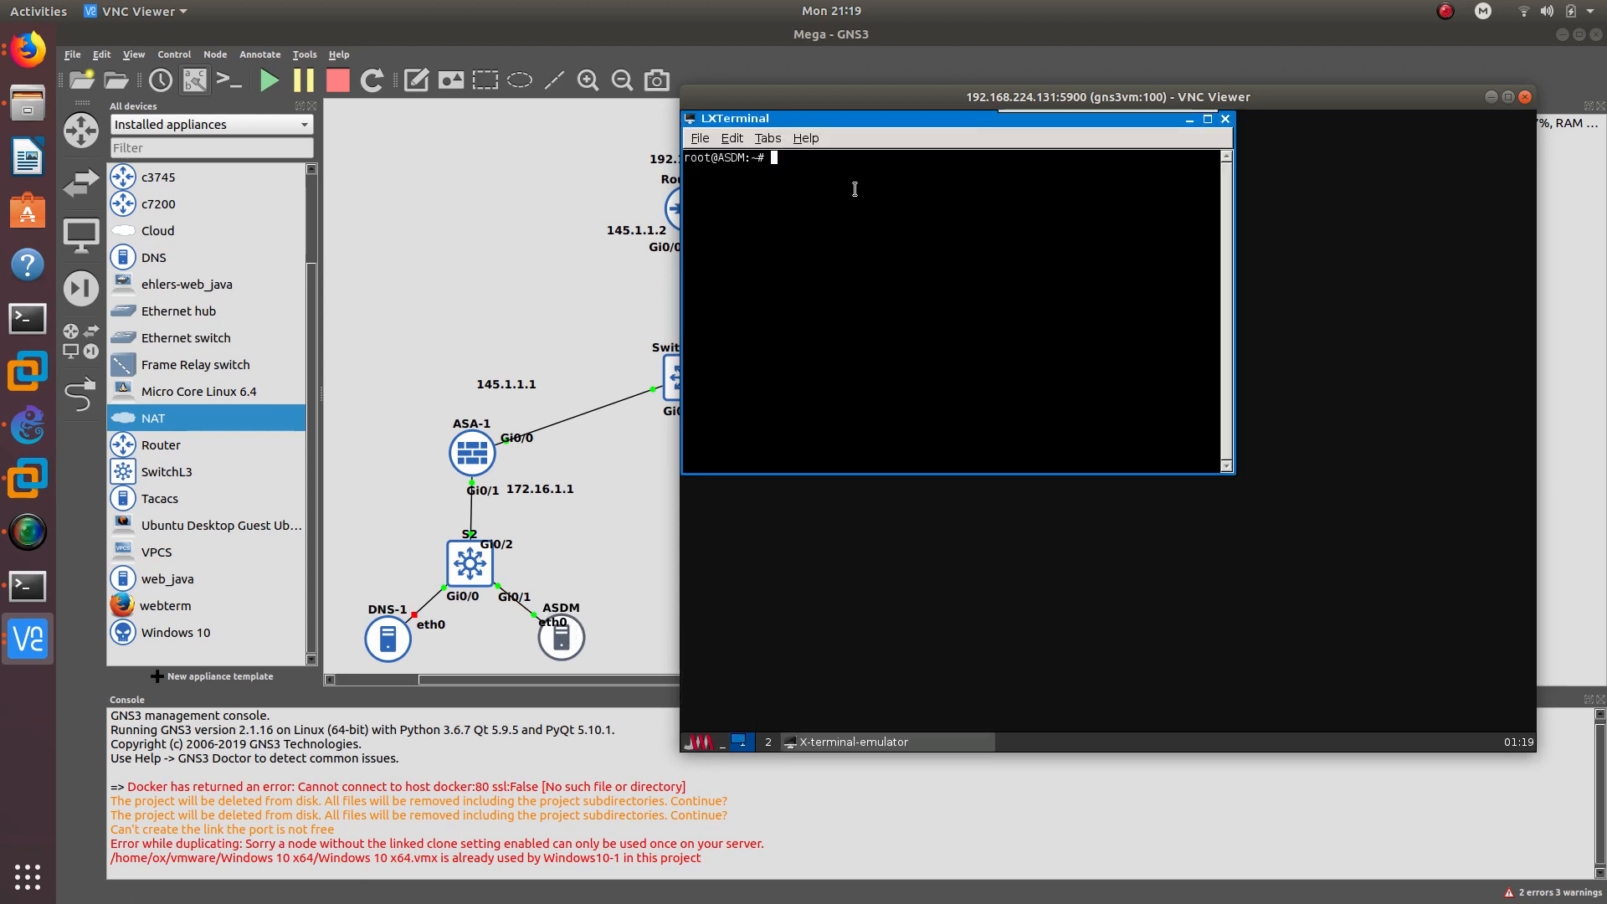
{"action": "left_click_drag", "start_coordinate": [841, 102], "coordinate": [941, 124]}
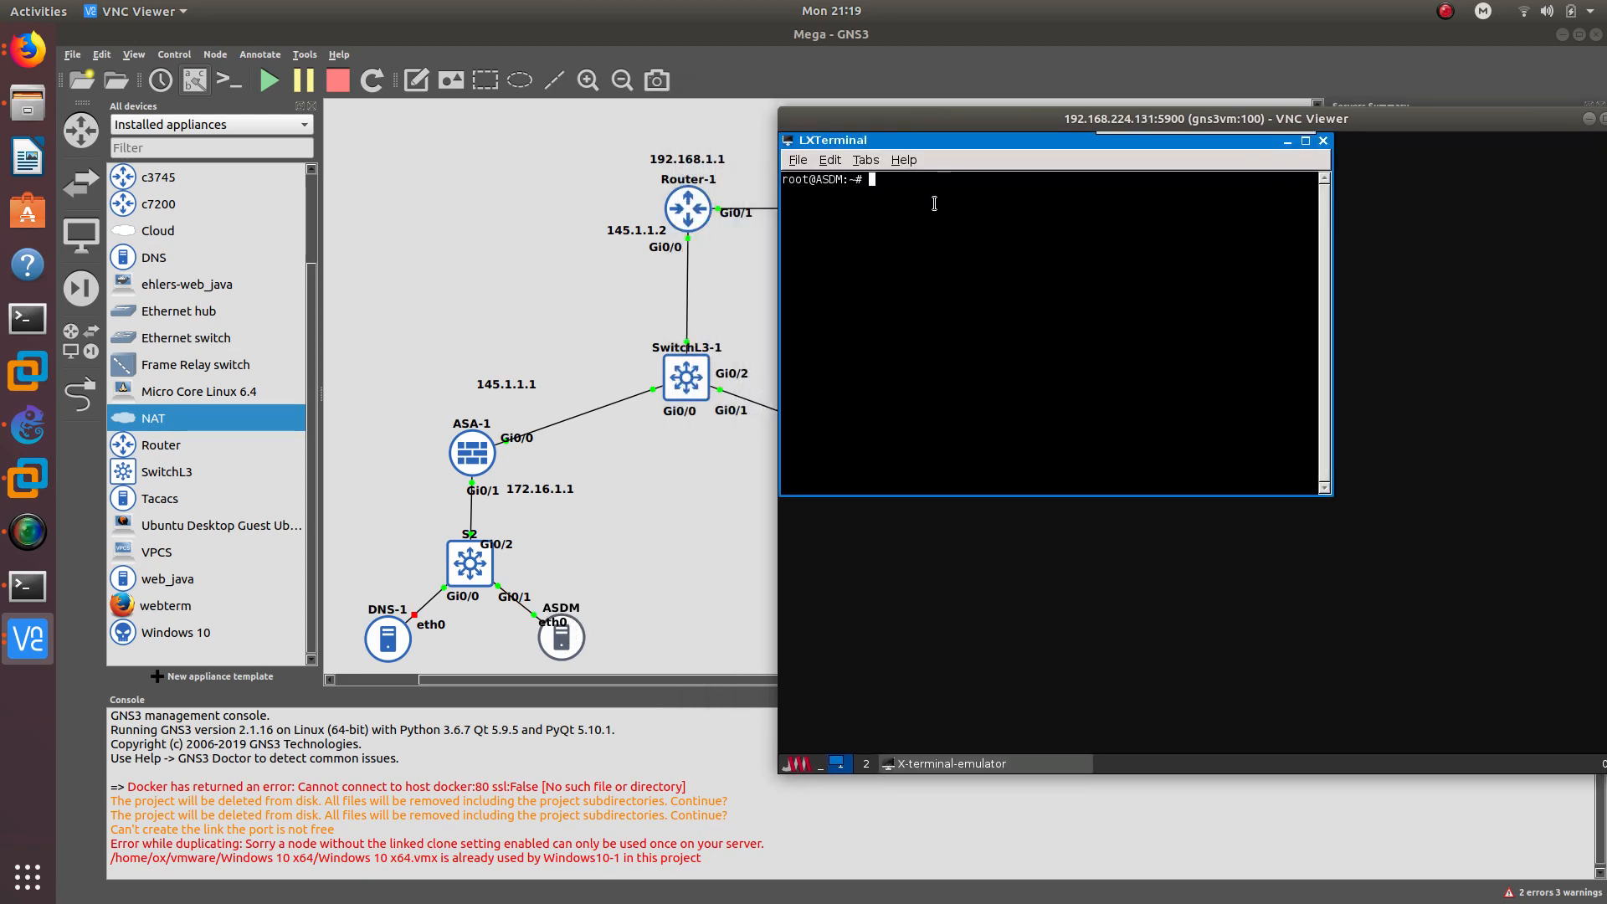
{"action": "type", "text": "ifconfi"}
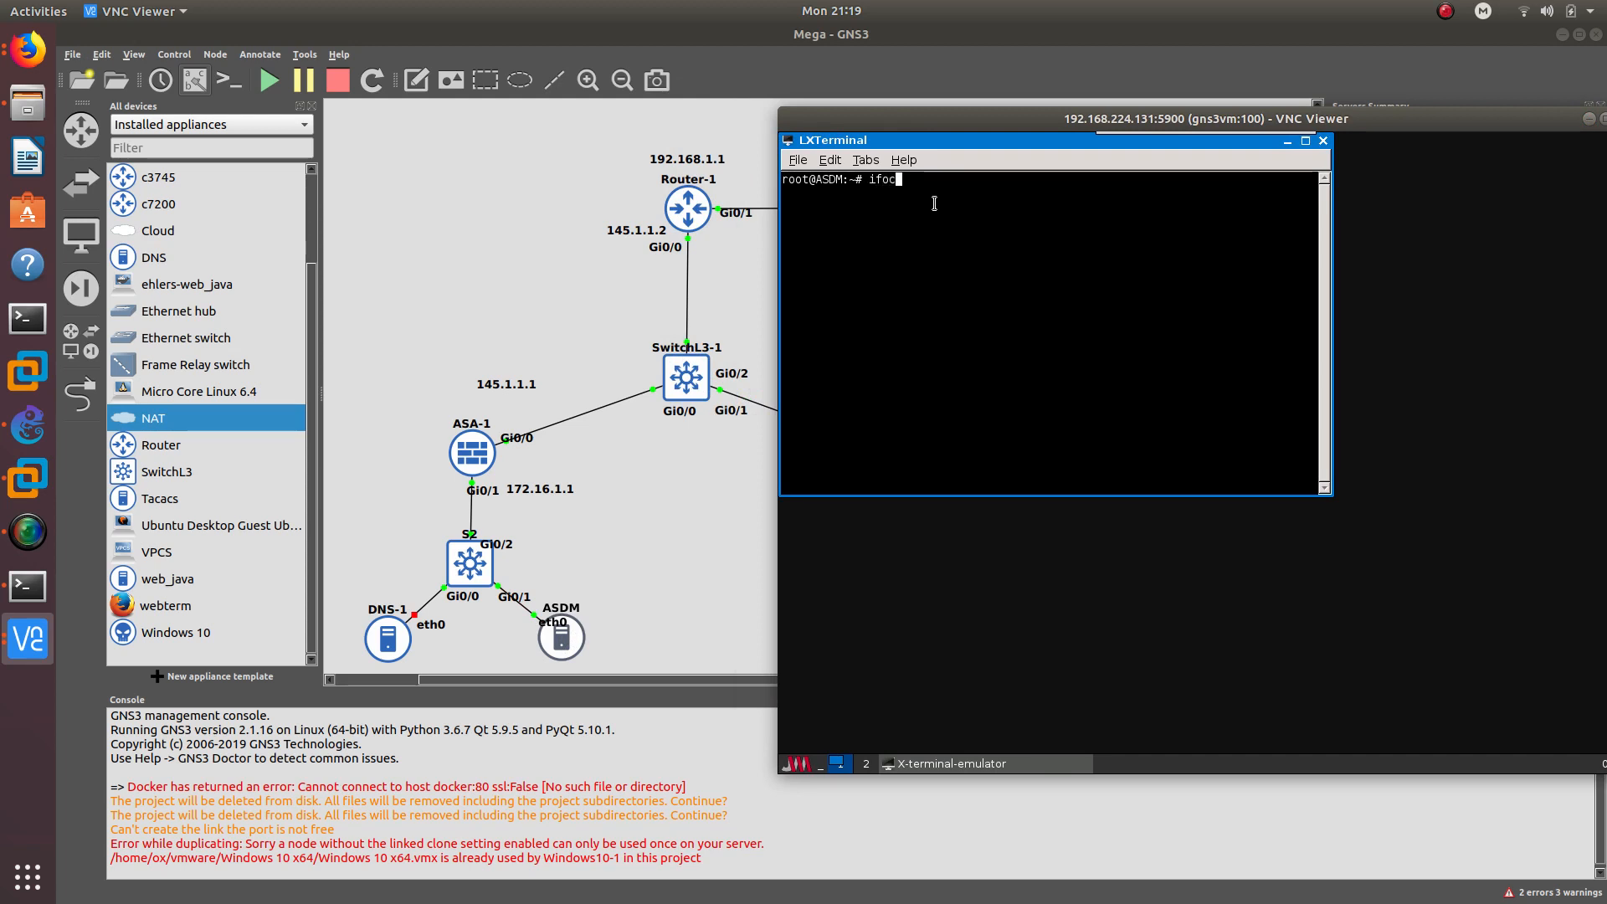
{"action": "key", "text": "BackSpace"}
{"action": "key", "text": "BackSpace"}
{"action": "key", "text": "BackSpace"}
{"action": "key", "text": "BackSpace"}
{"action": "type", "text": "onfig eth"}
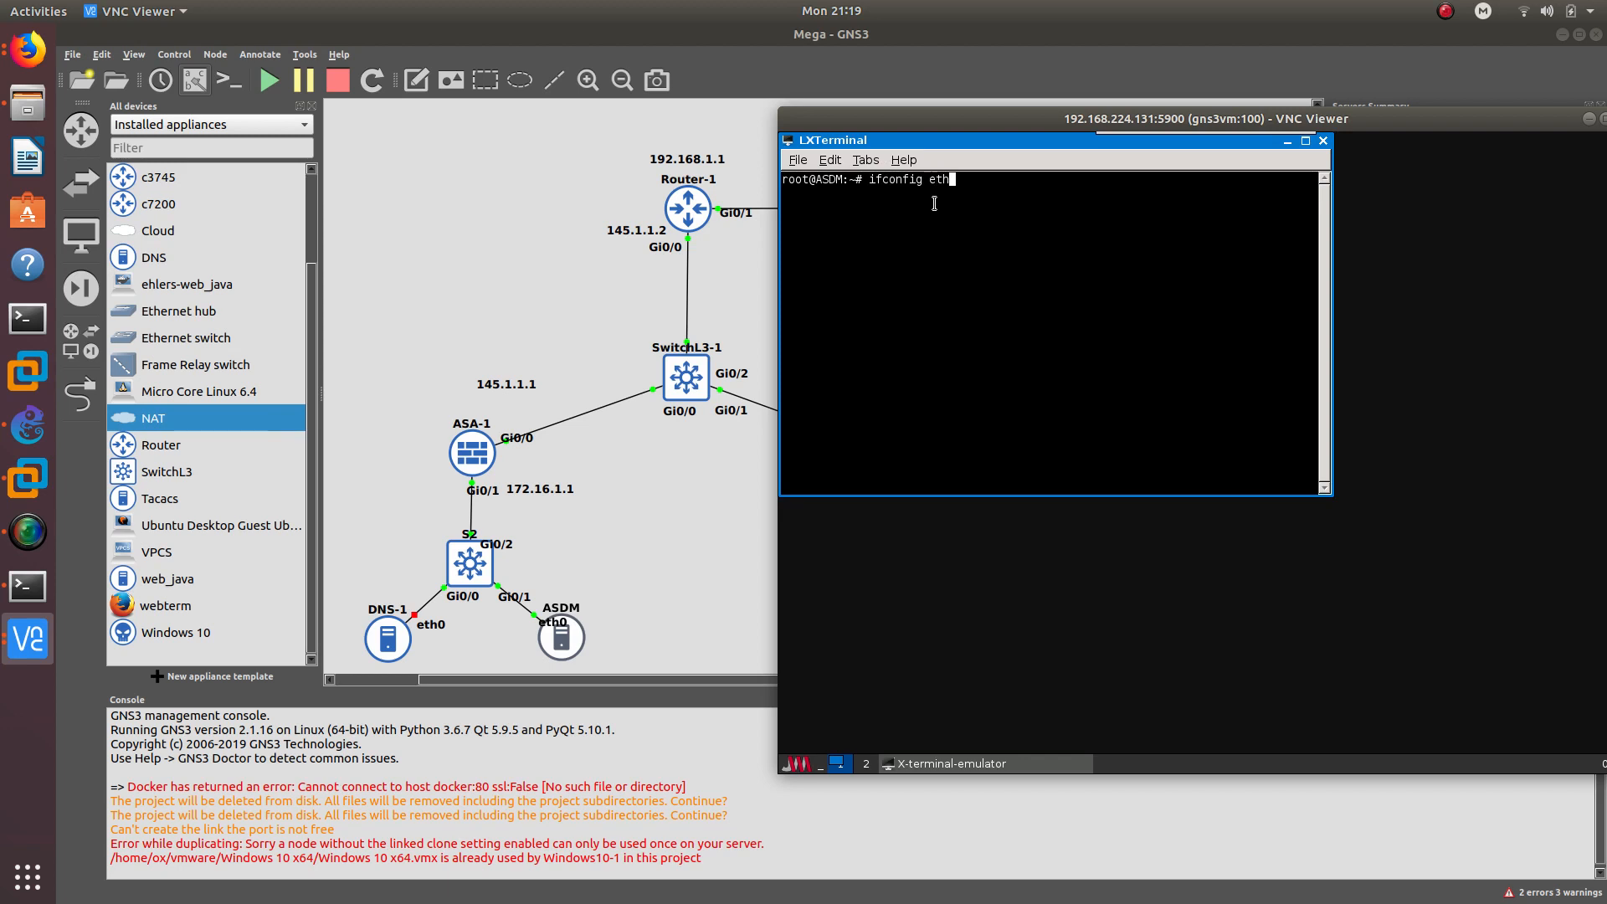
{"action": "type", "text": "0 172.16.1.2 2netmask 255.255.255.0"}
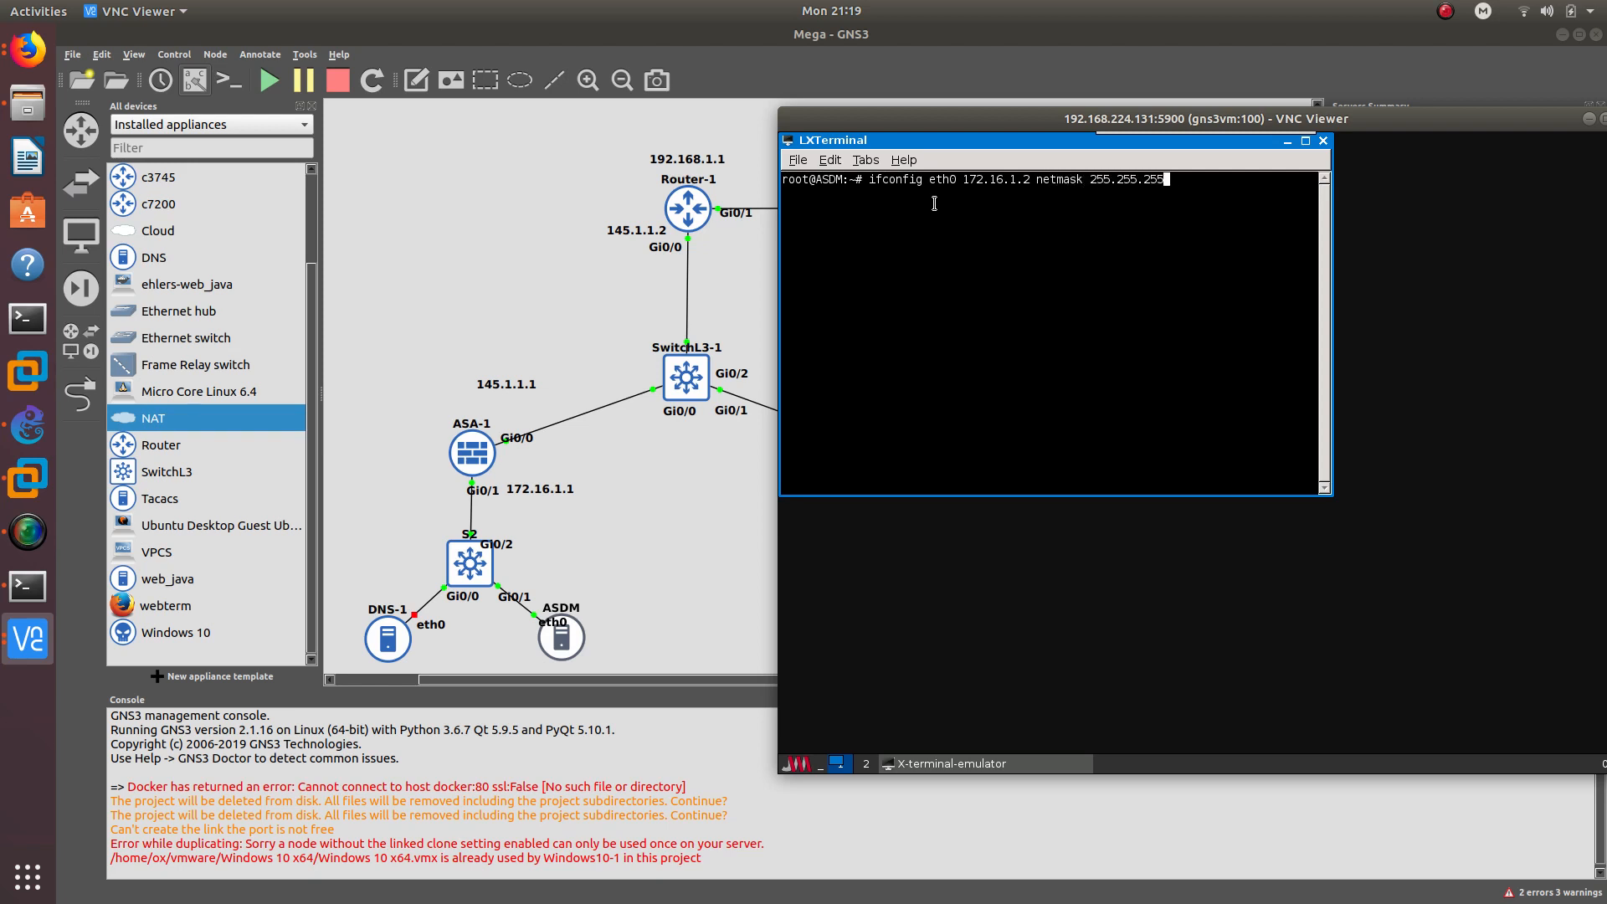
{"action": "key", "text": "Return"}
- Add default gateway 172.16.1.1 and confirm it answers pings
{"action": "type", "text": "route add f"}
{"action": "type", "text": "efault d"}
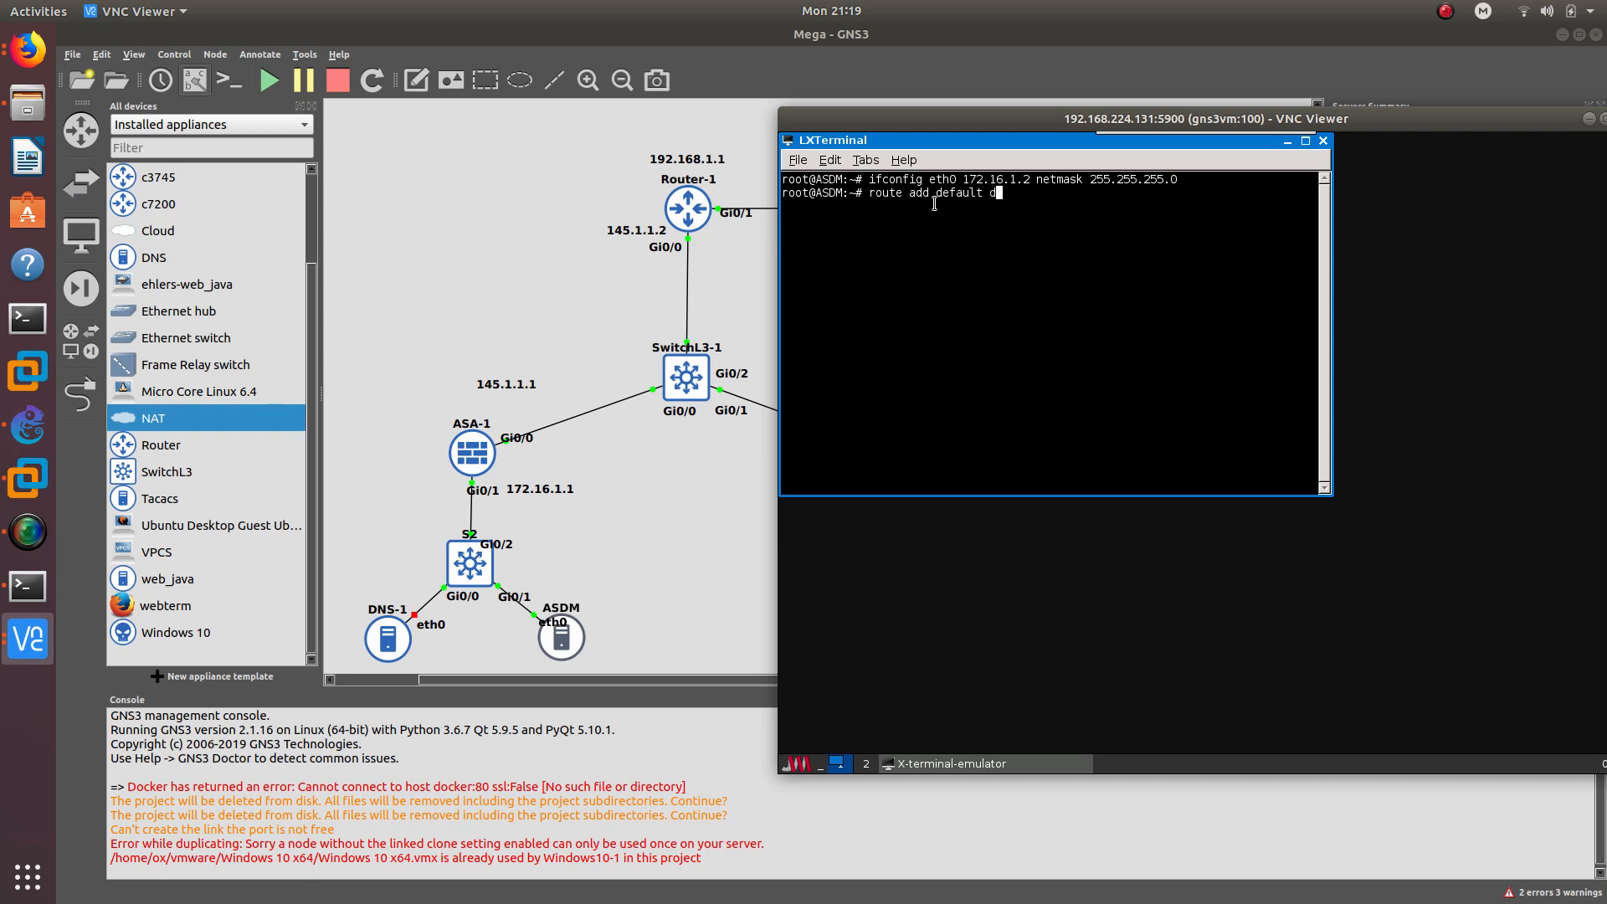
{"action": "type", "text": "w 172.16.1.1"}
{"action": "key", "text": "Return"}
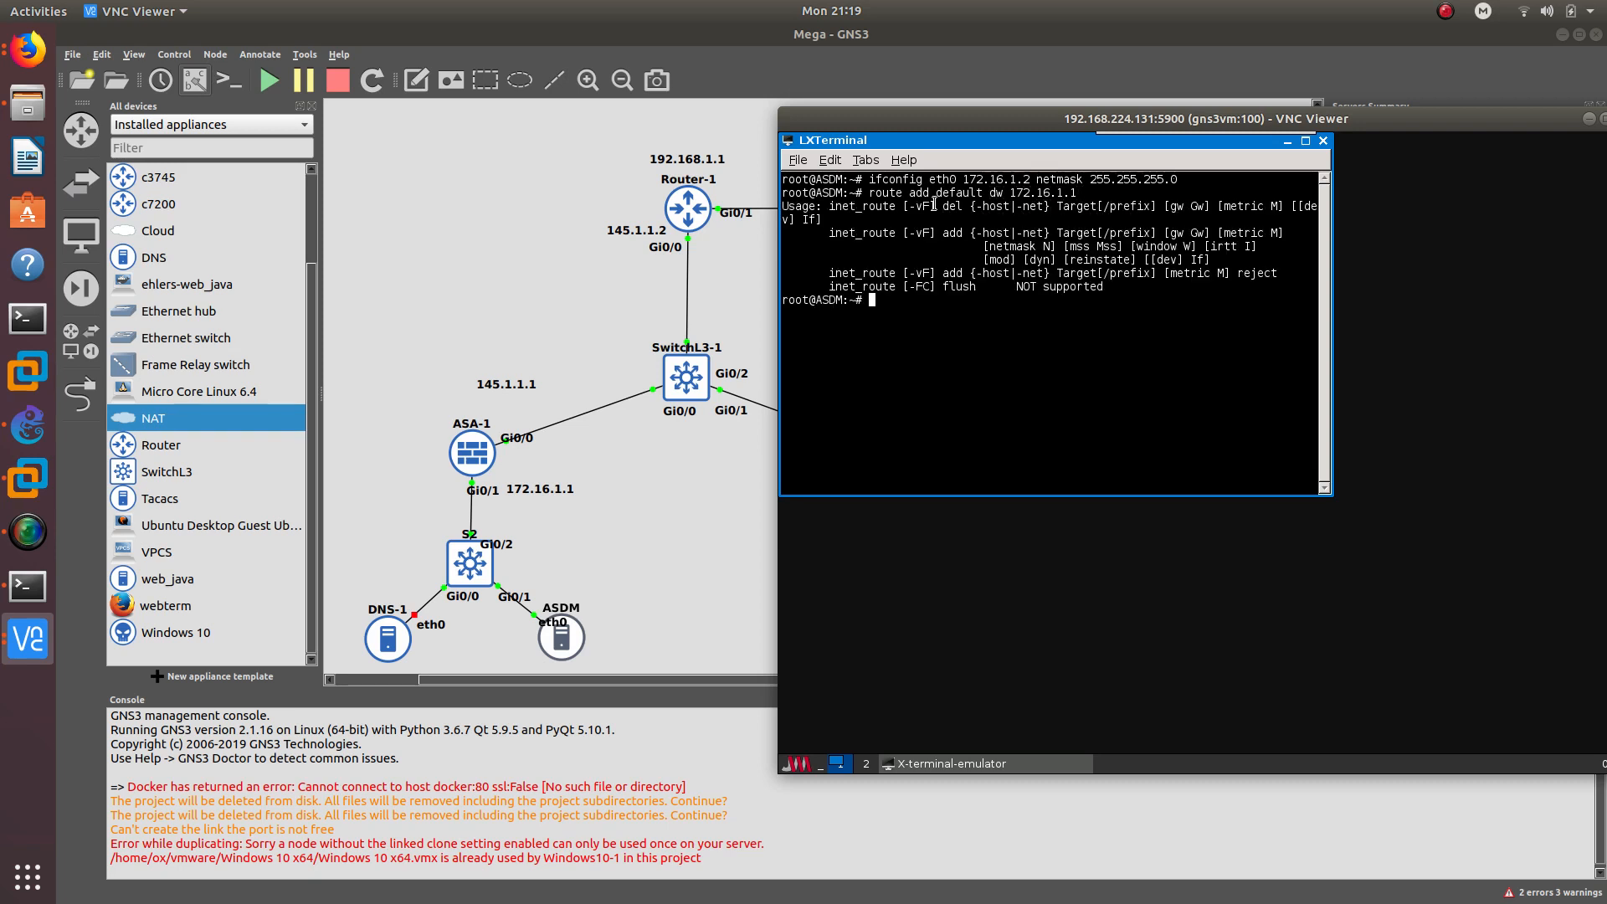
{"action": "key", "text": "Up"}
{"action": "key", "text": "Left"}
{"action": "key", "text": "Left"}
{"action": "key", "text": "Left"}
{"action": "key", "text": "Left"}
{"action": "key", "text": "Left"}
{"action": "key", "text": "Left"}
{"action": "key", "text": "Left"}
{"action": "key", "text": "Left"}
{"action": "key", "text": "Left"}
{"action": "key", "text": "Left"}
{"action": "key", "text": "Return"}
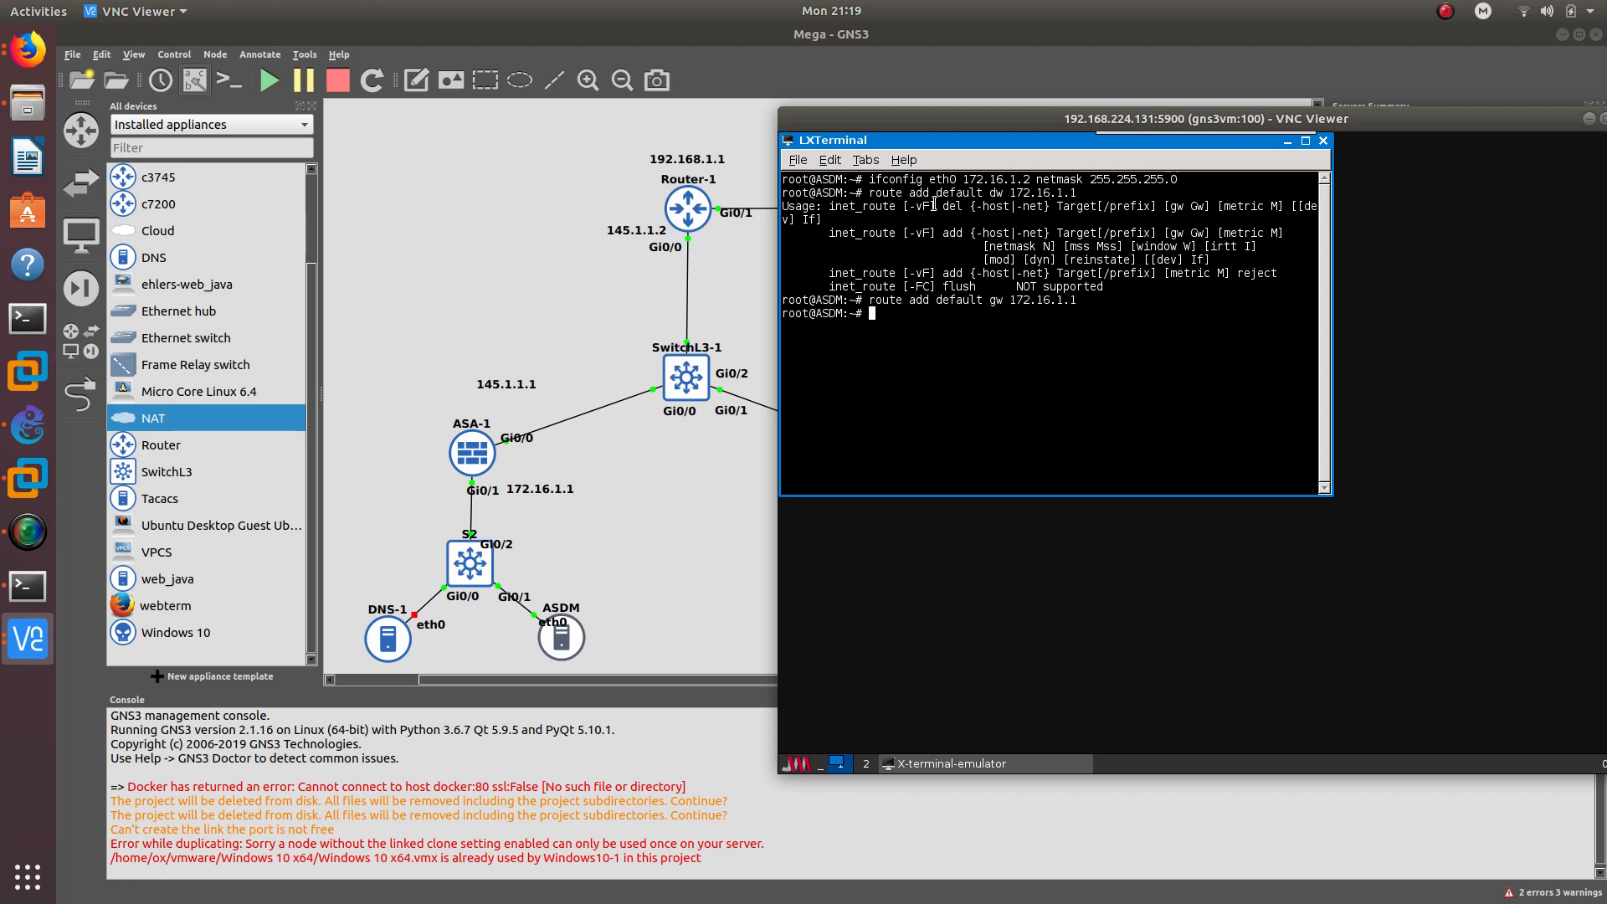
{"action": "type", "text": "ping 172.16.1.1"}
{"action": "key", "text": "Return"}
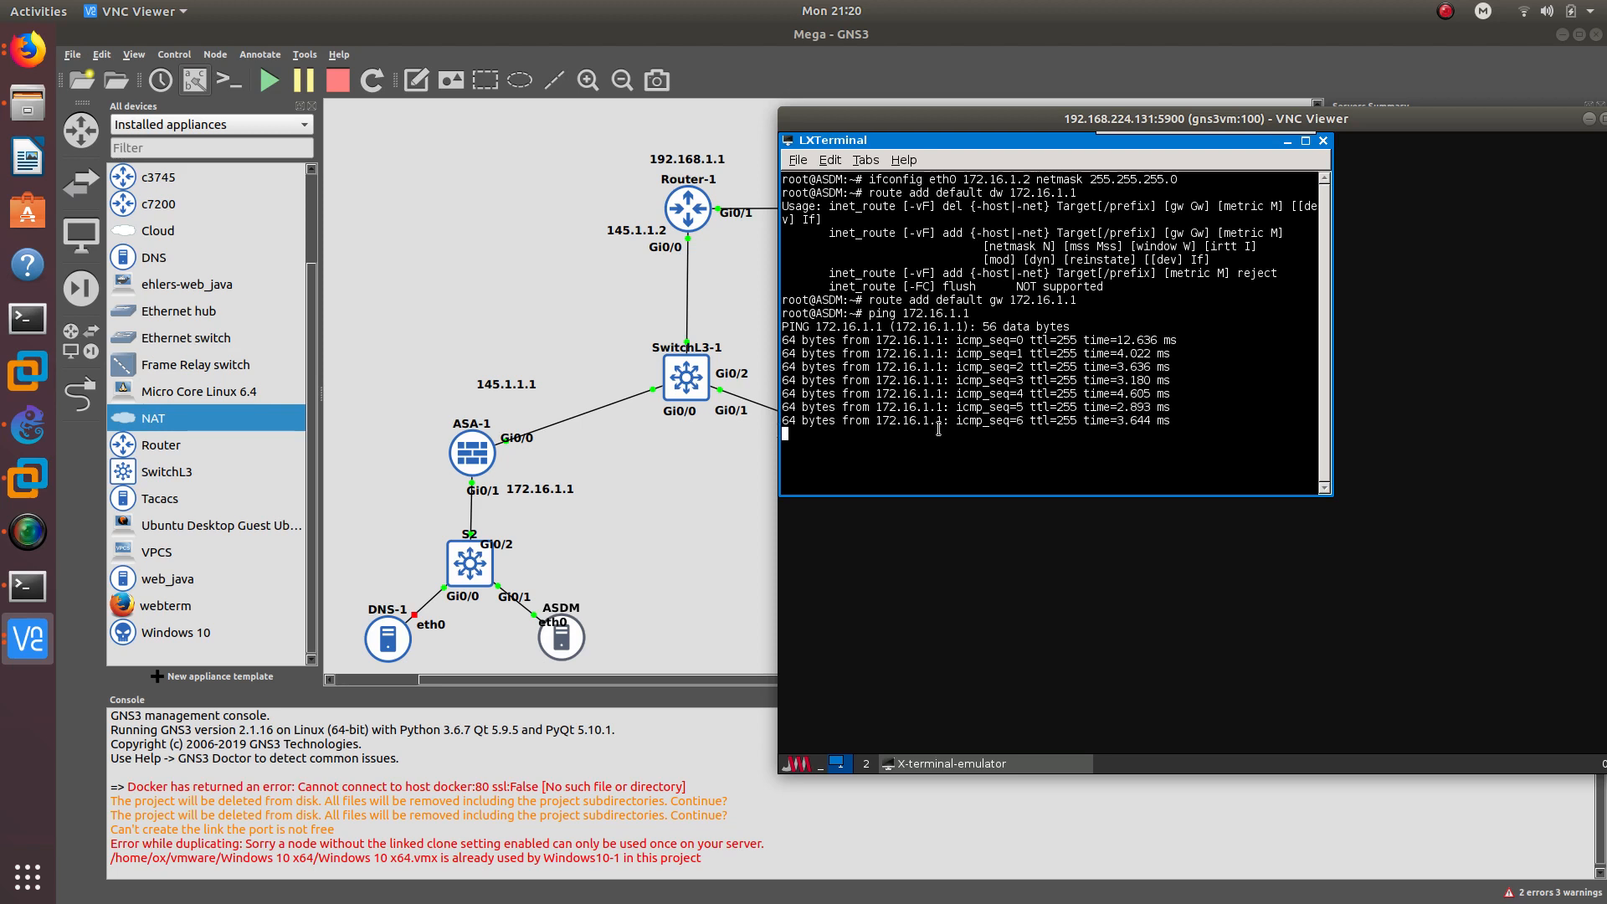
{"action": "key", "text": "ctrl+c"}
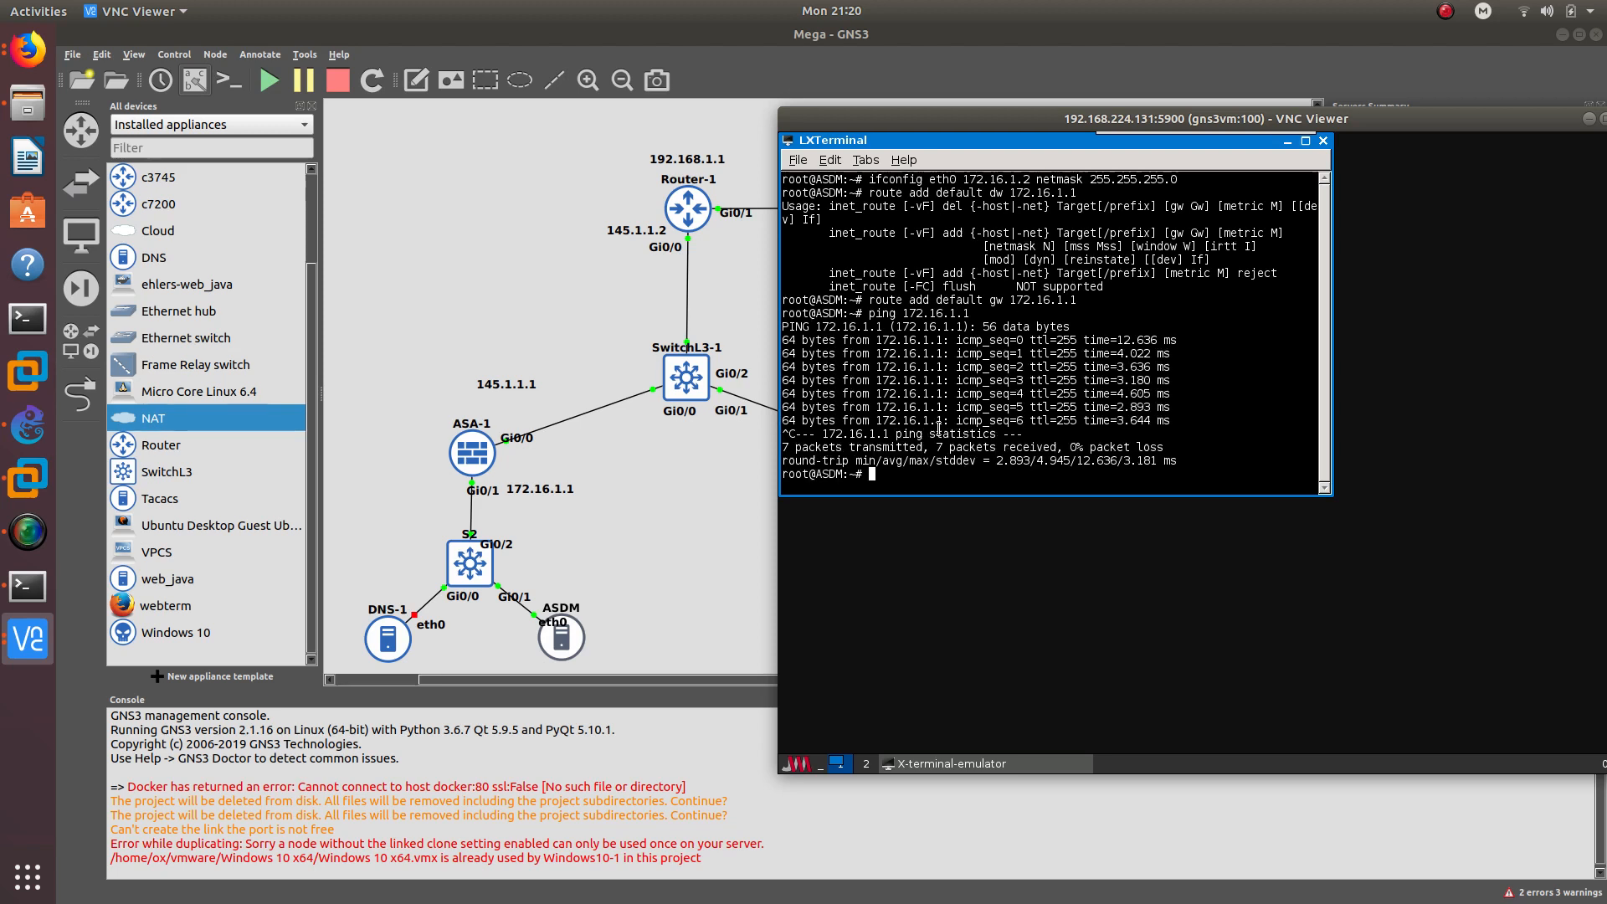
{"action": "left_click", "coordinate": [1323, 142]}
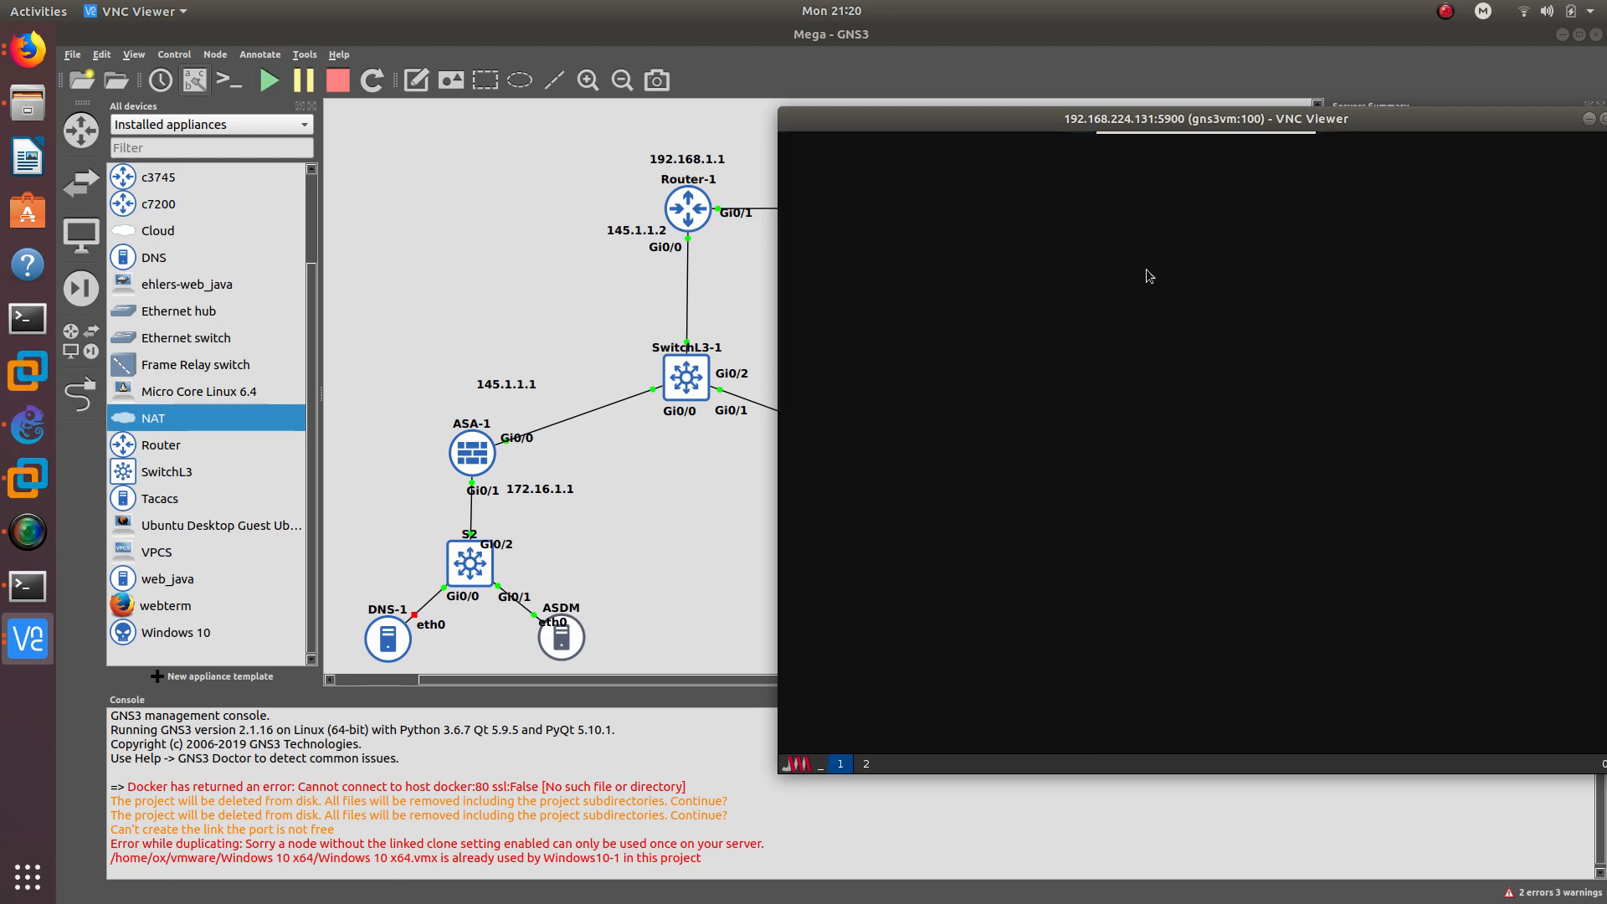
- Start ASDM Launcher from the Applications menu and begin entering the ASA address
{"action": "left_click", "coordinate": [797, 764]}
{"action": "mouse_move", "coordinate": [816, 664]}
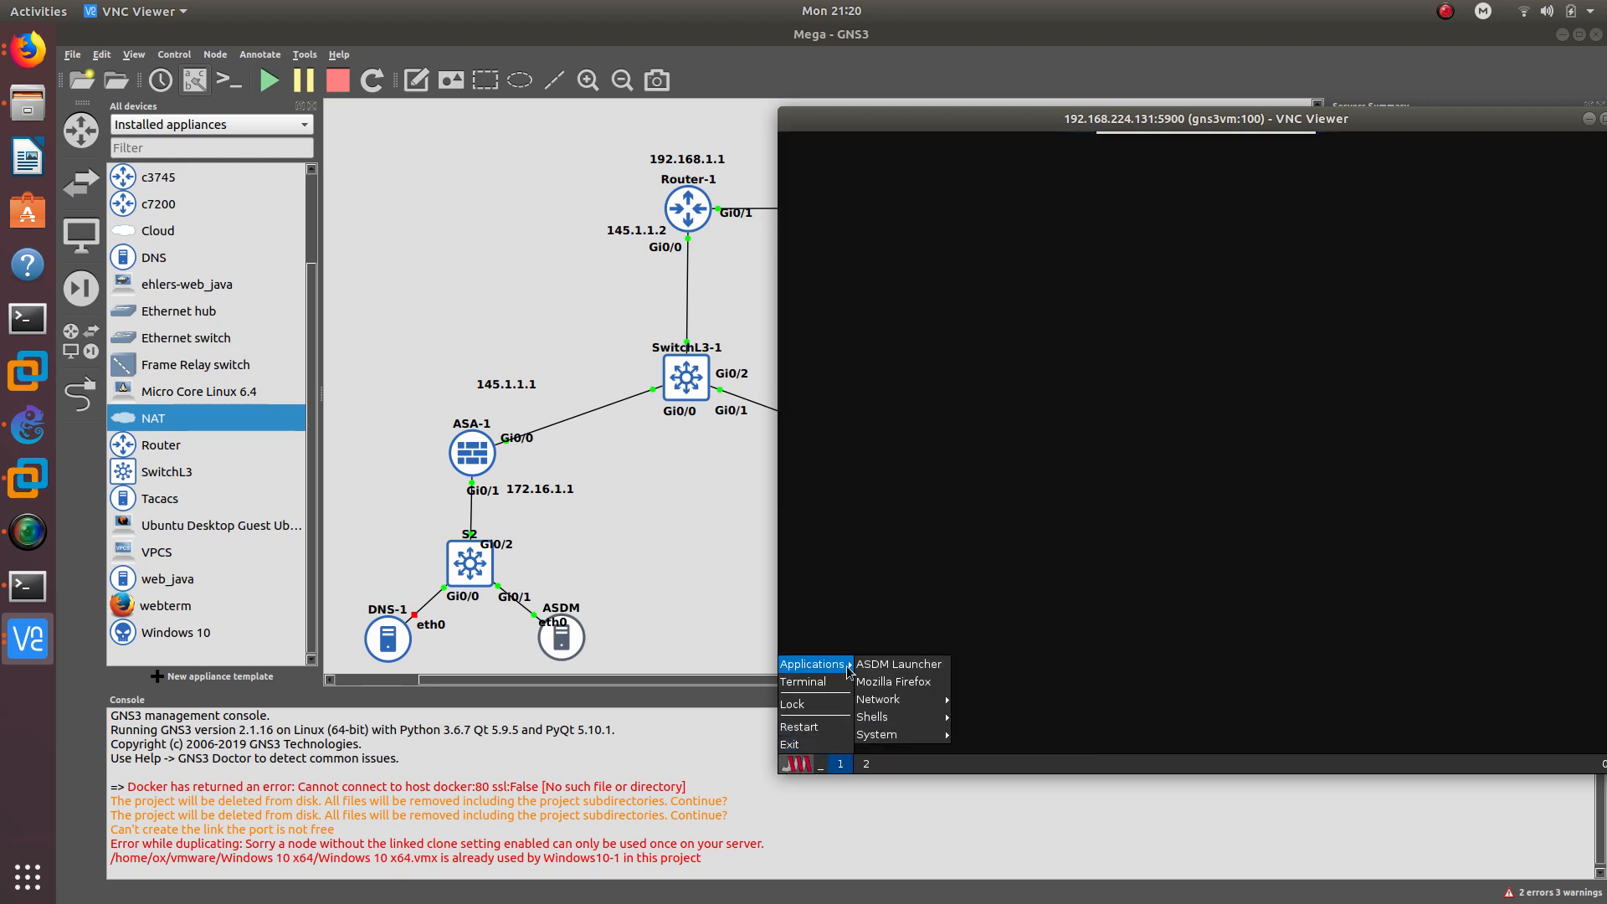
{"action": "left_click", "coordinate": [872, 669]}
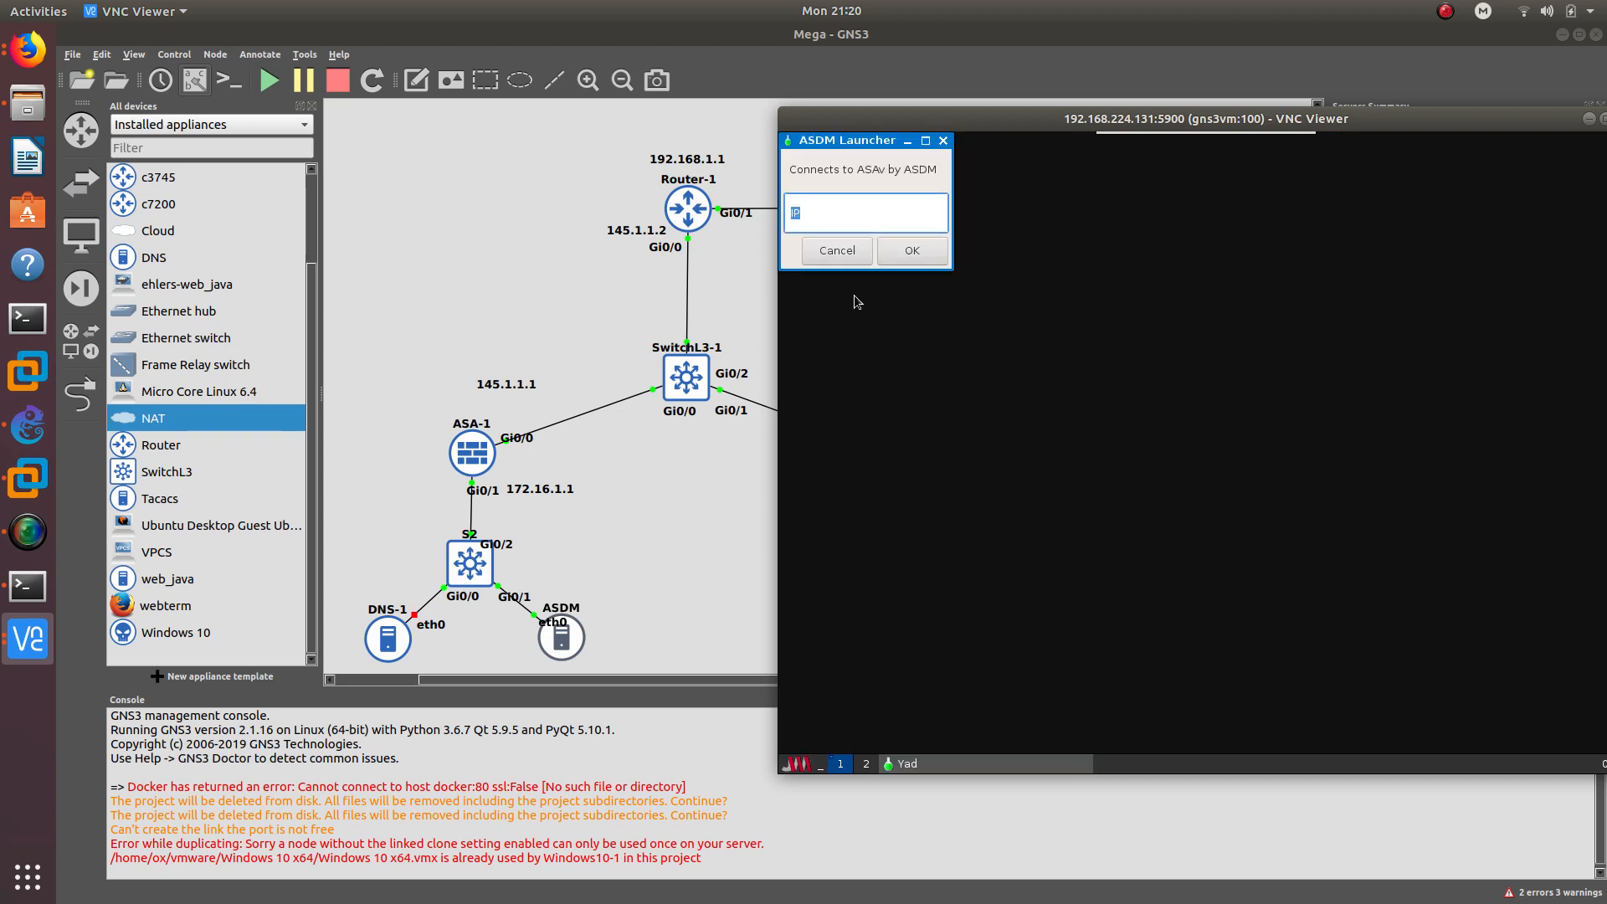
{"action": "type", "text": "172.161"}
{"action": "key", "text": "BackSpace"}
- Connect to 172.16.1.1, always trusting the certificate and Cisco content, and allow the shortcuts
{"action": "type", "text": ".1.1"}
{"action": "key", "text": "Return"}
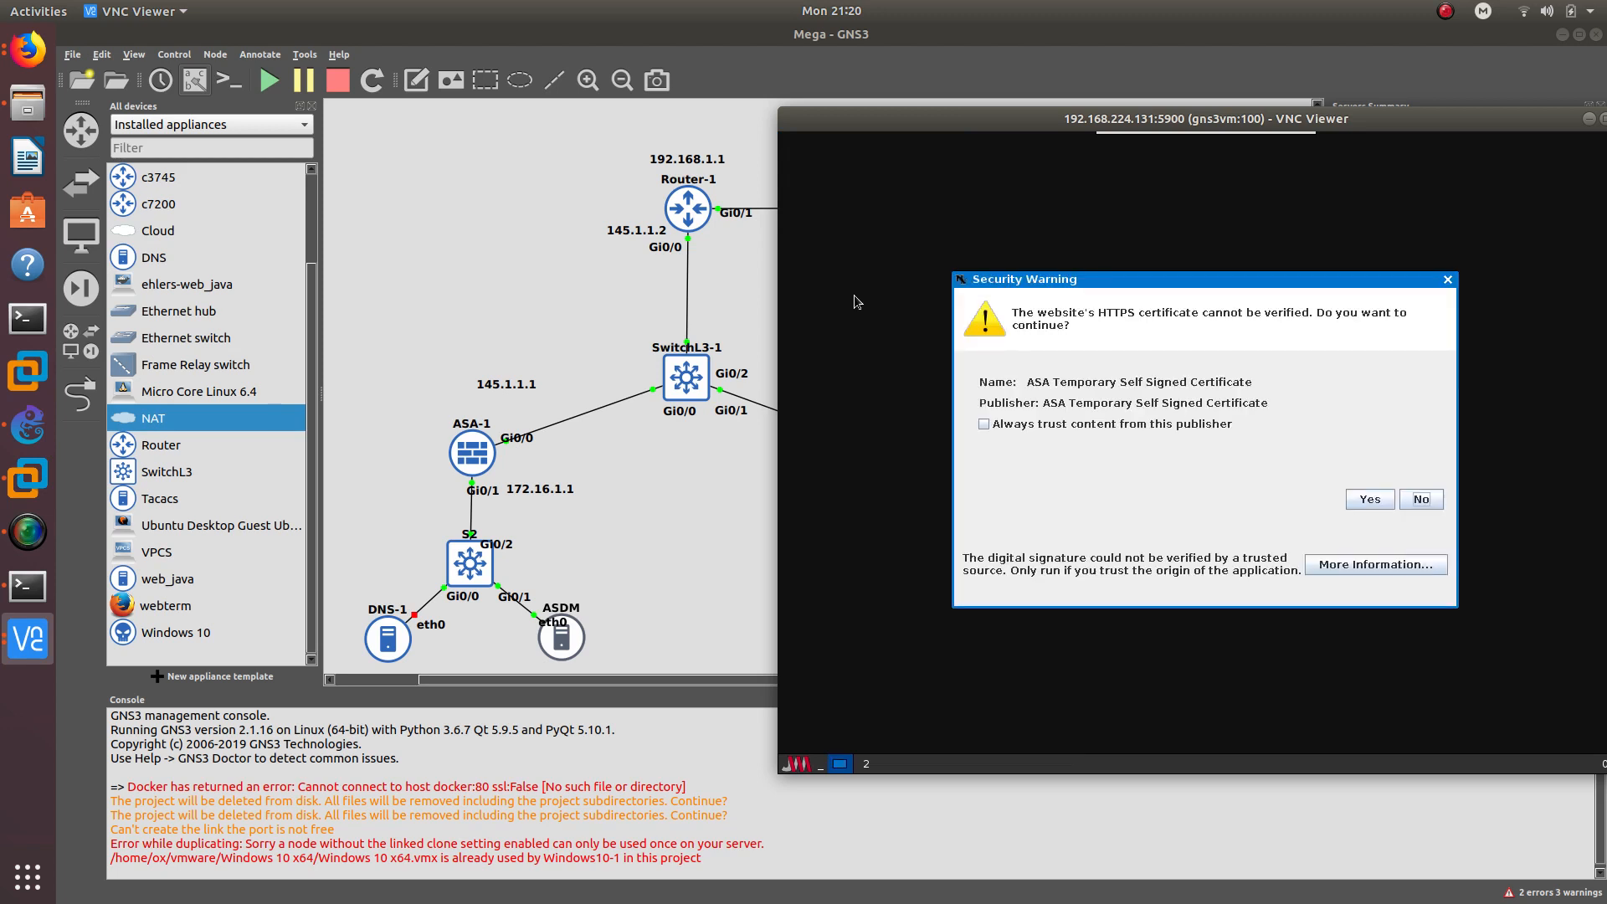
{"action": "left_click", "coordinate": [1060, 427]}
{"action": "left_click", "coordinate": [1370, 500]}
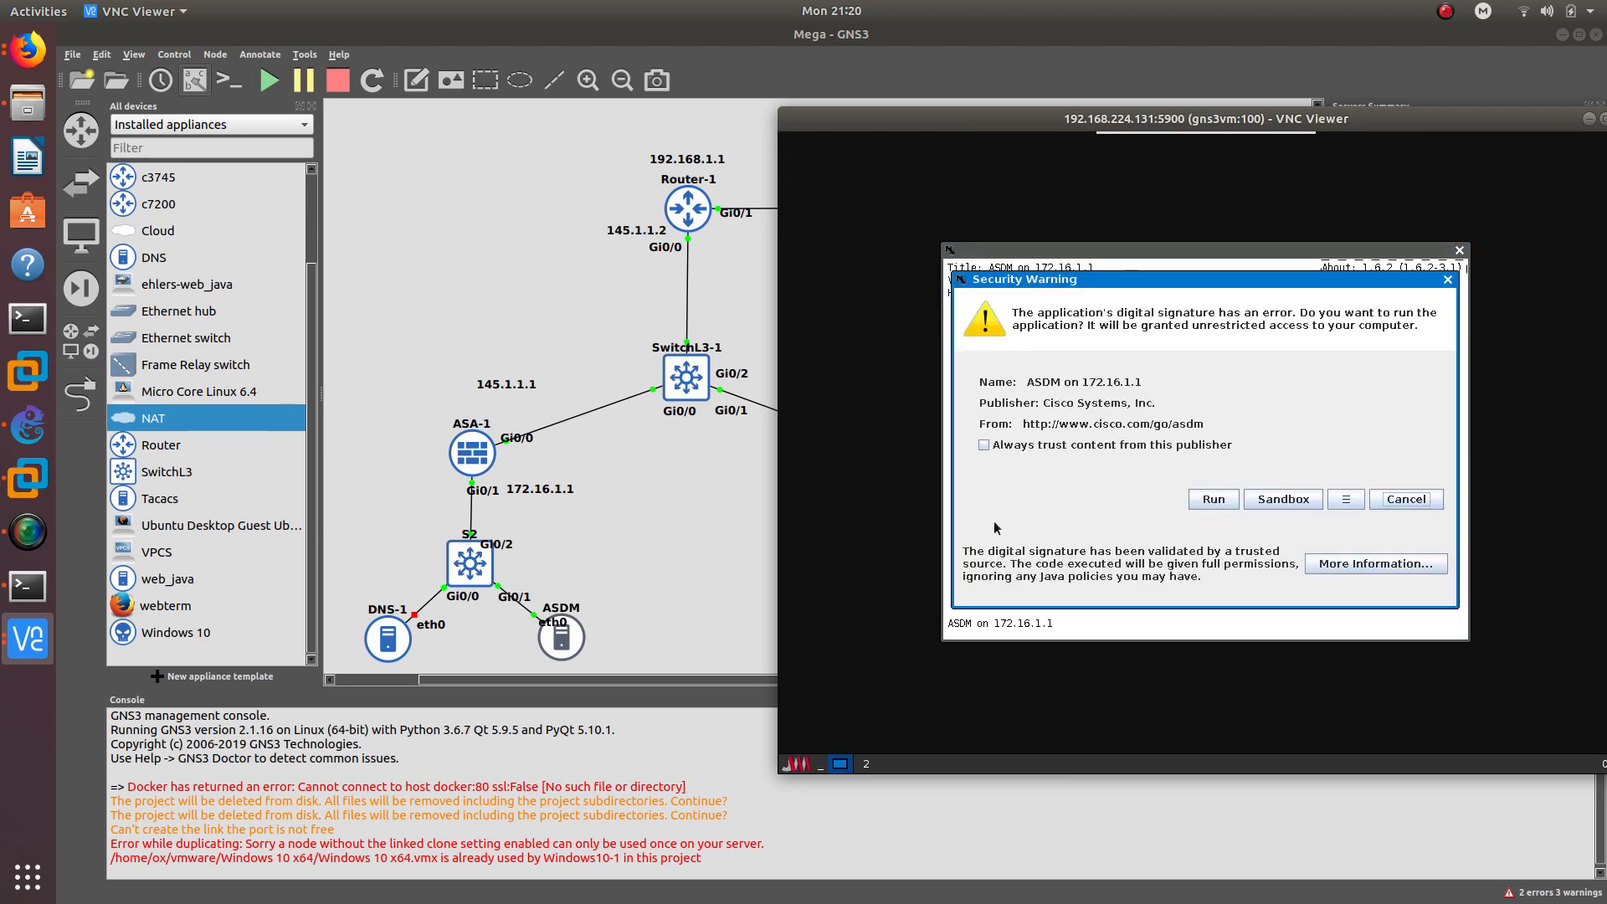
{"action": "left_click", "coordinate": [1037, 444]}
{"action": "left_click", "coordinate": [1218, 500]}
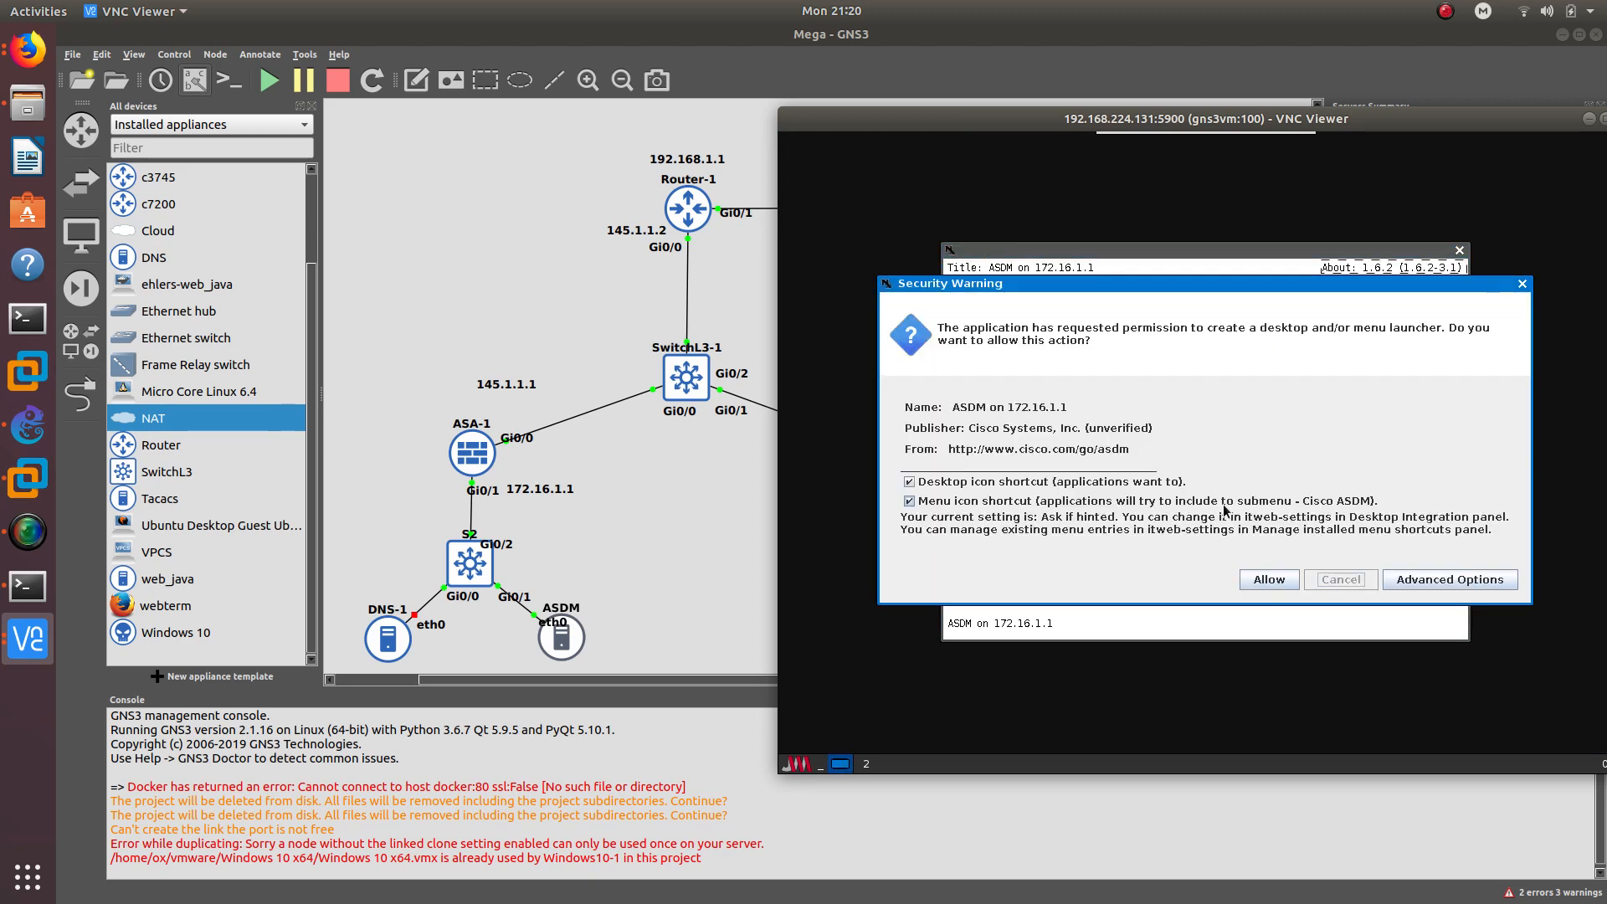
{"action": "left_click", "coordinate": [1273, 581]}
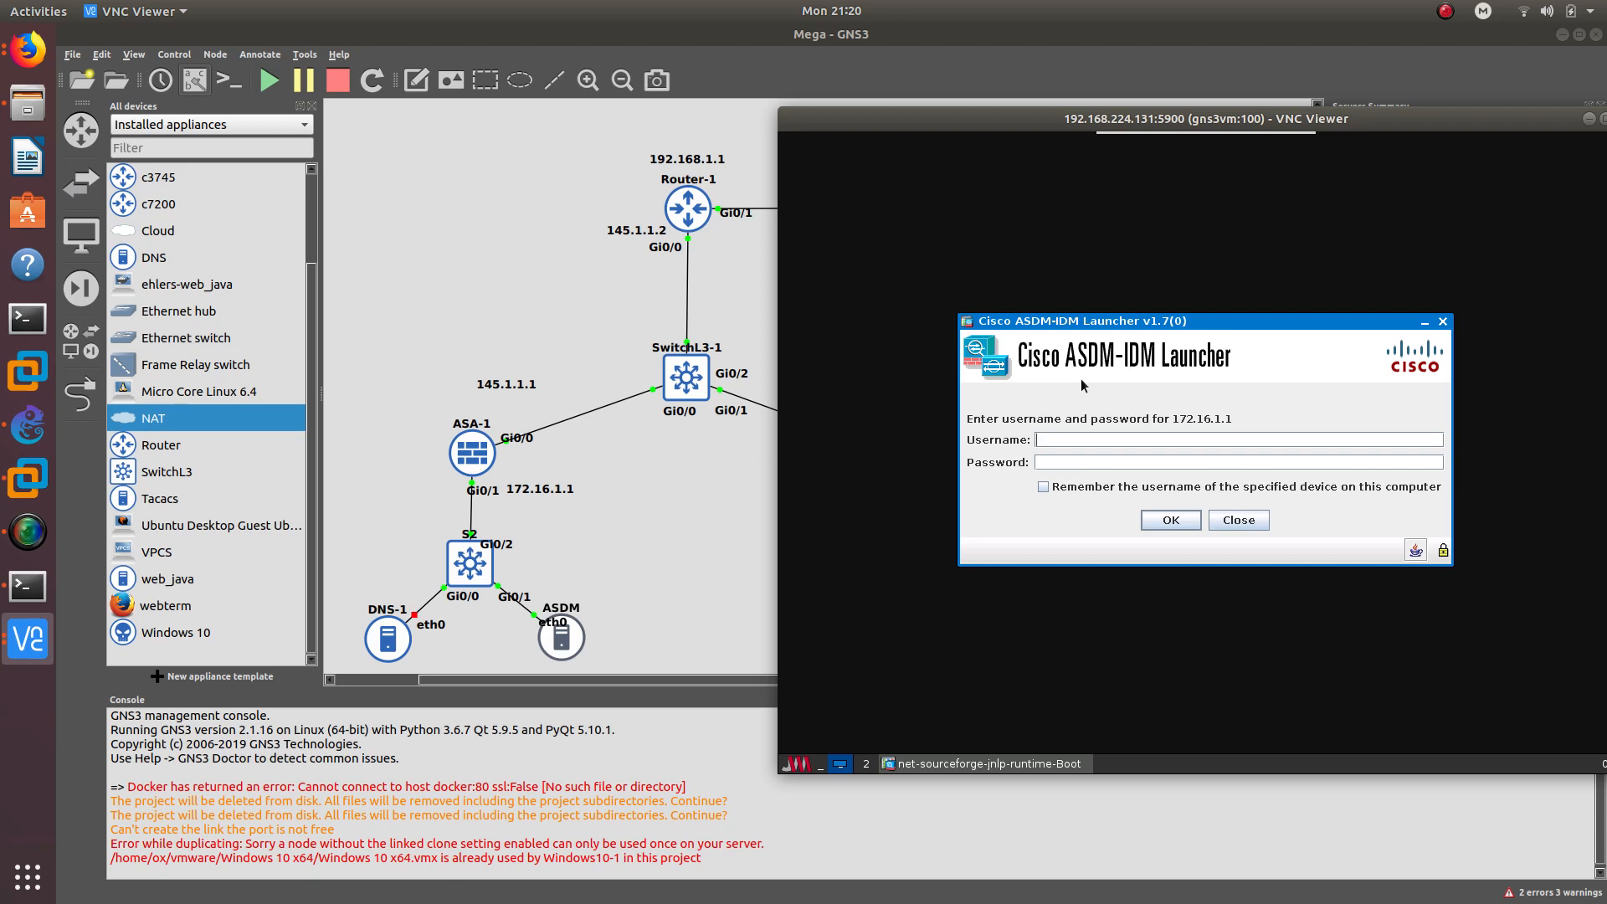
- Submit the ASDM-IDM login, let the software update download, and bring Firefox forward
{"action": "left_click", "coordinate": [1170, 520]}
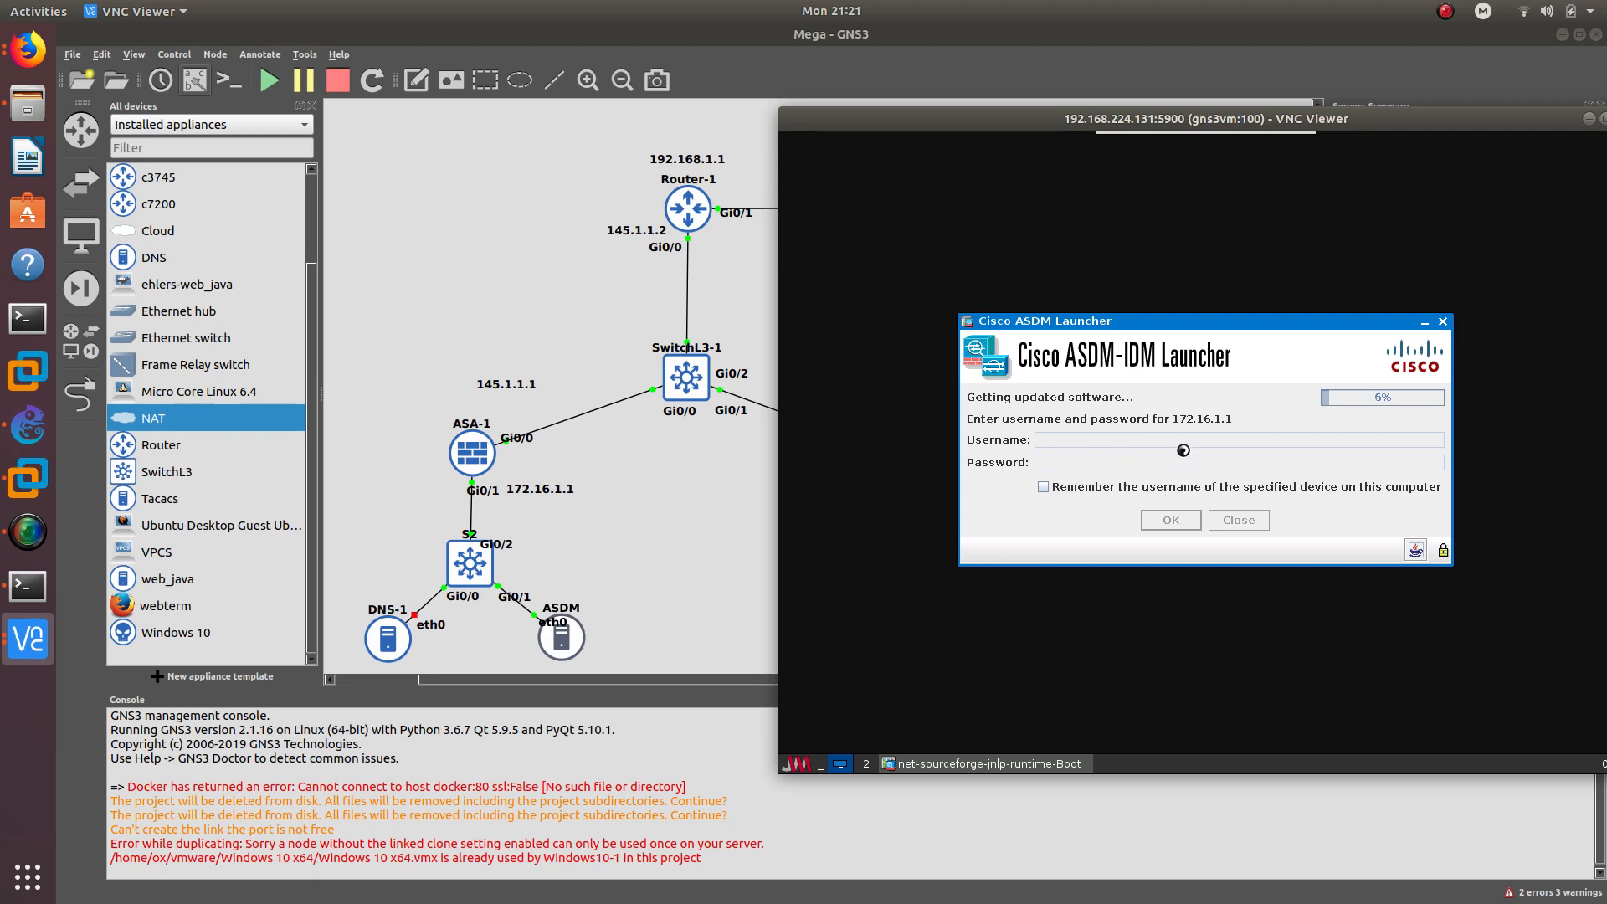
{"action": "mouse_move", "coordinate": [1114, 120]}
{"action": "left_mouse_down"}
{"action": "mouse_move", "coordinate": [1063, 107]}
{"action": "mouse_move", "coordinate": [1086, 107]}
{"action": "left_mouse_up"}
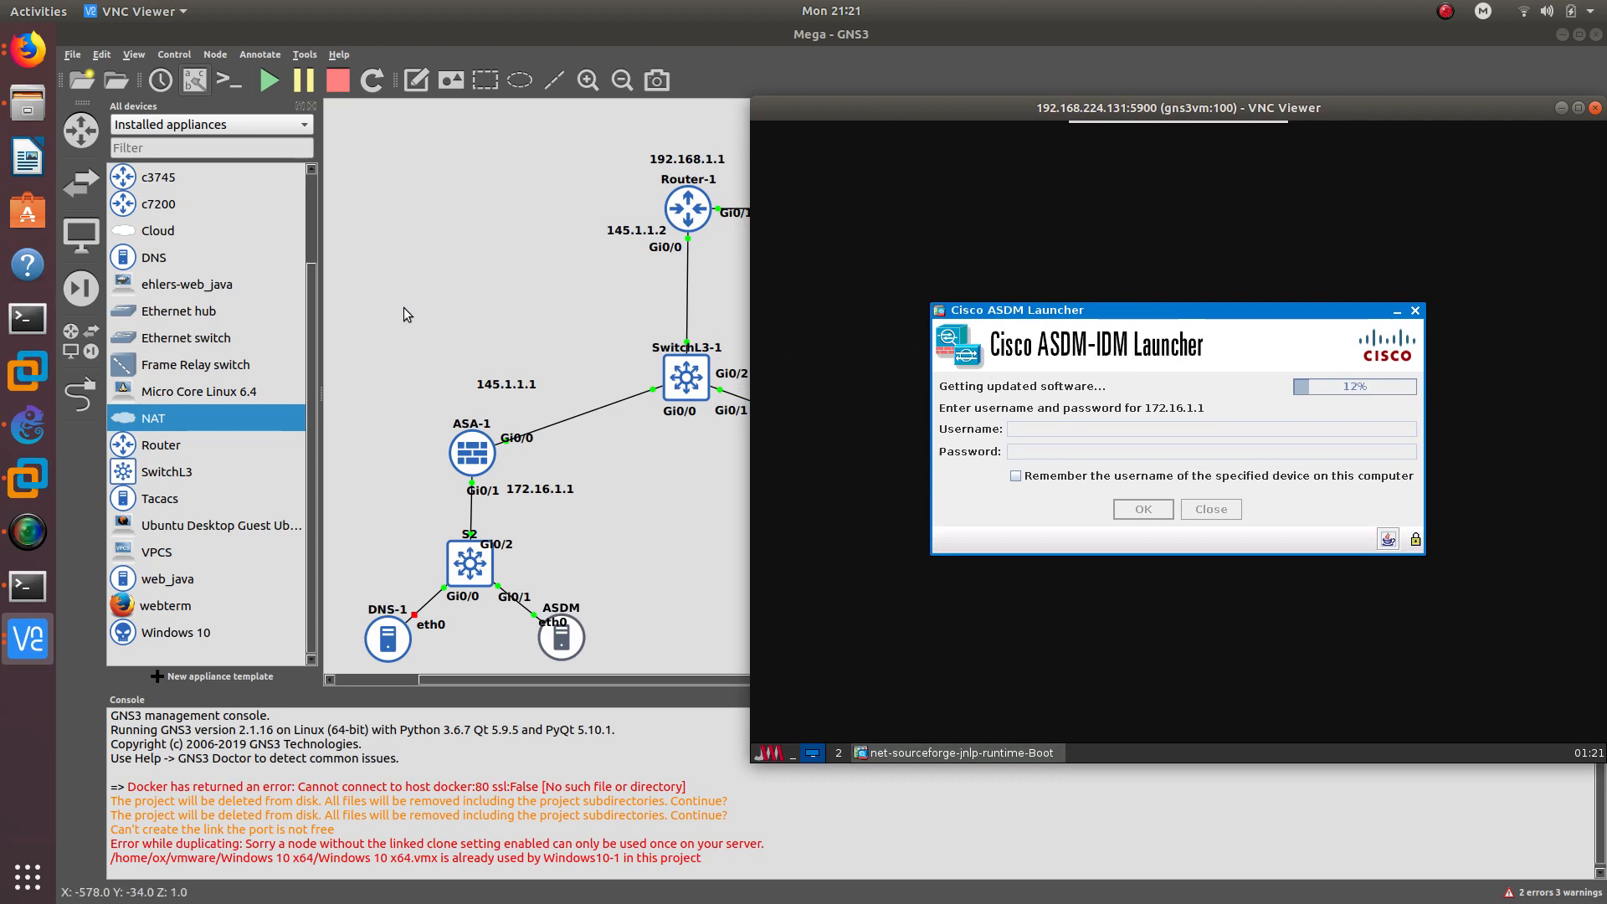
{"action": "left_click_drag", "start_coordinate": [1107, 109], "coordinate": [1049, 105]}
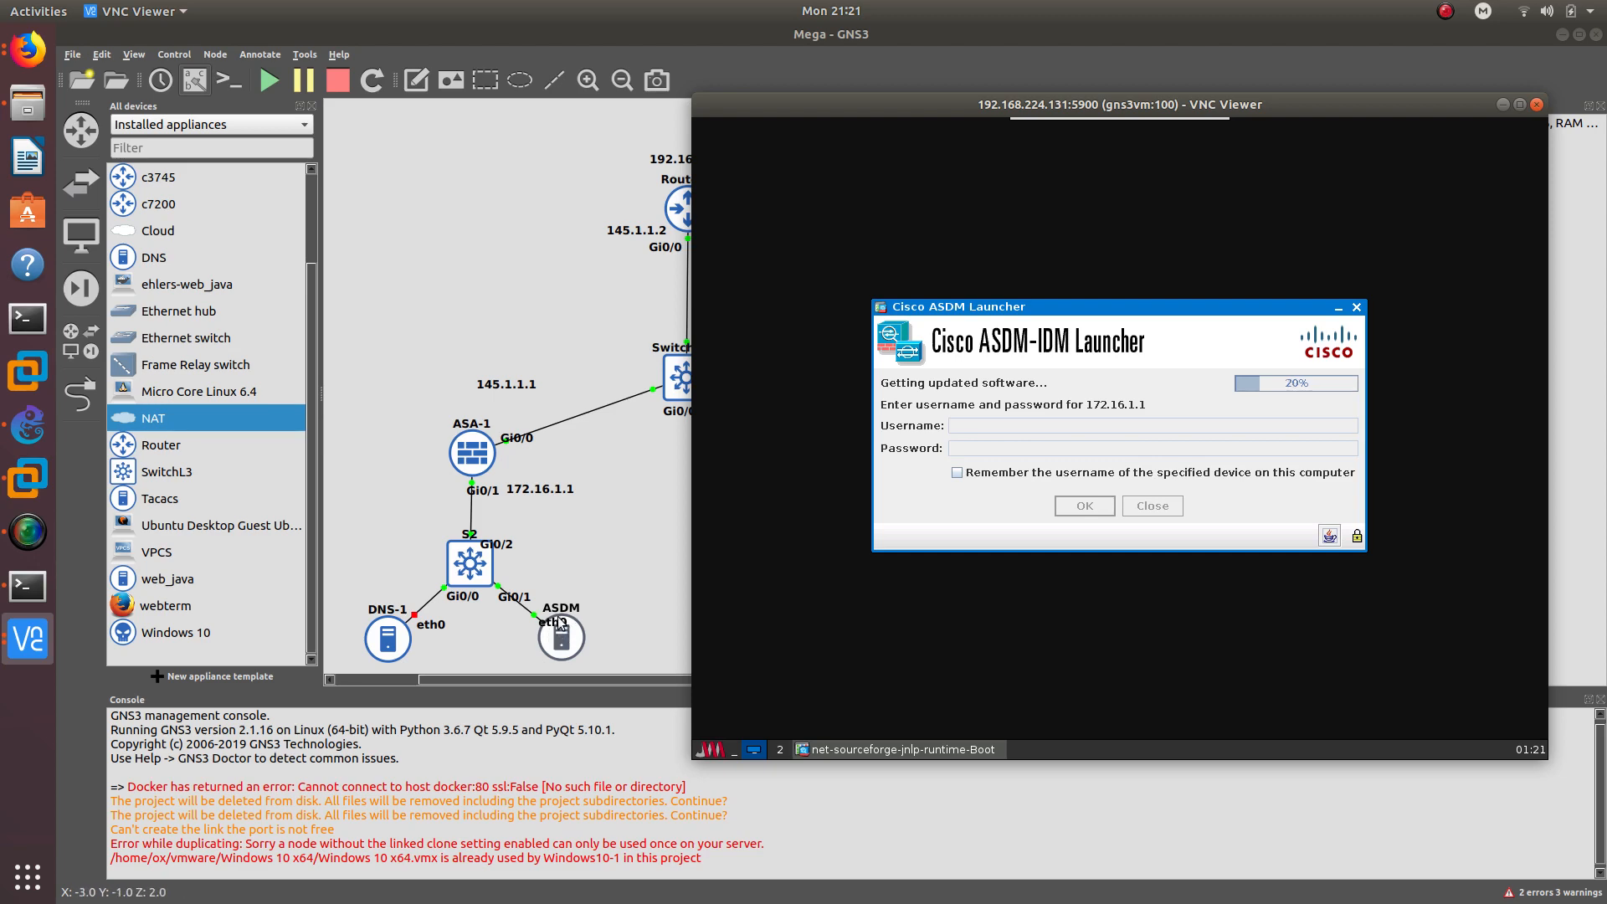
{"action": "left_click", "coordinate": [28, 51]}
{"action": "left_click", "coordinate": [135, 97]}
- Search 'asdm gns3' in a new tab and open the 'GNS3 - Configure ASA with ASDM' guide
{"action": "left_click", "coordinate": [641, 65]}
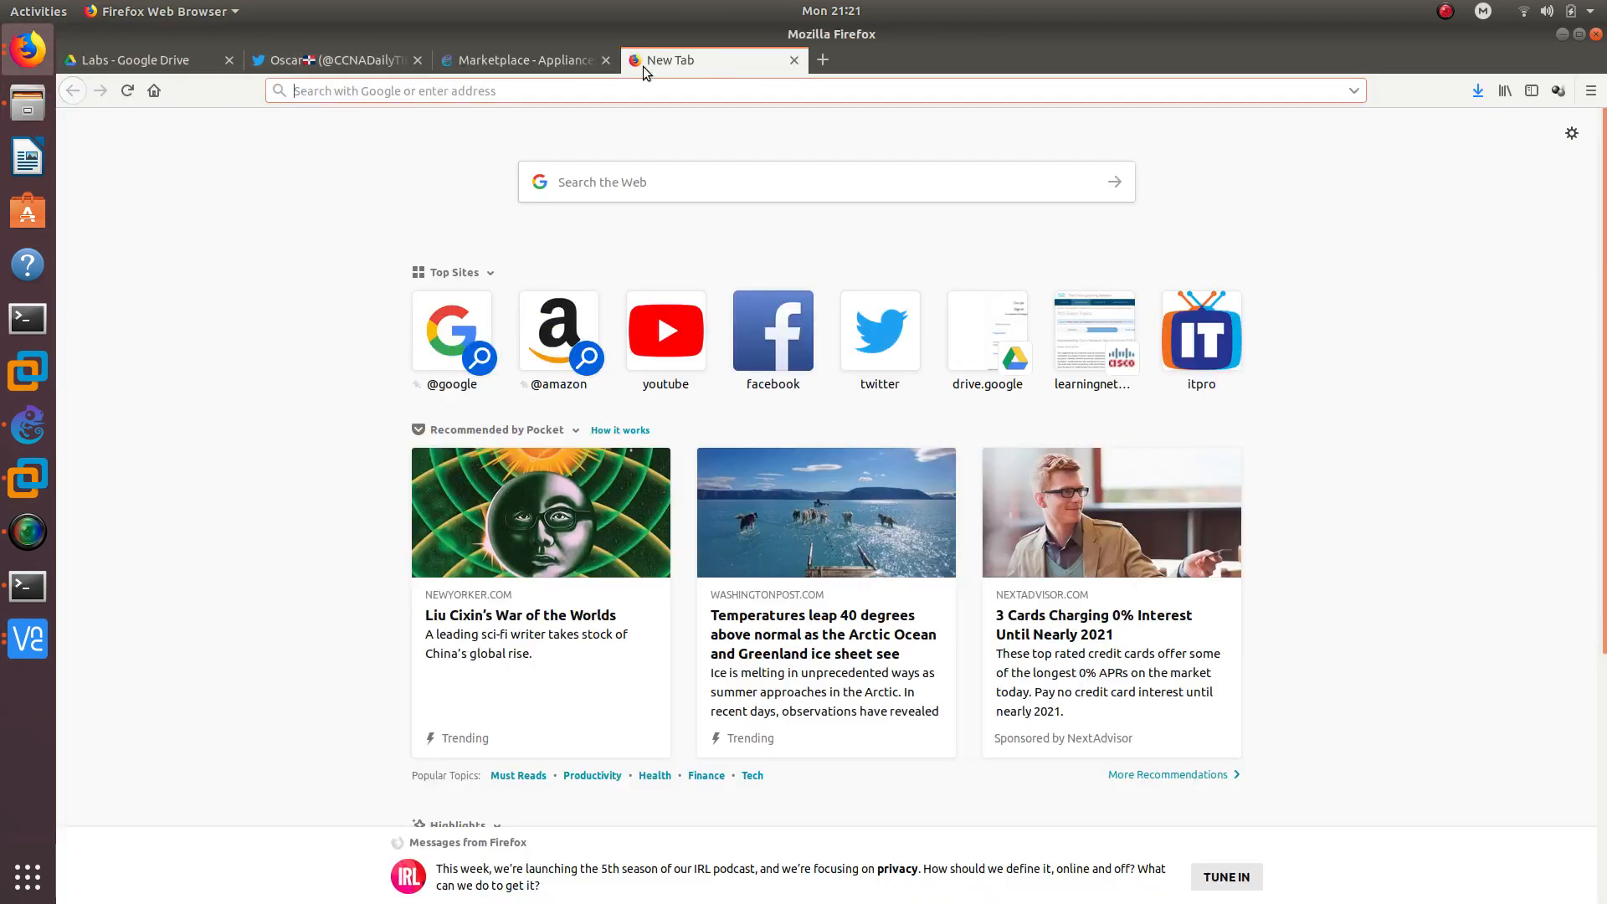
{"action": "type", "text": "asdm"}
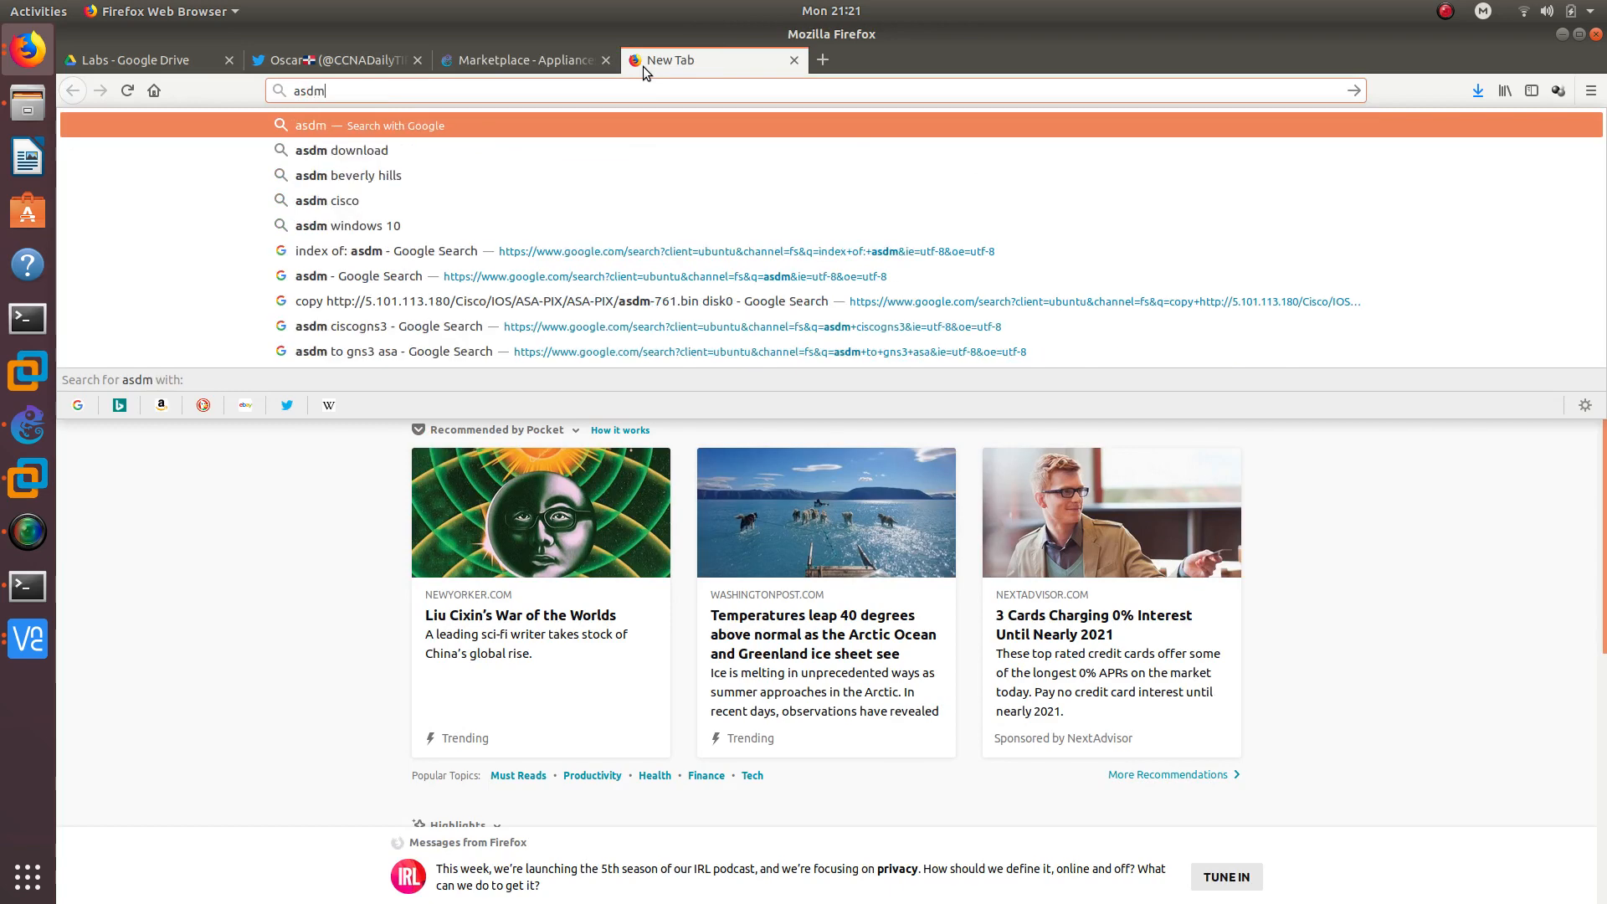
{"action": "type", "text": " gns3"}
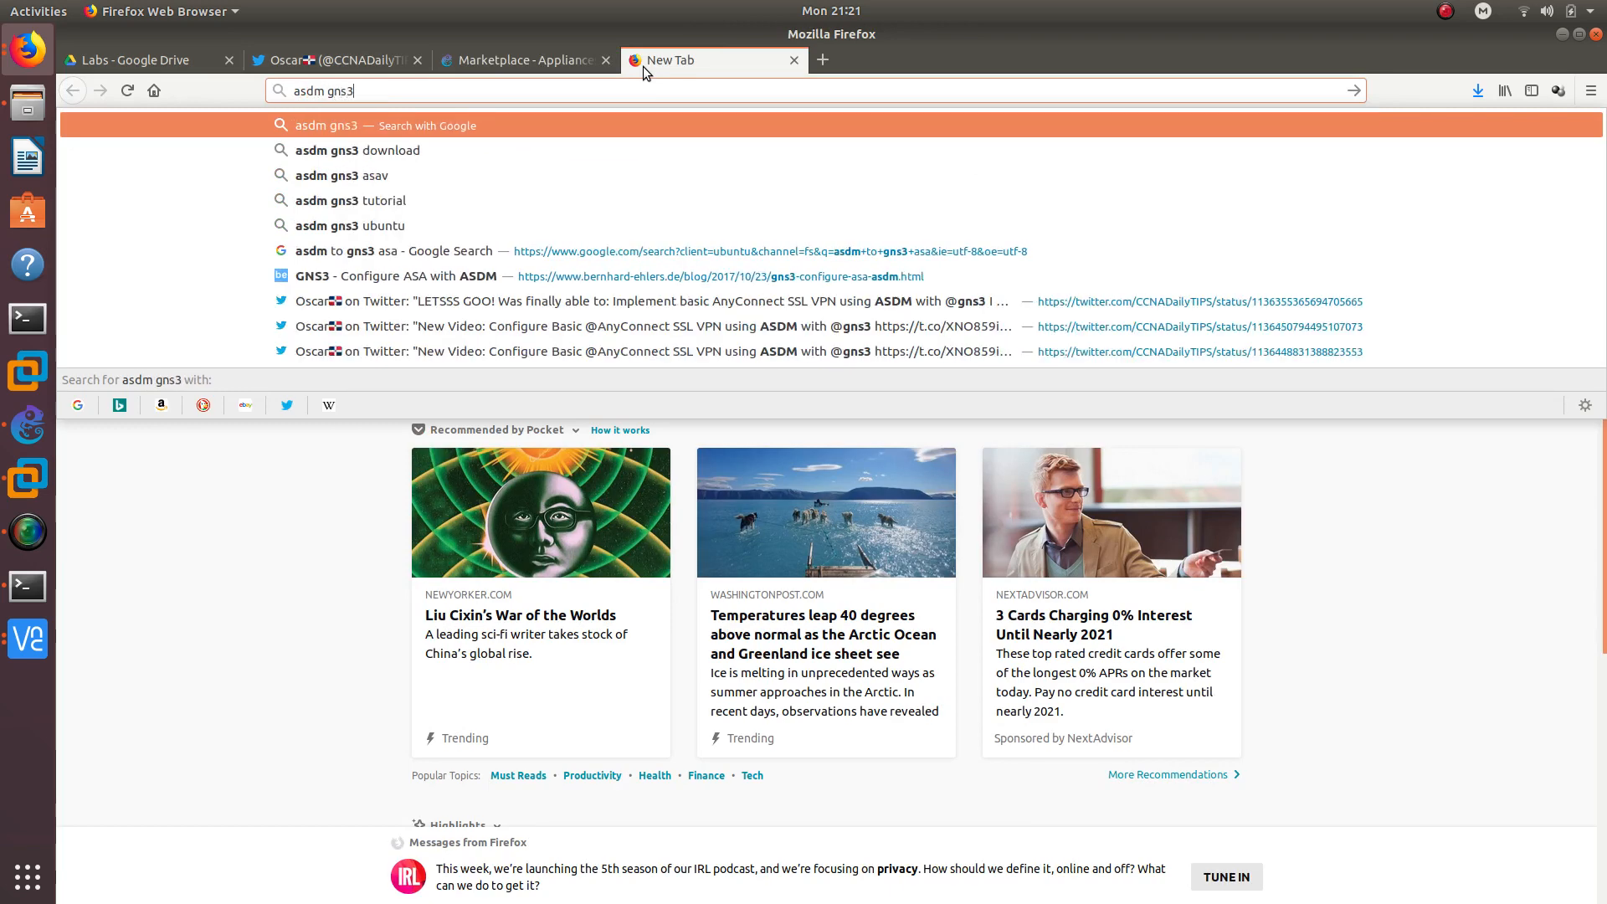
{"action": "key", "text": "Down"}
{"action": "key", "text": "Down"}
{"action": "key", "text": "Down"}
{"action": "key", "text": "Down"}
{"action": "key", "text": "Down"}
{"action": "key", "text": "Down"}
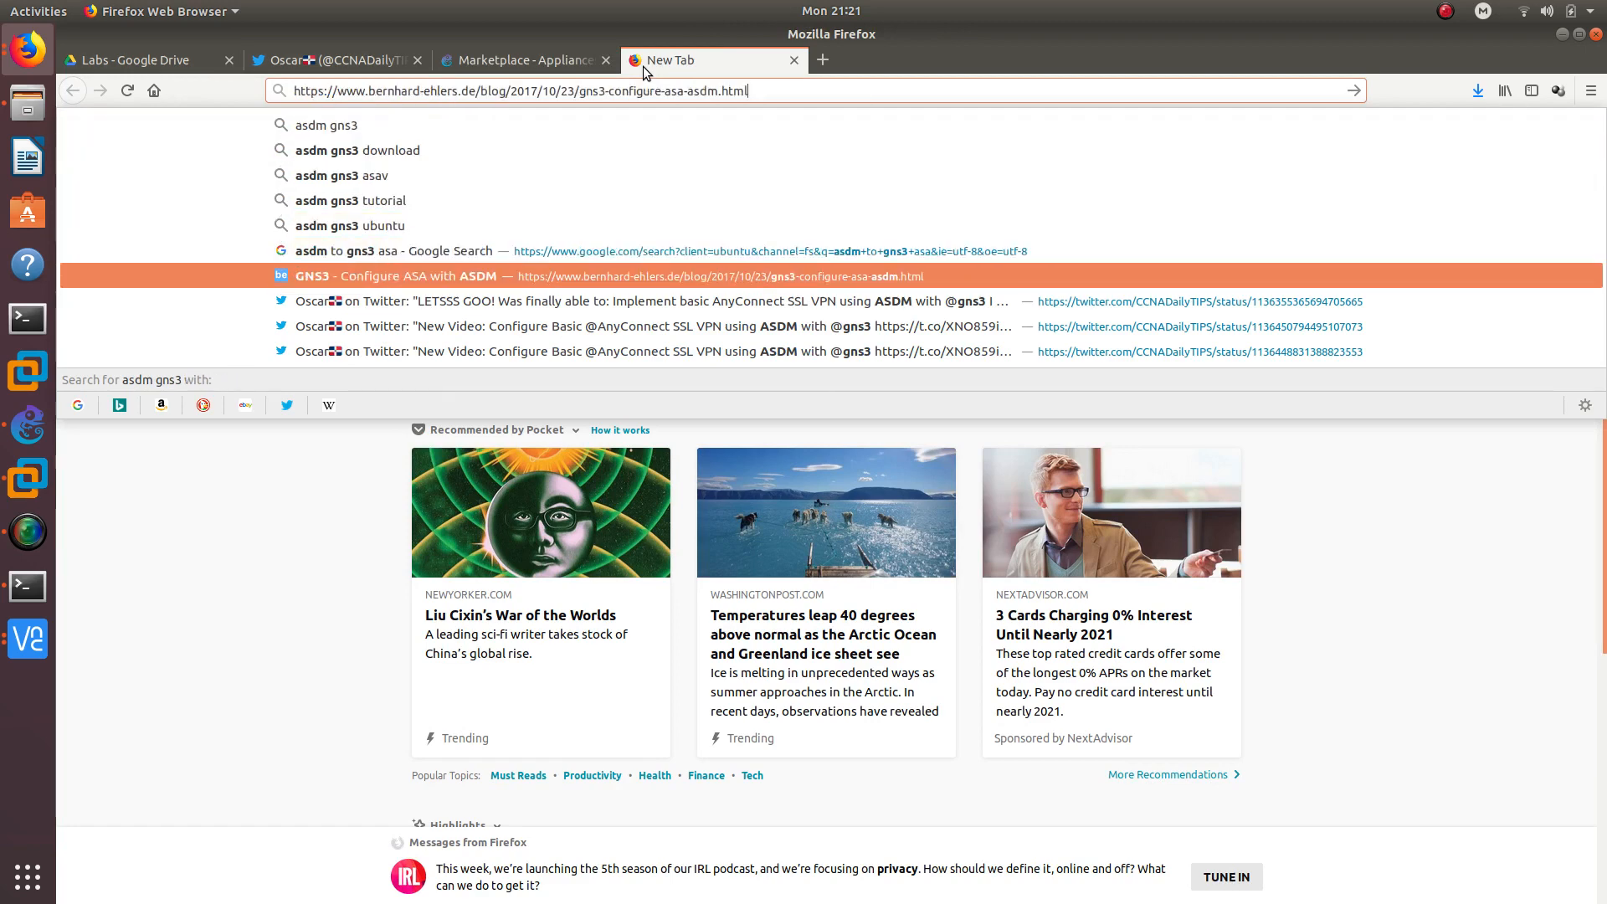
{"action": "key", "text": "Return"}
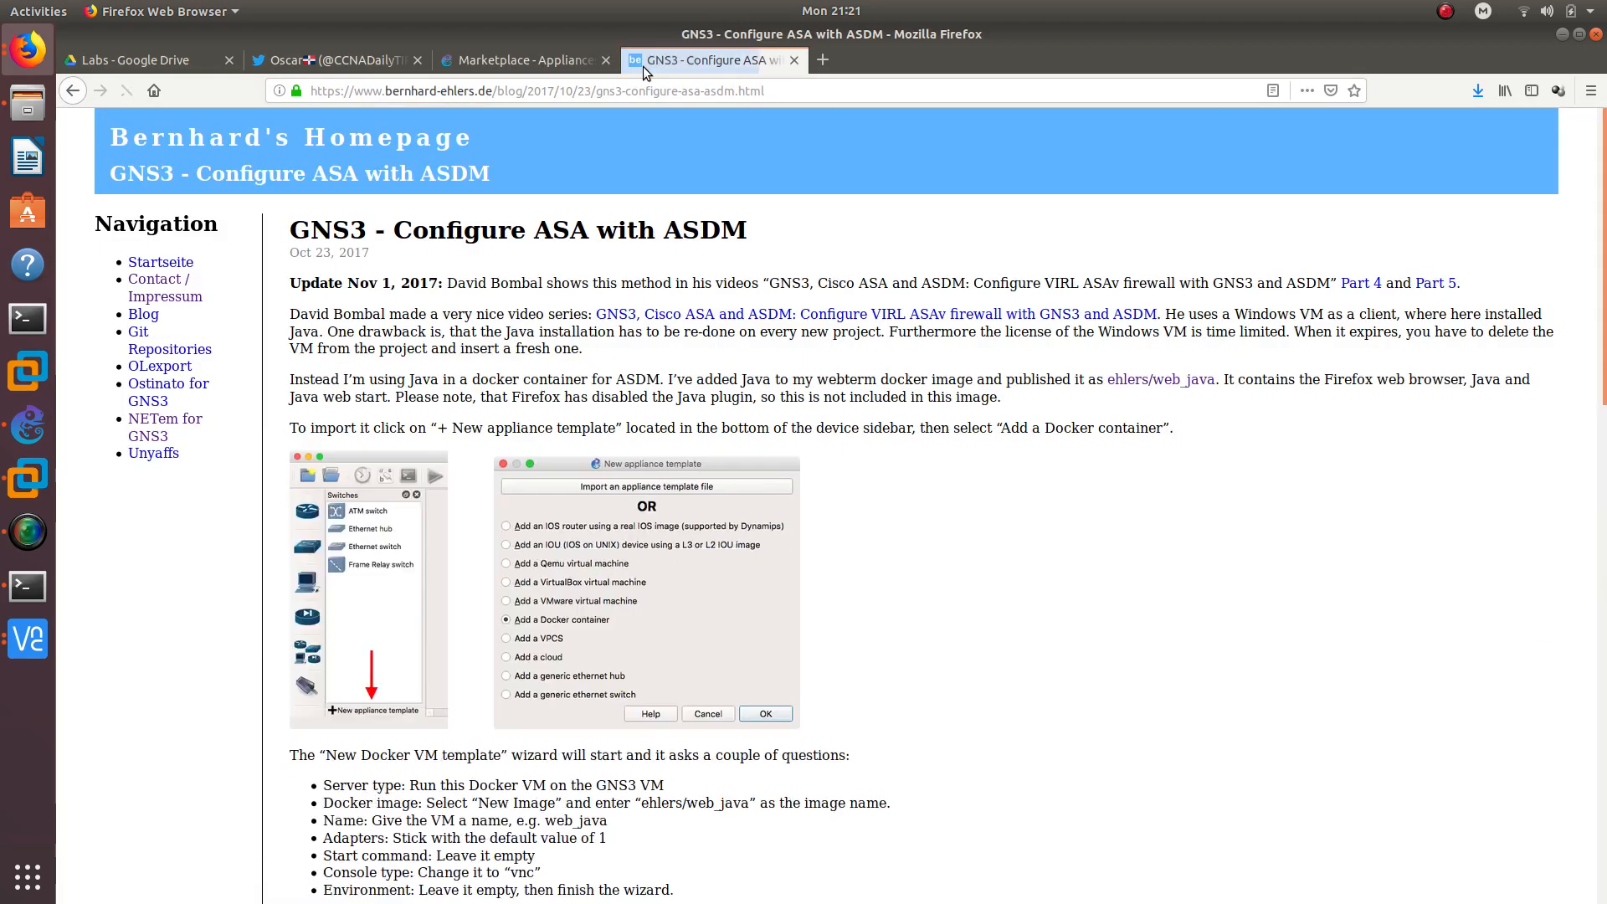
- Read the guide's heading and Docker template wizard steps, then bring the ASDM launcher's VNC session forward
{"action": "left_click", "coordinate": [386, 90]}
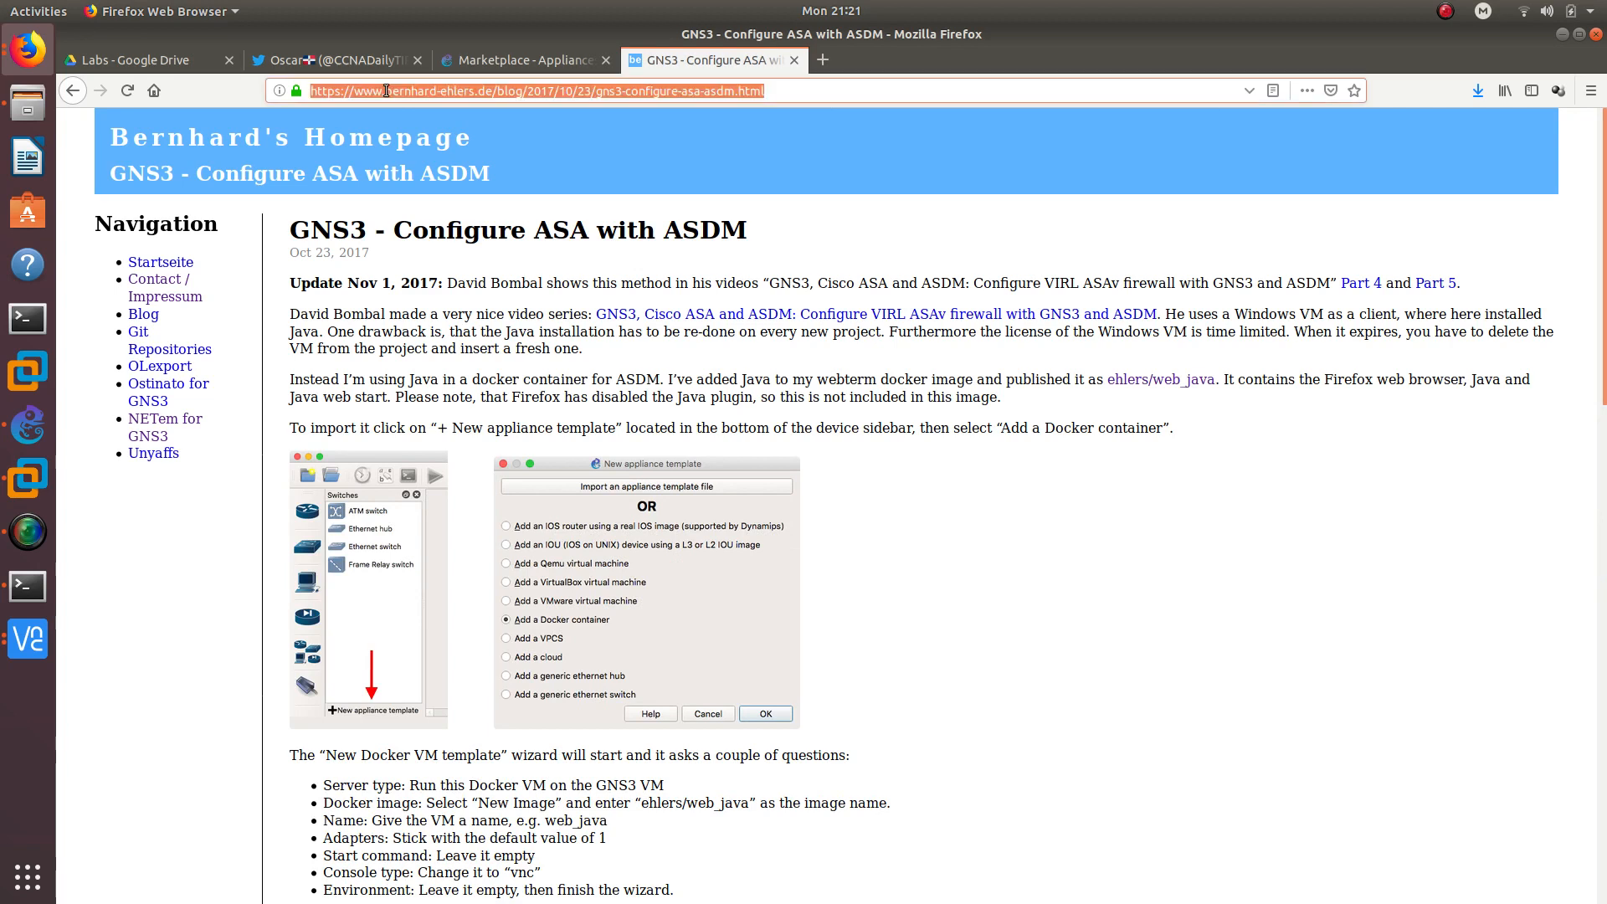
{"action": "left_click", "coordinate": [474, 319]}
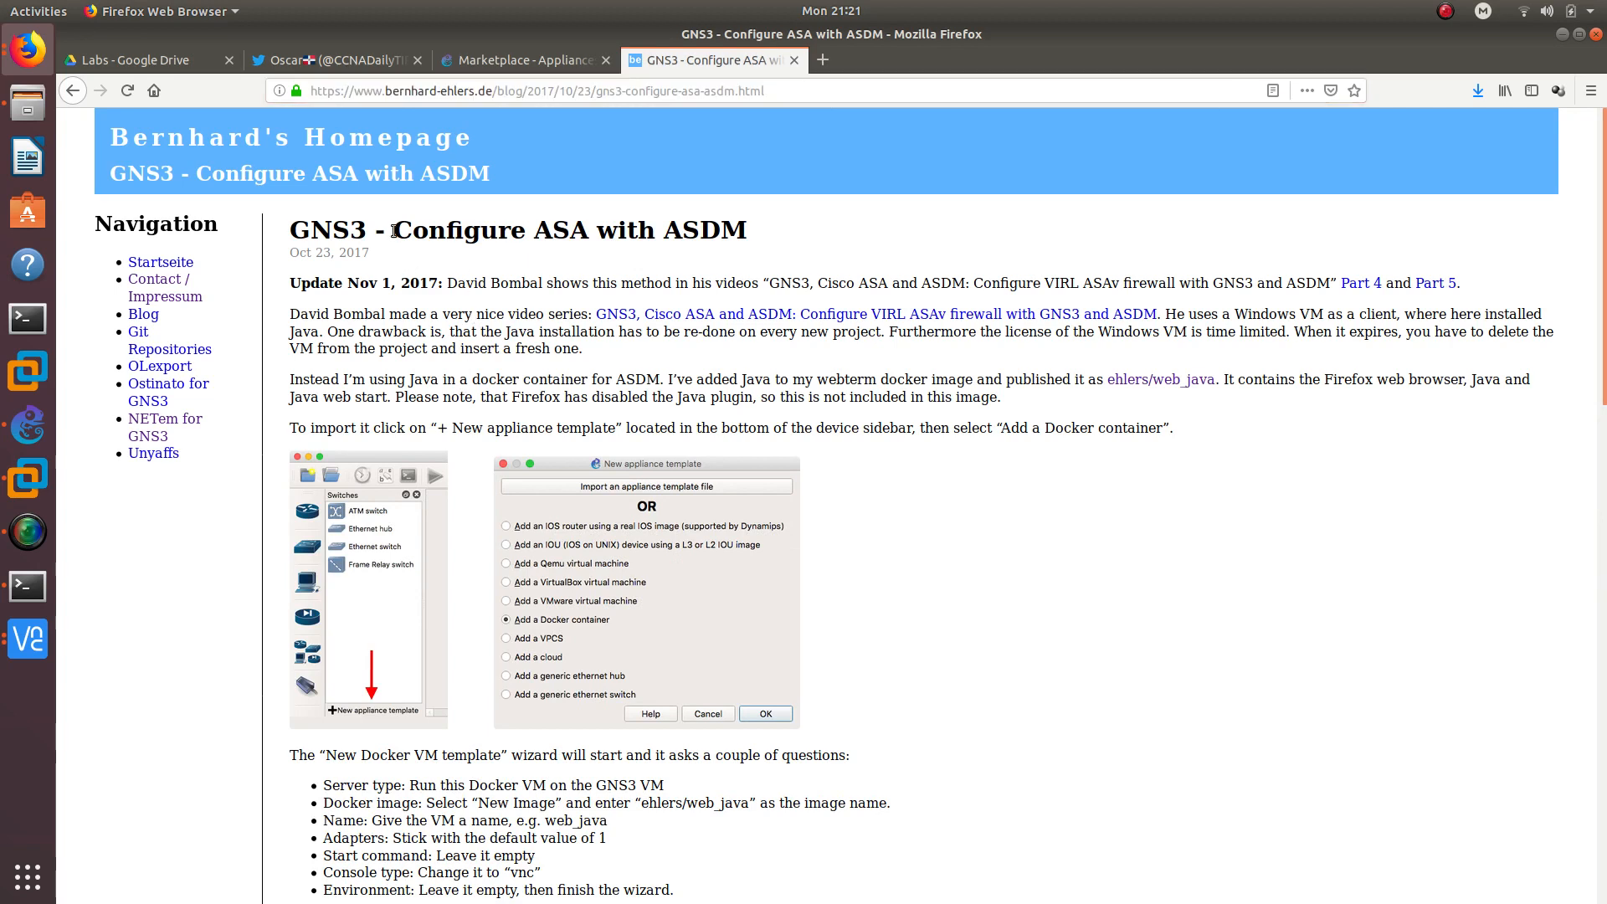
{"action": "left_click_drag", "start_coordinate": [394, 232], "coordinate": [850, 240]}
{"action": "double_click", "coordinate": [535, 232]}
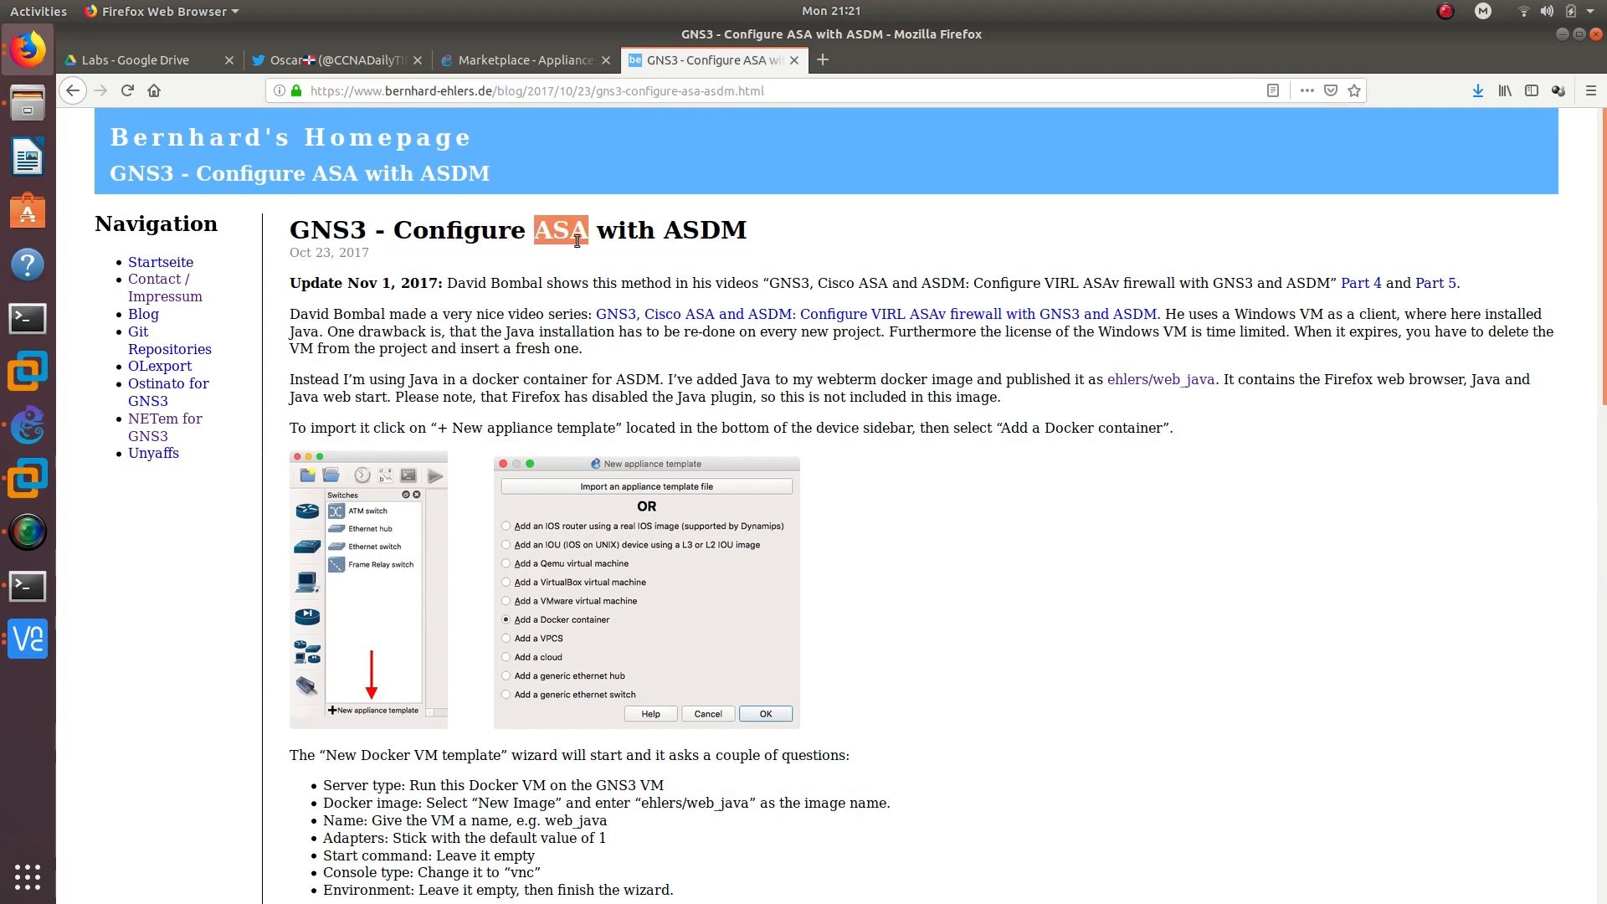
{"action": "scroll", "coordinate": [598, 593], "scroll_direction": "down", "scroll_amount": 5}
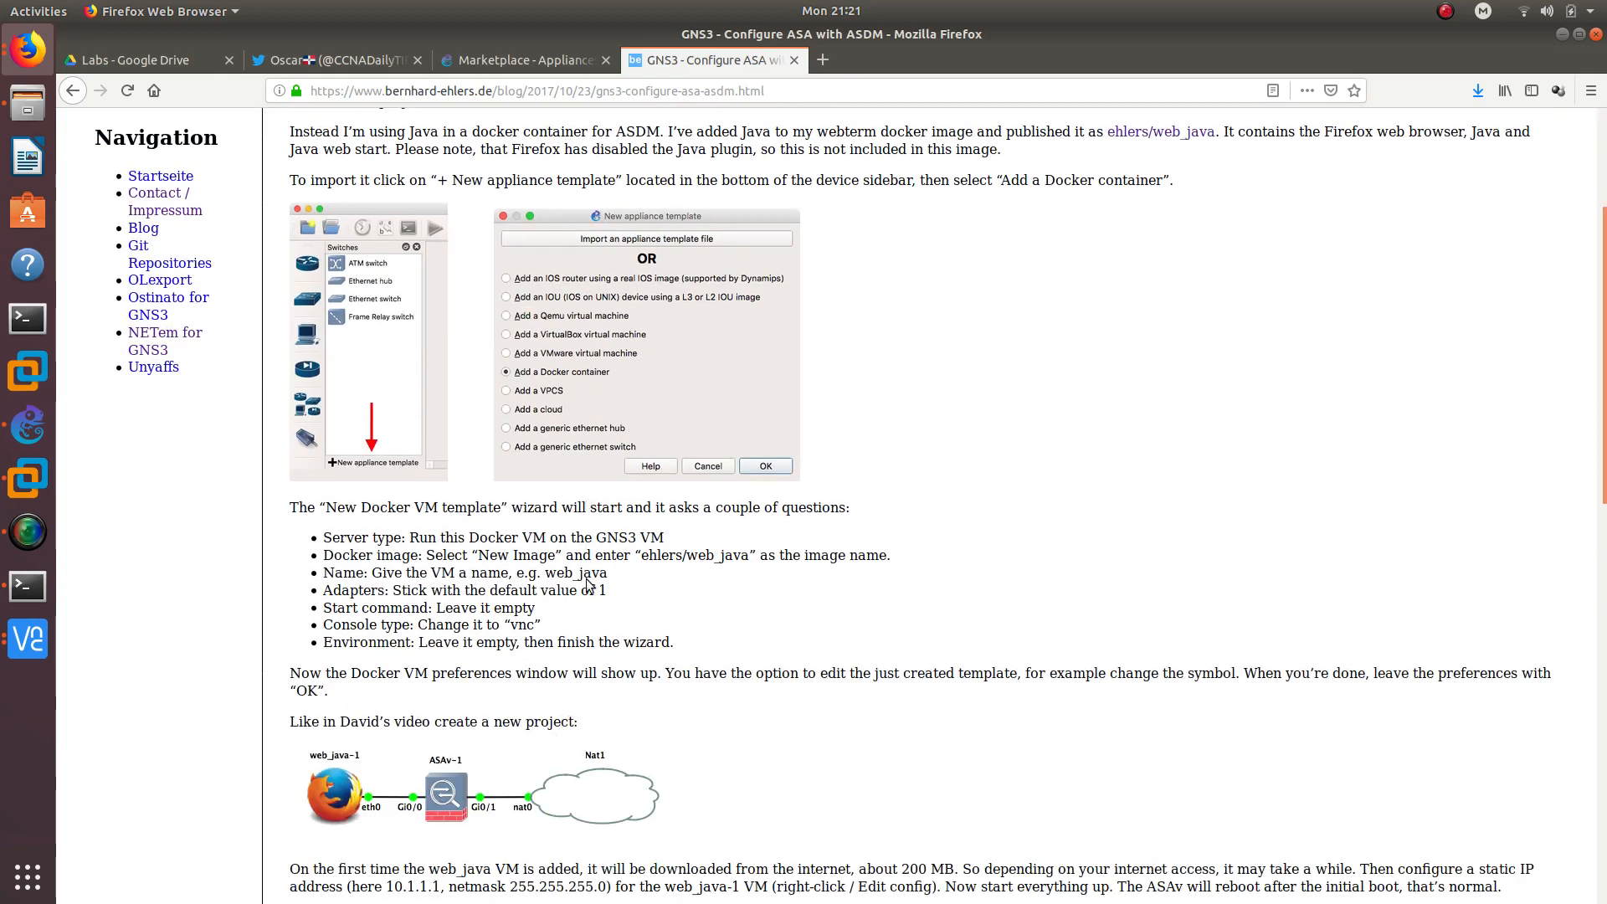
{"action": "left_click_drag", "start_coordinate": [705, 611], "coordinate": [460, 431]}
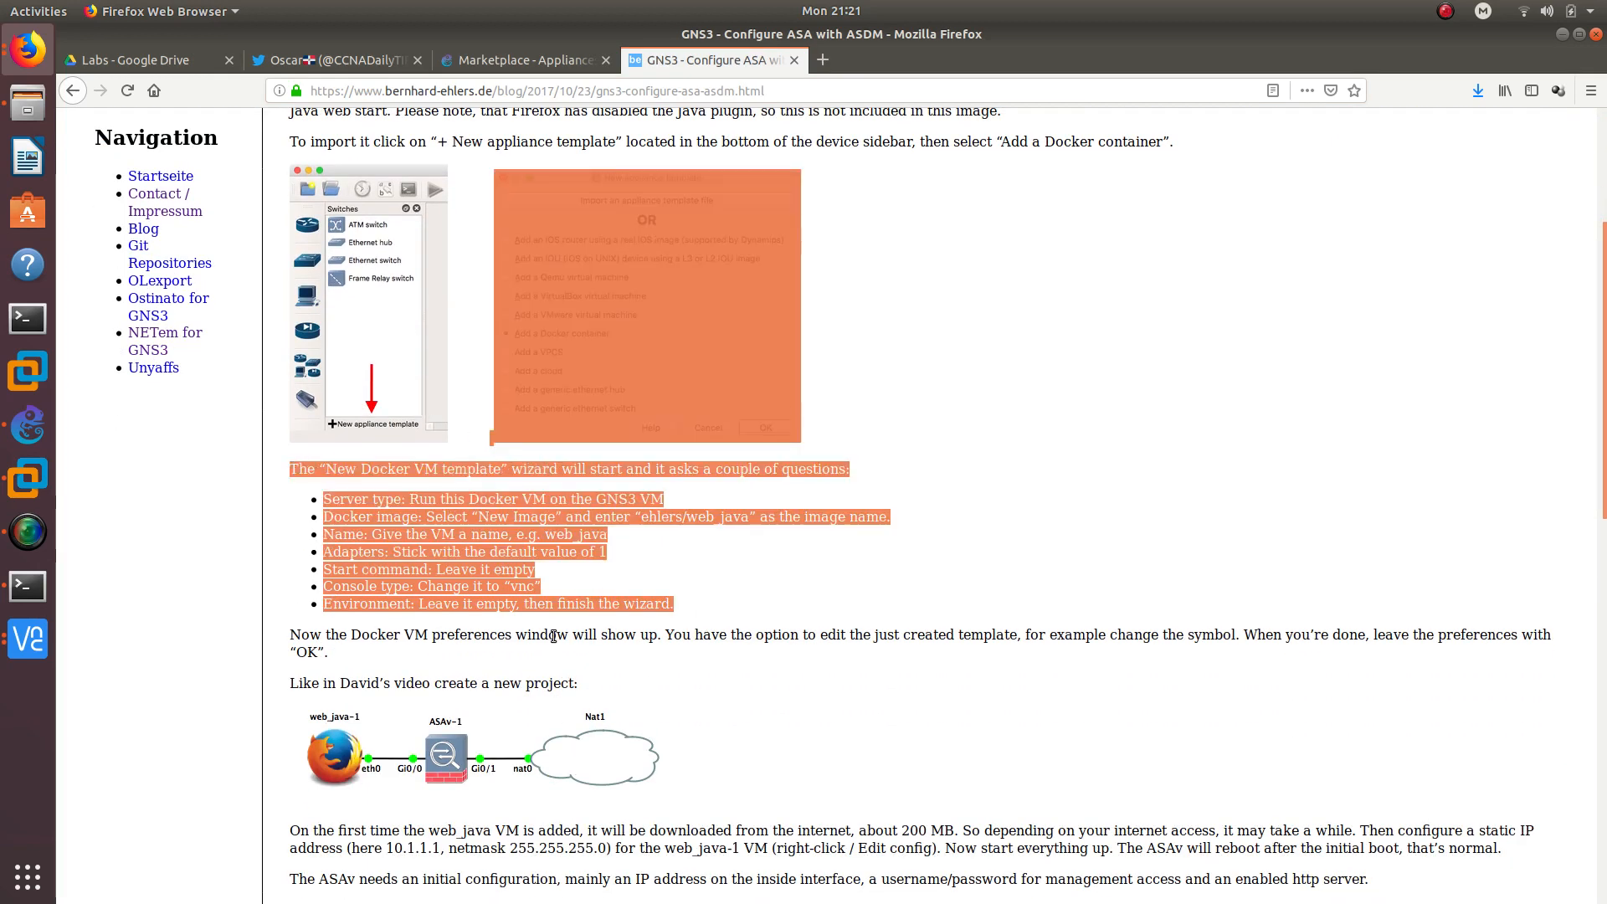
{"action": "left_click", "coordinate": [546, 643]}
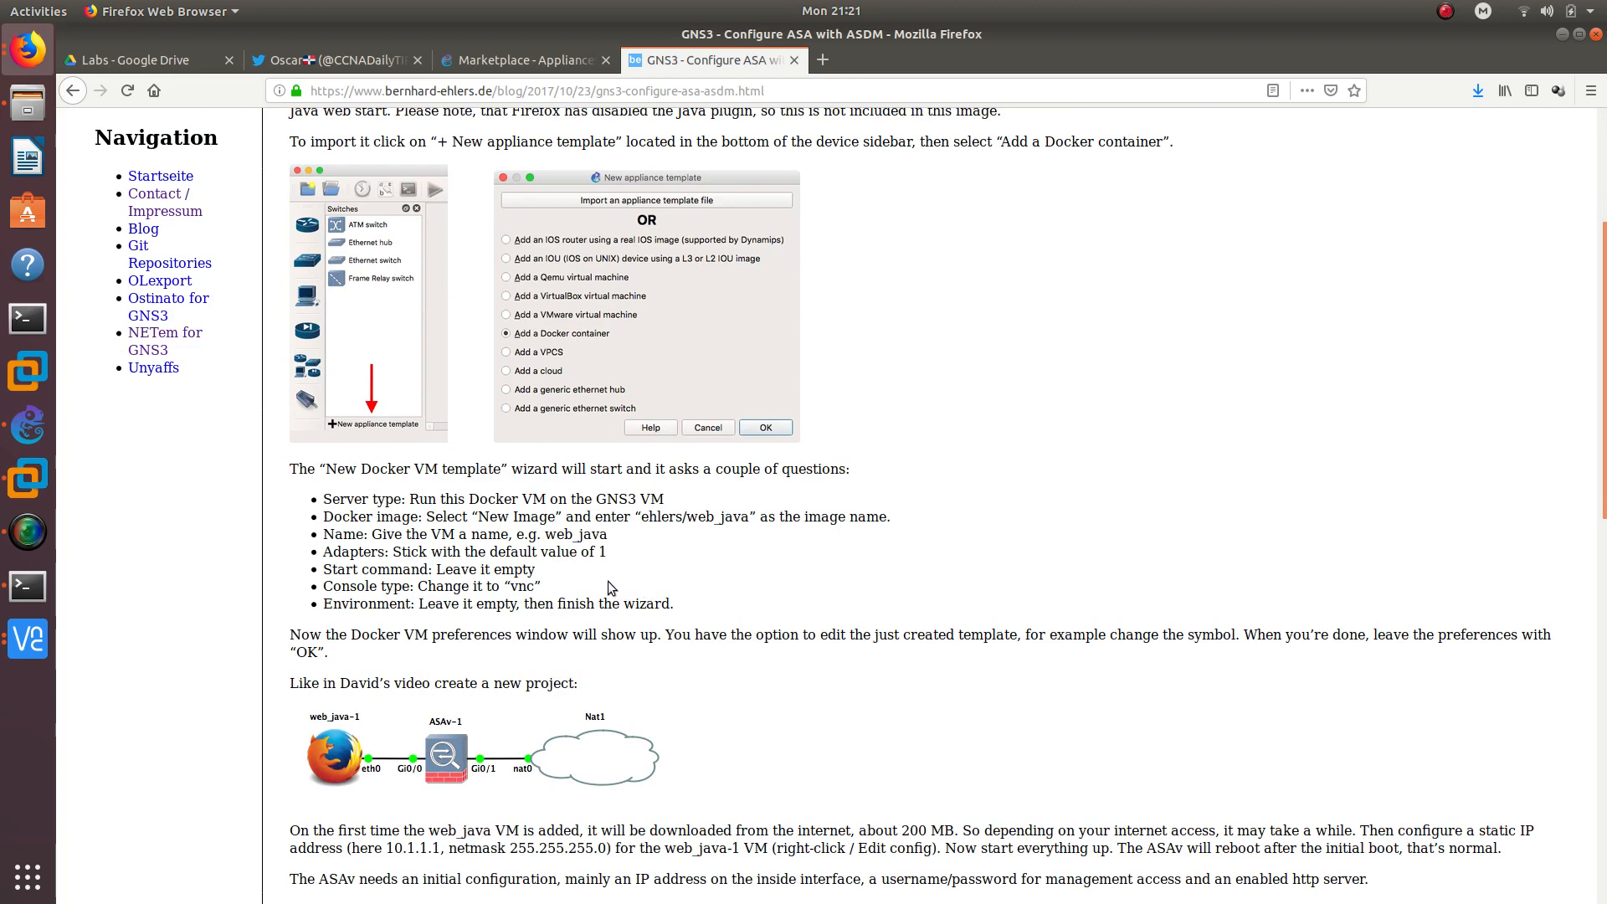
{"action": "scroll", "coordinate": [608, 581], "scroll_direction": "up", "scroll_amount": 5}
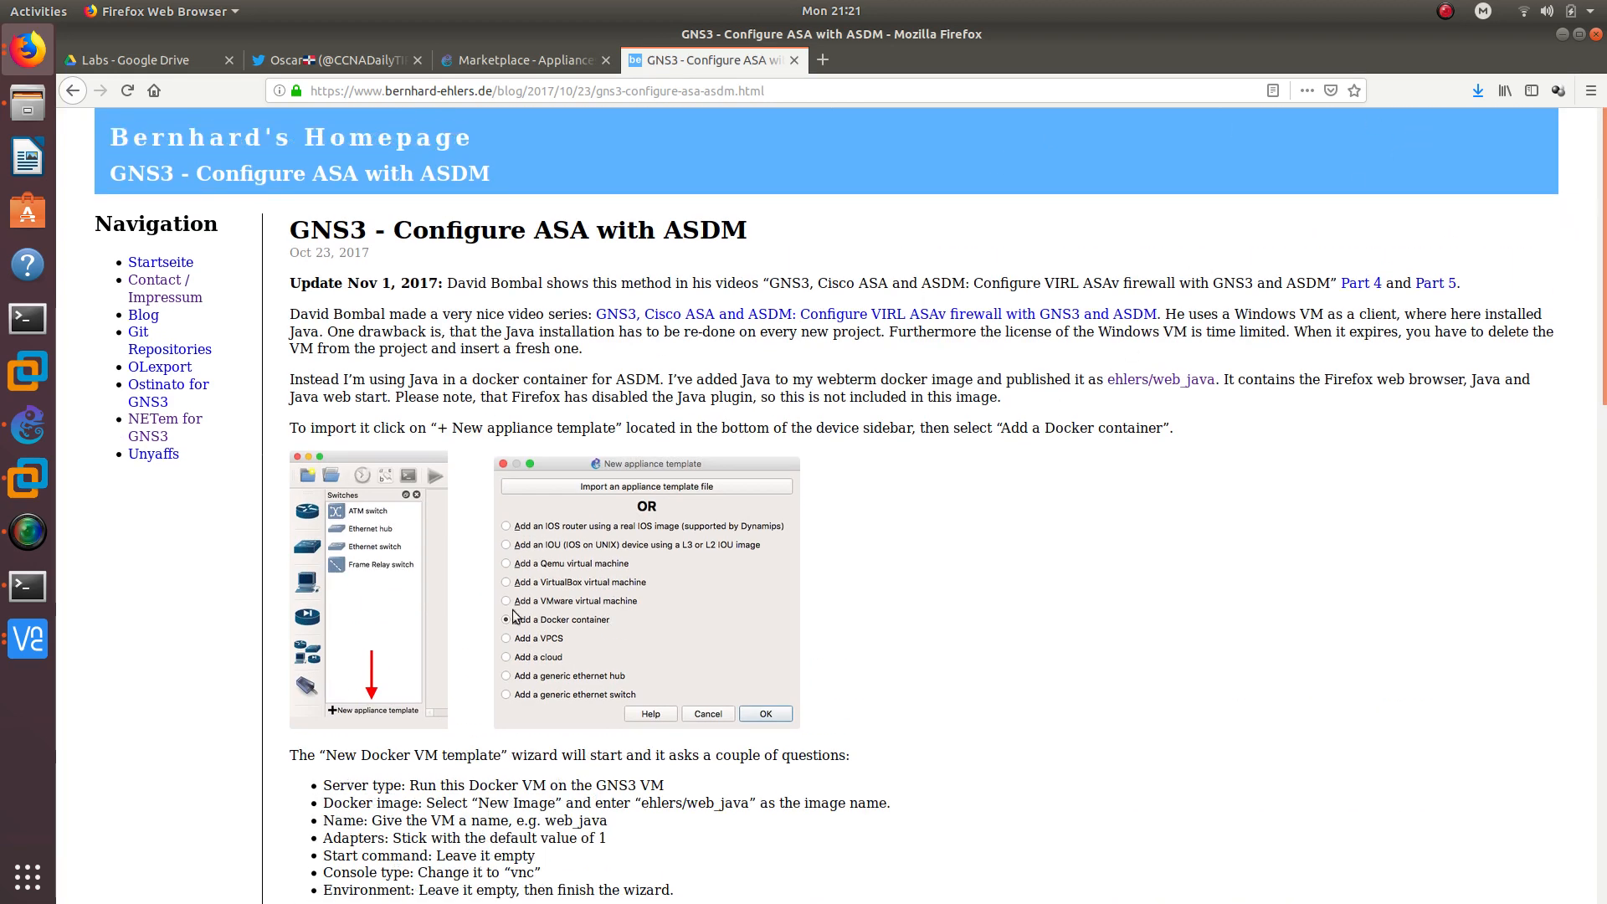
{"action": "left_click", "coordinate": [28, 639]}
{"action": "left_click", "coordinate": [182, 551]}
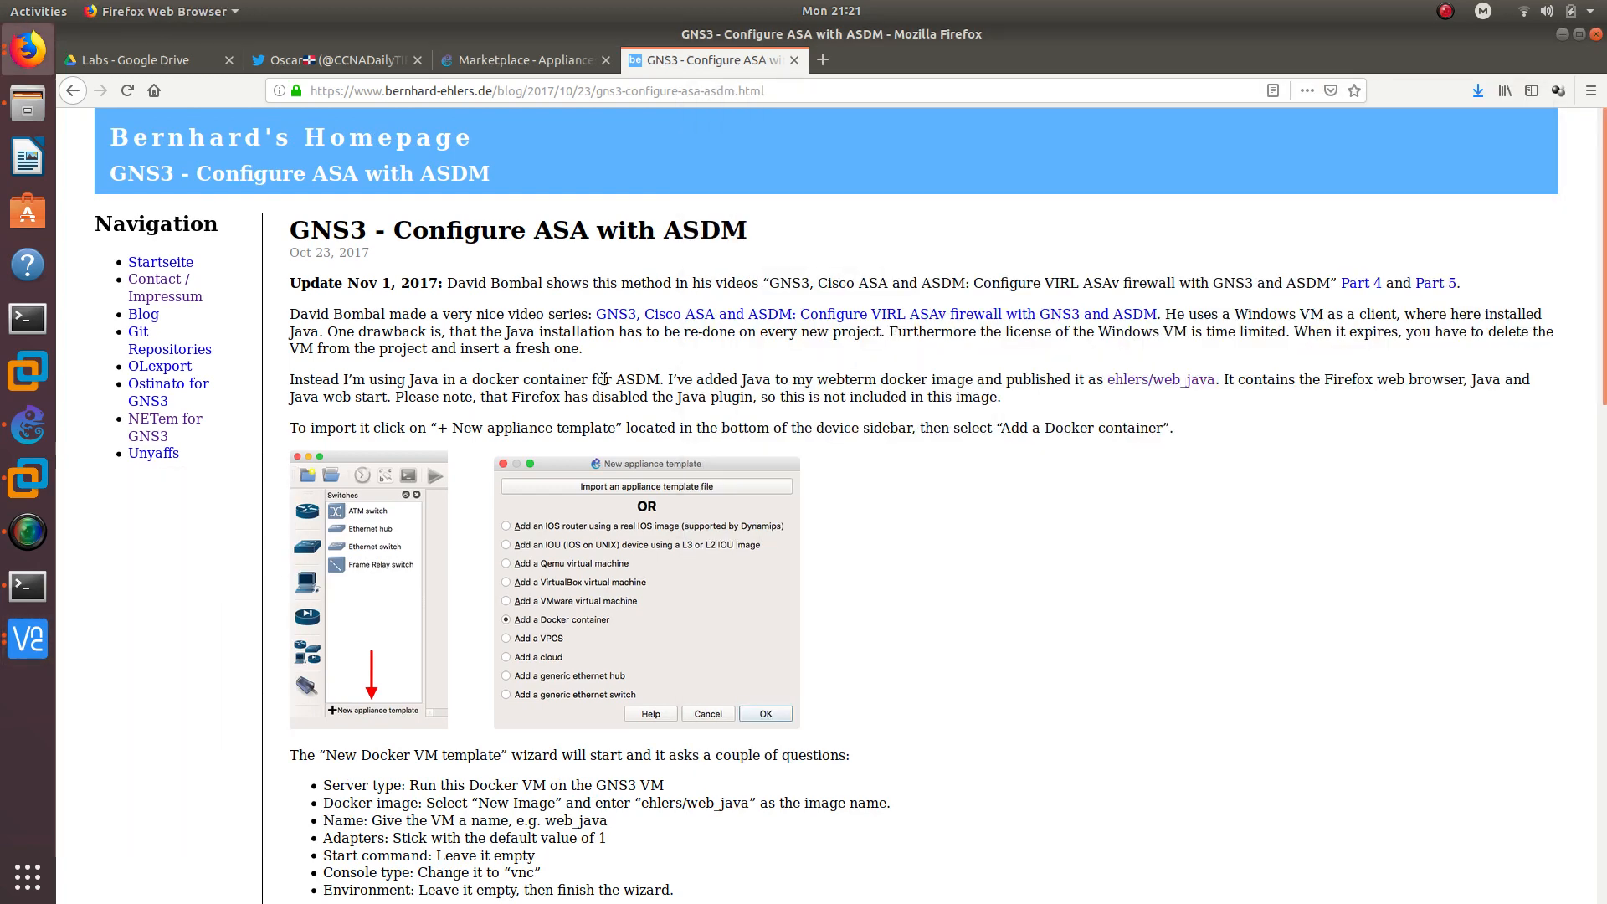
- Check the ASDM launcher's progress in VNC, then return to the 'GNS3 - Configure ASA with ASDM' page
{"action": "left_click", "coordinate": [602, 374]}
{"action": "left_click", "coordinate": [804, 96]}
{"action": "double_click", "coordinate": [804, 97]}
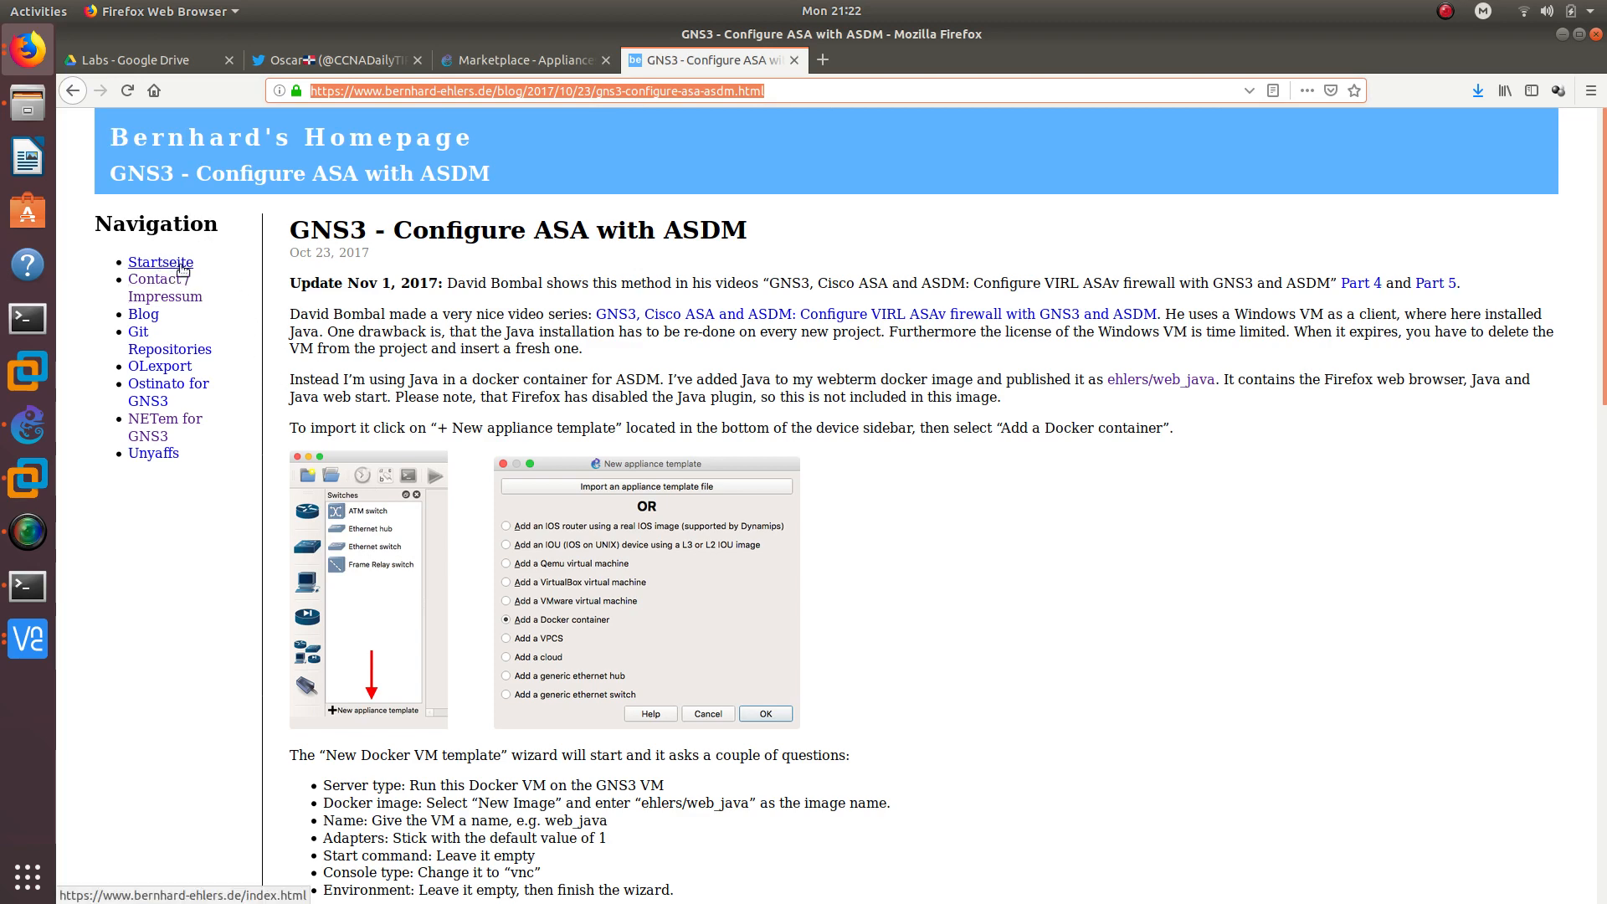
{"action": "left_click", "coordinate": [22, 639]}
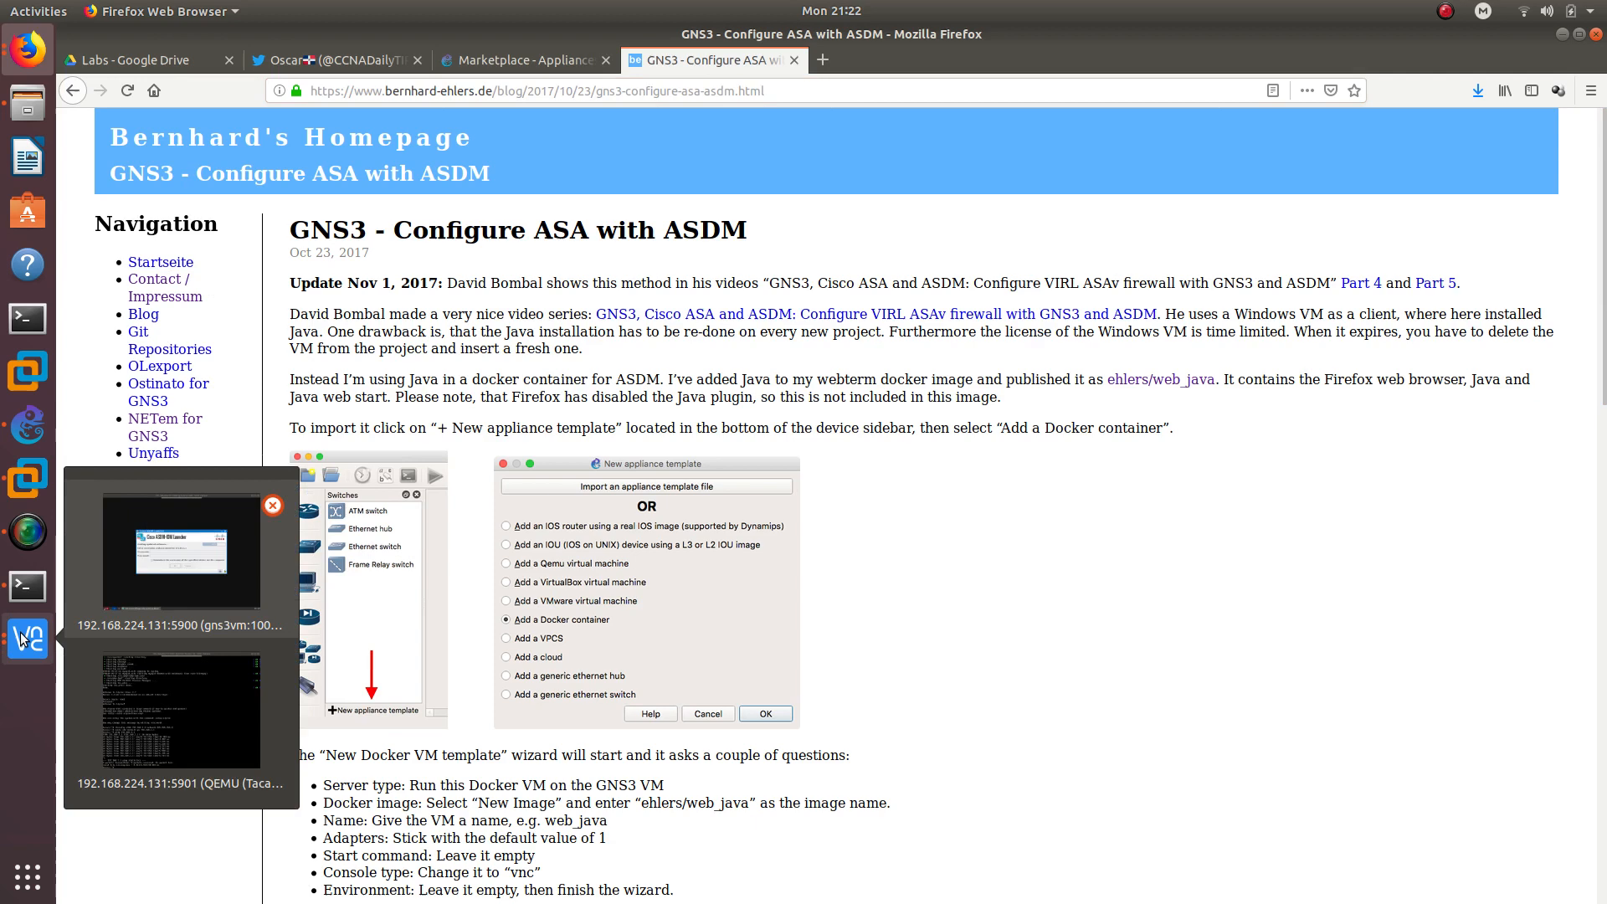
{"action": "left_click", "coordinate": [180, 551]}
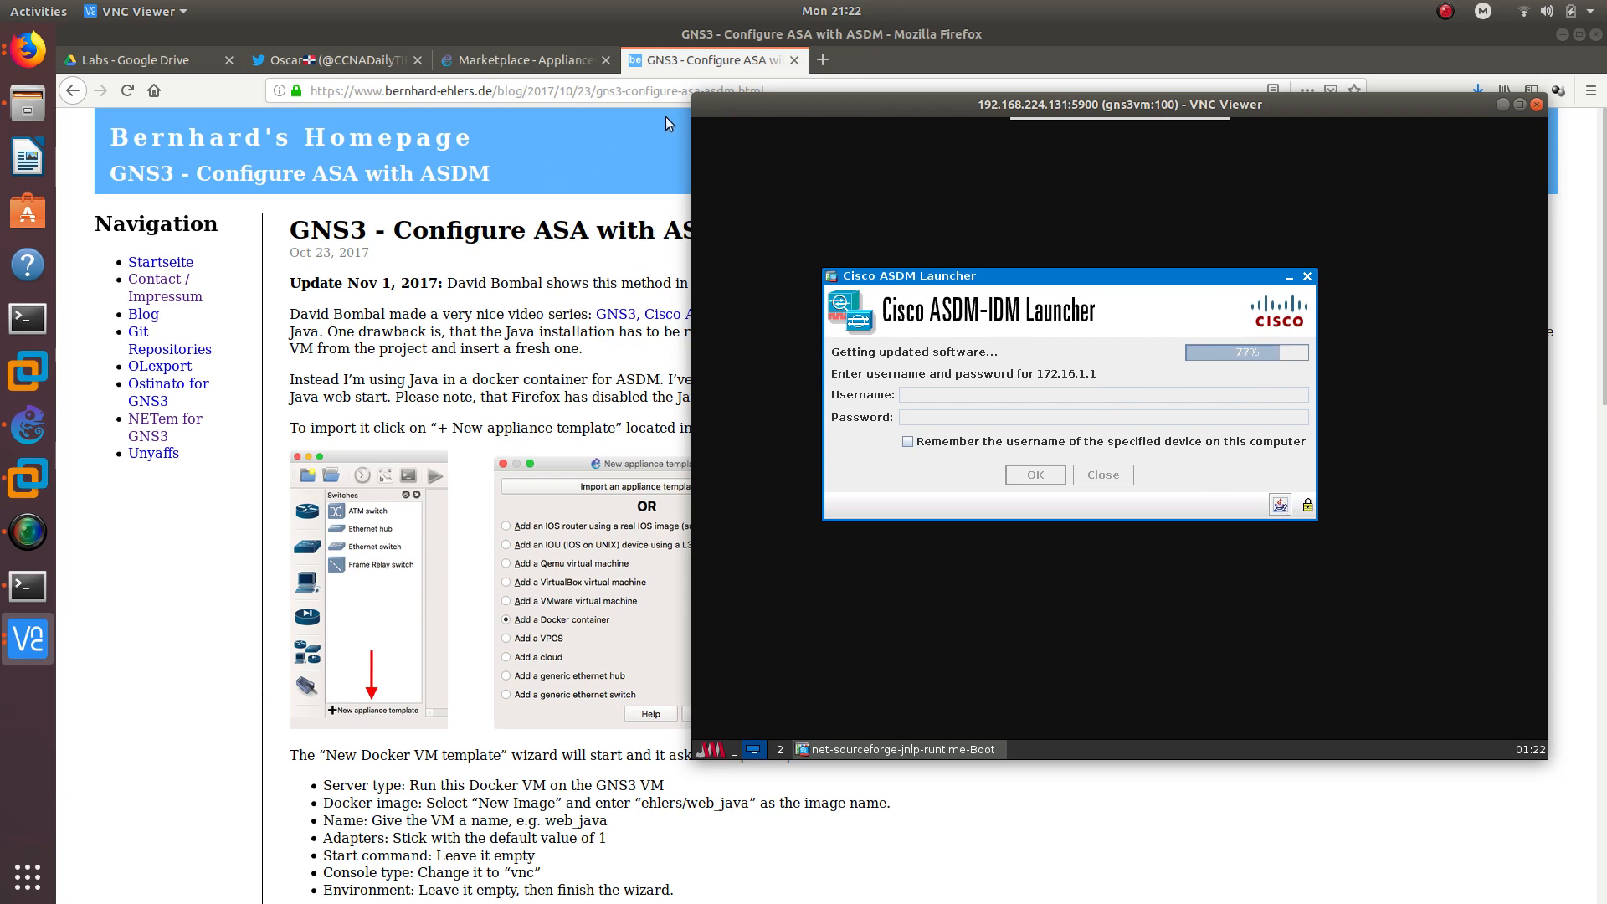
{"action": "left_click", "coordinate": [669, 67]}
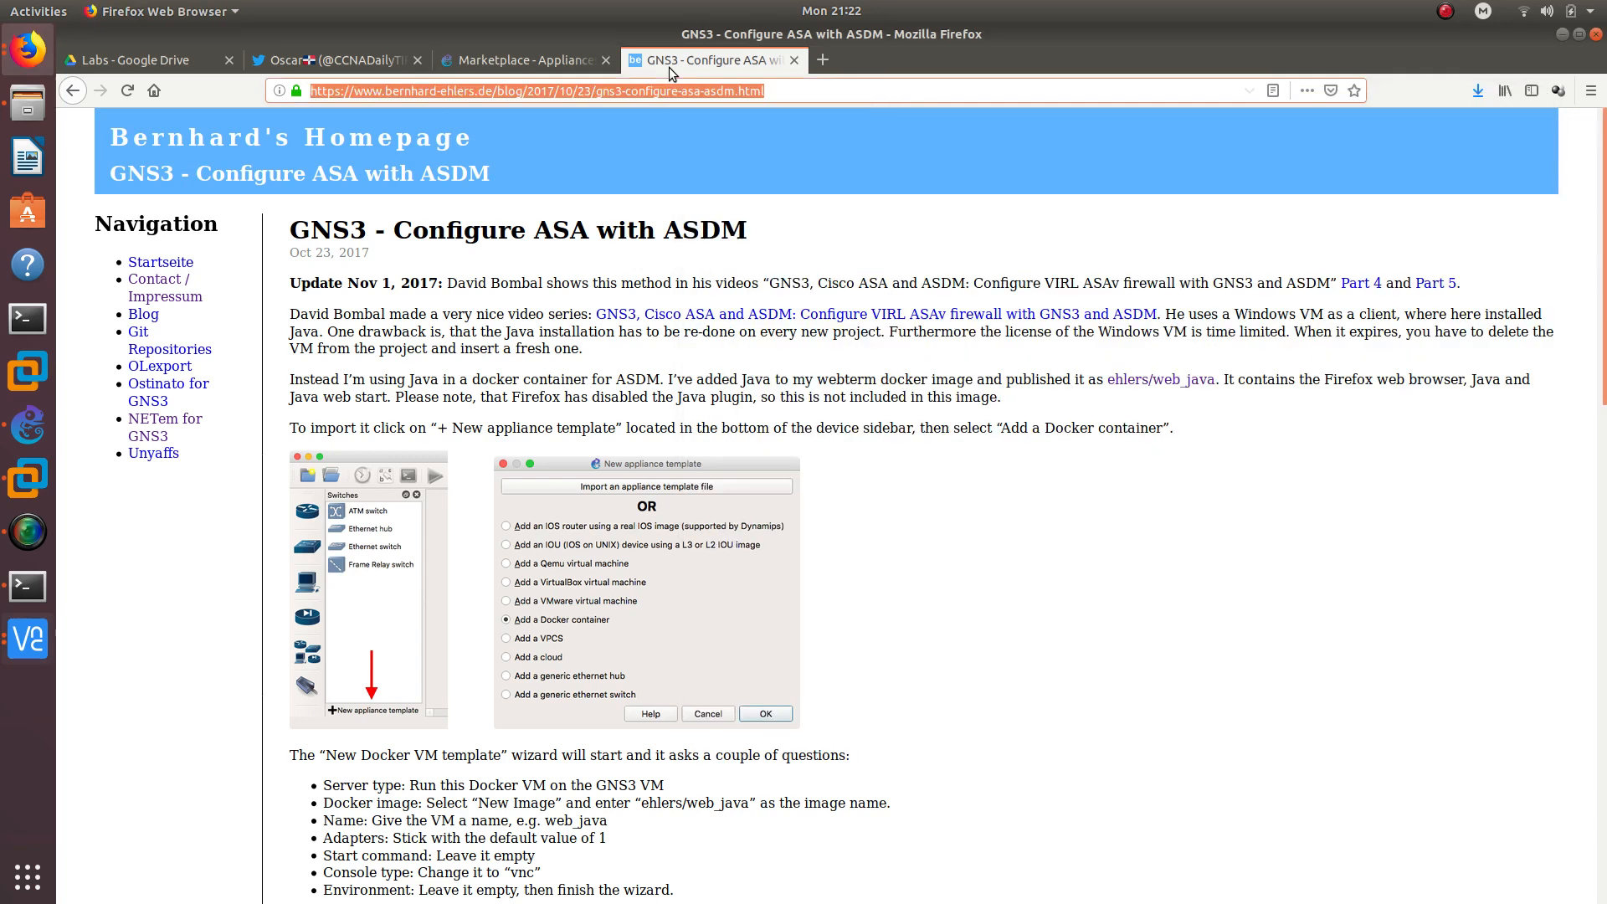
- Browse the Twitter profile page, then bring the ASDM VNC session window back to front
{"action": "left_click", "coordinate": [381, 65]}
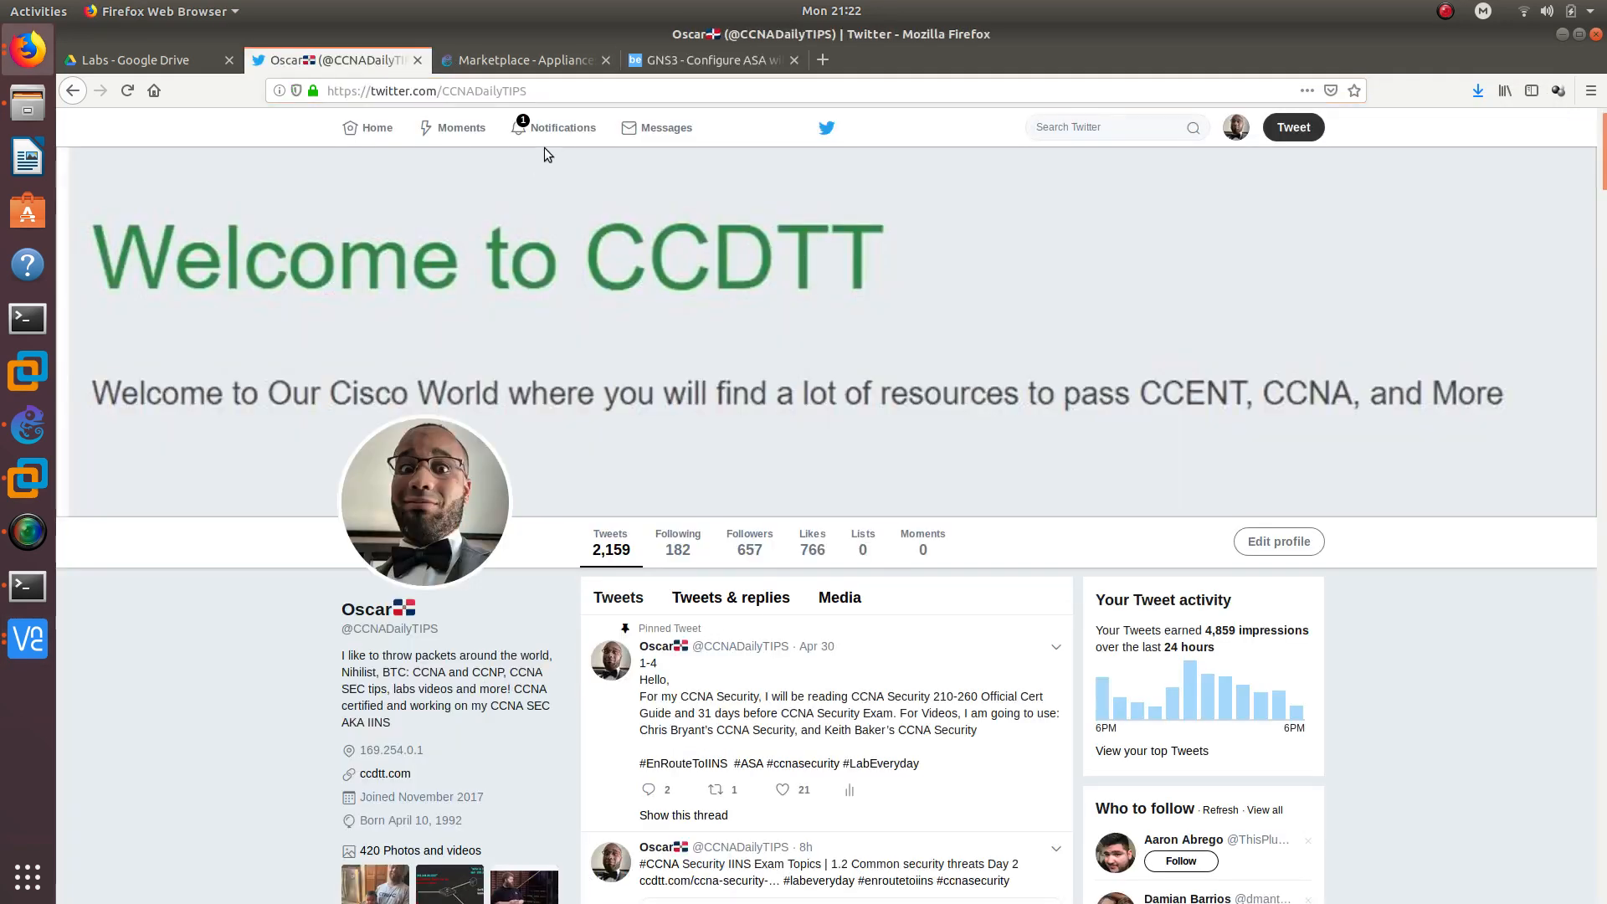
{"action": "scroll", "coordinate": [452, 636], "scroll_direction": "down", "scroll_amount": 3}
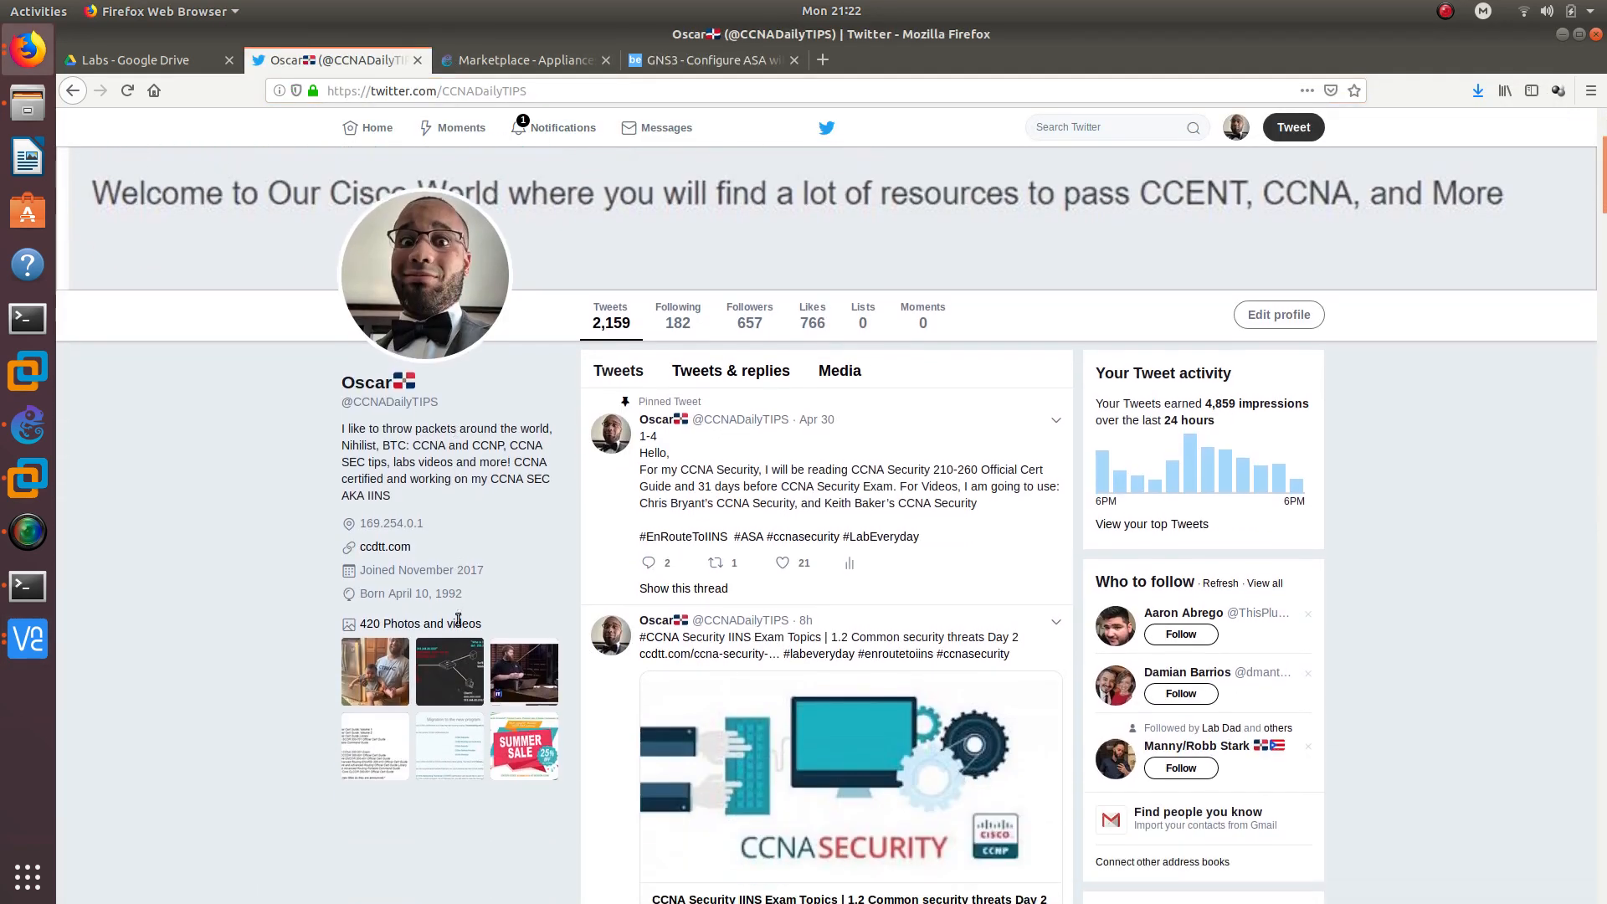
{"action": "scroll", "coordinate": [452, 586], "scroll_direction": "up", "scroll_amount": 1}
{"action": "left_click_drag", "start_coordinate": [456, 489], "coordinate": [338, 485]}
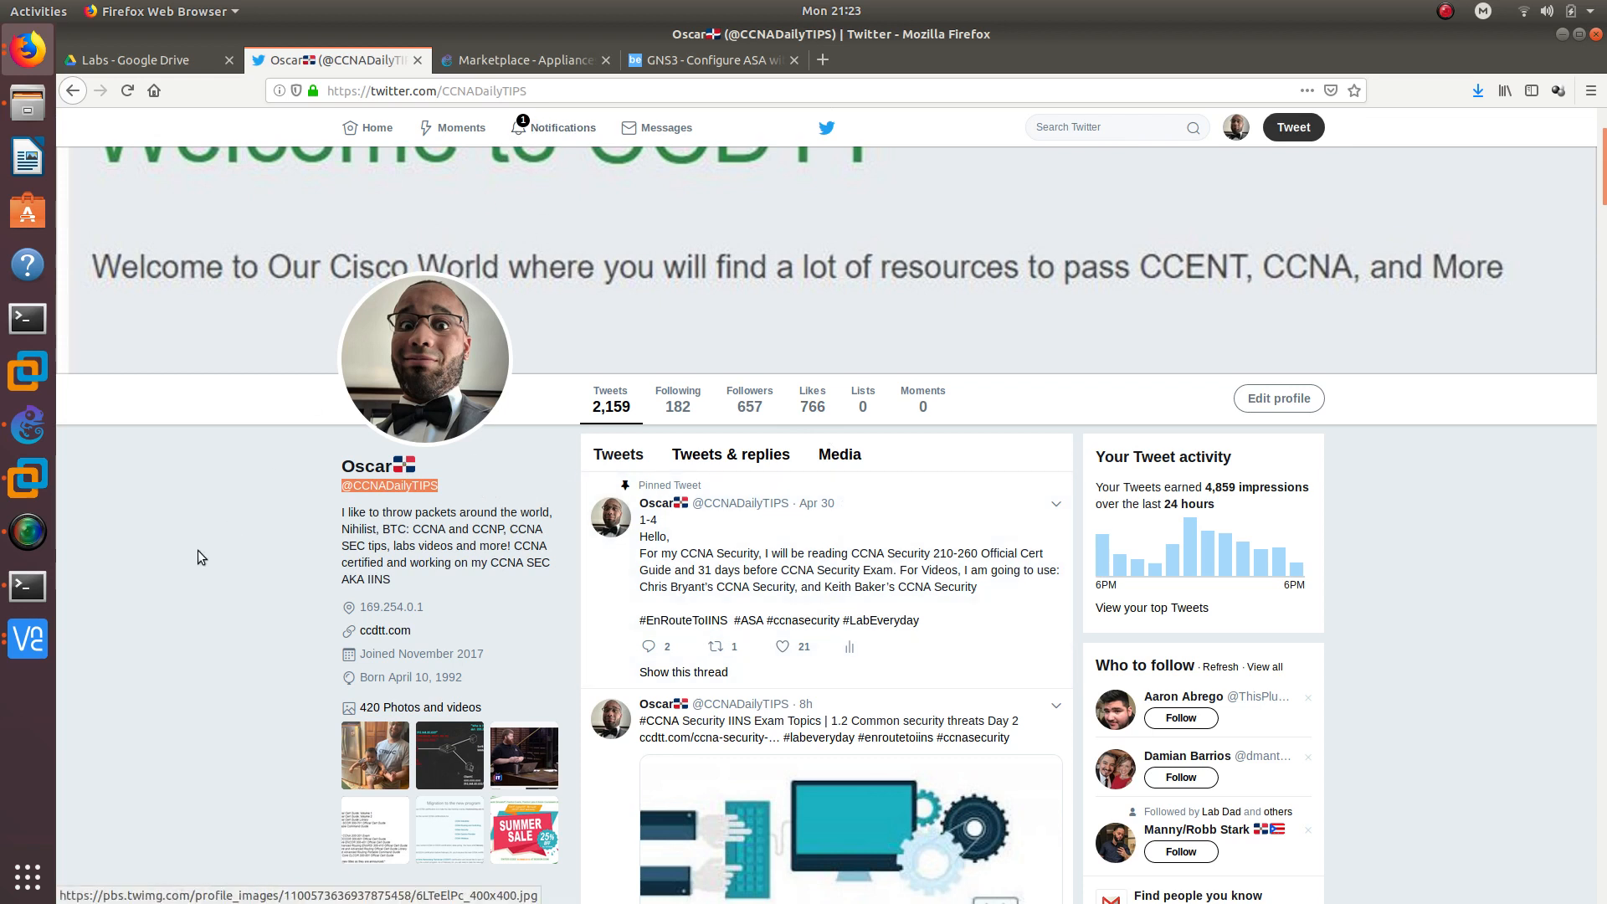
{"action": "left_click", "coordinate": [27, 639]}
{"action": "left_click", "coordinate": [150, 586]}
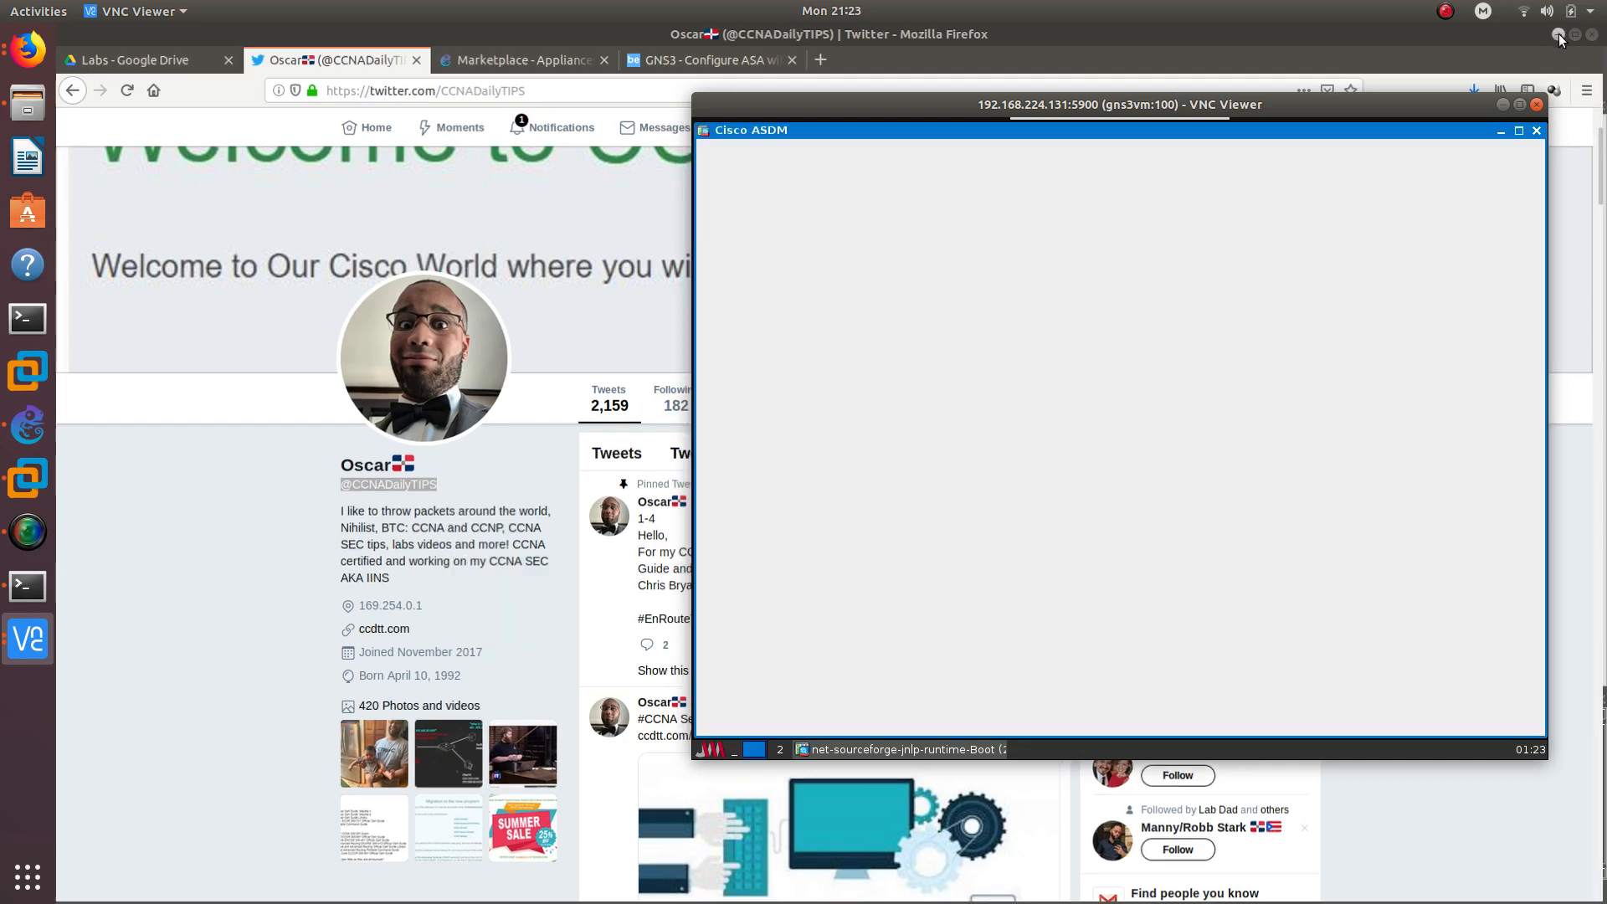
- Dismiss the unlicensed ASAv warning and open ASDM's Wizards > VPN Wizards menu
{"action": "left_click", "coordinate": [1562, 35]}
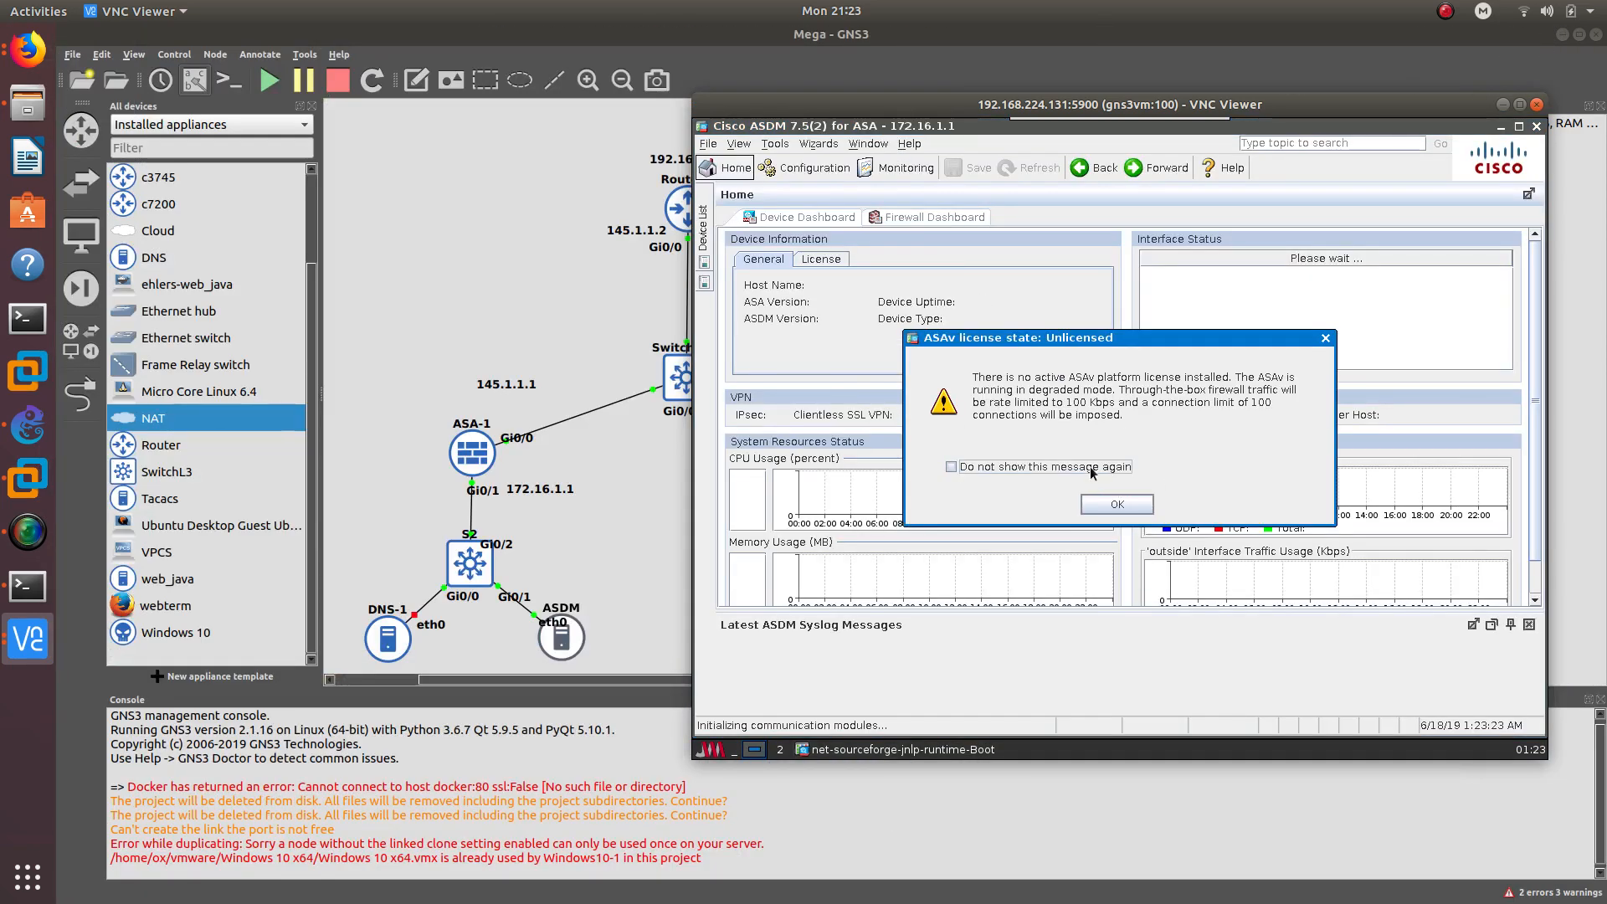
{"action": "left_click", "coordinate": [1117, 505]}
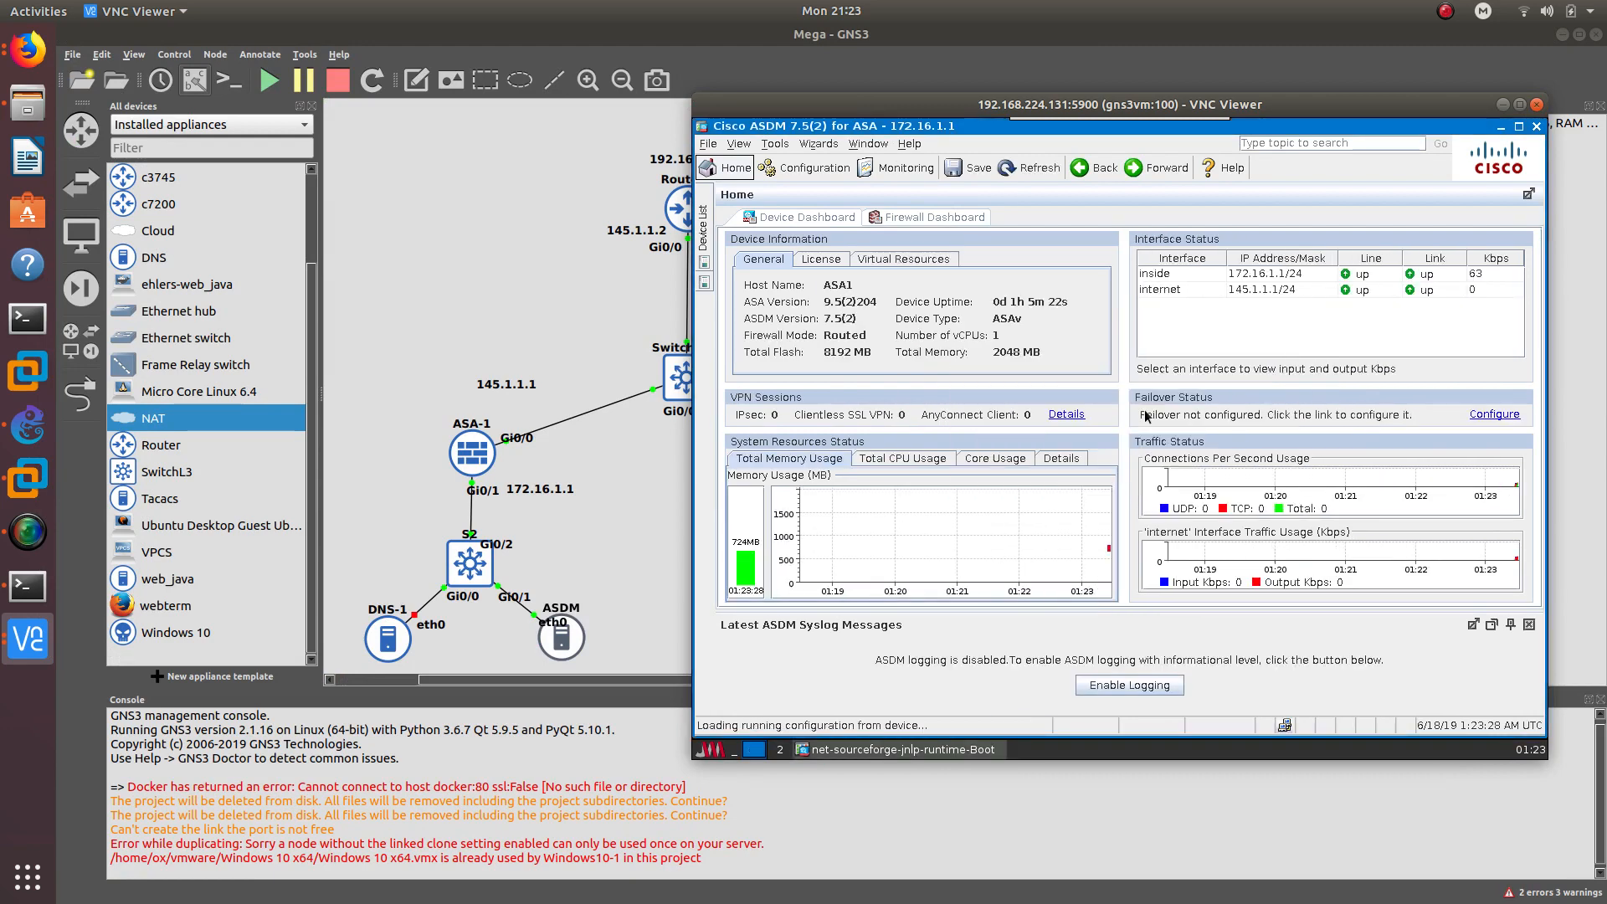
{"action": "left_click_drag", "start_coordinate": [1173, 104], "coordinate": [1227, 124]}
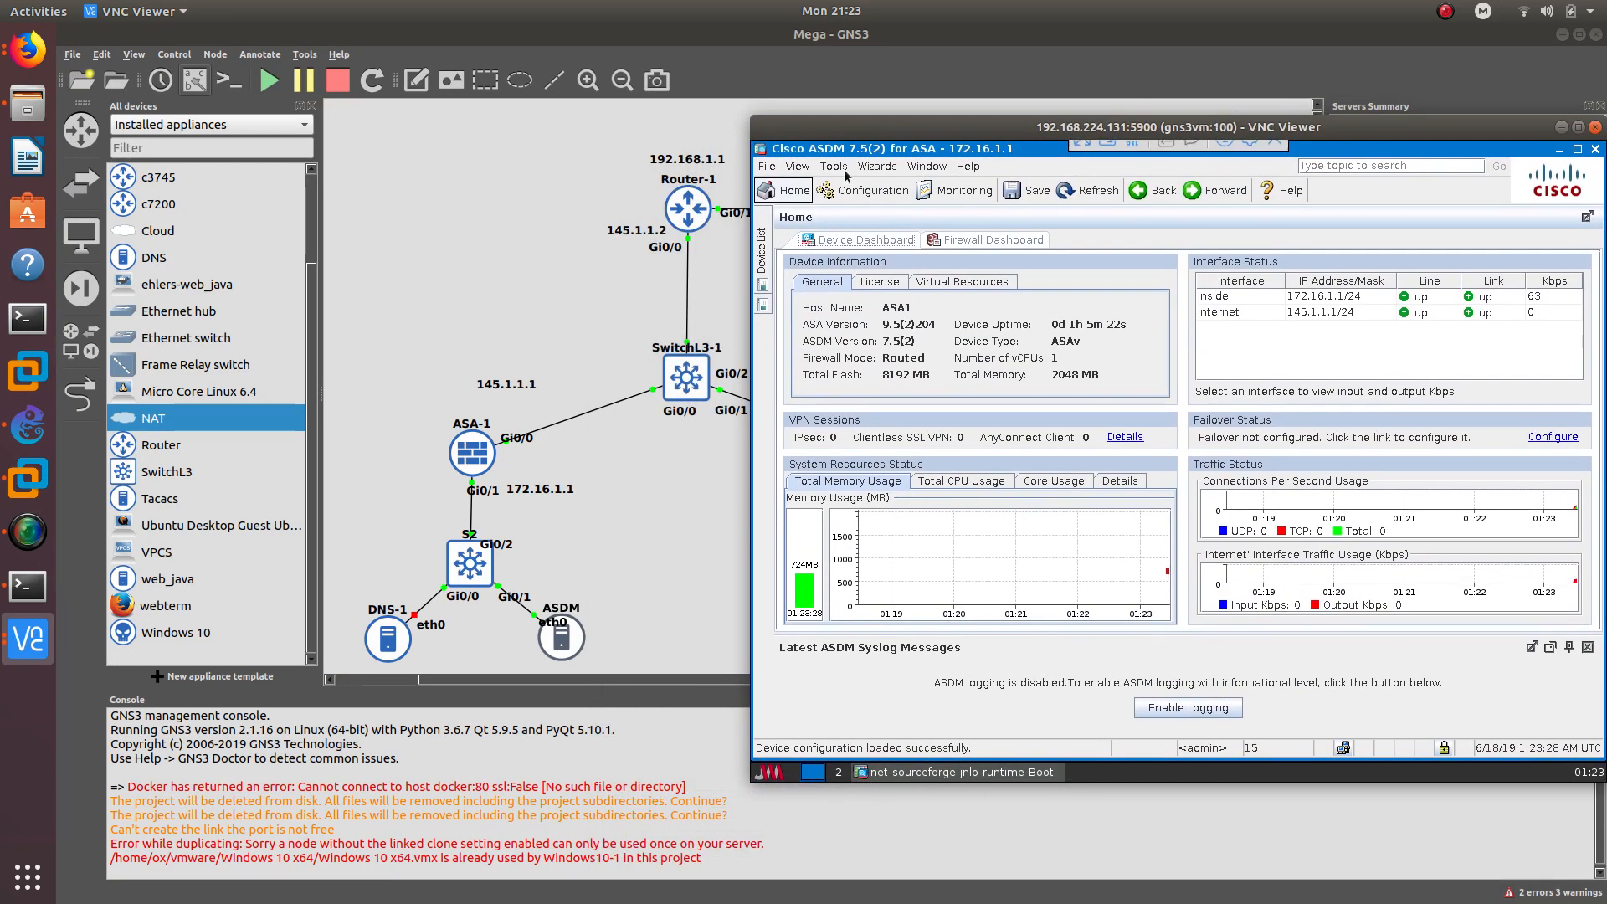
{"action": "left_click", "coordinate": [877, 166]}
{"action": "mouse_move", "coordinate": [972, 203]}
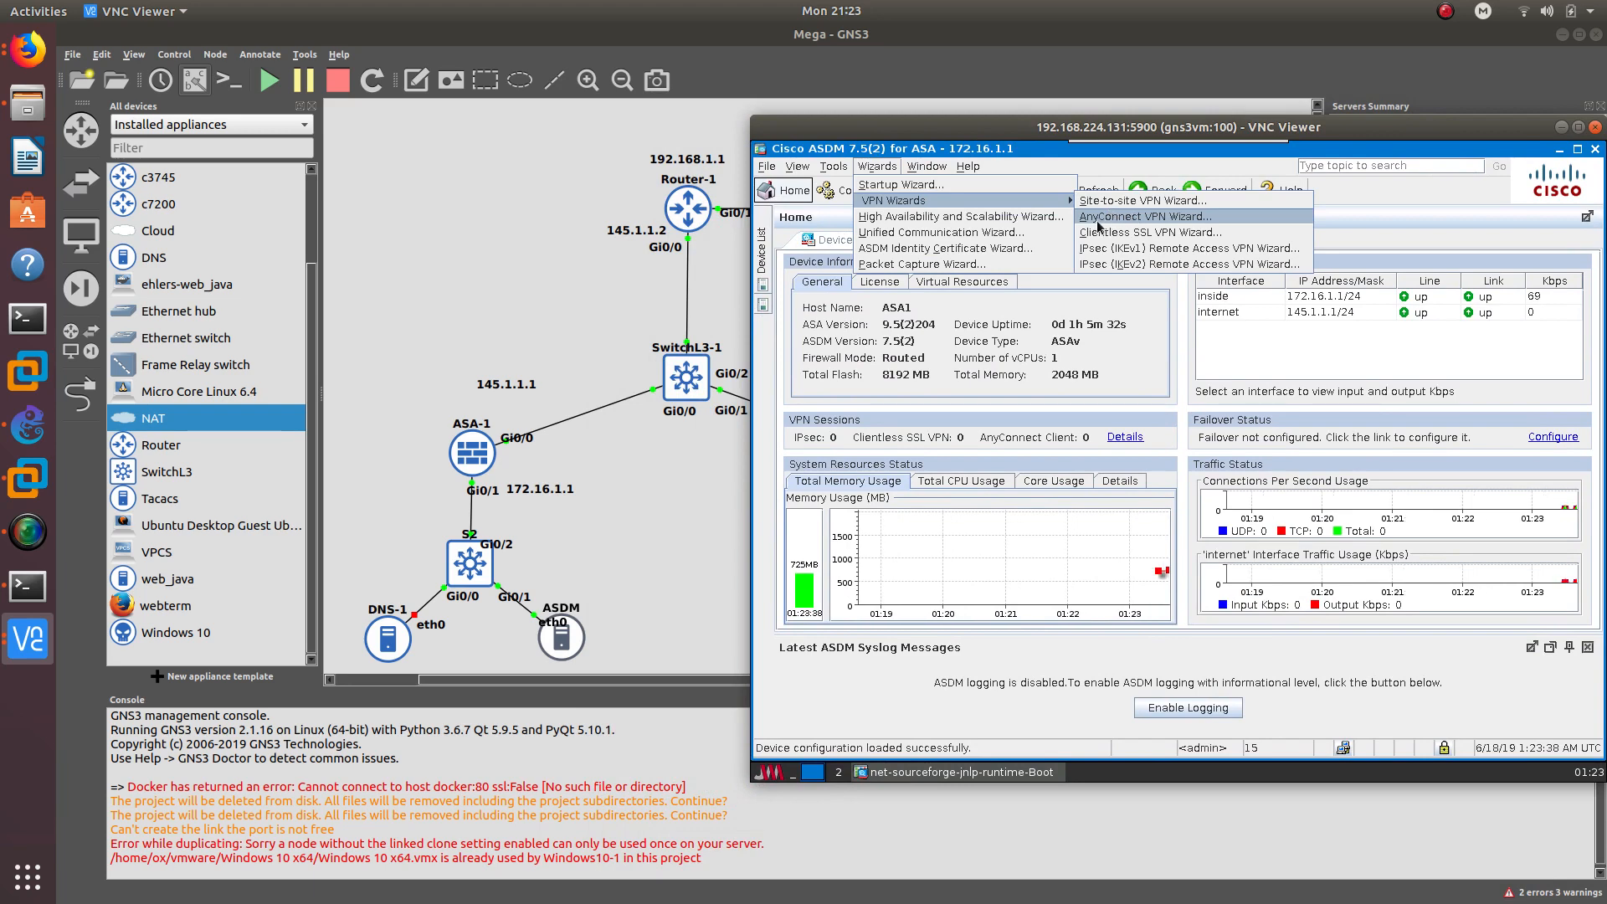
- Launch the AnyConnect VPN Wizard with connection profile Anyconnect and open Manage Identity Certificates
{"action": "left_click", "coordinate": [1126, 218]}
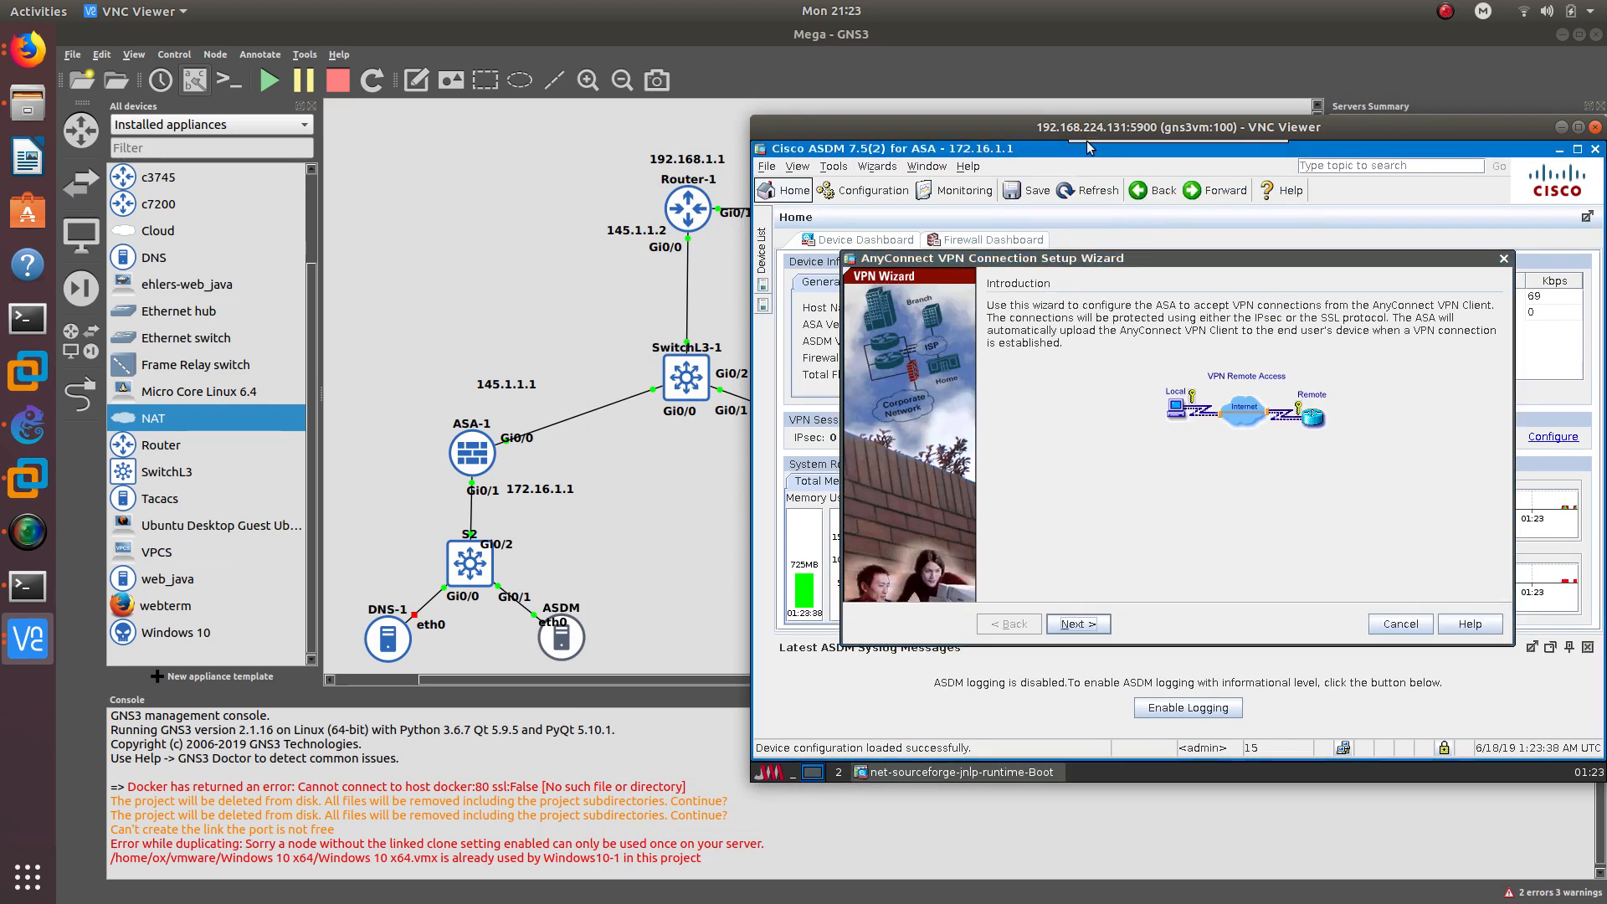
{"action": "left_click", "coordinate": [1087, 619]}
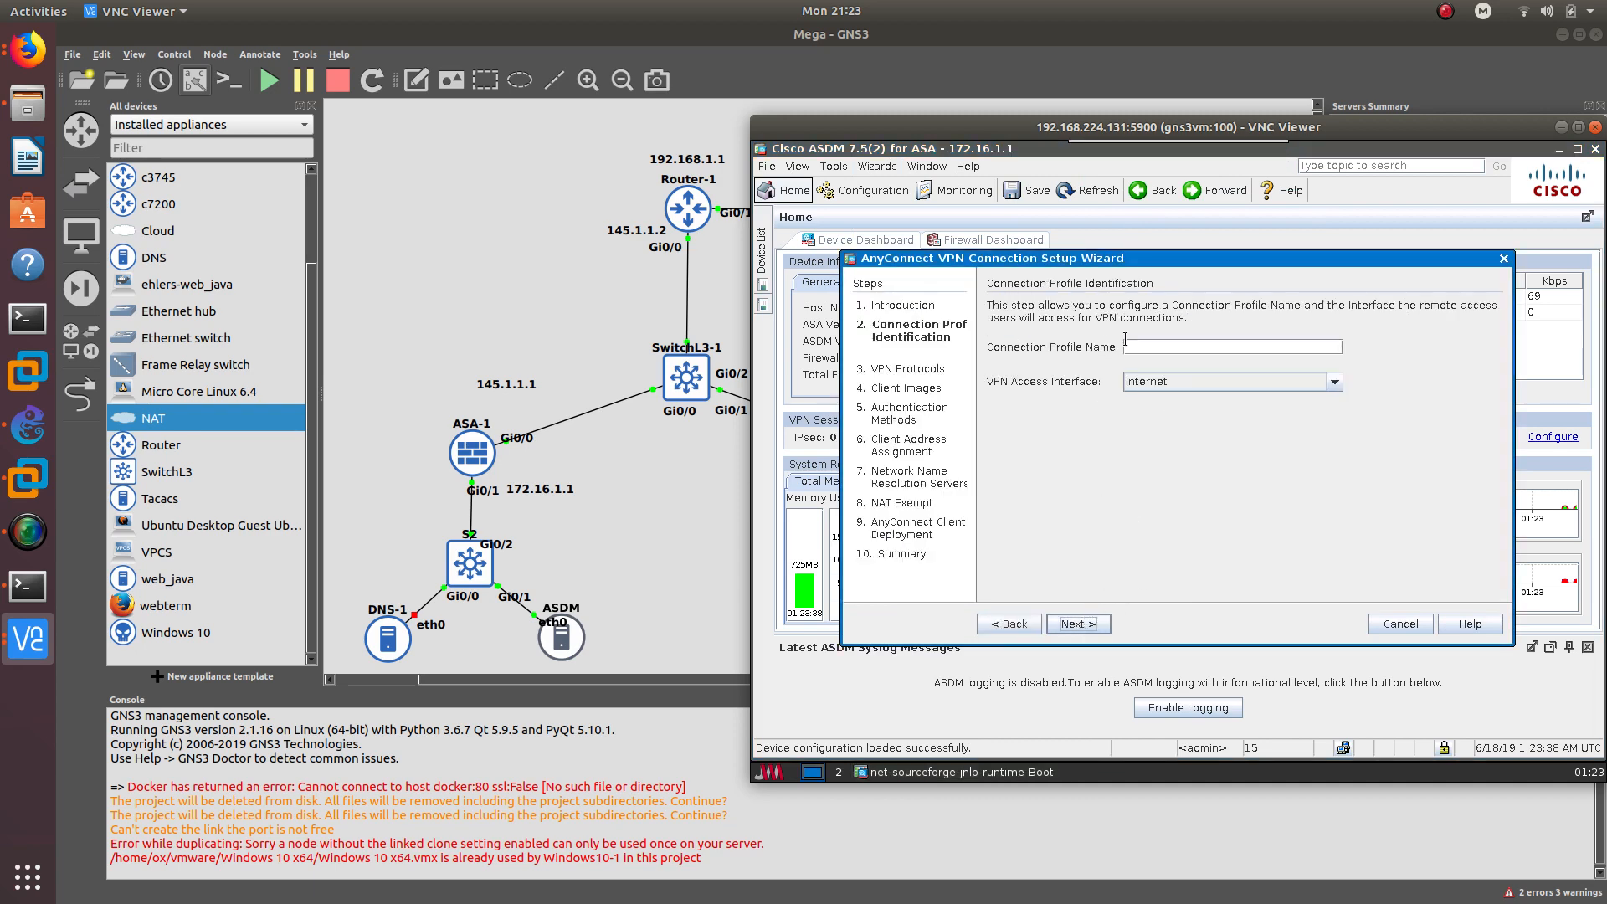
{"action": "left_click", "coordinate": [1144, 345]}
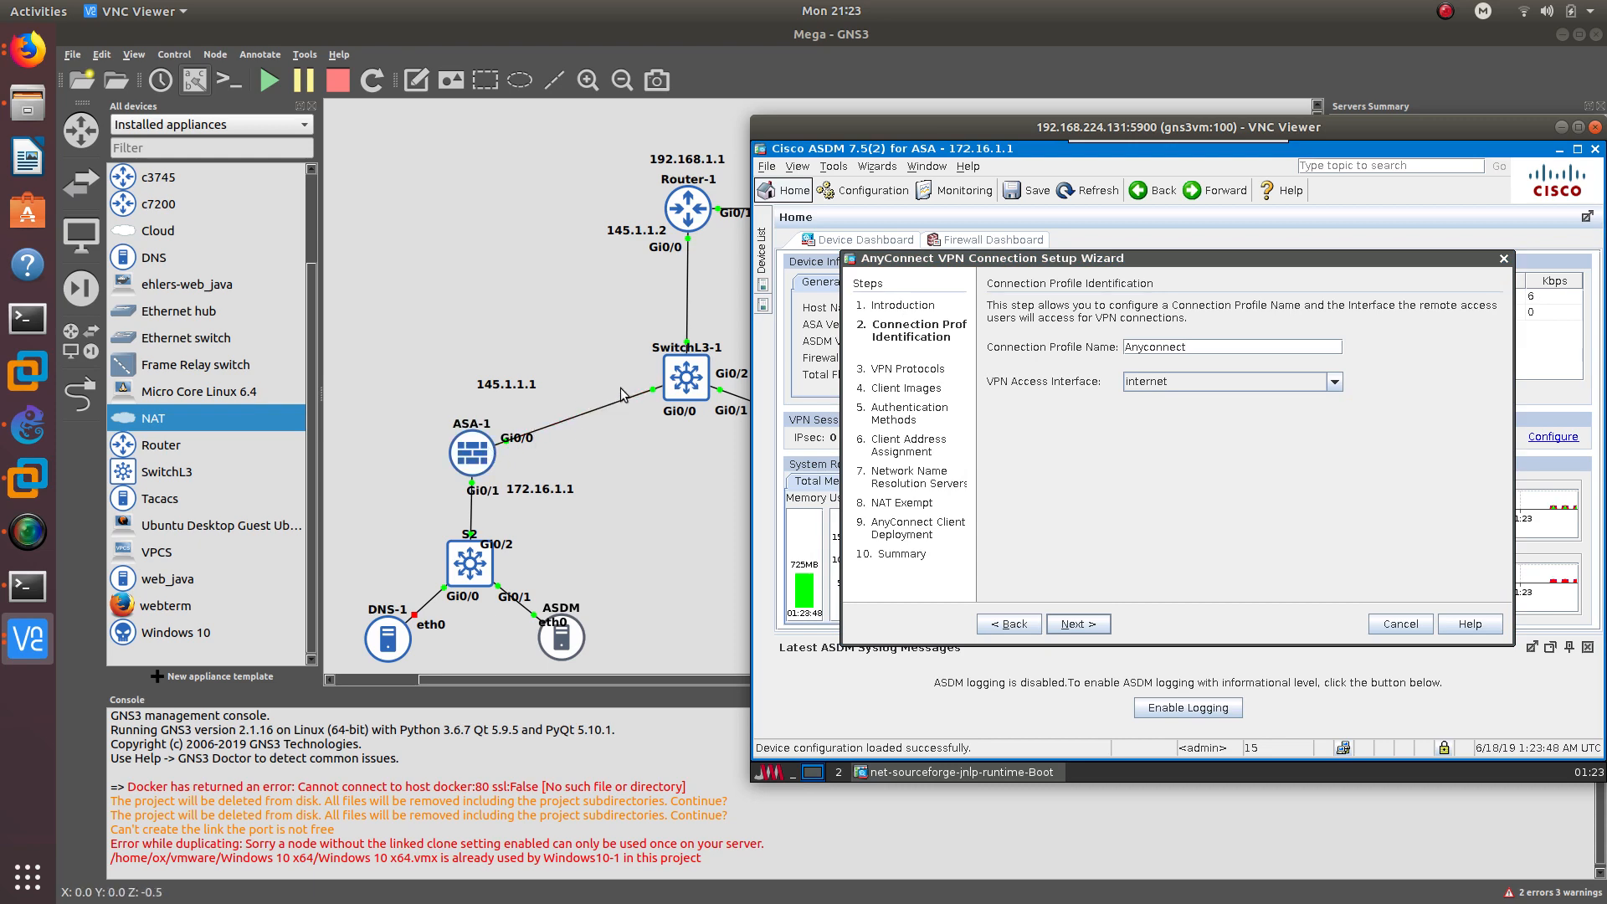
{"action": "left_click", "coordinate": [1078, 624]}
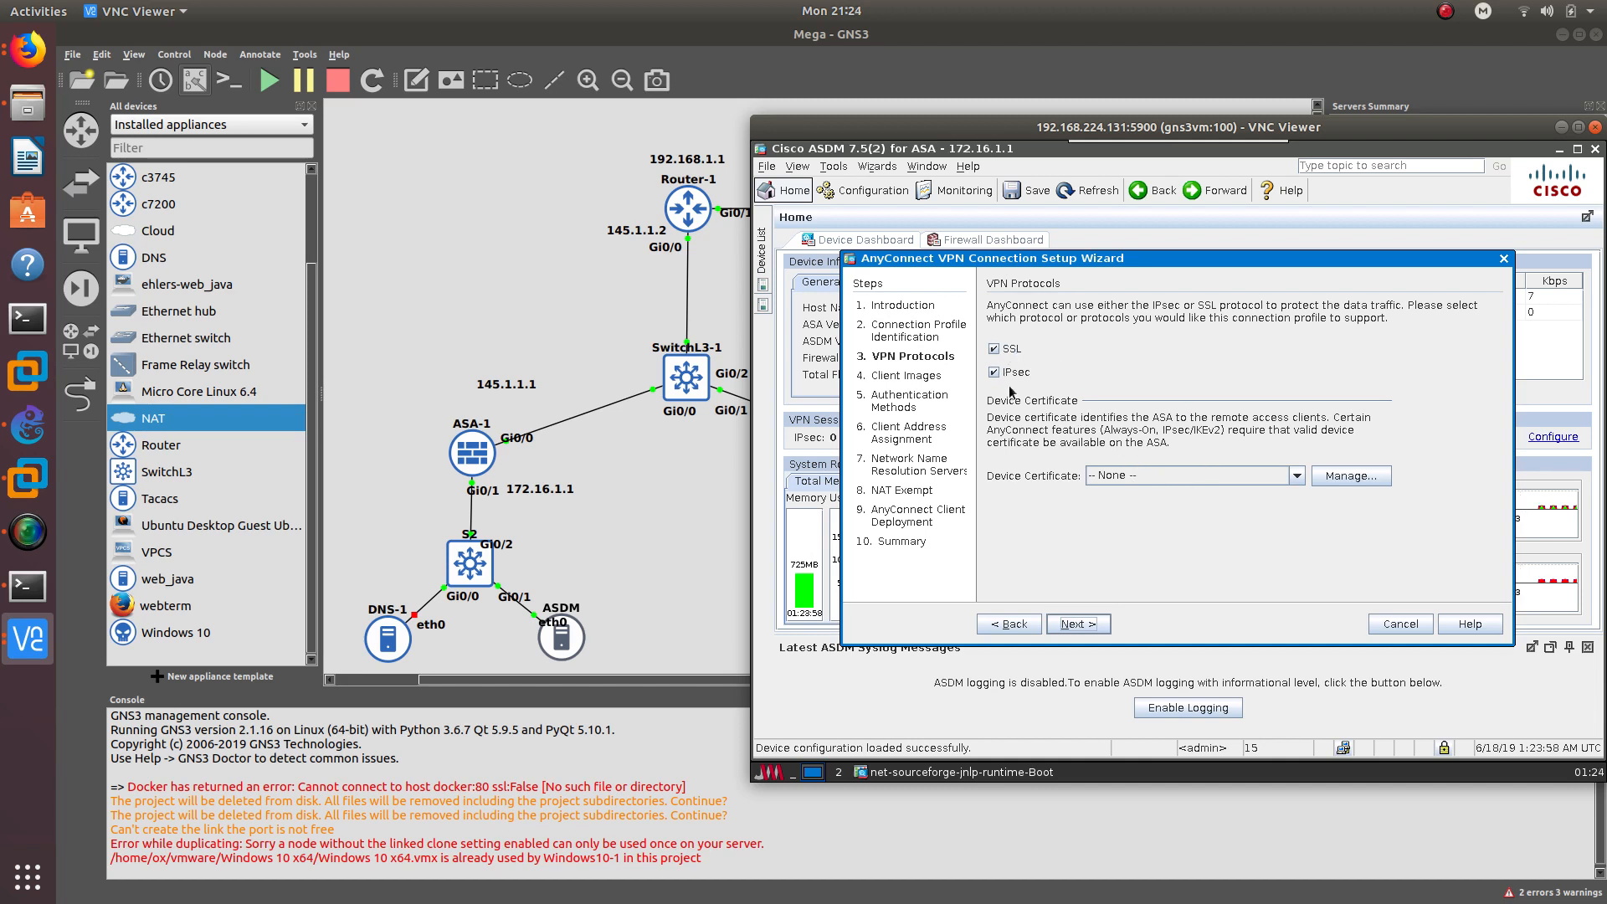
{"action": "left_click", "coordinate": [1356, 477]}
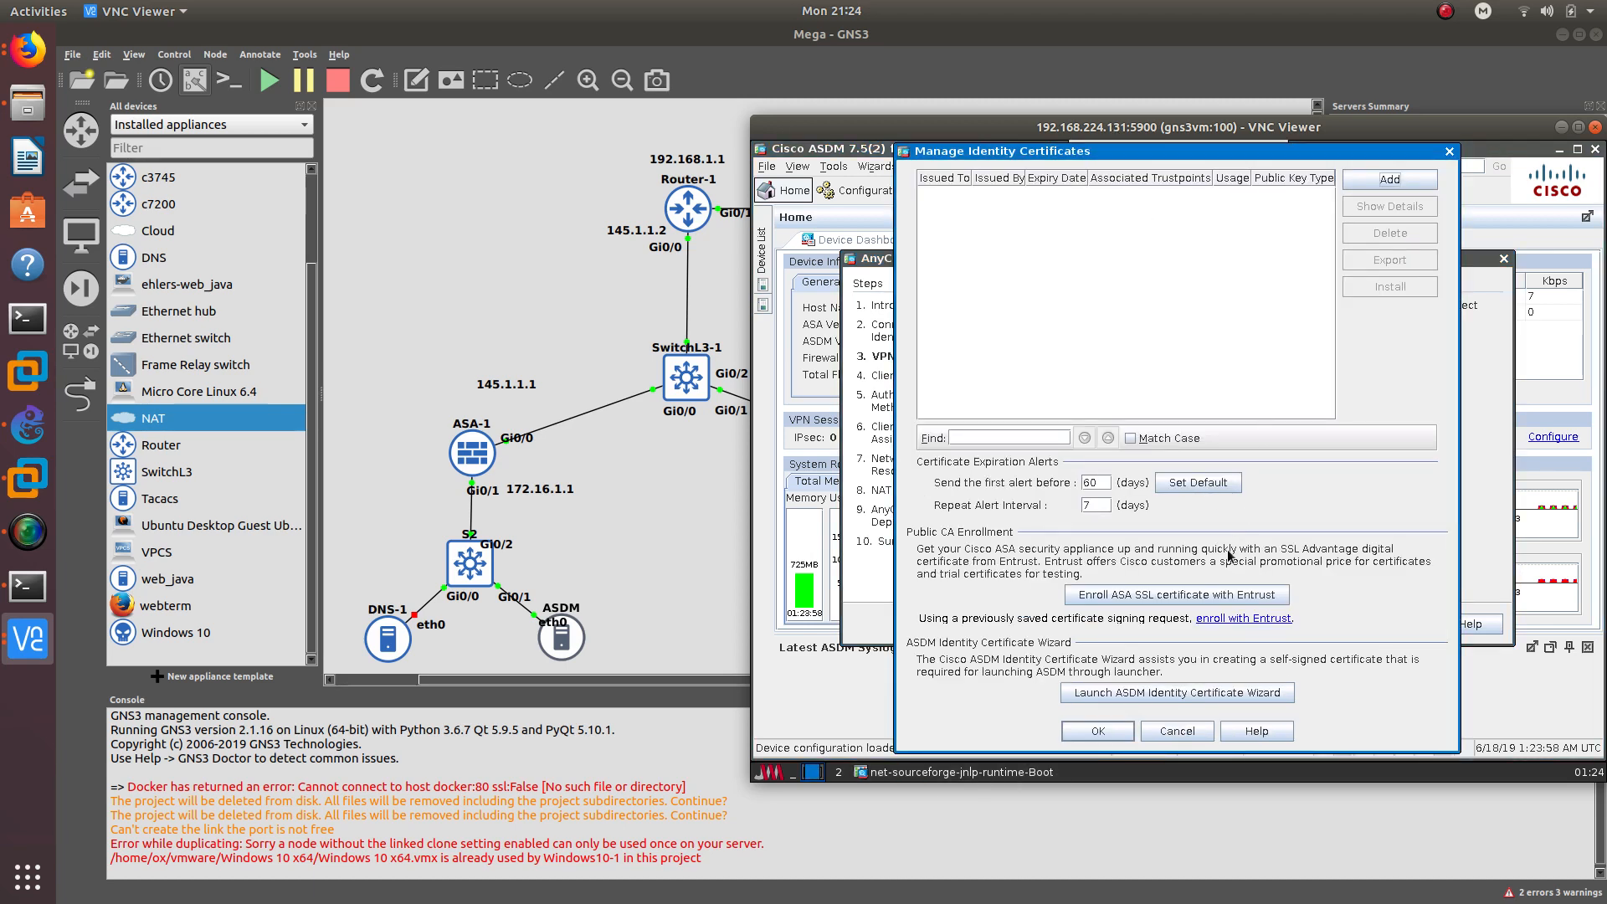
- Generate the self-signed certificate ASDM_TrustPoint0 as device certificate and advance to Client Images
{"action": "left_click", "coordinate": [1390, 178]}
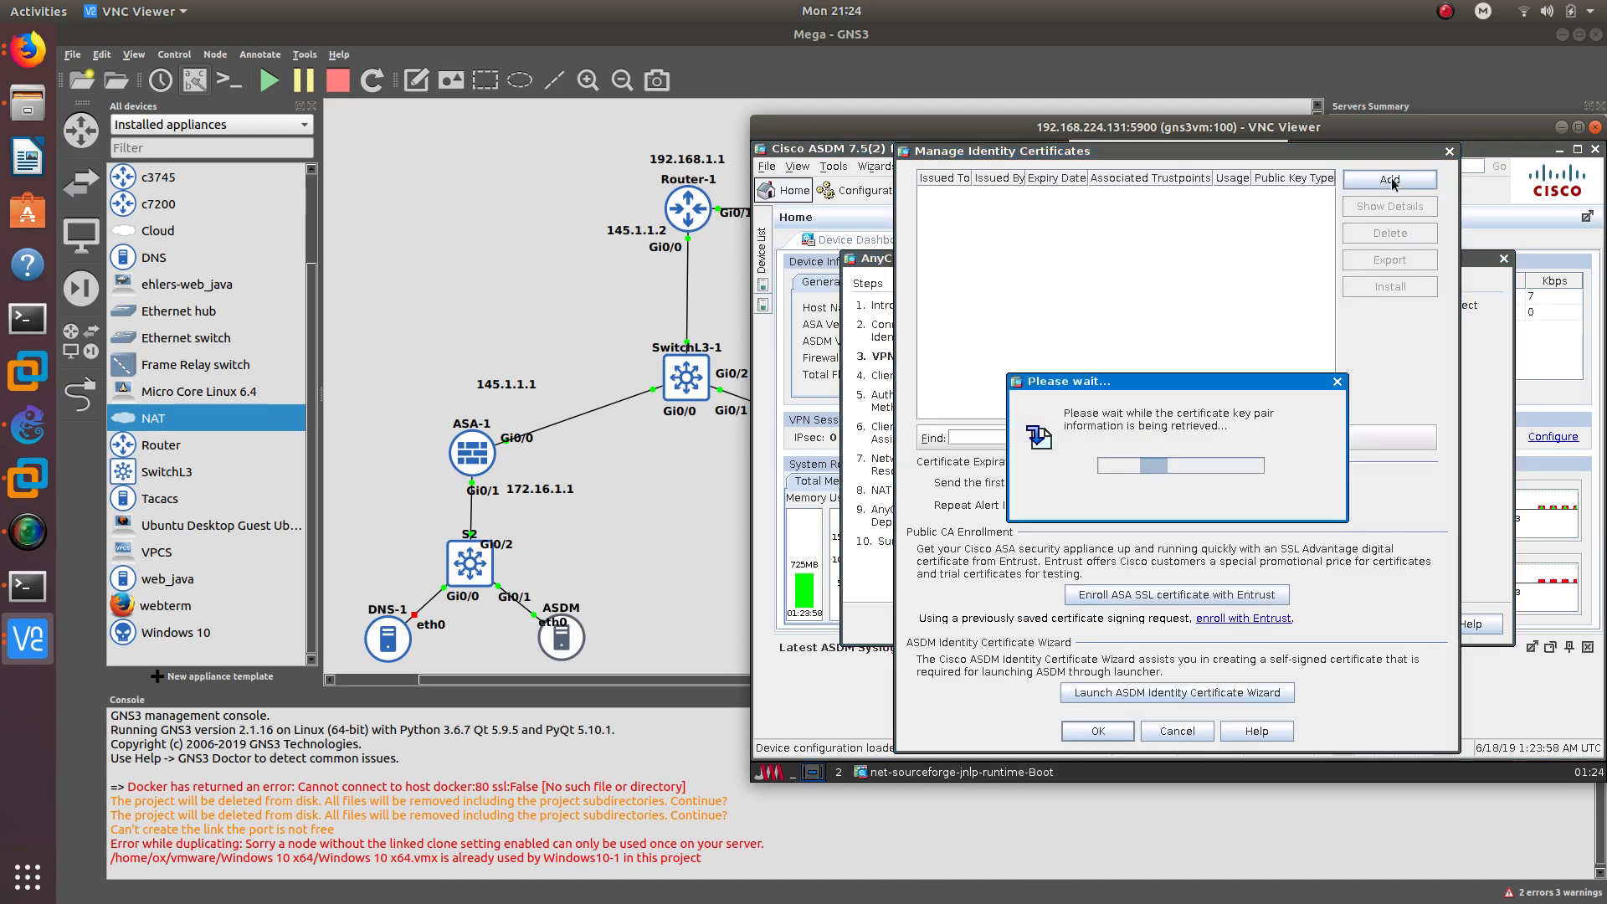
{"action": "left_click", "coordinate": [955, 397]}
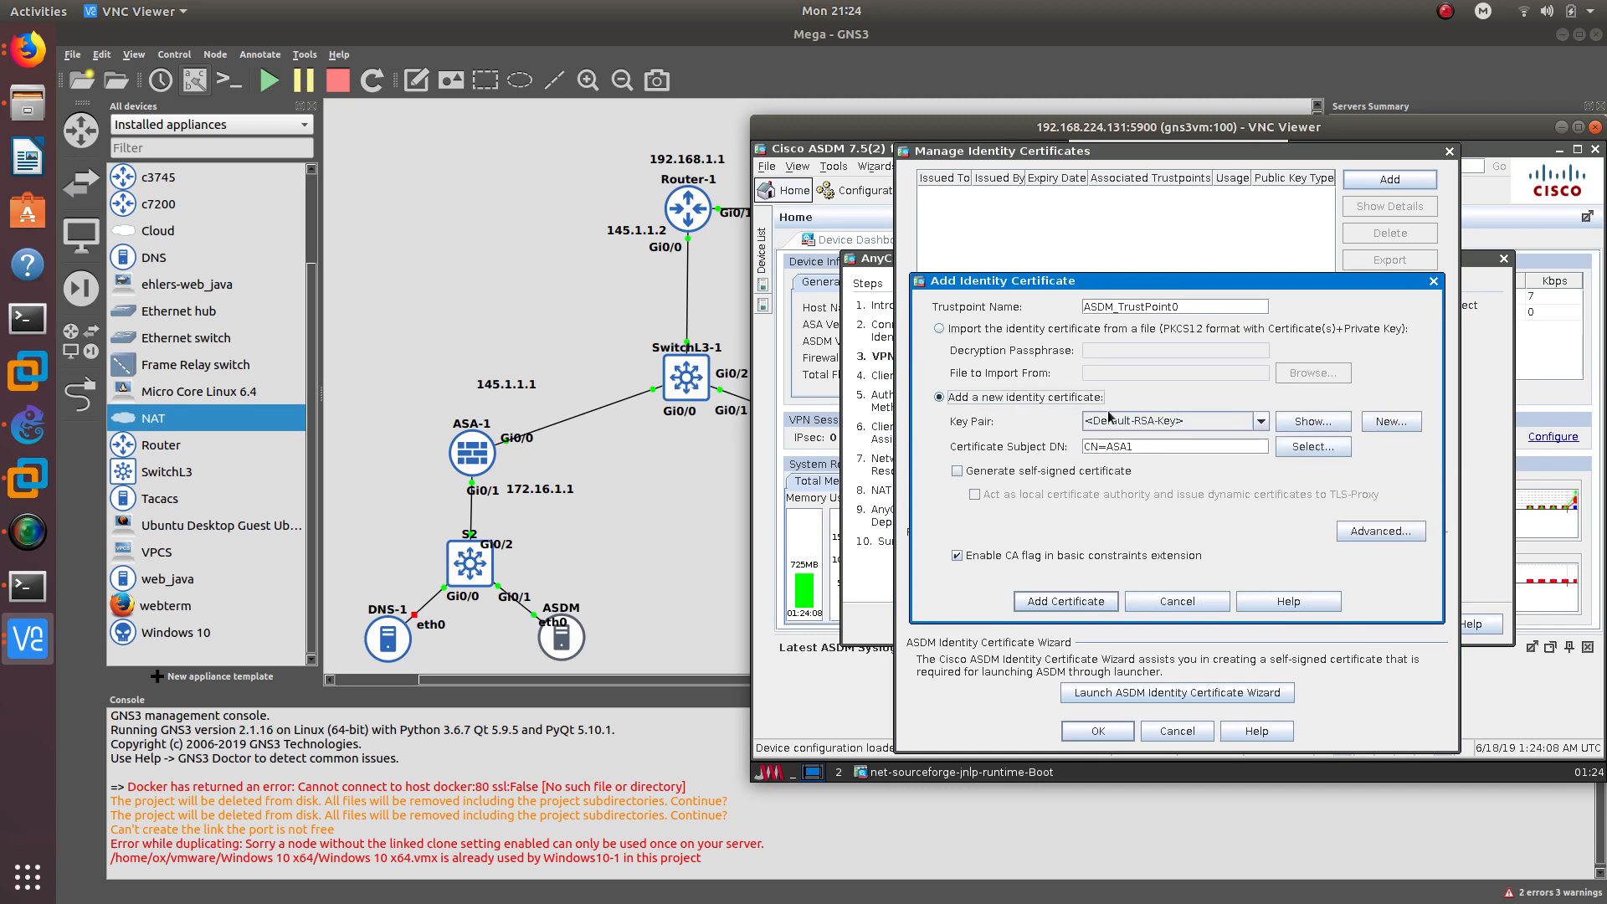
{"action": "left_click", "coordinate": [1044, 469]}
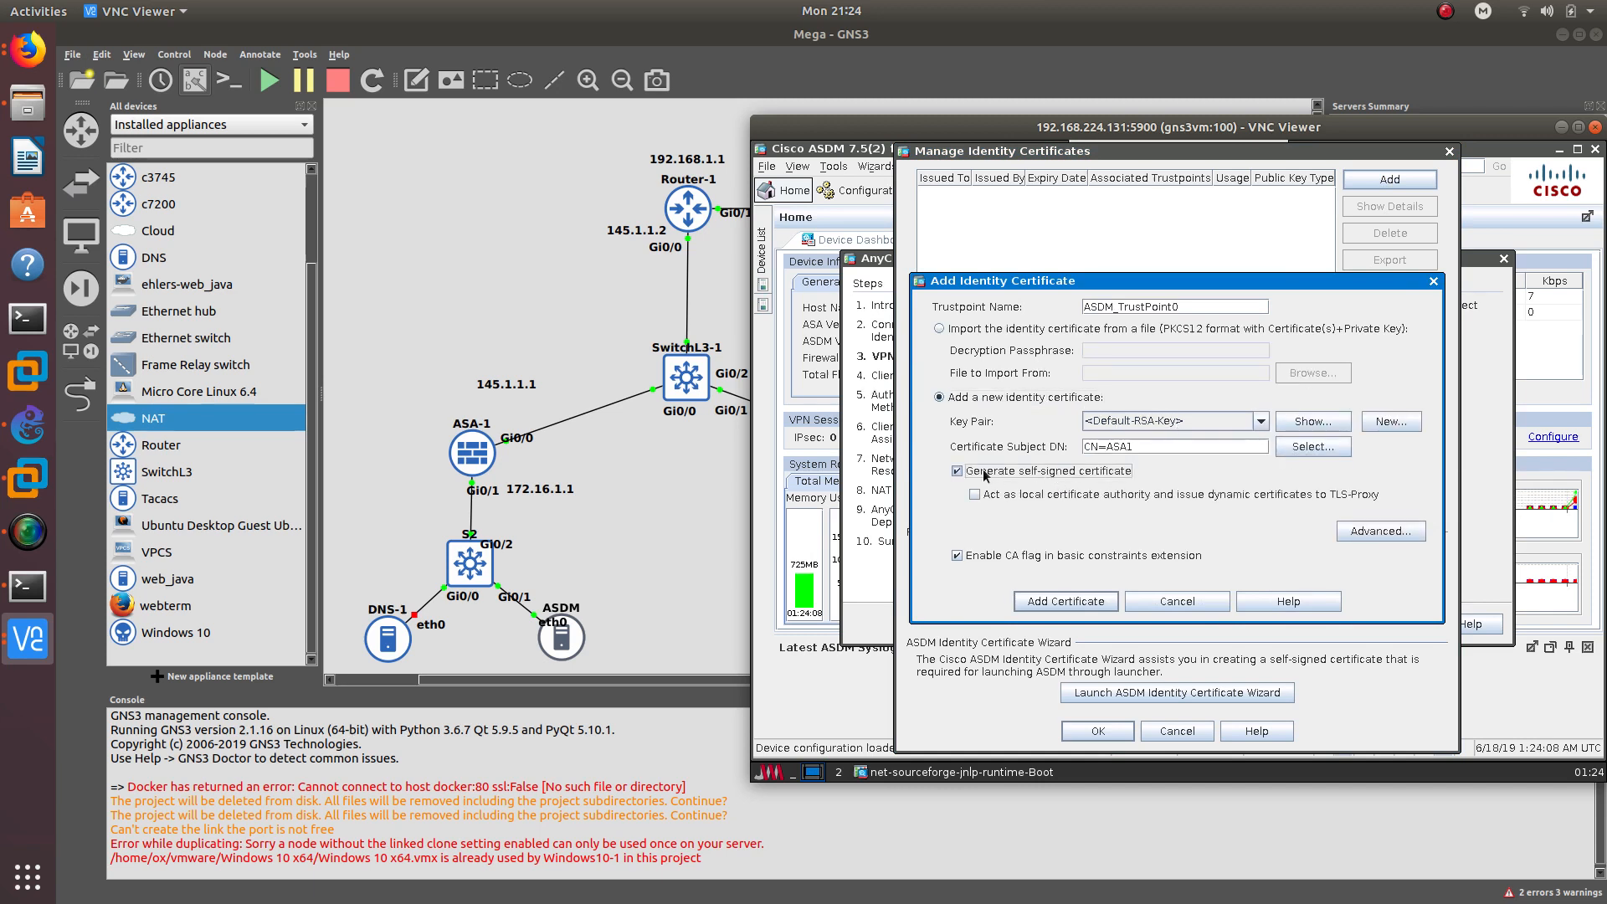
{"action": "left_click", "coordinate": [1092, 602]}
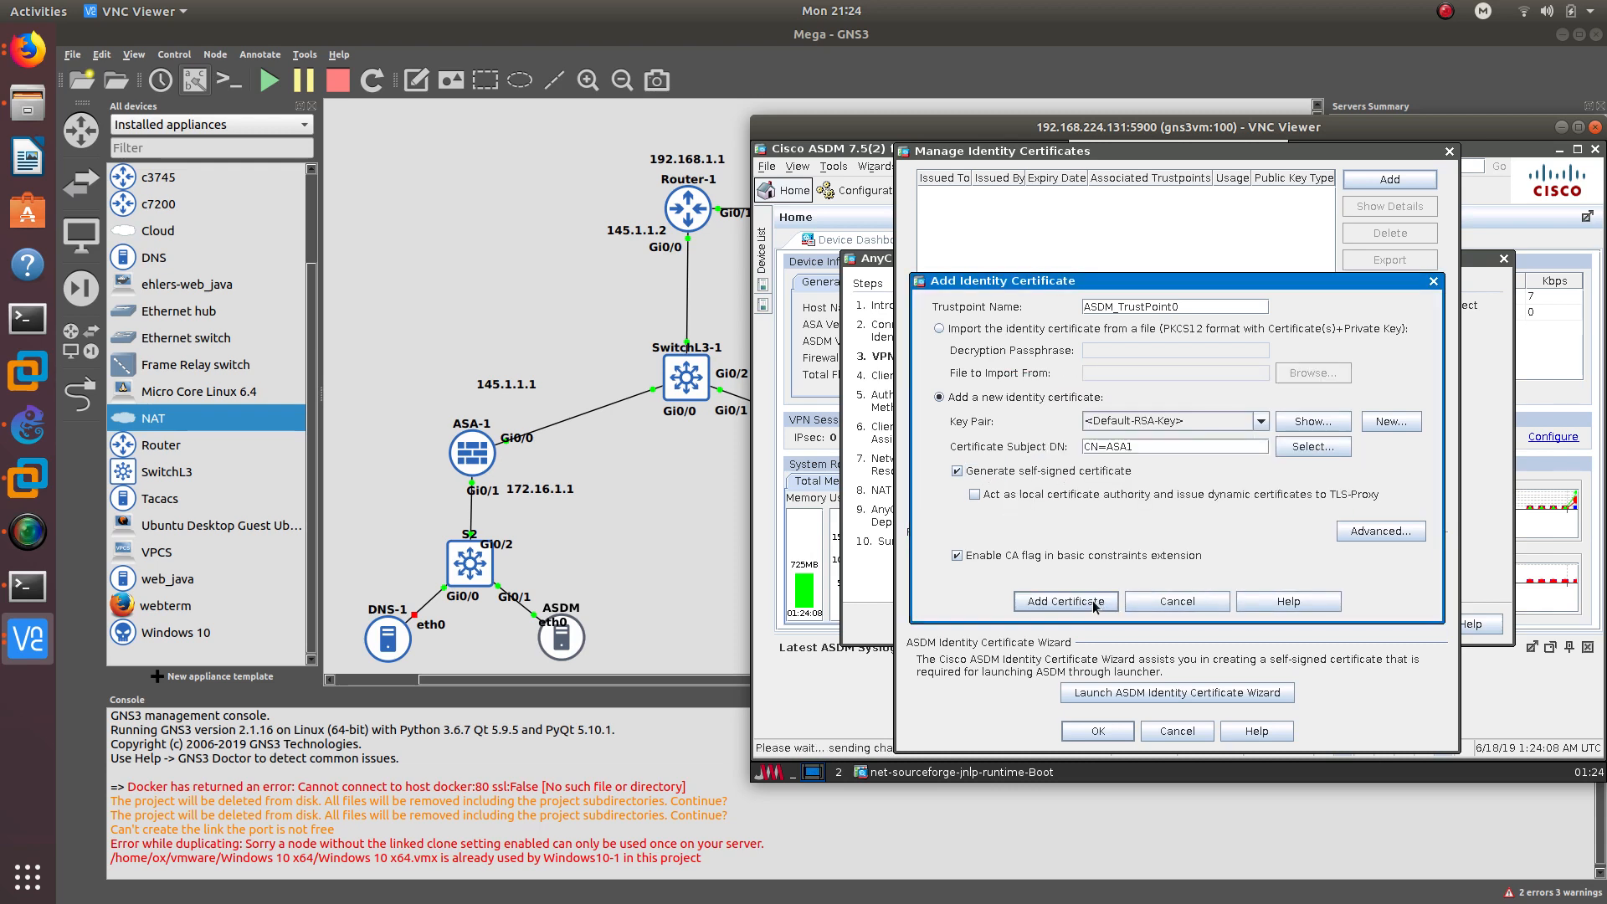
{"action": "left_click", "coordinate": [1159, 535]}
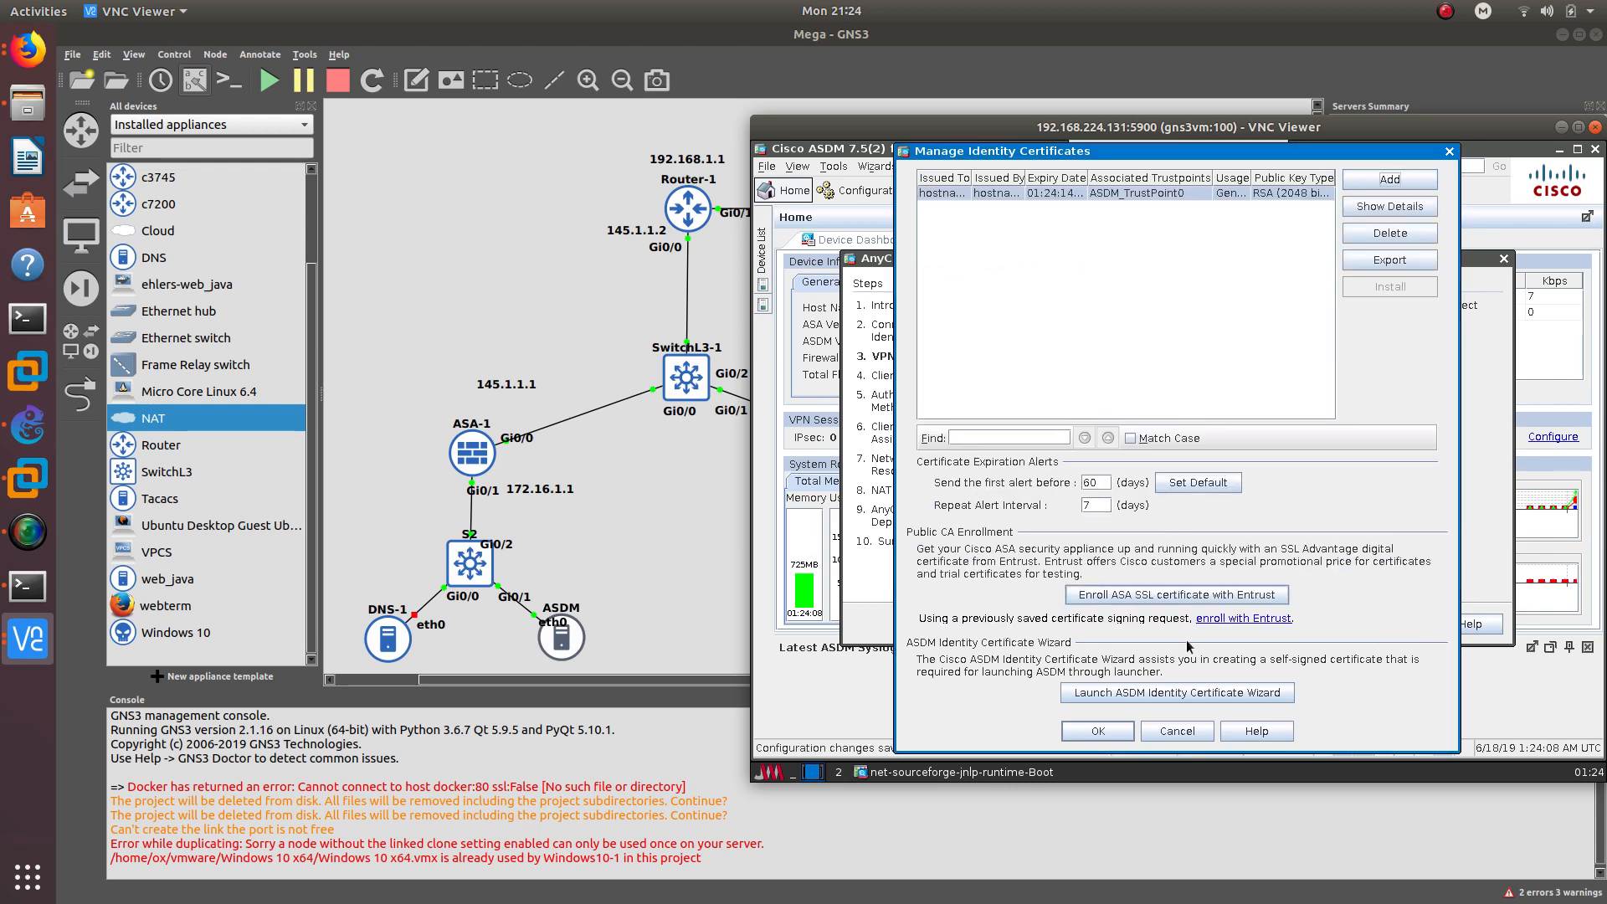
{"action": "left_click", "coordinate": [1114, 735]}
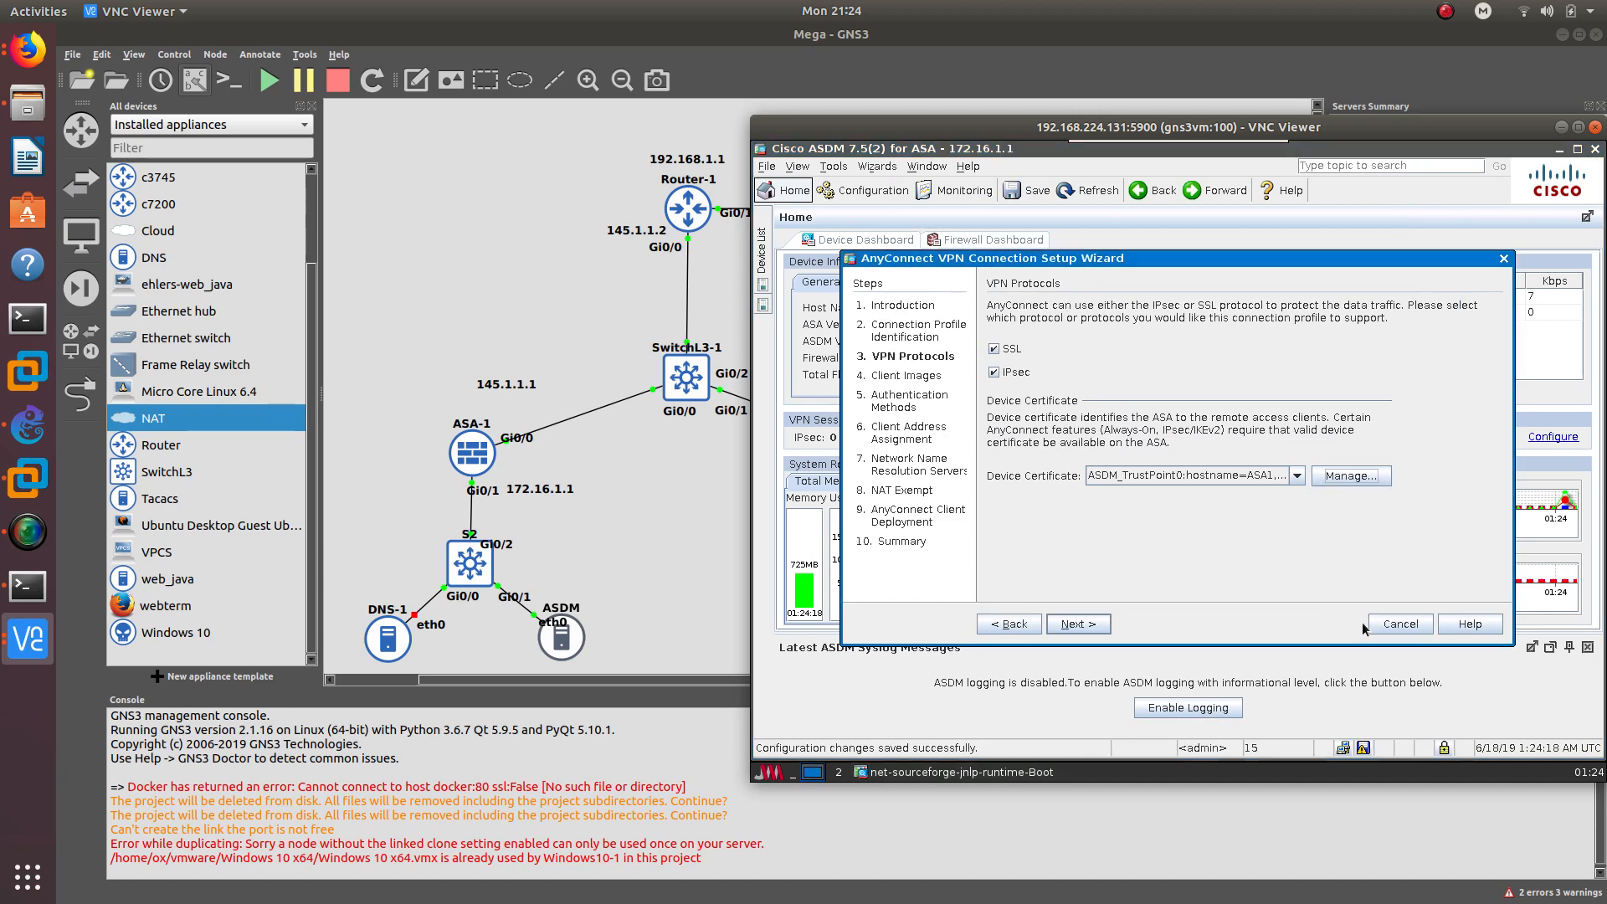
{"action": "left_click", "coordinate": [1077, 624]}
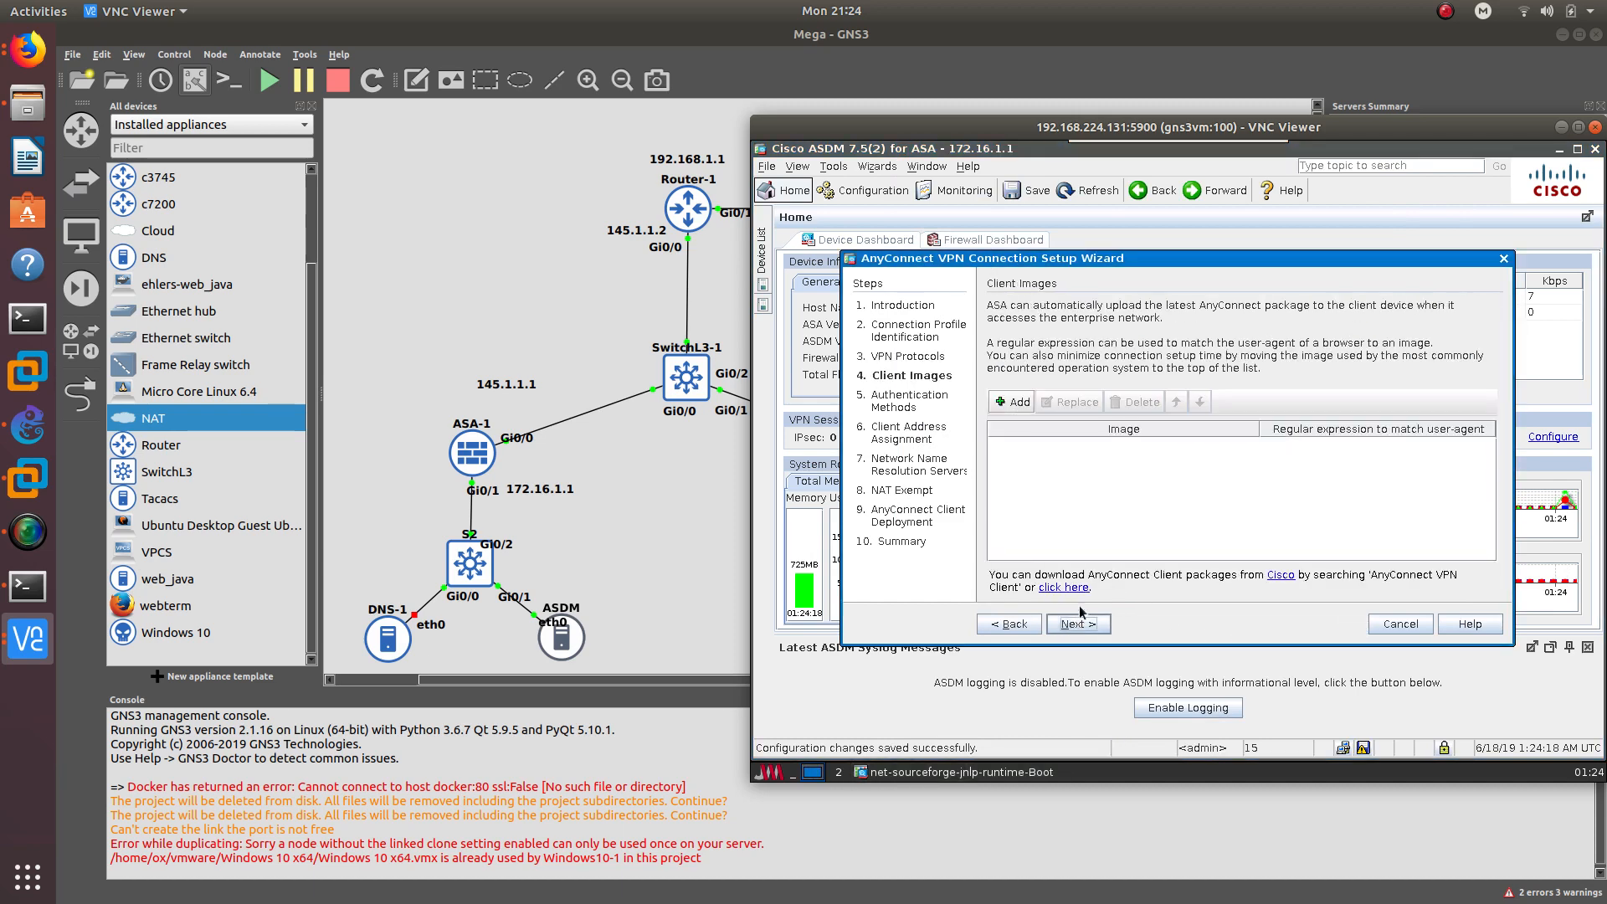
- Add disk0:/anyconnect-win-4.3.02039-k9.pkg from the ASA flash as the AnyConnect client image
{"action": "left_click", "coordinate": [1022, 402]}
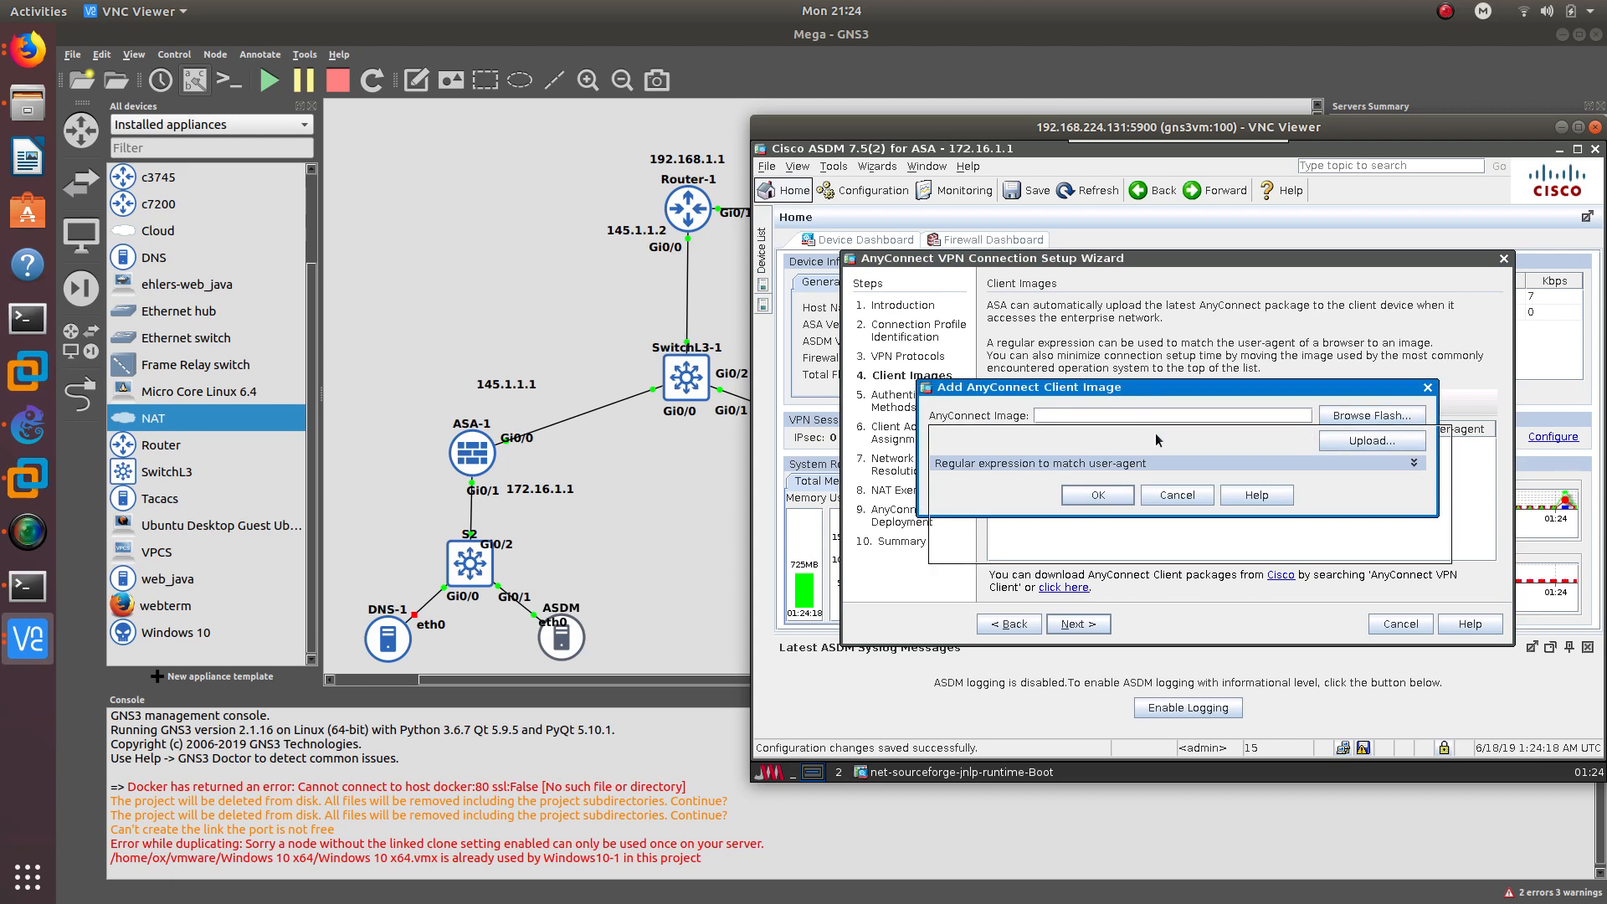
{"action": "left_click_drag", "start_coordinate": [1148, 390], "coordinate": [1190, 445]}
{"action": "left_click", "coordinate": [1413, 470]}
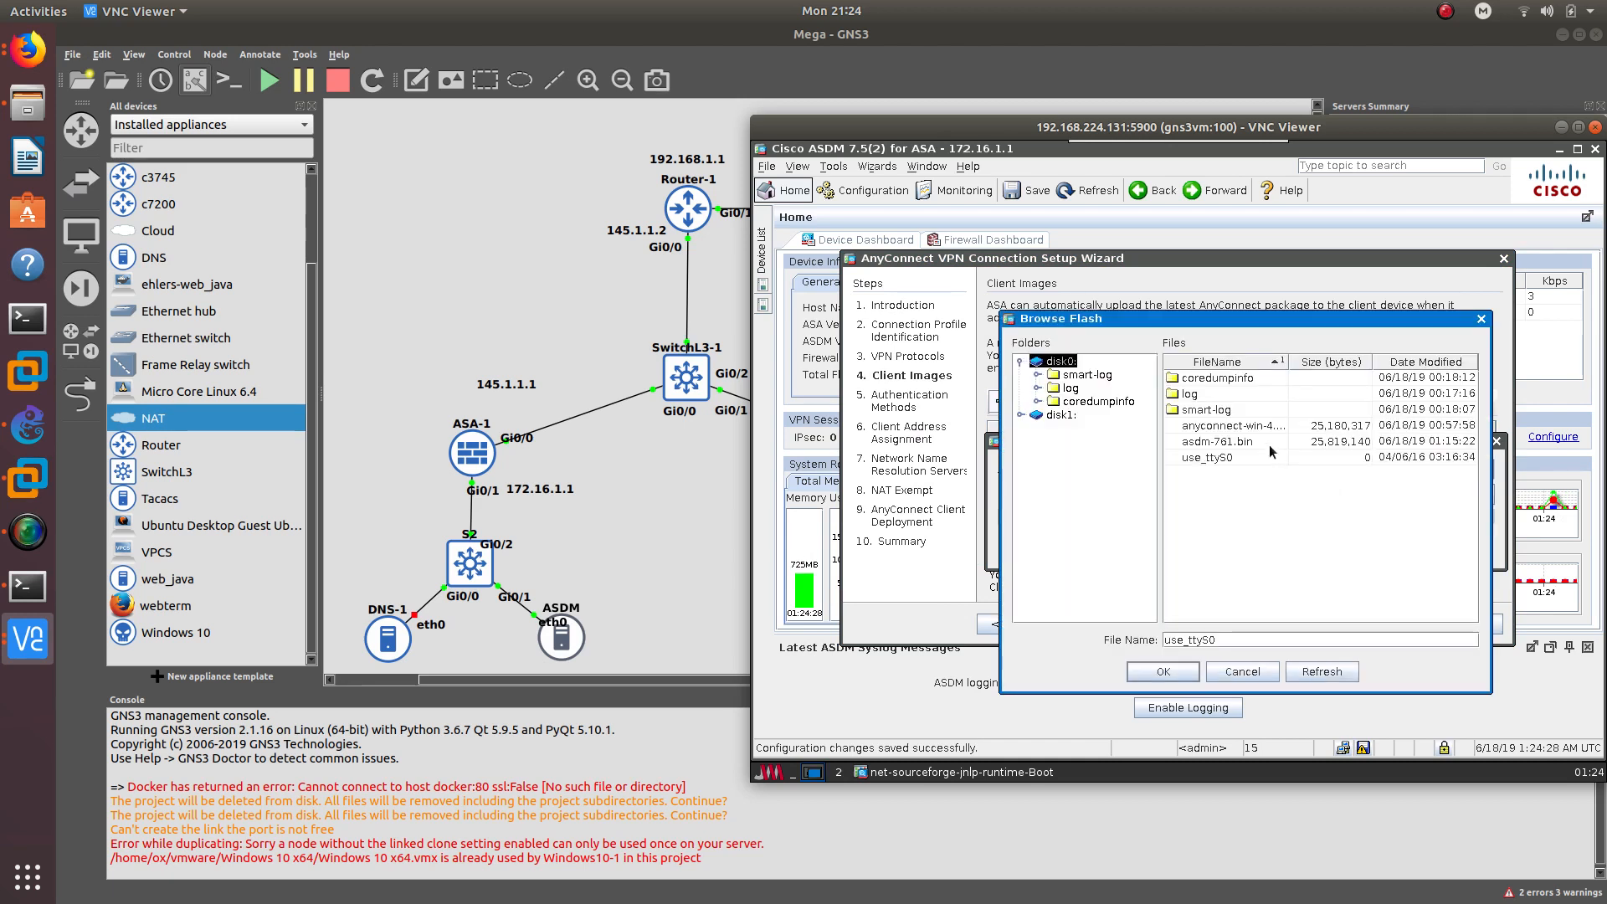
{"action": "left_click", "coordinate": [1238, 429]}
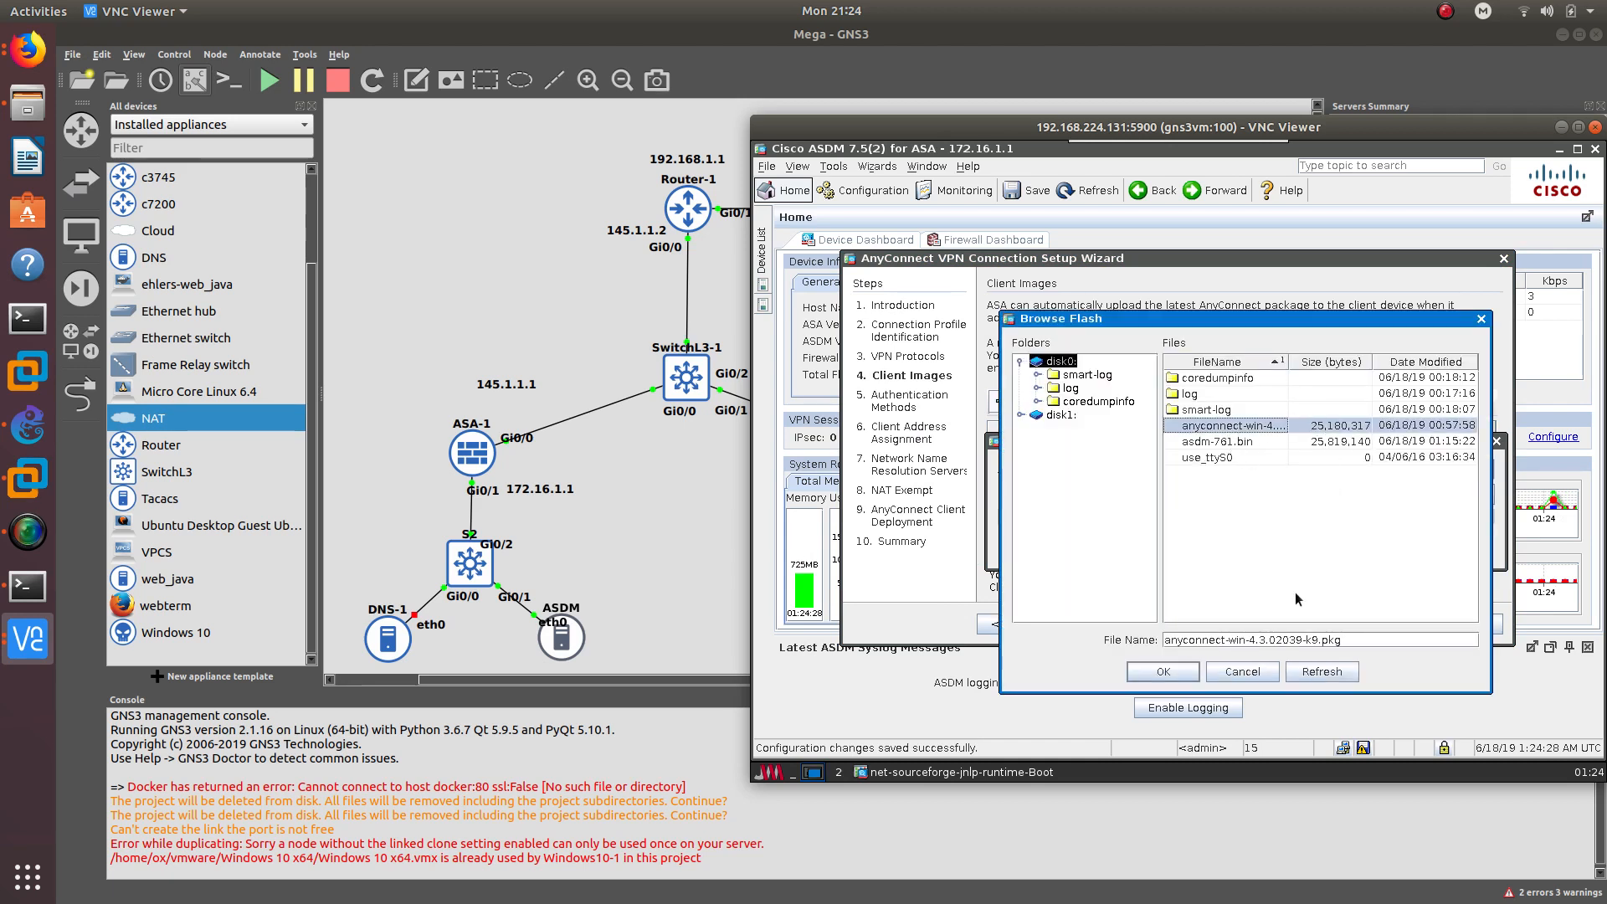
{"action": "left_click", "coordinate": [1163, 672]}
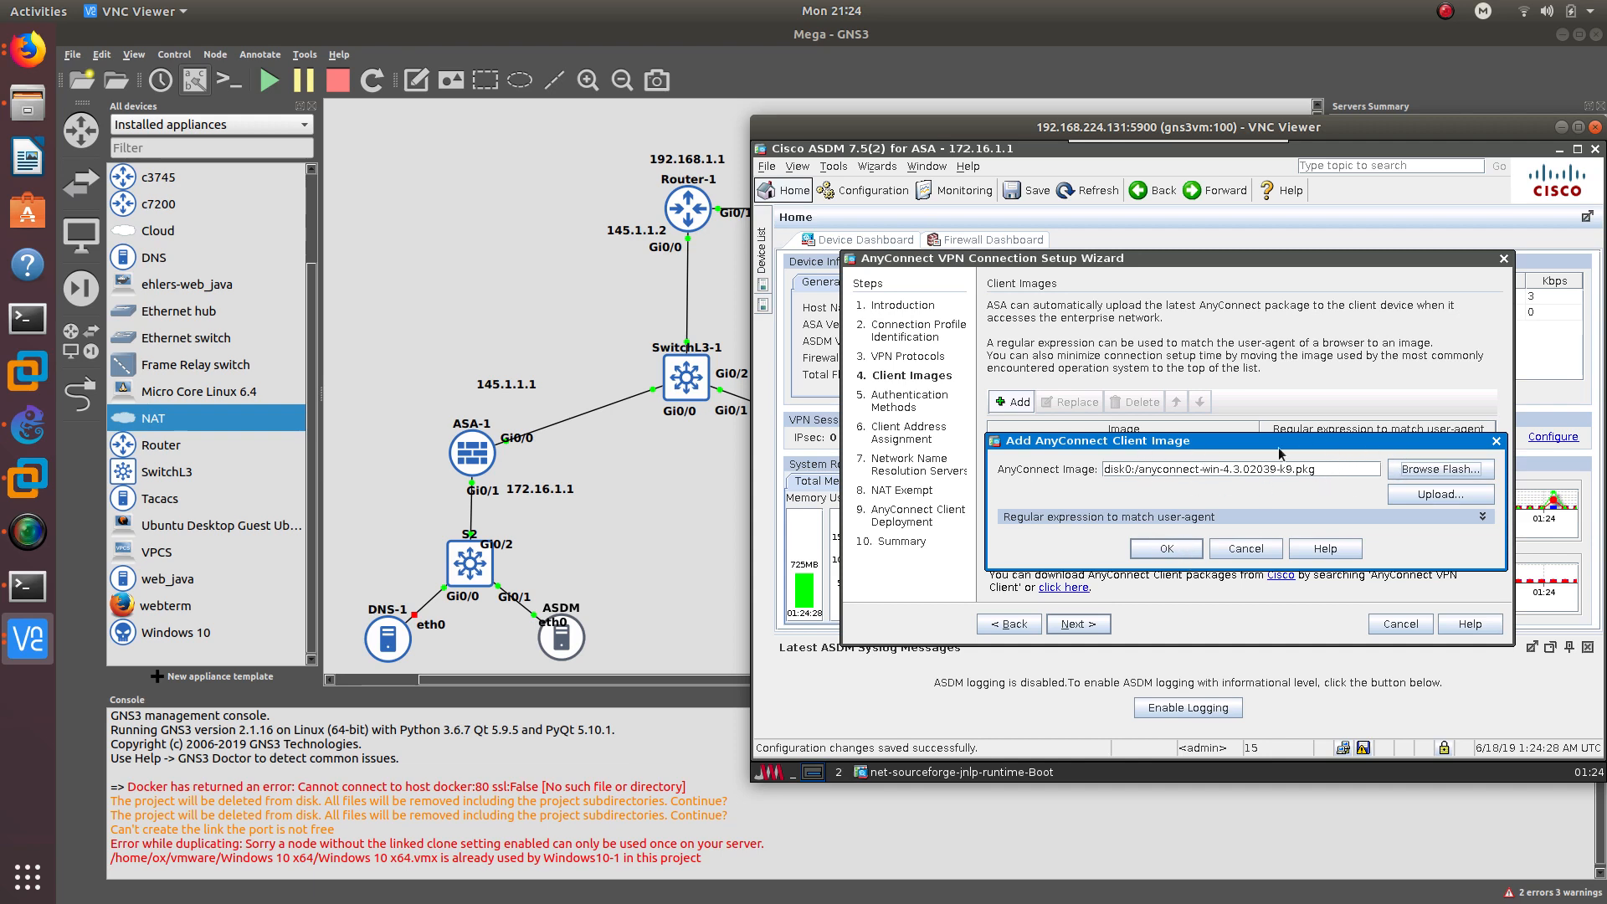
{"action": "key", "text": "Return"}
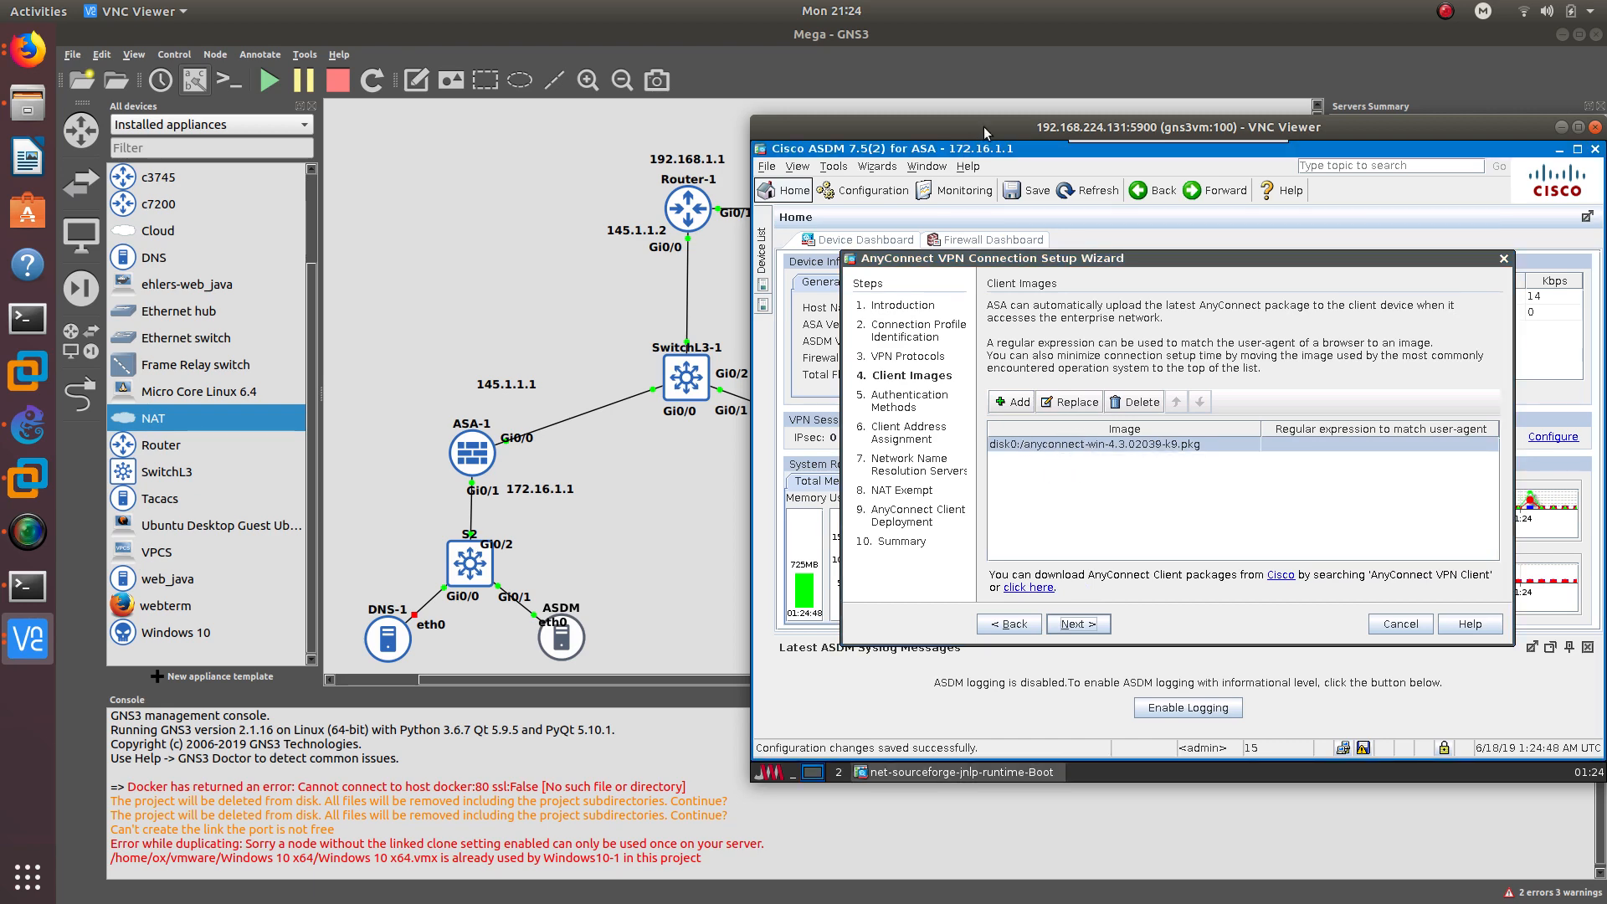
{"action": "left_click_drag", "start_coordinate": [983, 128], "coordinate": [1007, 160]}
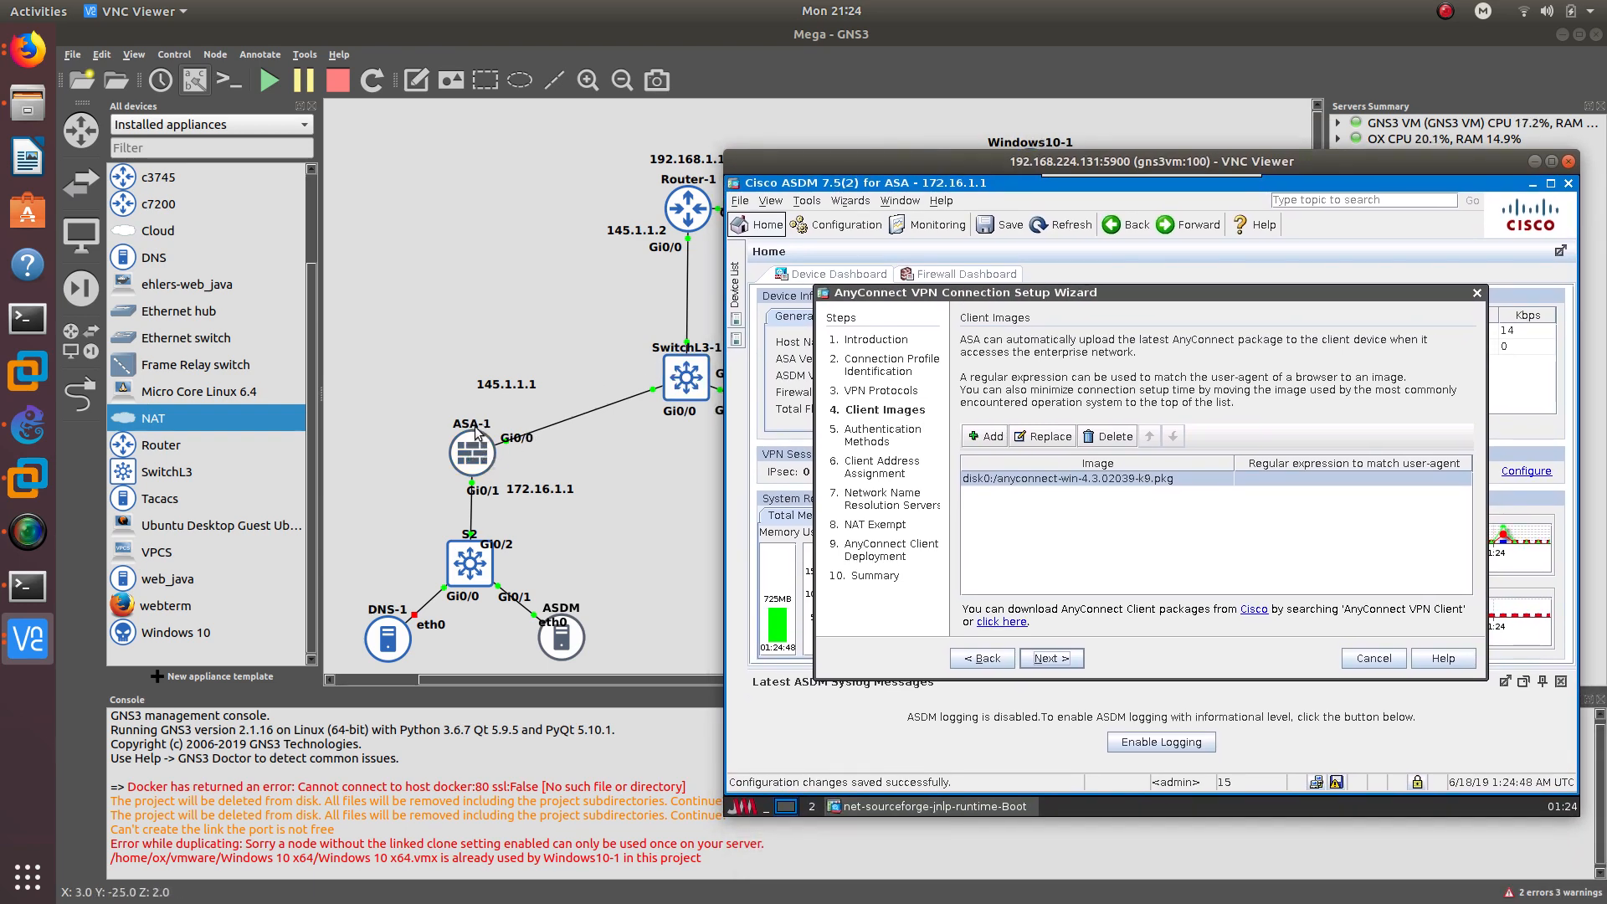
- At the authentication step, add a local user account with its password
{"action": "left_click", "coordinate": [1047, 653]}
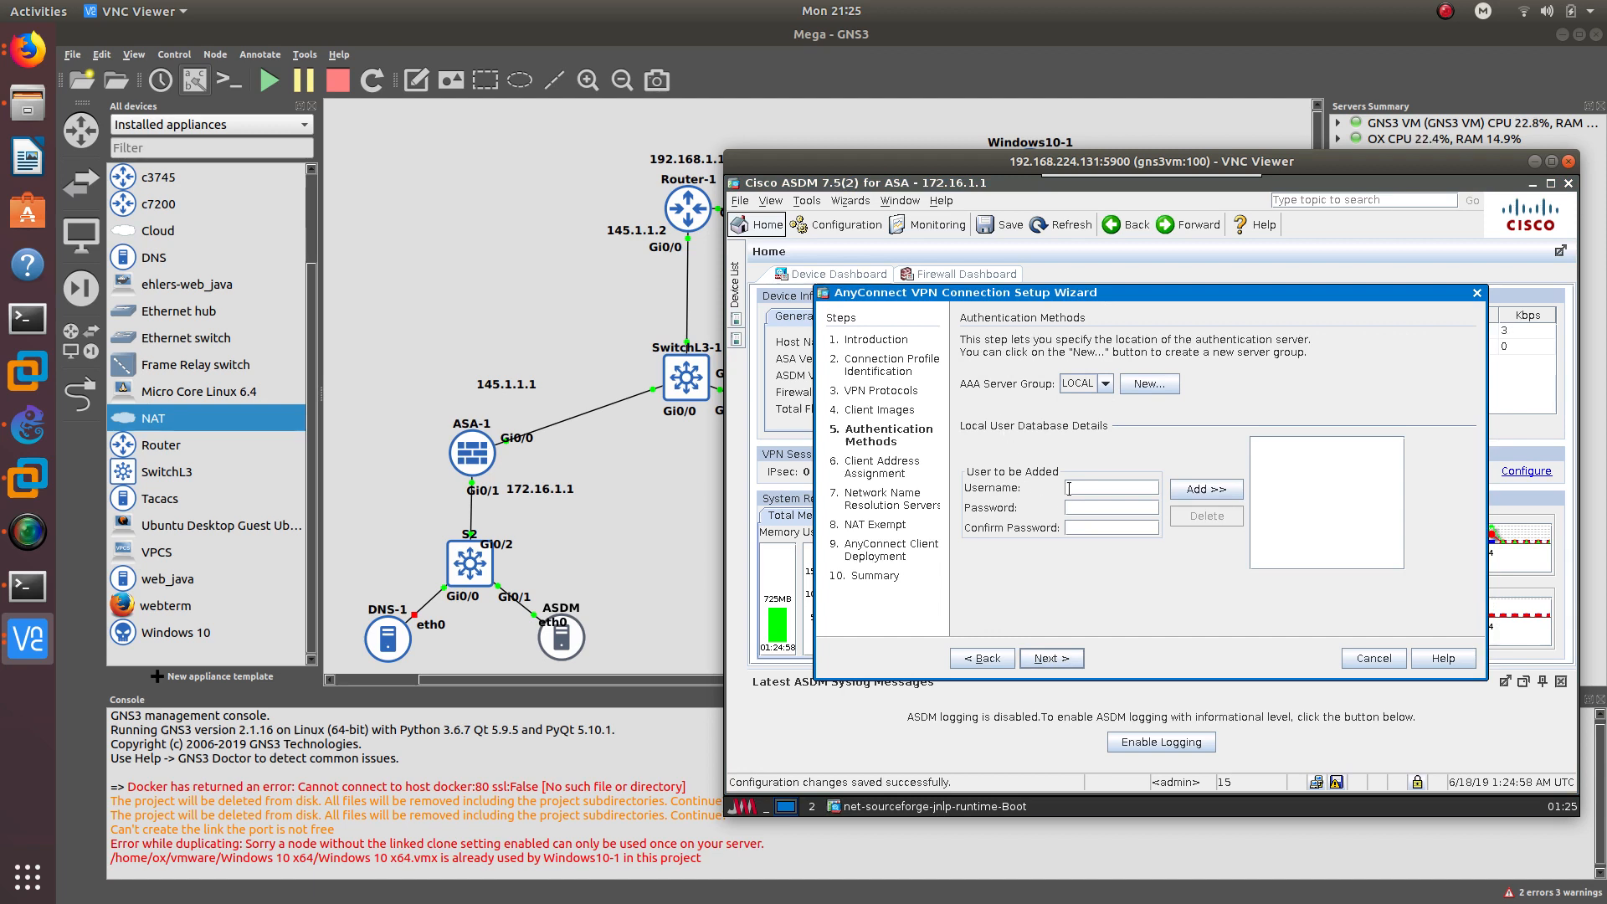
{"action": "type", "text": "oscar"}
{"action": "type", "text": "23"}
{"action": "left_click", "coordinate": [1208, 487]}
- Create TACACS+ server group tacserv at 192.168.1.3 on interface internet with a secret key, then continue
{"action": "left_click", "coordinate": [1149, 384]}
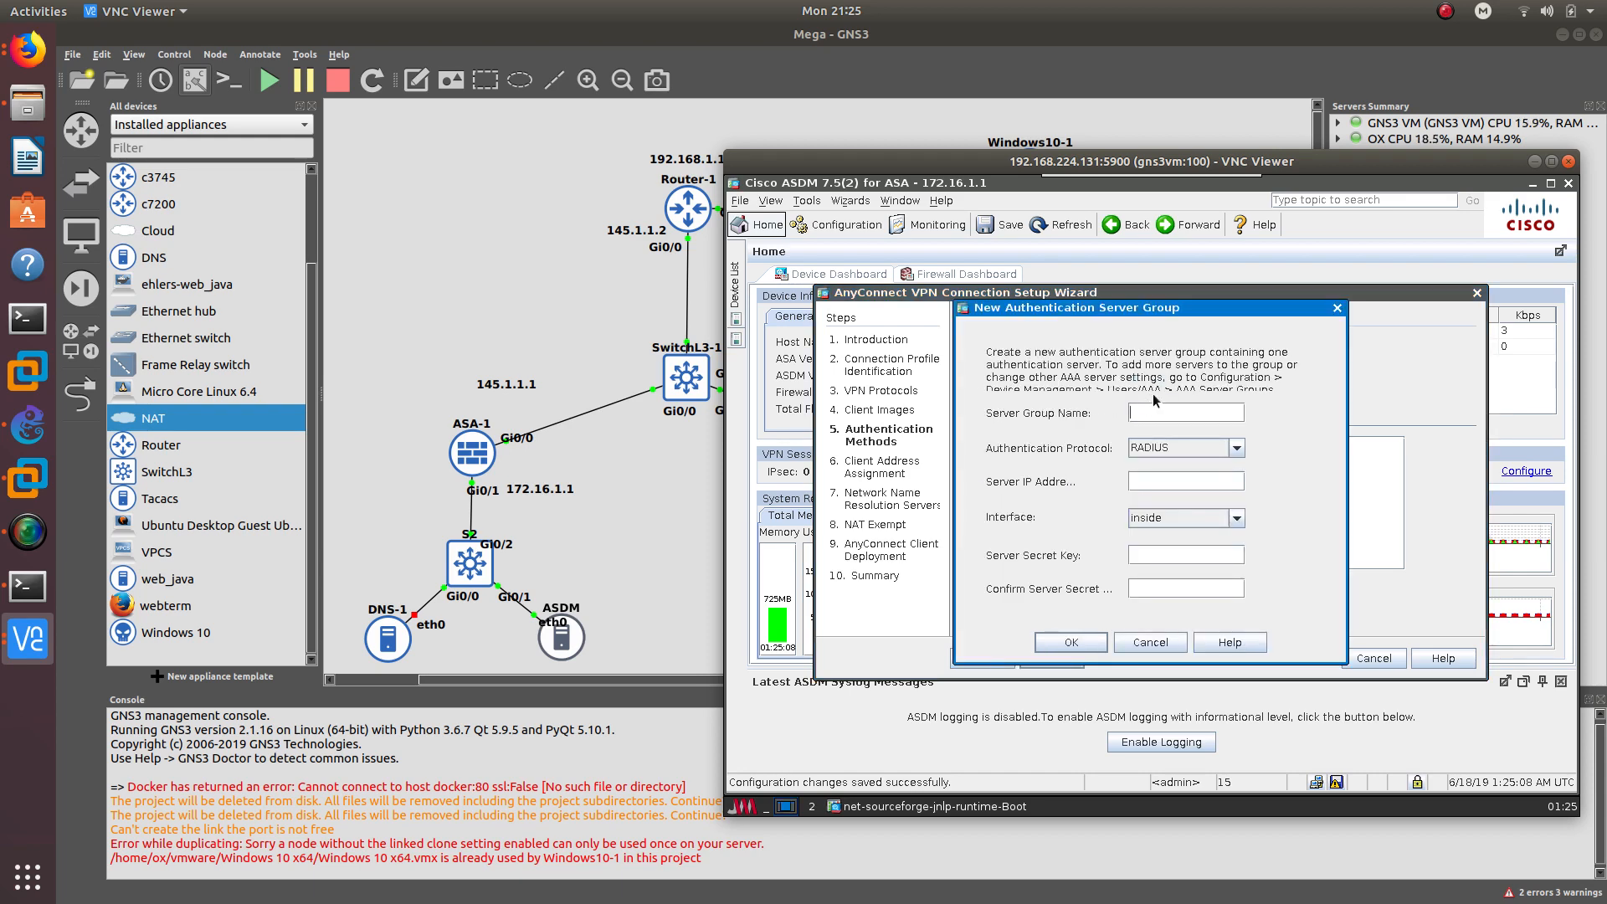
{"action": "left_click", "coordinate": [1207, 453]}
{"action": "left_click", "coordinate": [1189, 476]}
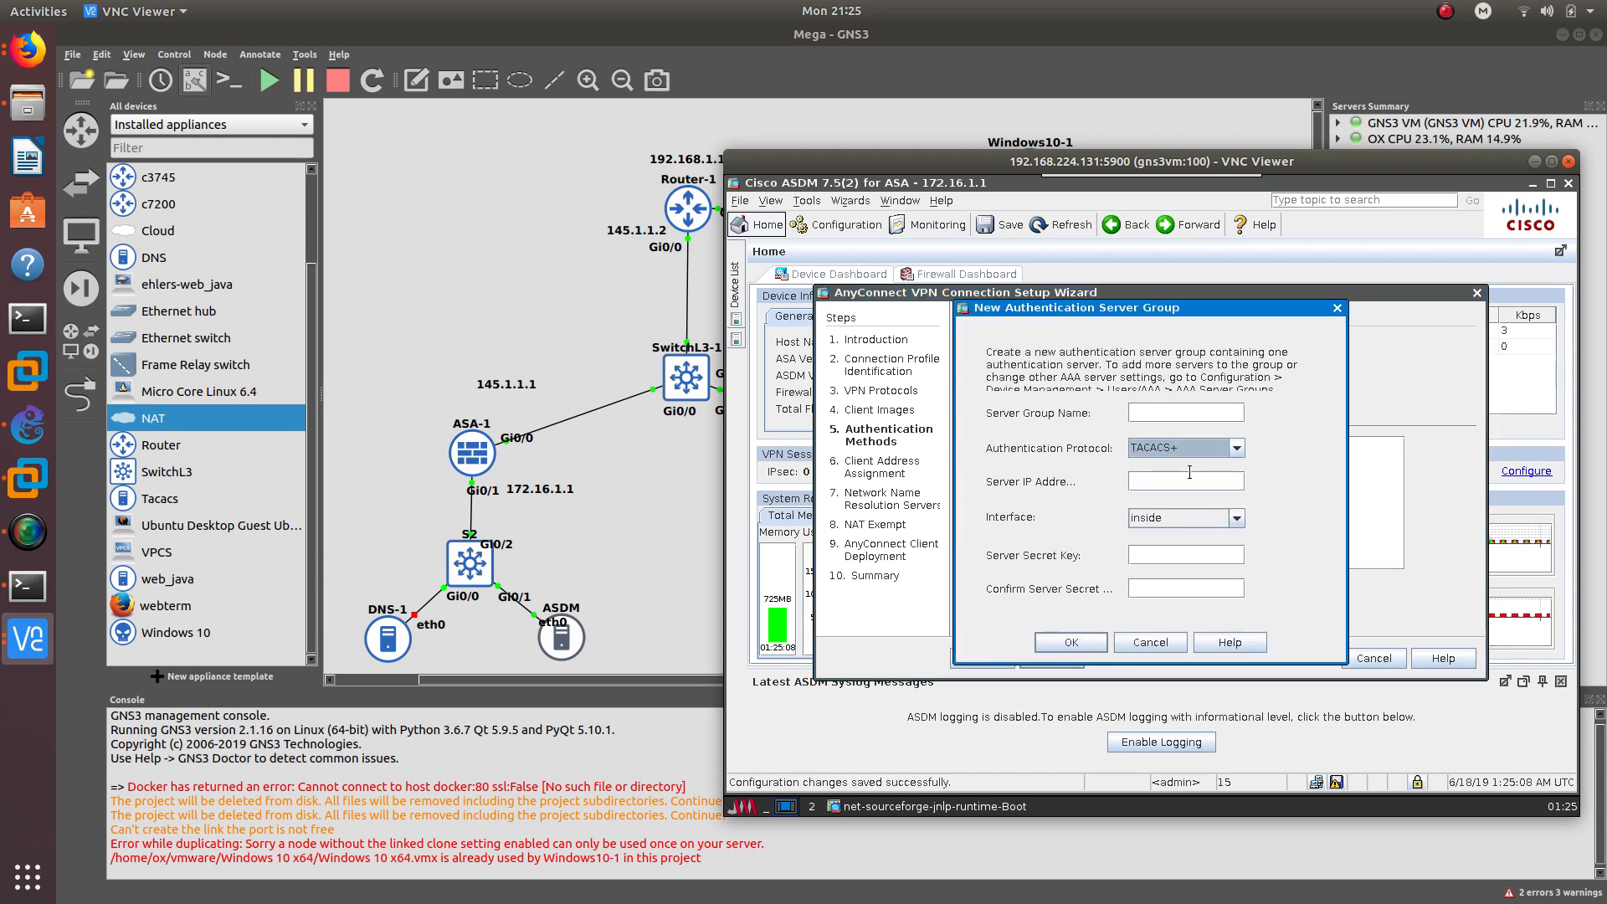
{"action": "left_click", "coordinate": [1158, 406]}
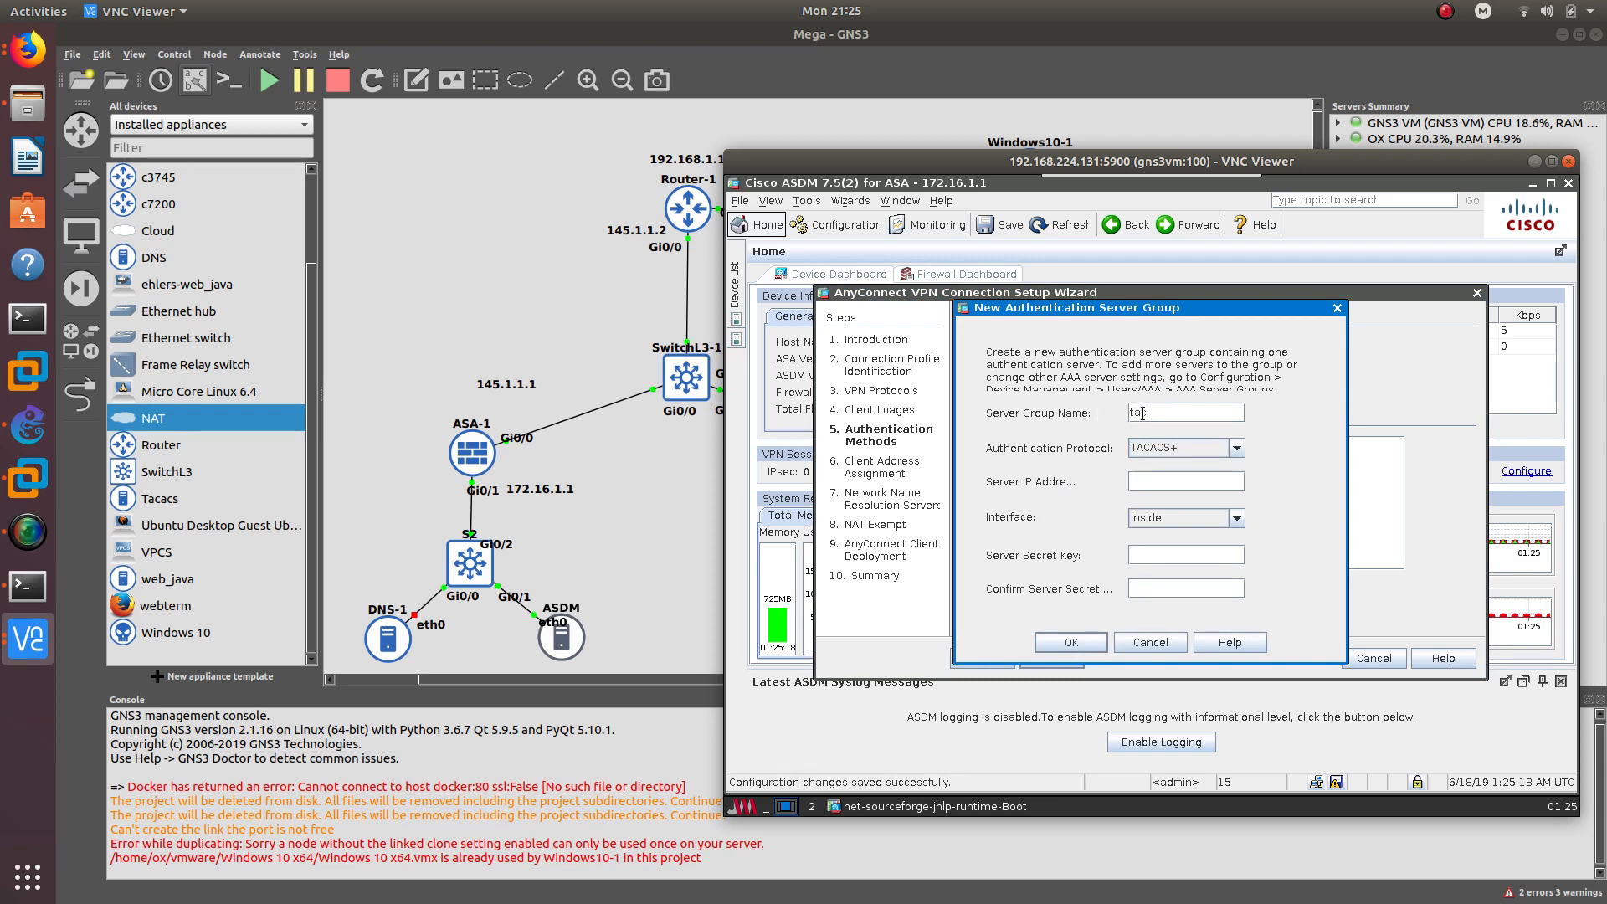
{"action": "type", "text": "tacserv"}
{"action": "left_click", "coordinate": [1197, 519]}
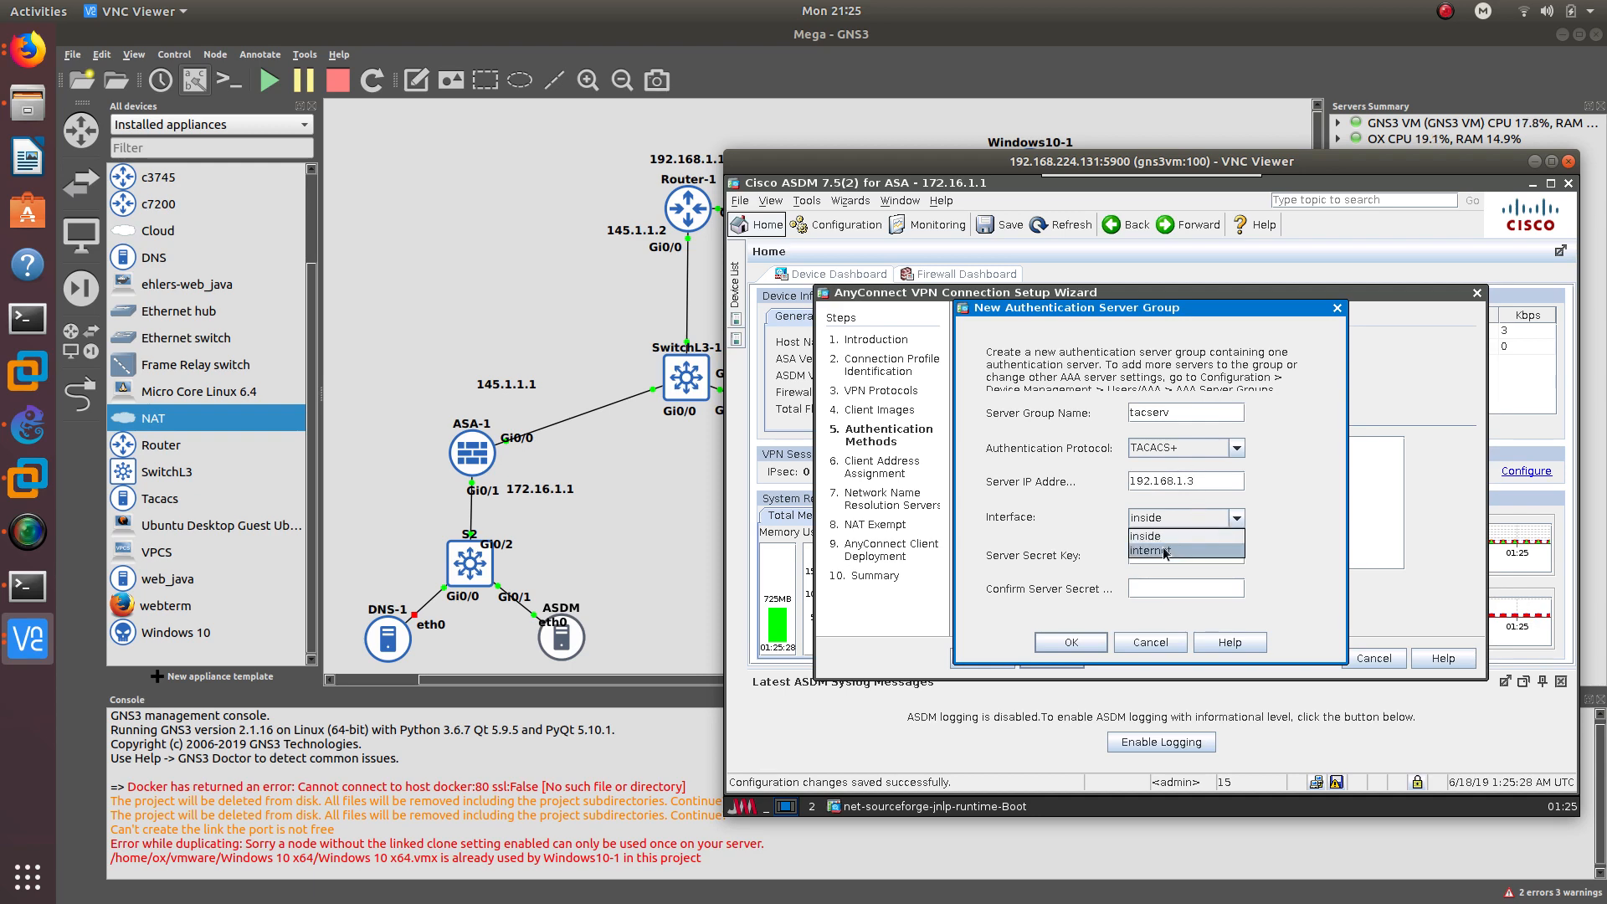
{"action": "left_click", "coordinate": [1162, 550]}
{"action": "left_click", "coordinate": [1160, 553]}
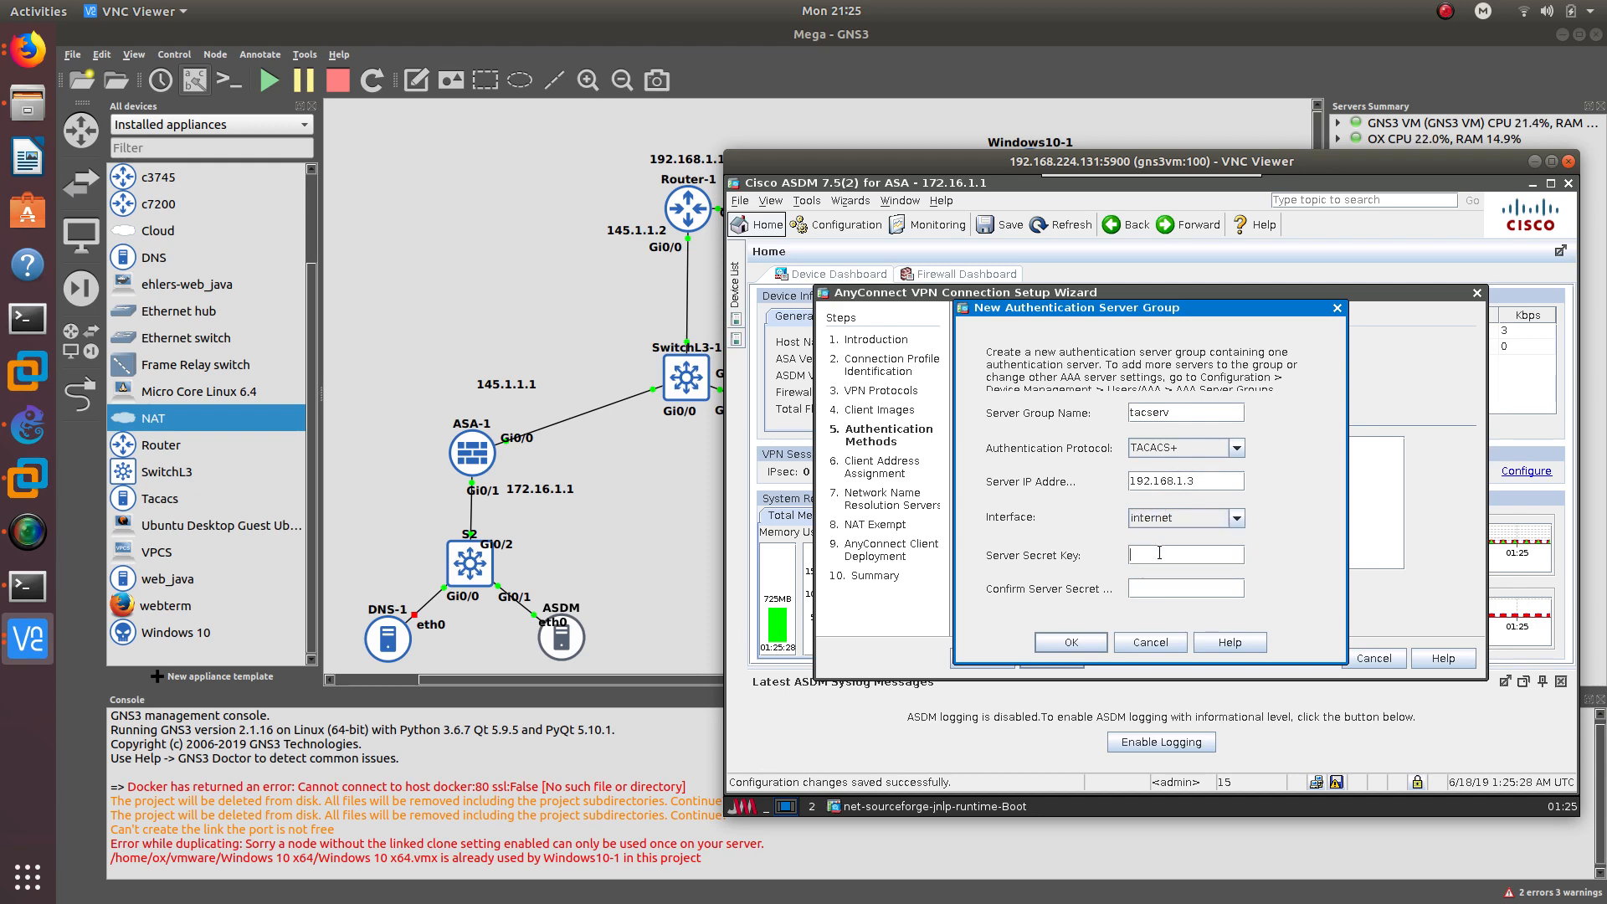
{"action": "type", "text": "cis••••••••••"}
{"action": "left_click", "coordinate": [1075, 639]}
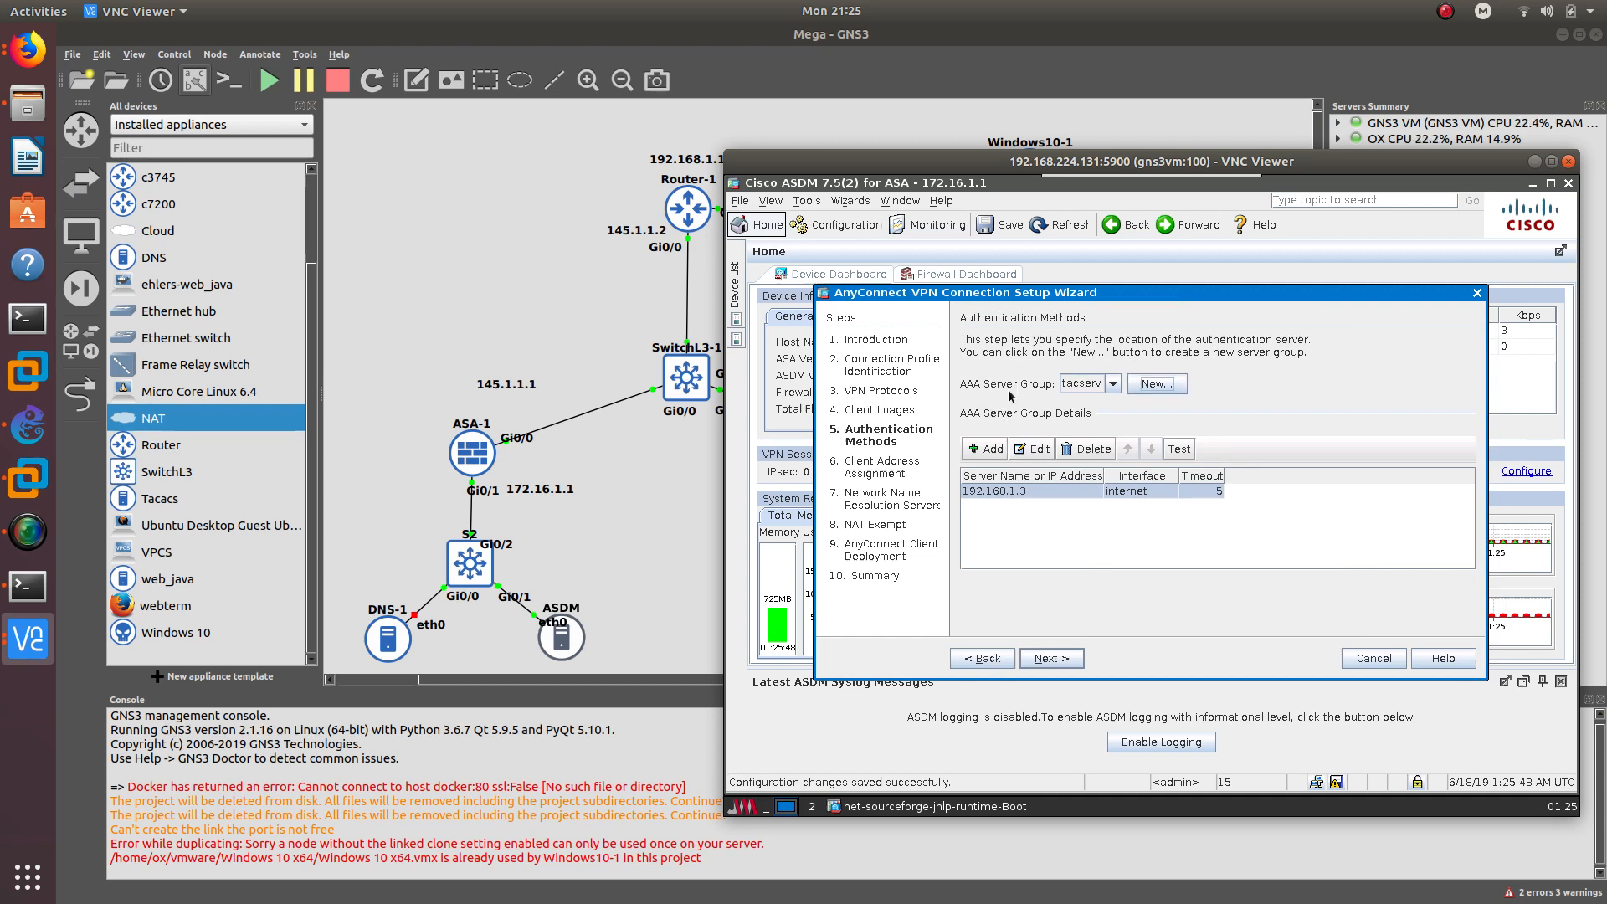
{"action": "left_click", "coordinate": [1043, 664]}
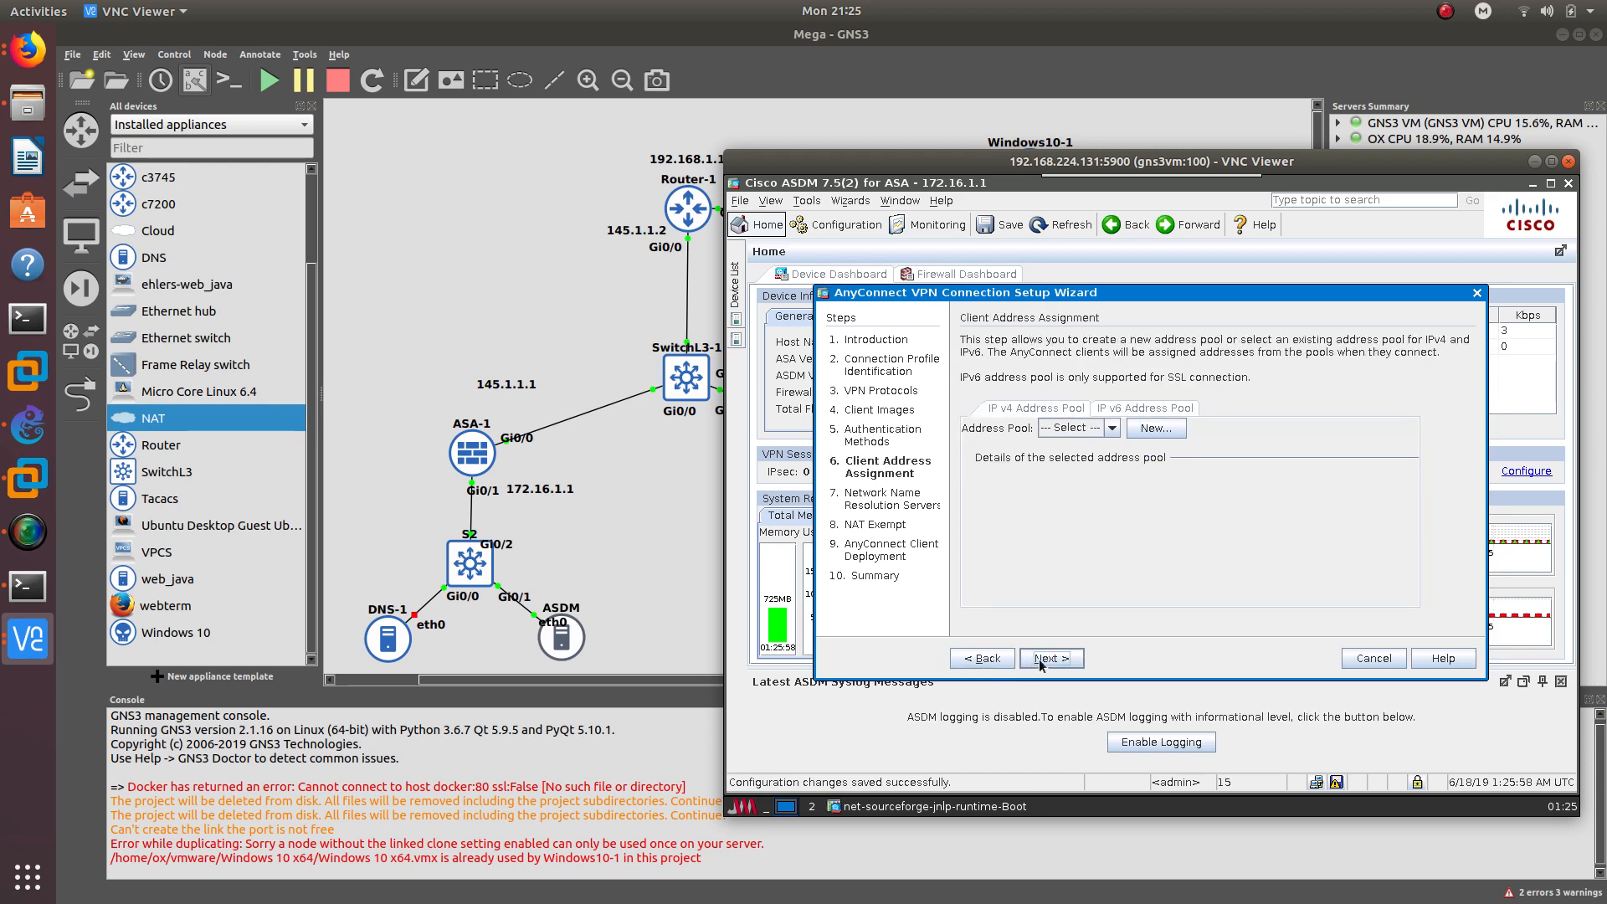
- Start a new IPv4 pool anyconnect_net ranging from 192.168.21.1 to 192.168.21.50
{"action": "left_click", "coordinate": [1101, 427]}
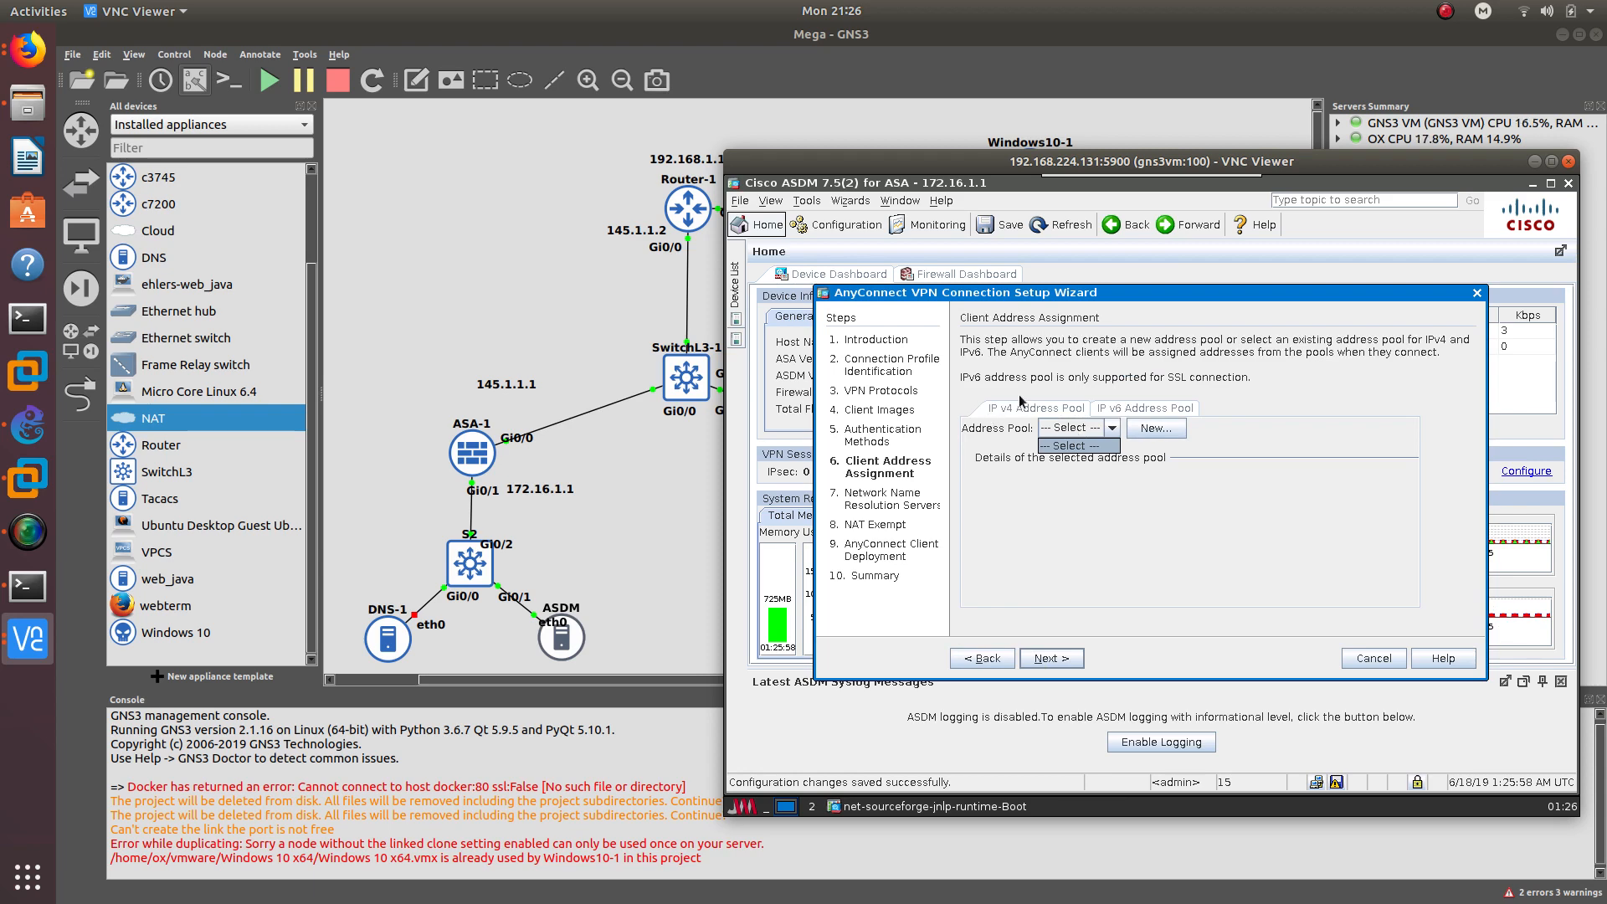
{"action": "left_click", "coordinate": [1162, 430]}
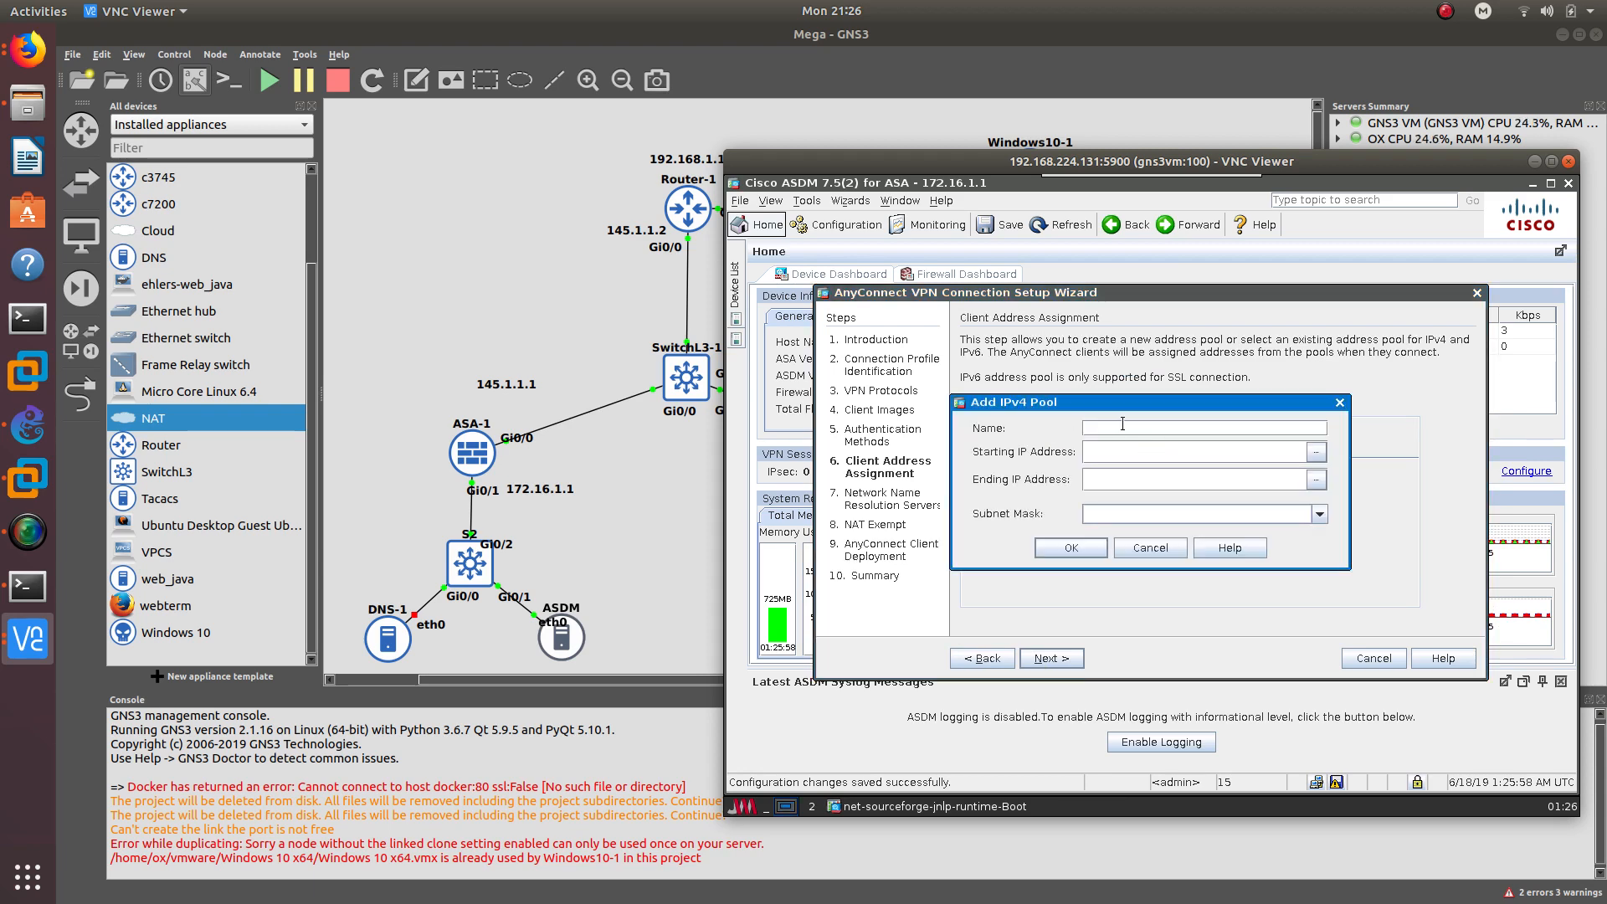
{"action": "type", "text": "anyconnect_net"}
{"action": "left_click", "coordinate": [1142, 460]}
{"action": "type", "text": "192.168.2"}
{"action": "middle_click", "coordinate": [1142, 460]}
{"action": "type", "text": "0."}
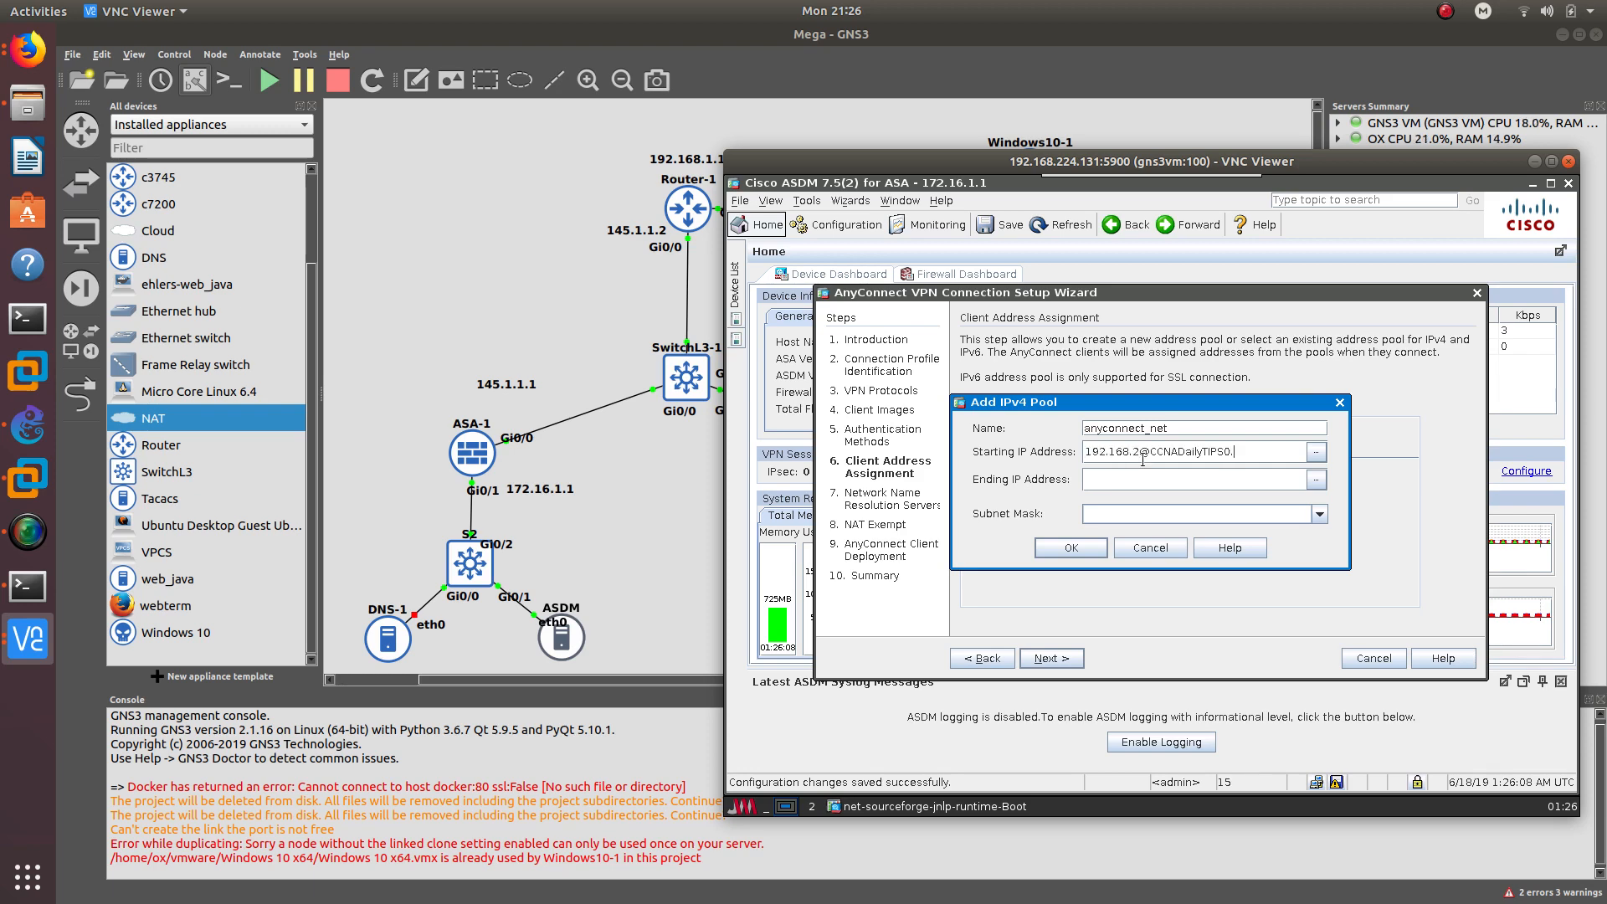
{"action": "key", "text": "BackSpace"}
{"action": "key", "text": "BackSpace"}
{"action": "key", "text": "BackSpace"}
{"action": "key", "text": "BackSpace"}
{"action": "key", "text": "BackSpace"}
{"action": "key", "text": "BackSpace"}
{"action": "key", "text": "BackSpace"}
{"action": "key", "text": "BackSpace"}
{"action": "key", "text": "BackSpace"}
{"action": "key", "text": "BackSpace"}
{"action": "key", "text": "BackSpace"}
{"action": "key", "text": "BackSpace"}
{"action": "key", "text": "BackSpace"}
{"action": "key", "text": "BackSpace"}
{"action": "key", "text": "BackSpace"}
{"action": "type", "text": "2"}
{"action": "type", "text": "1.1"}
{"action": "type", "text": "192.168.21"}
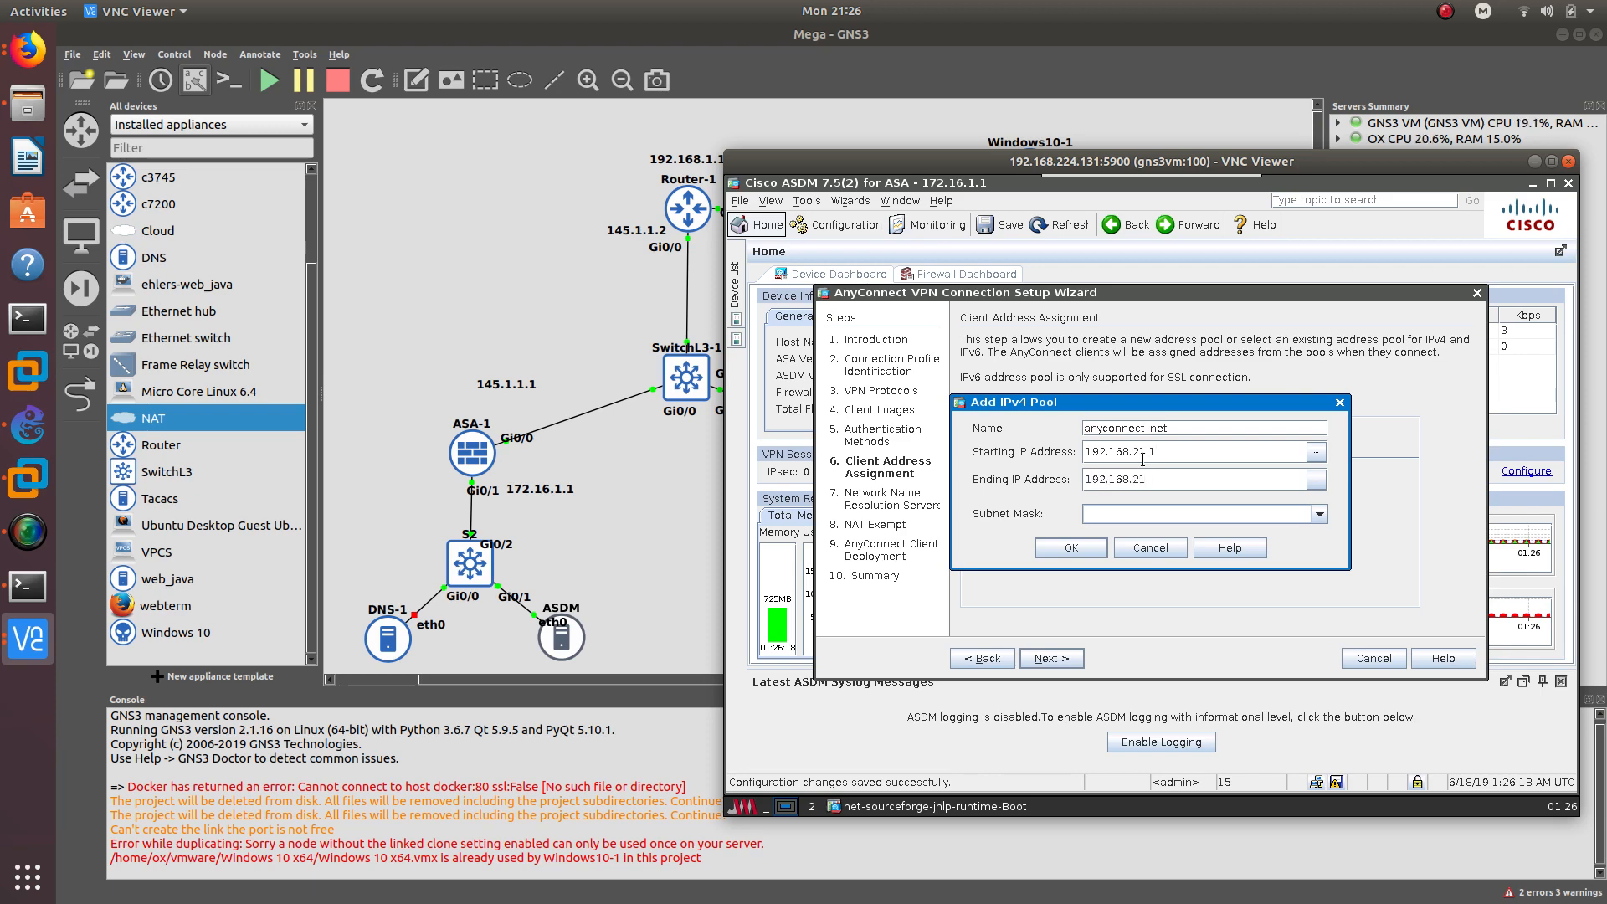
{"action": "type", "text": ".5@CCNADailyTIPS0"}
{"action": "key", "text": "BackSpace"}
{"action": "key", "text": "BackSpace"}
{"action": "key", "text": "BackSpace"}
{"action": "key", "text": "BackSpace"}
{"action": "key", "text": "BackSpace"}
{"action": "key", "text": "BackSpace"}
{"action": "key", "text": "BackSpace"}
{"action": "key", "text": "BackSpace"}
{"action": "key", "text": "BackSpace"}
{"action": "key", "text": "BackSpace"}
{"action": "key", "text": "BackSpace"}
{"action": "key", "text": "BackSpace"}
{"action": "key", "text": "BackSpace"}
{"action": "key", "text": "BackSpace"}
- Set the pool's subnet mask to 255.255.255.0, save it, and advance to DNS servers
{"action": "left_click_drag", "start_coordinate": [1161, 162], "coordinate": [1162, 296]}
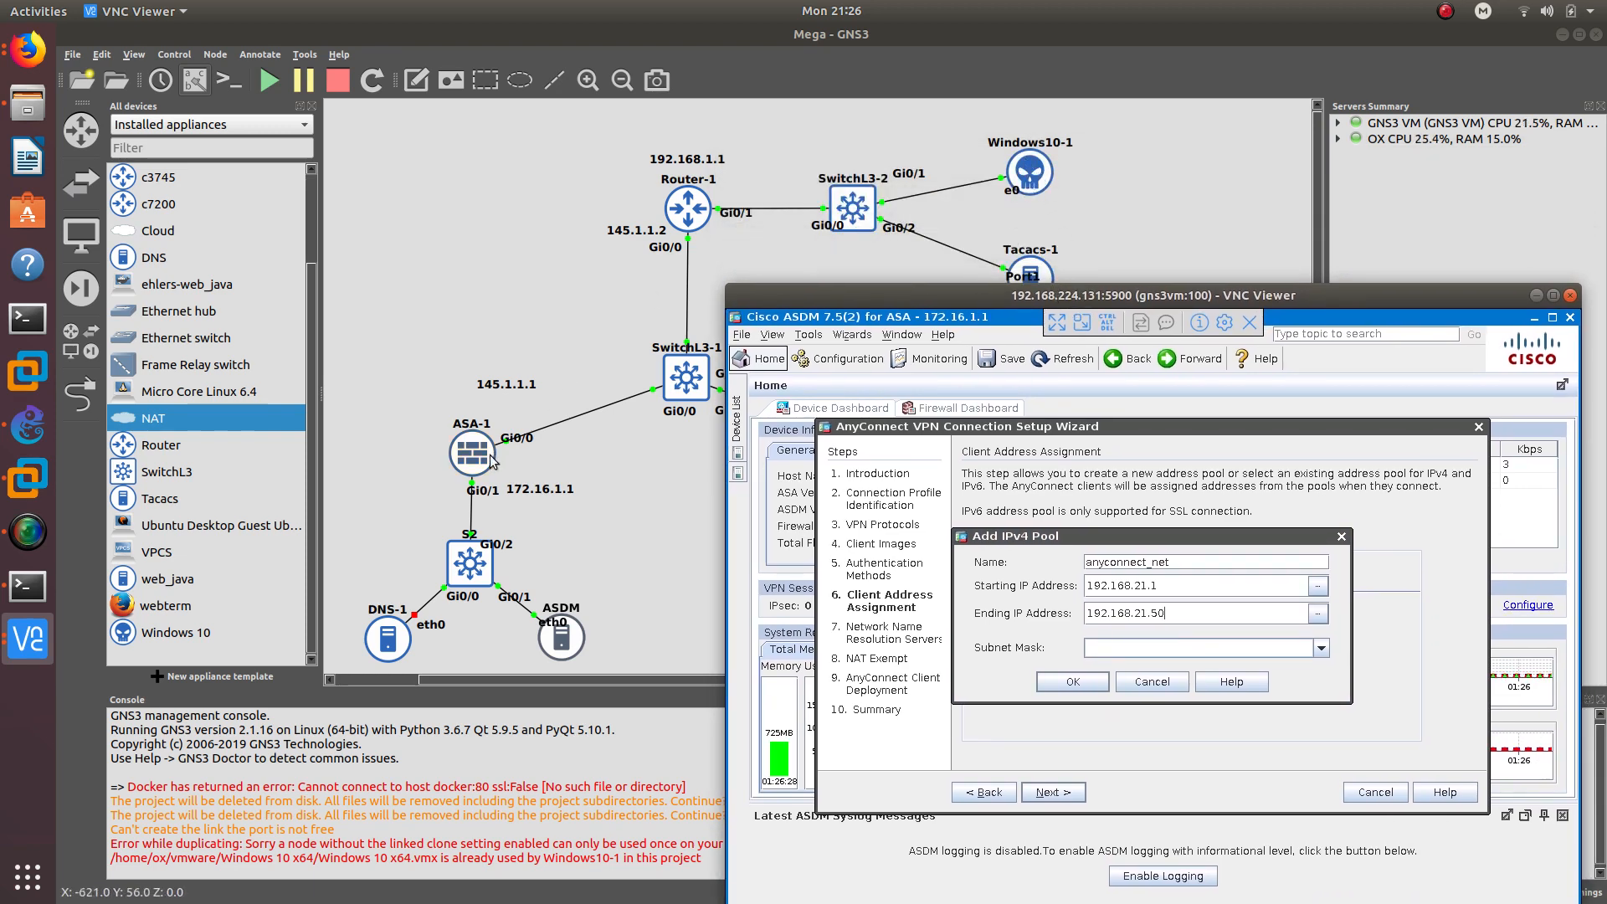
{"action": "left_click", "coordinate": [1156, 614]}
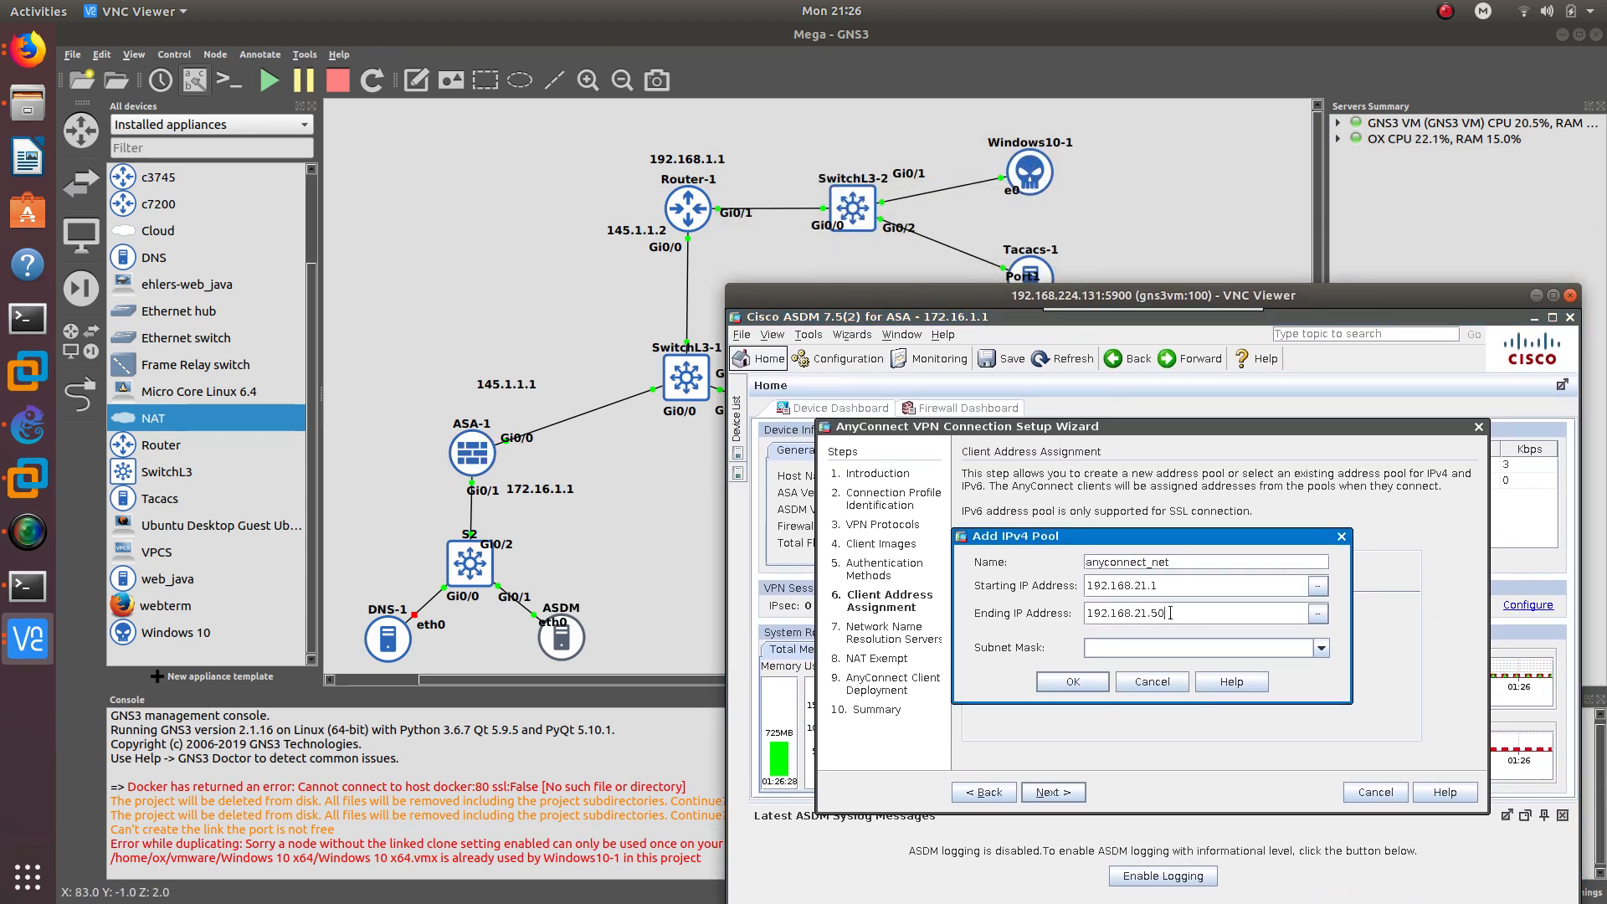
{"action": "left_click", "coordinate": [1149, 650]}
{"action": "left_click", "coordinate": [1326, 646]}
{"action": "left_click", "coordinate": [1198, 671]}
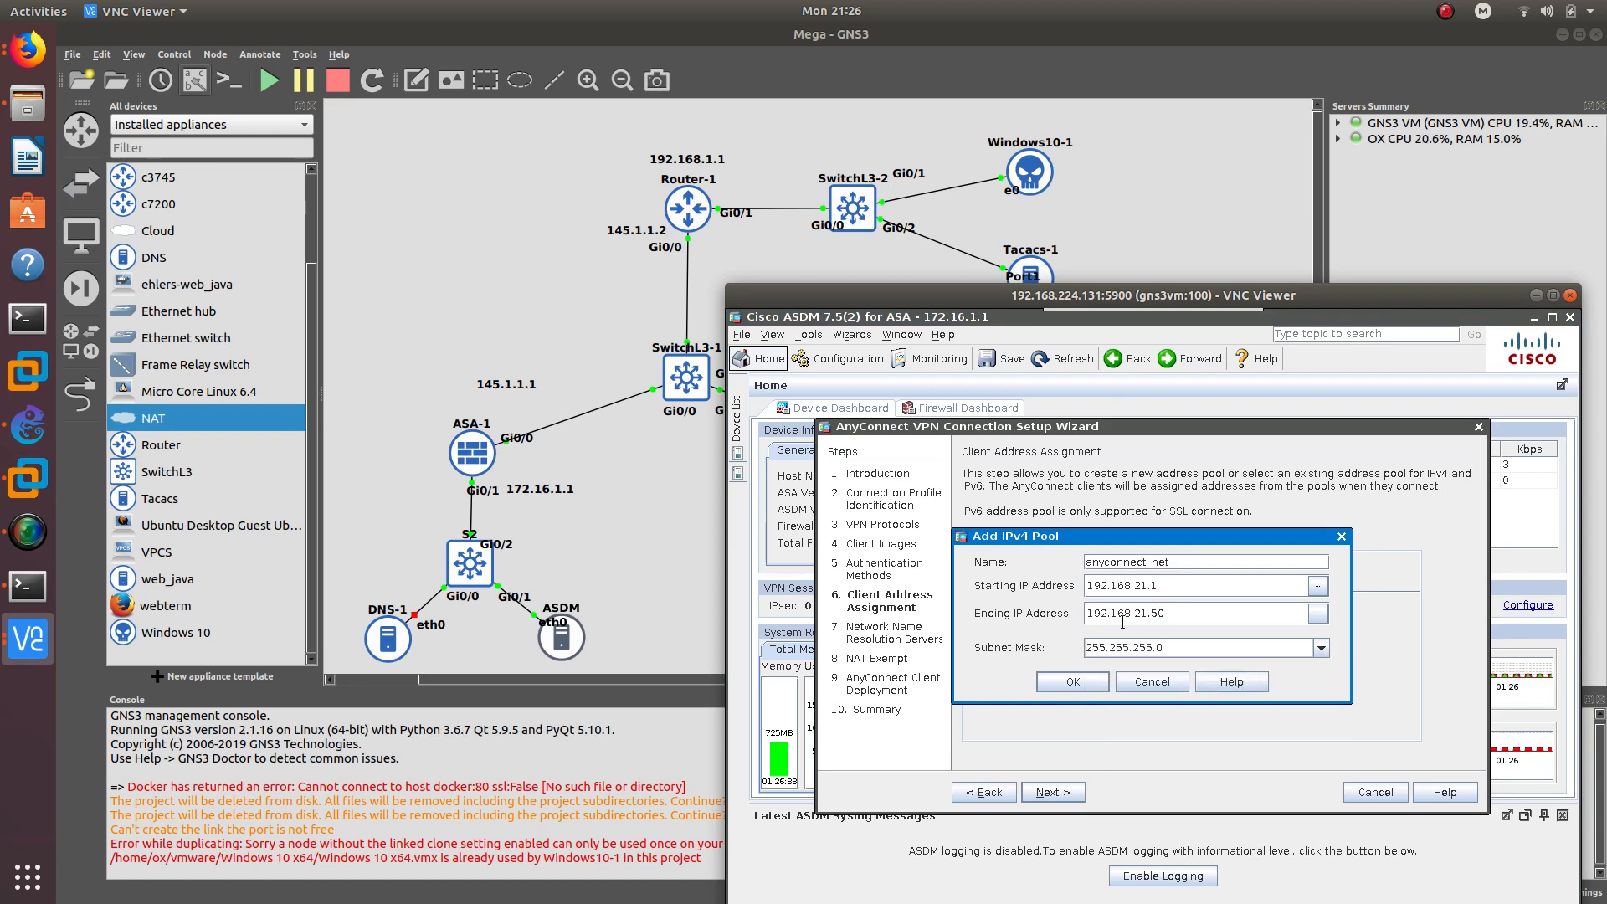
{"action": "left_click", "coordinate": [1074, 681]}
{"action": "left_click", "coordinate": [1053, 794]}
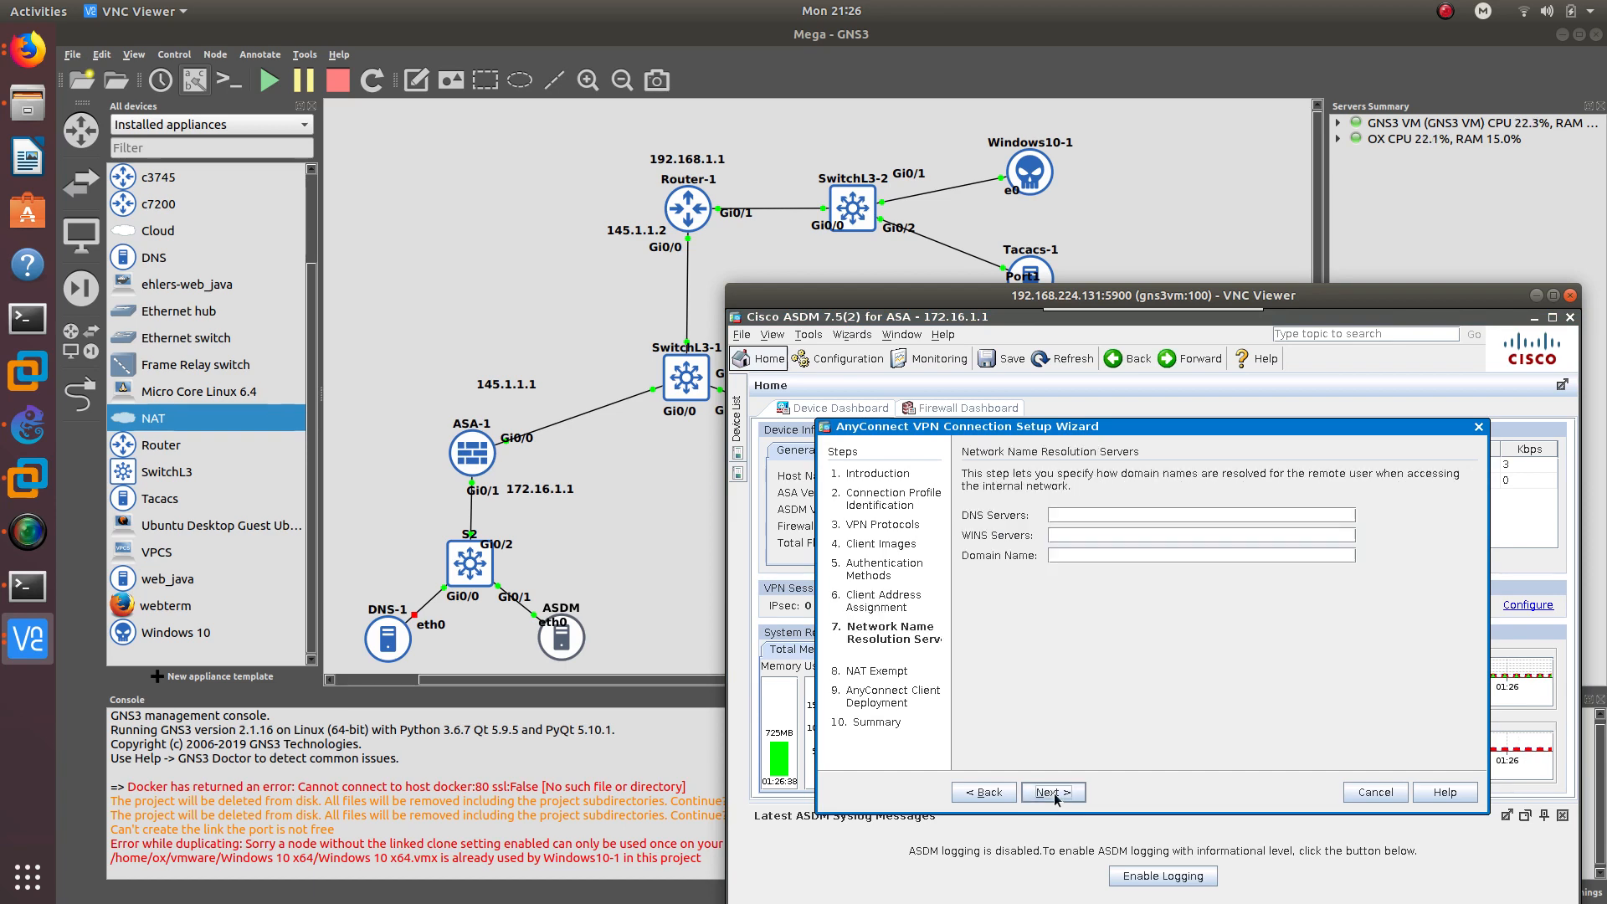
- Skip DNS servers and exempt VPN traffic from NAT with inside interface inside and local network any4
{"action": "left_click", "coordinate": [1074, 514]}
{"action": "left_click", "coordinate": [1054, 797]}
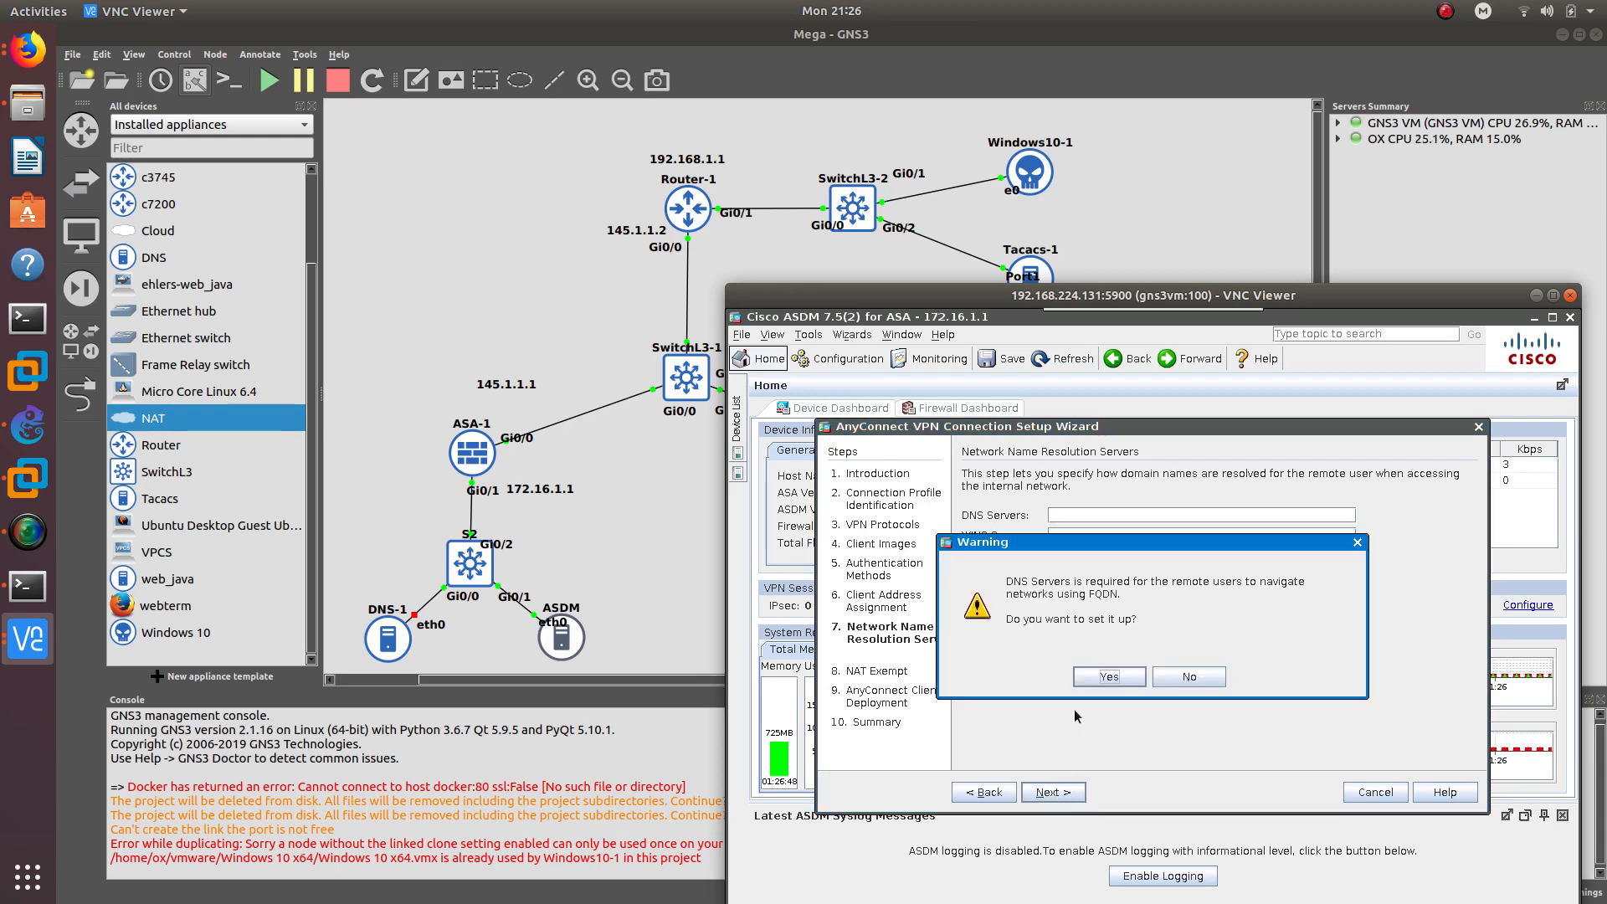
{"action": "left_click", "coordinate": [1206, 683]}
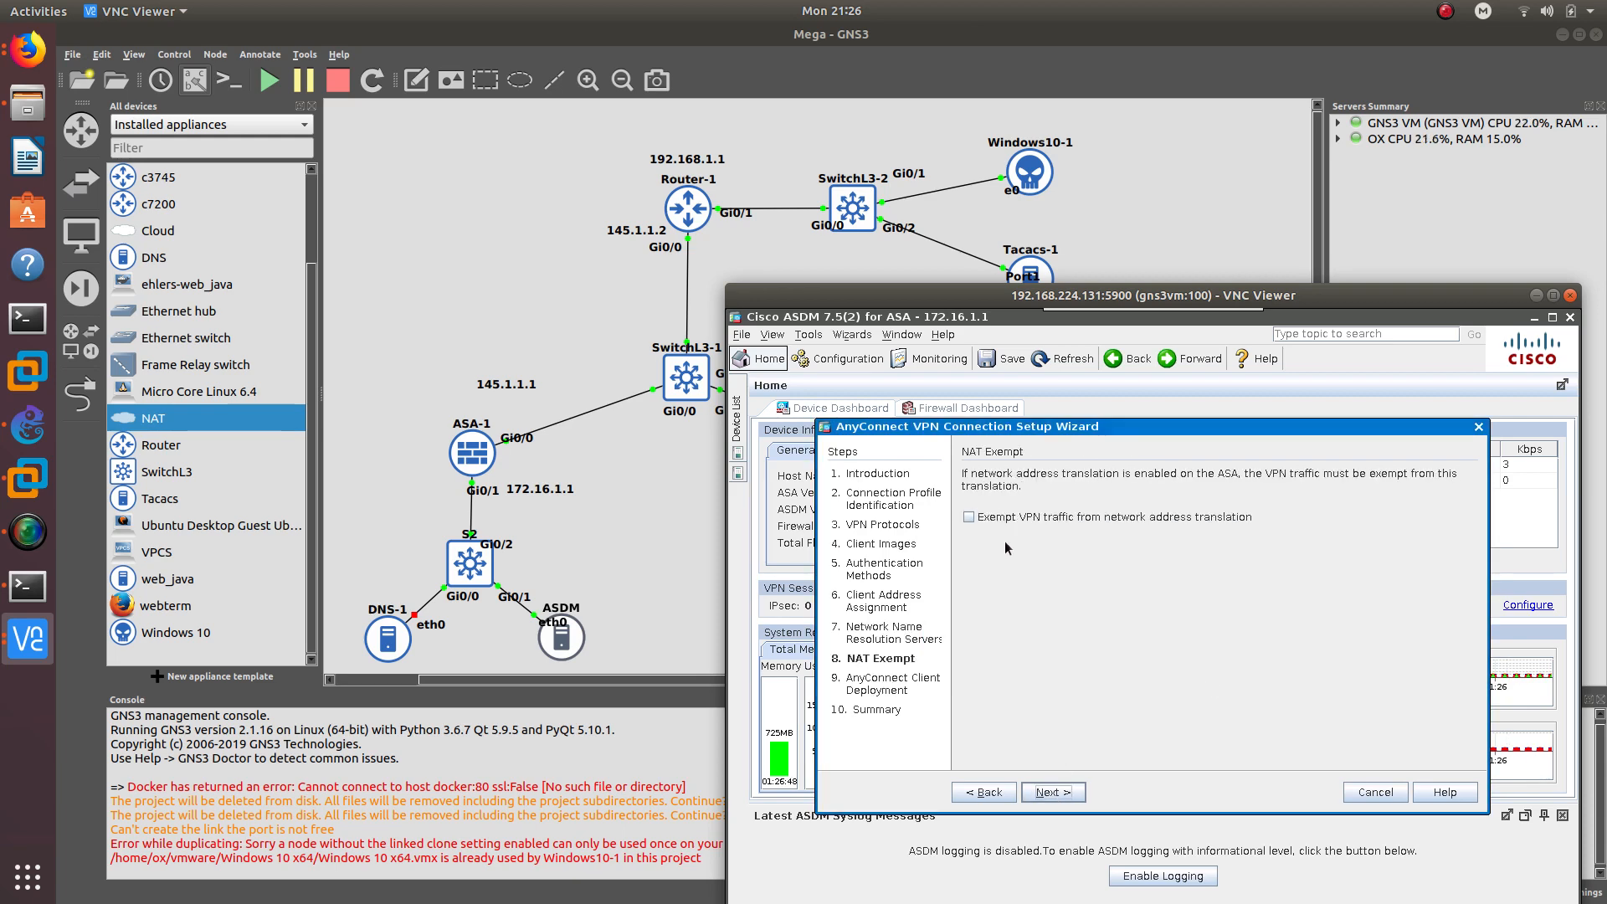
{"action": "left_click", "coordinate": [968, 516]}
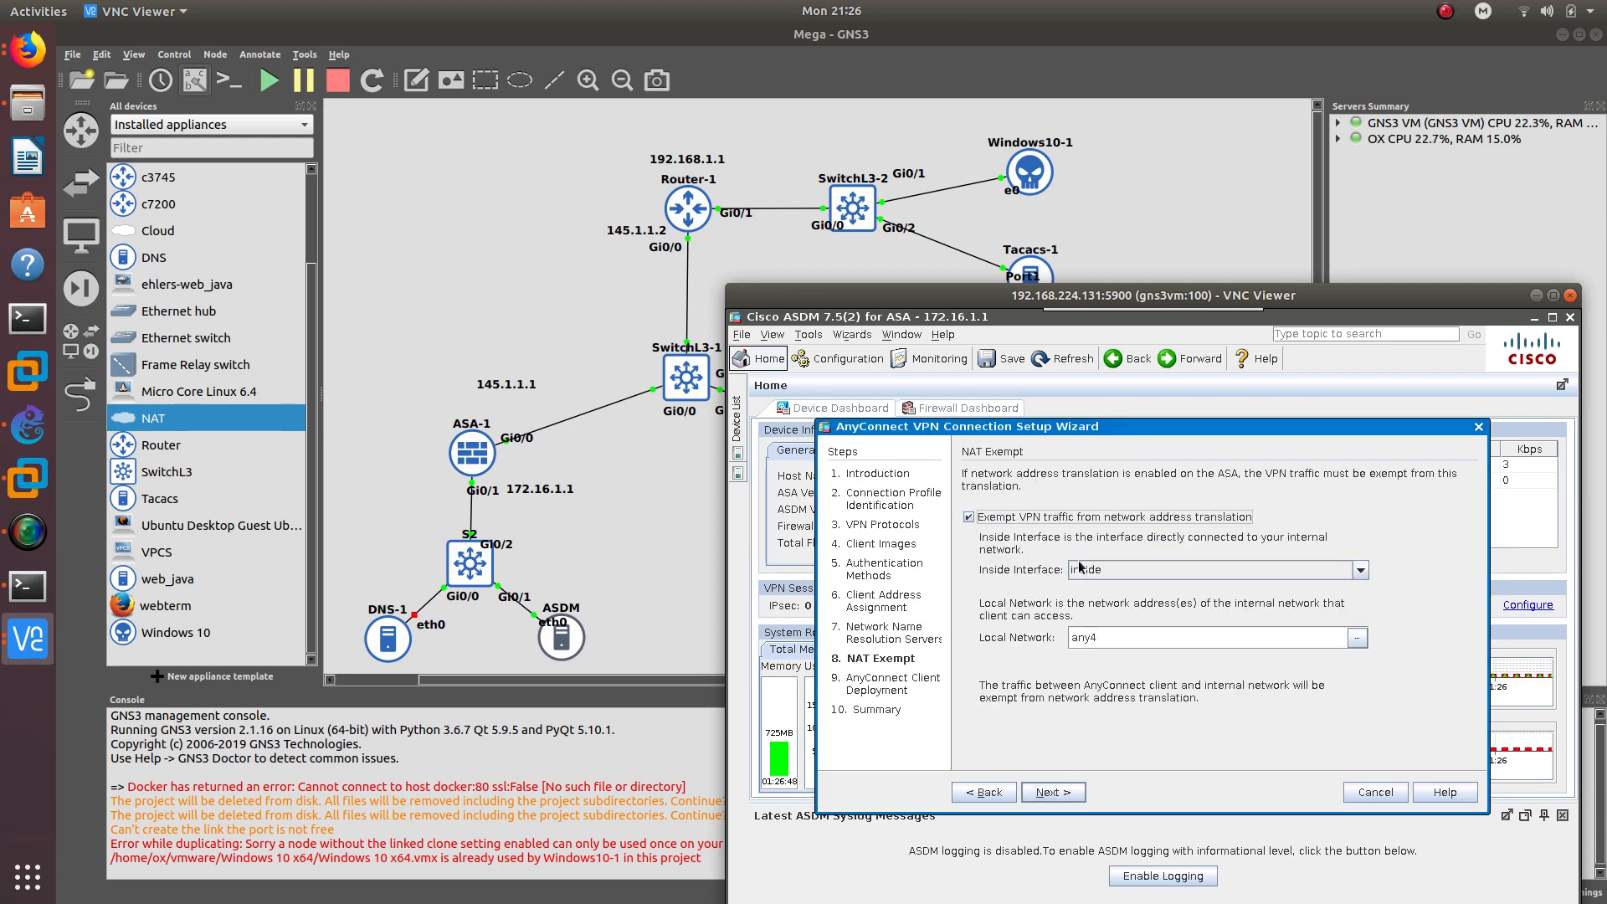
{"action": "left_click", "coordinate": [1124, 574]}
{"action": "left_click", "coordinate": [1123, 576]}
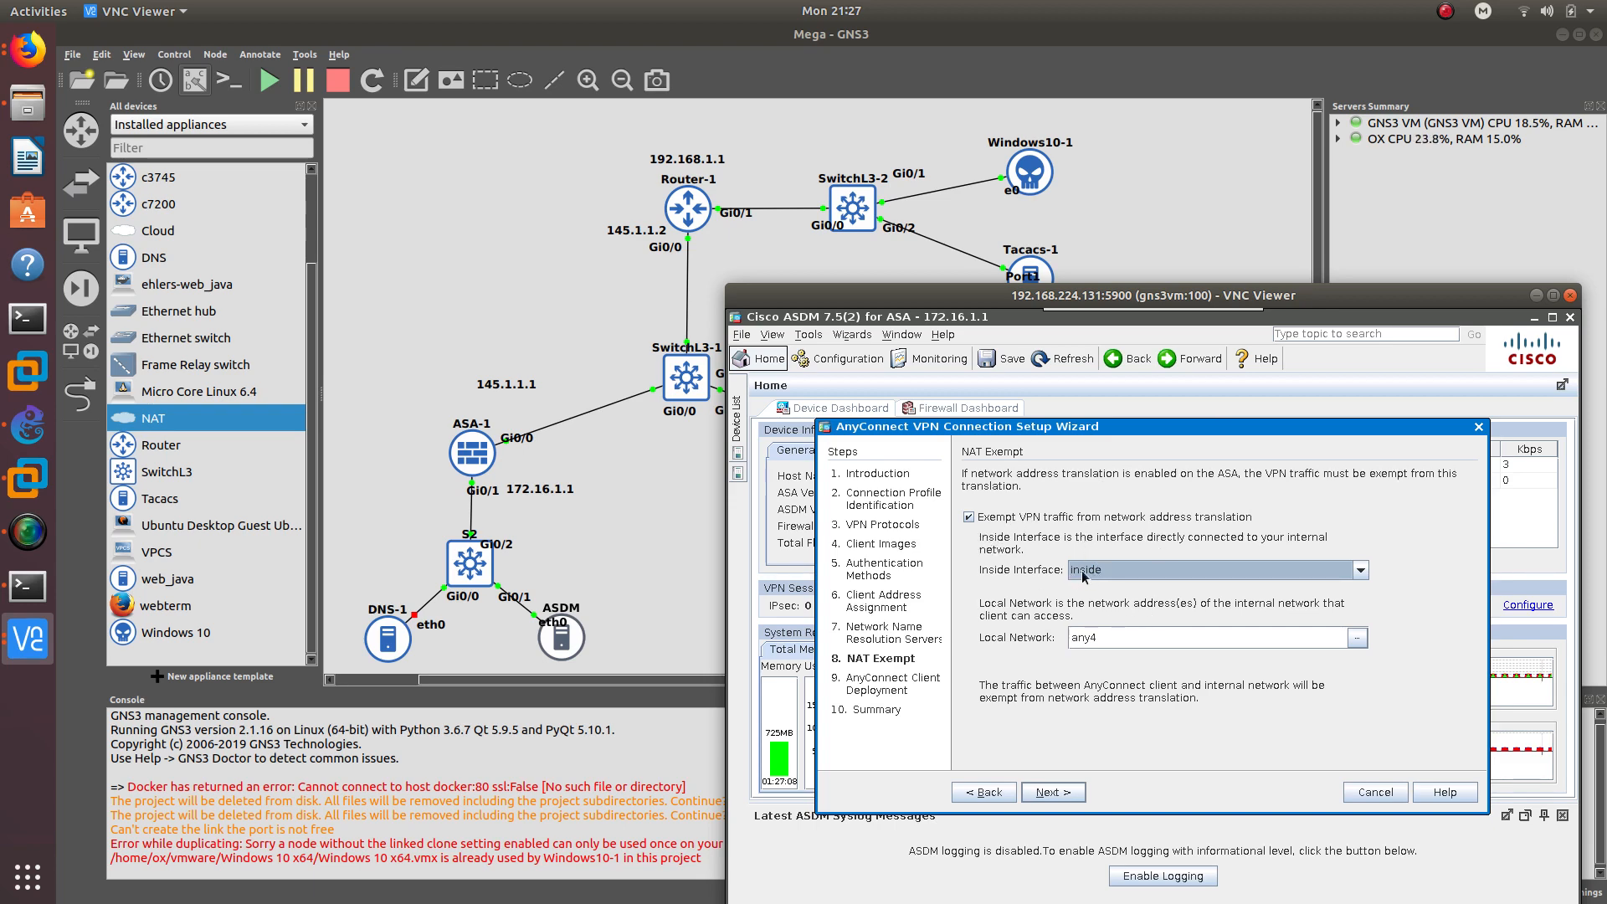
{"action": "left_click_drag", "start_coordinate": [1092, 643], "coordinate": [1050, 639]}
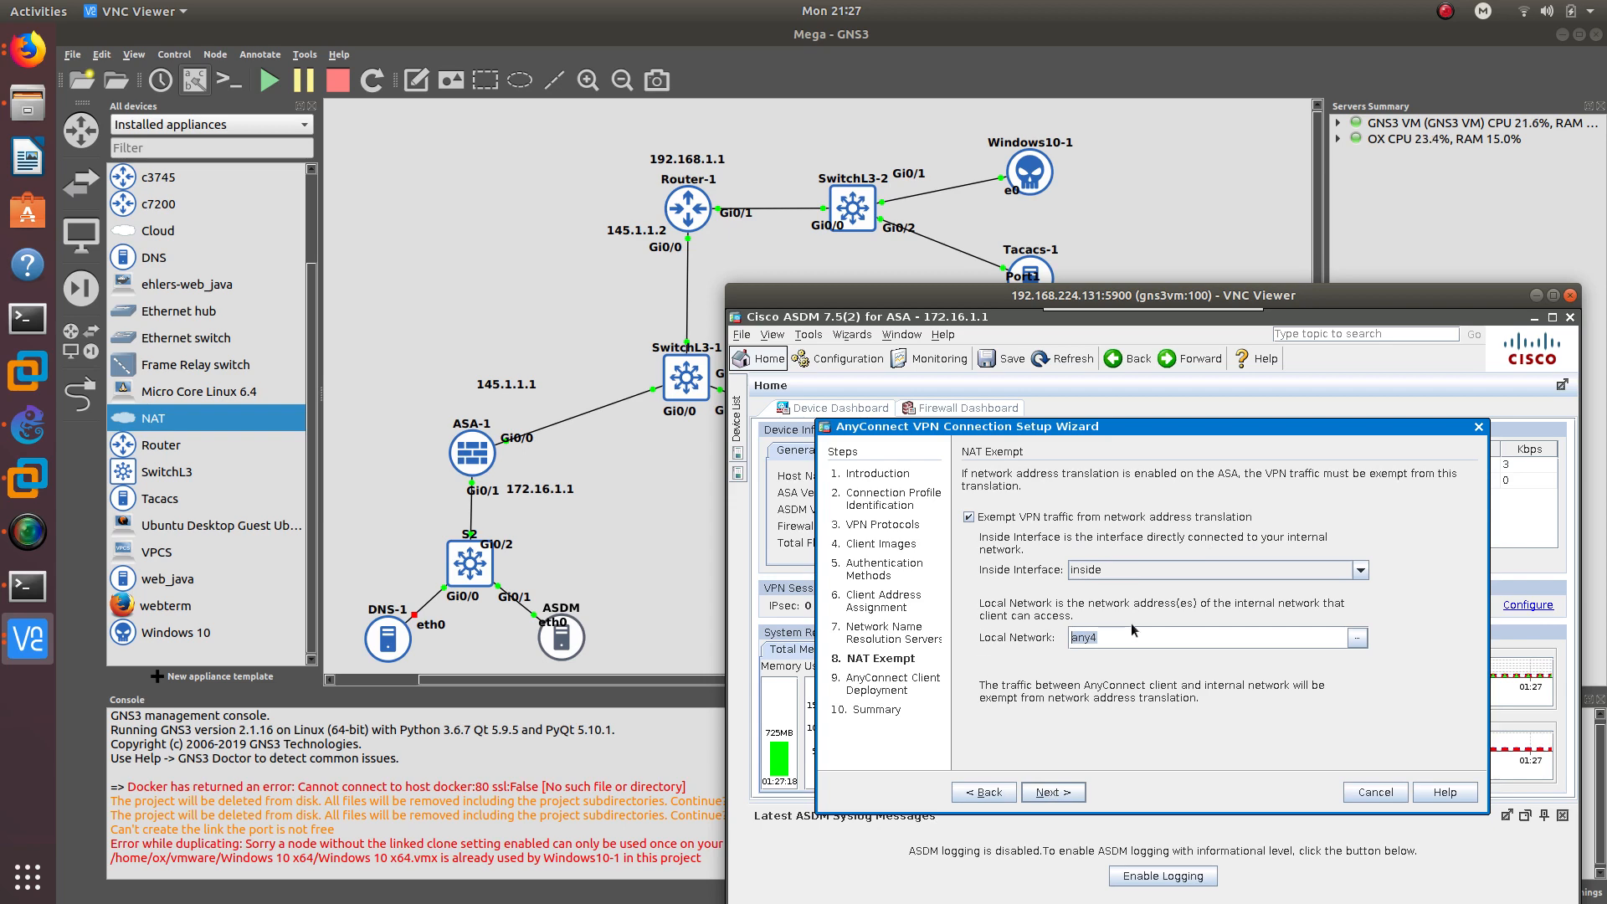
{"action": "left_click_drag", "start_coordinate": [1078, 420], "coordinate": [1122, 371]}
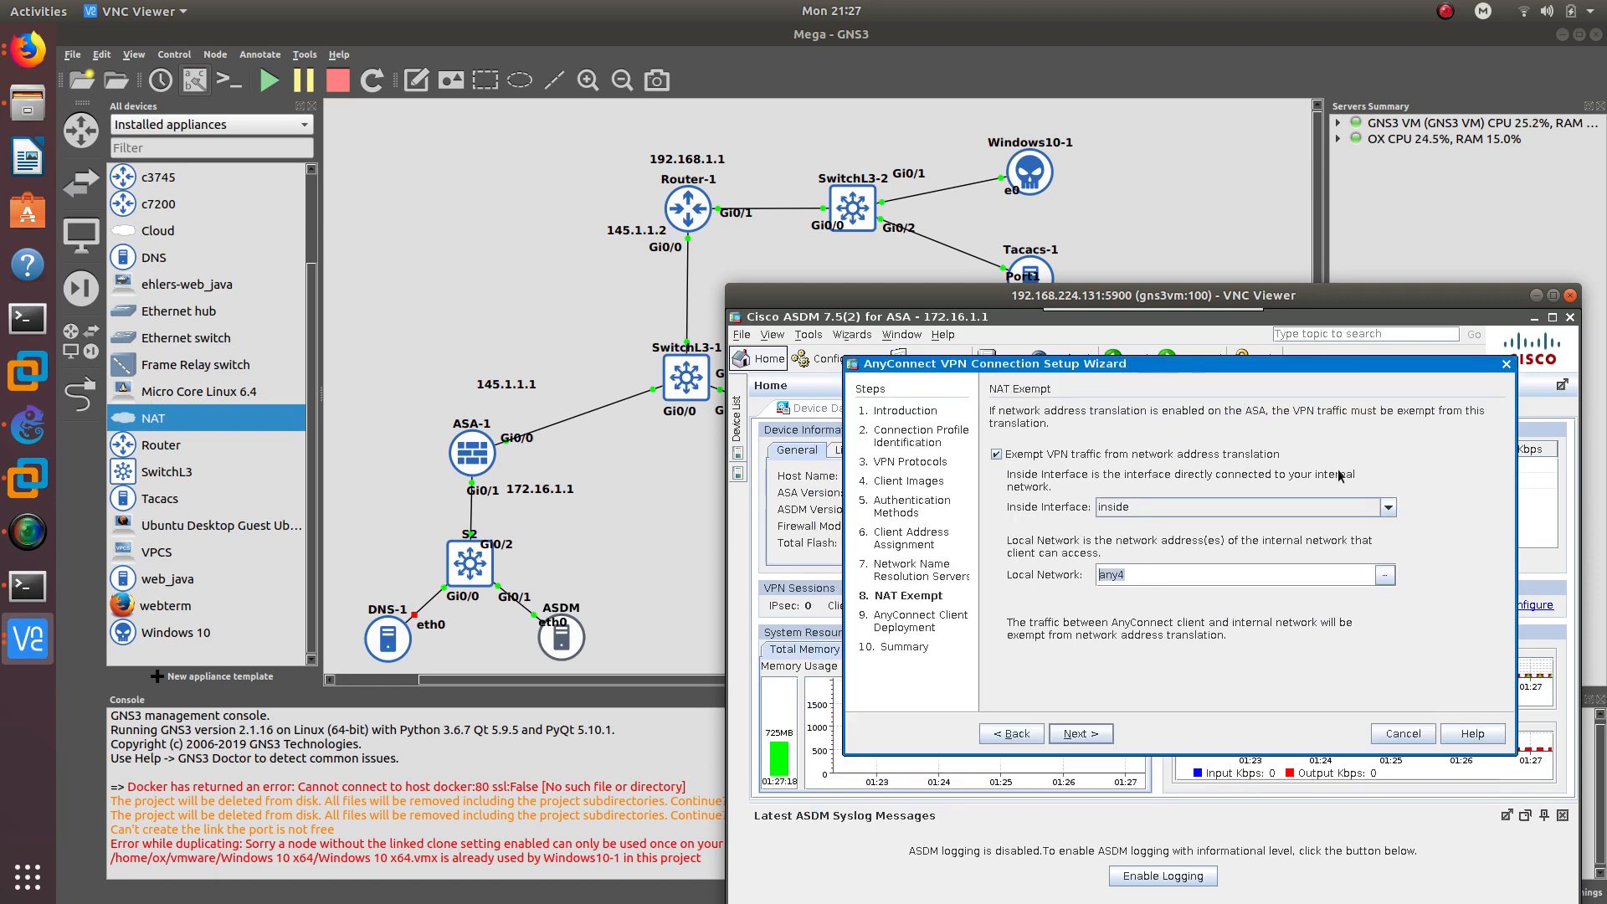
- Finish the AnyConnect wizard through deployment and summary to apply the configuration
{"action": "left_click", "coordinate": [1070, 735]}
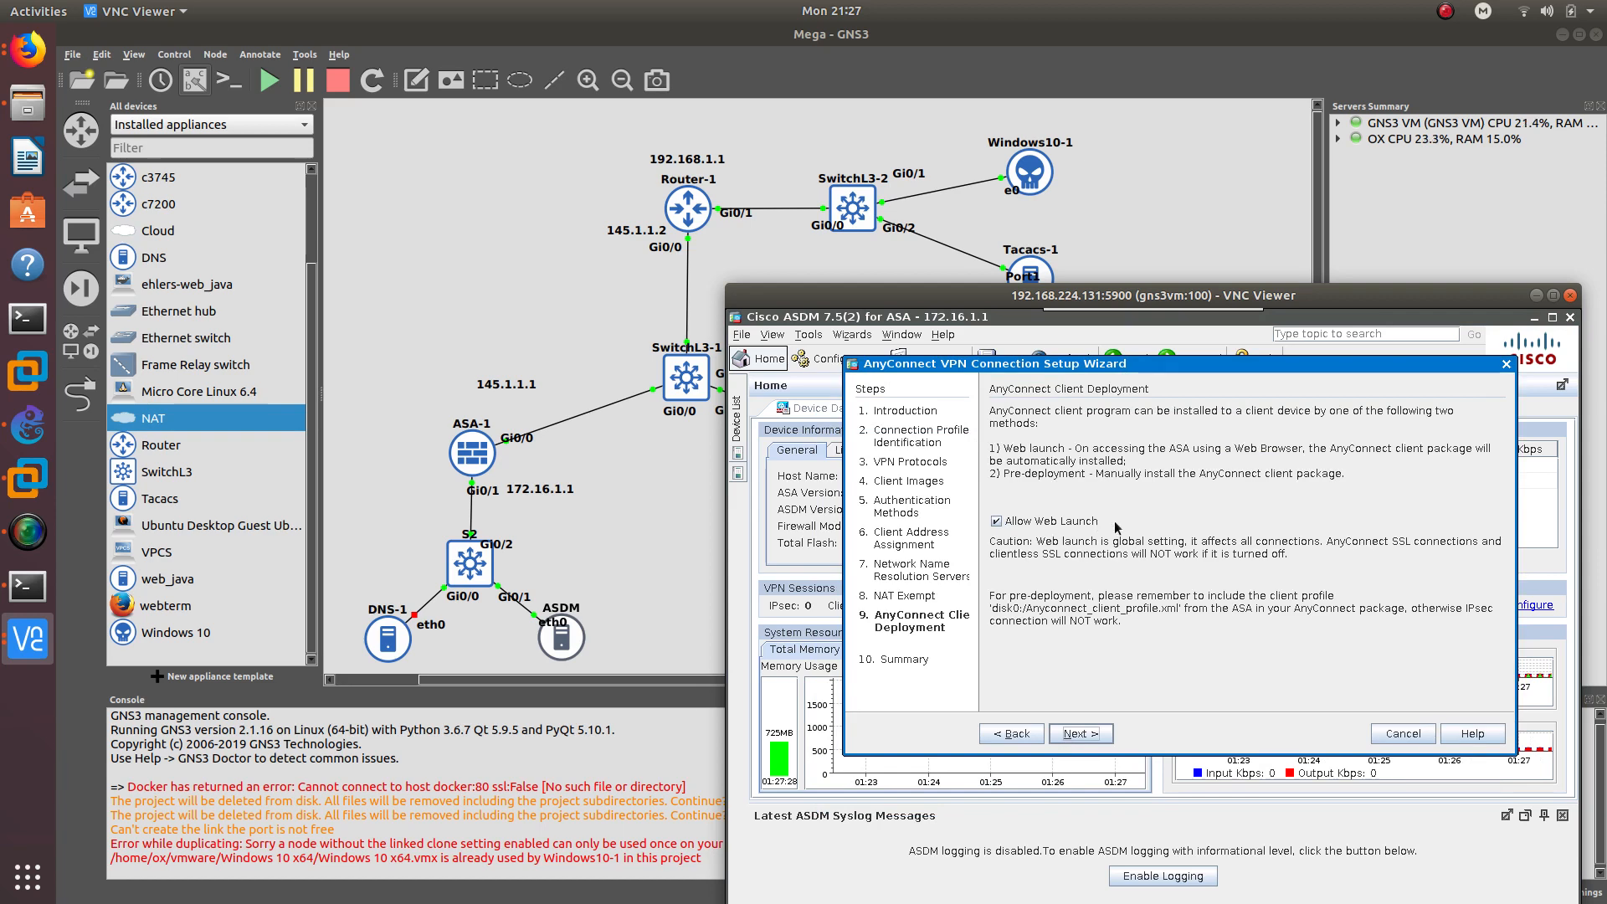
{"action": "left_click", "coordinate": [1100, 737]}
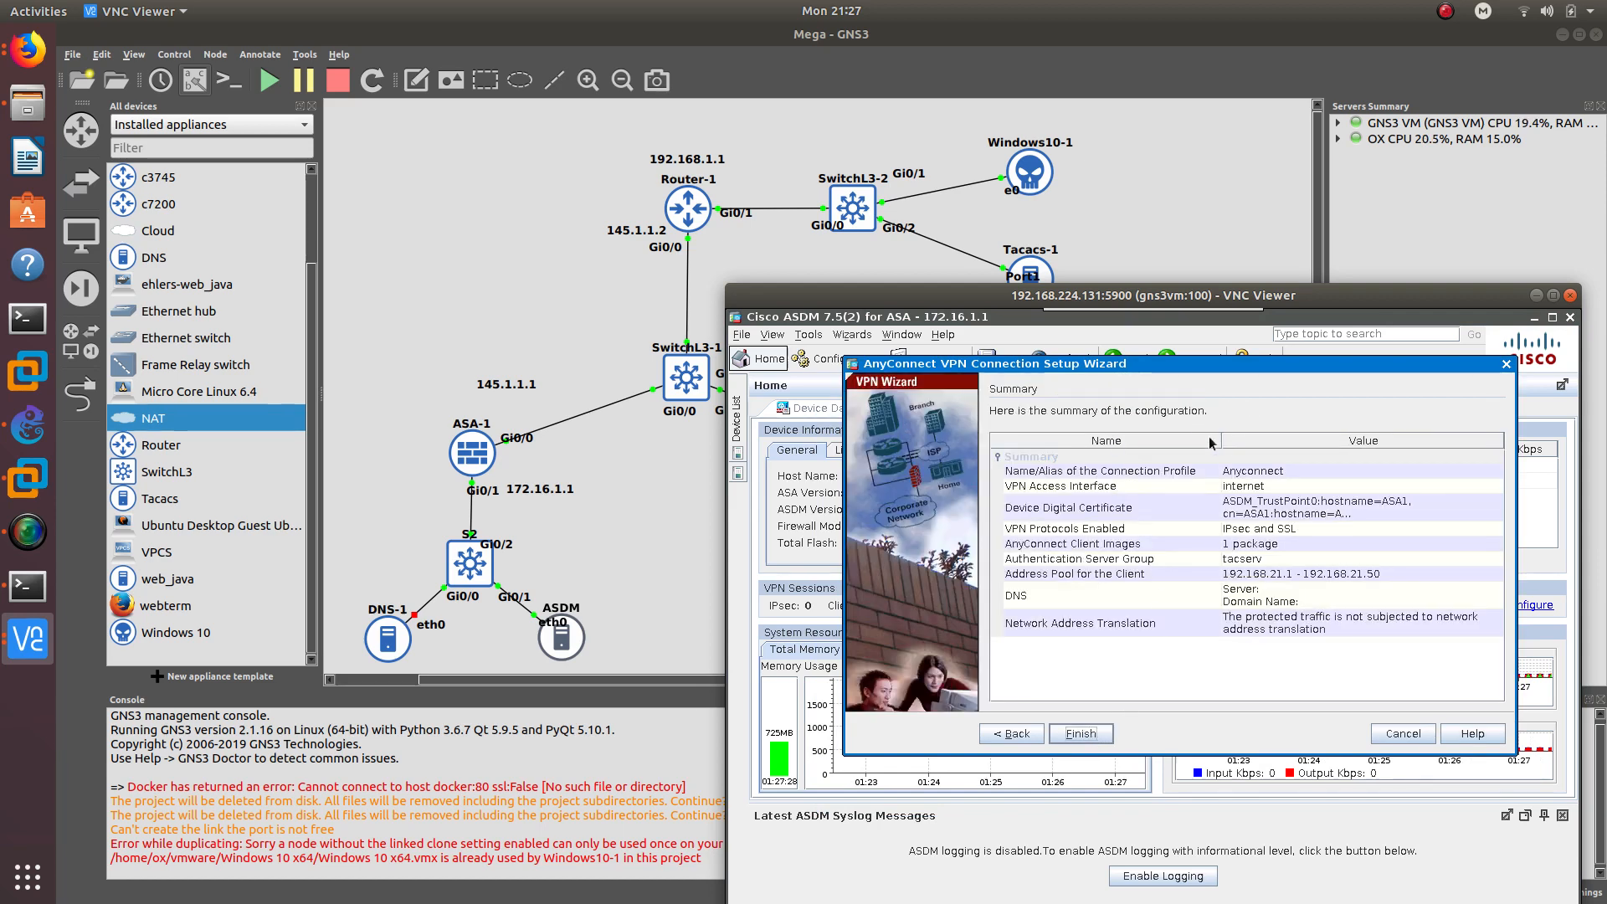
{"action": "left_click", "coordinate": [1105, 742]}
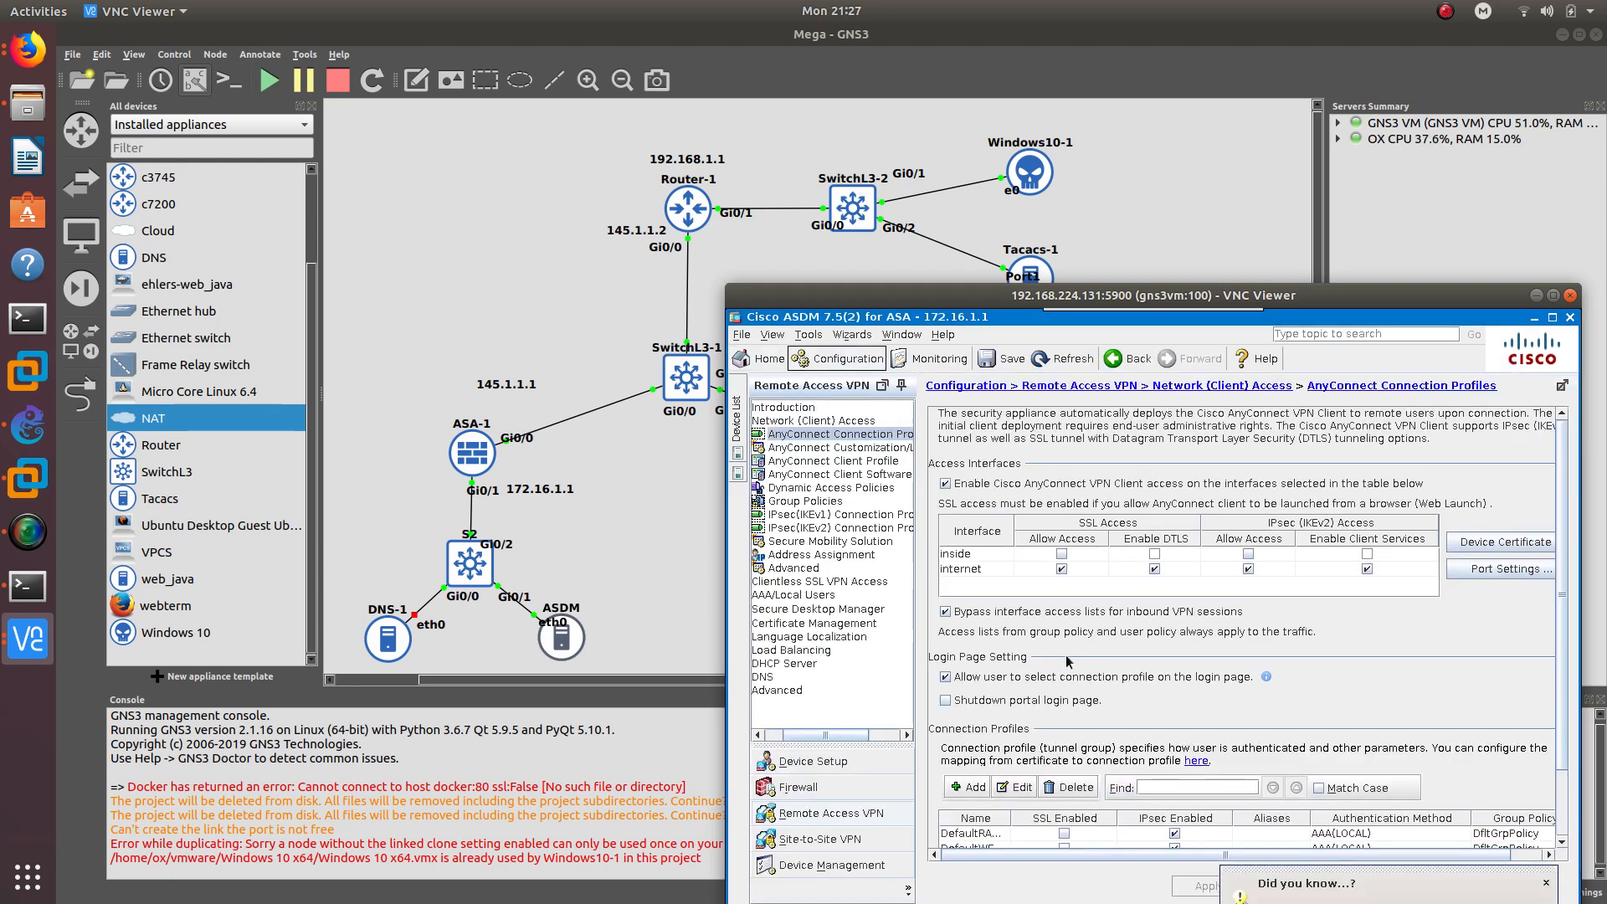
- Save the ASA running configuration to flash, then bring up the ASA-1 console
{"action": "left_click_drag", "start_coordinate": [1157, 299], "coordinate": [1043, 145]}
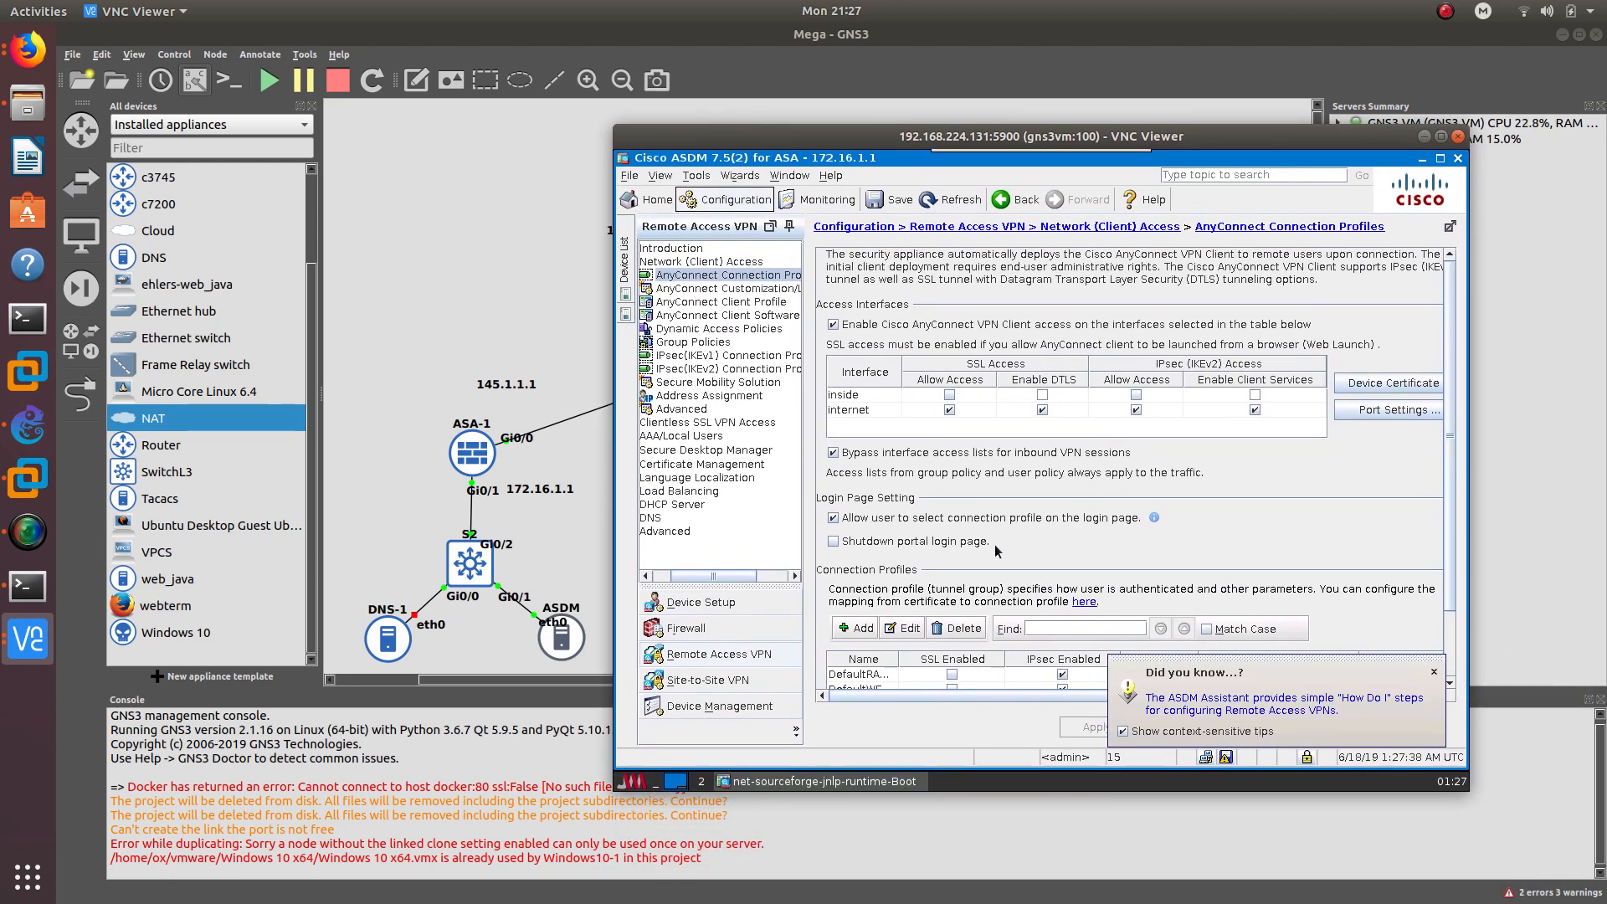
{"action": "scroll", "coordinate": [997, 550], "scroll_direction": "down", "scroll_amount": 3}
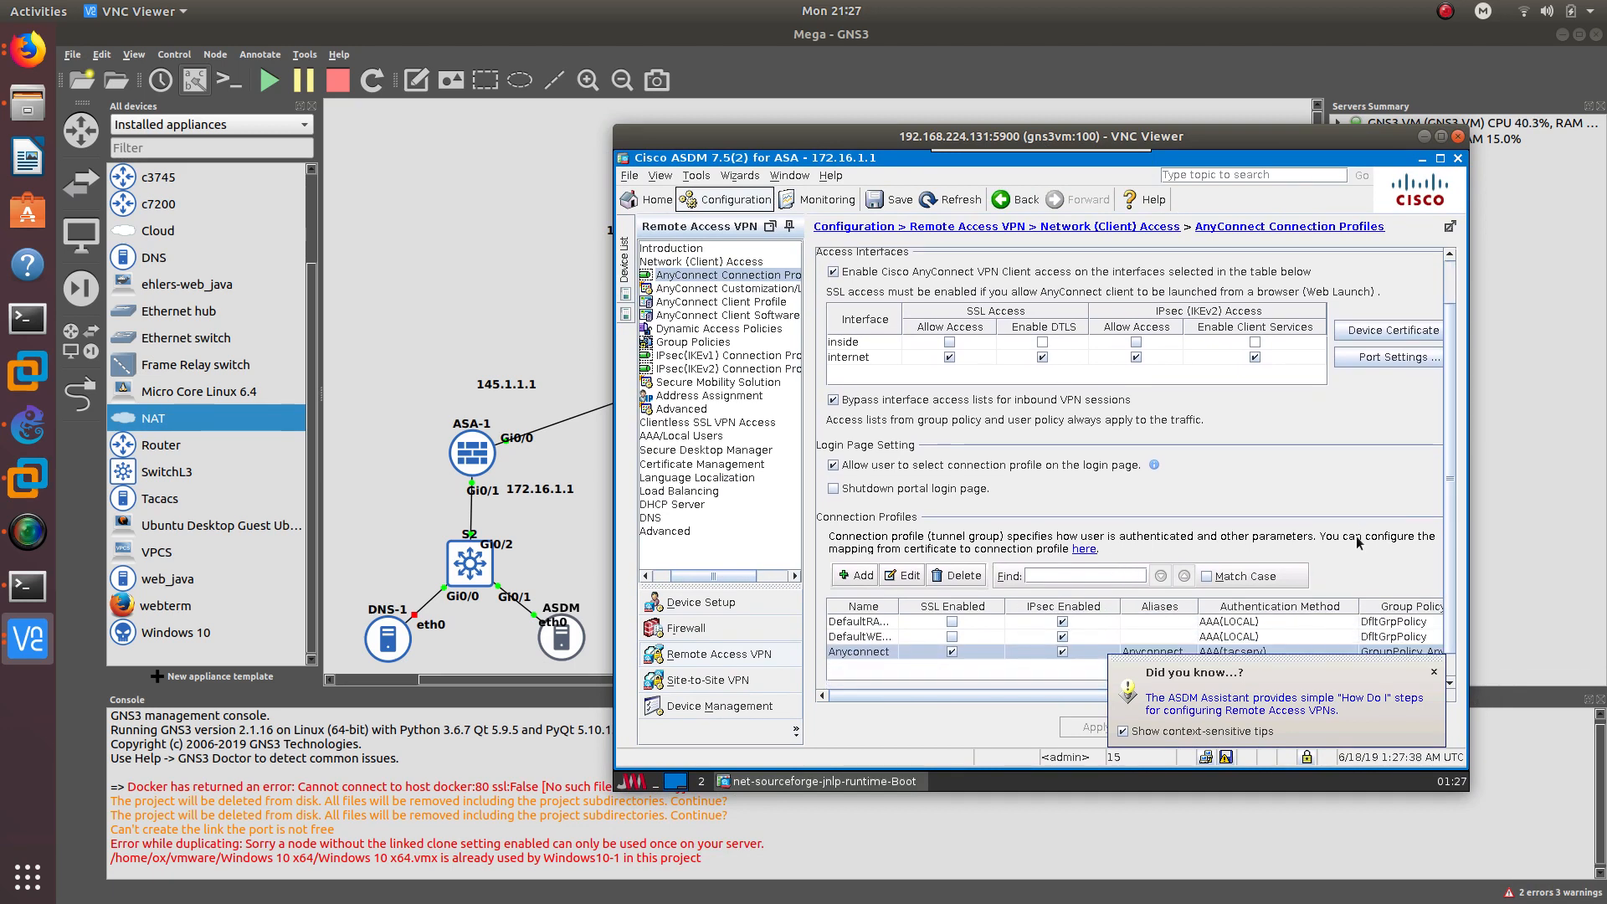
{"action": "left_click", "coordinate": [1435, 672]}
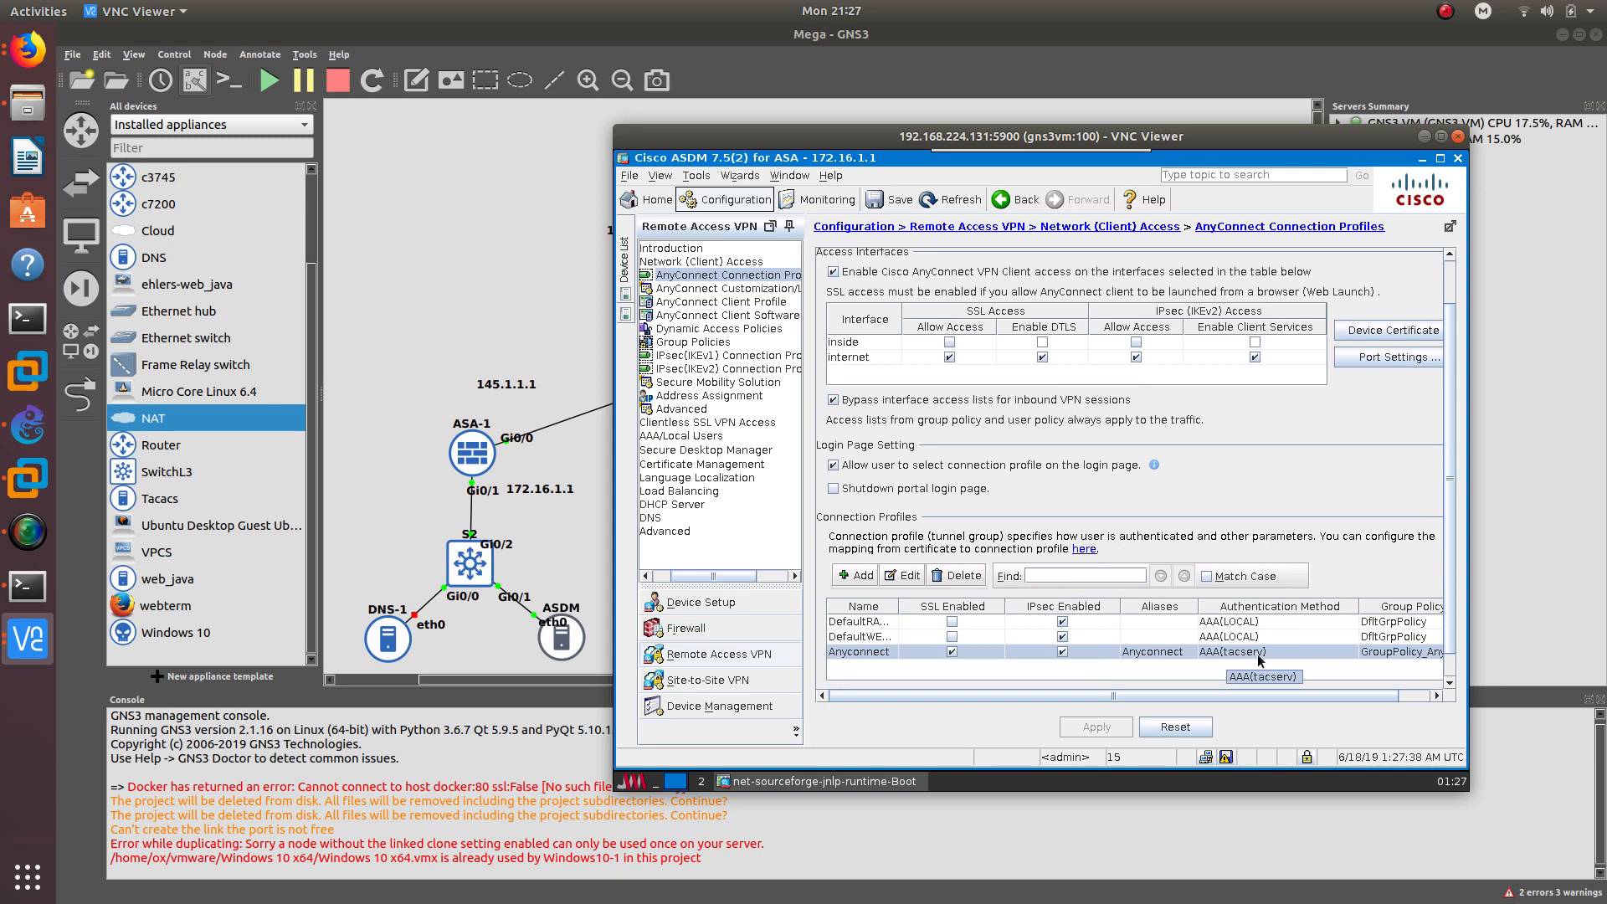
{"action": "left_click", "coordinate": [1226, 758]}
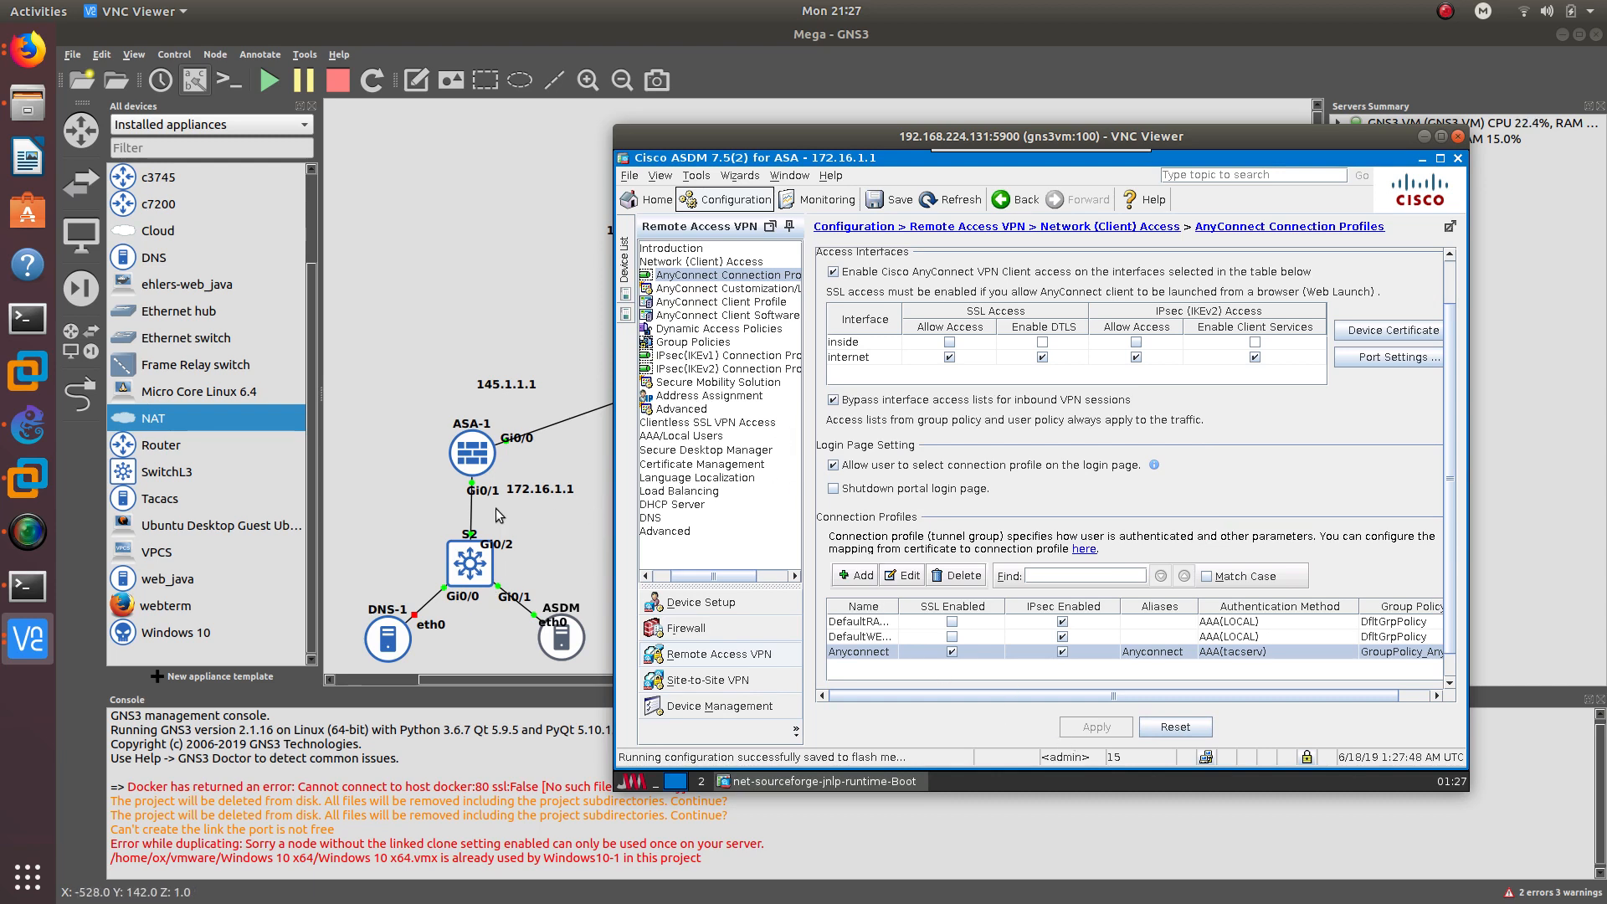
{"action": "left_click", "coordinate": [28, 586]}
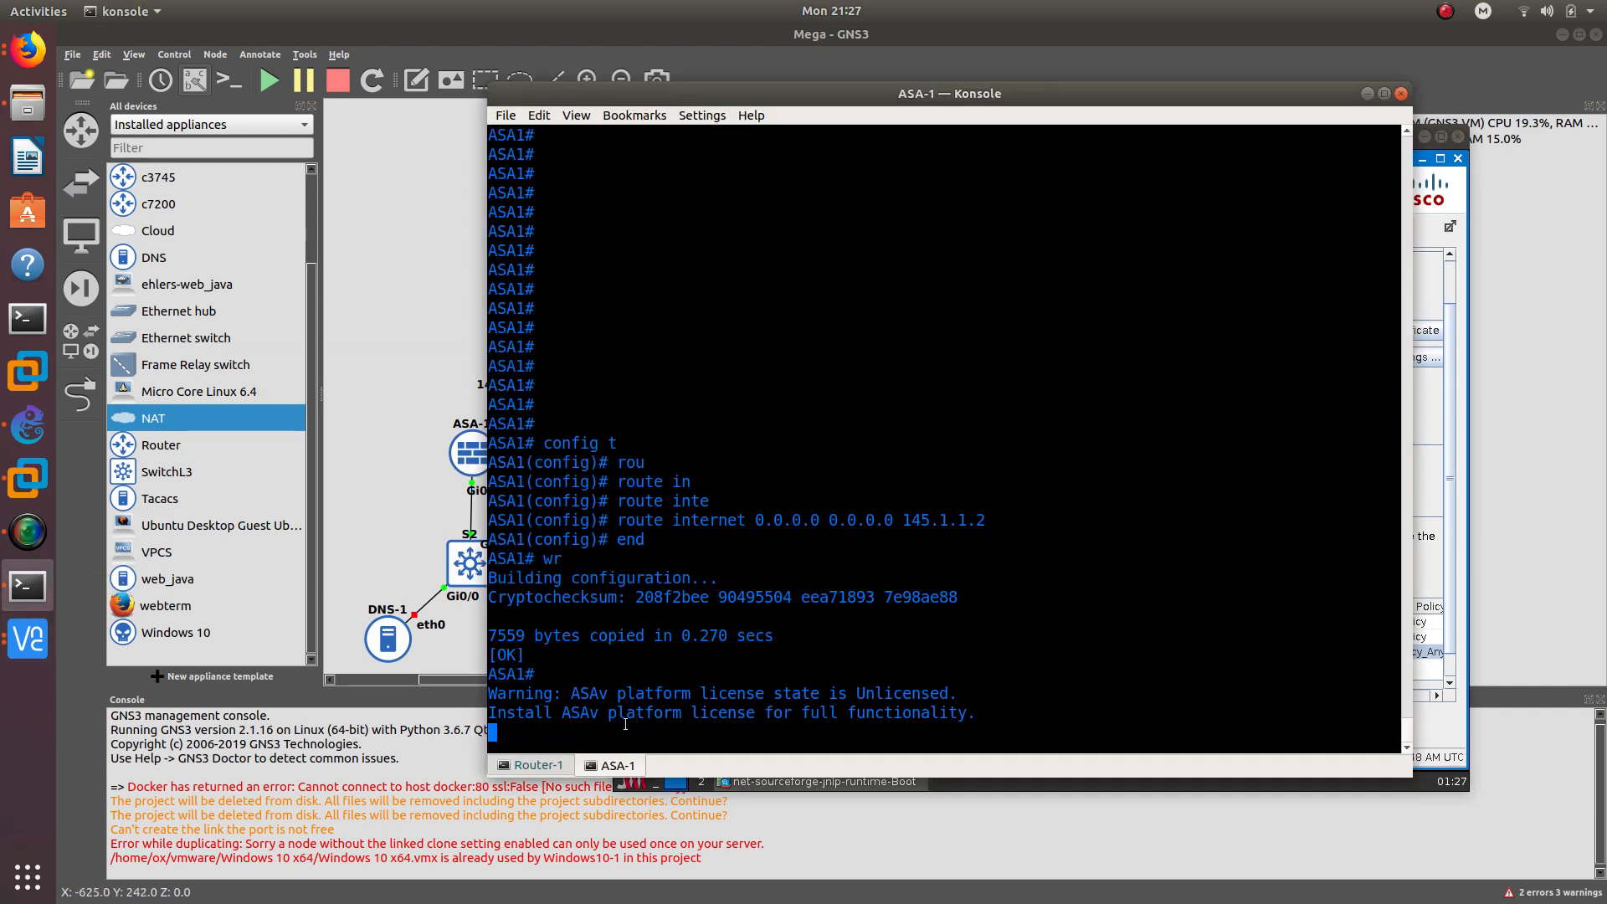
- Ping 192.168.1.3 from ASA1 with 100 percent success, then return to the GNS3 topology
{"action": "key", "text": "Return"}
{"action": "key", "text": "Return"}
{"action": "key", "text": "Return"}
{"action": "key", "text": "Return"}
{"action": "key", "text": "Return"}
{"action": "key", "text": "Return"}
{"action": "key", "text": "Return"}
{"action": "key", "text": "Return"}
{"action": "key", "text": "Return"}
{"action": "key", "text": "Return"}
{"action": "key", "text": "Return"}
{"action": "key", "text": "Return"}
{"action": "key", "text": "Return"}
{"action": "key", "text": "Return"}
{"action": "key", "text": "Return"}
{"action": "key", "text": "Return"}
{"action": "key", "text": "Return"}
{"action": "key", "text": "Return"}
{"action": "key", "text": "Return"}
{"action": "key", "text": "Return"}
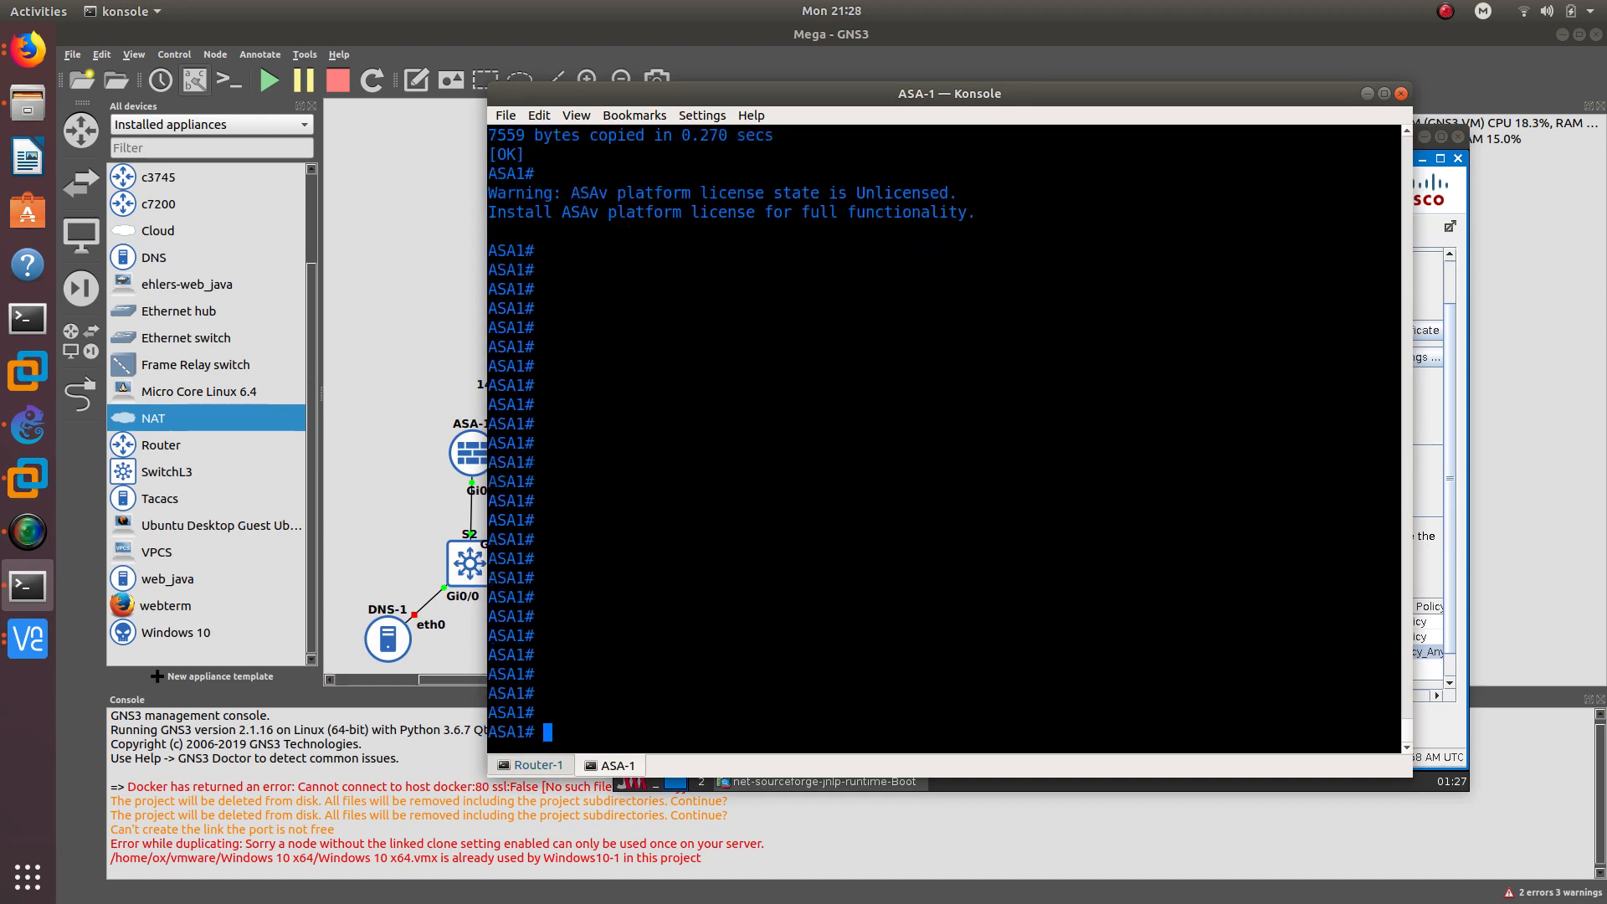
{"action": "type", "text": "ping "}
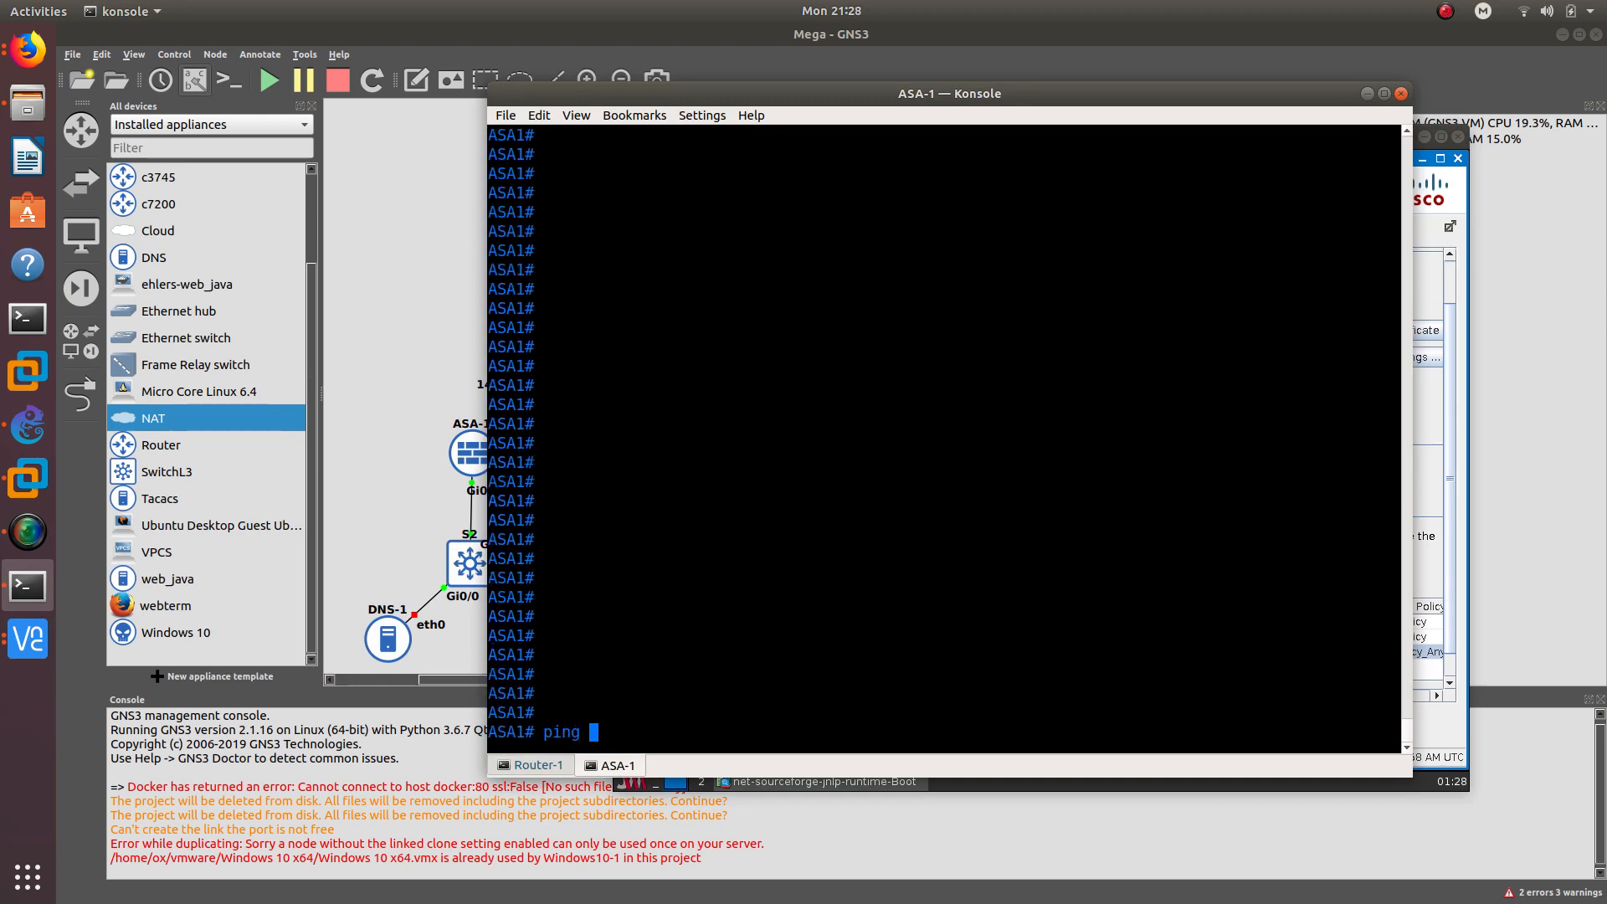
{"action": "type", "text": "192.168.1.3"}
{"action": "key", "text": "Return"}
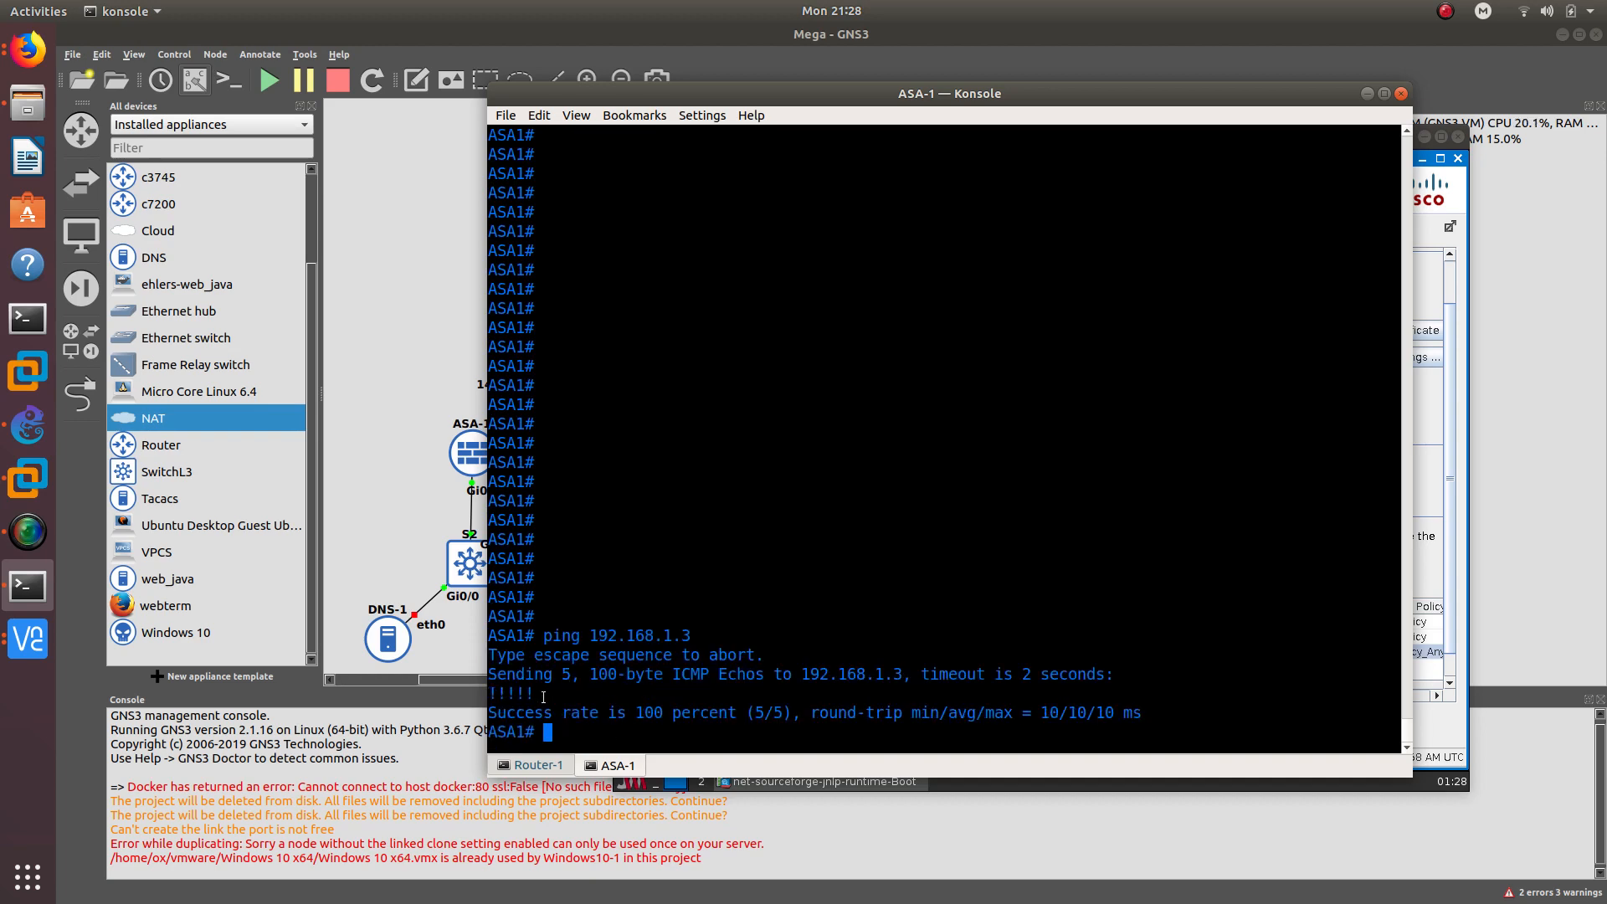
{"action": "left_click_drag", "start_coordinate": [544, 697], "coordinate": [470, 683]}
{"action": "left_click_drag", "start_coordinate": [942, 93], "coordinate": [1091, 194]}
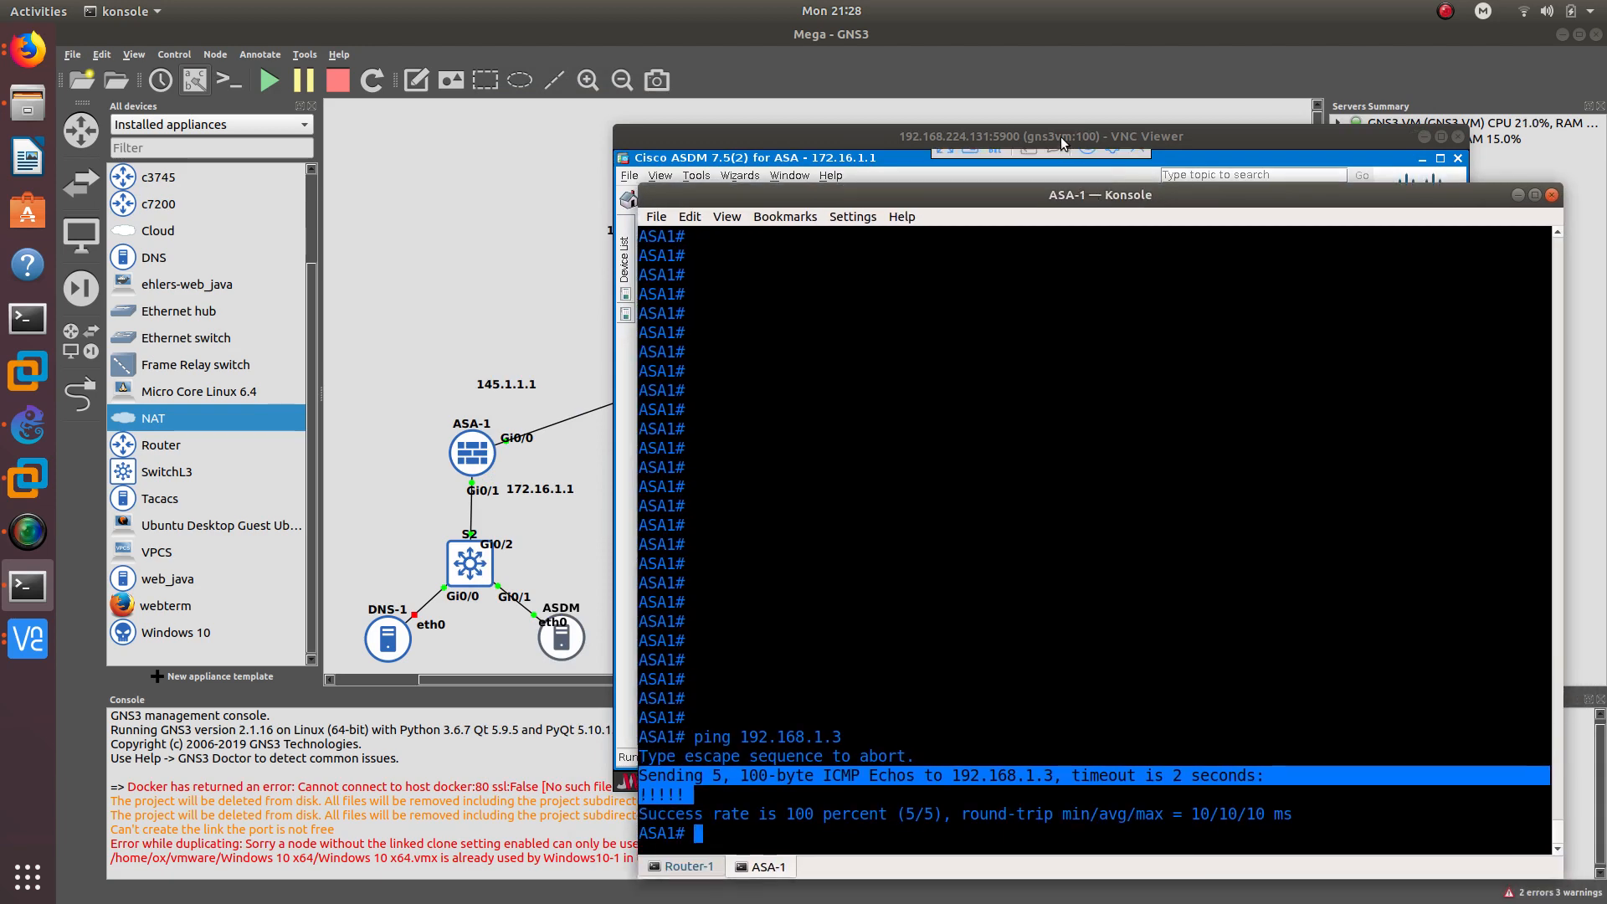
{"action": "left_click_drag", "start_coordinate": [1061, 137], "coordinate": [1123, 211]}
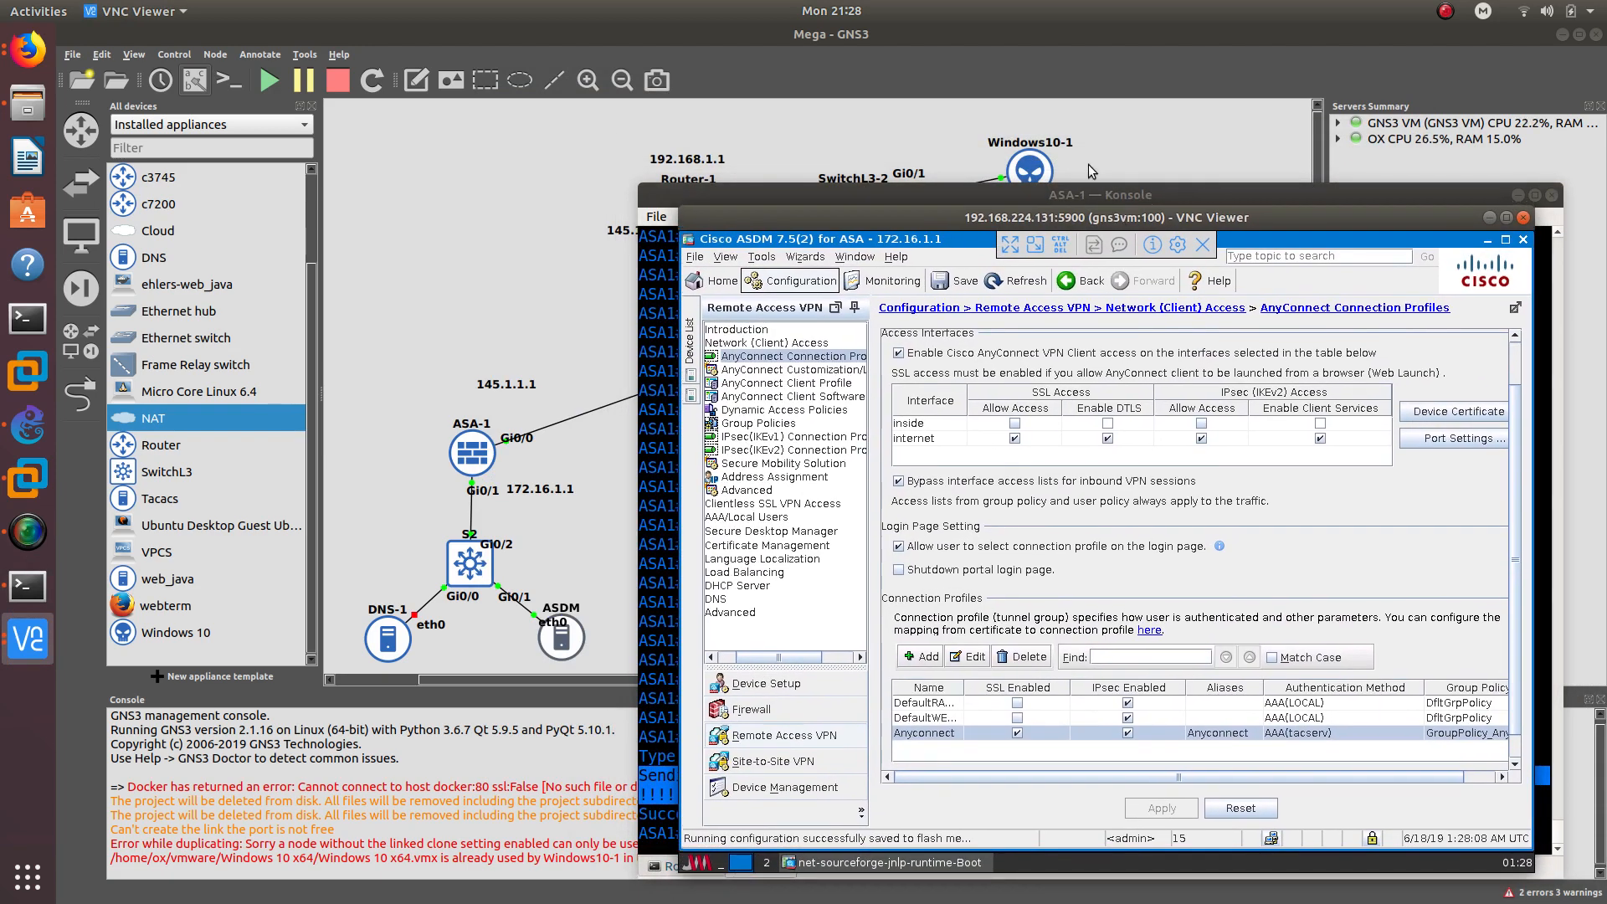
{"action": "left_click", "coordinate": [1088, 155]}
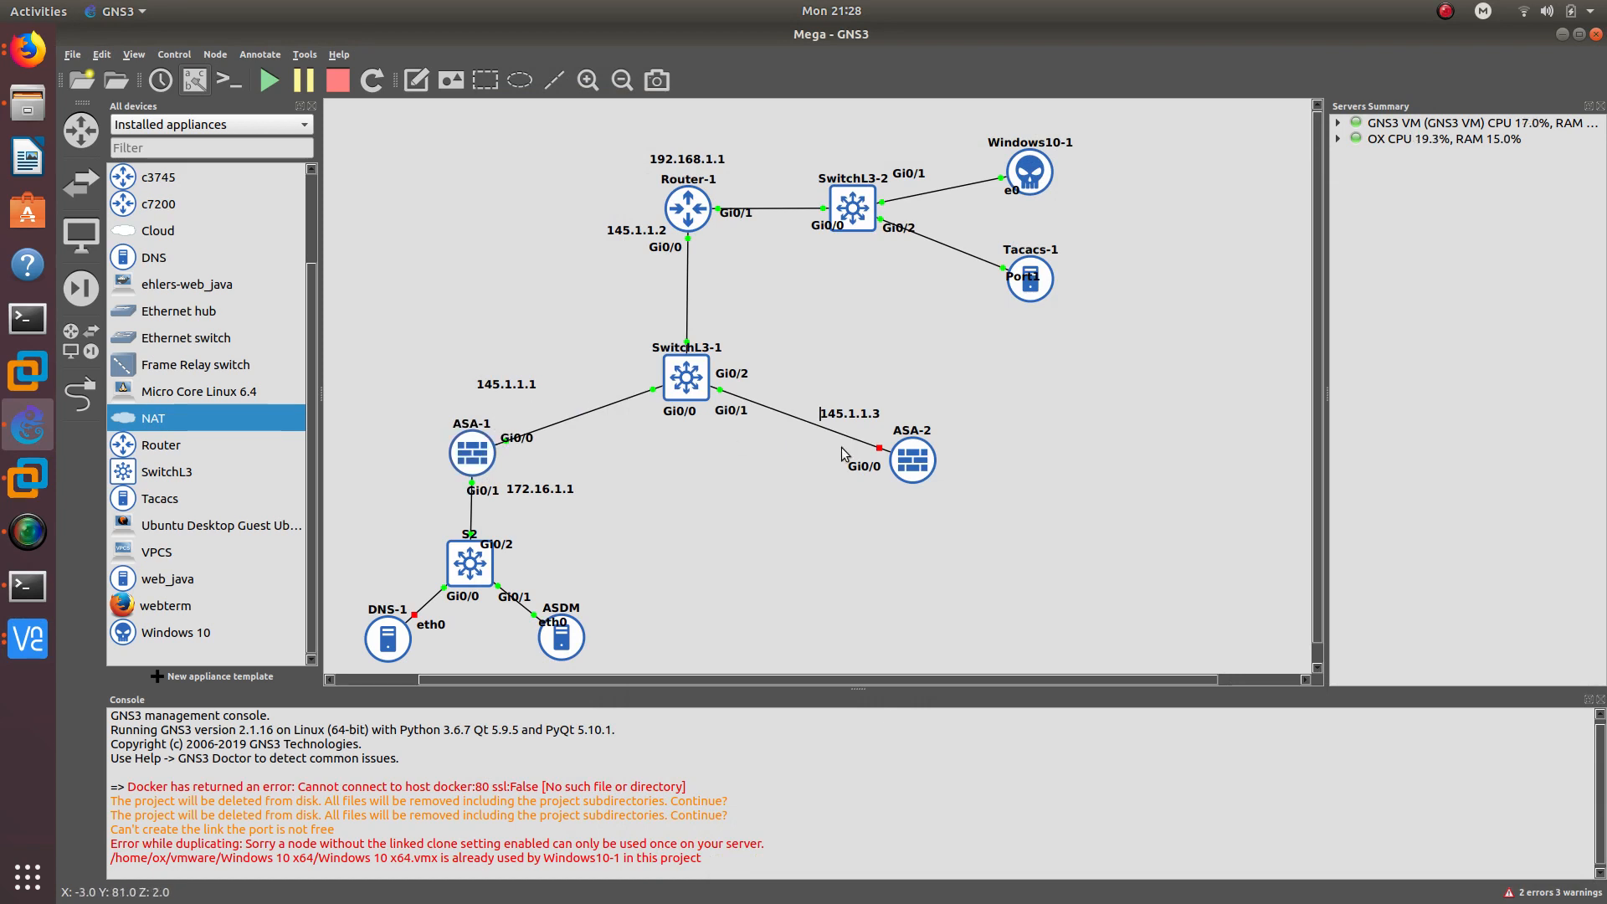
- Shift Tacacs-1 slightly right on the Mega topology, deselect it, and raise the Windows 10 VM
{"action": "left_click_drag", "start_coordinate": [1032, 292], "coordinate": [1039, 289]}
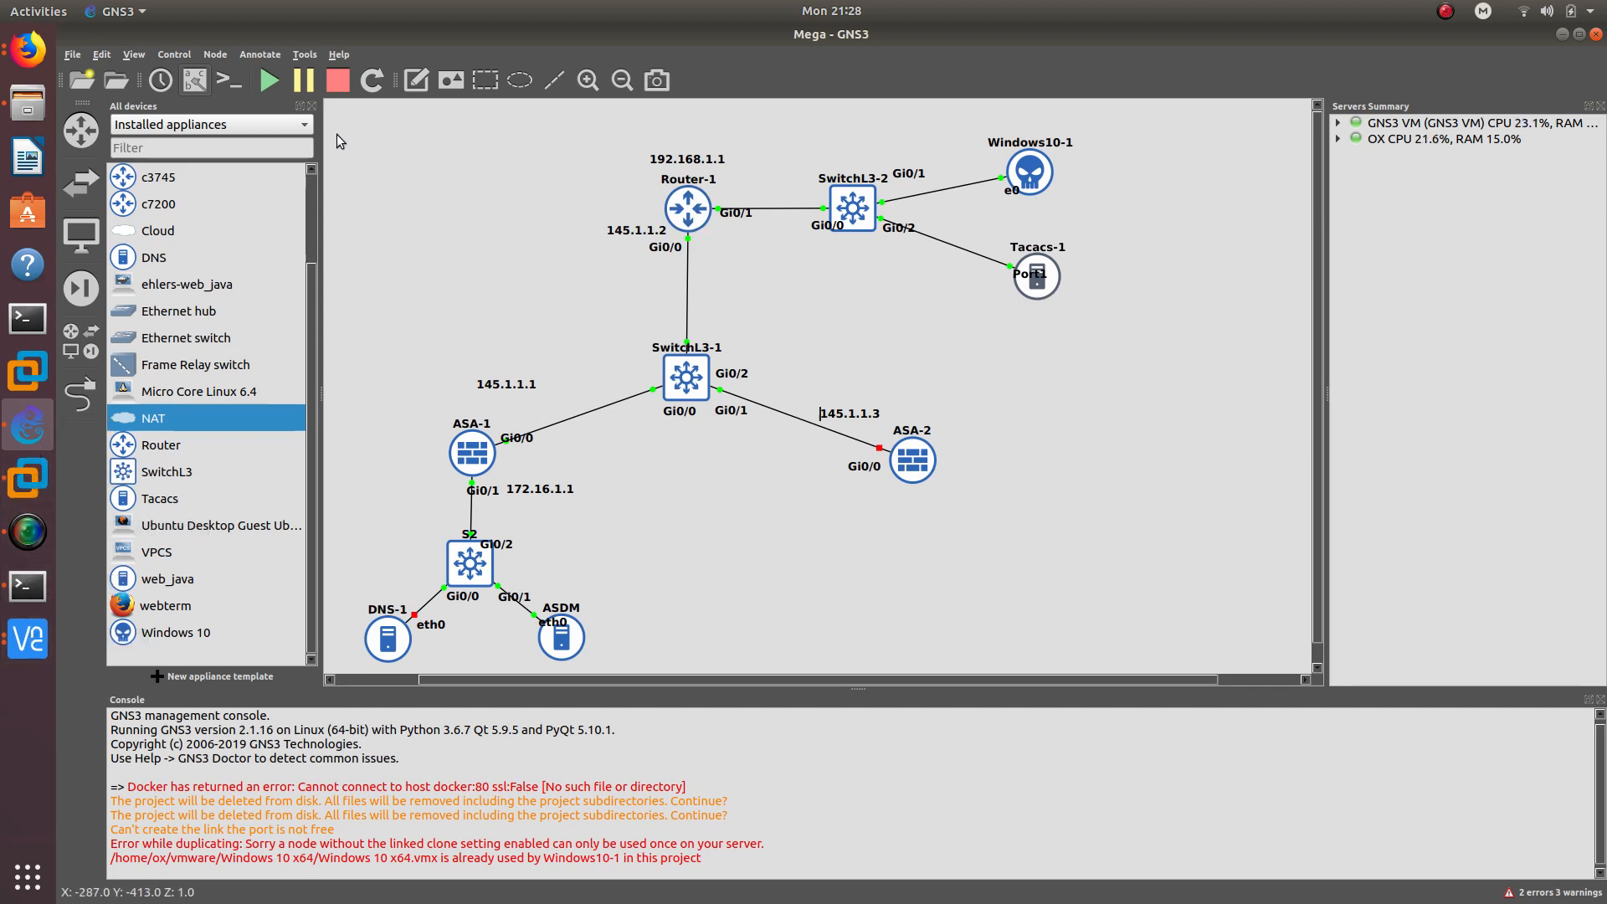
{"action": "left_click_drag", "start_coordinate": [337, 116], "coordinate": [1198, 658]}
{"action": "left_click", "coordinate": [1126, 580]}
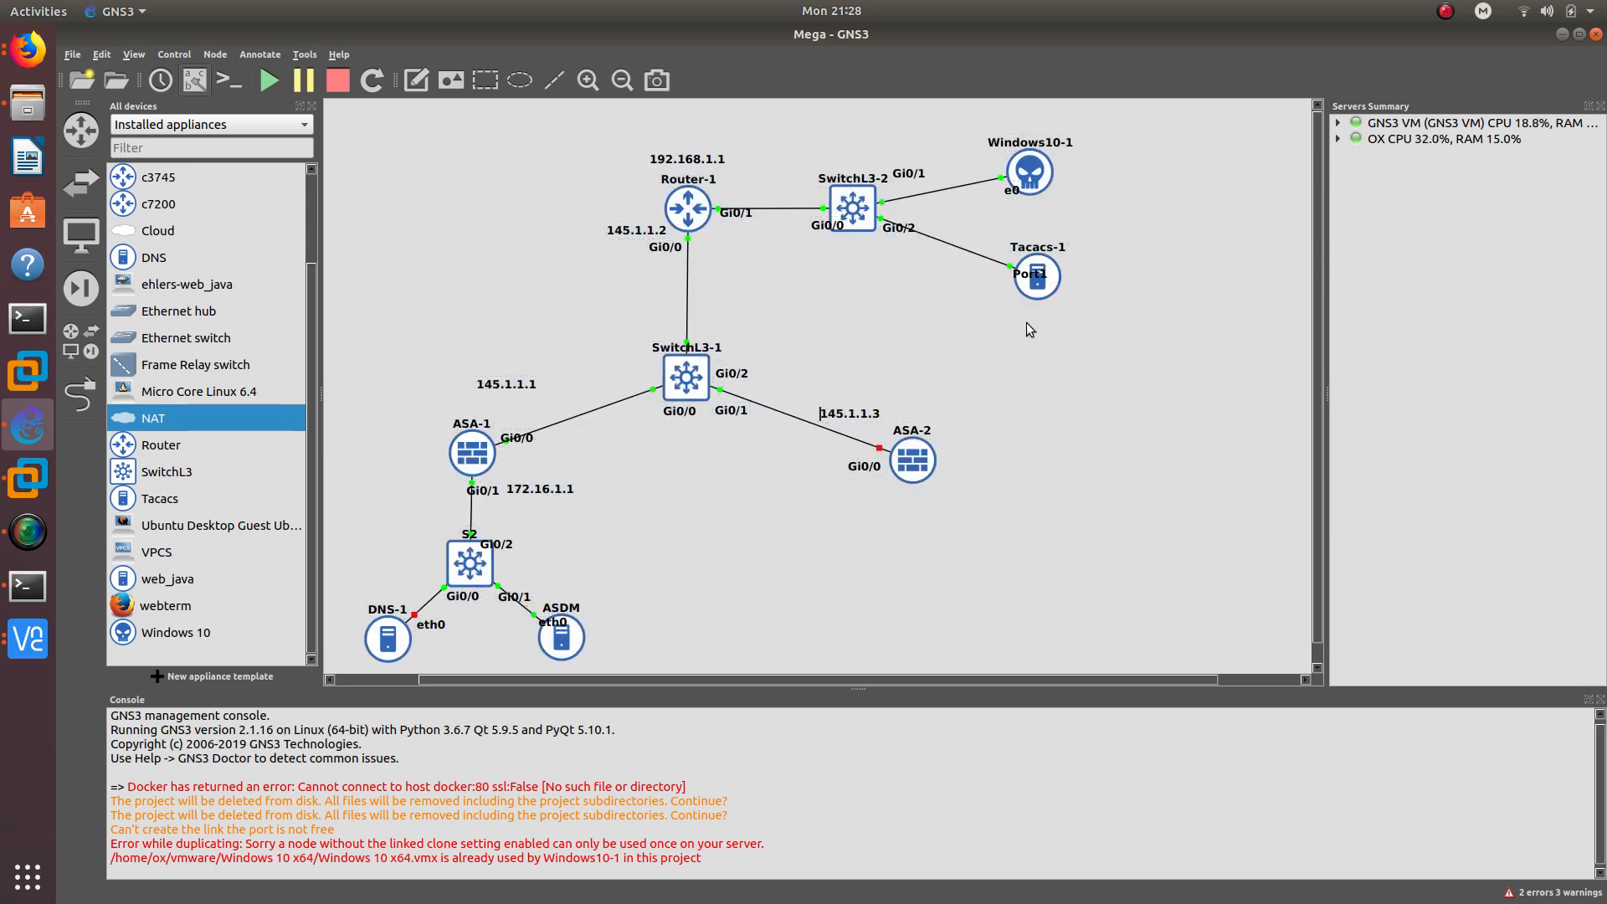
{"action": "left_click", "coordinate": [37, 636]}
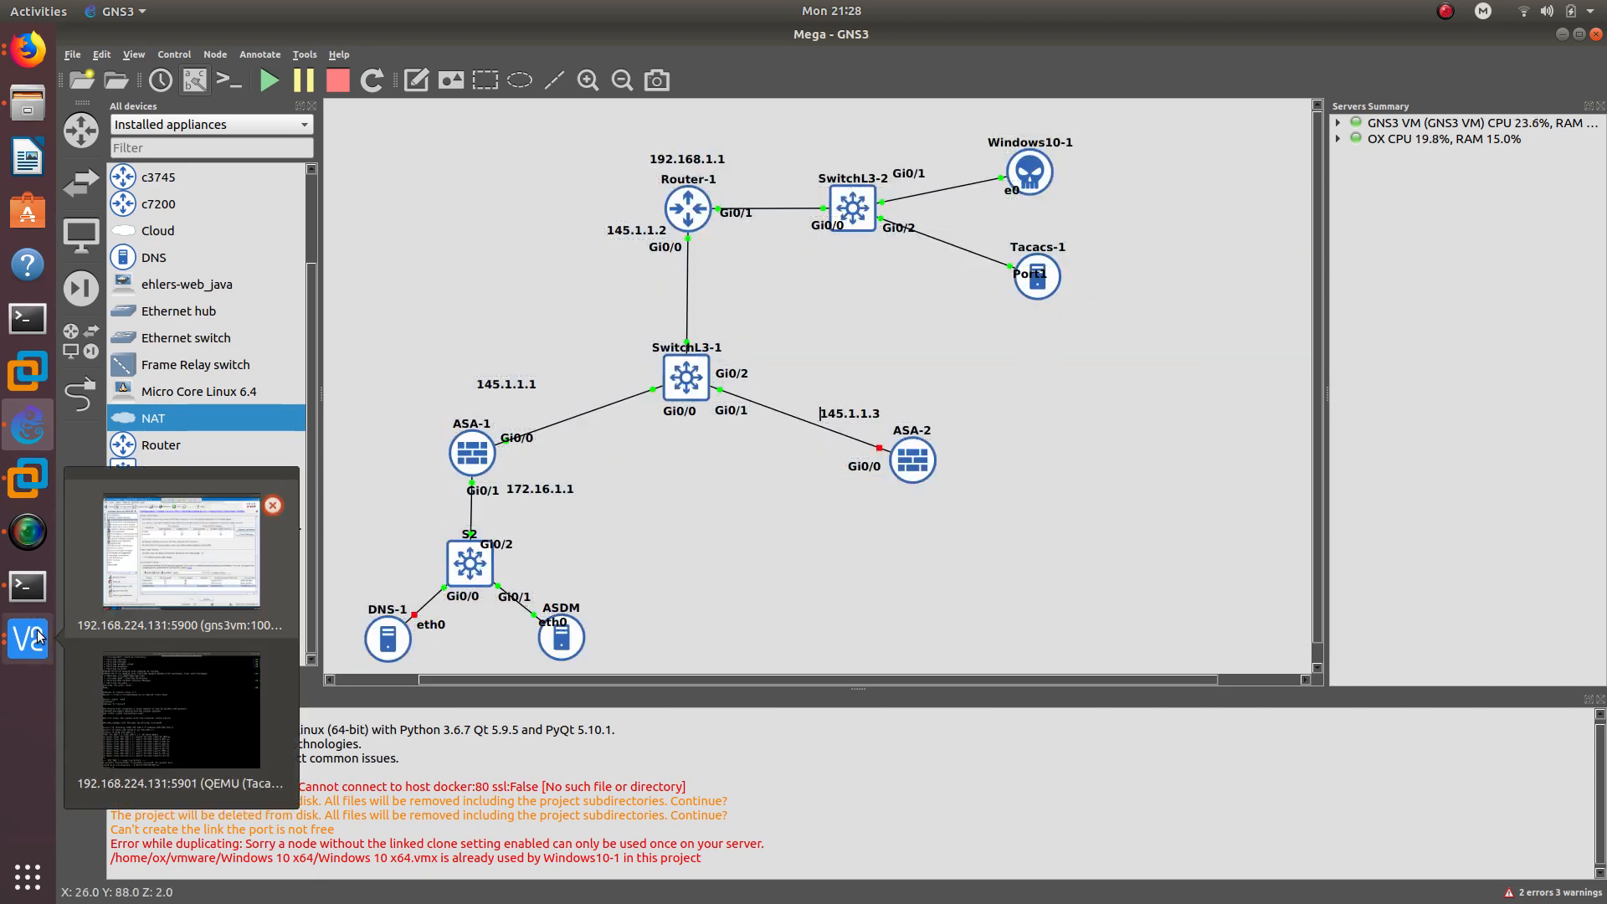
{"action": "left_click", "coordinate": [28, 486]}
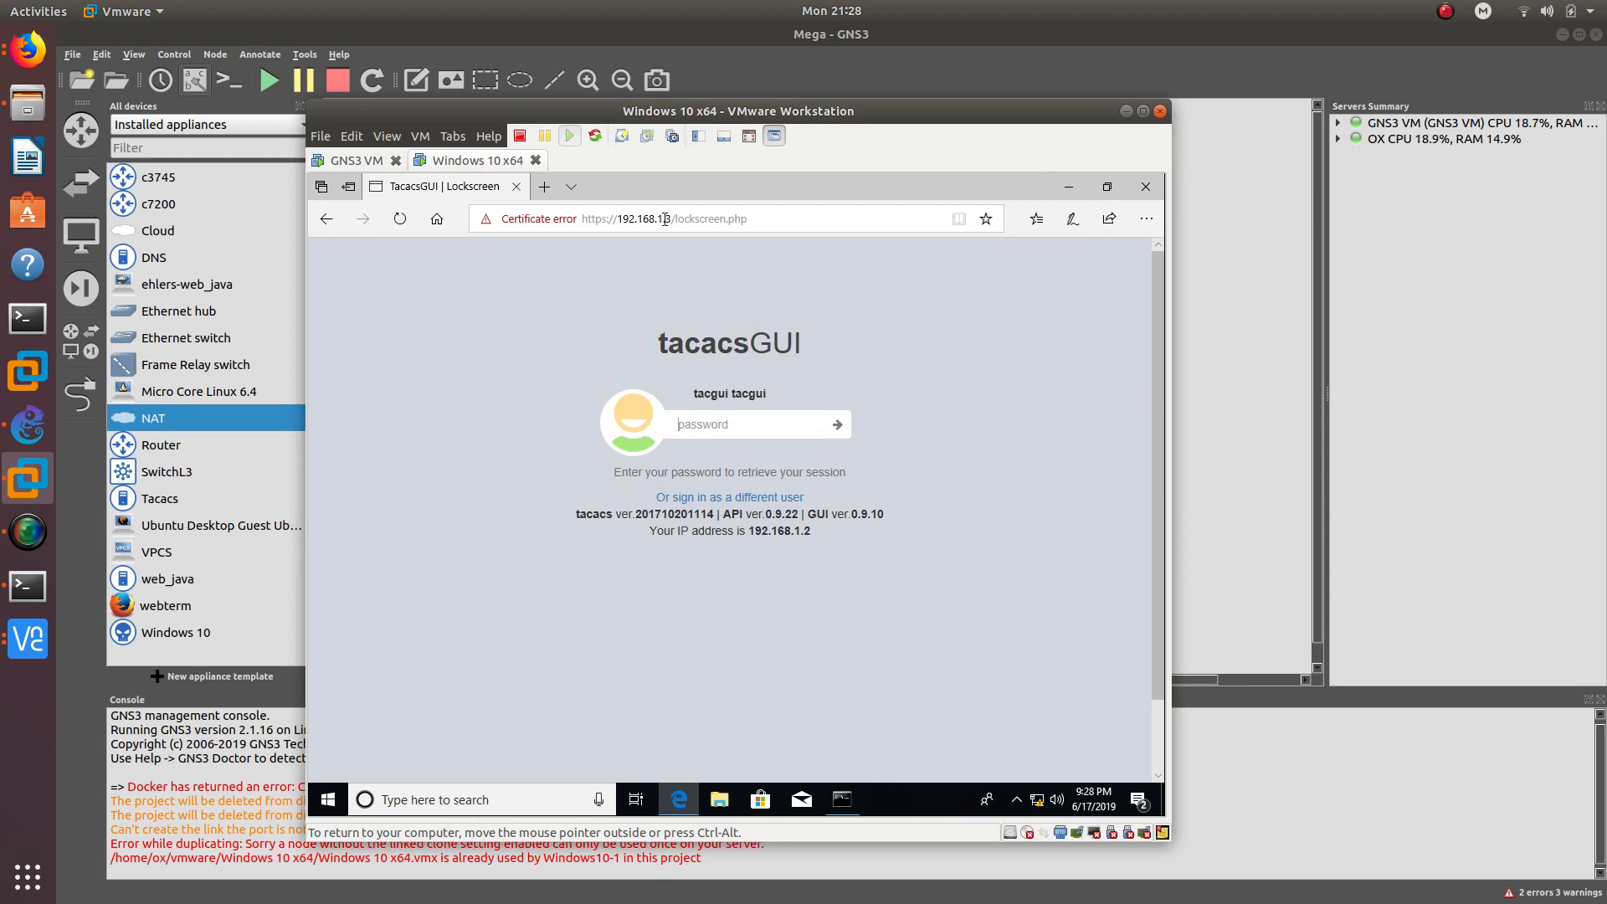
- Unlock the TacacsGUI session with its password and open a new Edge tab
{"action": "type", "text": "a"}
{"action": "key", "text": "Return"}
{"action": "left_click", "coordinate": [544, 186]}
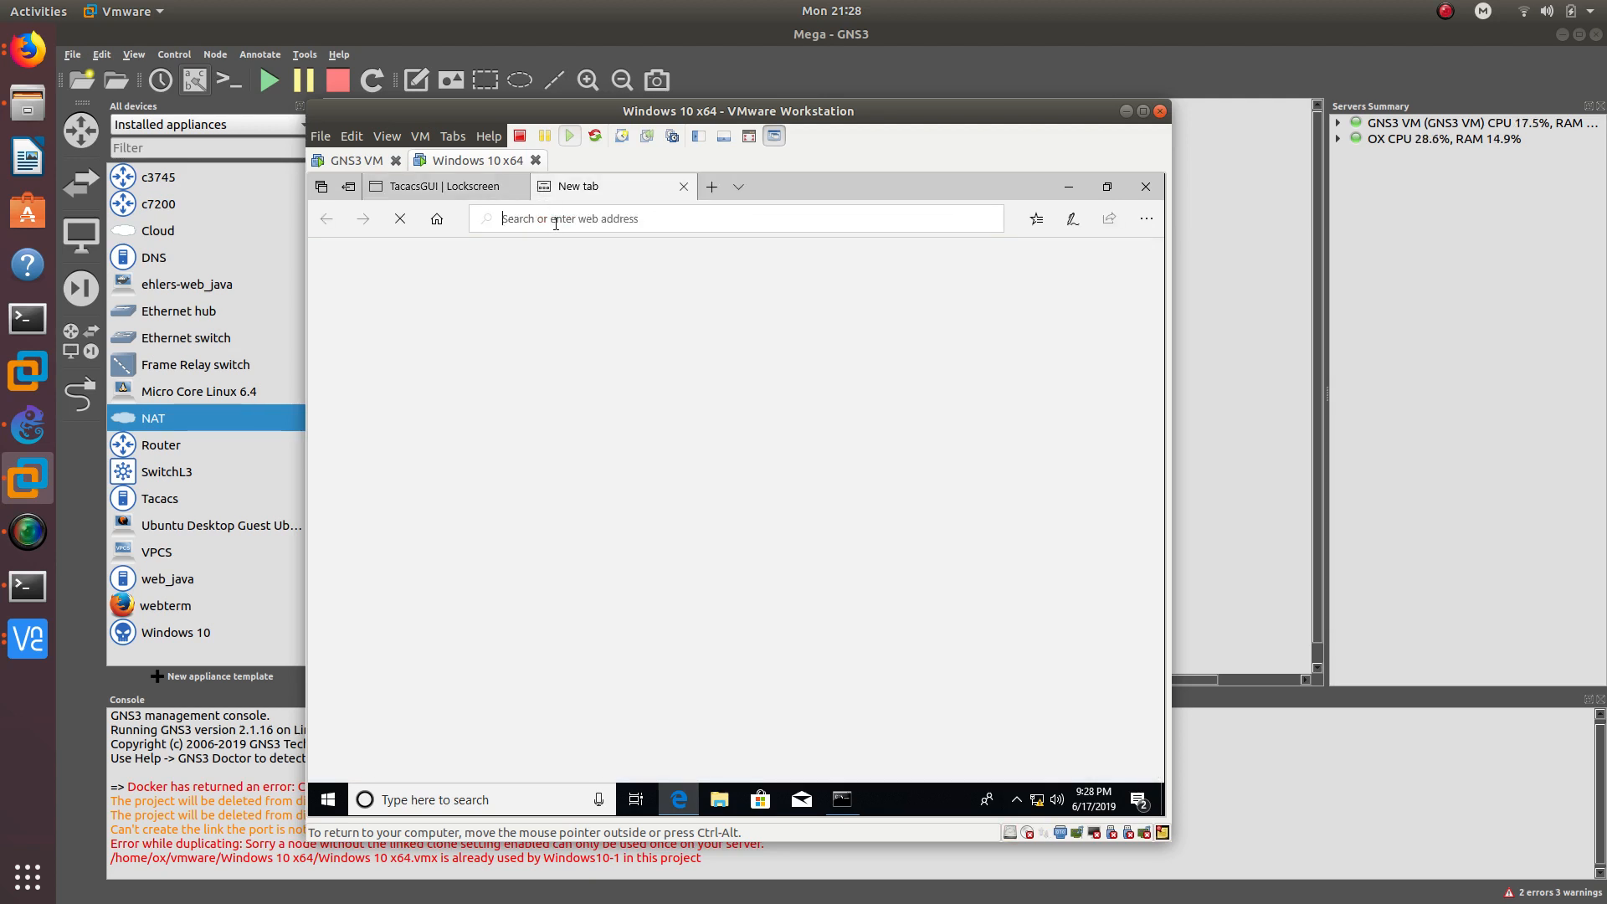
{"action": "type", "text": "http"}
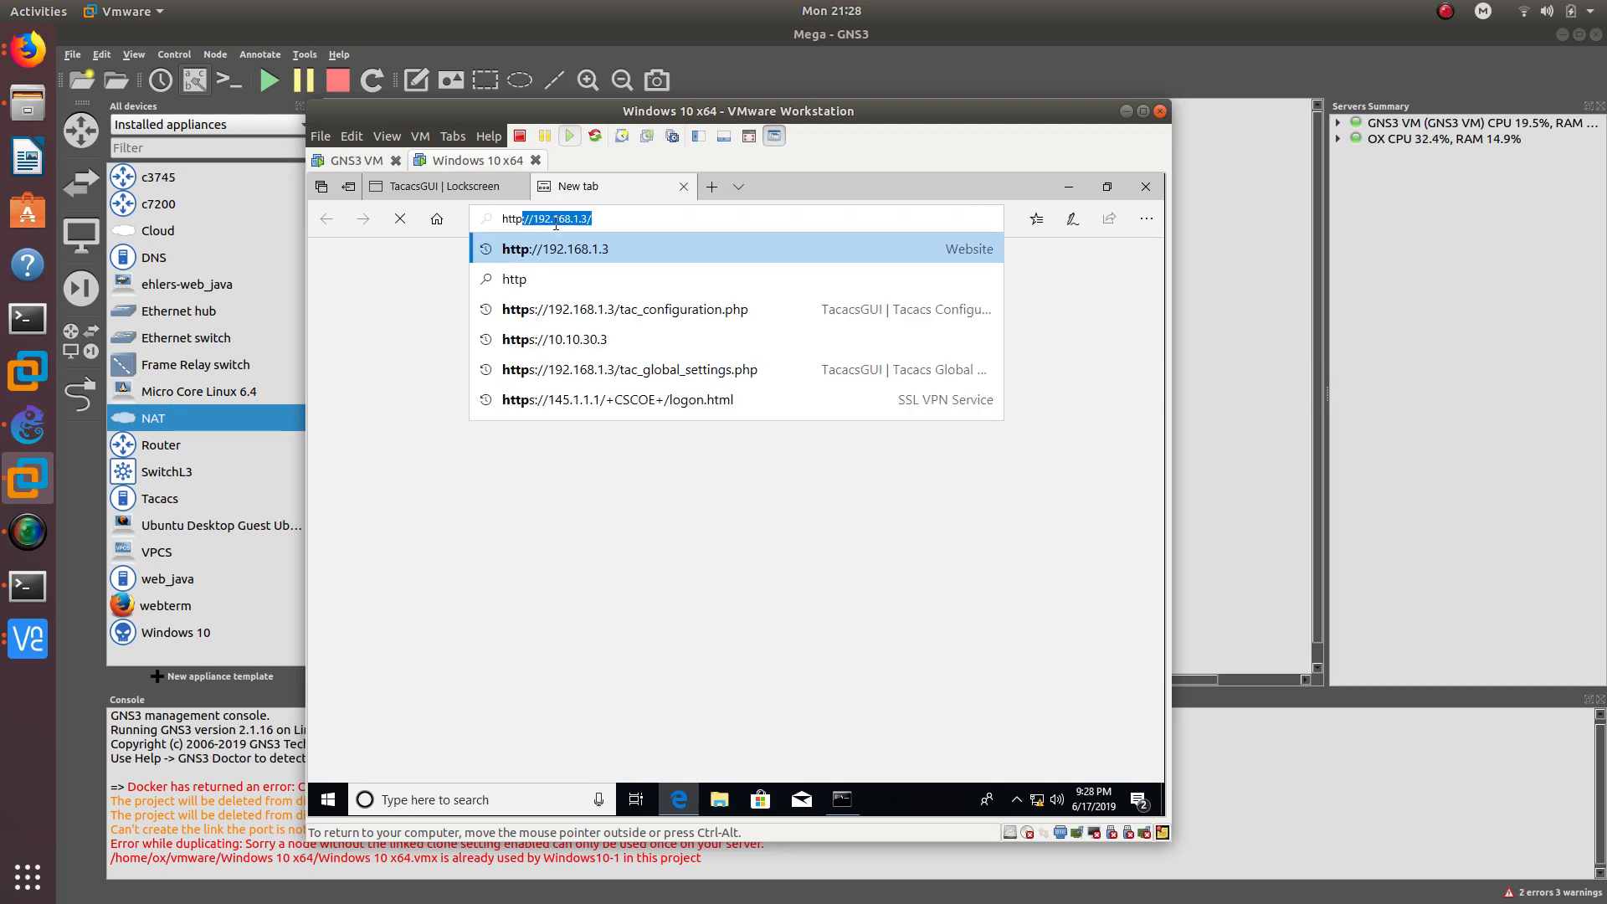
{"action": "type", "text": "s"}
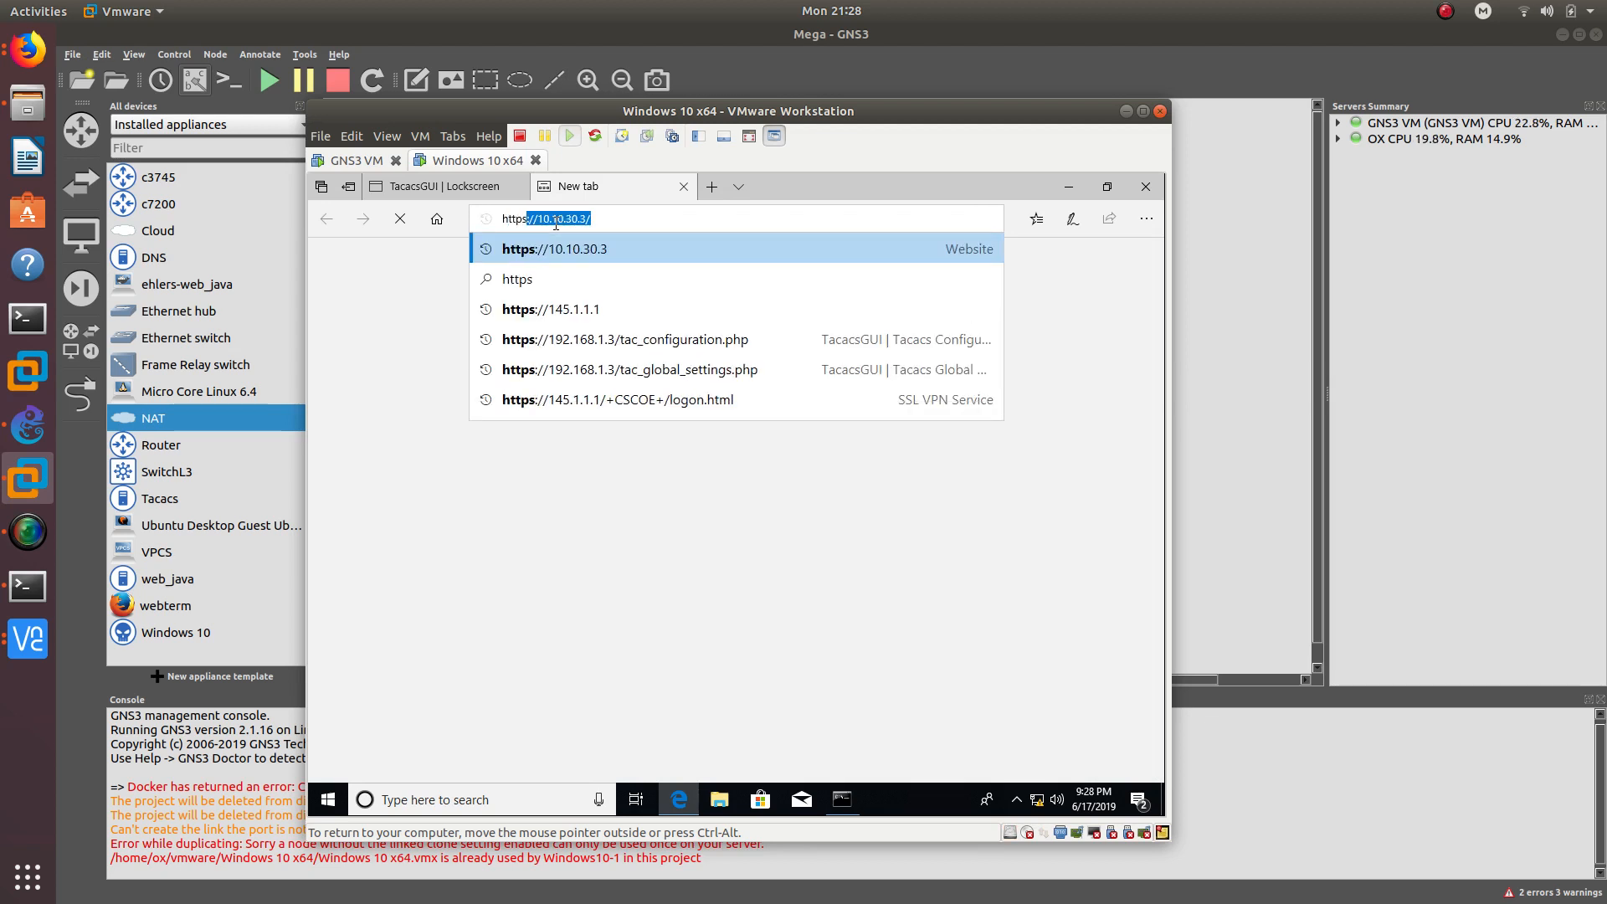
{"action": "type", "text": "//145.1"}
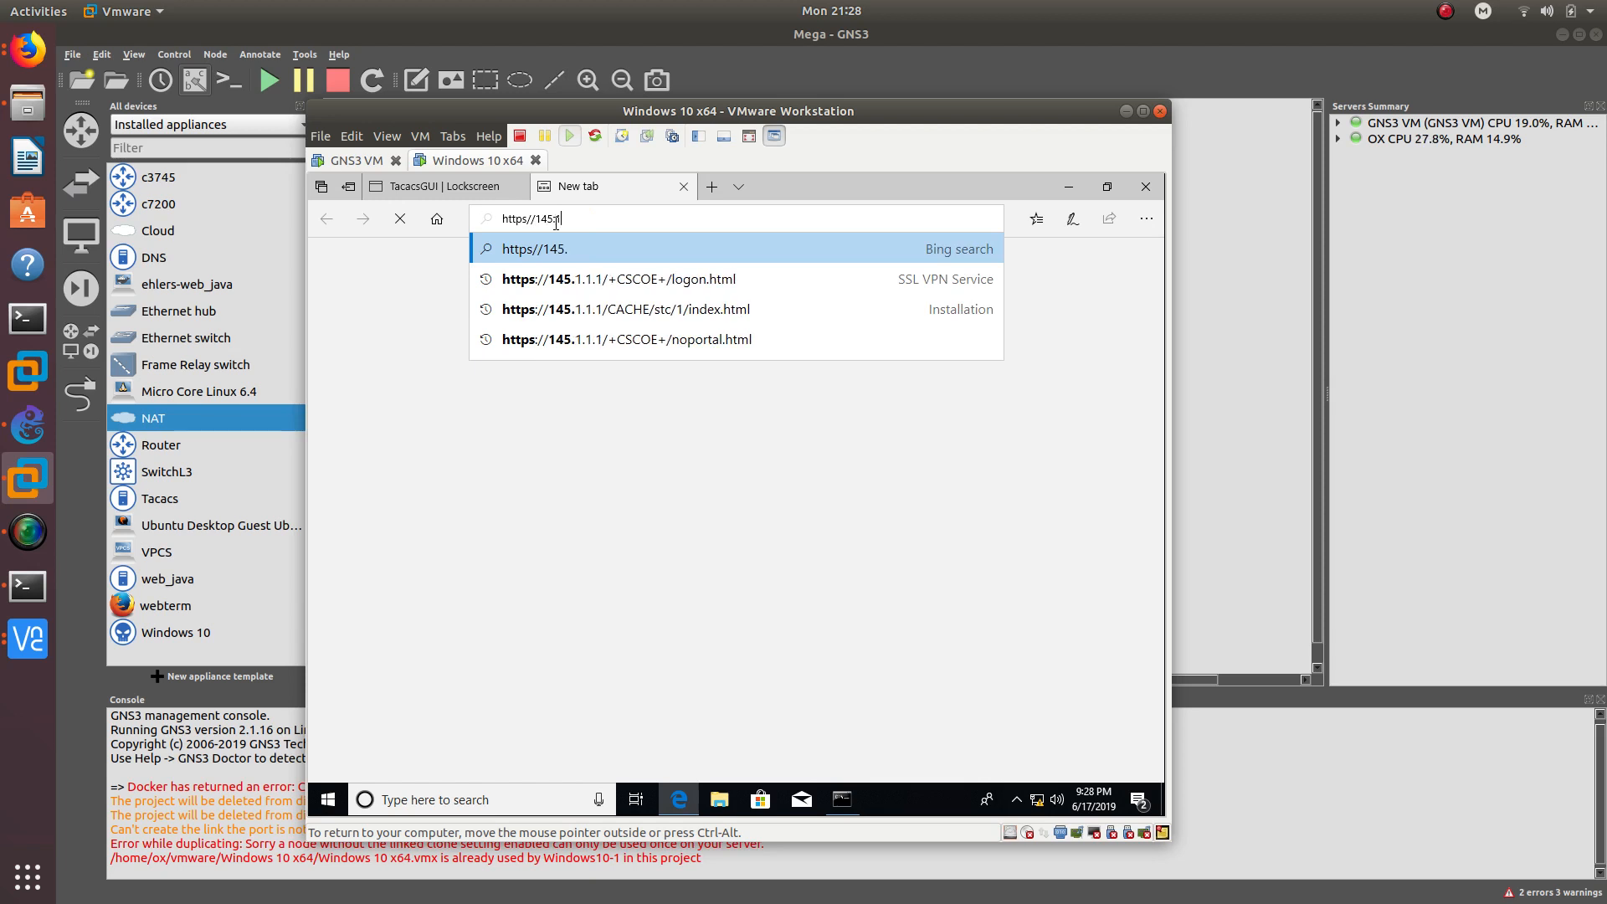
{"action": "type", "text": ".1.1"}
{"action": "key", "text": "Return"}
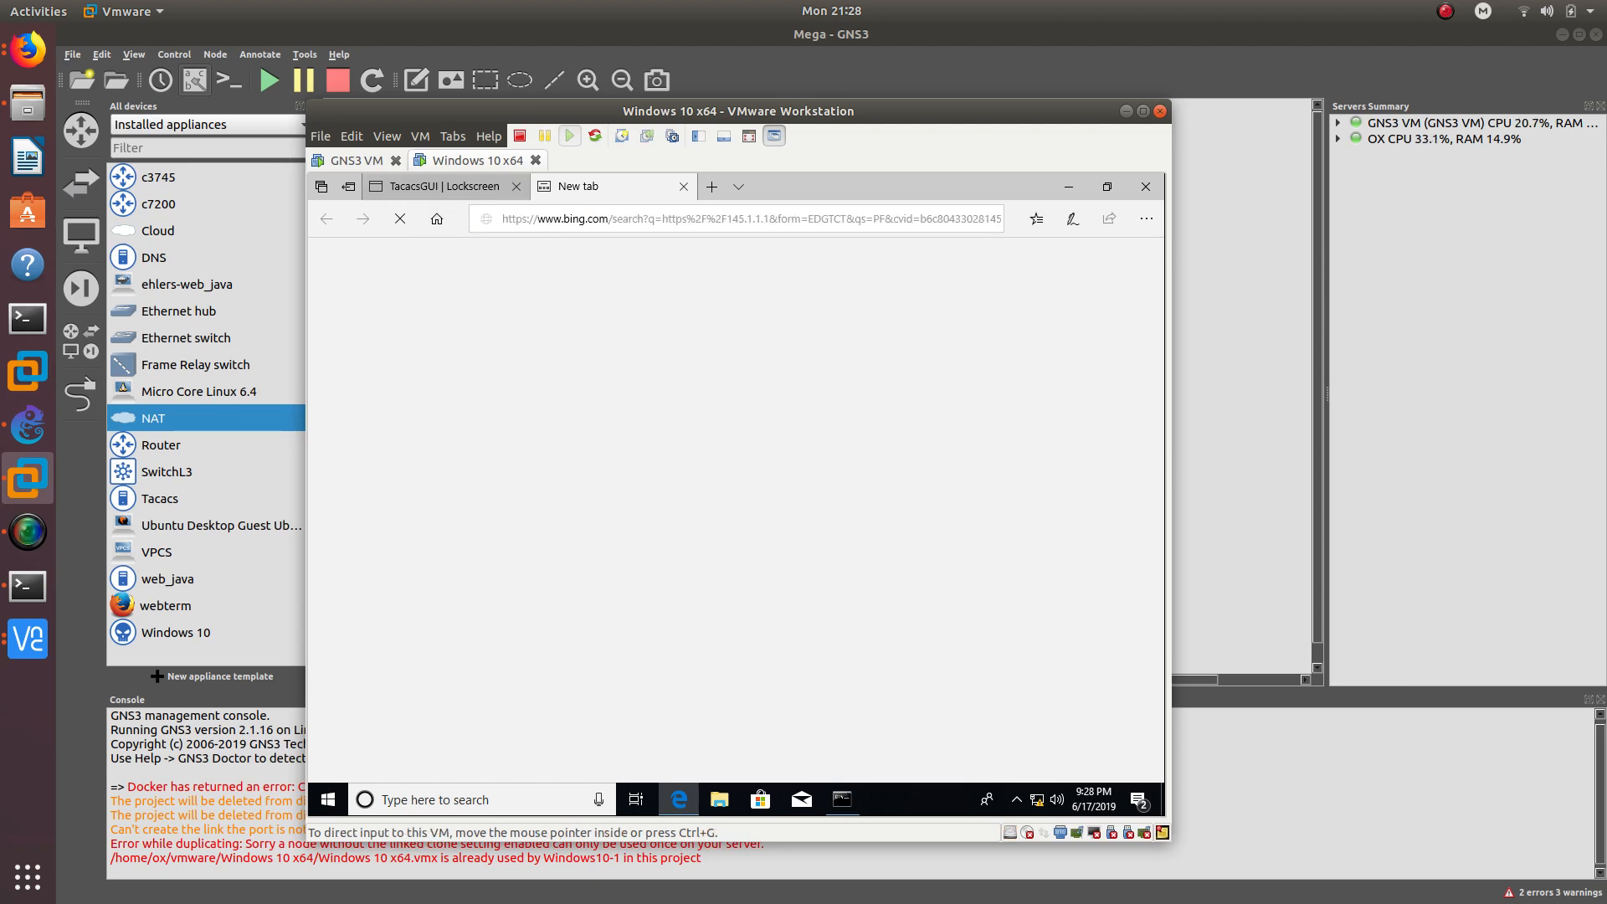
{"action": "left_click", "coordinate": [588, 216]}
{"action": "type", "text": "h"}
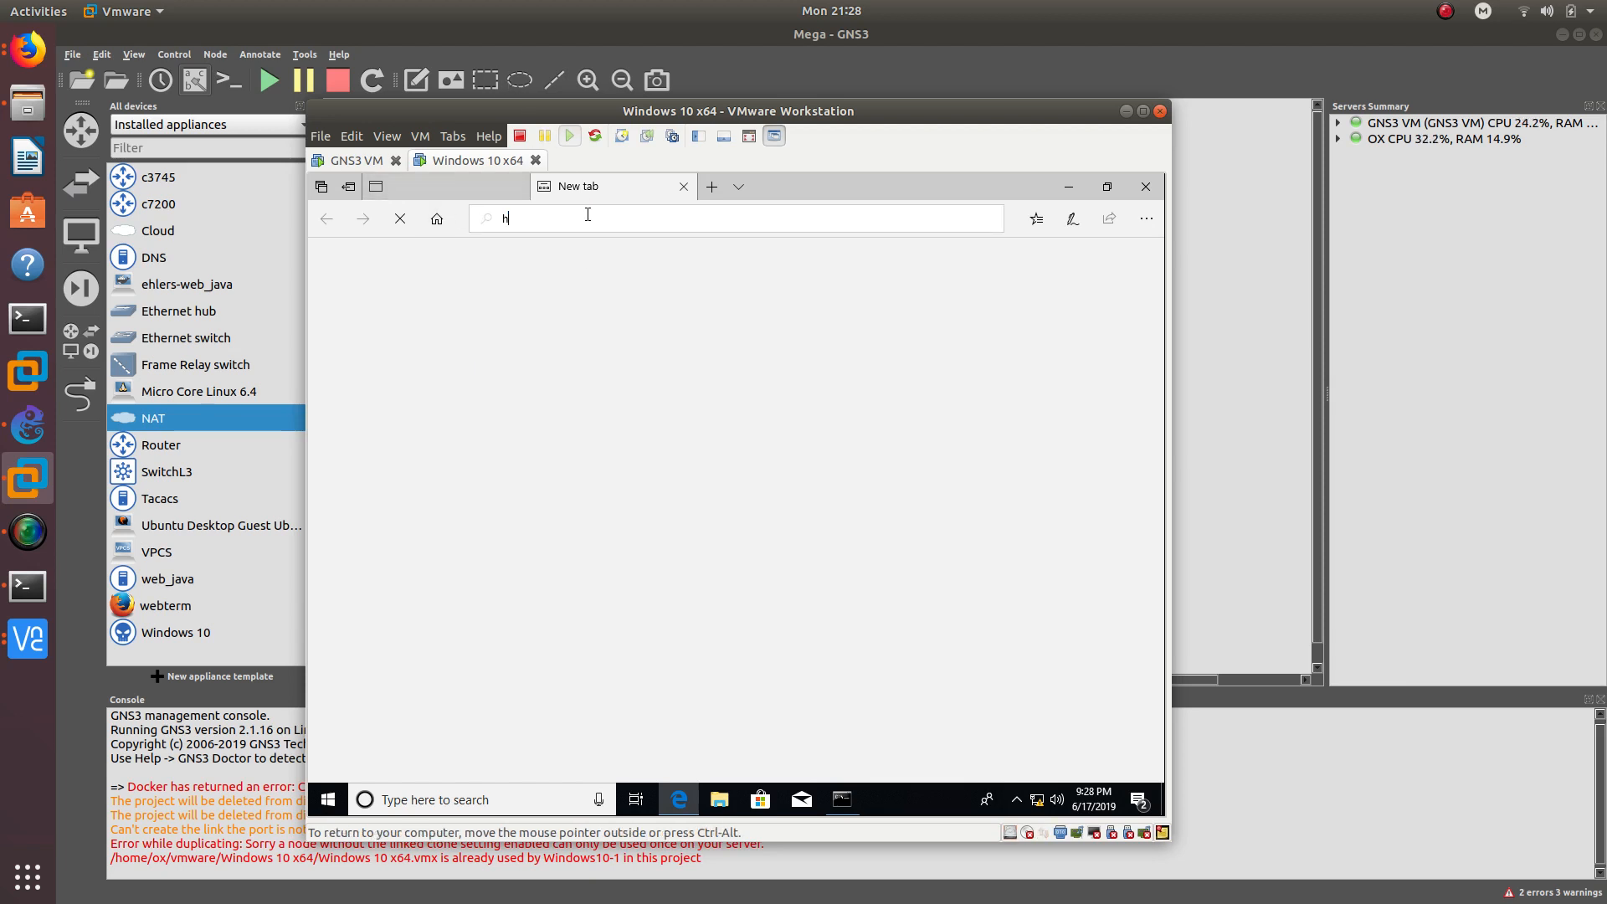
{"action": "type", "text": "ttps"}
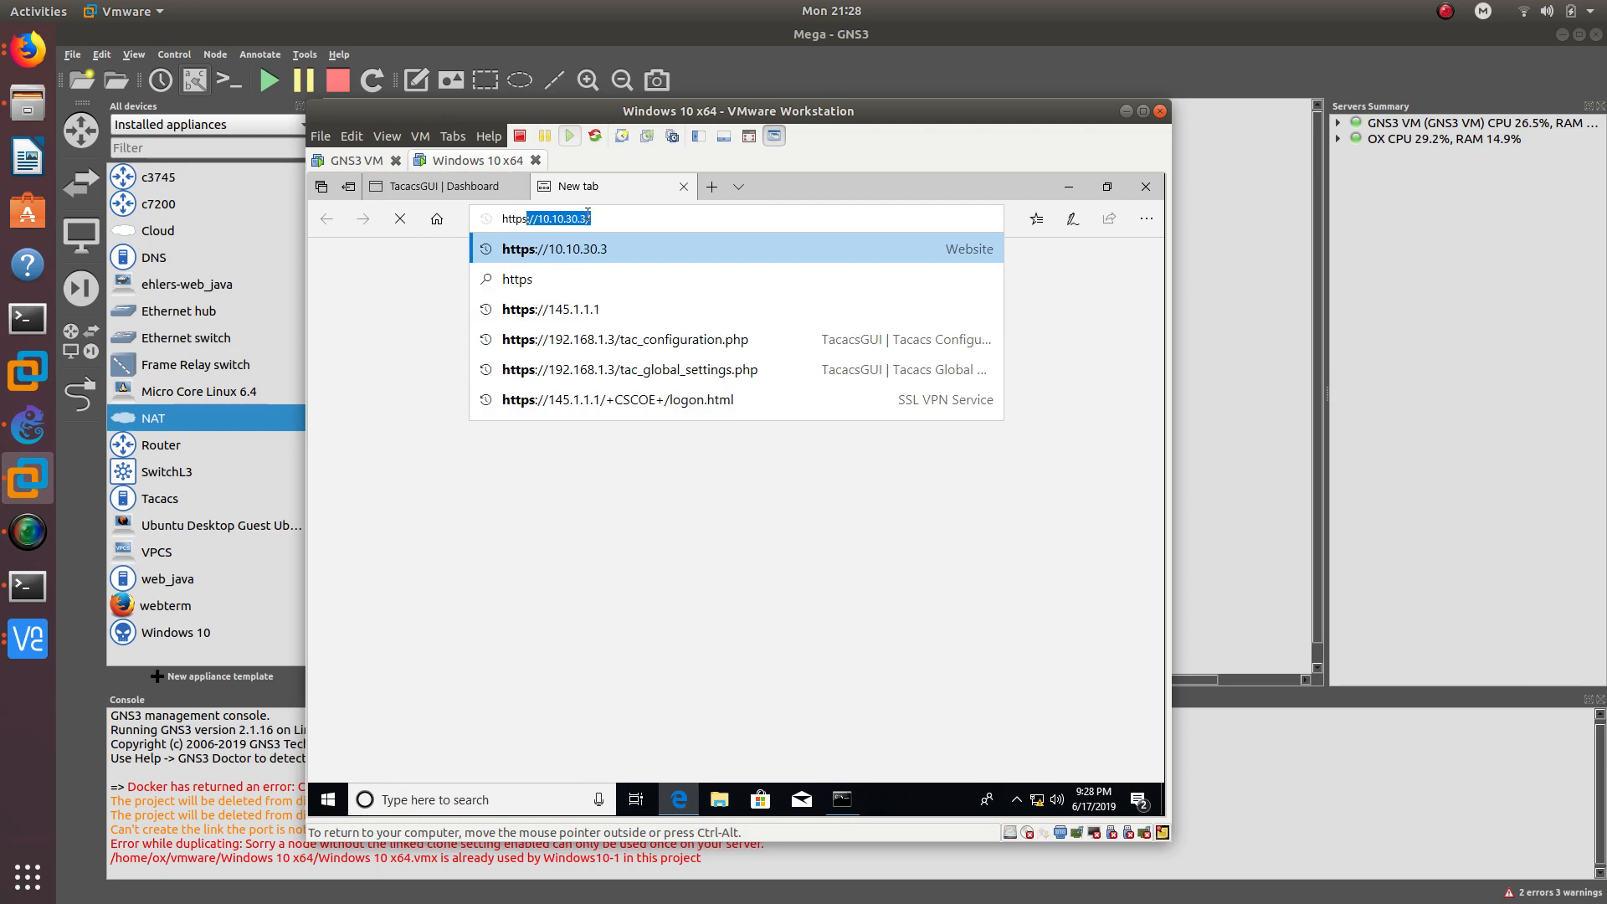
{"action": "key", "text": "Return"}
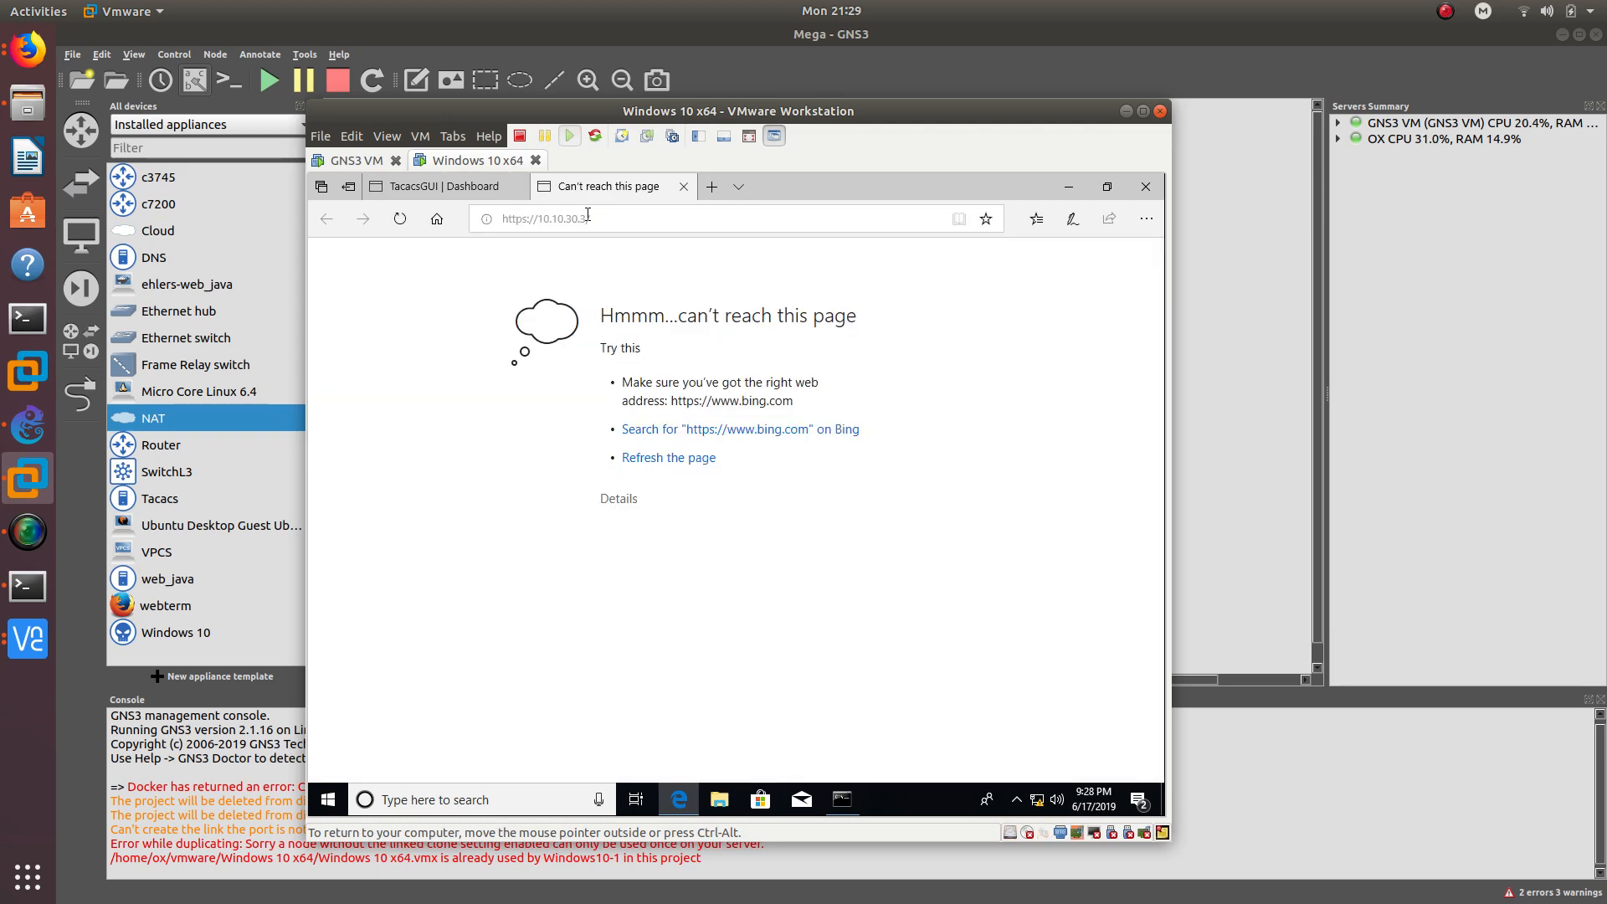
{"action": "double_click", "coordinate": [588, 219]}
{"action": "left_click", "coordinate": [588, 218]}
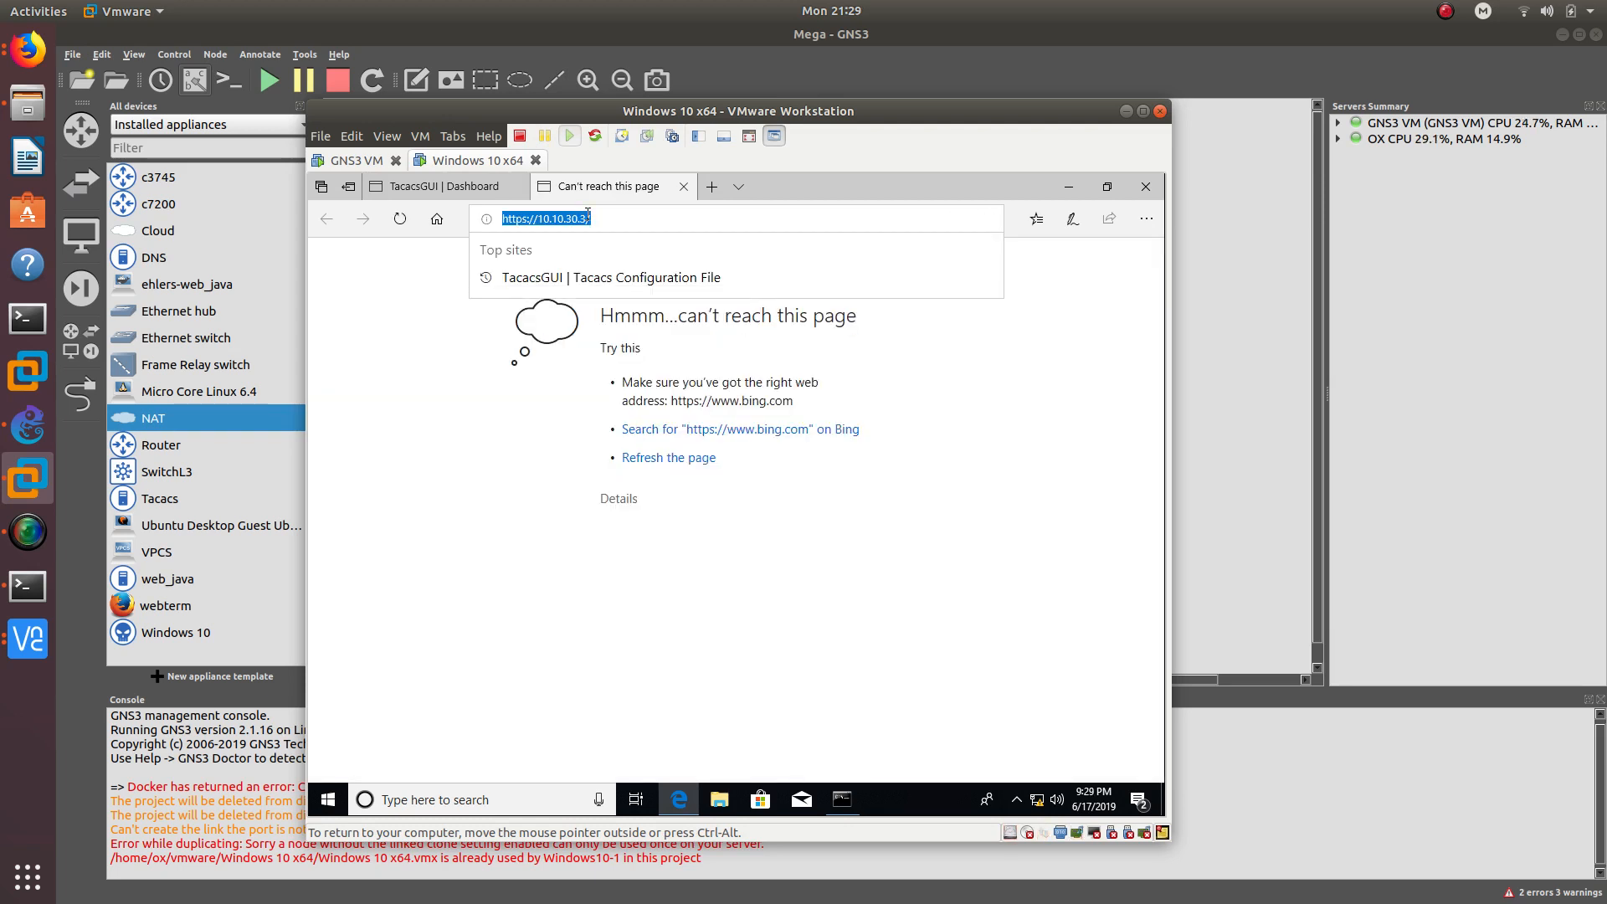
{"action": "type", "text": "https:"}
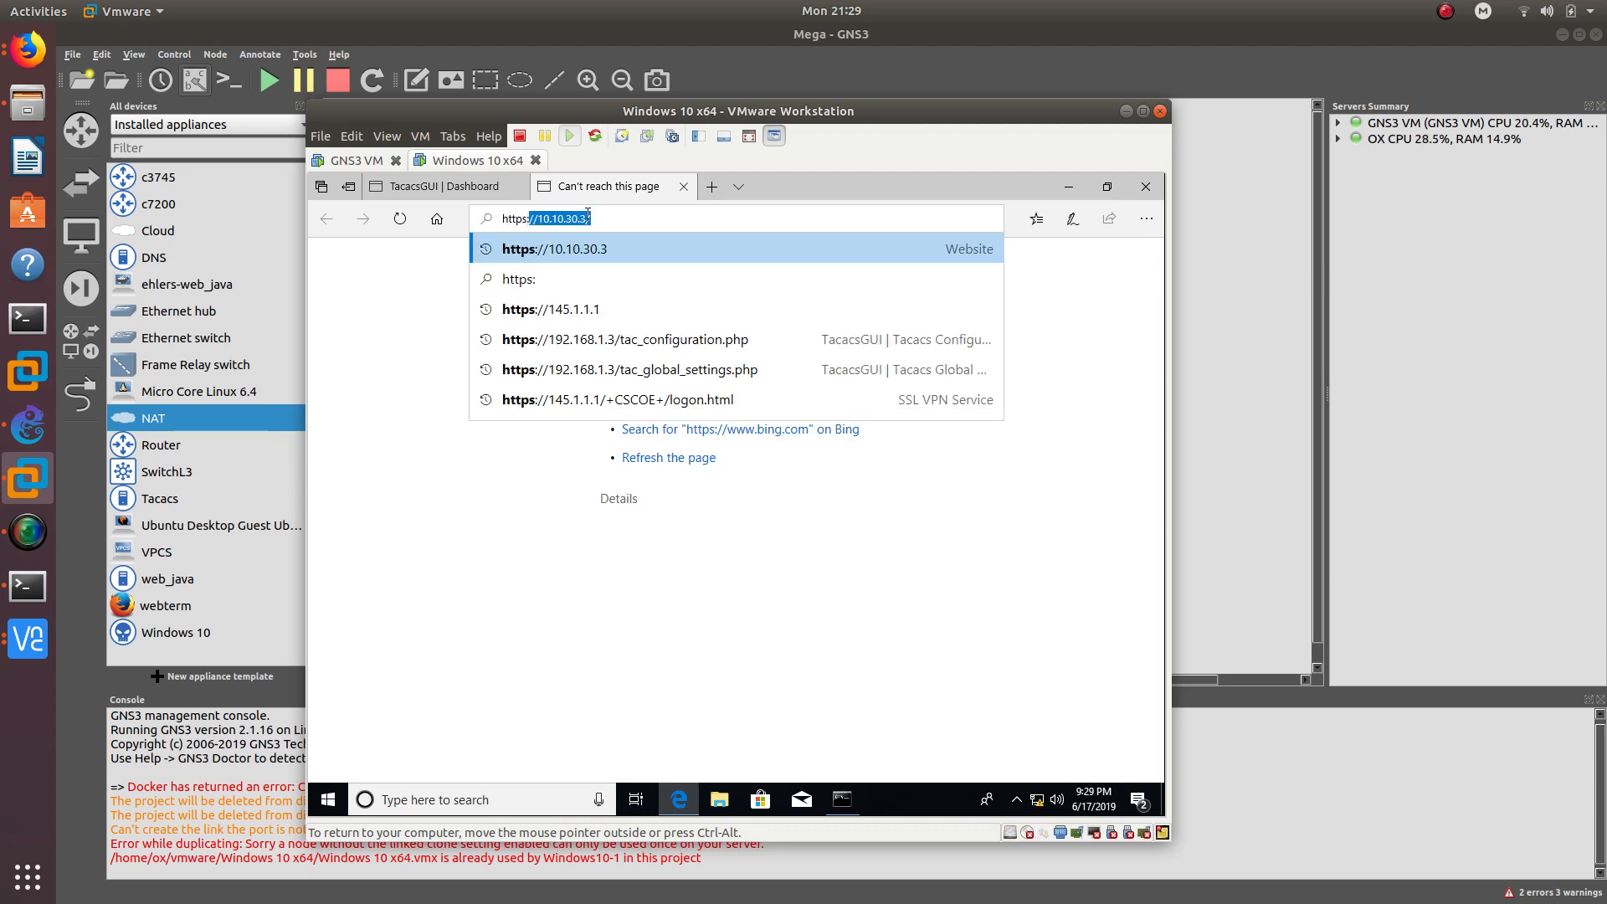
{"action": "type", "text": "//145.1.1.1"}
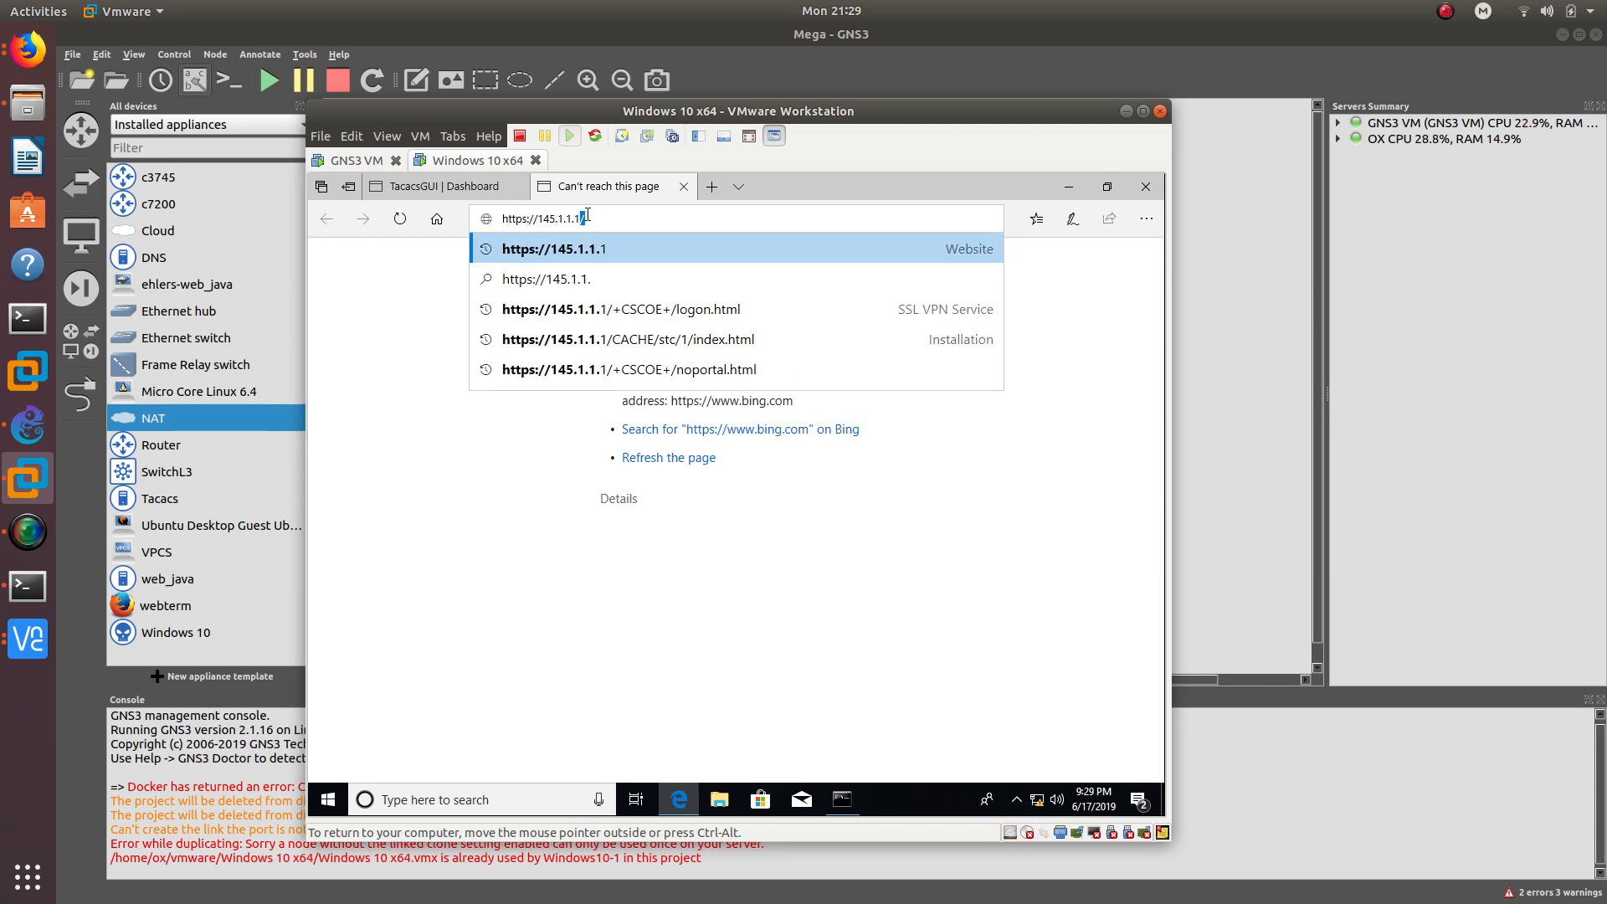
{"action": "key", "text": "Return"}
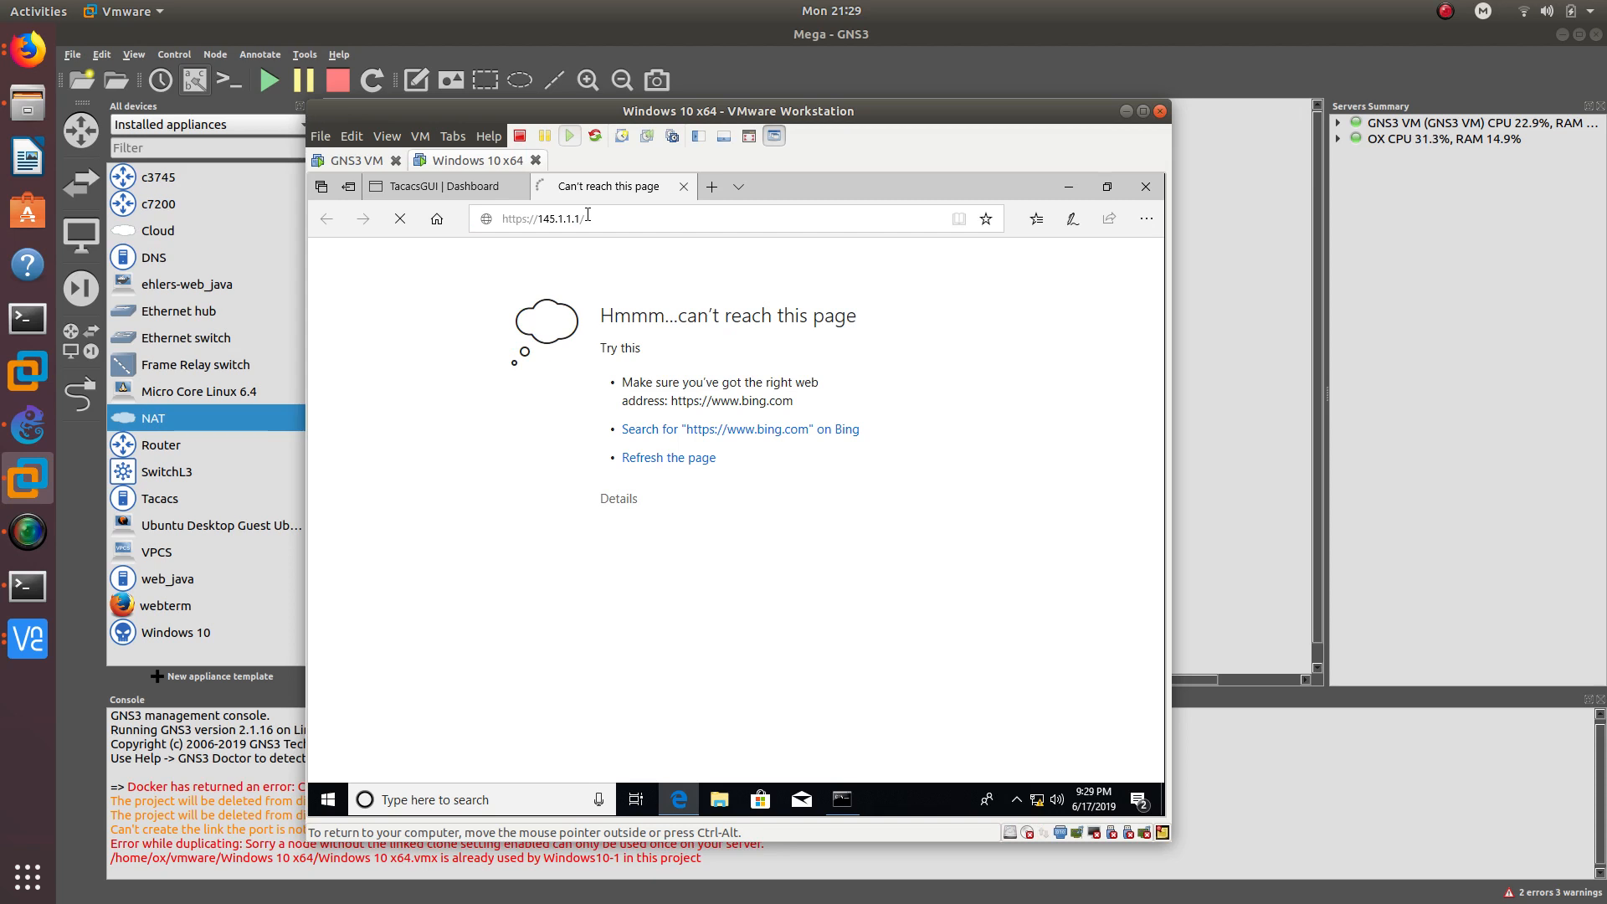
{"action": "left_click_drag", "start_coordinate": [636, 111], "coordinate": [1069, 86]}
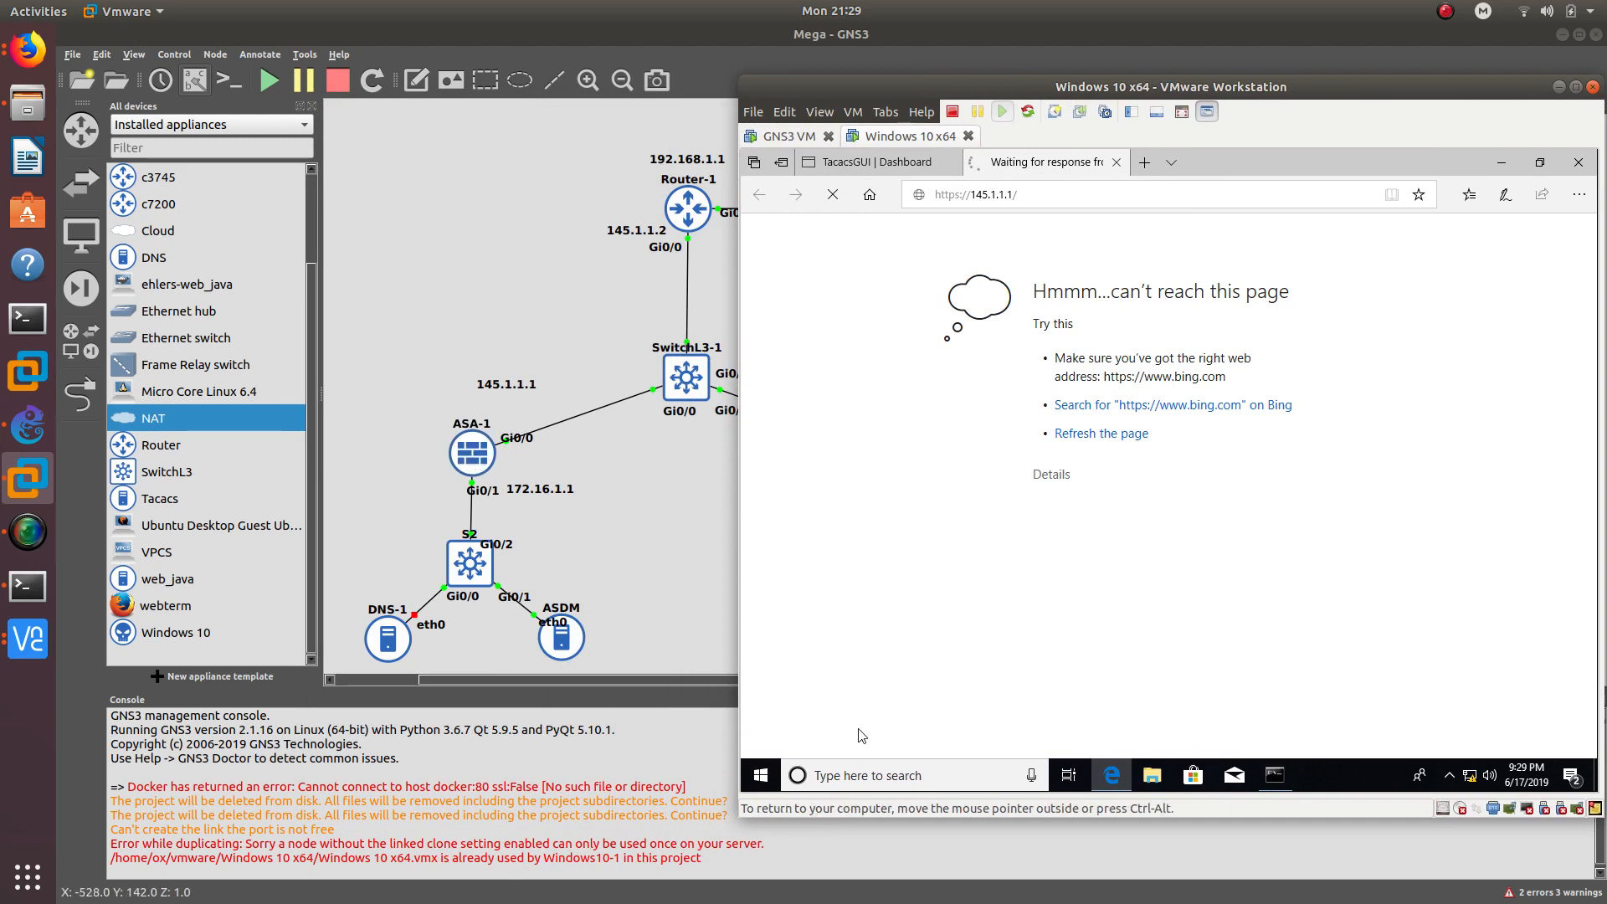
- Open Control Panel's list of installed programs
{"action": "left_click", "coordinate": [763, 776]}
{"action": "type", "text": "control"}
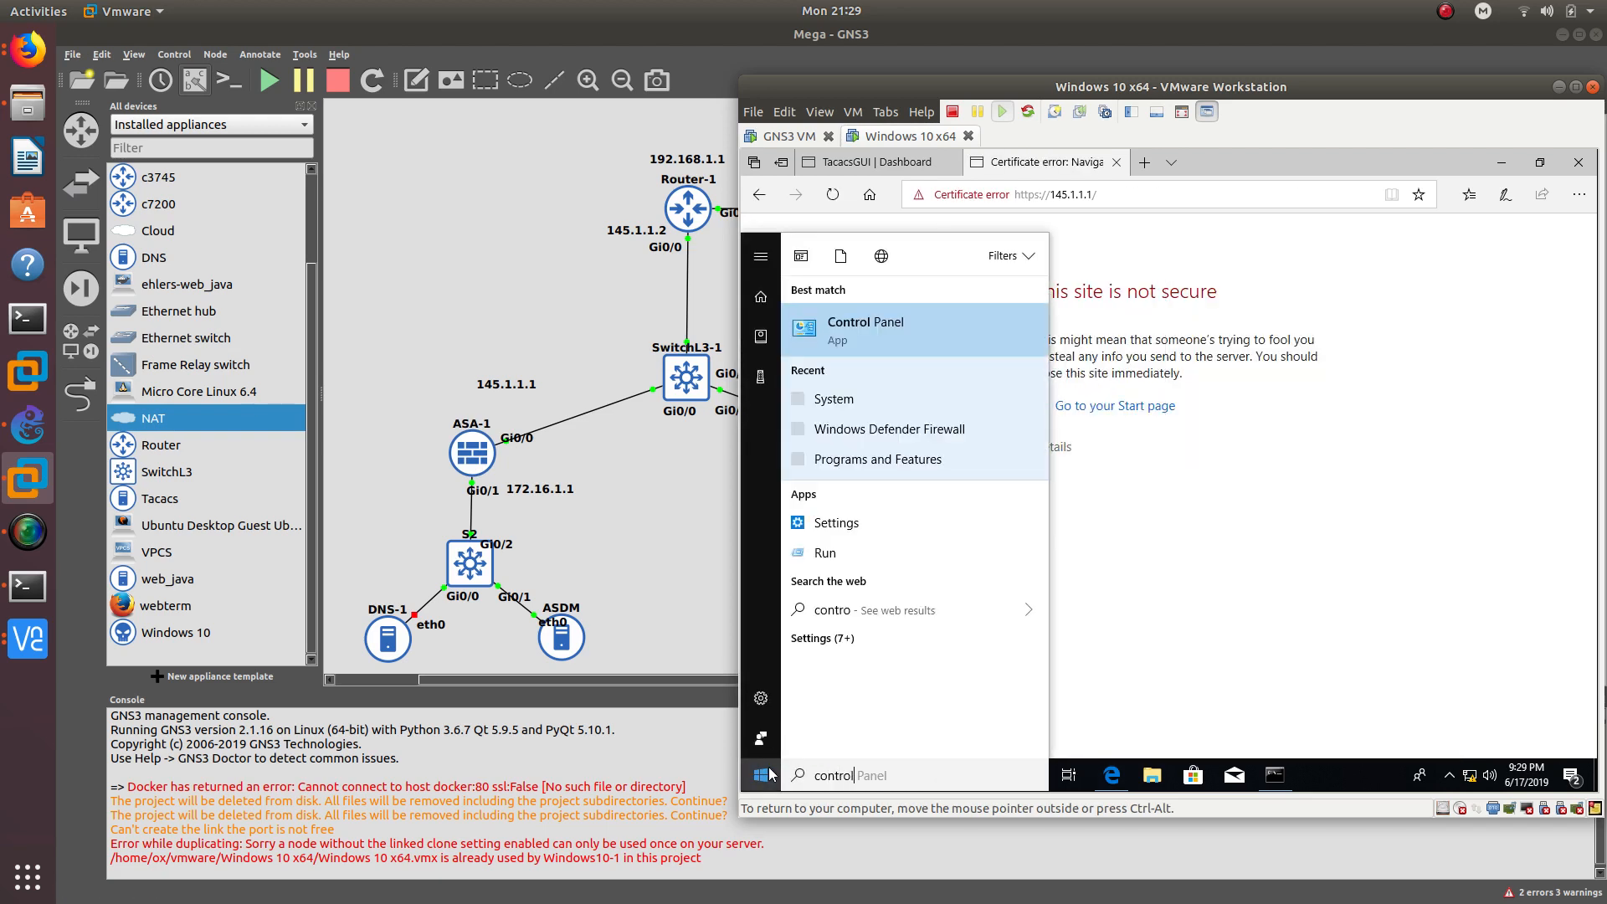
{"action": "key", "text": "Return"}
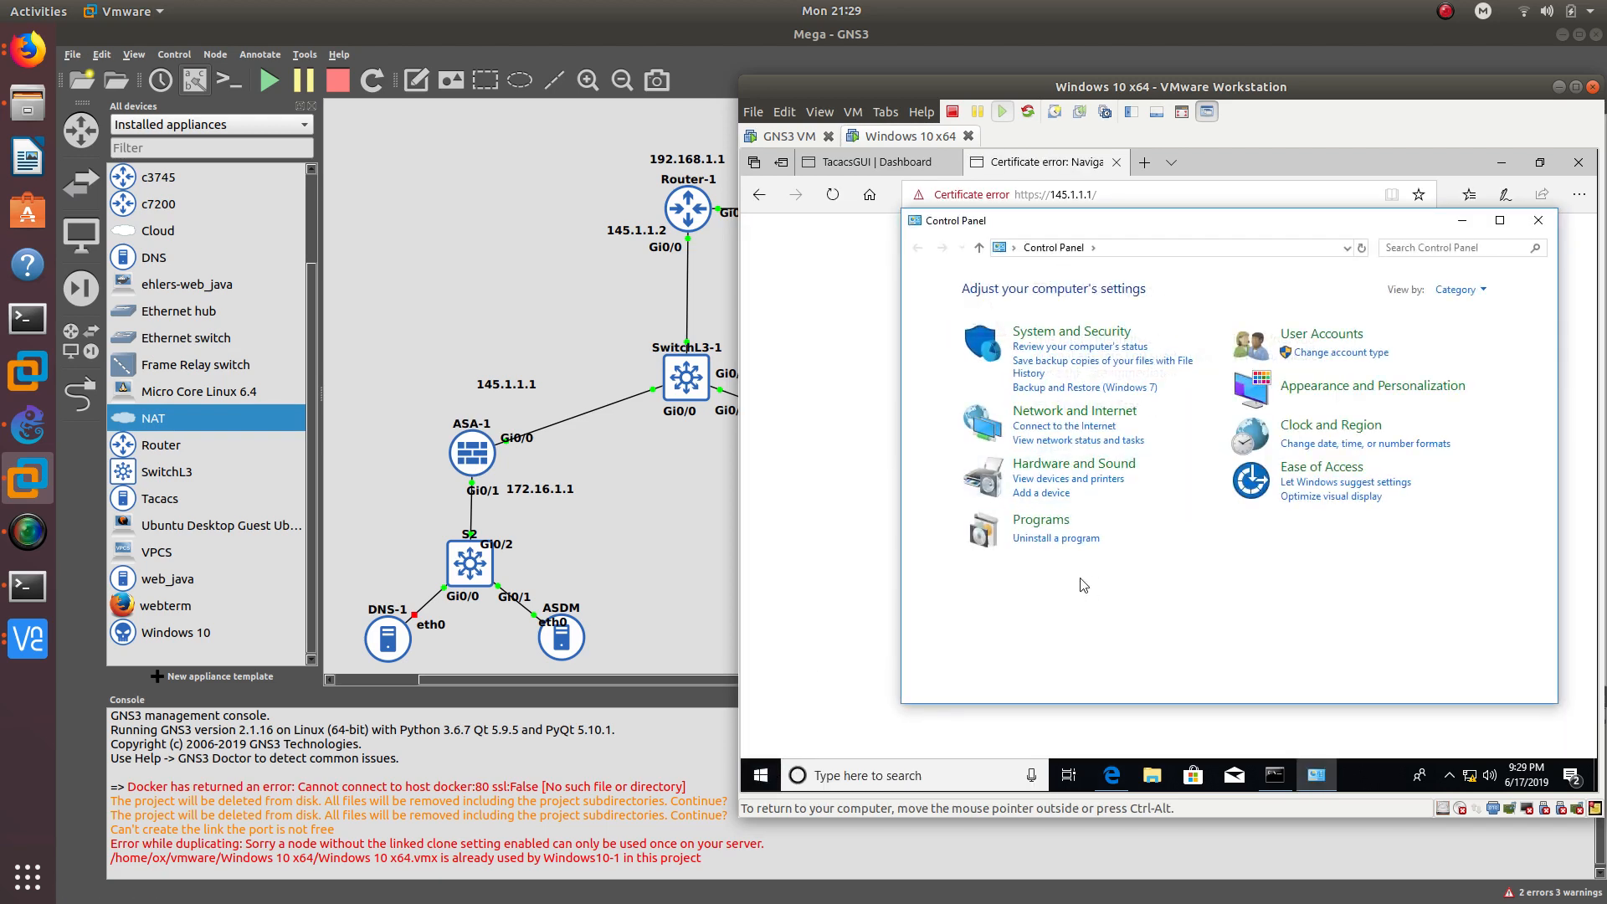
{"action": "left_click", "coordinate": [1057, 538]}
- Uninstall Cisco AnyConnect Secure Mobility Client, then close Programs and Features
{"action": "left_click", "coordinate": [1178, 388]}
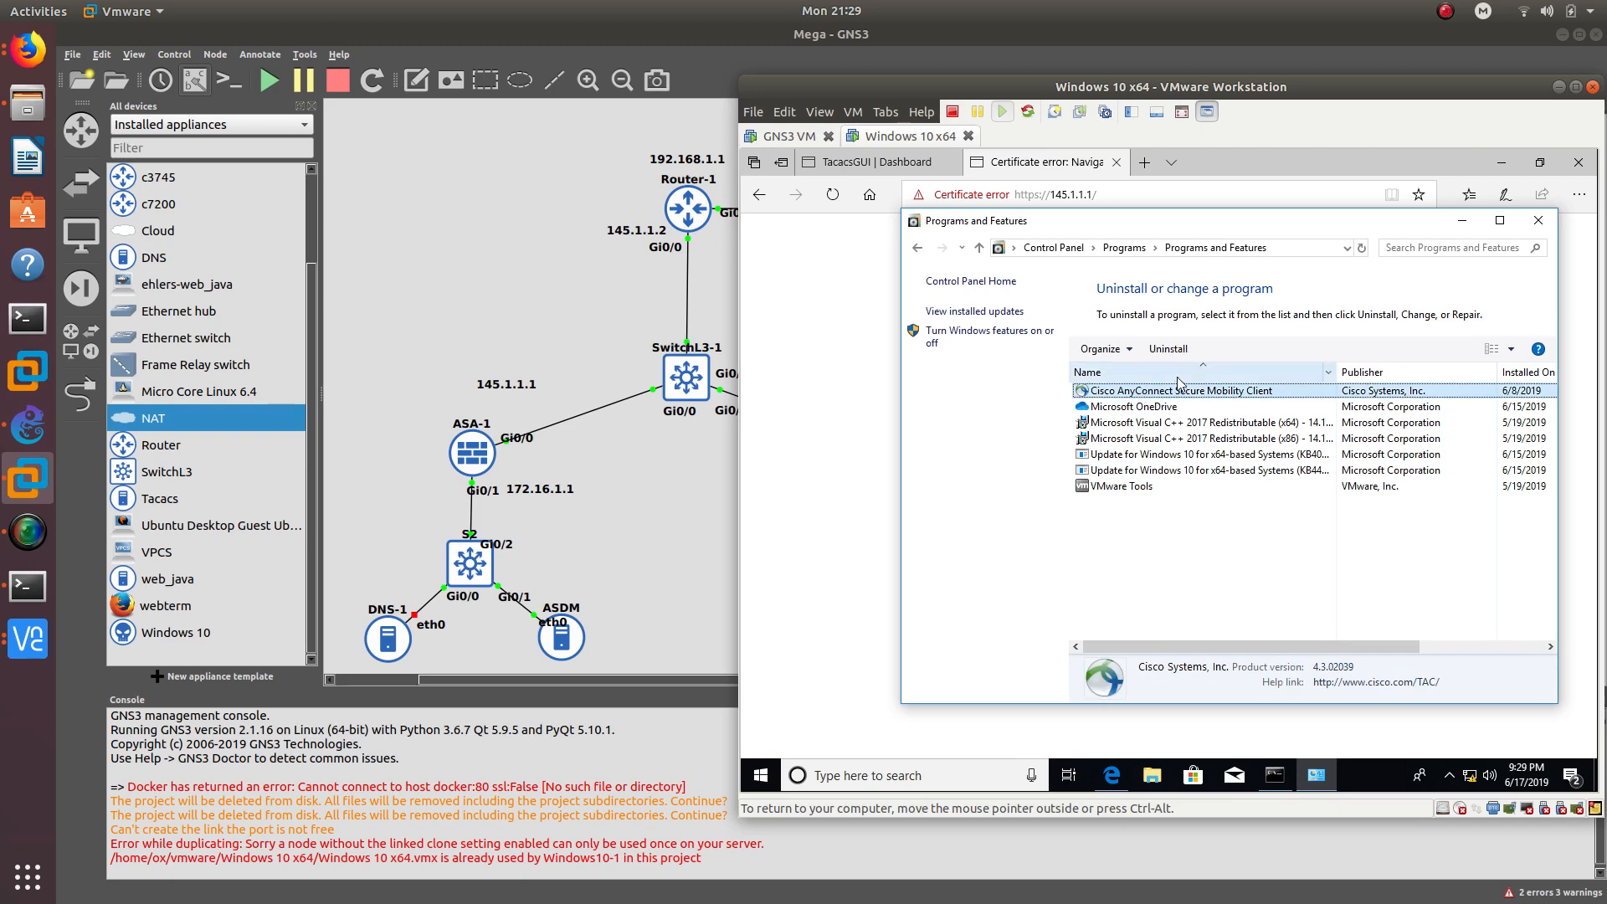
{"action": "left_click", "coordinate": [1168, 349]}
{"action": "left_click", "coordinate": [1097, 571]}
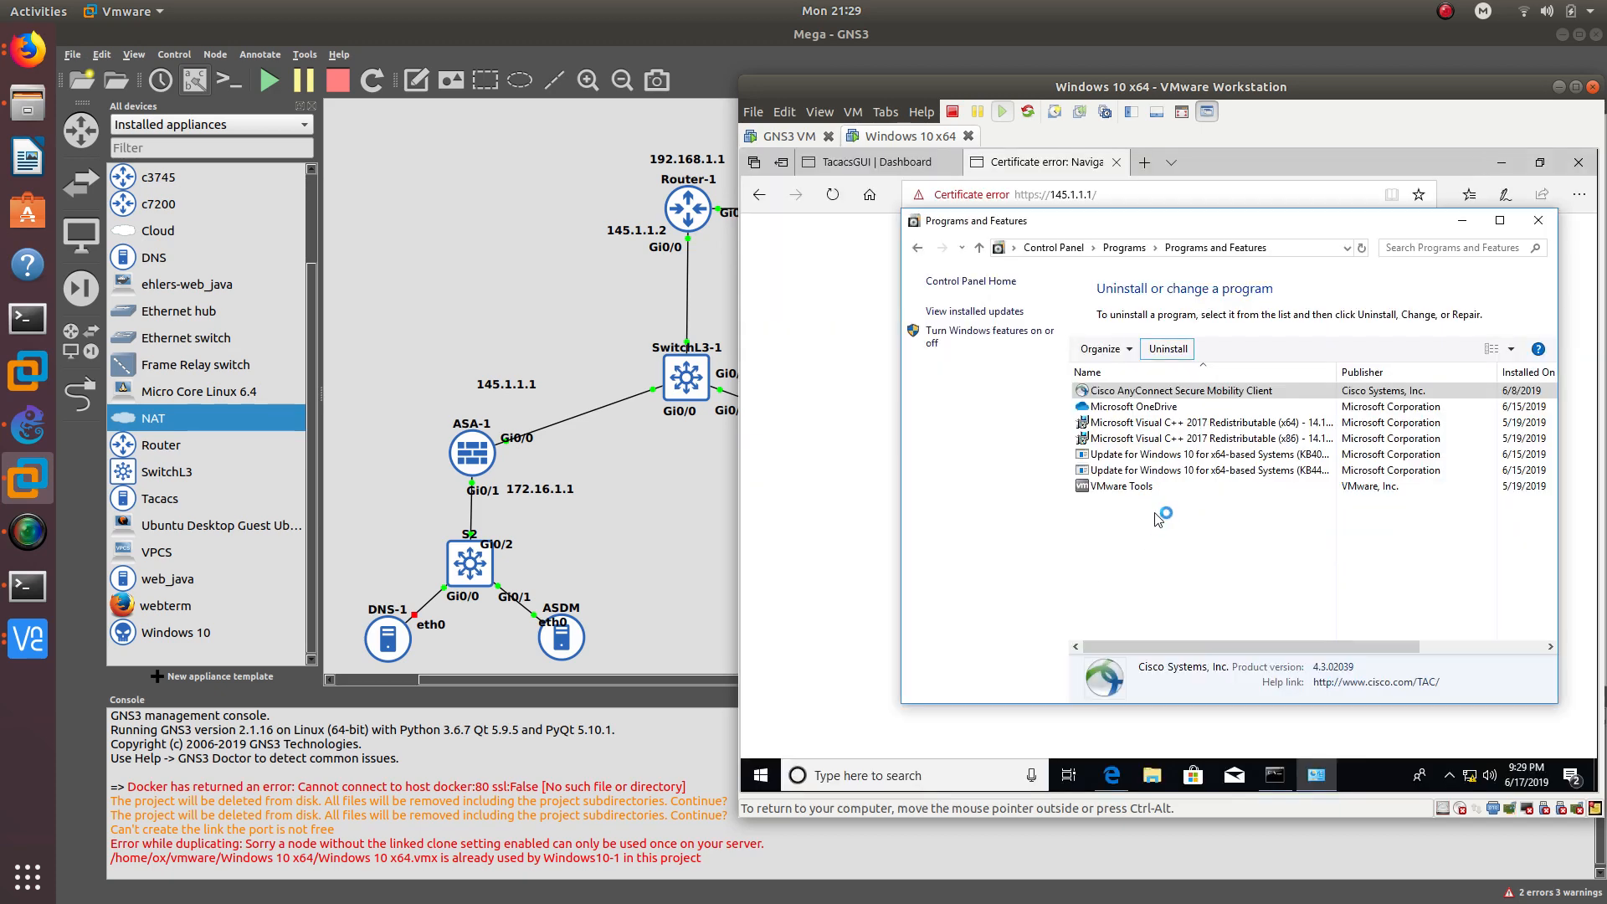
{"action": "left_click", "coordinate": [1231, 519]}
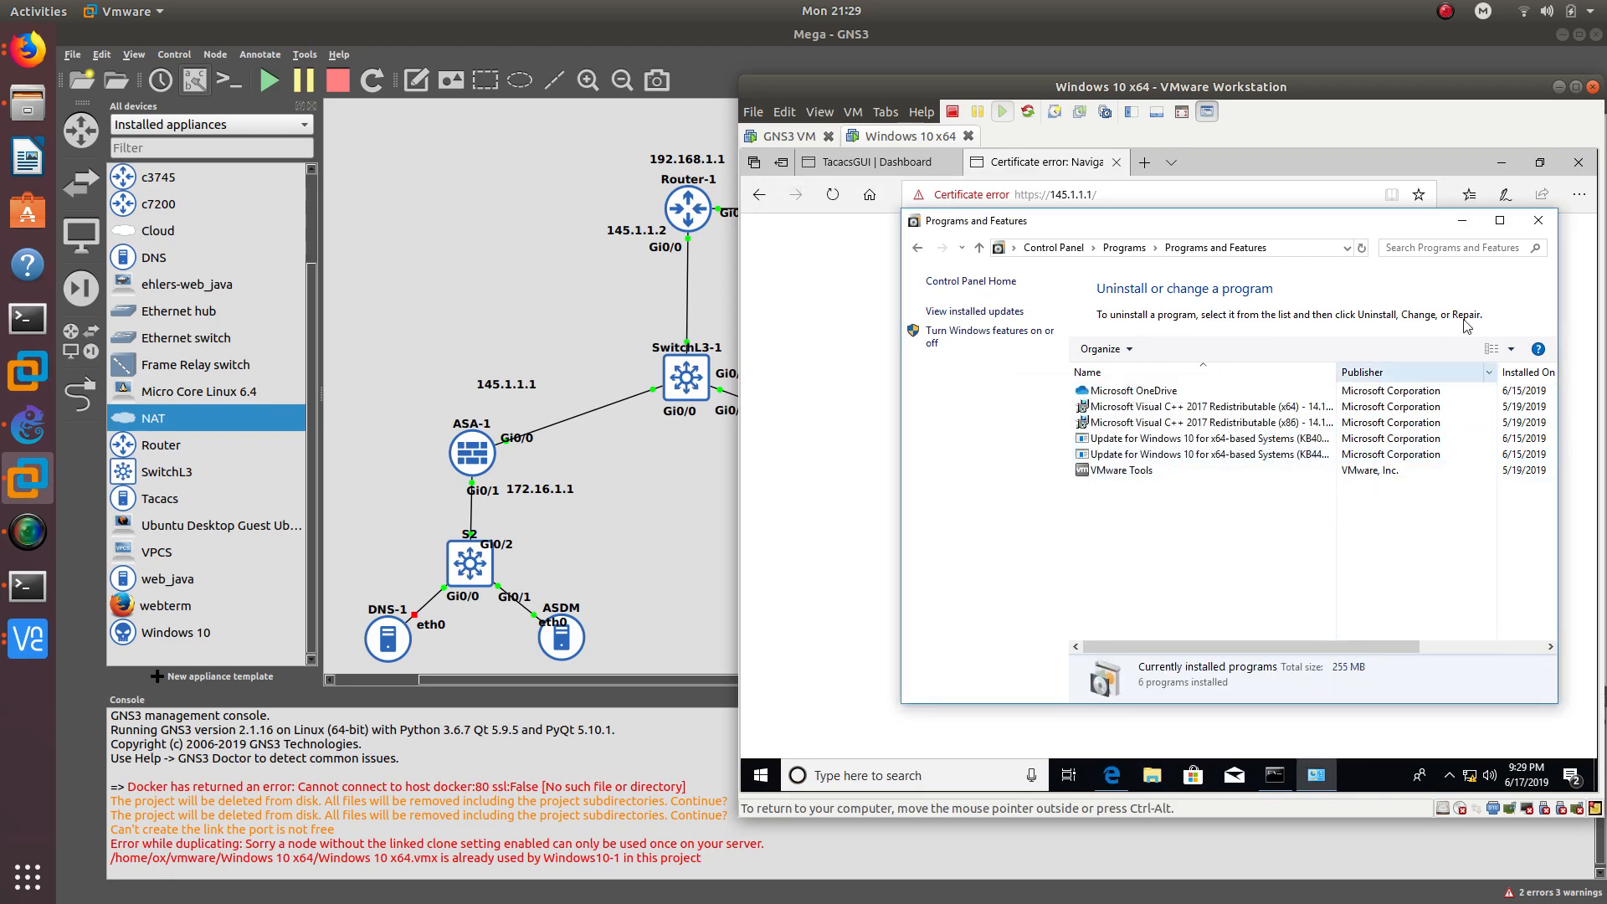
{"action": "left_click", "coordinate": [1539, 220]}
{"action": "left_click_drag", "start_coordinate": [1329, 101], "coordinate": [1106, 132]}
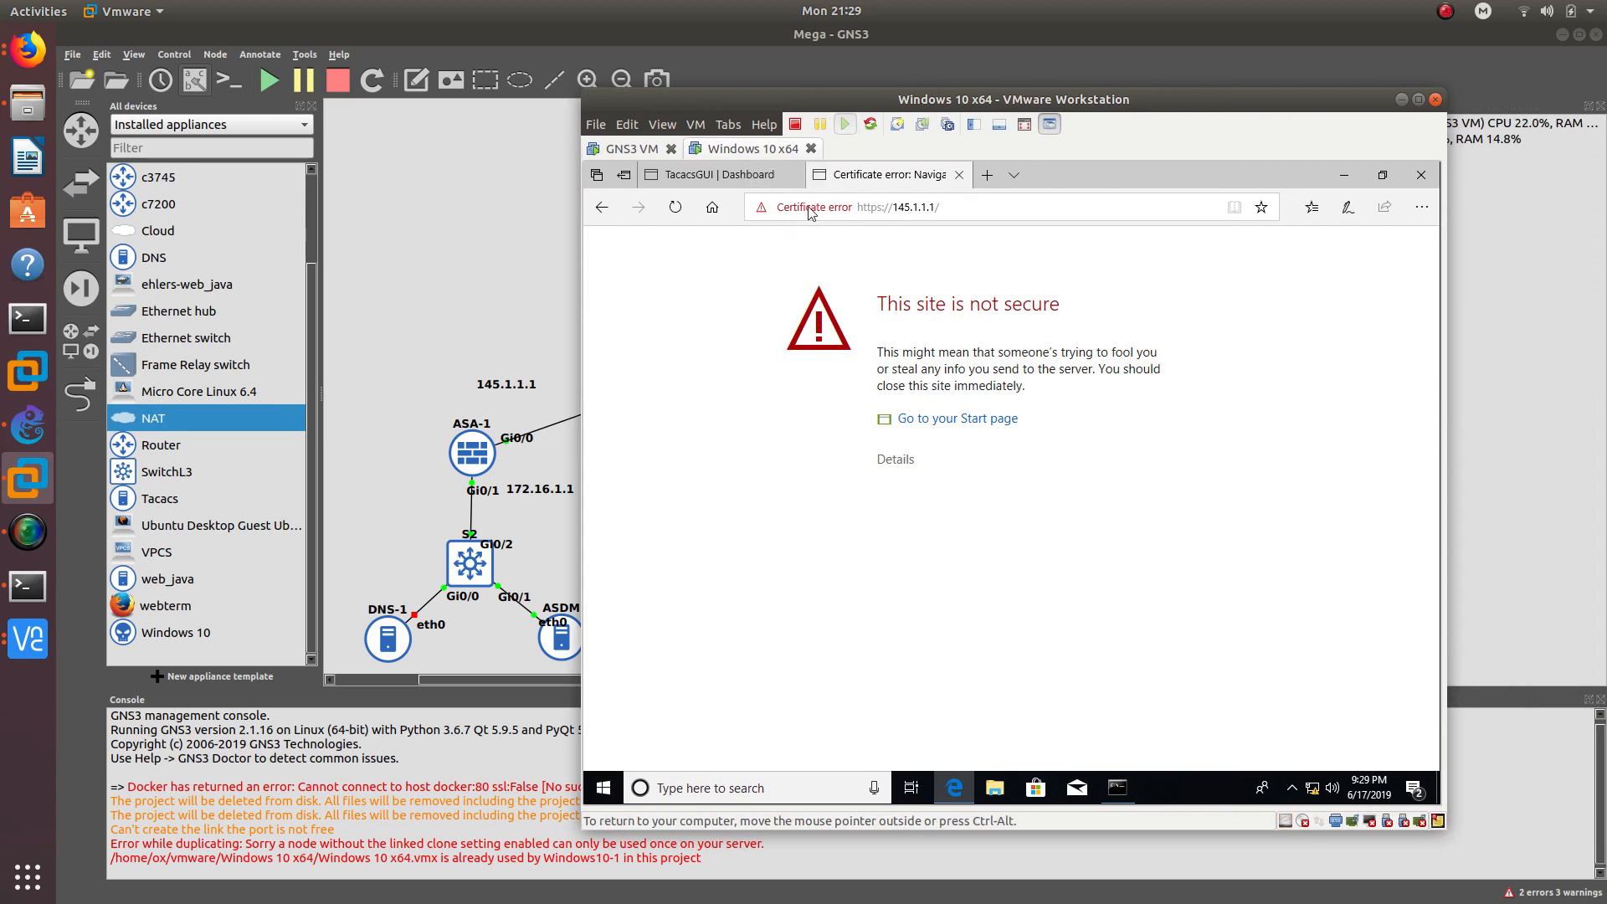
- Bypass the certificate warning to reach the SSL VPN login with group Anyconnect
{"action": "left_click", "coordinate": [907, 468]}
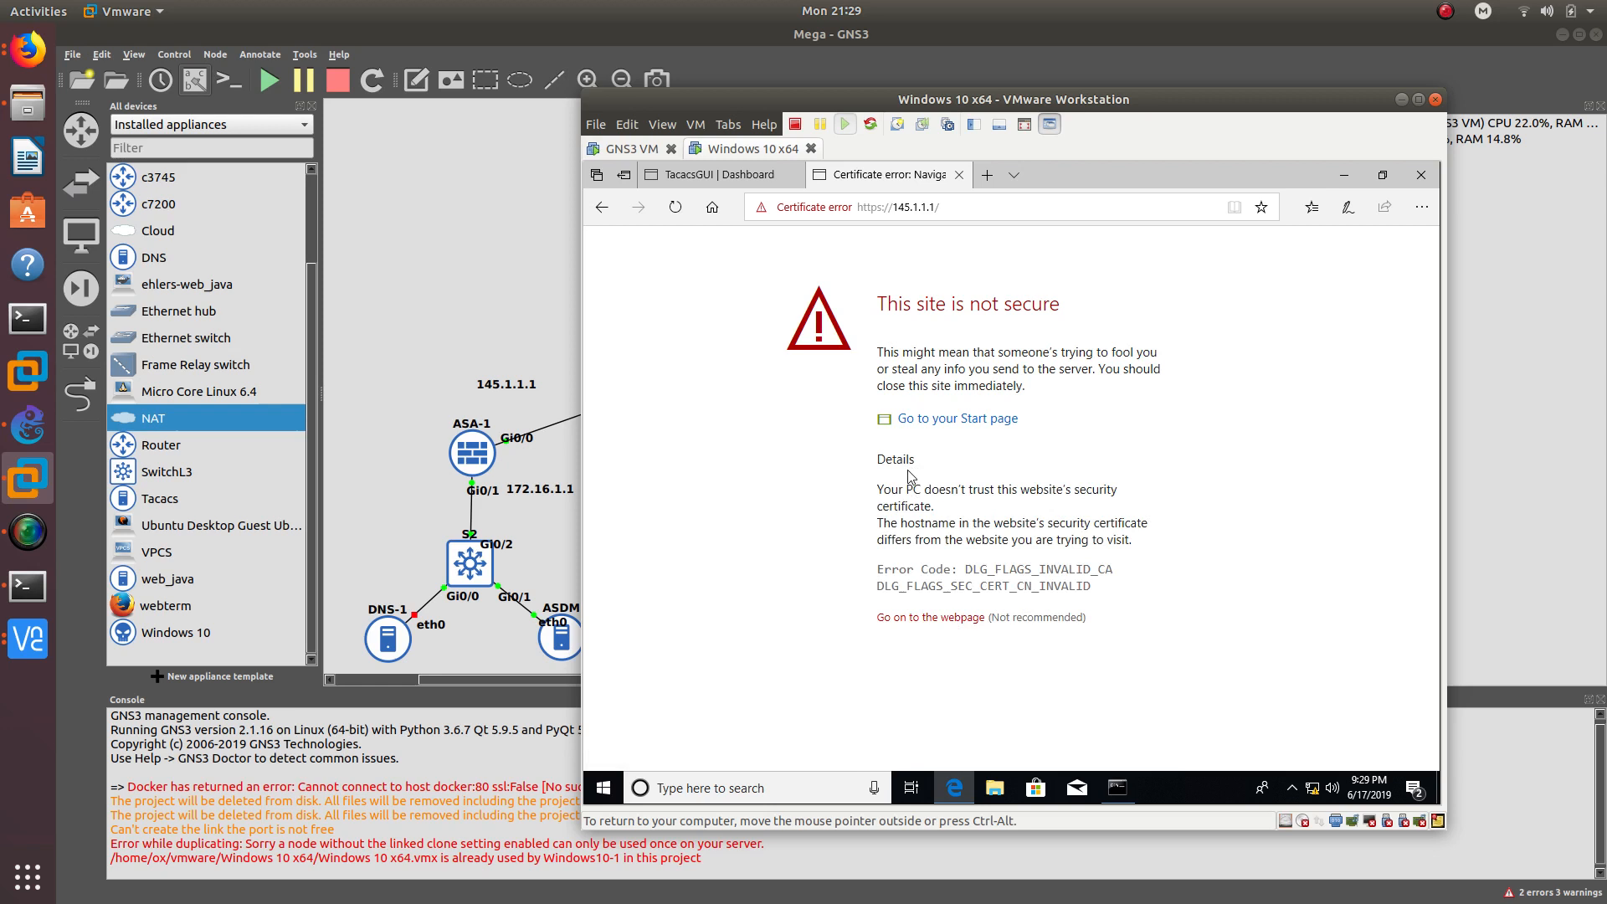
{"action": "left_click", "coordinate": [923, 620]}
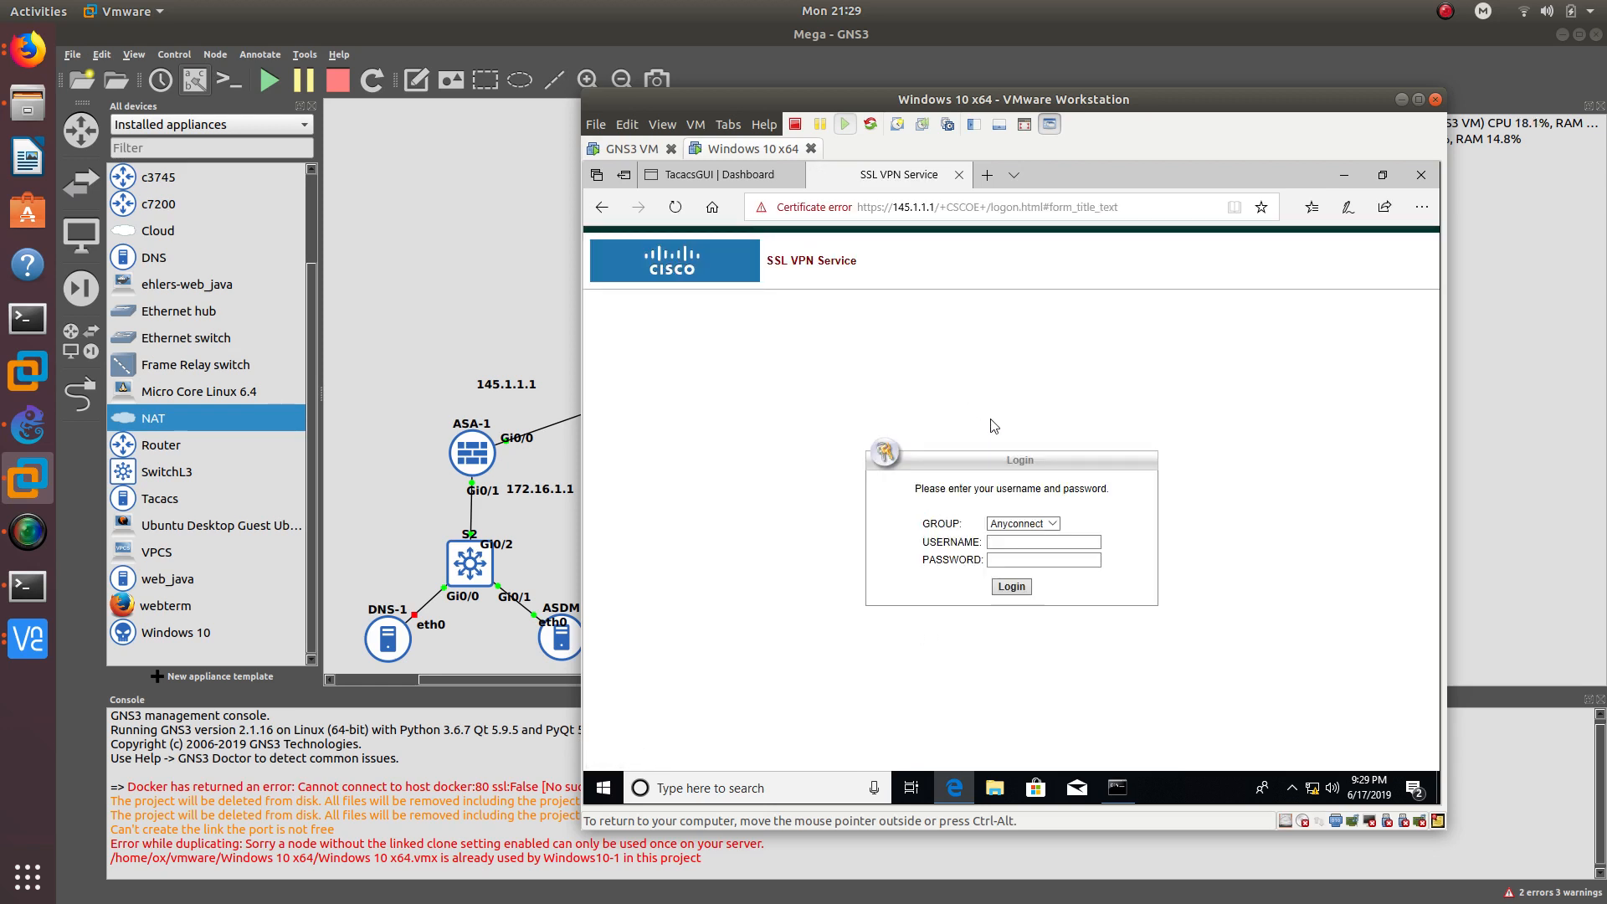
{"action": "left_click", "coordinate": [1045, 550]}
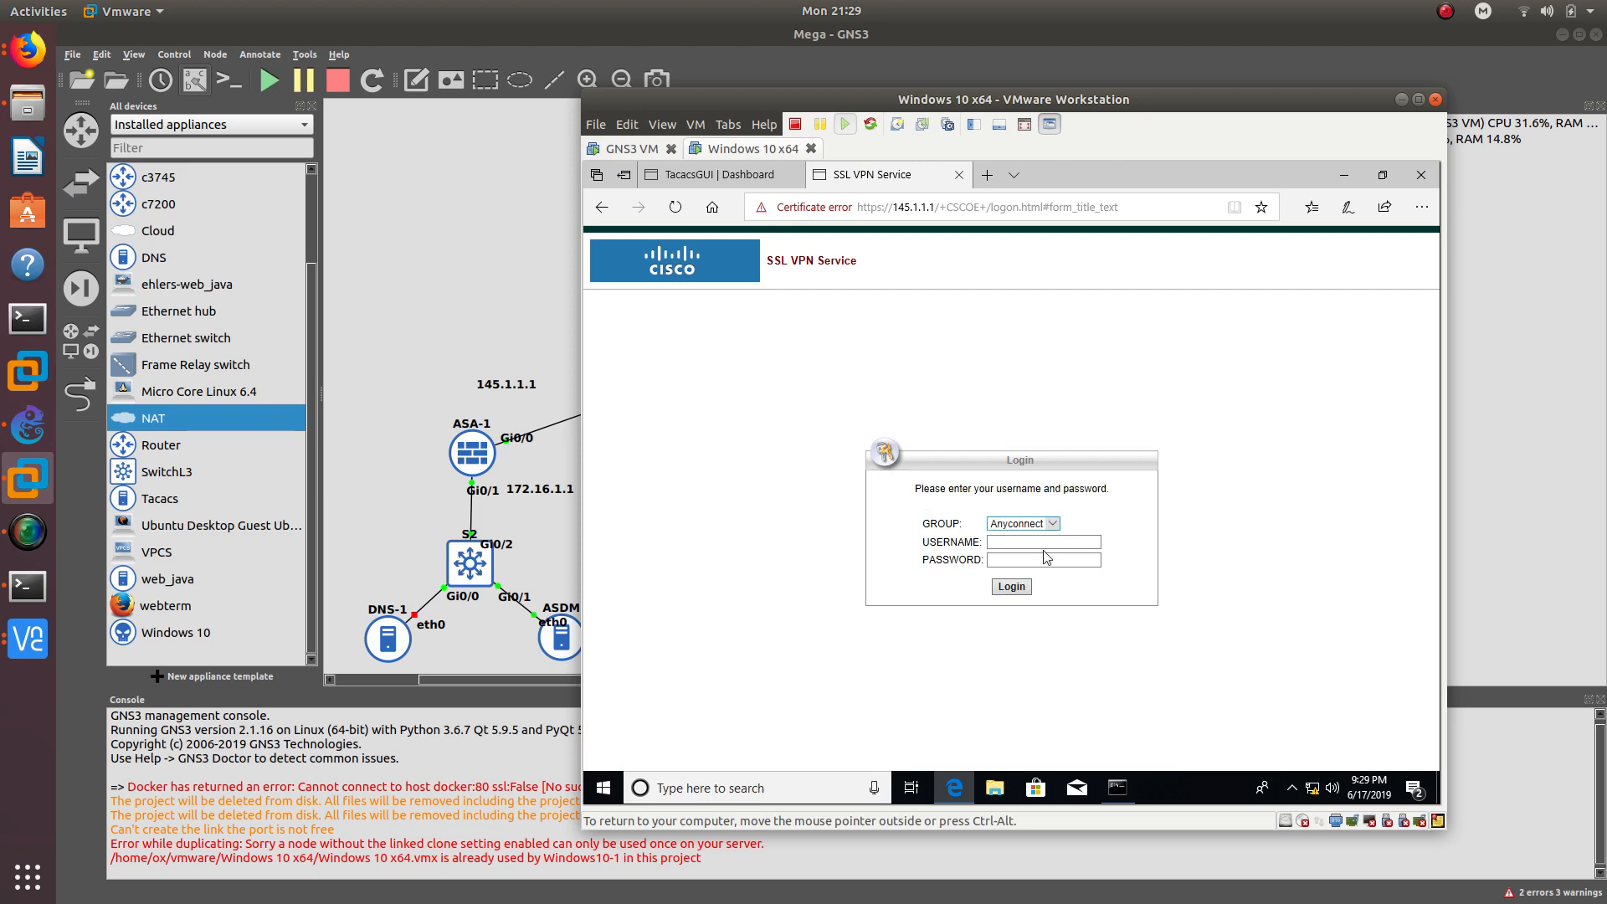
- Review the Tacacs Users list on the TacacsGUI dashboard
{"action": "left_click", "coordinate": [725, 179]}
{"action": "left_click", "coordinate": [720, 424]}
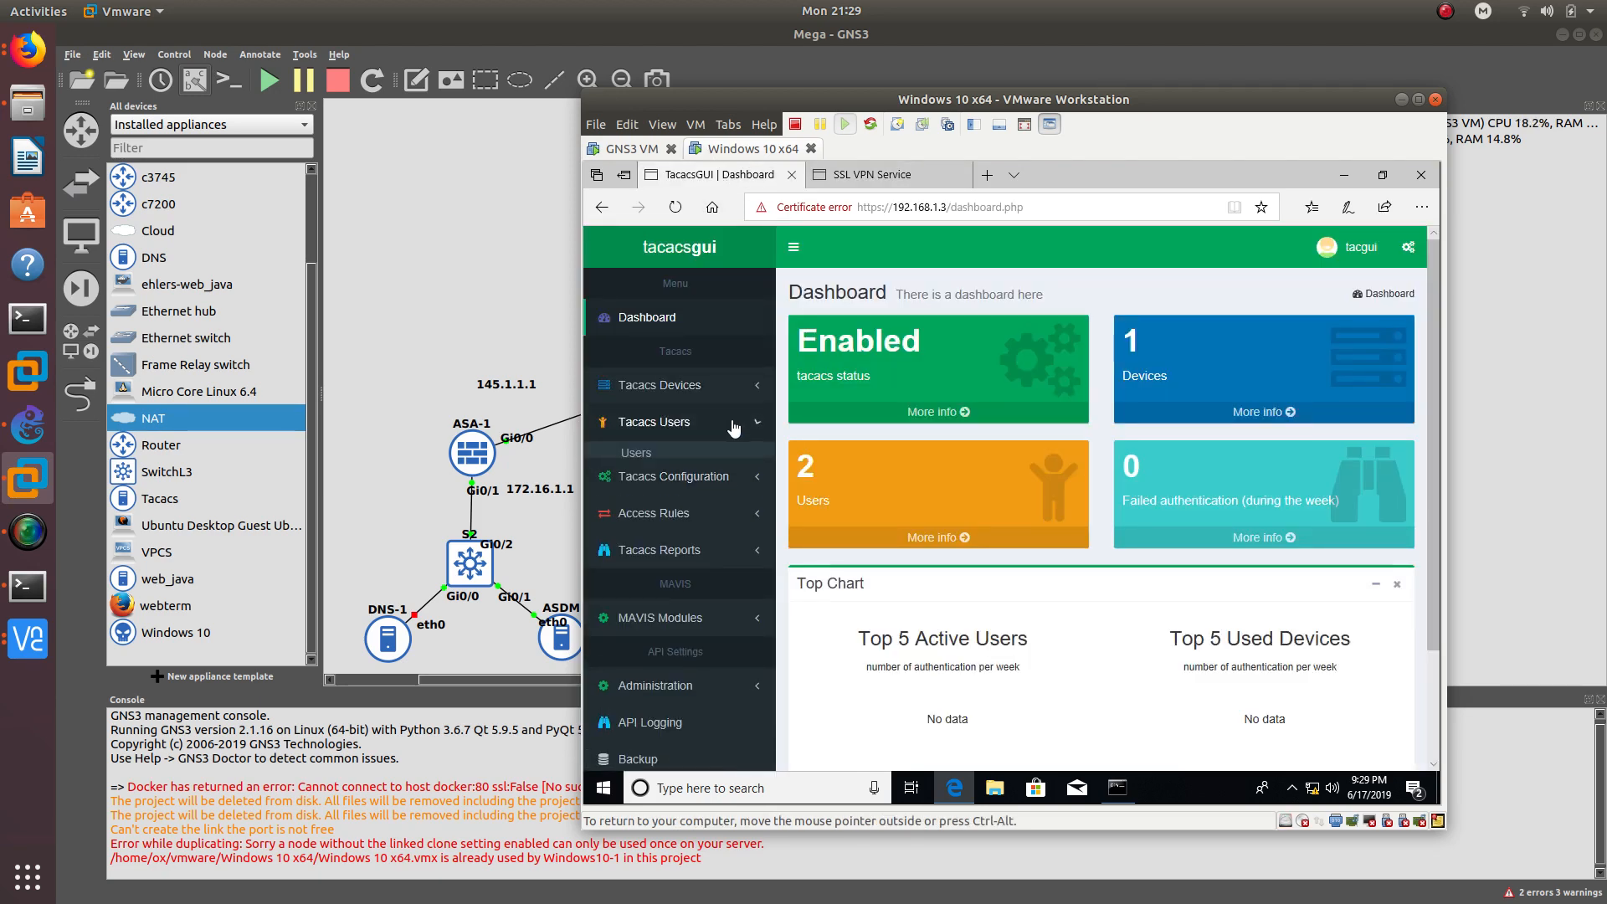
{"action": "left_click", "coordinate": [636, 453]}
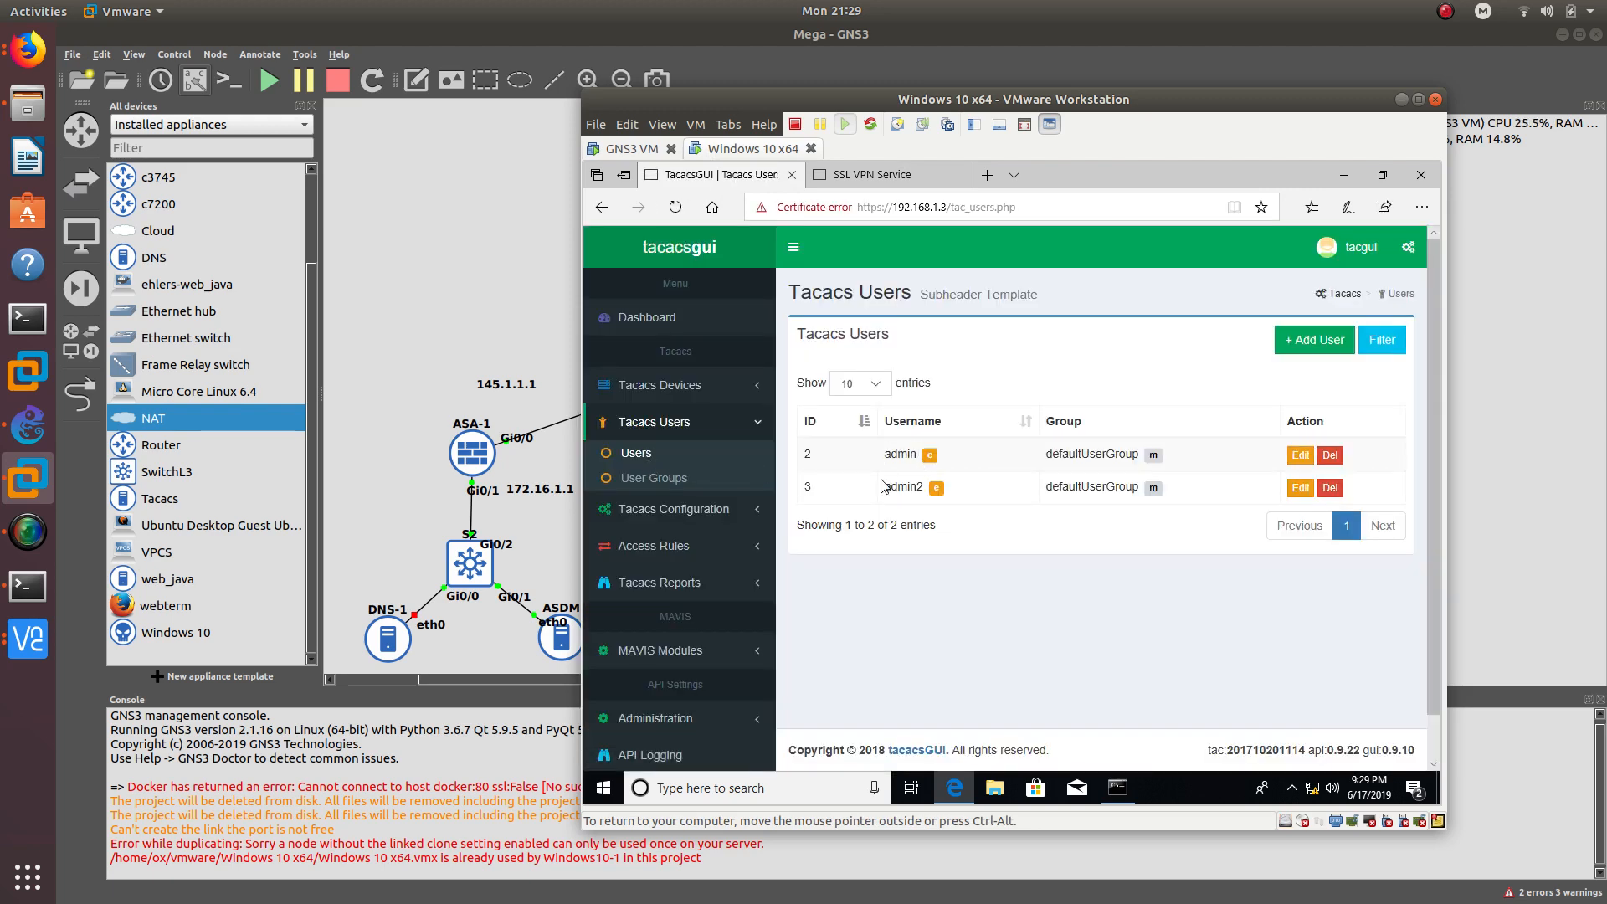
- Submit the Anyconnect VPN username and password, getting a login error, then raise ASDM
{"action": "left_click", "coordinate": [879, 175]}
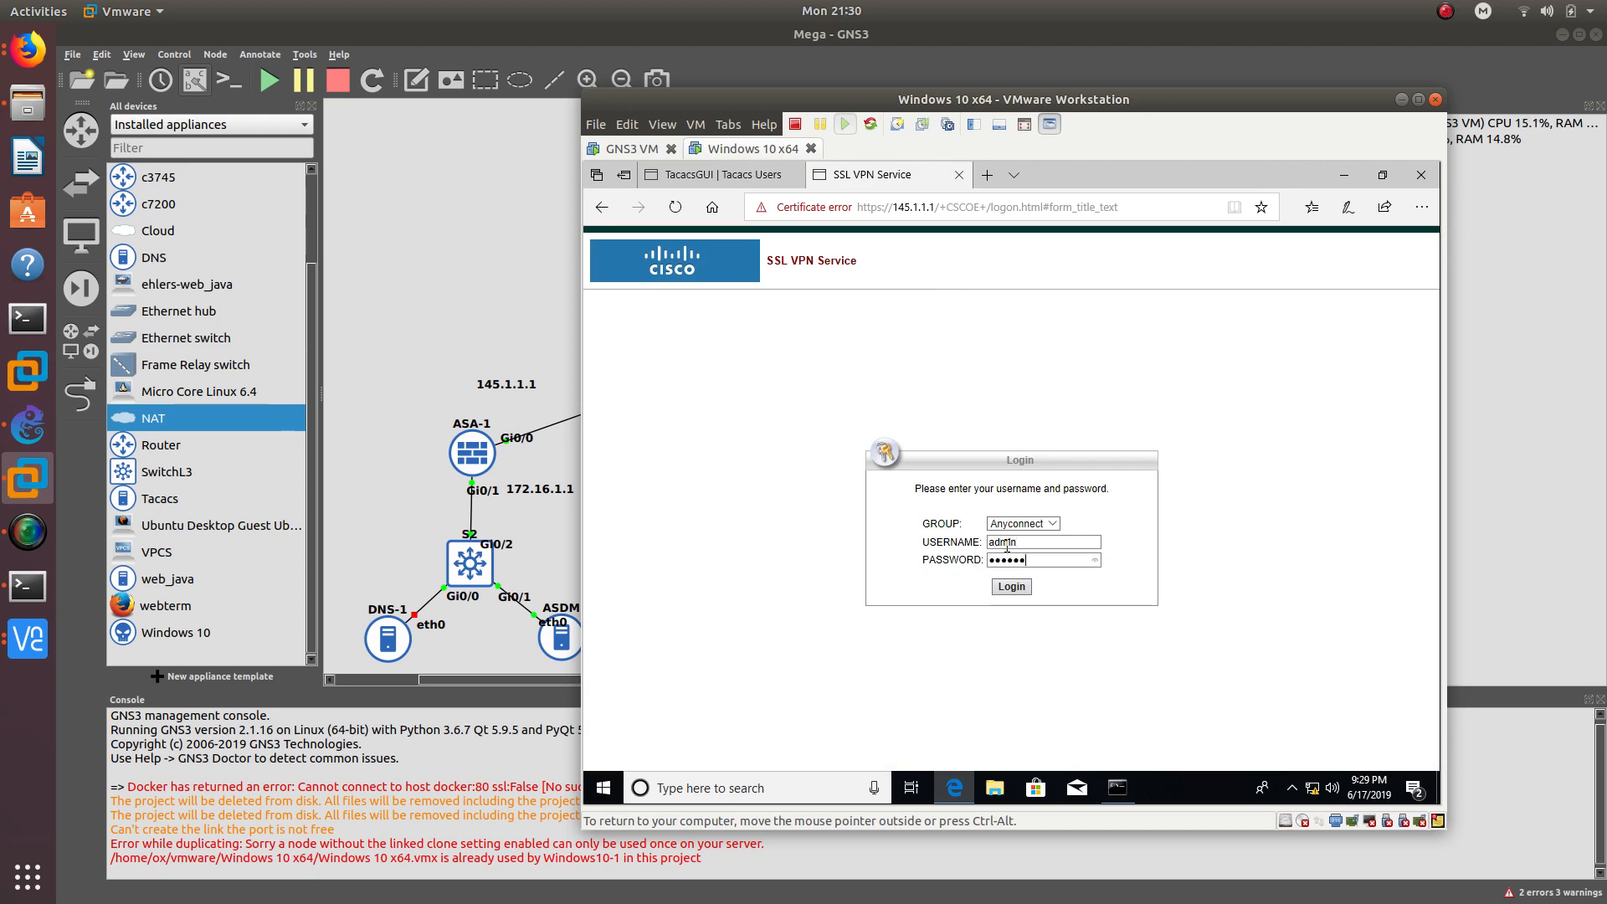
{"action": "key", "text": "Return"}
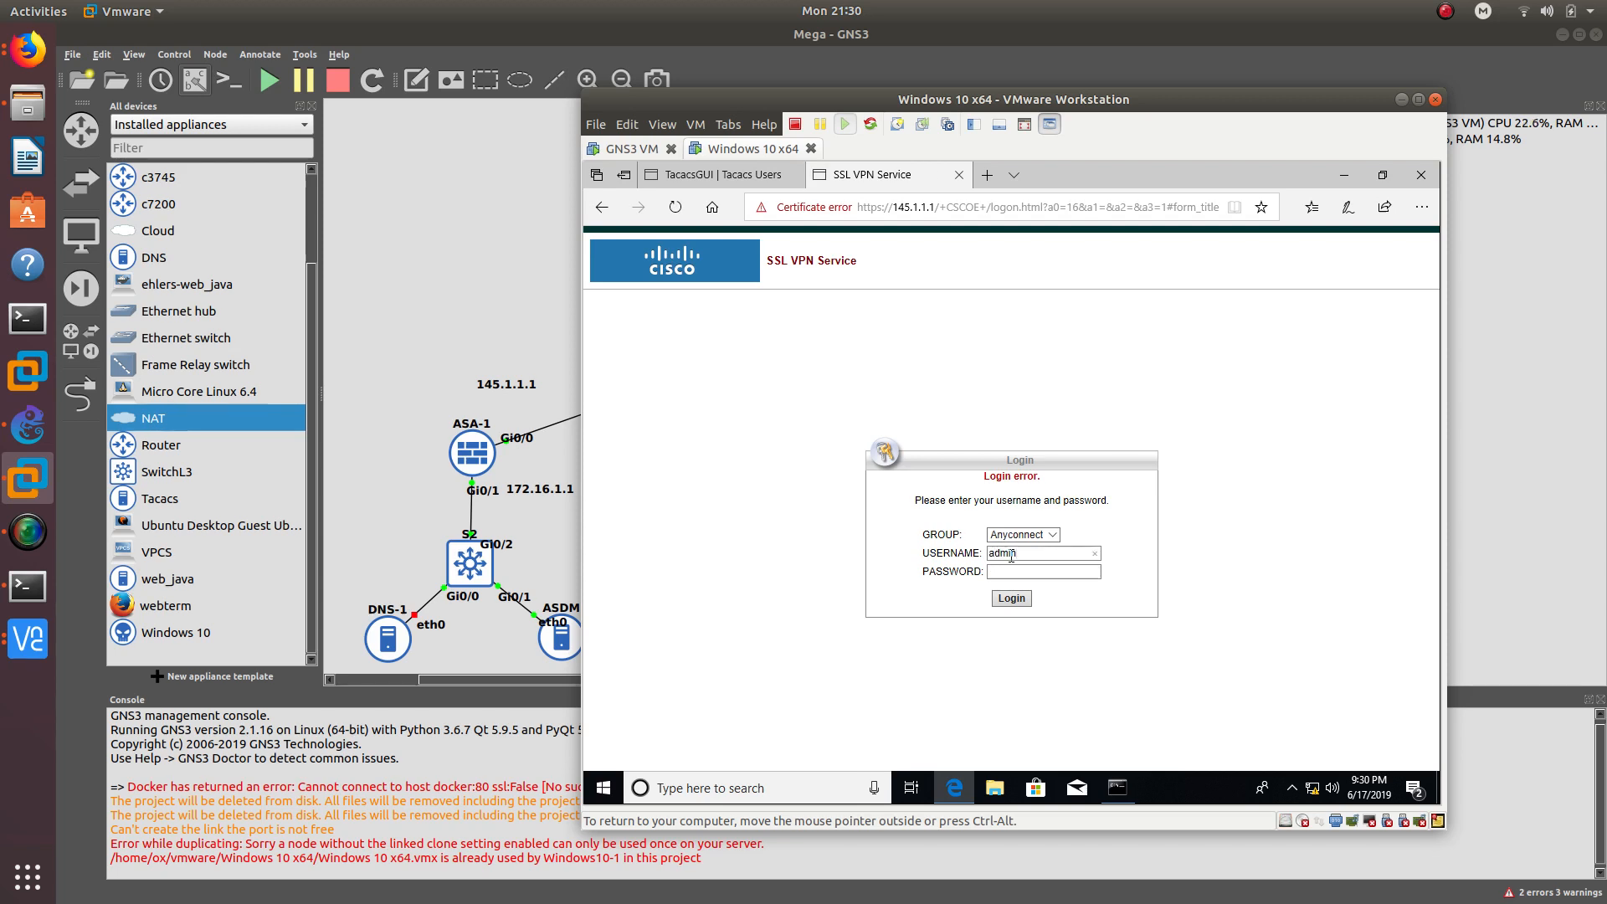
{"action": "key", "text": "Tab"}
{"action": "type", "text": "••••••••"}
{"action": "key", "text": "Return"}
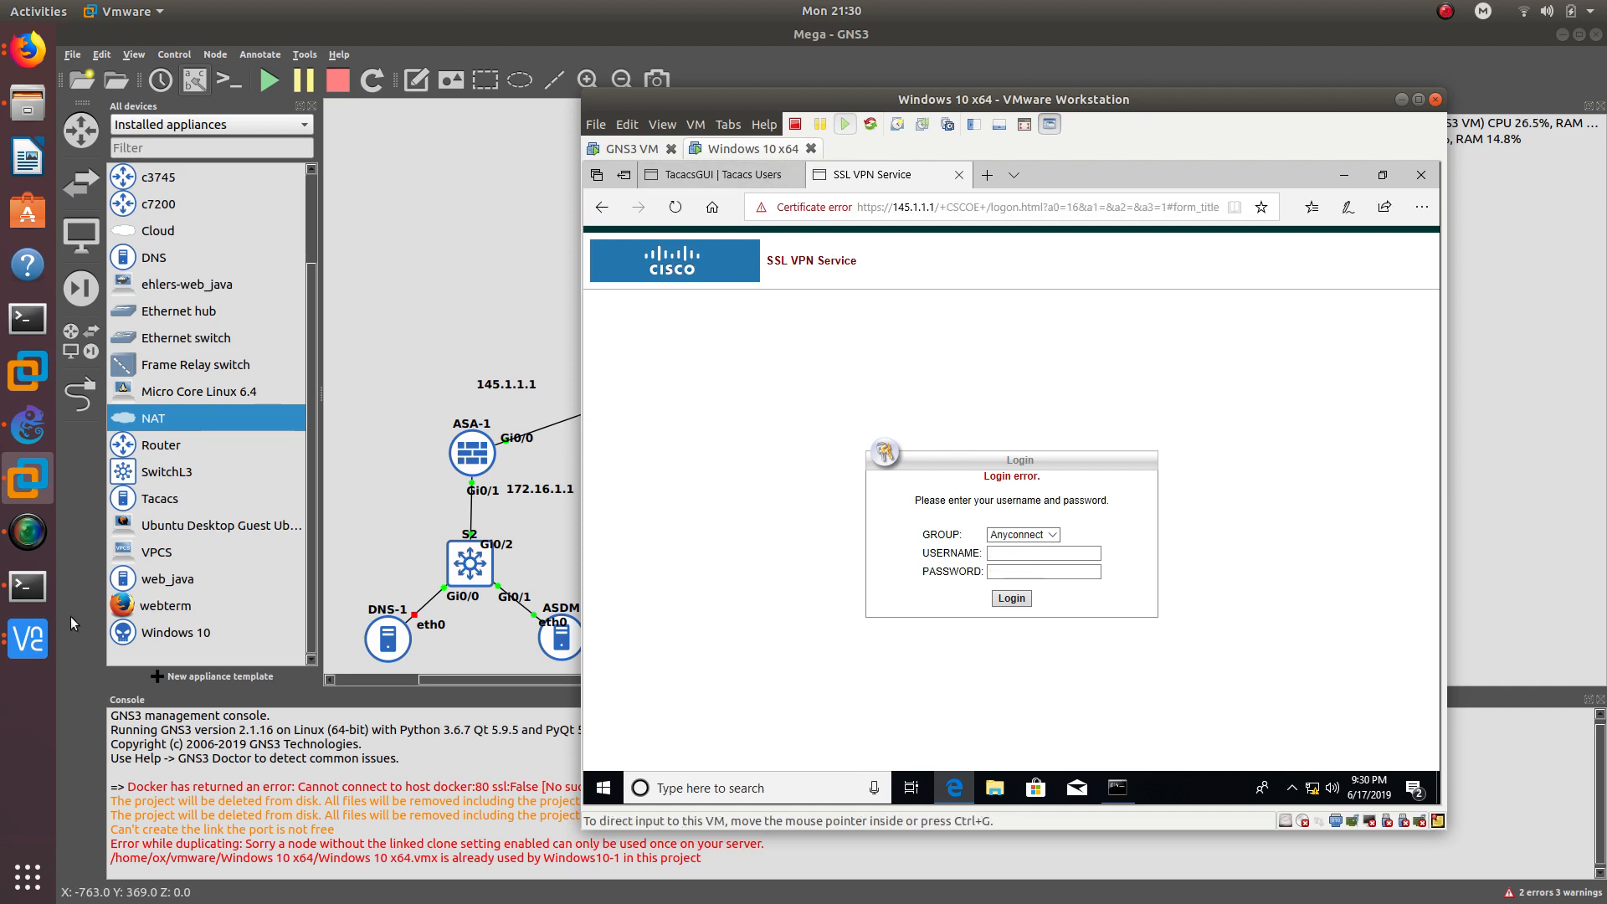
{"action": "left_click", "coordinate": [28, 639]}
{"action": "left_click", "coordinate": [191, 570]}
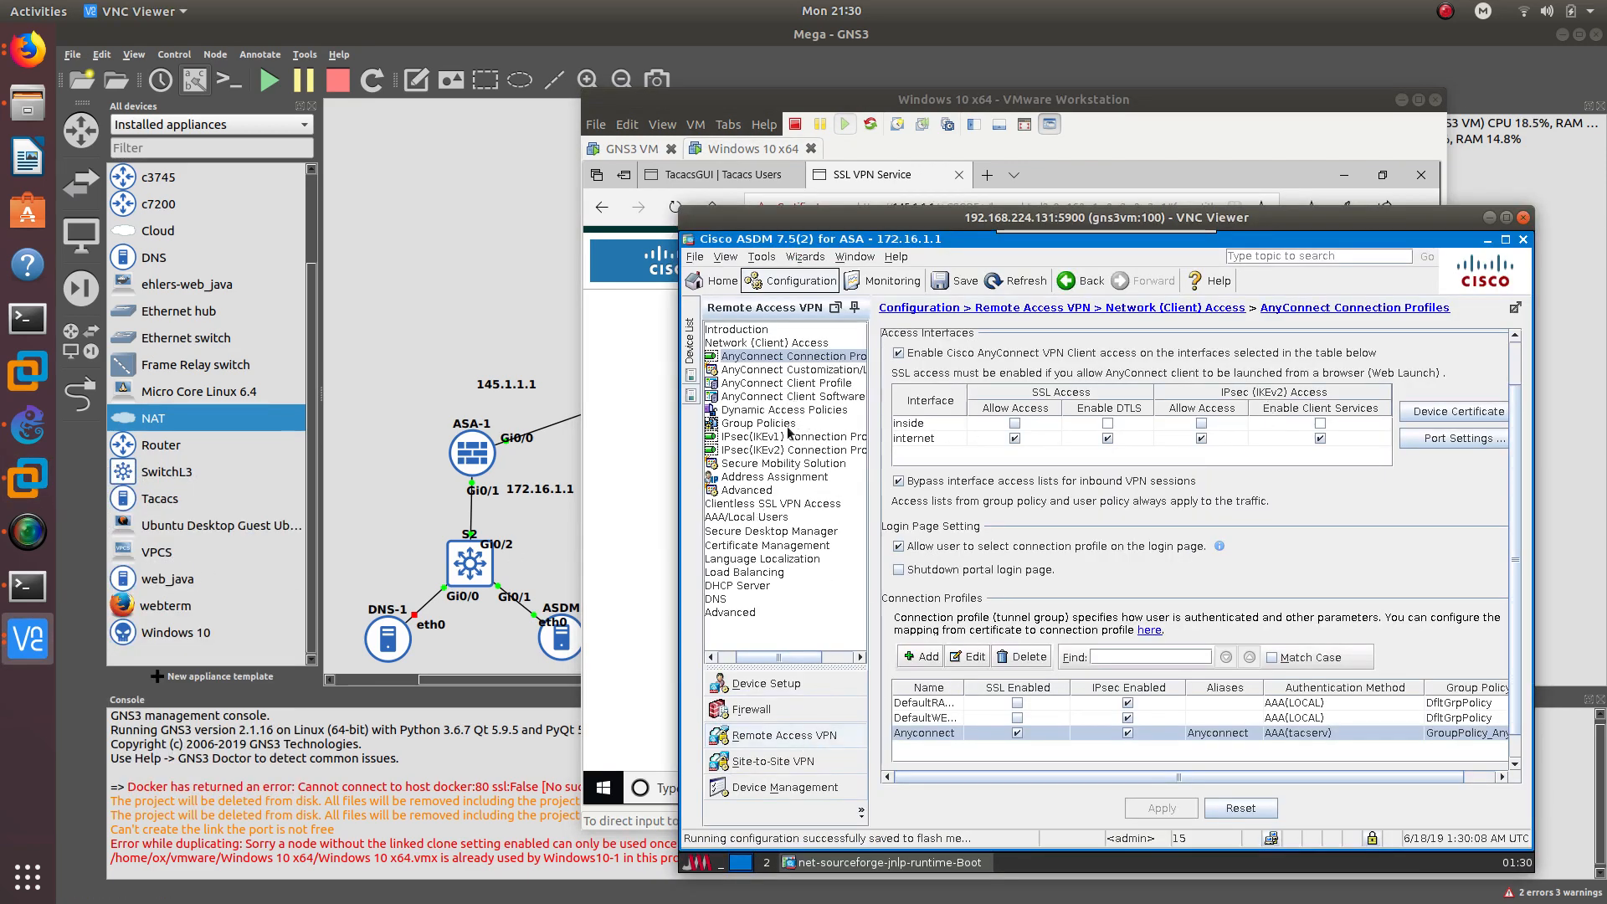
- Open the Anyconnect connection profile and enable fallback to LOCAL
{"action": "left_click", "coordinate": [796, 358]}
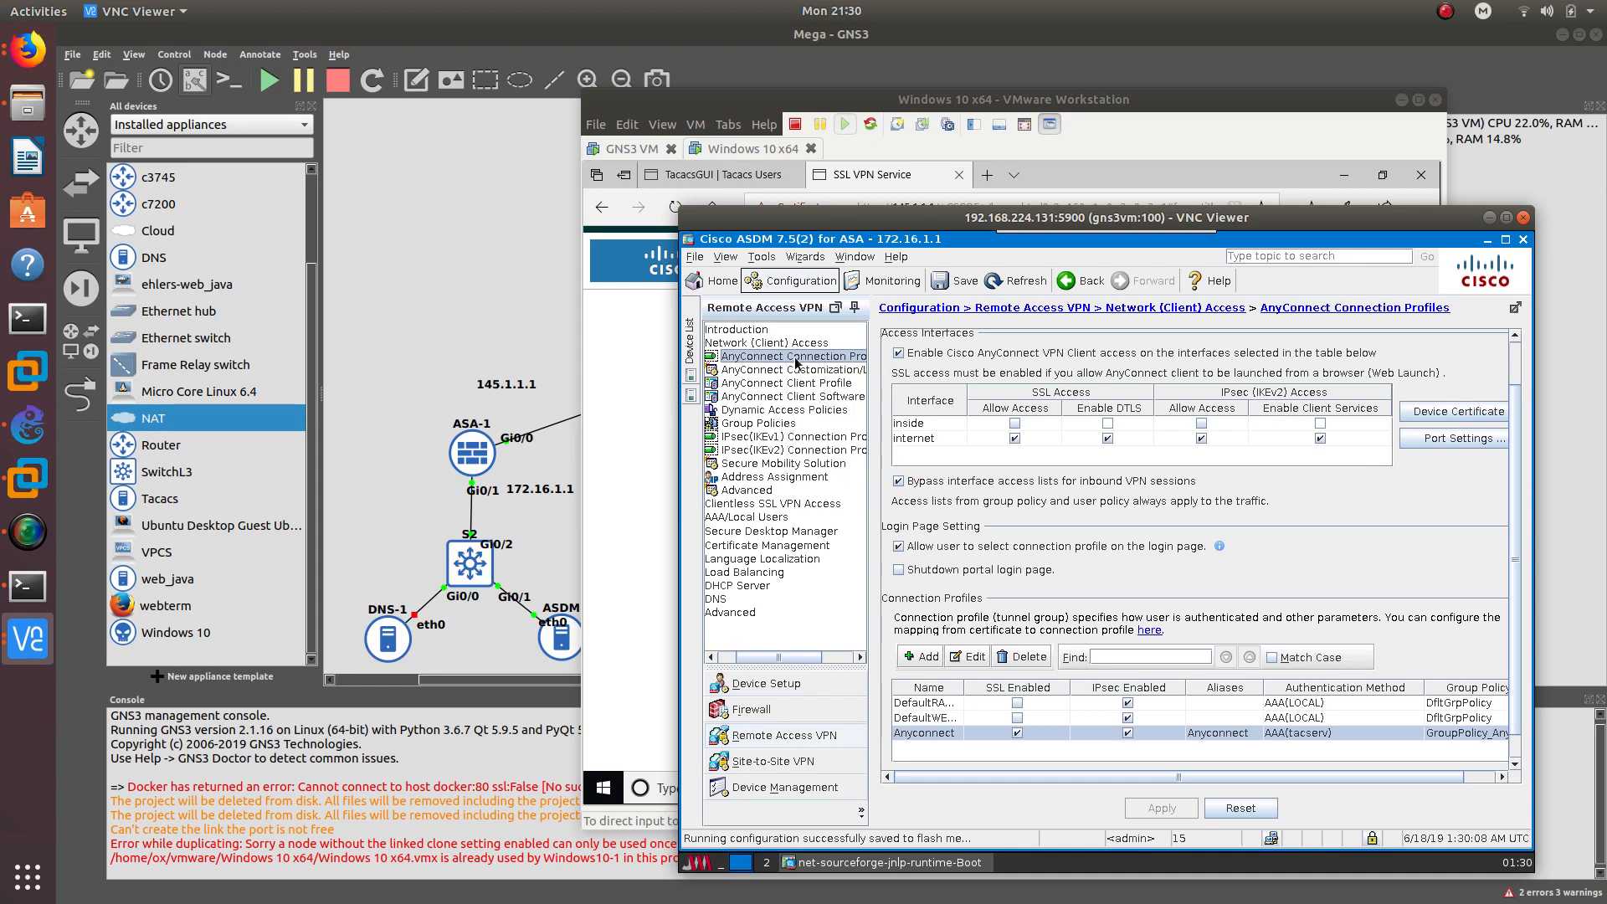
{"action": "double_click", "coordinate": [921, 738]}
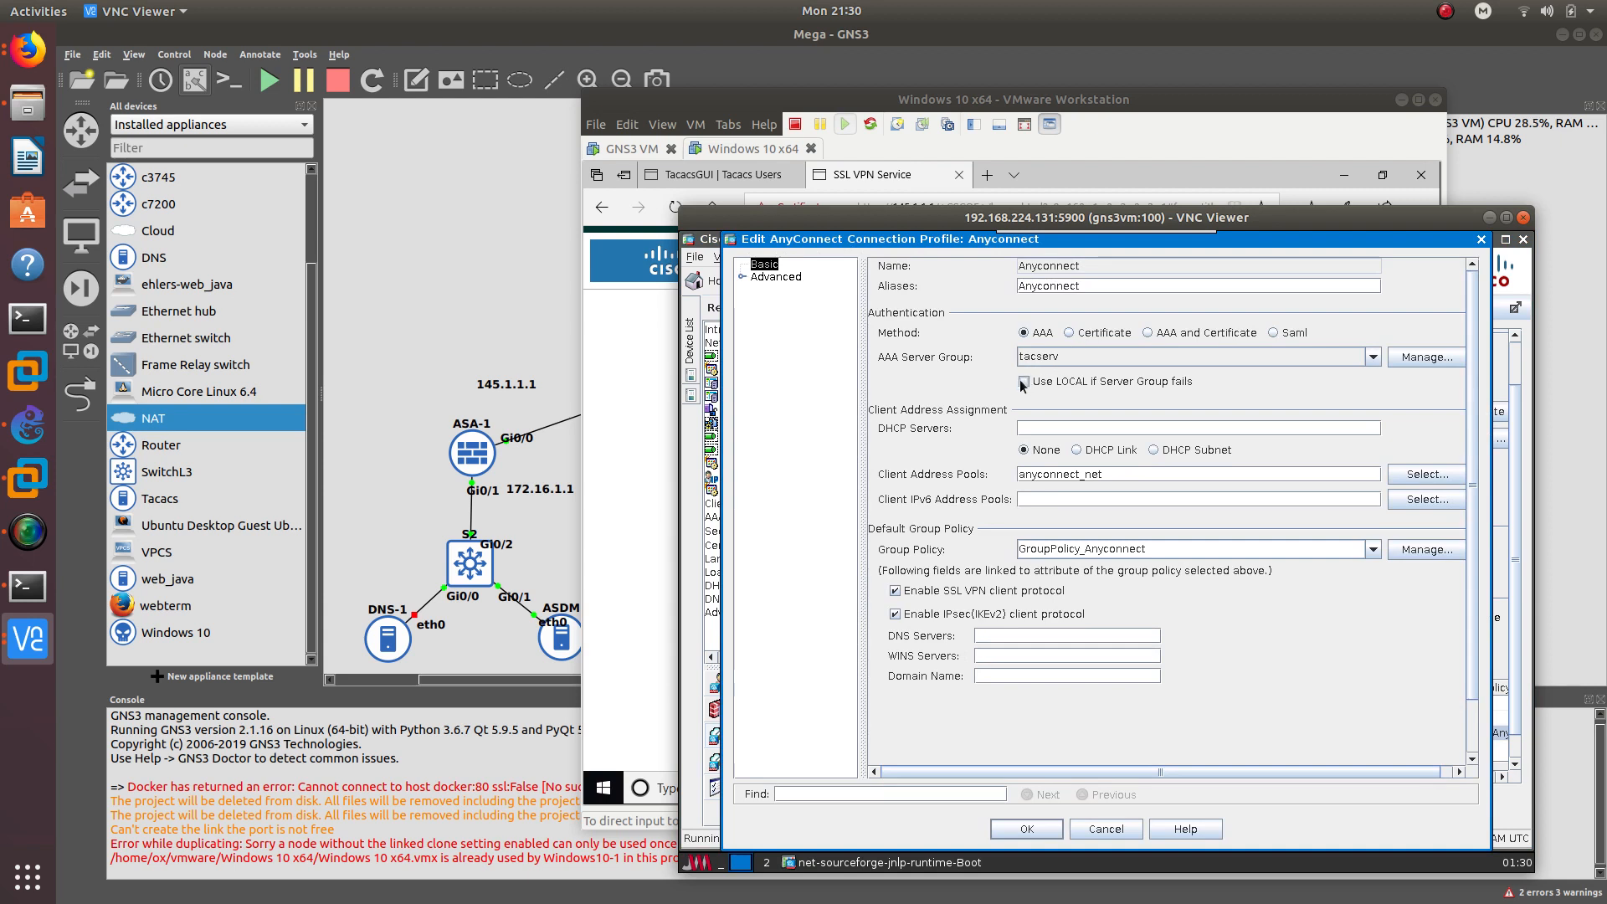
{"action": "left_click", "coordinate": [1023, 383]}
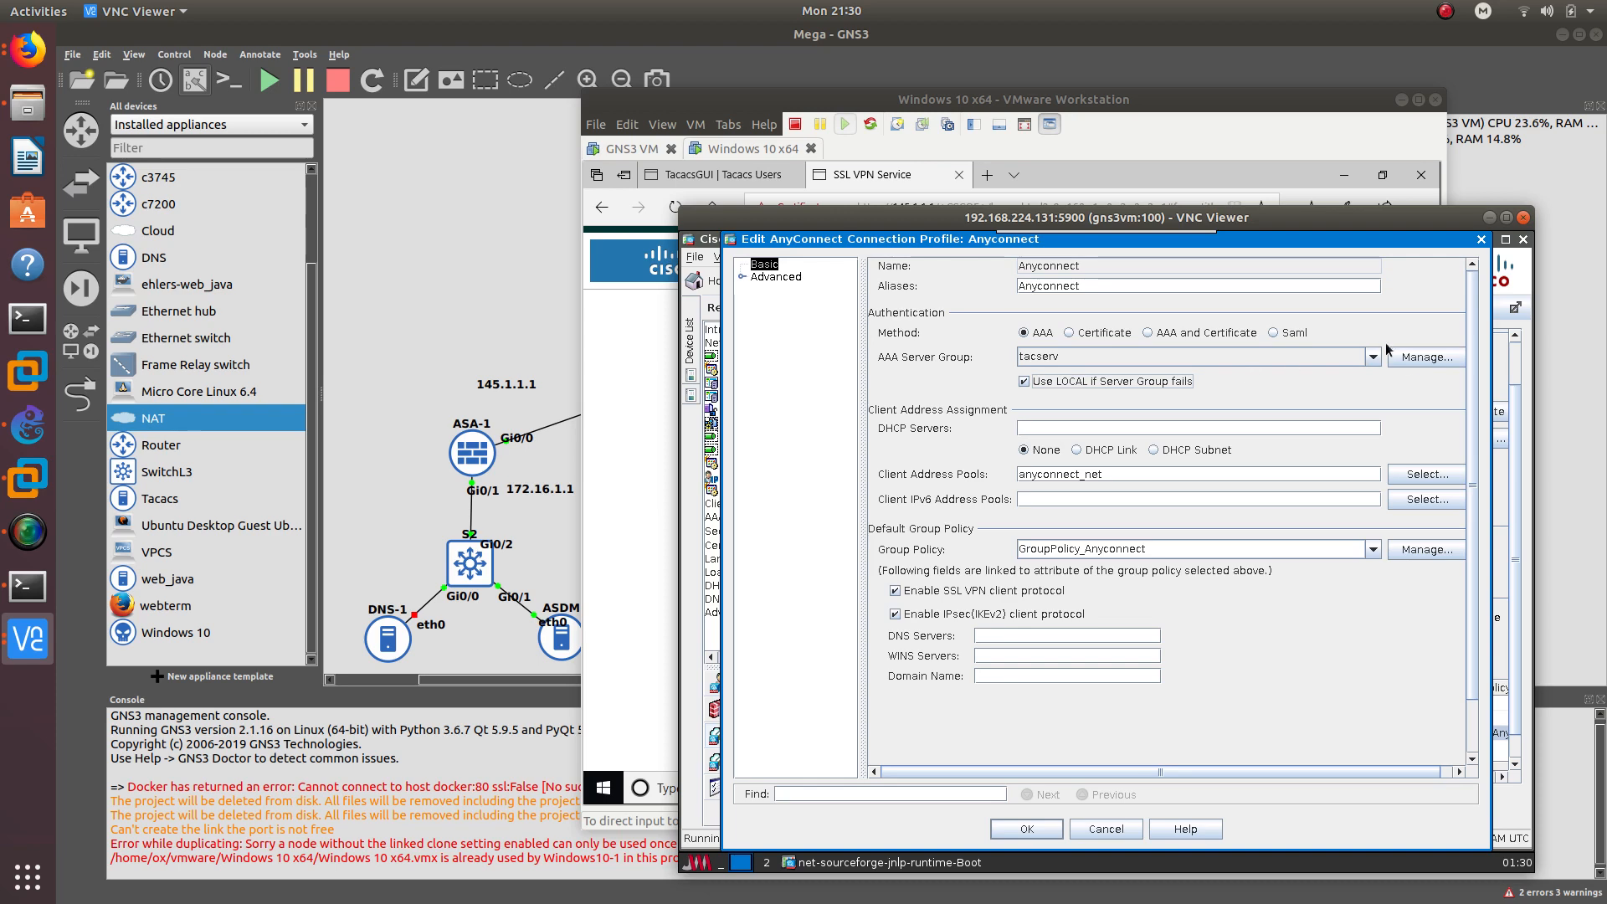
- Enable local user lockout on the LOCAL server group with 11 maximum attempts
{"action": "left_click", "coordinate": [1416, 360]}
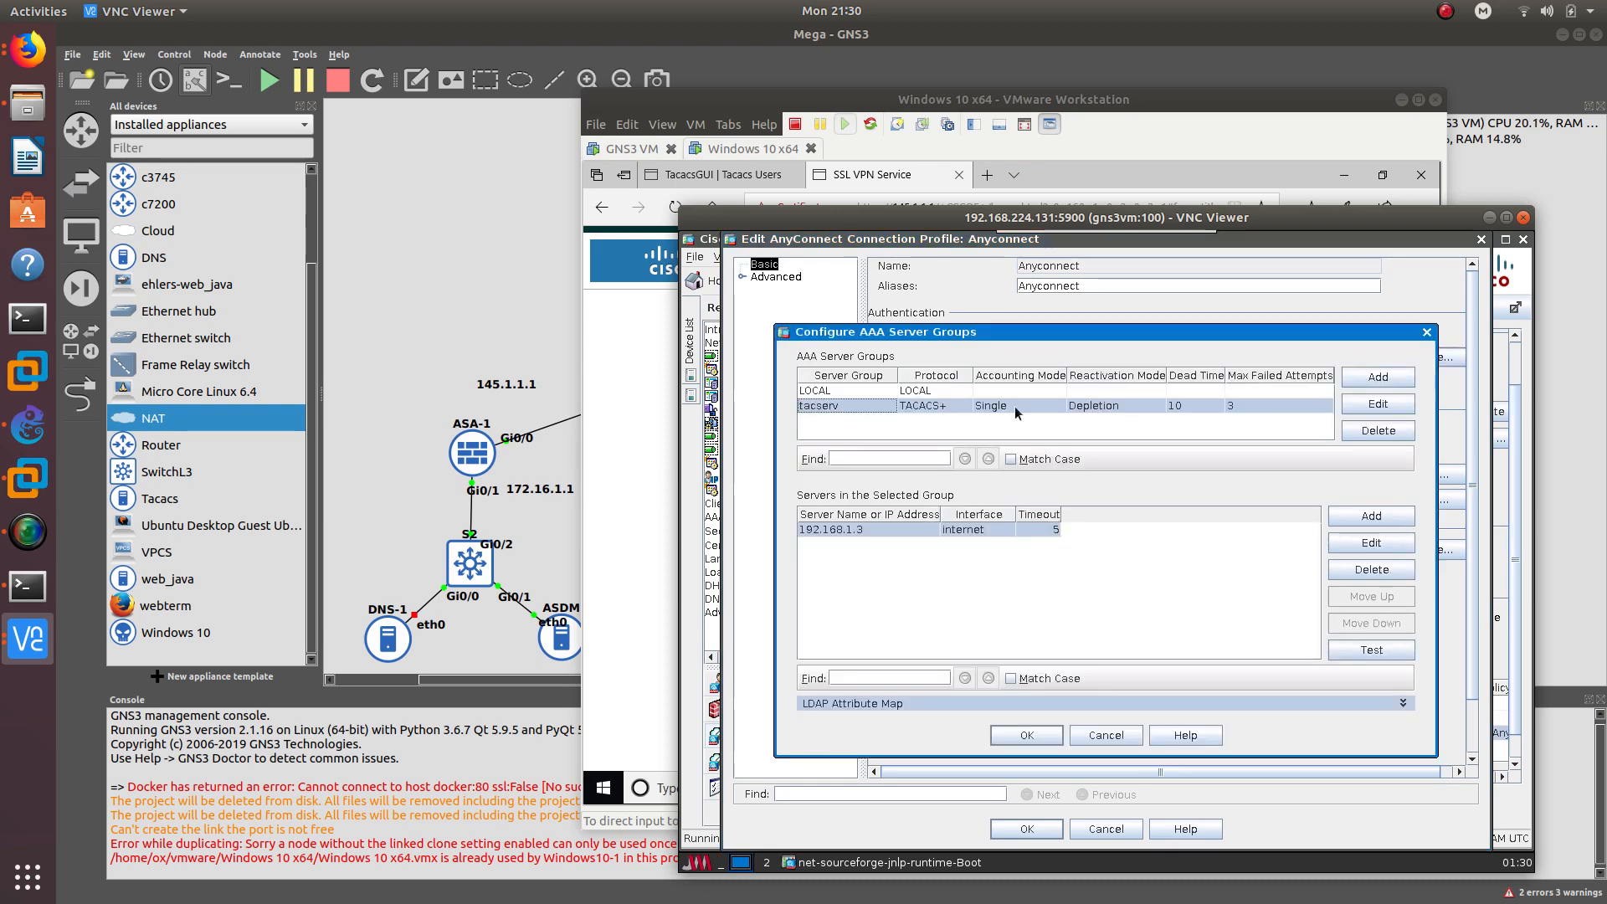
{"action": "left_click", "coordinate": [913, 393]}
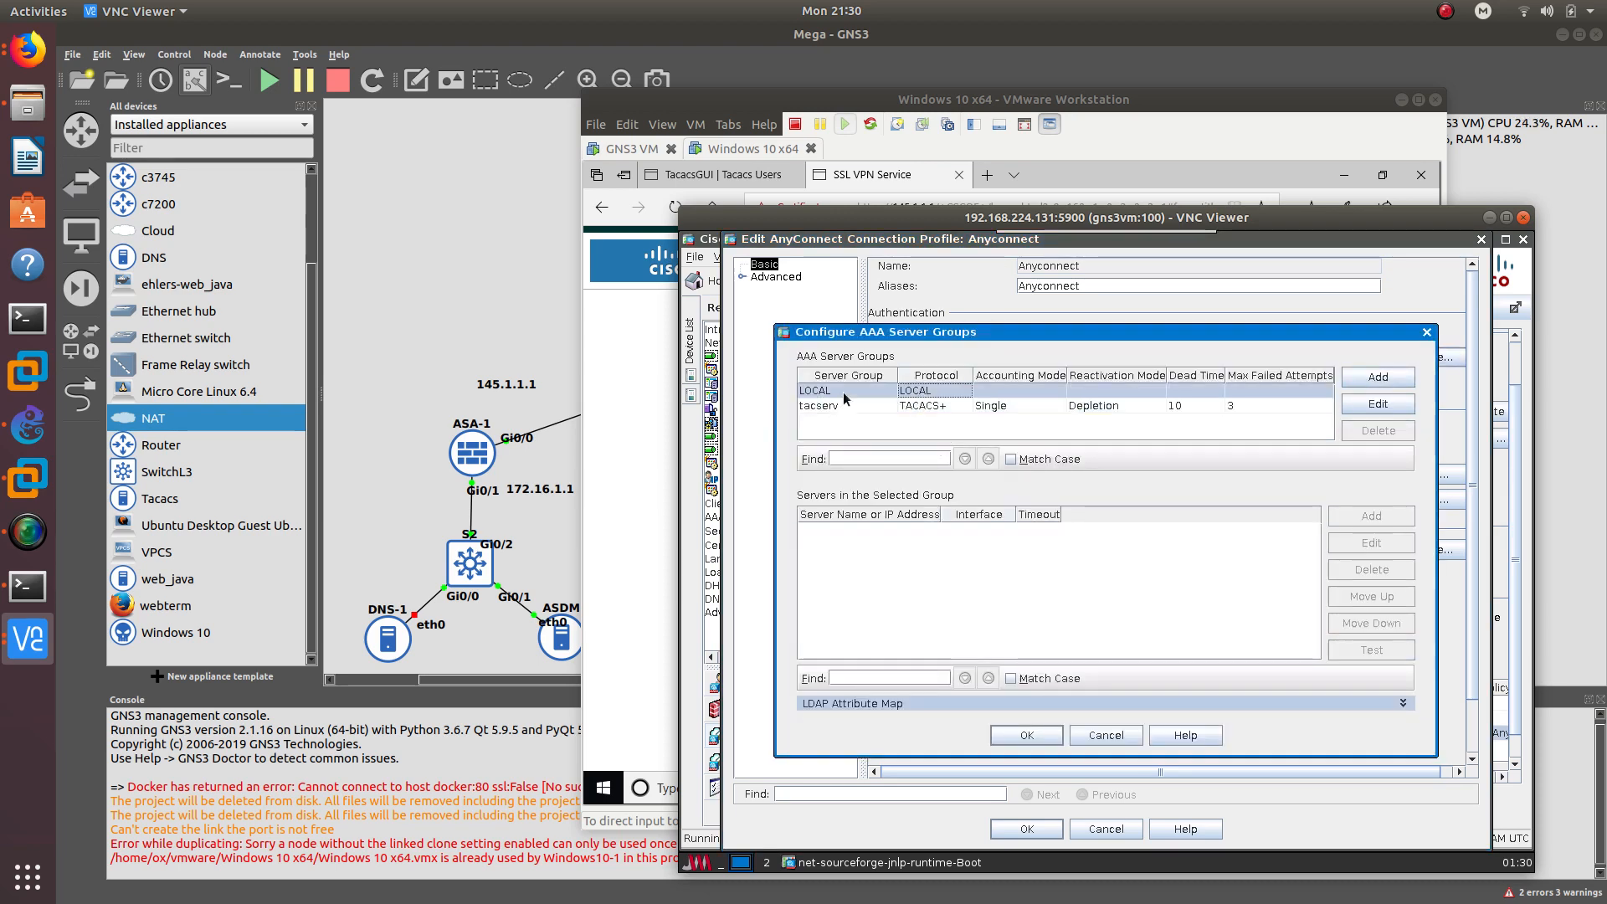
{"action": "left_click", "coordinate": [1378, 404]}
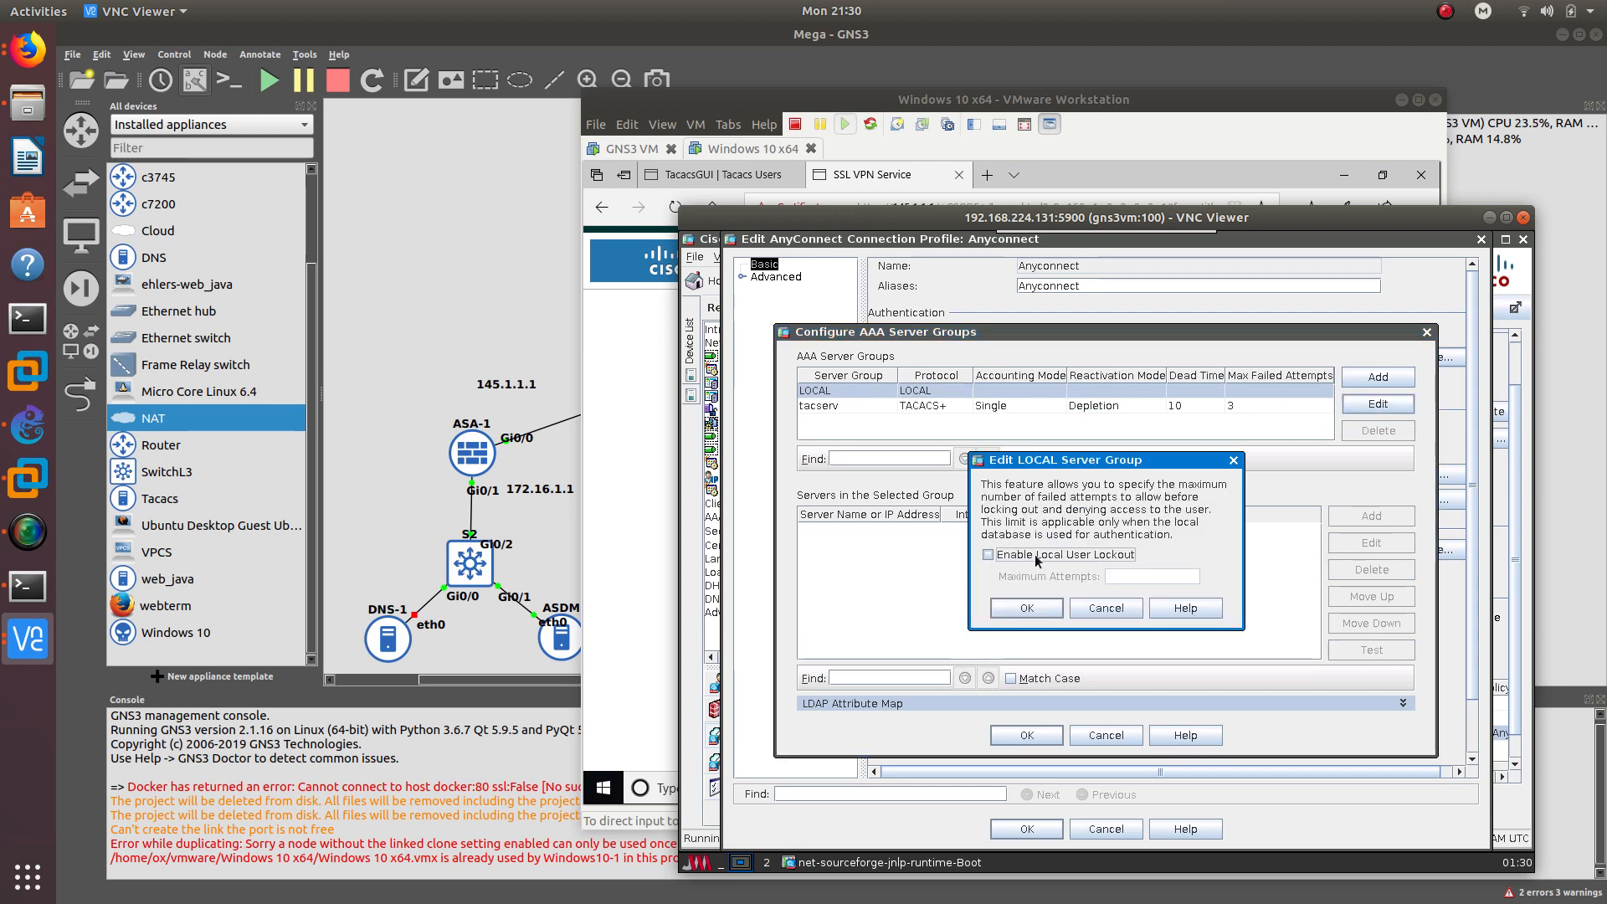
{"action": "left_click", "coordinate": [1036, 557]}
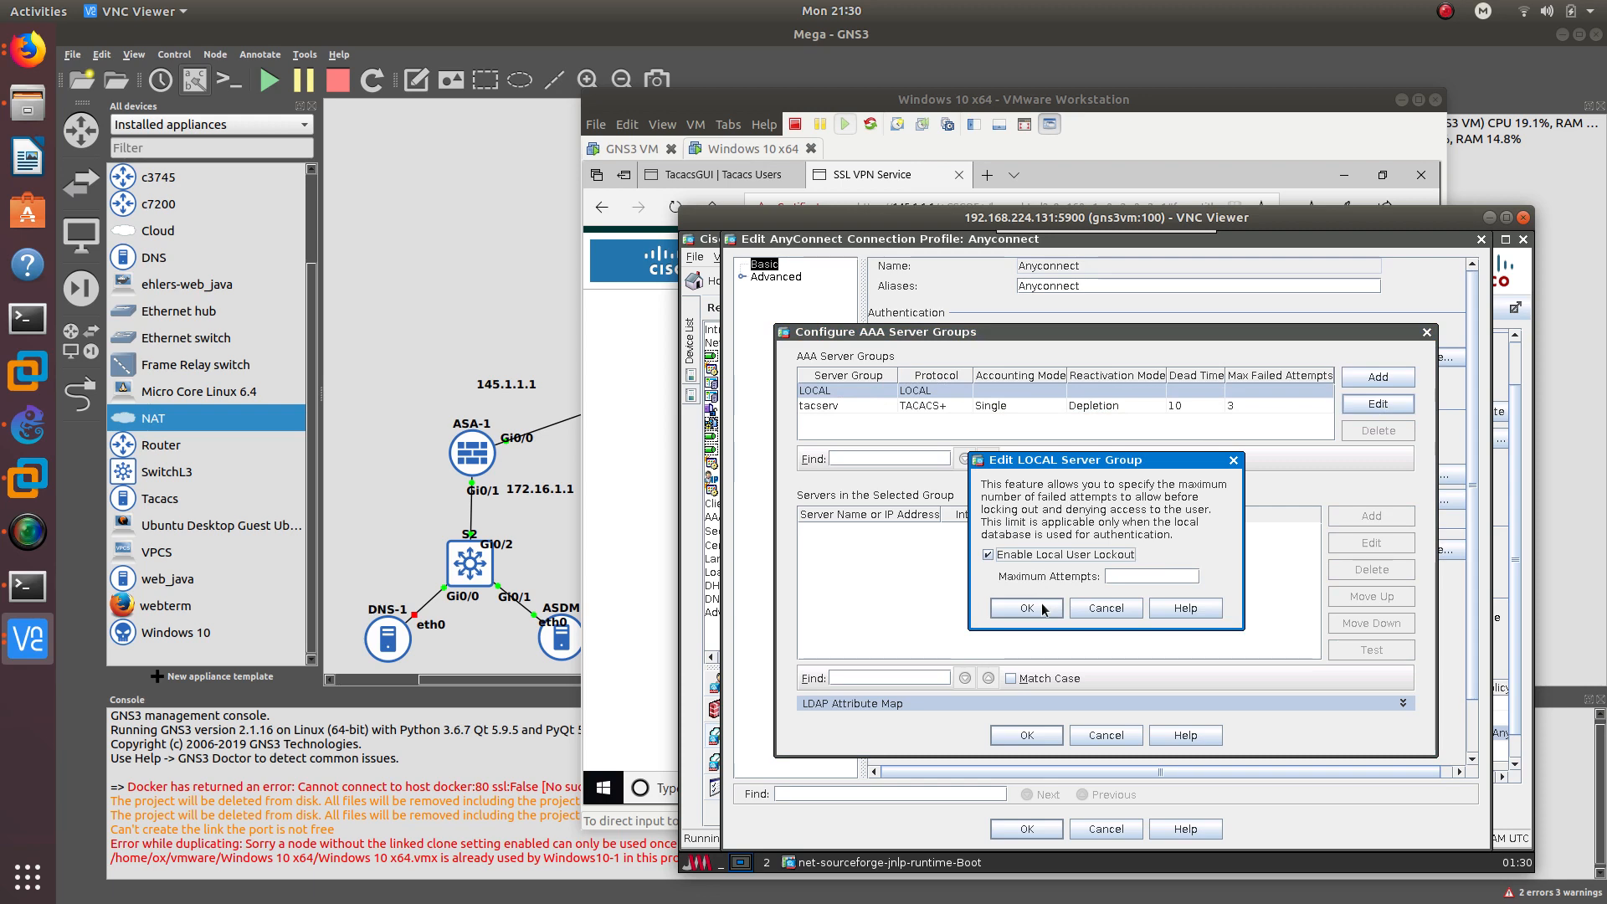
{"action": "left_click", "coordinate": [1044, 609]}
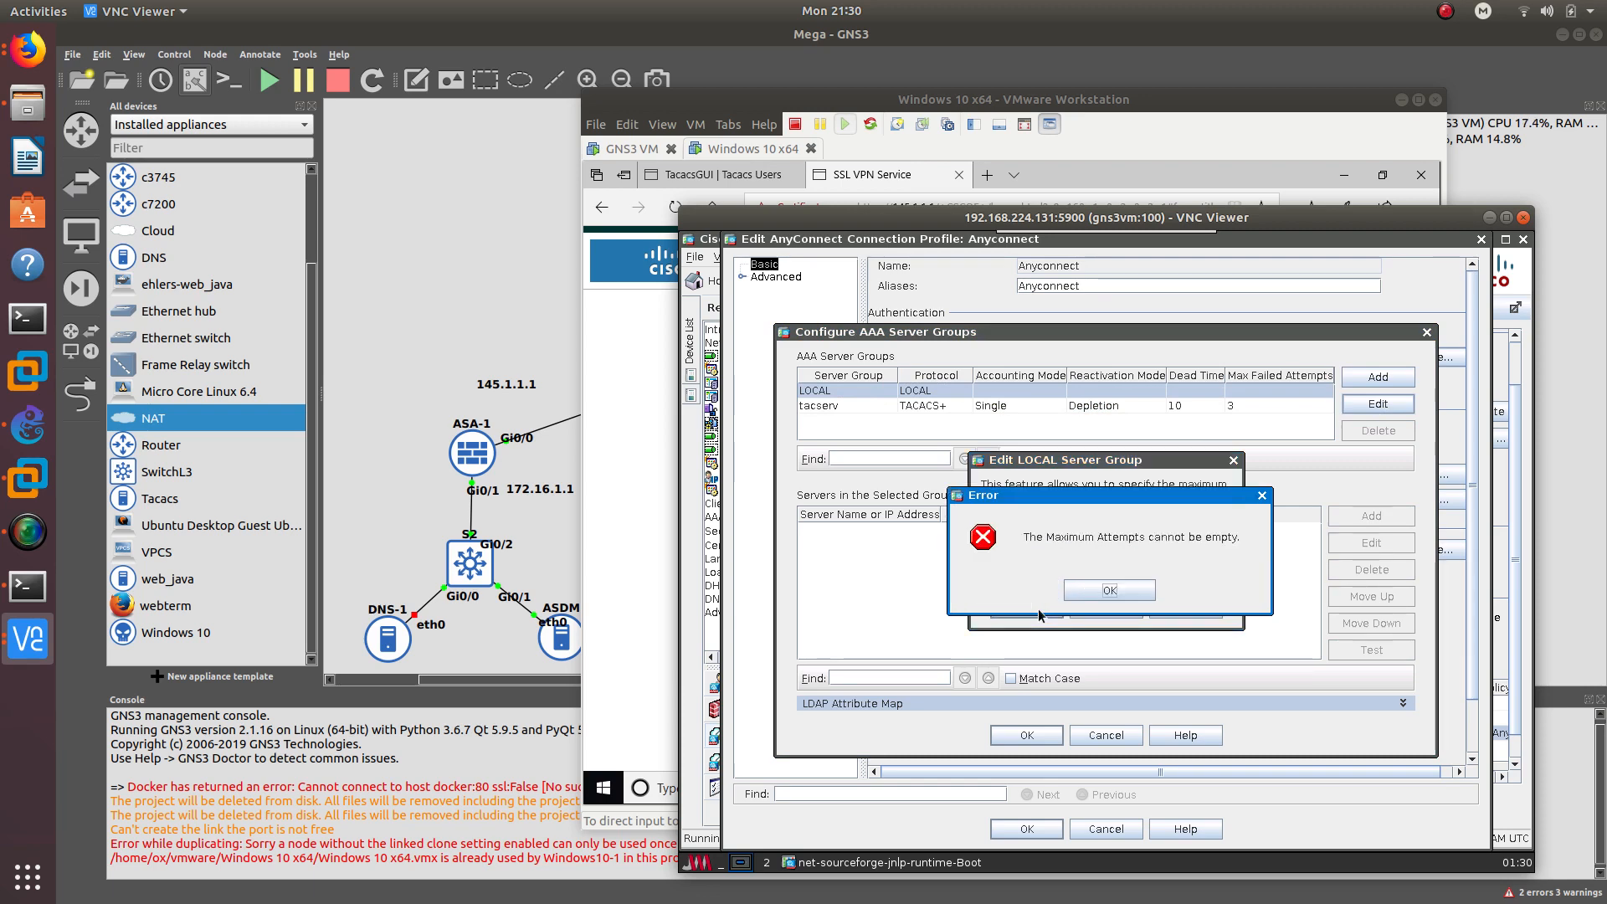
{"action": "left_click", "coordinate": [1112, 595]}
{"action": "type", "text": "10"}
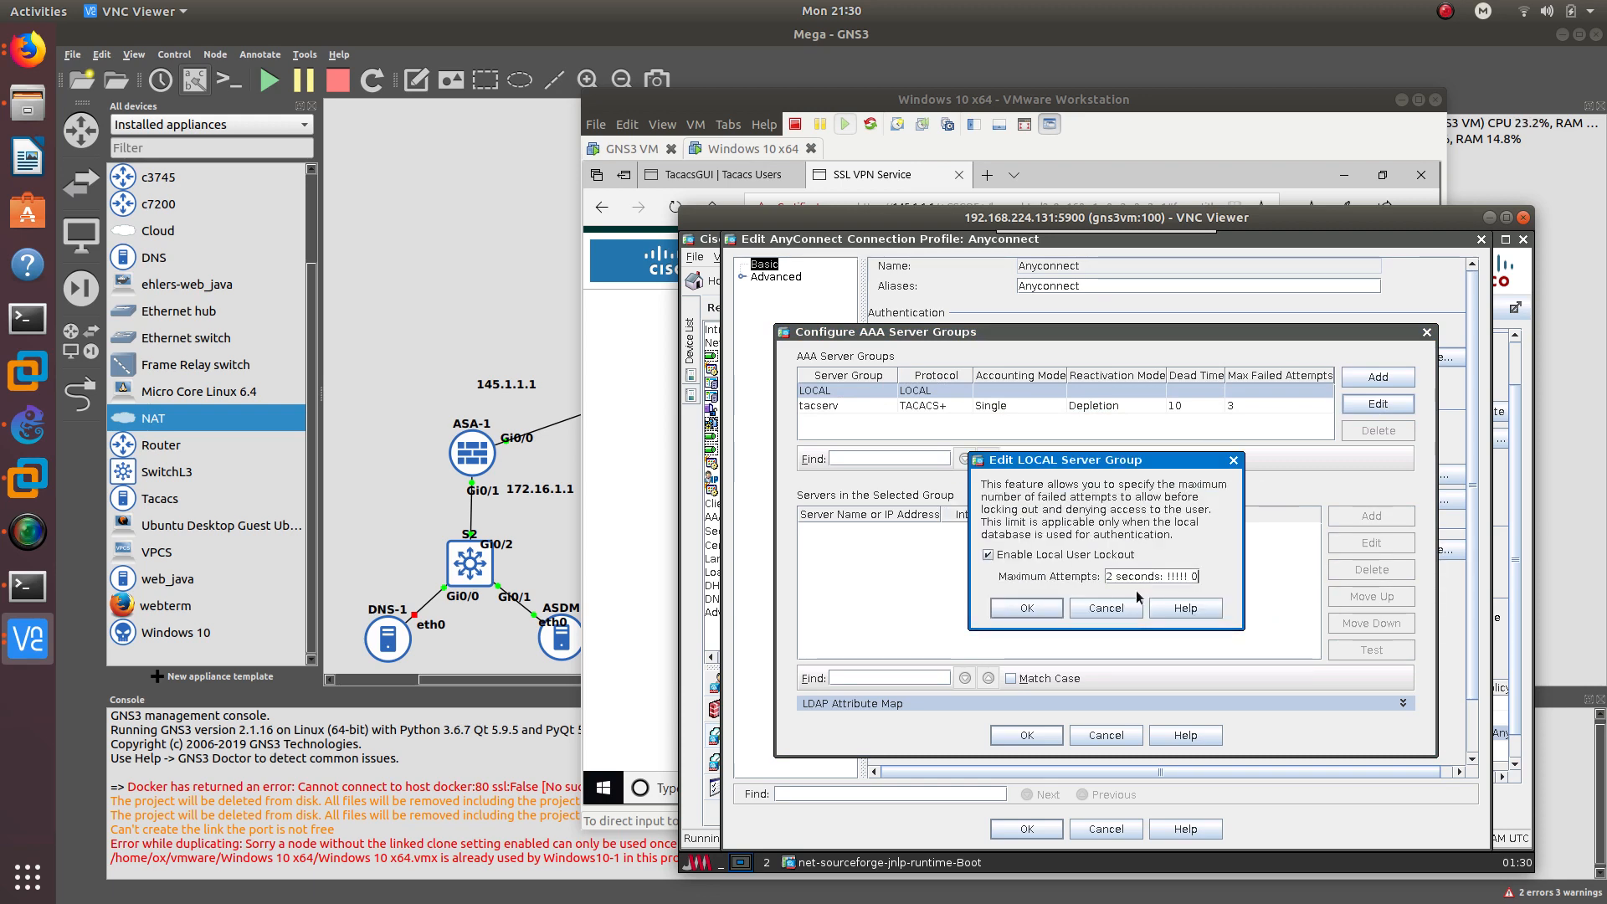
{"action": "key", "text": "BackSpace"}
{"action": "key", "text": "BackSpace"}
{"action": "key", "text": "BackSpace"}
{"action": "key", "text": "BackSpace"}
{"action": "key", "text": "BackSpace"}
{"action": "key", "text": "BackSpace"}
{"action": "key", "text": "BackSpace"}
{"action": "key", "text": "BackSpace"}
{"action": "key", "text": "BackSpace"}
{"action": "key", "text": "BackSpace"}
{"action": "key", "text": "BackSpace"}
{"action": "key", "text": "BackSpace"}
{"action": "key", "text": "BackSpace"}
{"action": "key", "text": "BackSpace"}
{"action": "key", "text": "BackSpace"}
{"action": "key", "text": "BackSpace"}
{"action": "key", "text": "BackSpace"}
{"action": "key", "text": "BackSpace"}
{"action": "key", "text": "BackSpace"}
{"action": "key", "text": "BackSpace"}
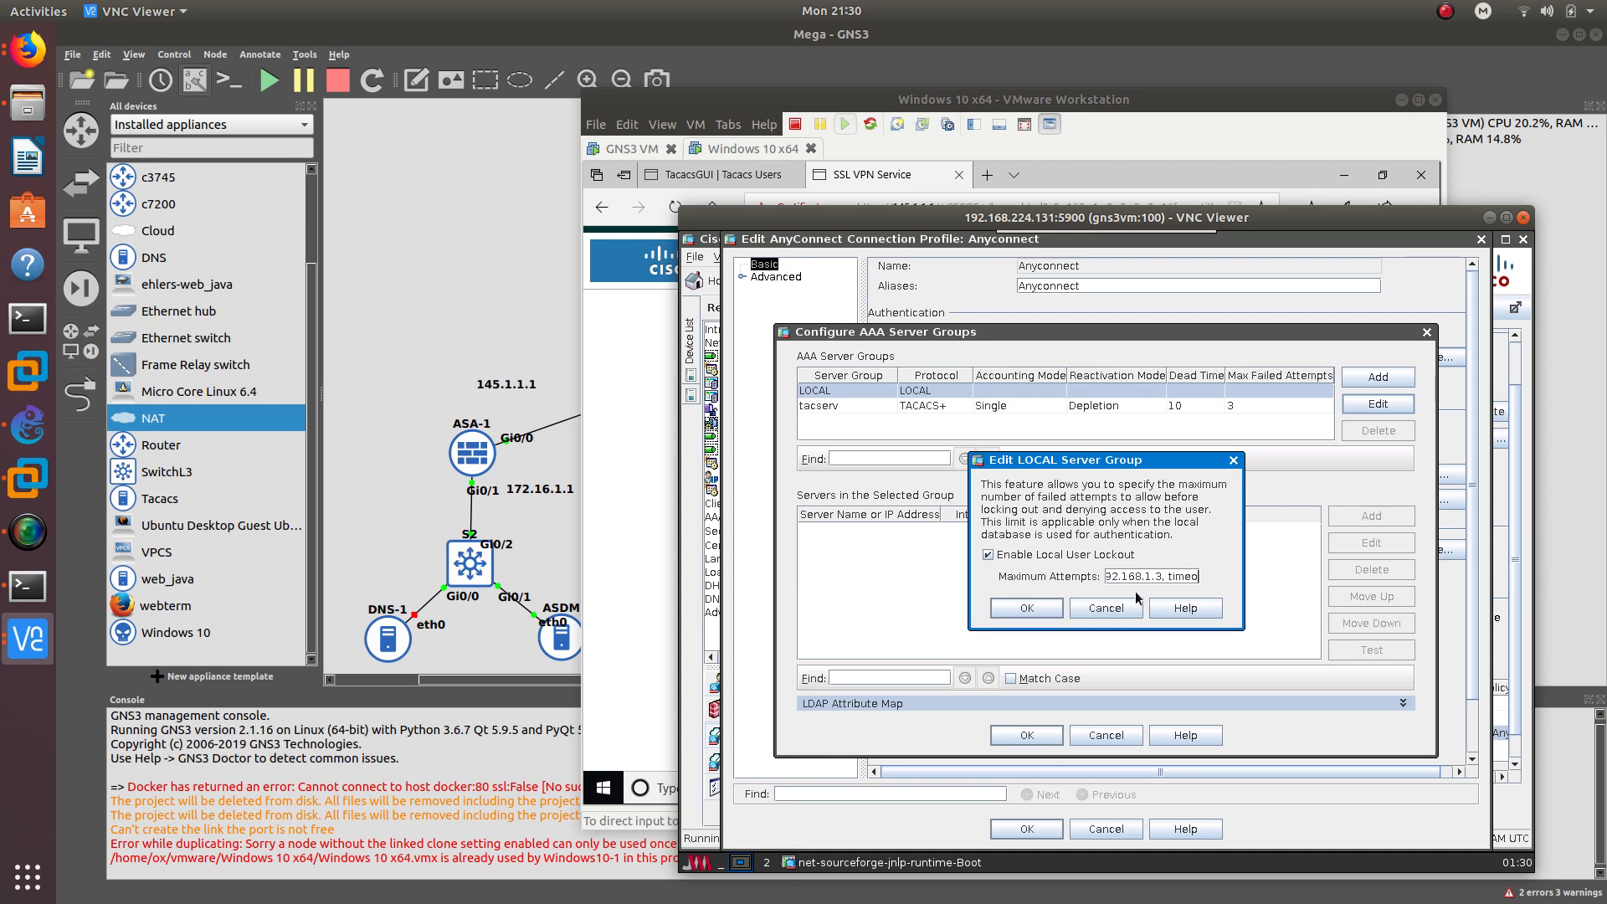
{"action": "key", "text": "BackSpace"}
{"action": "key", "text": "BackSpace"}
{"action": "key", "text": "BackSpace"}
{"action": "key", "text": "BackSpace"}
{"action": "key", "text": "BackSpace"}
{"action": "key", "text": "BackSpace"}
{"action": "key", "text": "BackSpace"}
{"action": "key", "text": "BackSpace"}
{"action": "key", "text": "BackSpace"}
{"action": "key", "text": "BackSpace"}
{"action": "key", "text": "BackSpace"}
{"action": "key", "text": "BackSpace"}
{"action": "key", "text": "BackSpace"}
{"action": "key", "text": "BackSpace"}
{"action": "key", "text": "BackSpace"}
{"action": "key", "text": "BackSpace"}
{"action": "key", "text": "BackSpace"}
{"action": "key", "text": "BackSpace"}
{"action": "key", "text": "BackSpace"}
{"action": "key", "text": "BackSpace"}
{"action": "left_click", "coordinate": [1036, 611]}
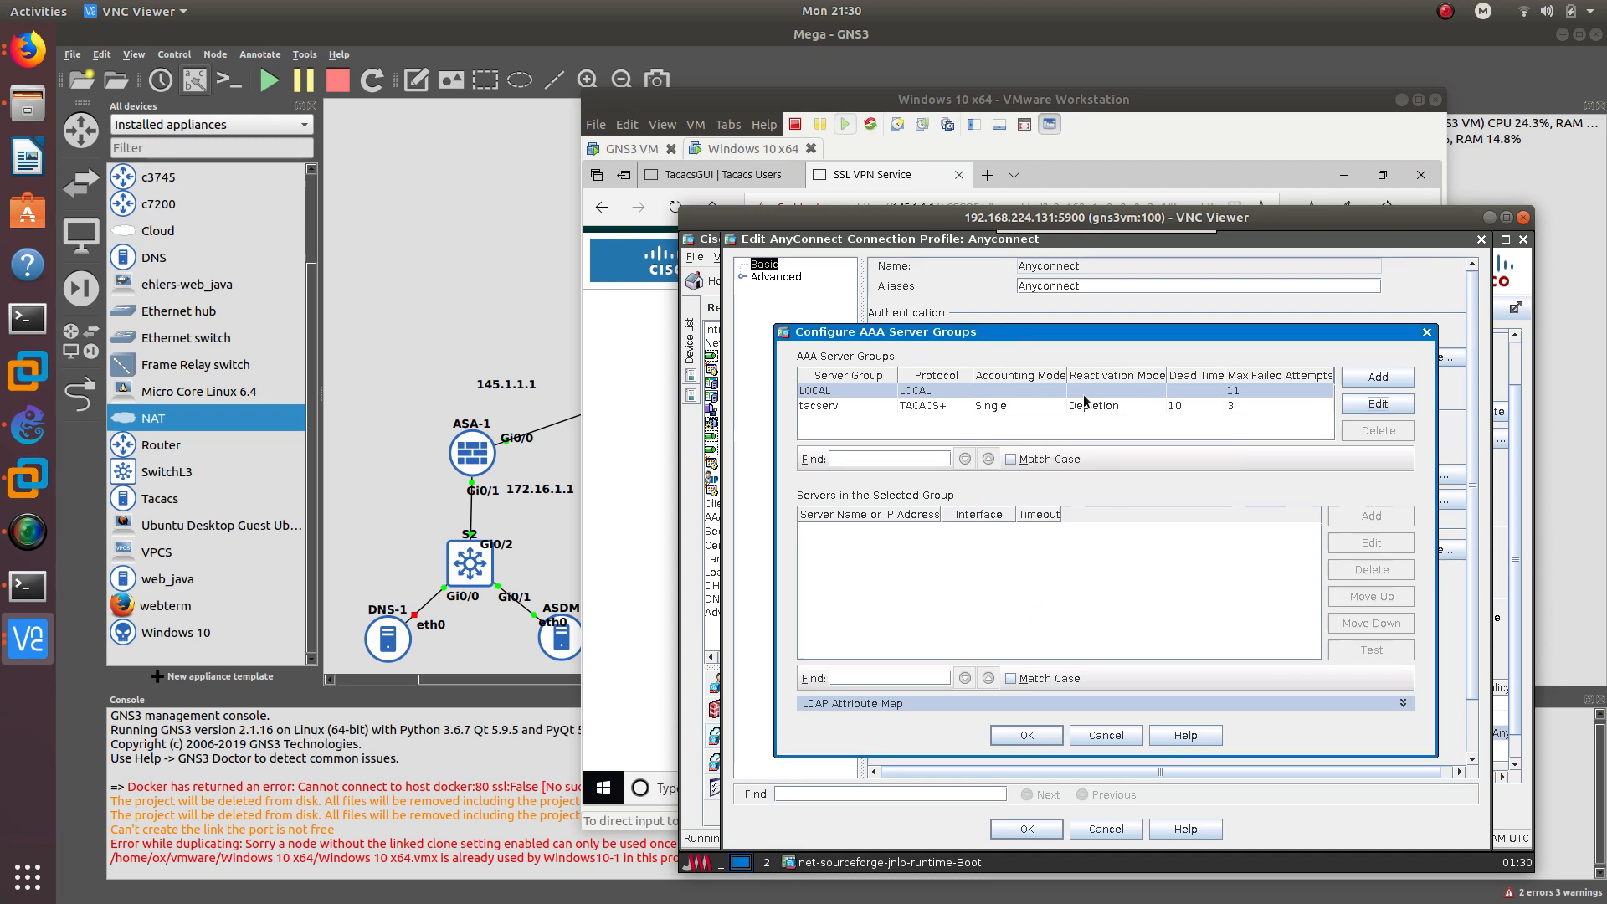
- Select the LOCAL server group and save the Anyconnect profile, accepting the DNS warning
{"action": "left_click", "coordinate": [1378, 404]}
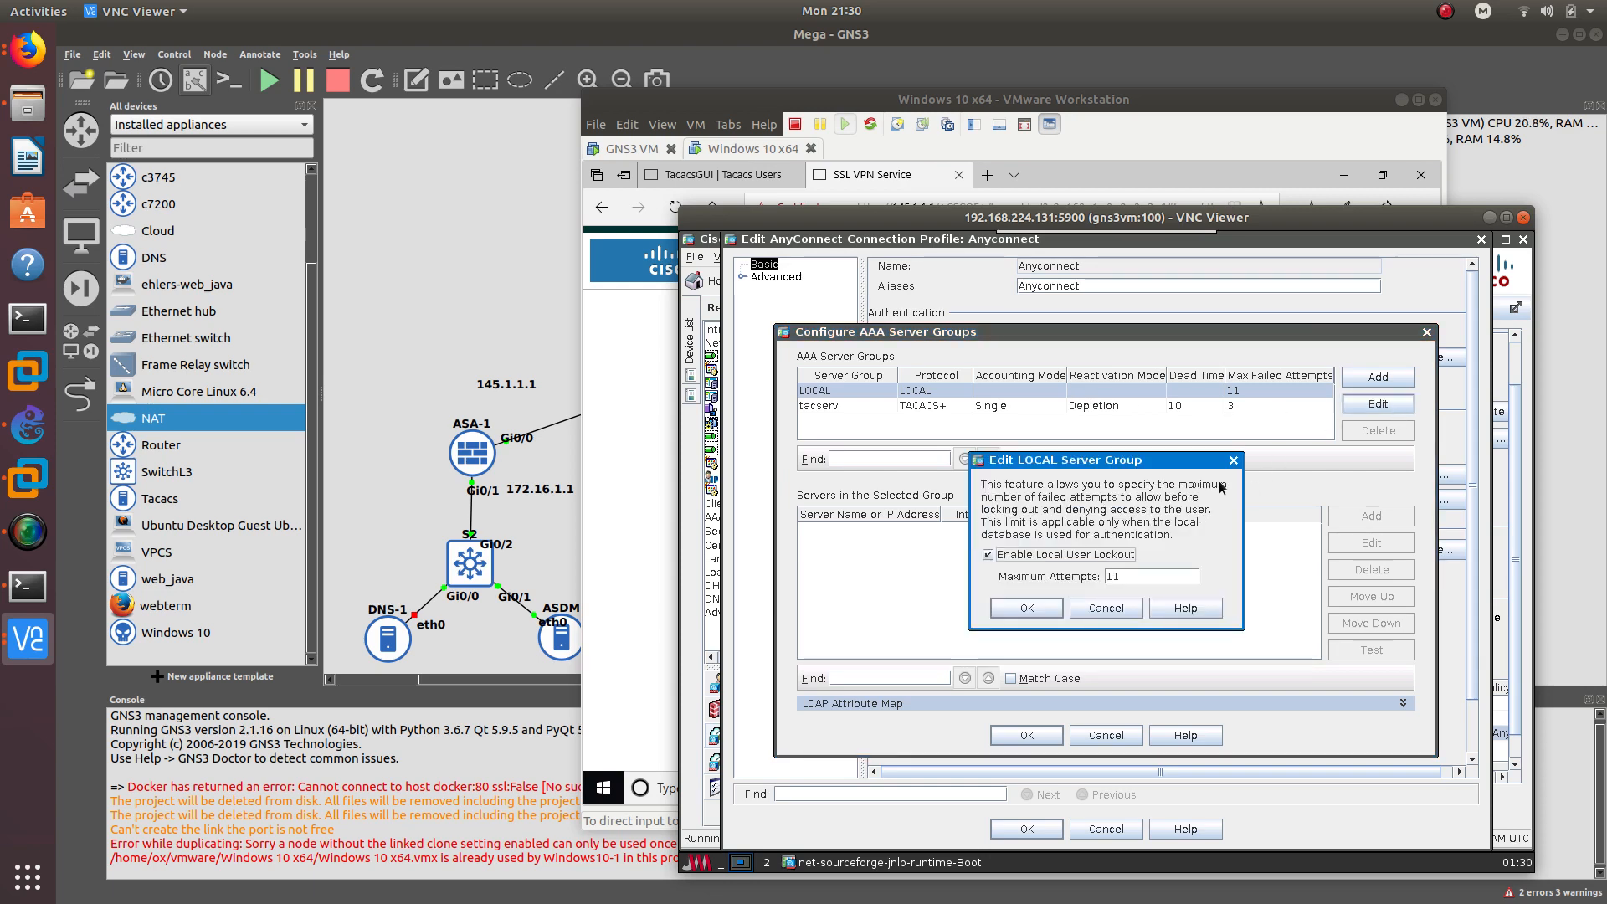
{"action": "left_click", "coordinate": [1234, 460]}
{"action": "double_click", "coordinate": [849, 388]}
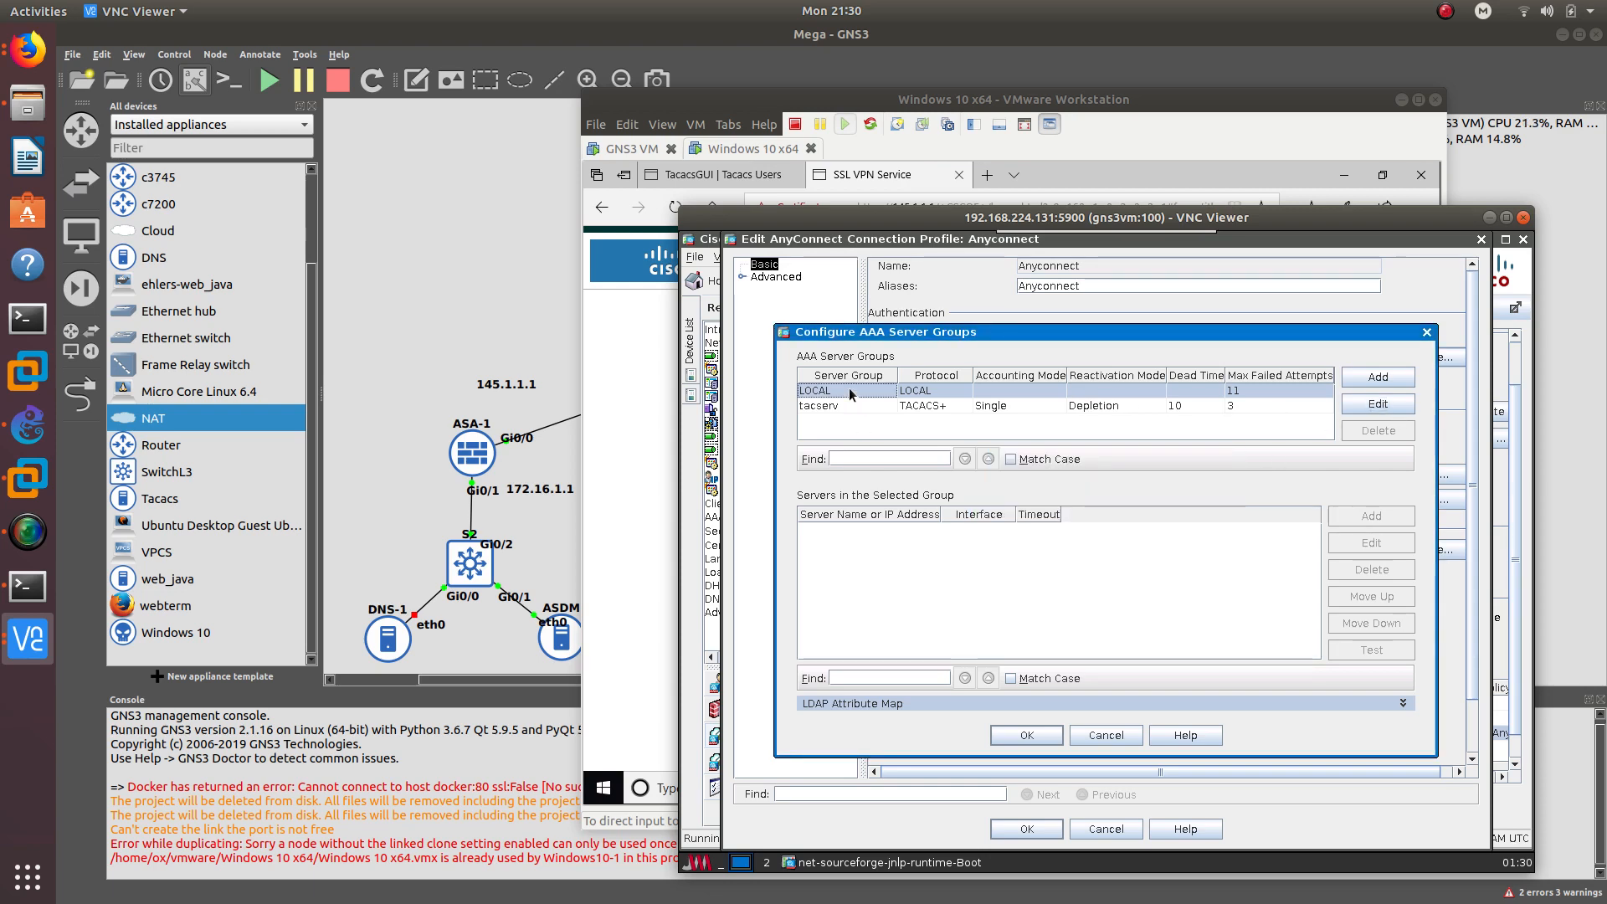
{"action": "left_click", "coordinate": [1107, 611]}
{"action": "left_click", "coordinate": [1014, 737]}
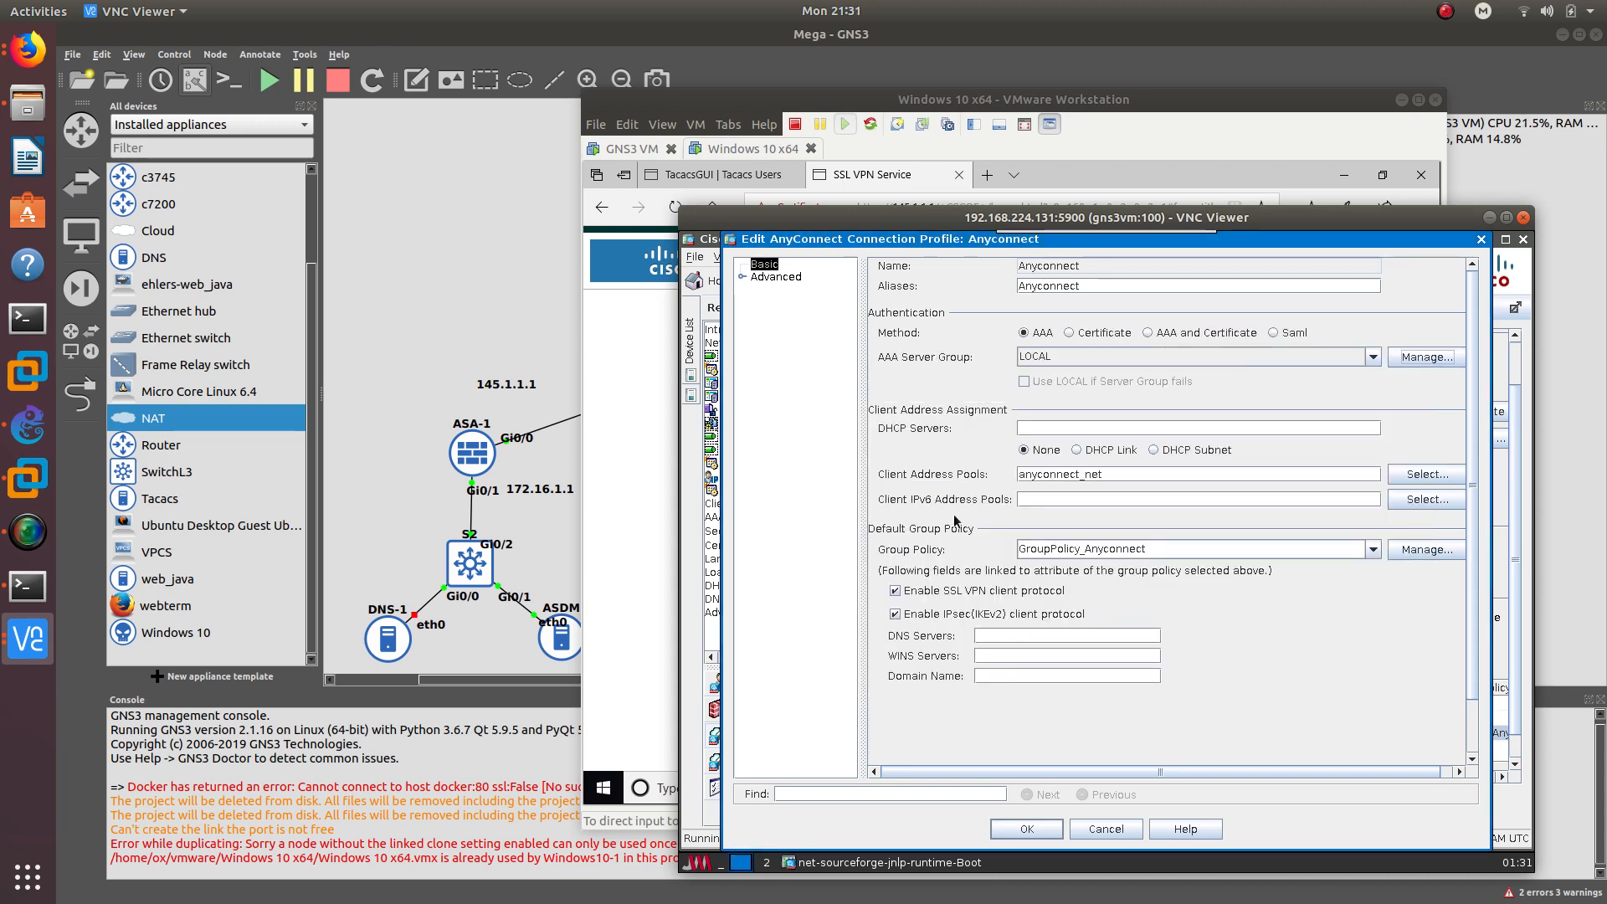
{"action": "left_click", "coordinate": [1415, 358]}
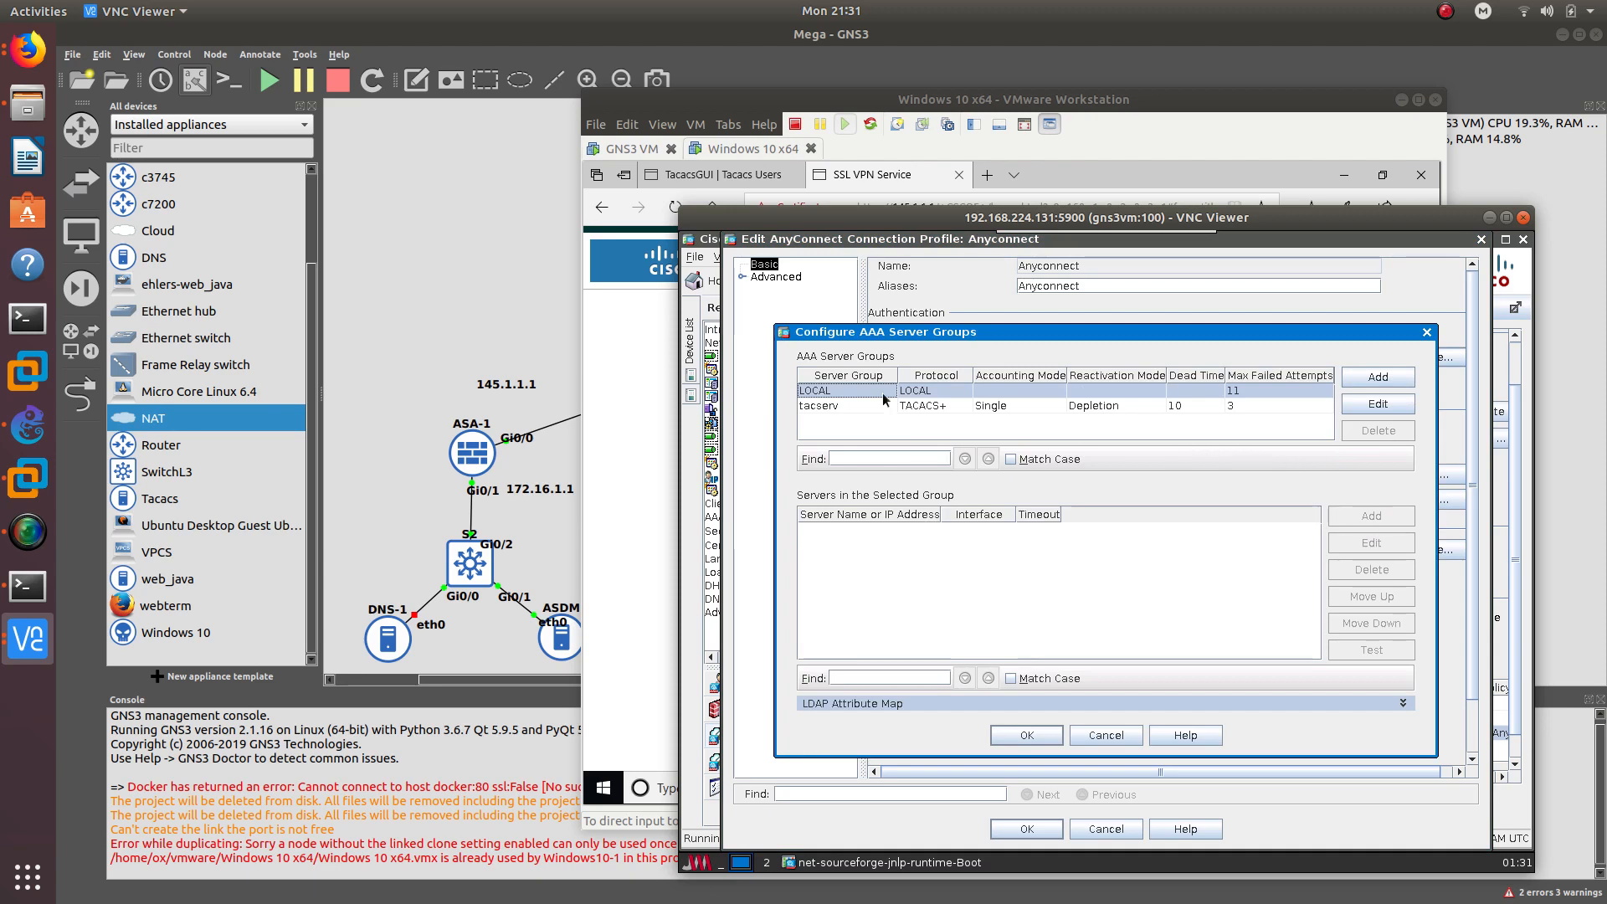
{"action": "left_click", "coordinate": [1036, 736]}
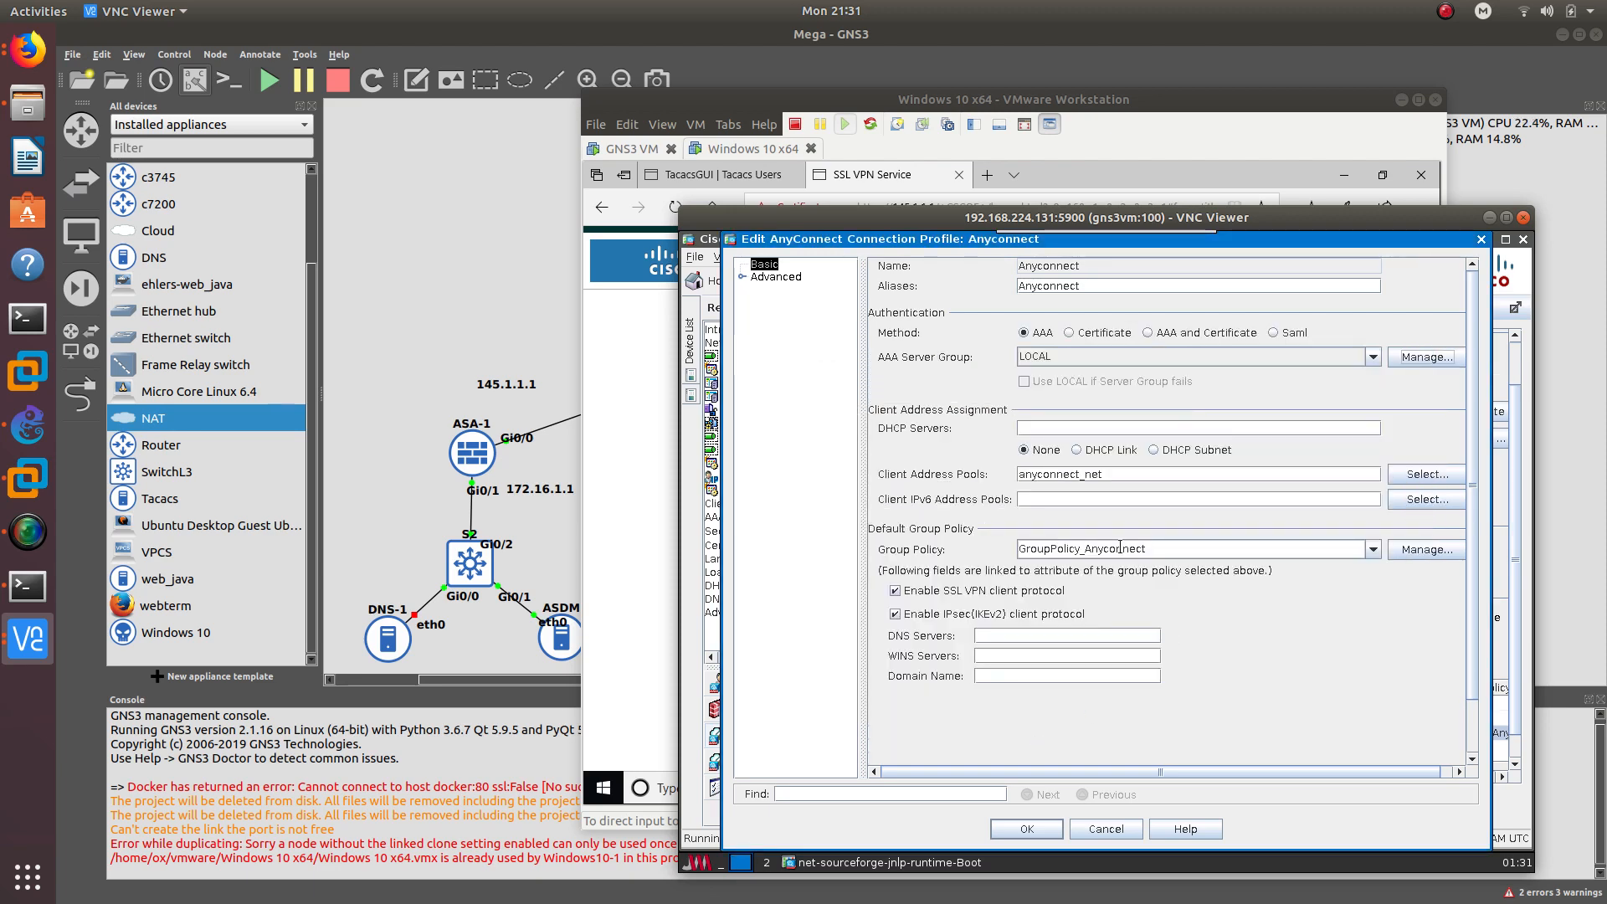
{"action": "left_click", "coordinate": [1005, 832]}
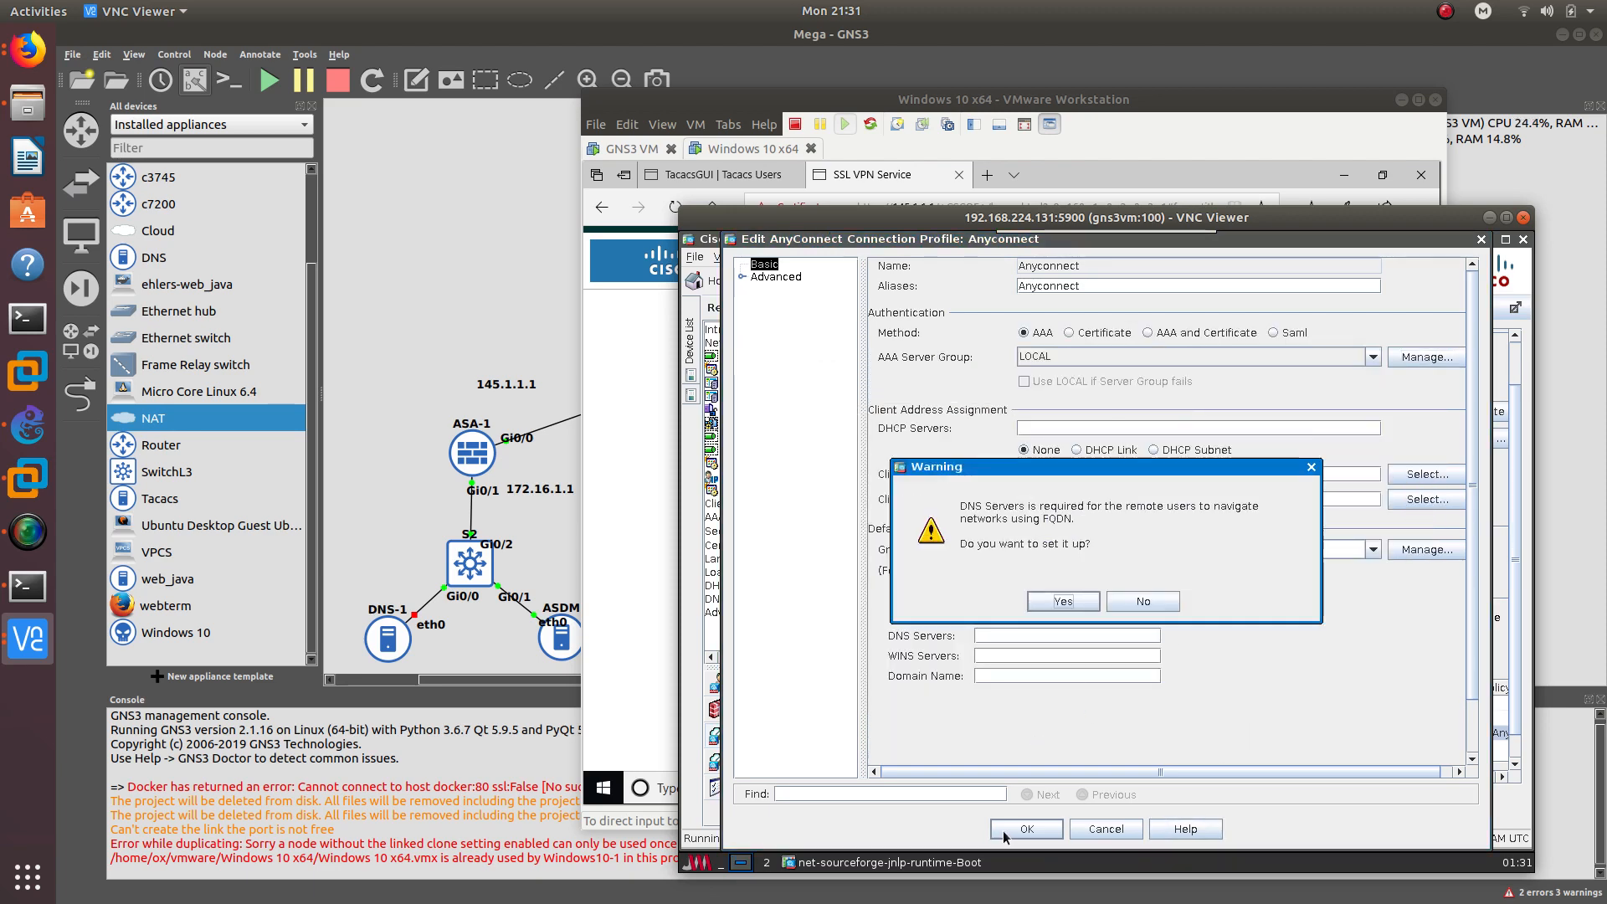
{"action": "left_click", "coordinate": [1071, 602]}
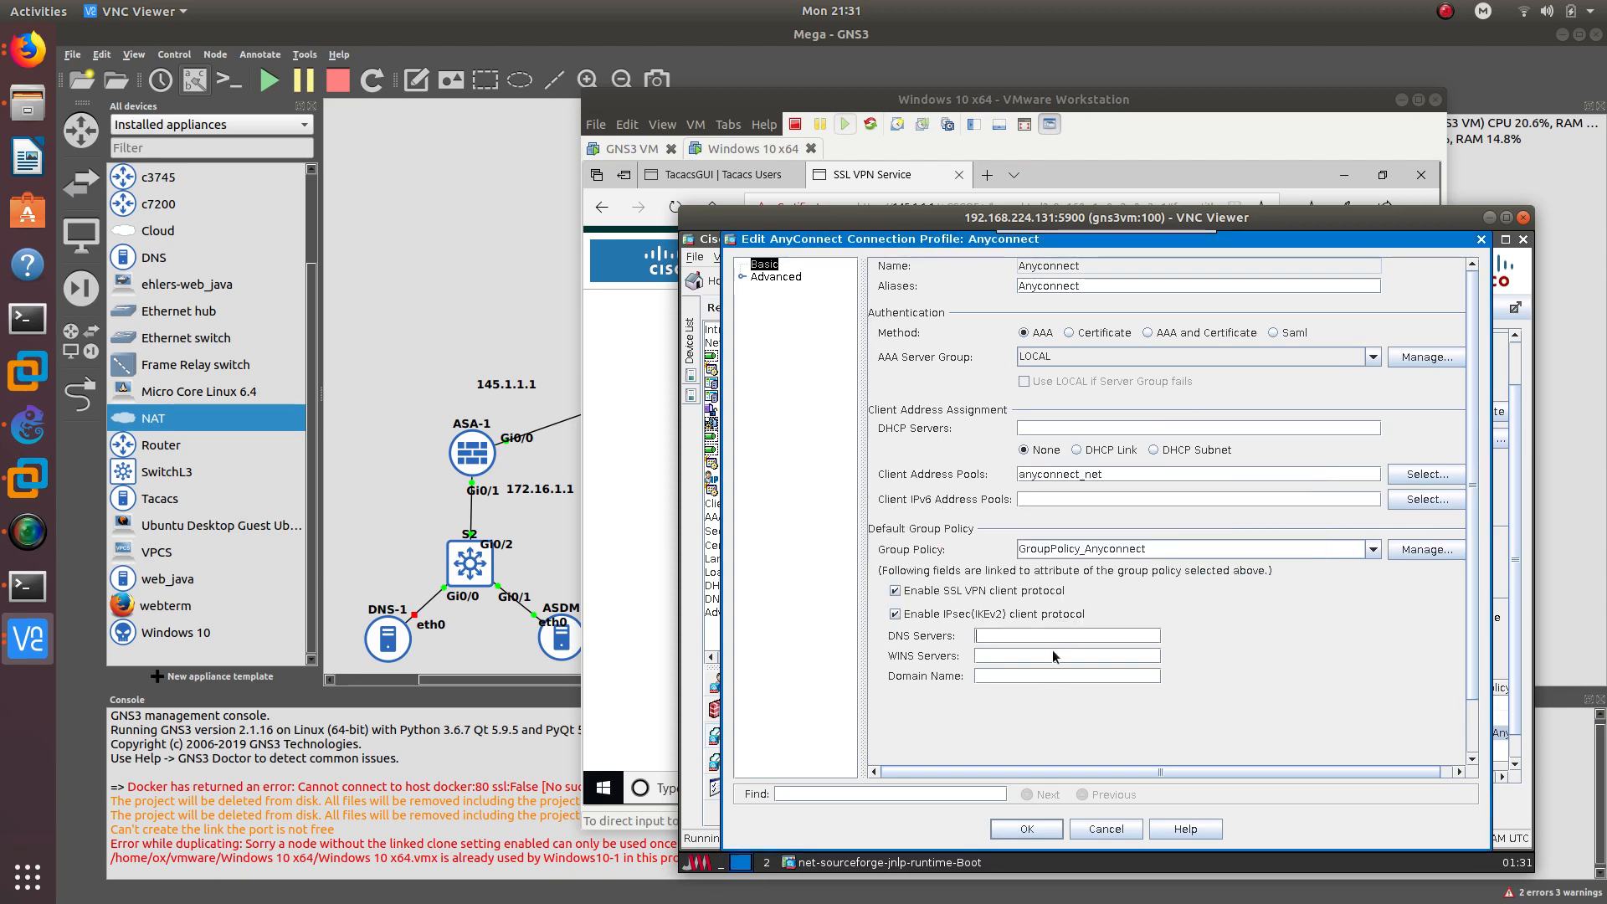
{"action": "left_click", "coordinate": [1035, 833]}
{"action": "left_click", "coordinate": [1124, 606]}
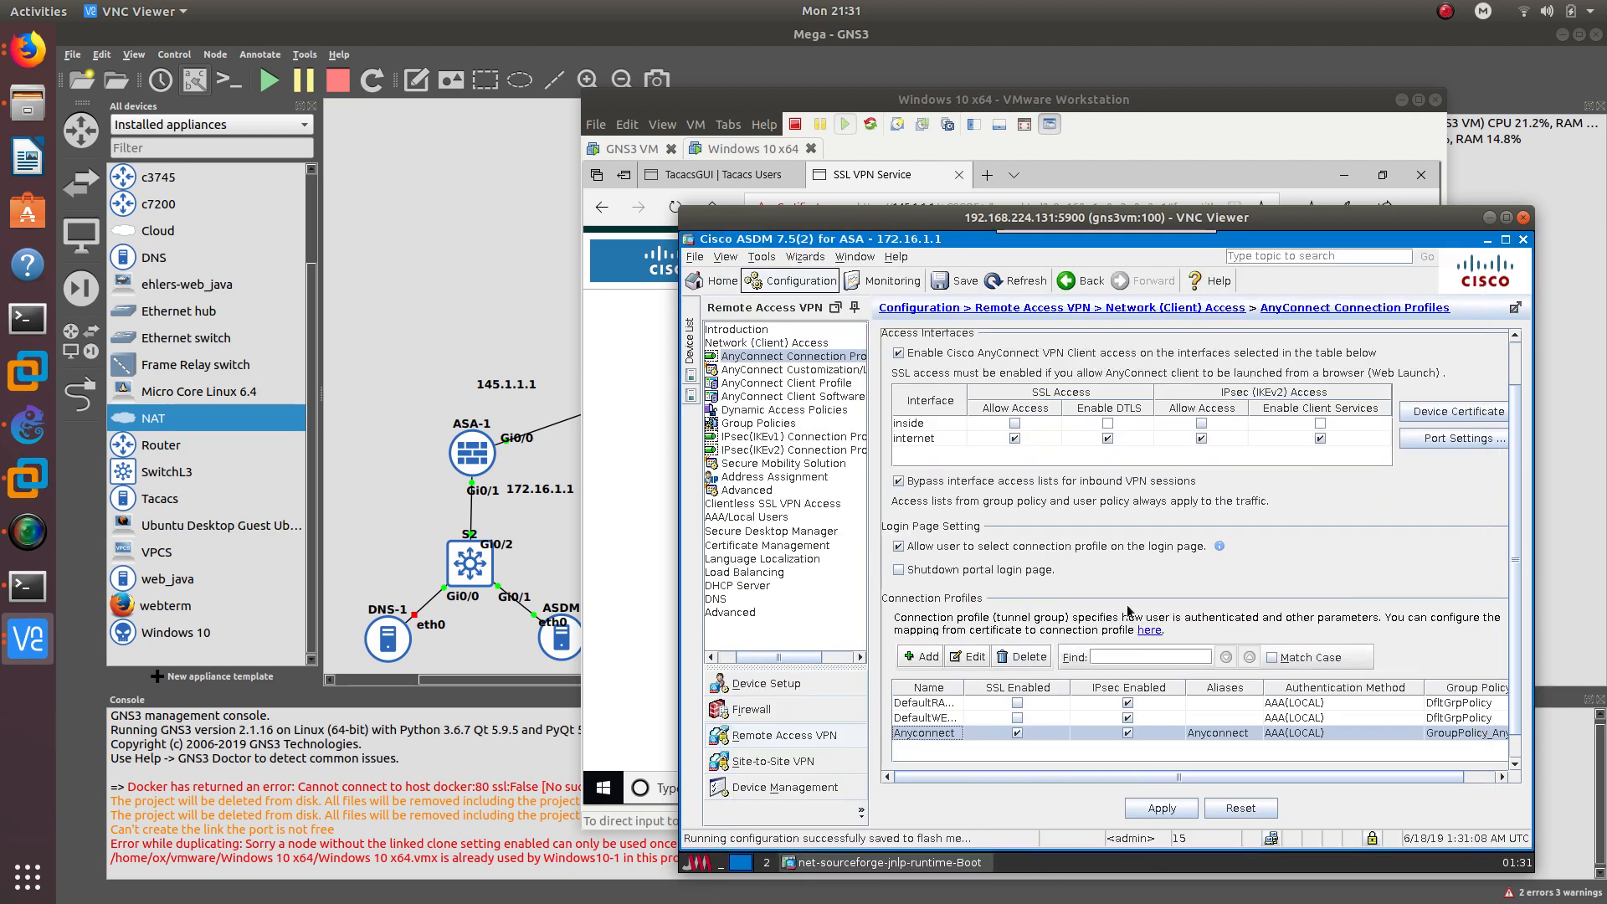
- Open Edit User Account for the privilege-2 user under AAA/Local Users > Local Users
{"action": "left_click", "coordinate": [765, 427]}
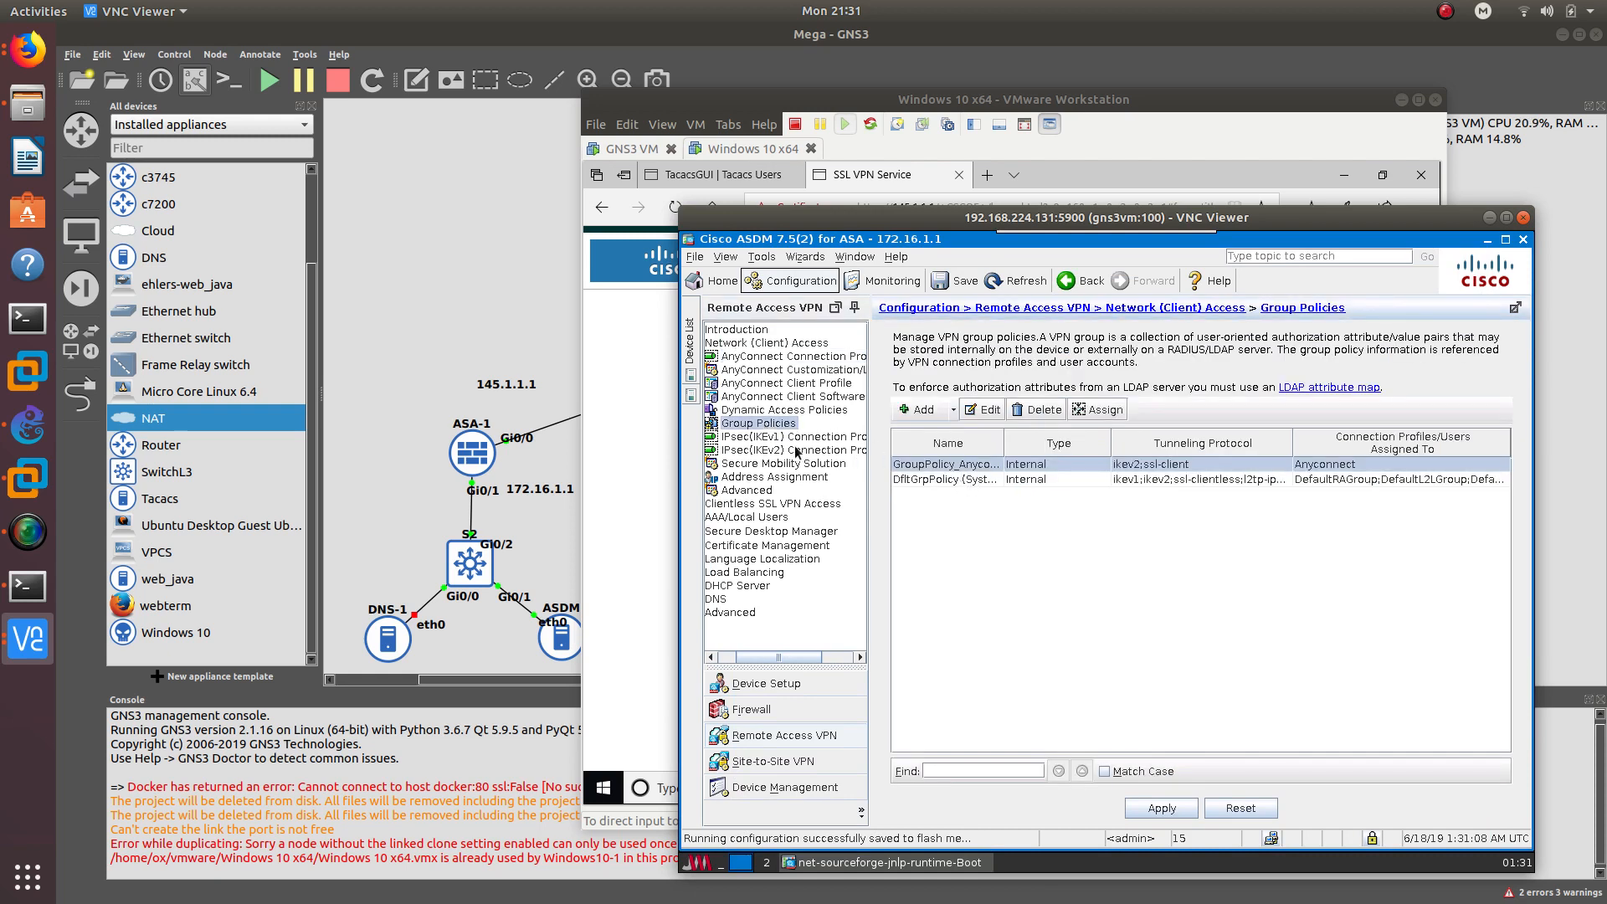
{"action": "left_click", "coordinate": [732, 520]}
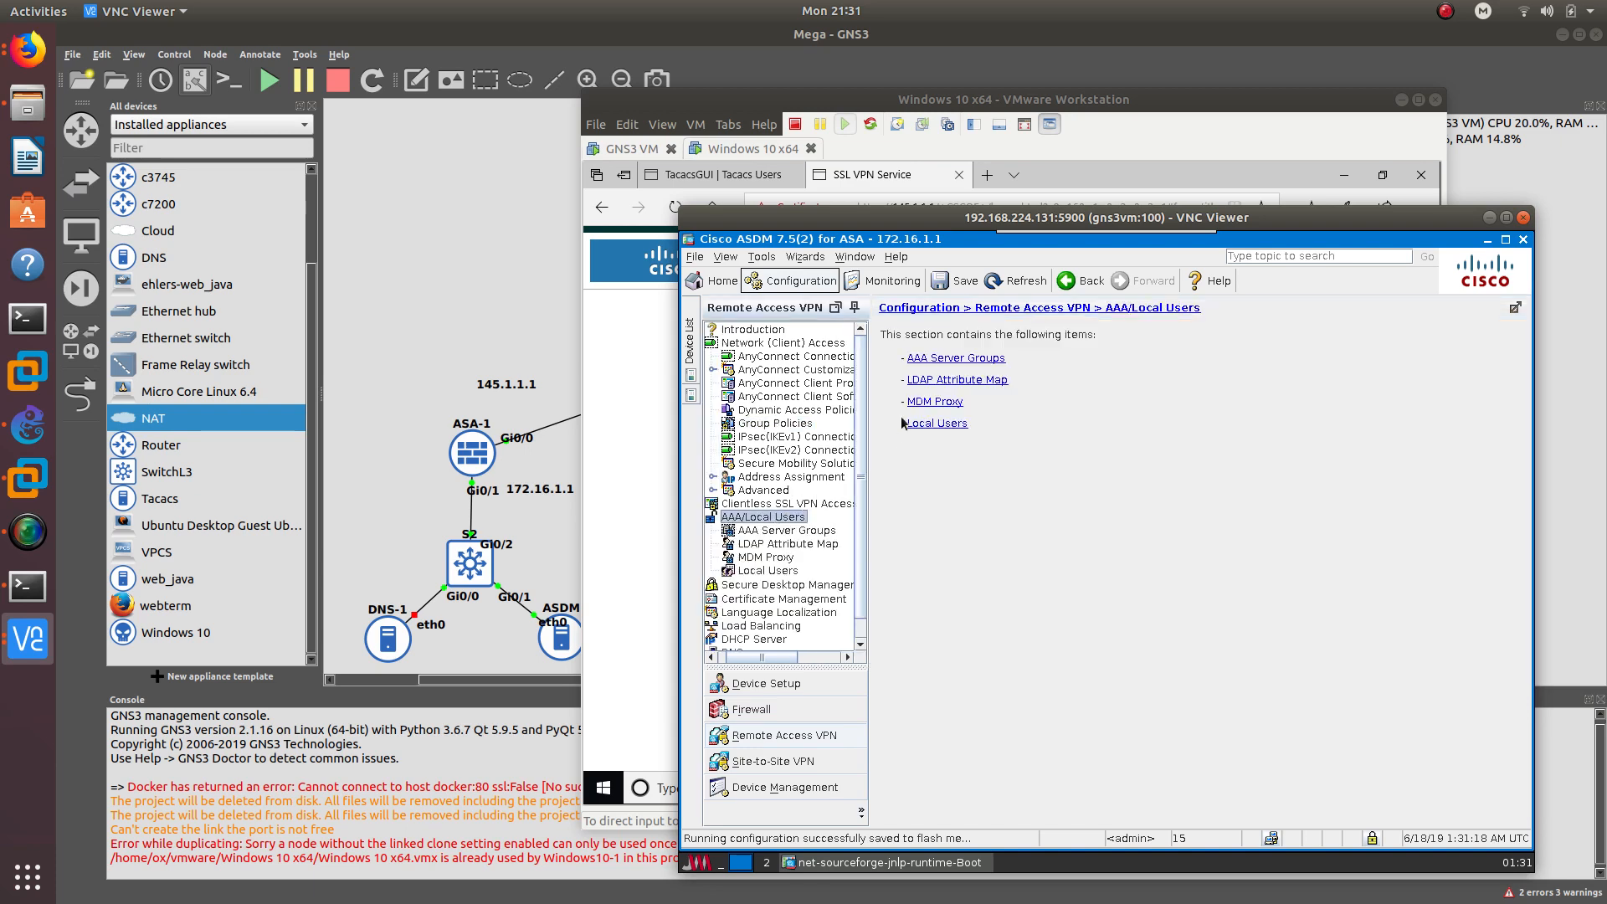
{"action": "left_click", "coordinate": [768, 571]}
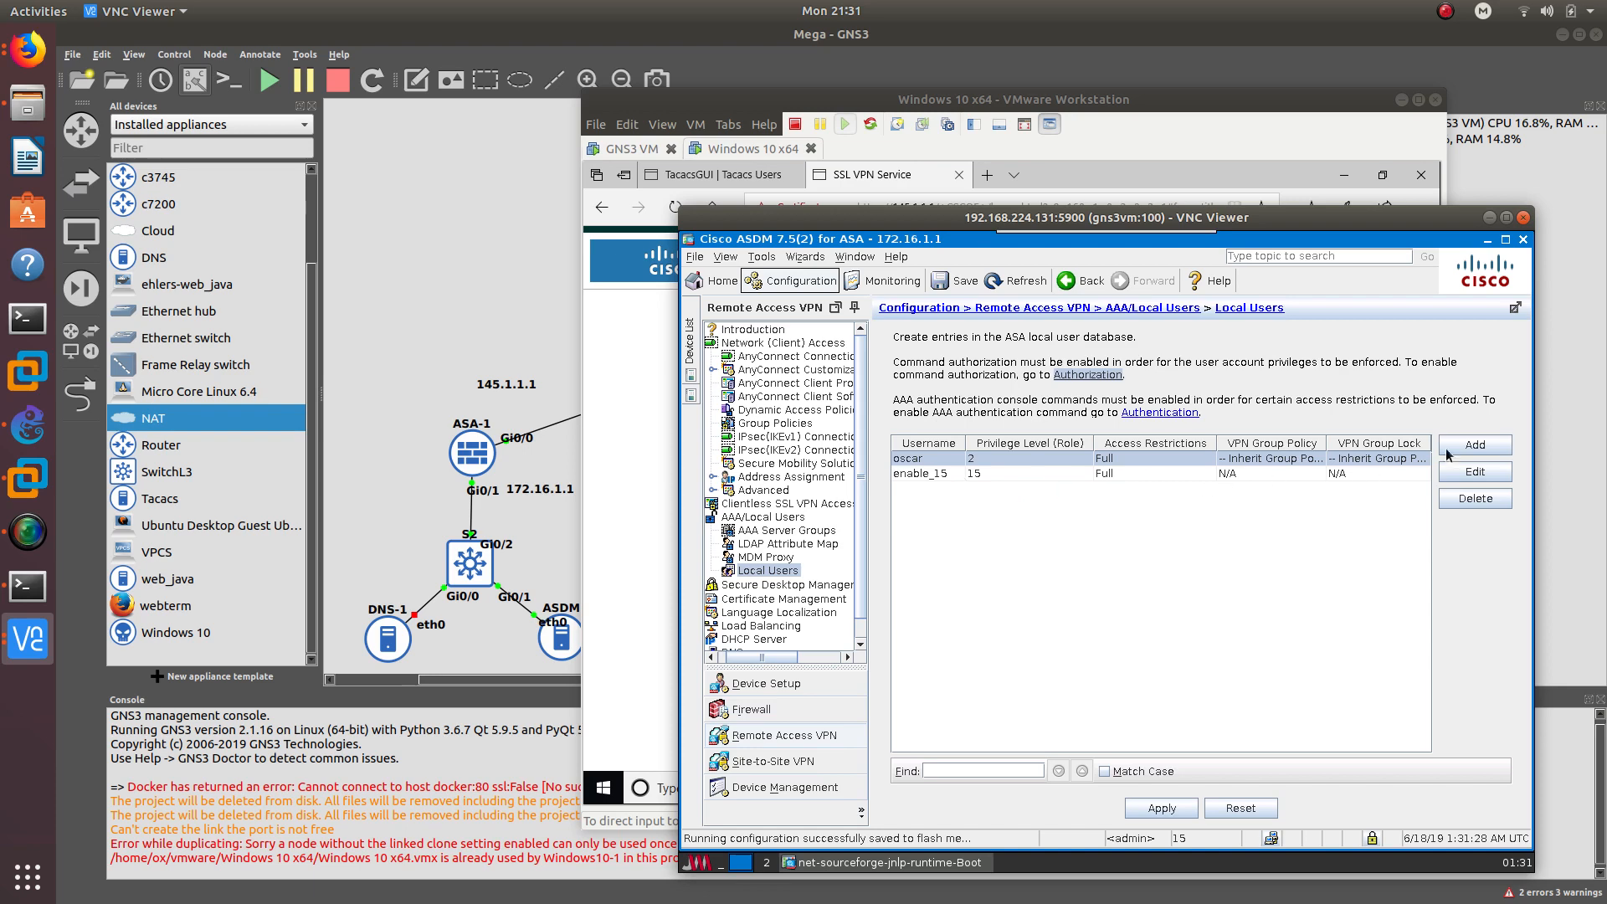
{"action": "left_click", "coordinate": [1475, 472]}
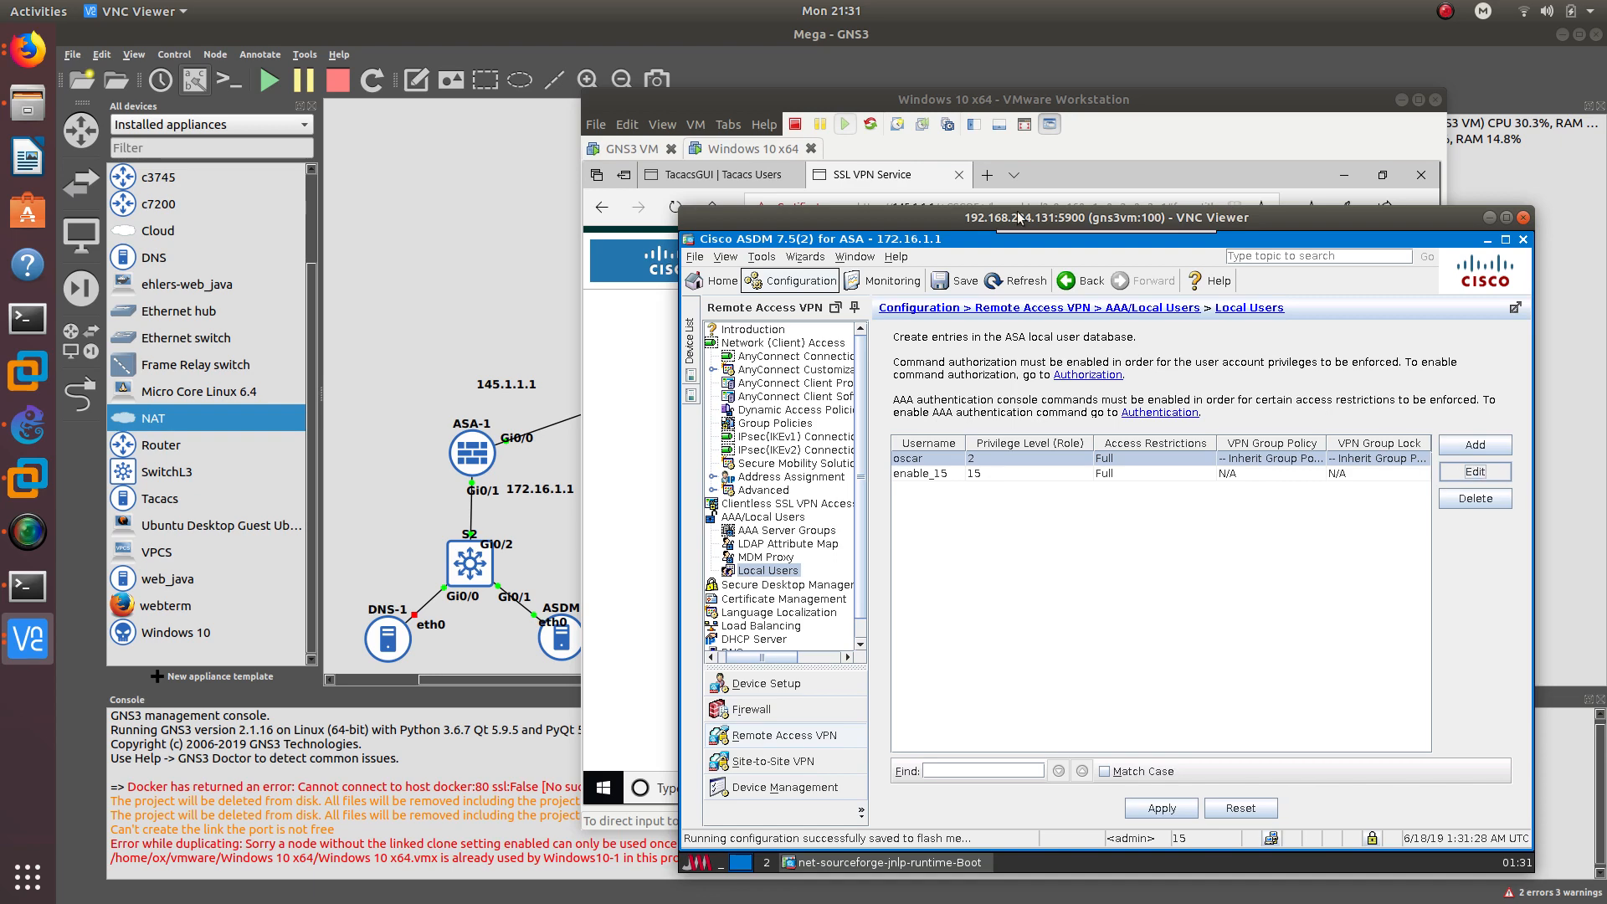
{"action": "left_click_drag", "start_coordinate": [1038, 219], "coordinate": [919, 214]}
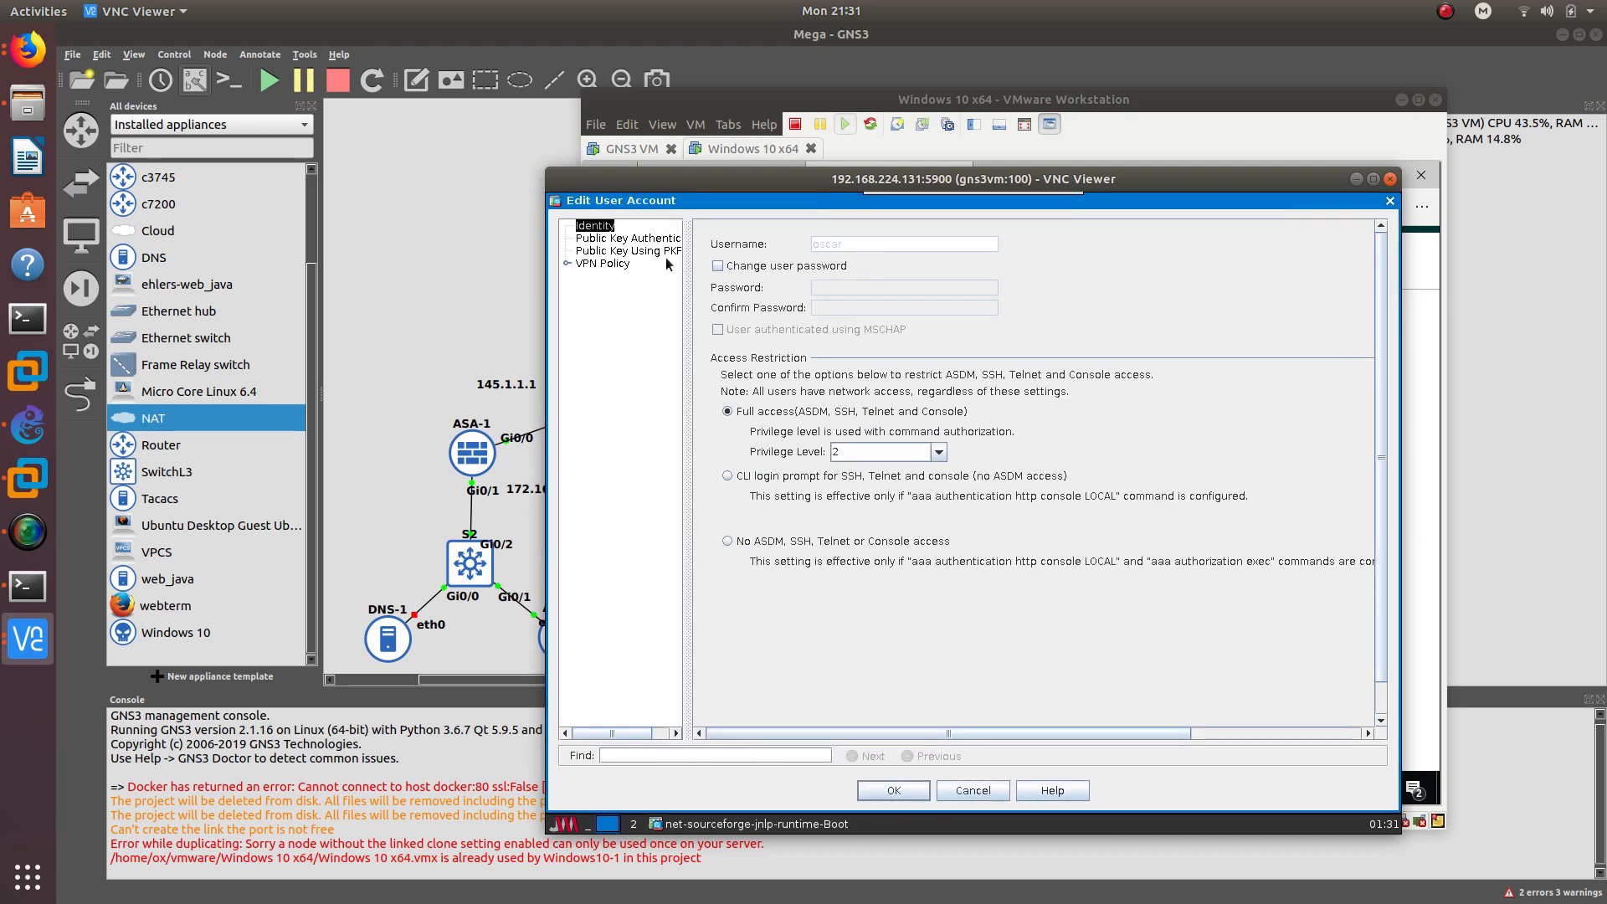
- Enable password change and enter and confirm a new password for the user
{"action": "left_click", "coordinate": [719, 268]}
{"action": "left_click", "coordinate": [834, 272]}
{"action": "left_click", "coordinate": [792, 272]}
{"action": "left_click", "coordinate": [830, 282]}
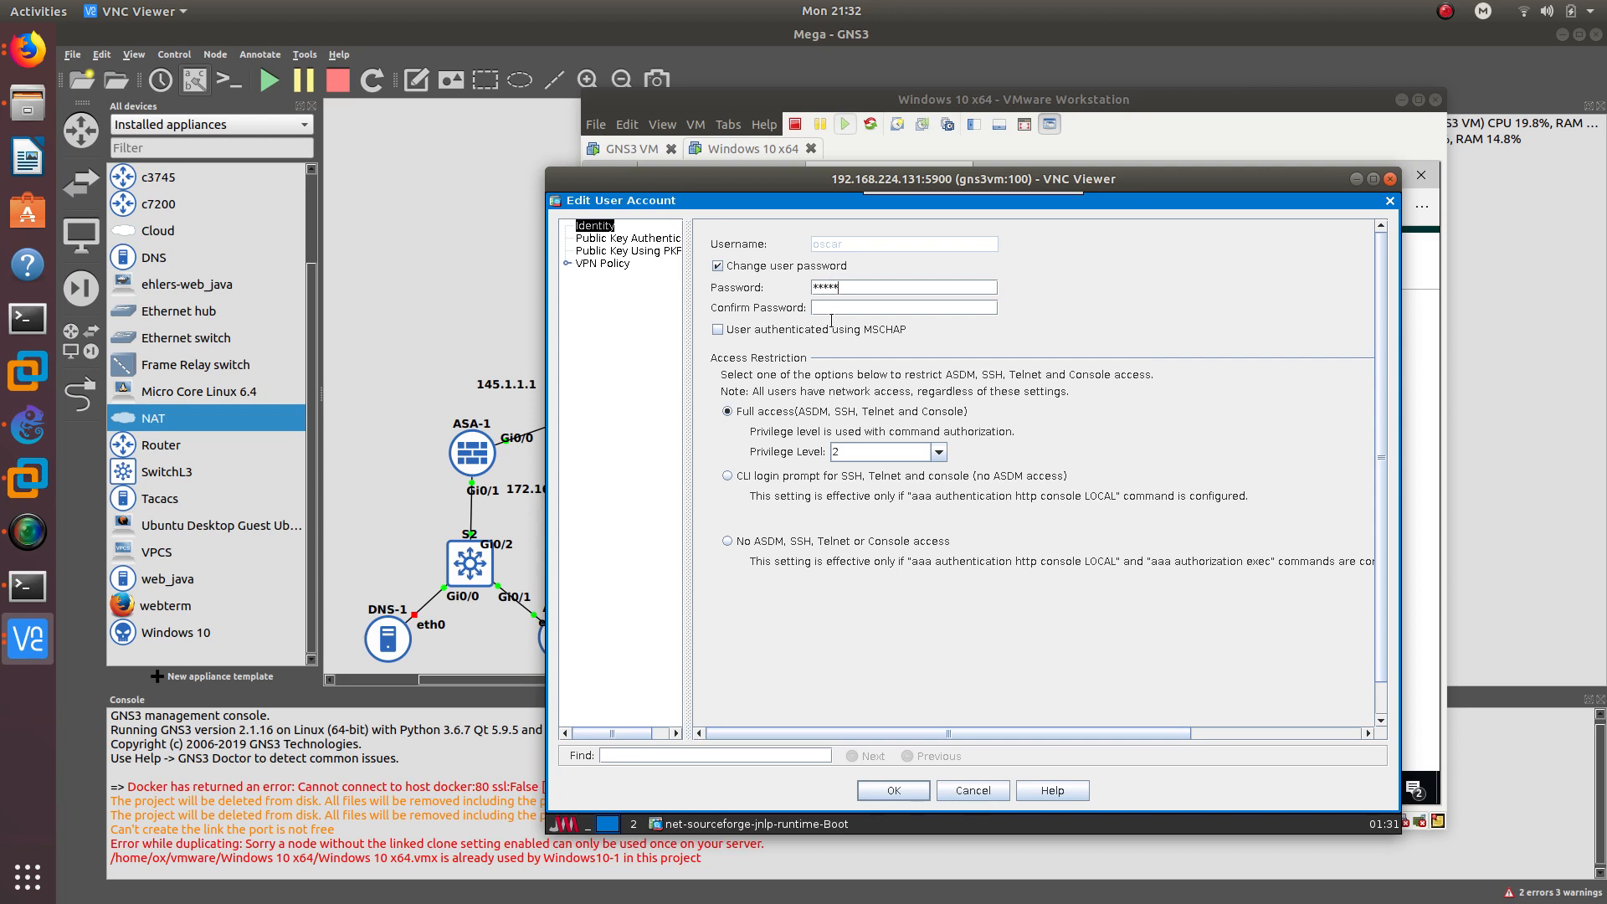
{"action": "type", "text": "123"}
{"action": "left_click", "coordinate": [842, 309]}
{"action": "type", "text": "cisco123"}
- Raise the user's privilege level to 15 and apply the change to the firewall
{"action": "left_click", "coordinate": [939, 453]}
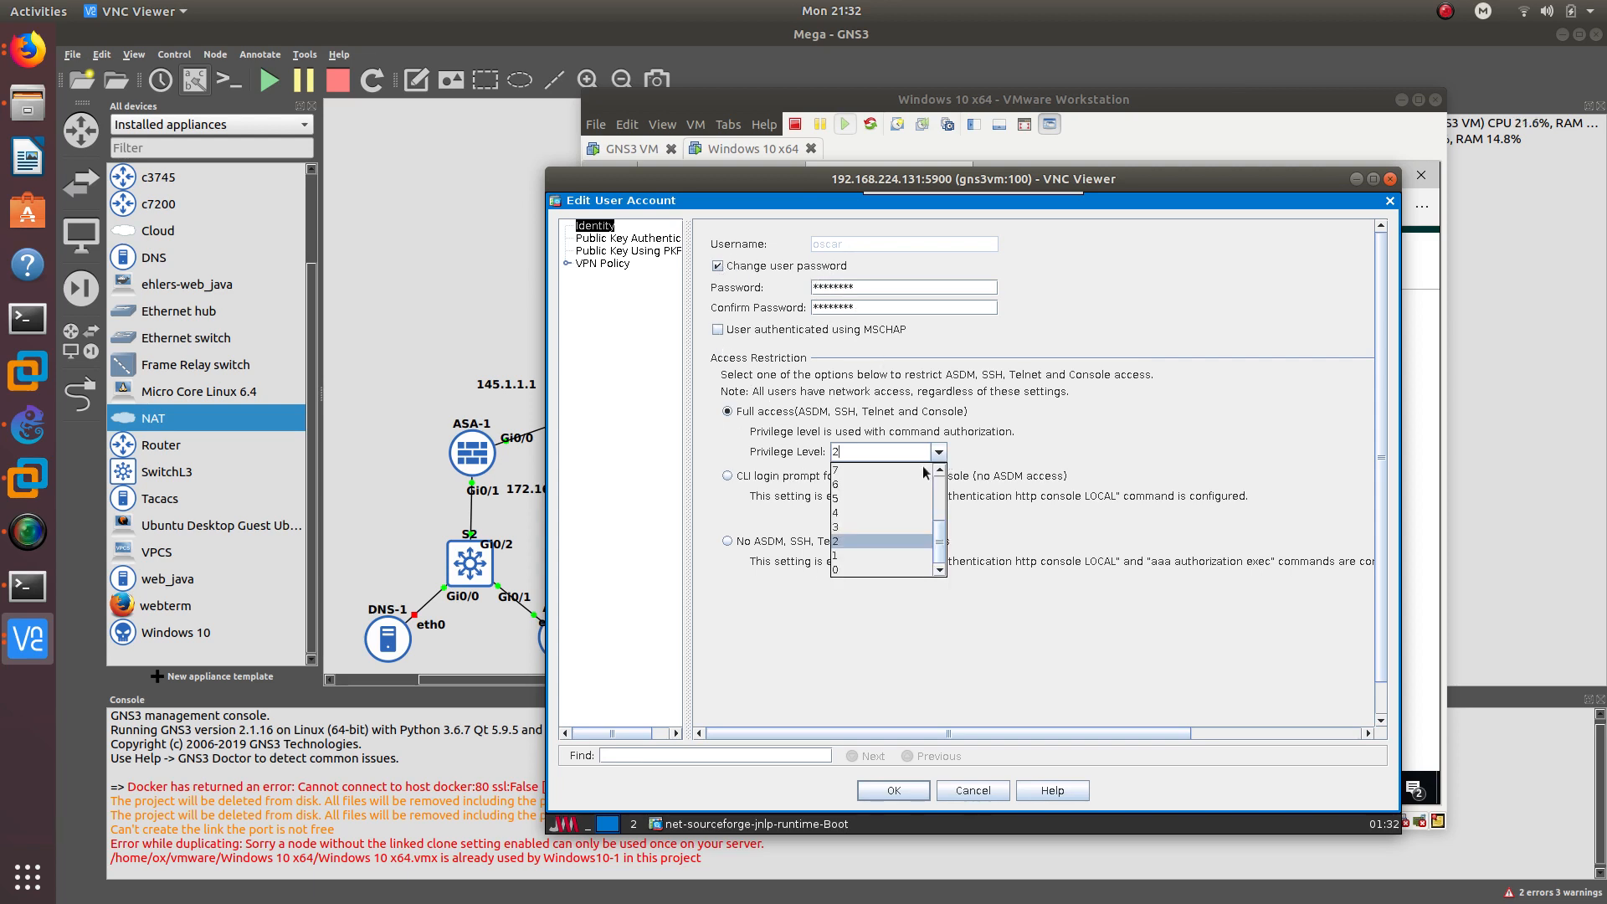
{"action": "scroll", "coordinate": [855, 519], "scroll_direction": "up", "scroll_amount": 3}
{"action": "left_click", "coordinate": [856, 482]}
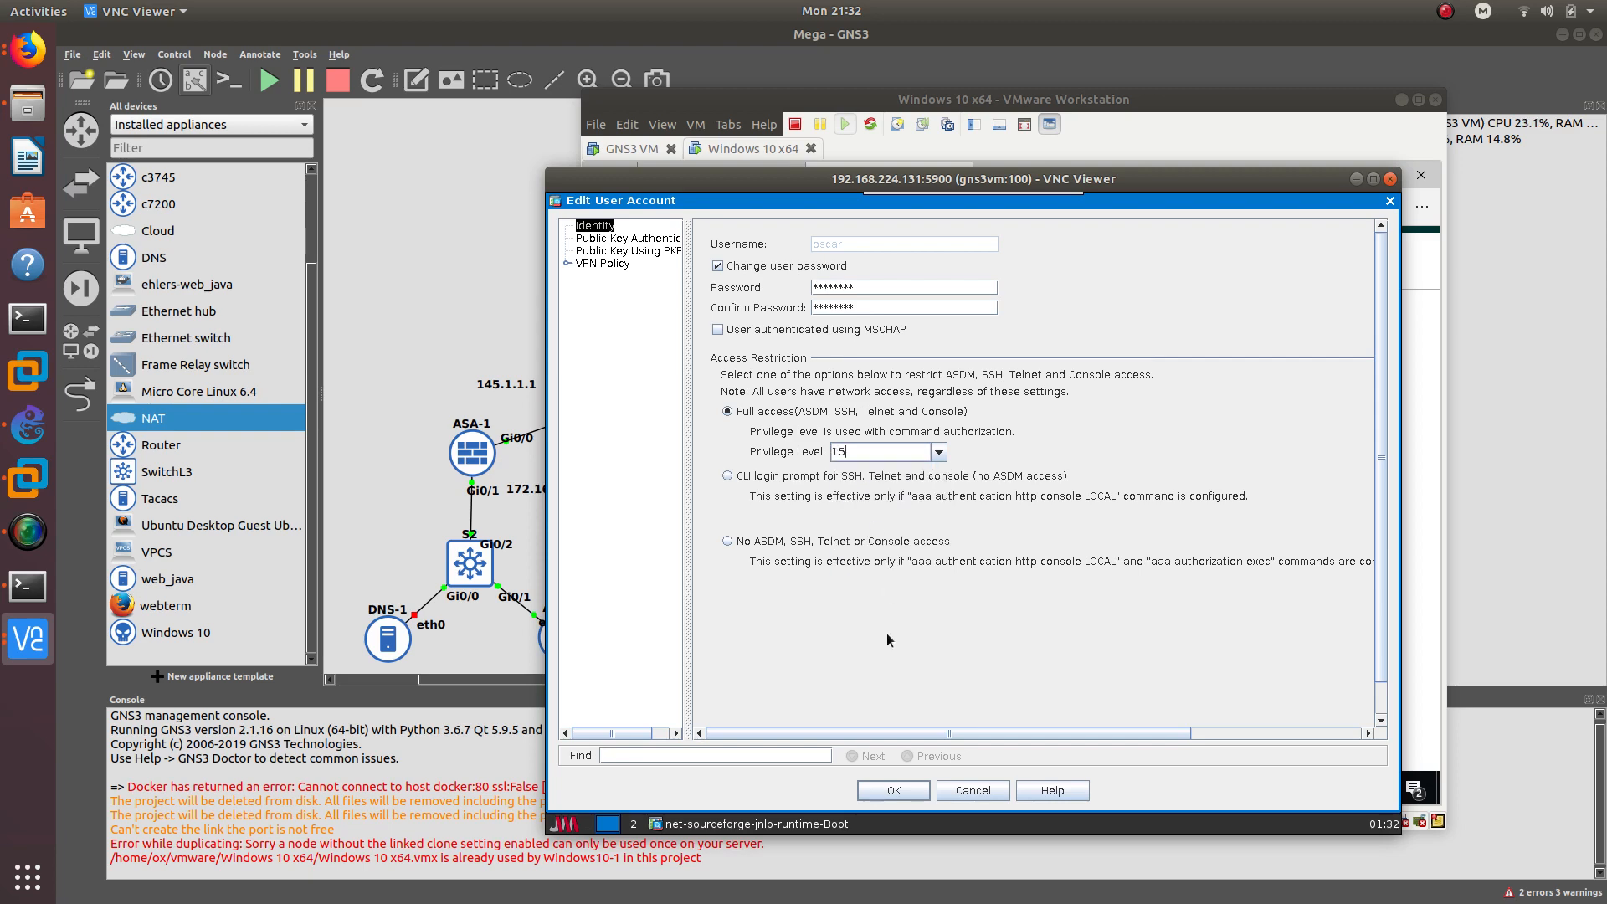
{"action": "left_click", "coordinate": [892, 791]}
{"action": "left_click", "coordinate": [1029, 769]}
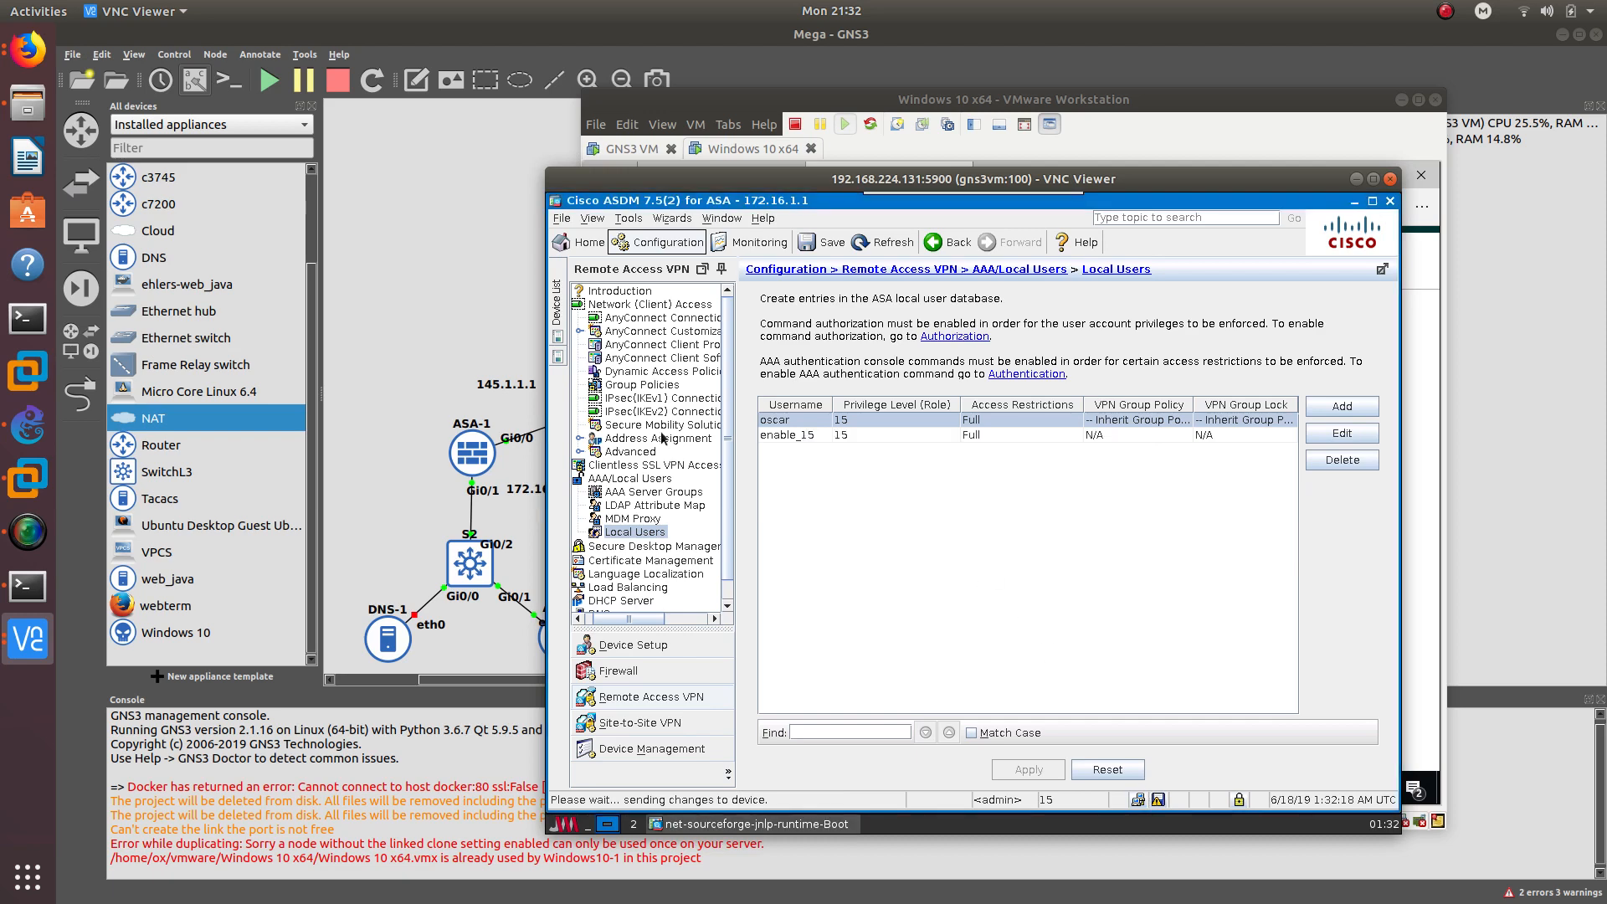
- Assign the AnyConnect group policy to the local user from Group Policies and apply
{"action": "left_click", "coordinate": [636, 319]}
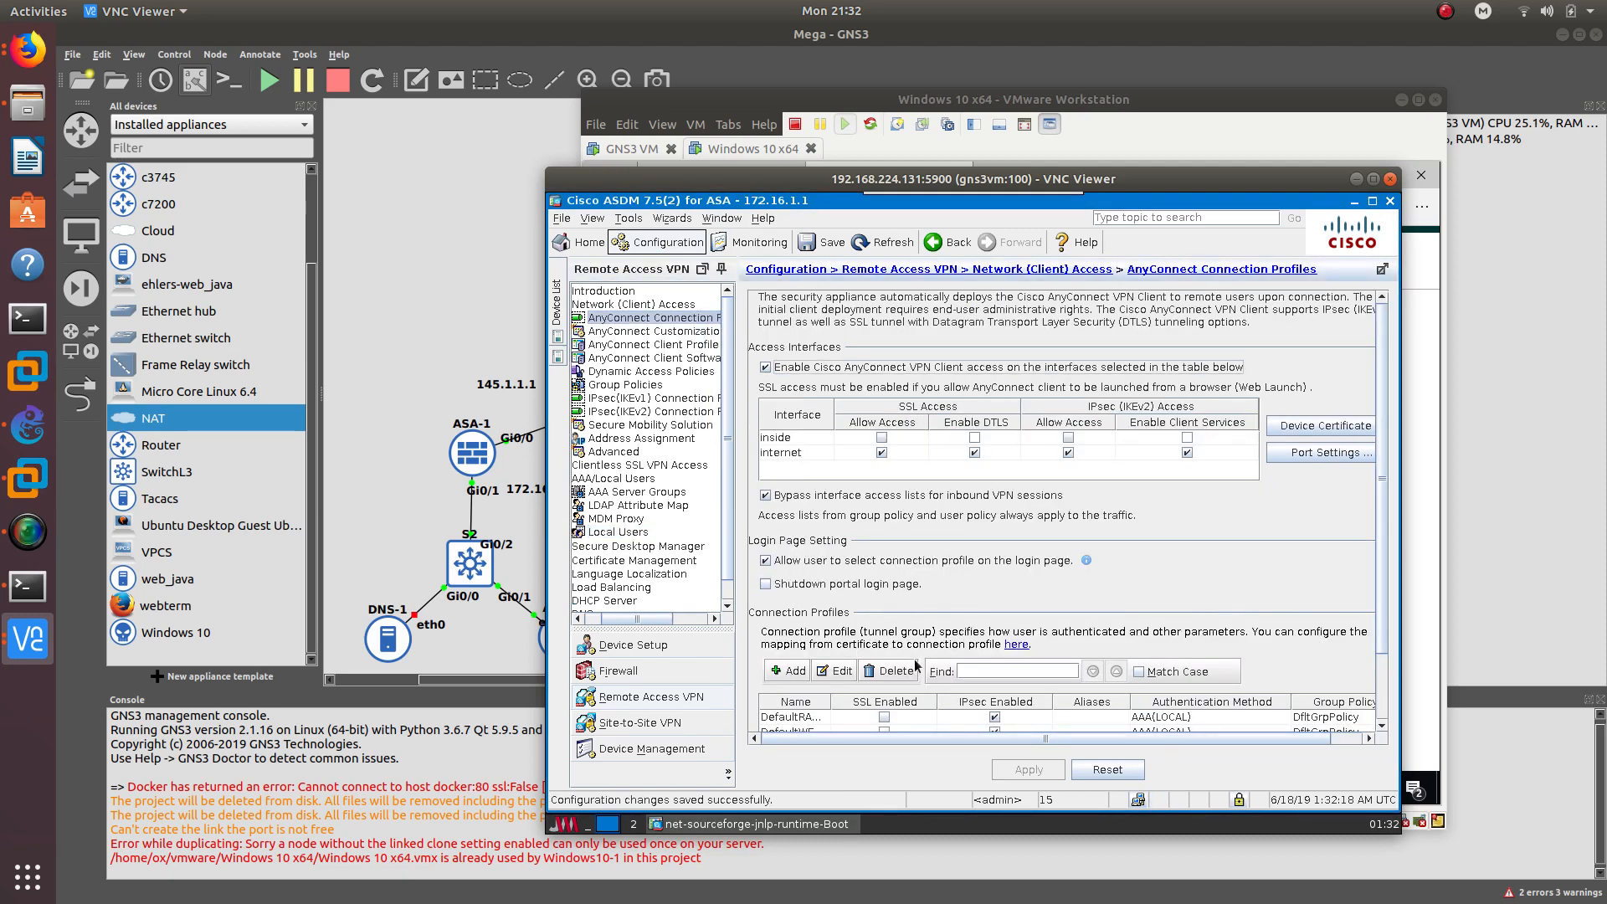
{"action": "scroll", "coordinate": [1202, 608], "scroll_direction": "down", "scroll_amount": 3}
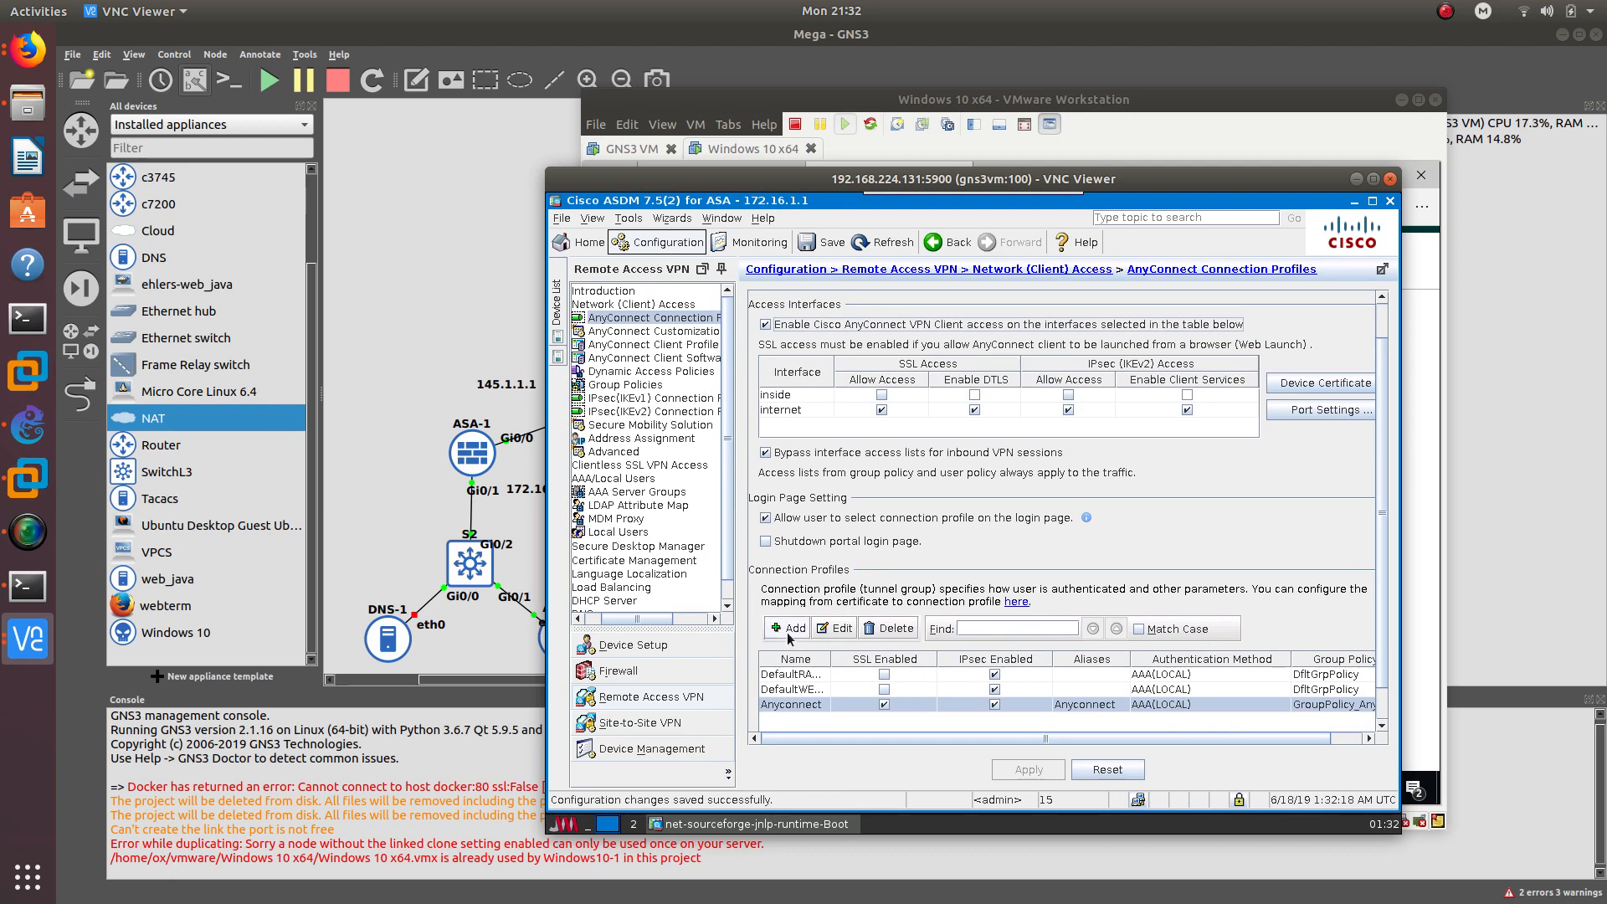
{"action": "left_click", "coordinate": [610, 386]}
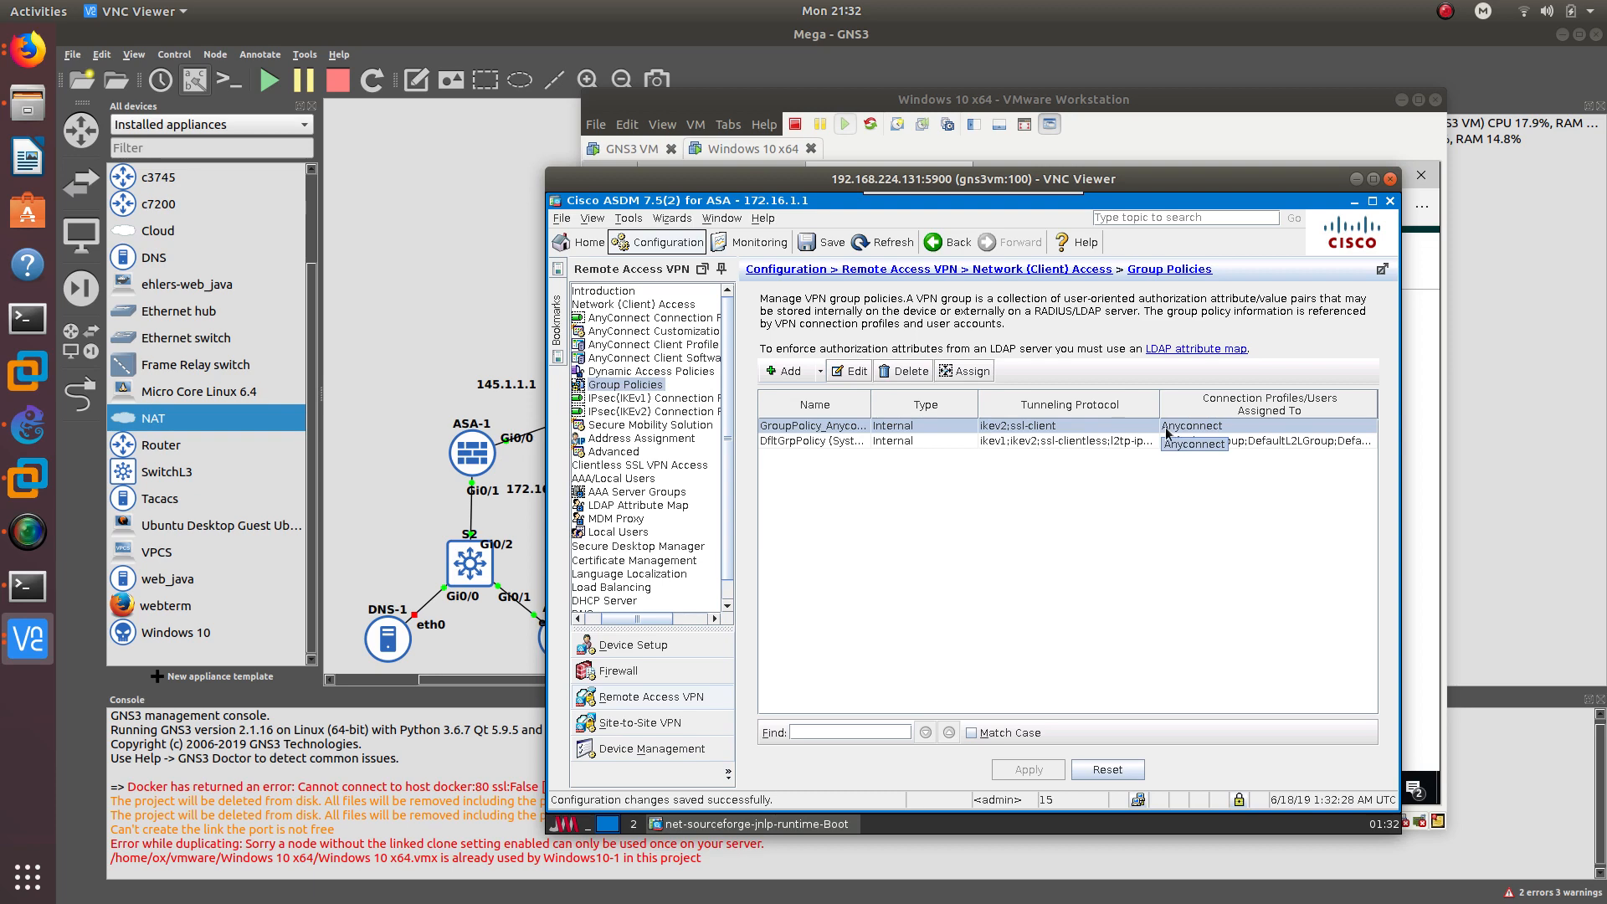
{"action": "left_click", "coordinate": [944, 376]}
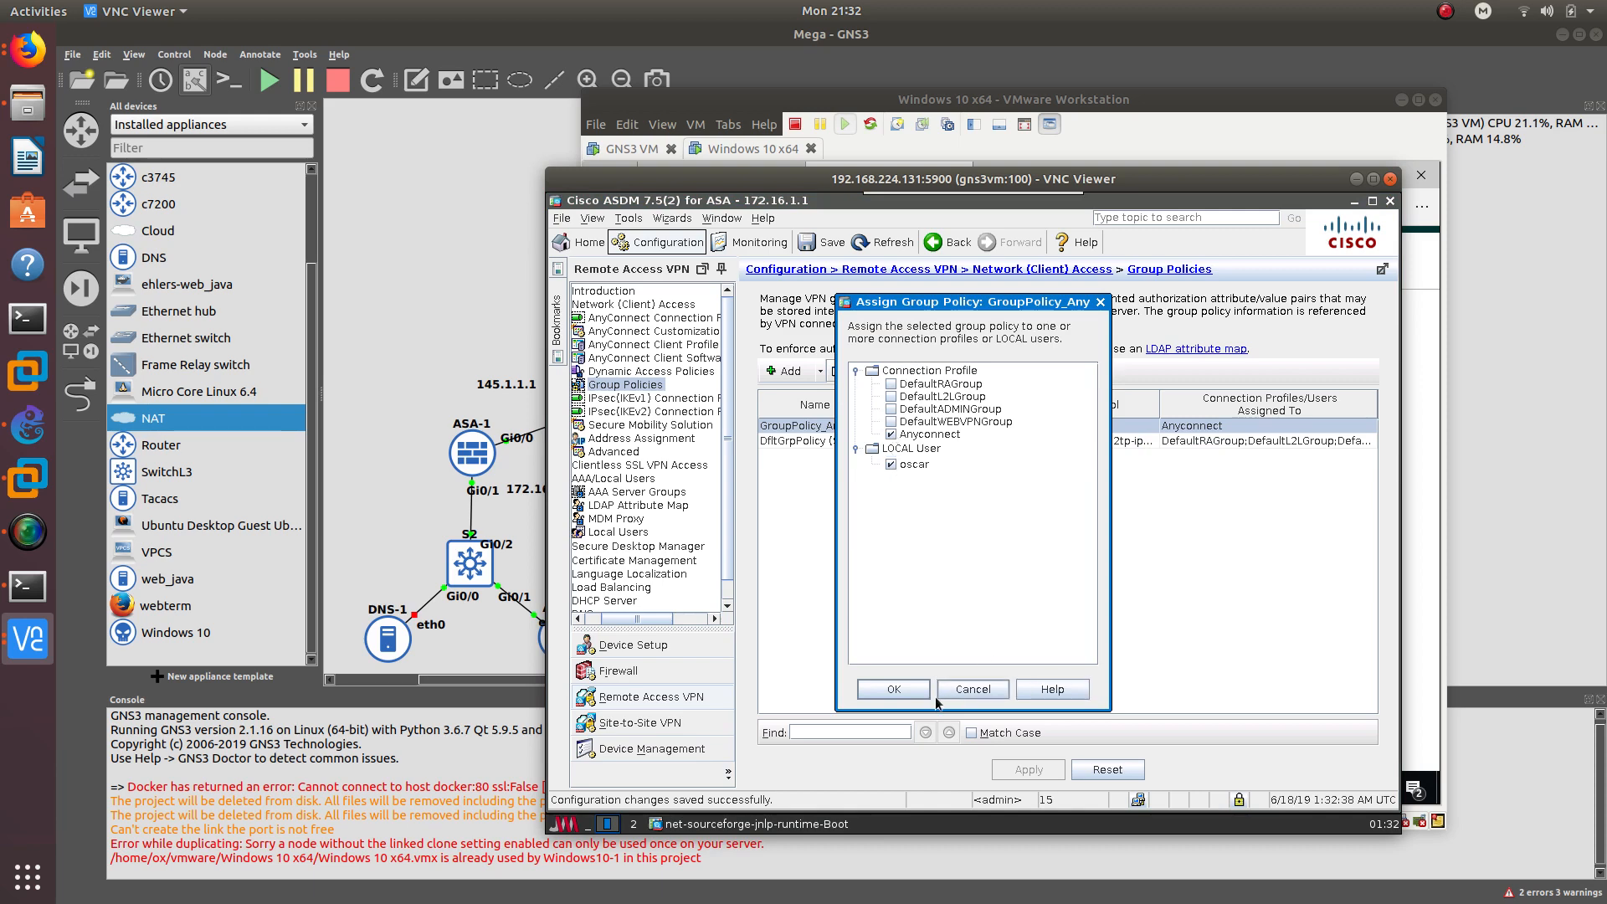
{"action": "left_click", "coordinate": [895, 690]}
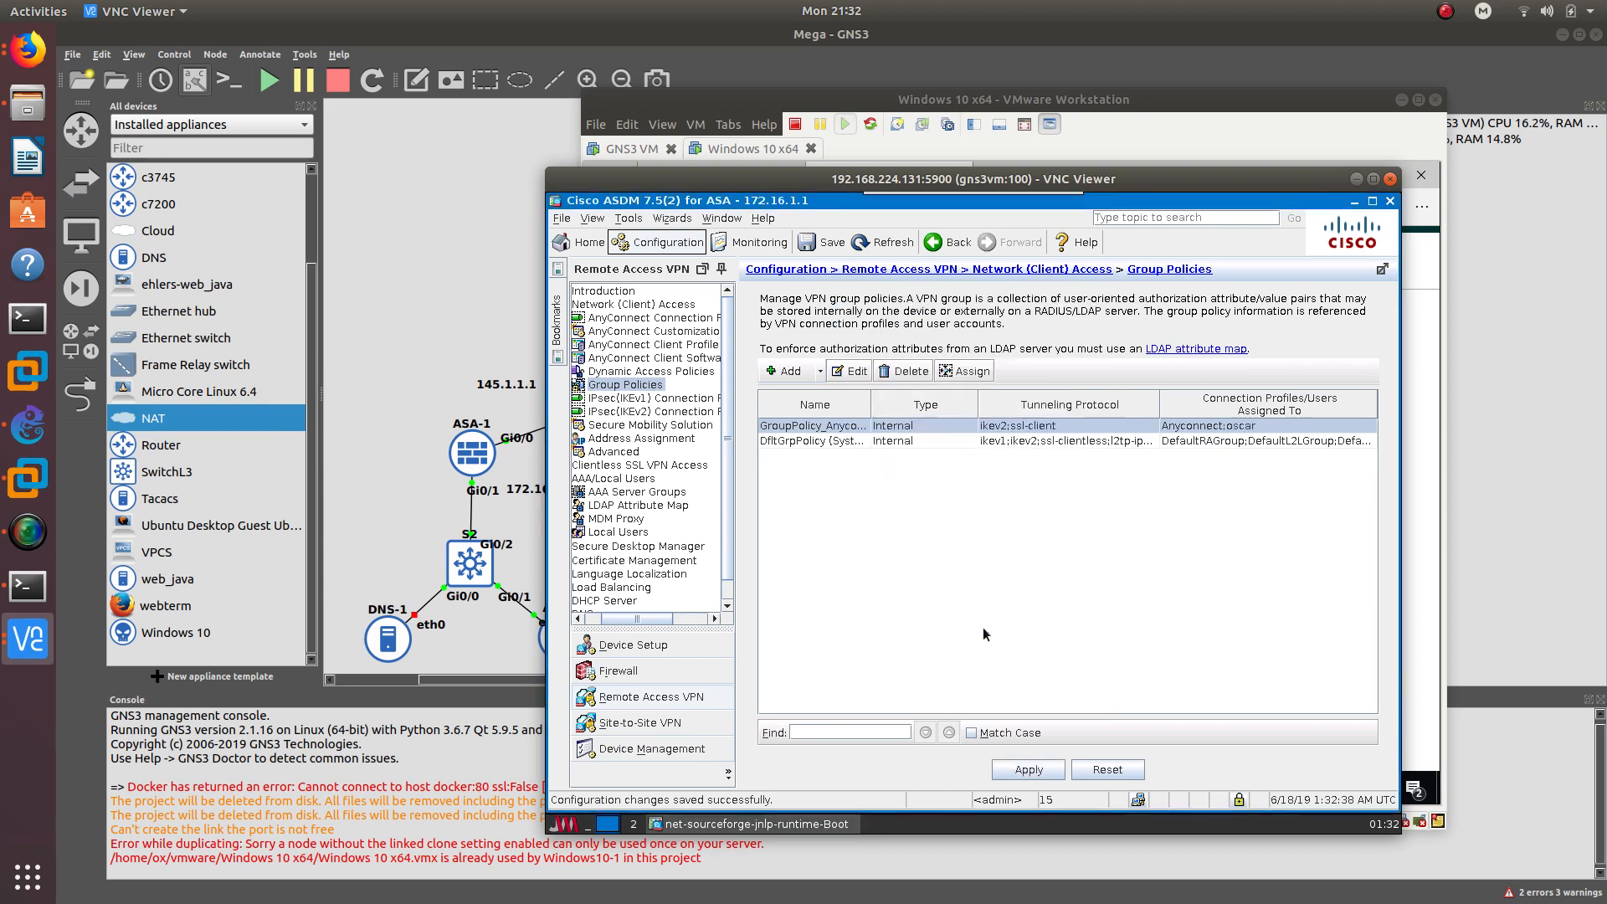
{"action": "left_click", "coordinate": [1036, 768]}
{"action": "left_click", "coordinate": [651, 318]}
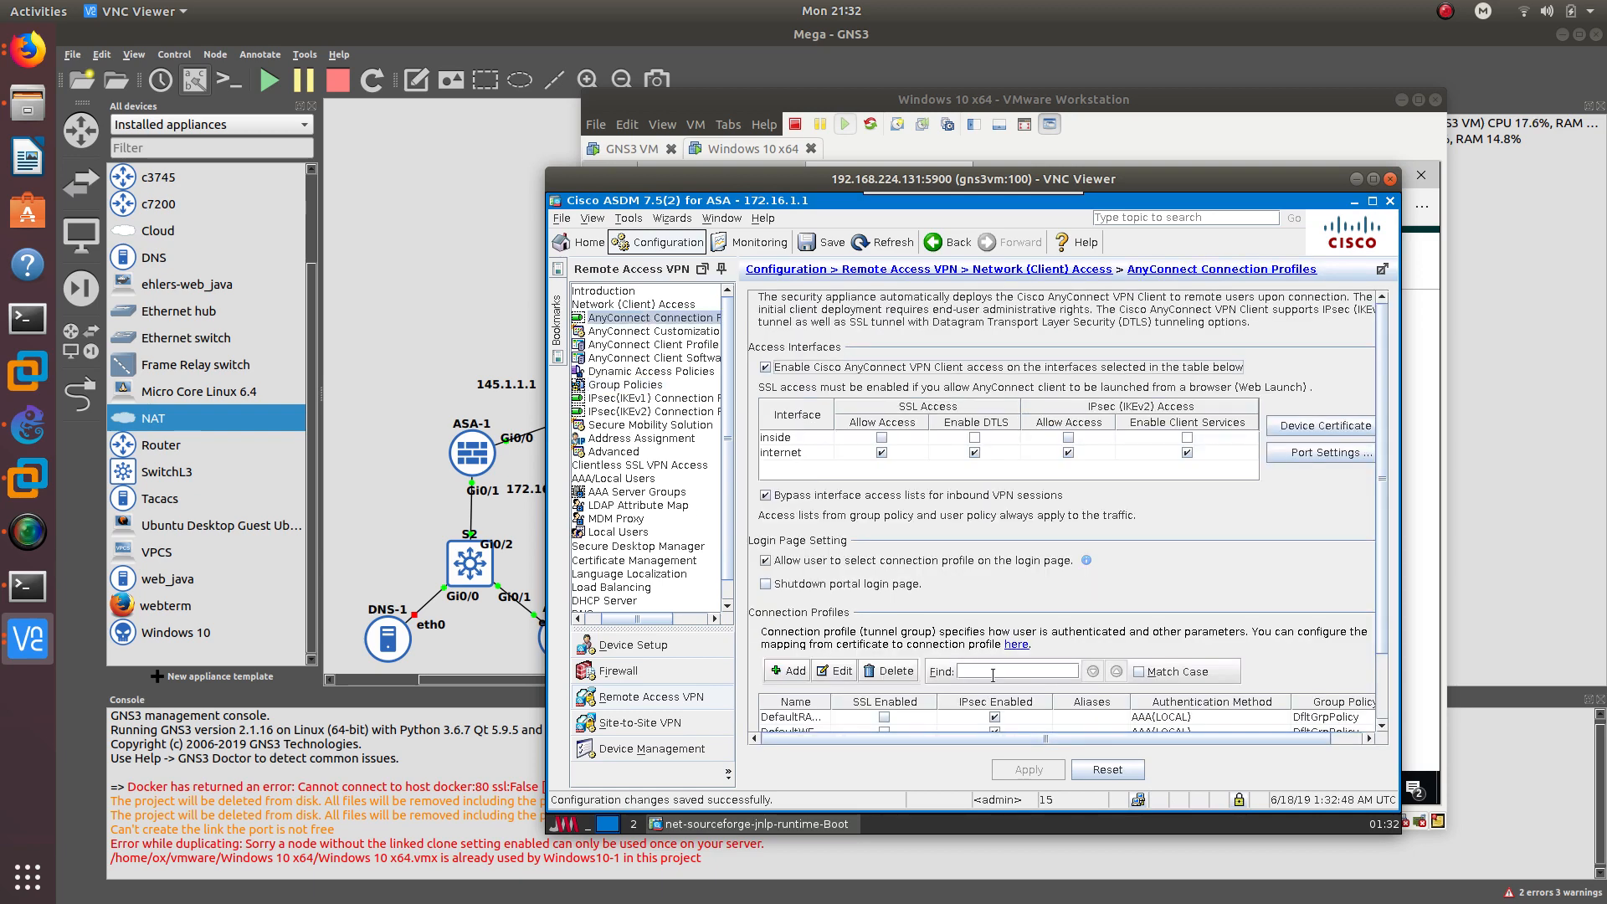
{"action": "scroll", "coordinate": [993, 675], "scroll_direction": "down", "scroll_amount": 1}
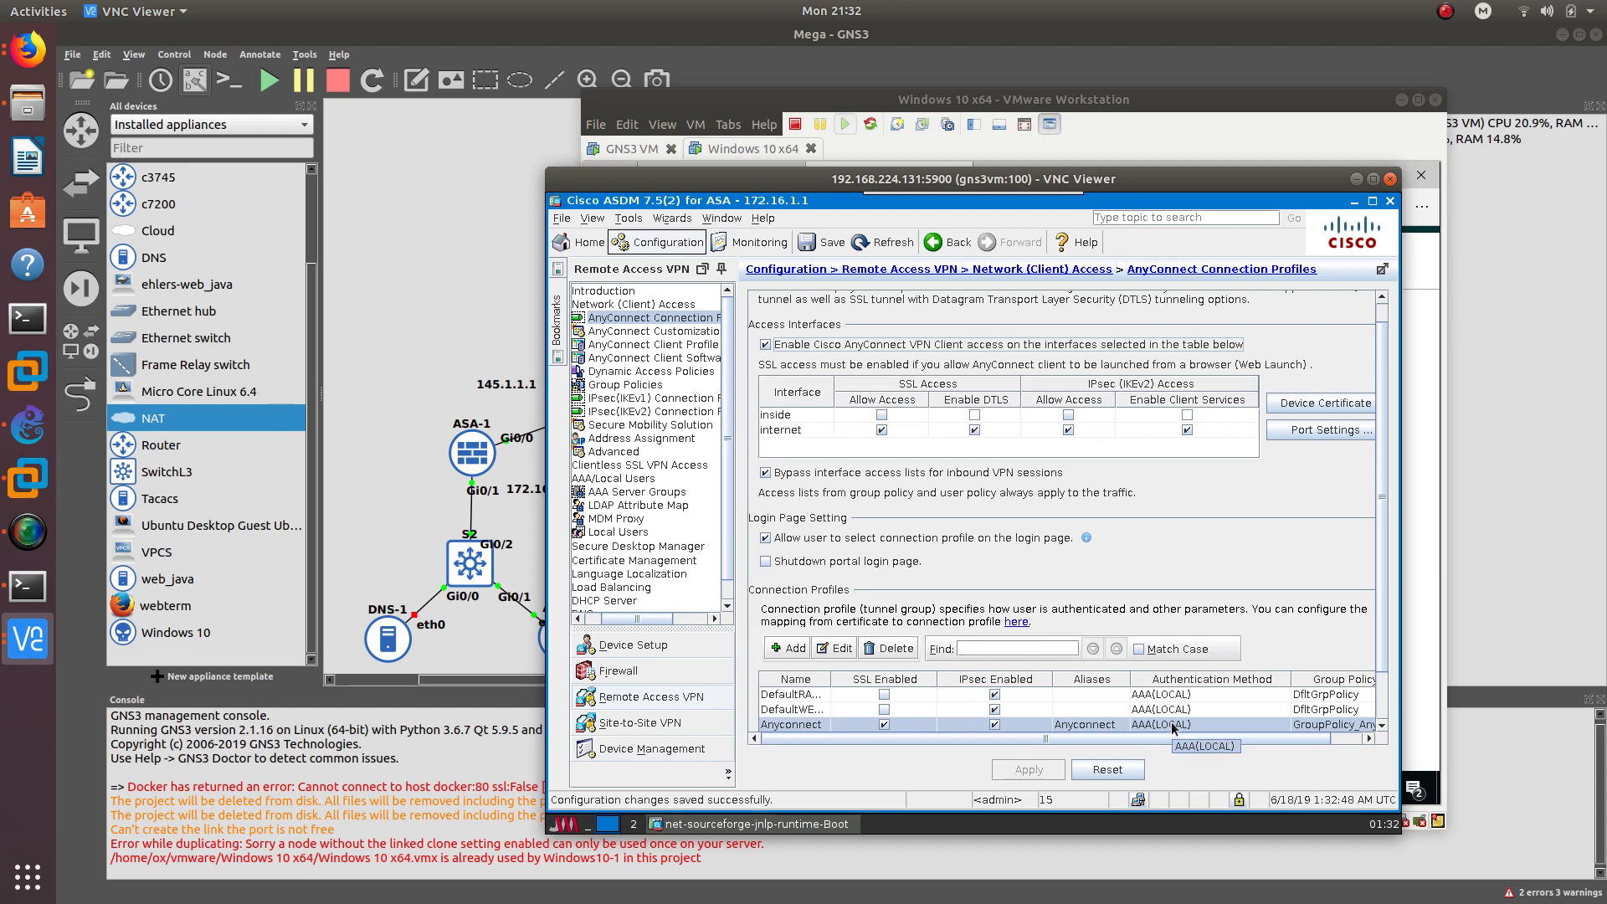
- Set the Anyconnect profile's AAA group to tacserv with LOCAL fallback, apply, and save to flash
{"action": "double_click", "coordinate": [1172, 722]}
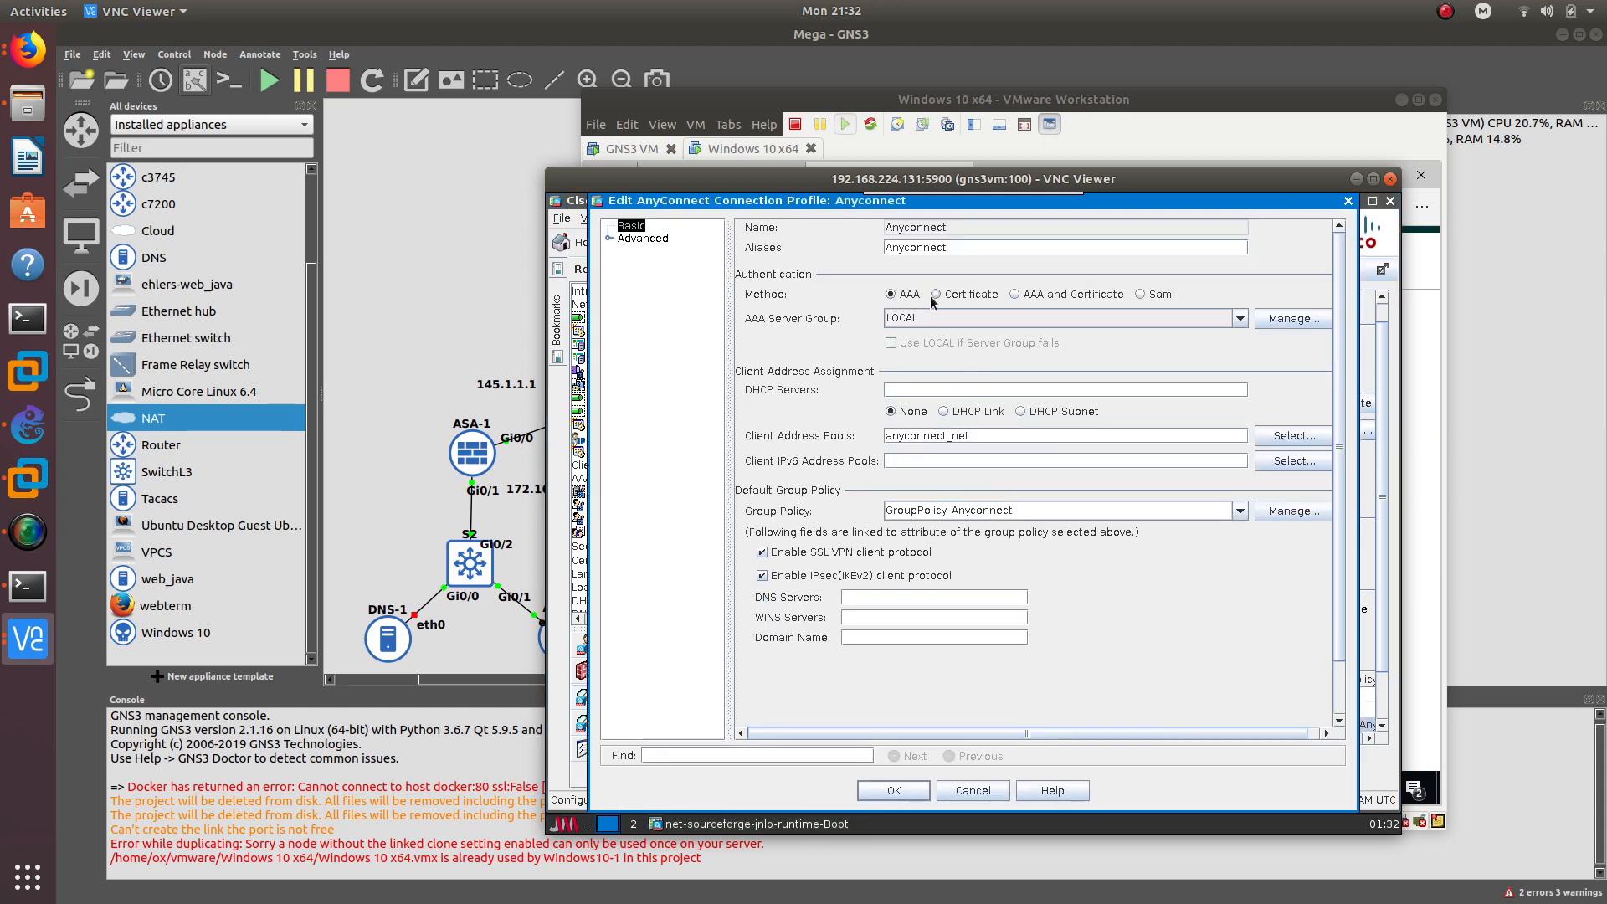
{"action": "left_click", "coordinate": [1105, 318]}
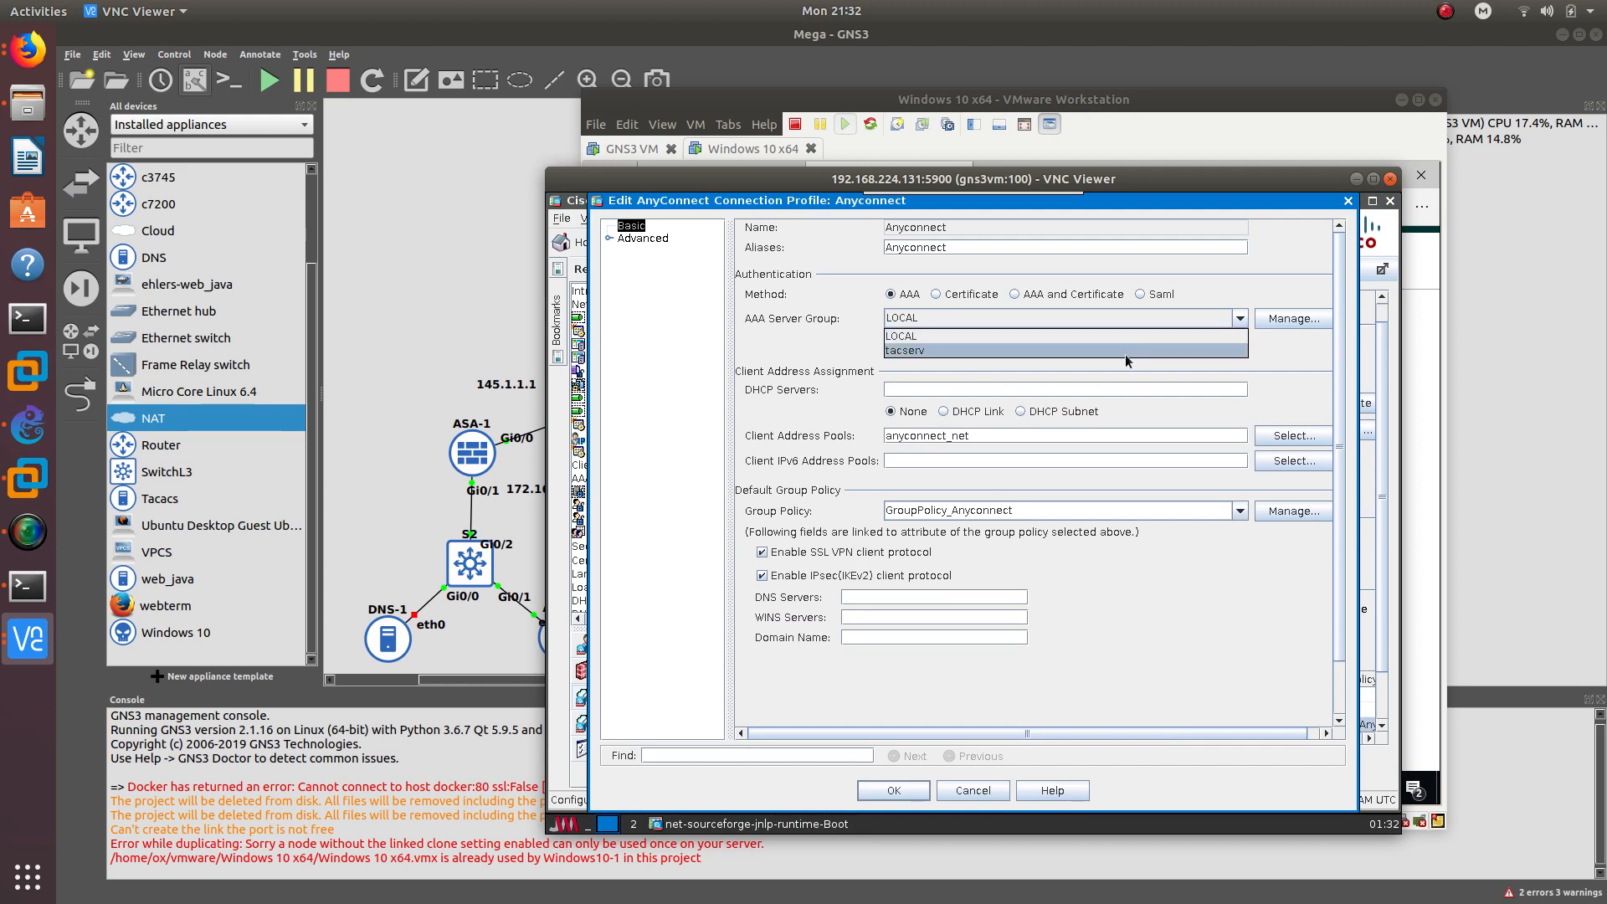
{"action": "left_click", "coordinate": [1132, 352]}
{"action": "left_click", "coordinate": [892, 343]}
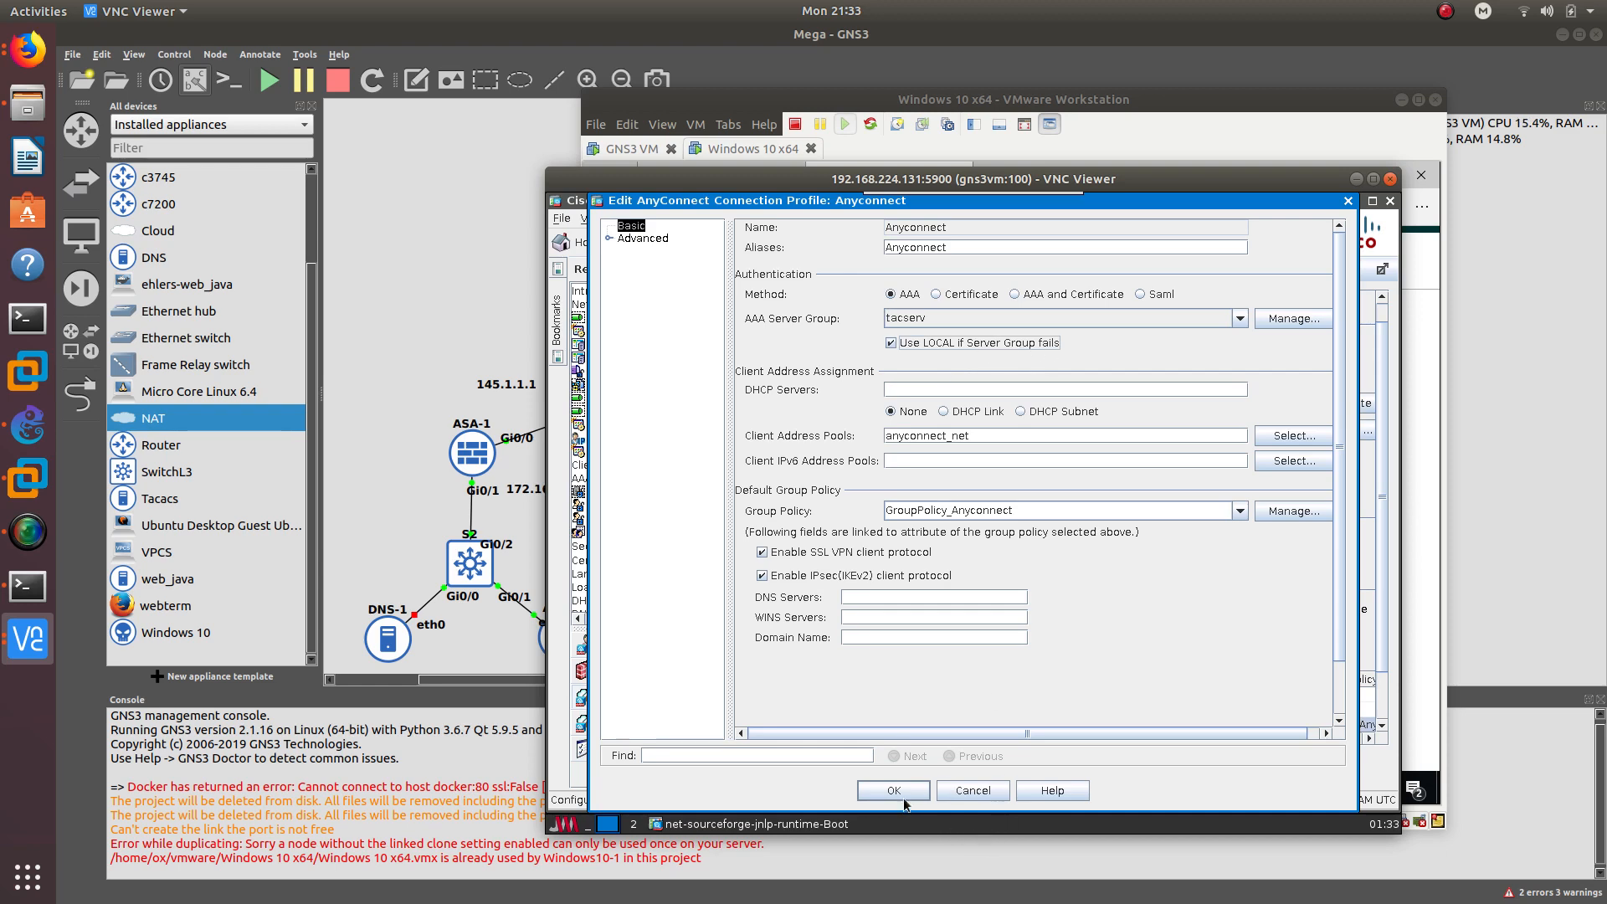
{"action": "left_click", "coordinate": [905, 796]}
{"action": "left_click", "coordinate": [984, 567]}
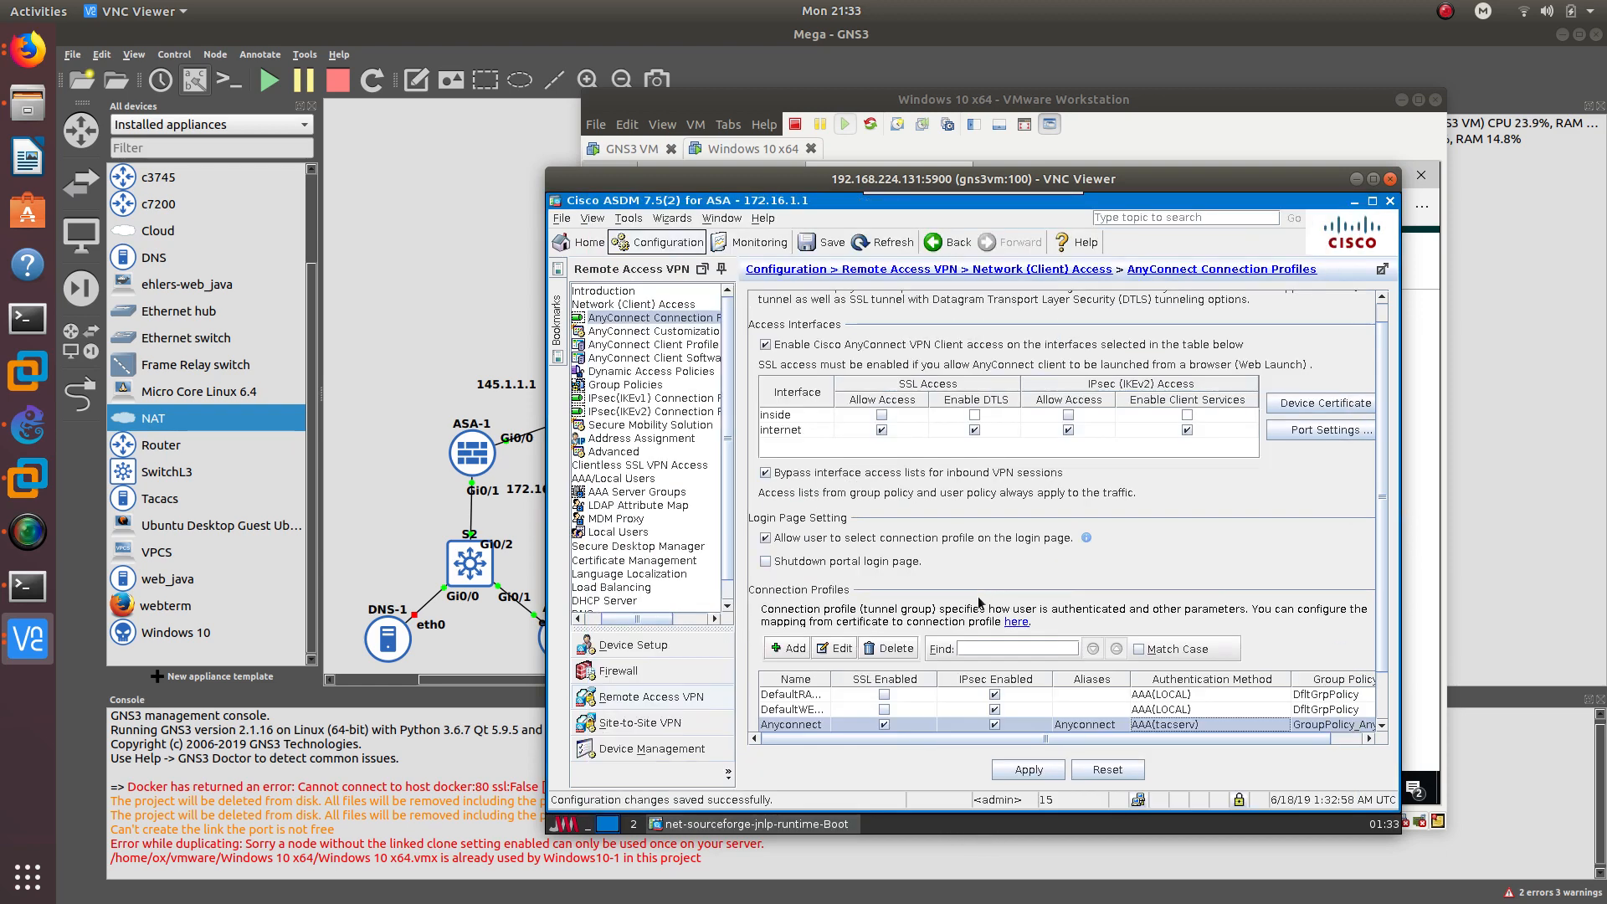
{"action": "left_click", "coordinate": [1033, 771]}
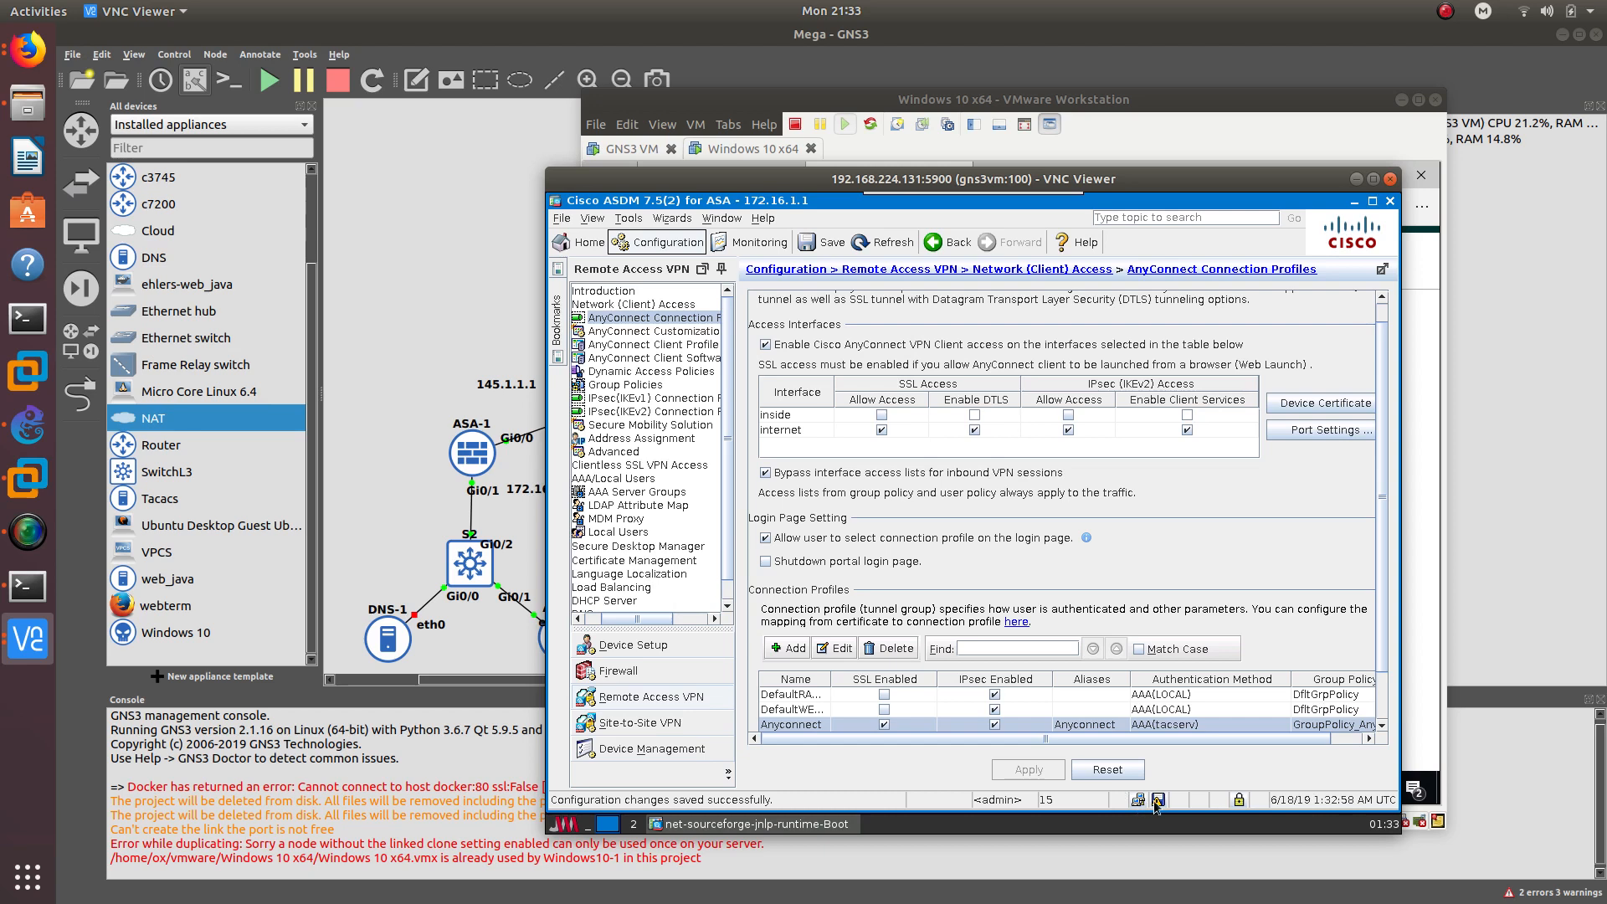
{"action": "left_click", "coordinate": [1157, 801]}
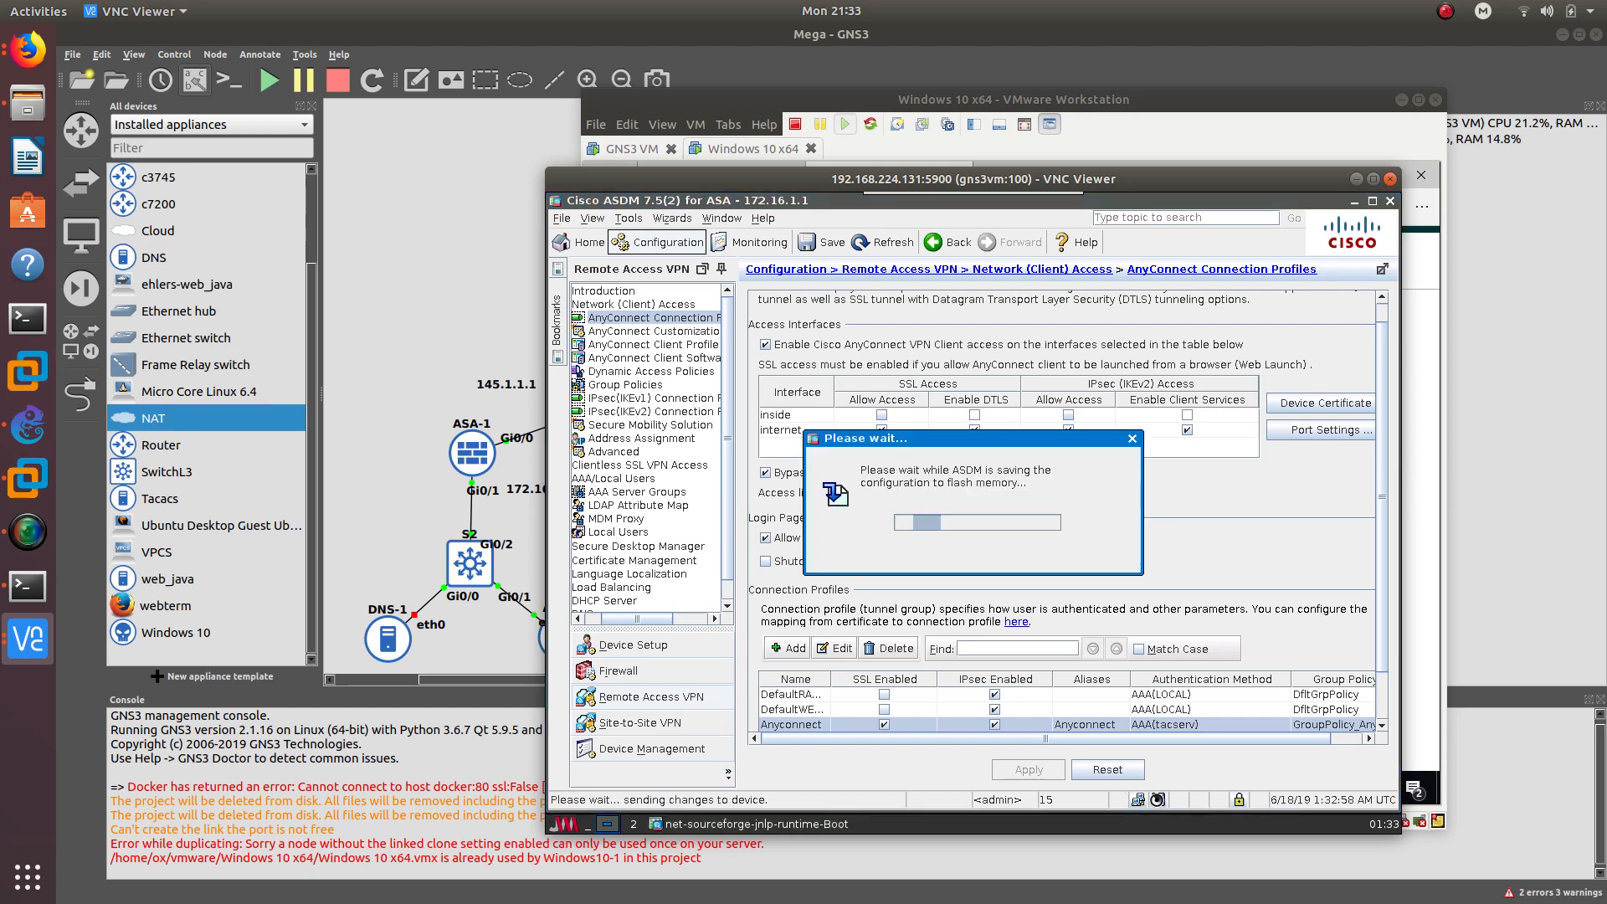
{"action": "left_click", "coordinate": [1356, 179]}
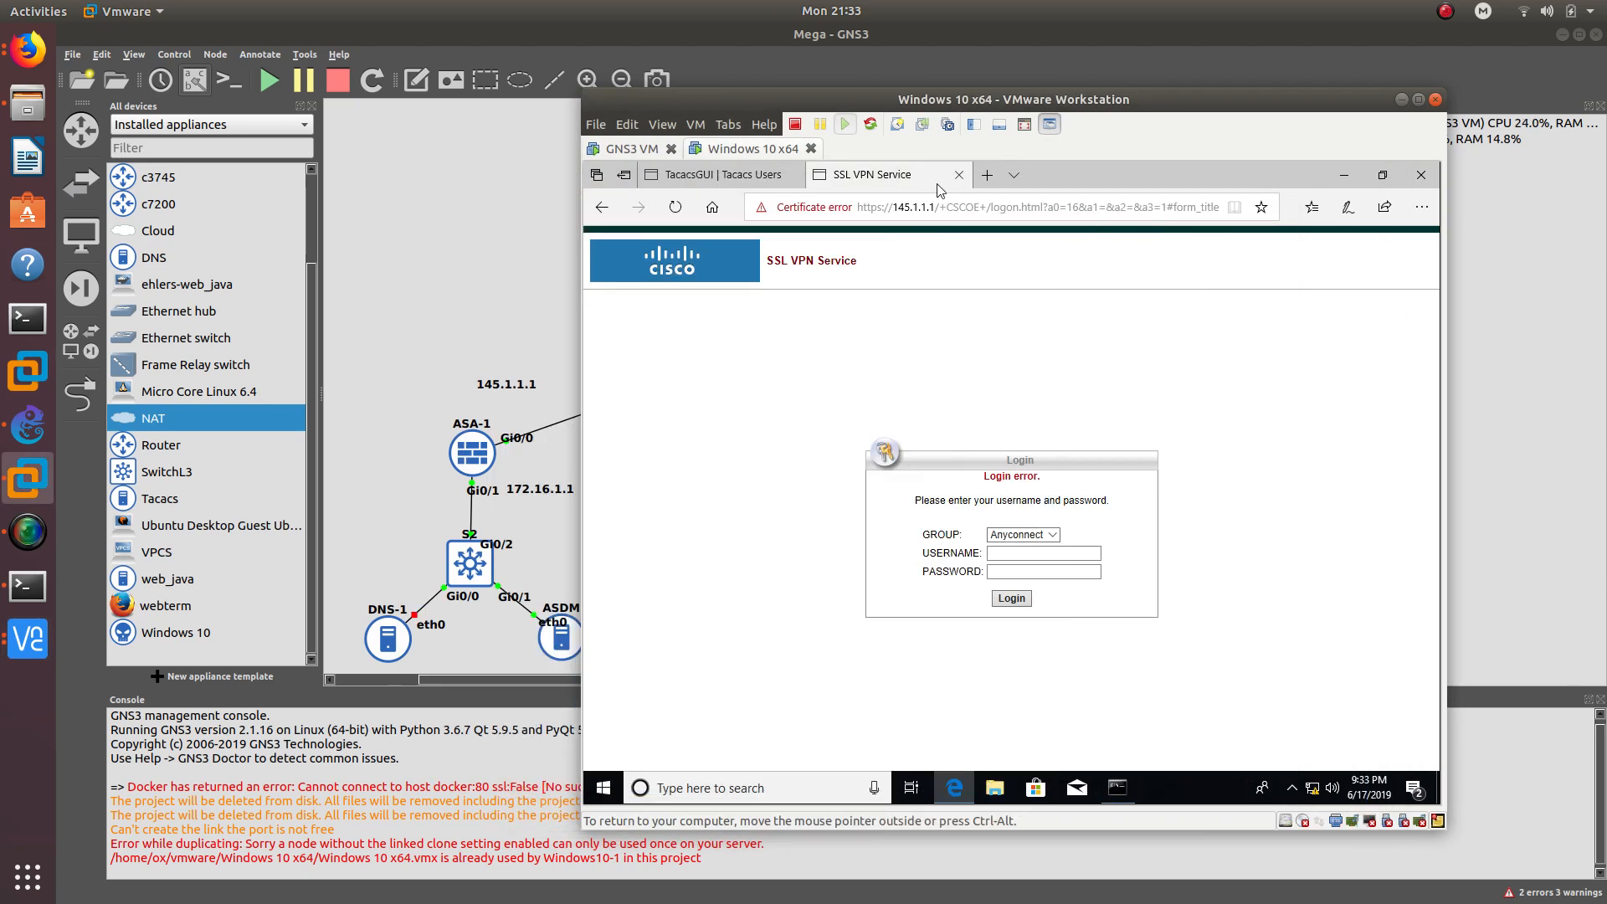
{"action": "left_click", "coordinate": [894, 210]}
{"action": "key", "text": "Return"}
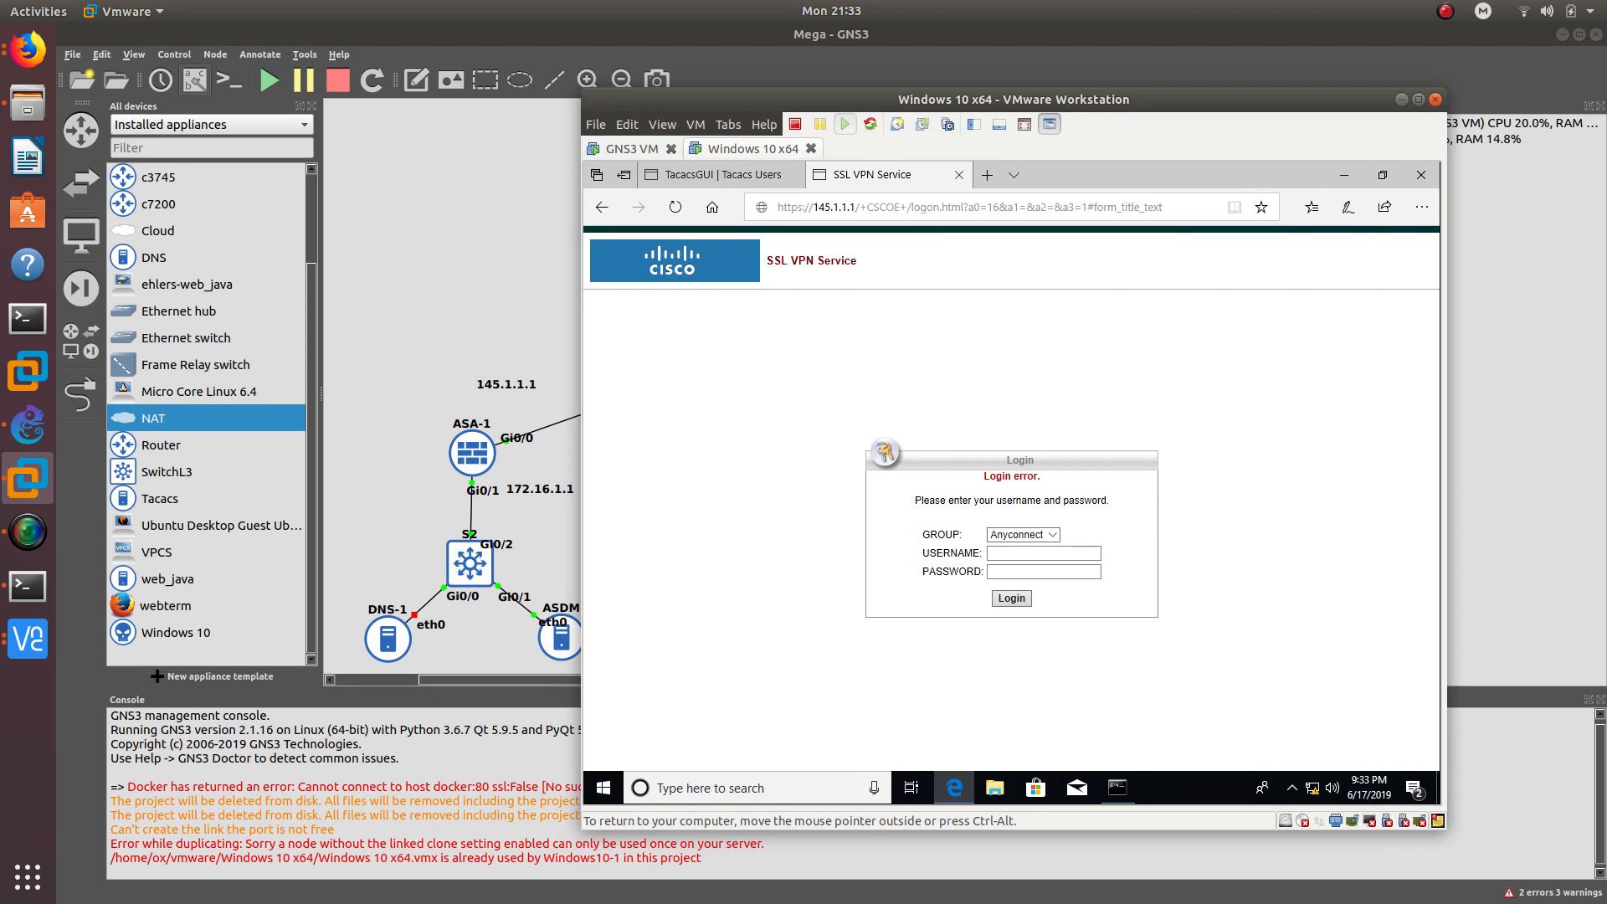
{"action": "left_click", "coordinate": [670, 210]}
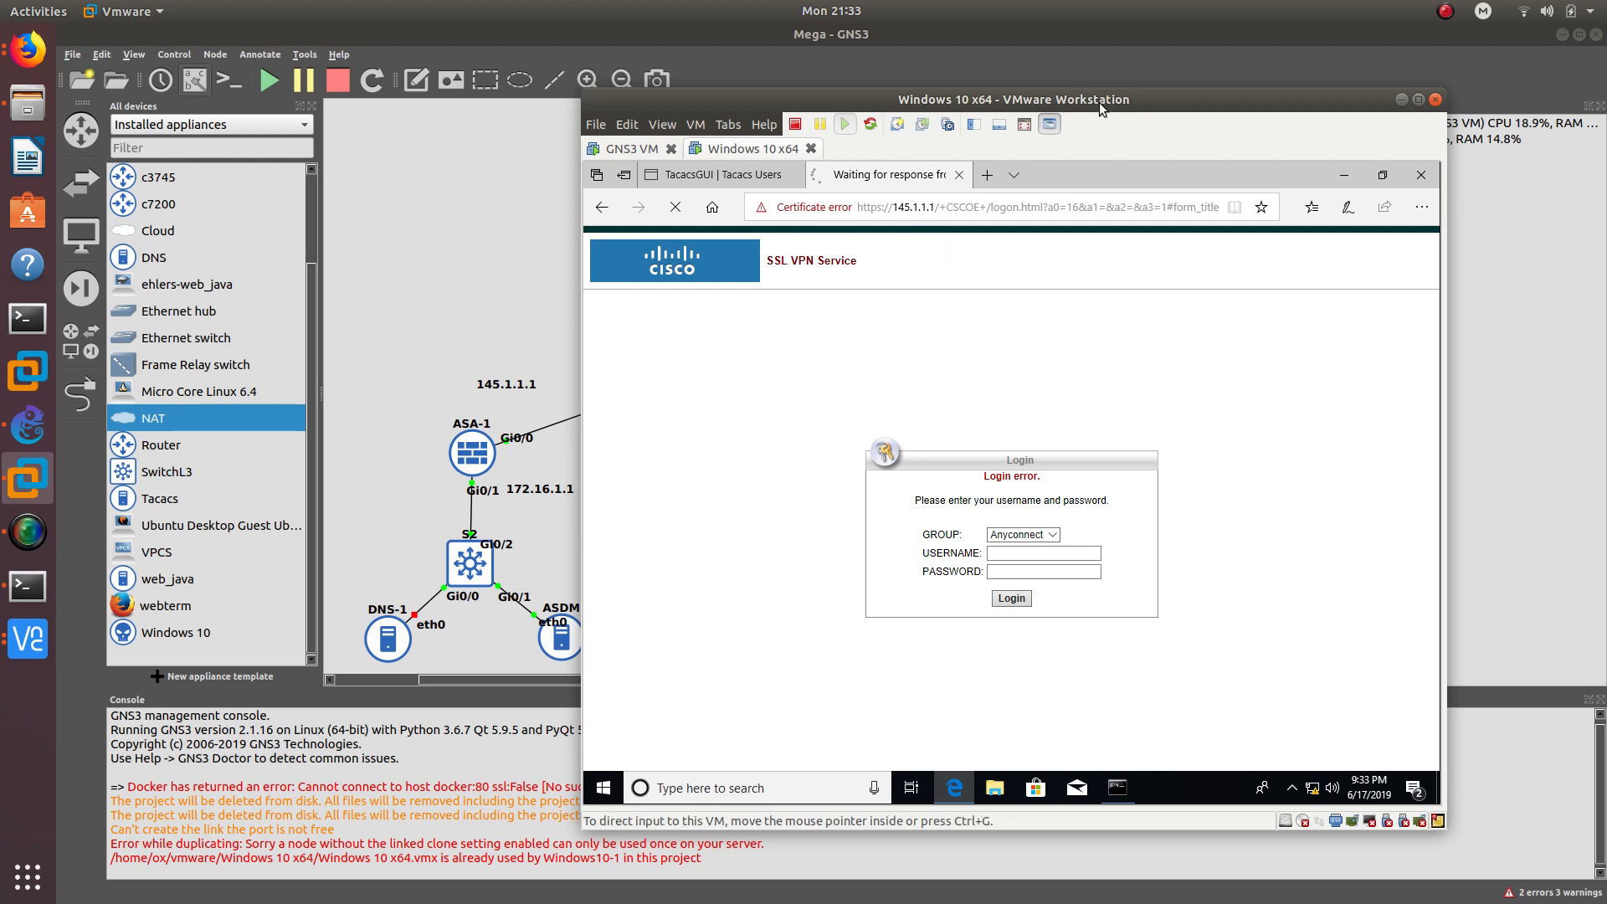
{"action": "left_click_drag", "start_coordinate": [1100, 105], "coordinate": [918, 99]}
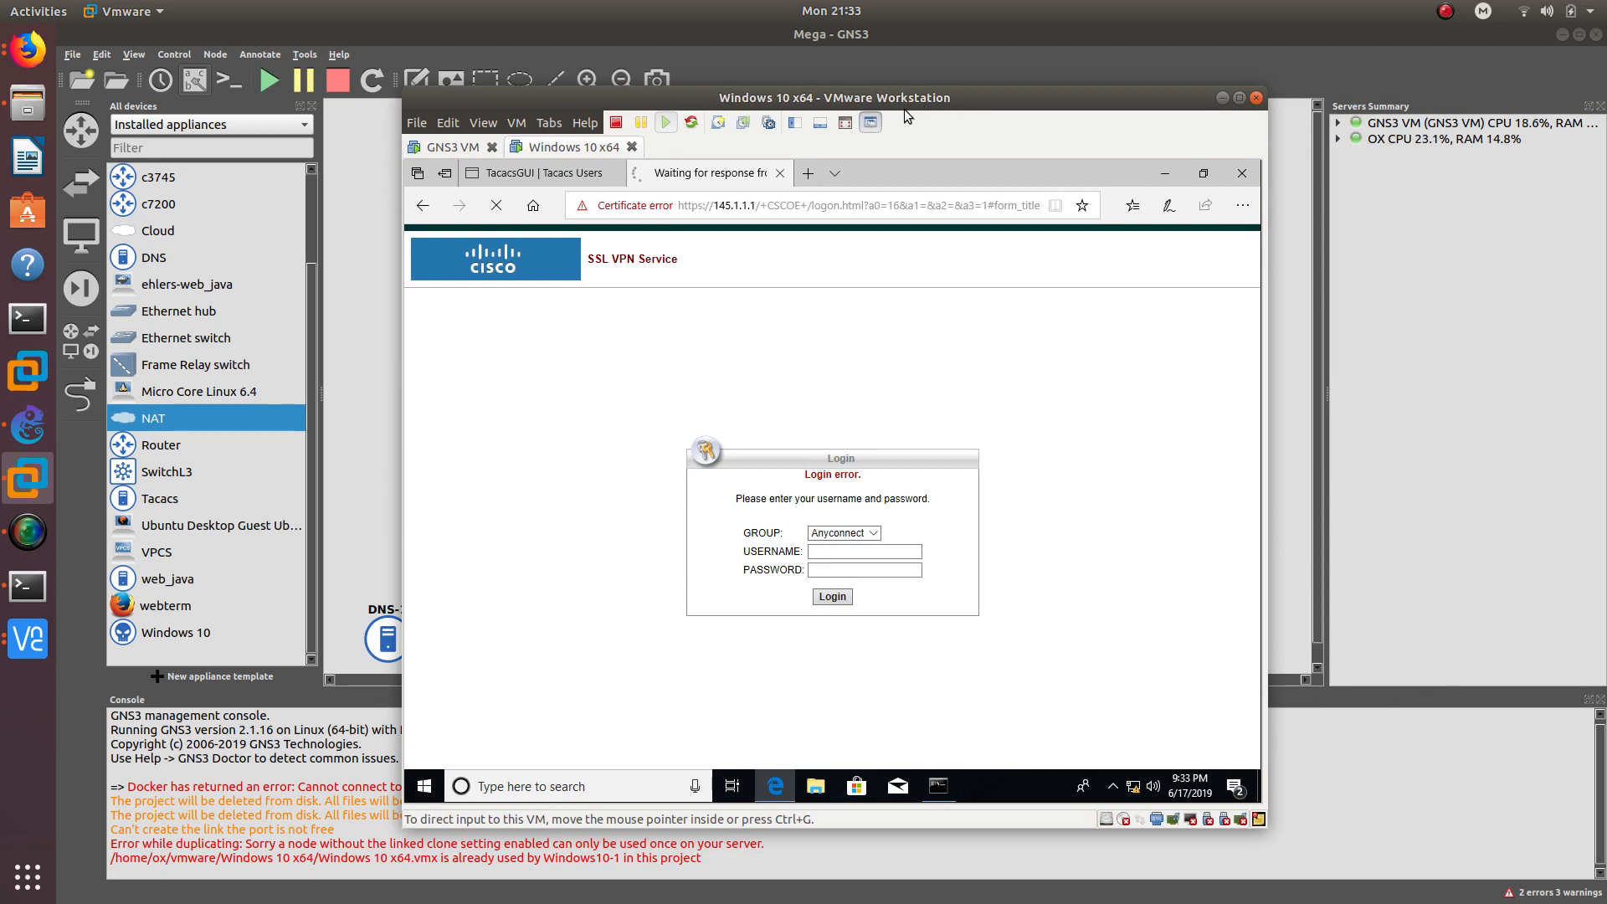
{"action": "left_click", "coordinate": [845, 550]}
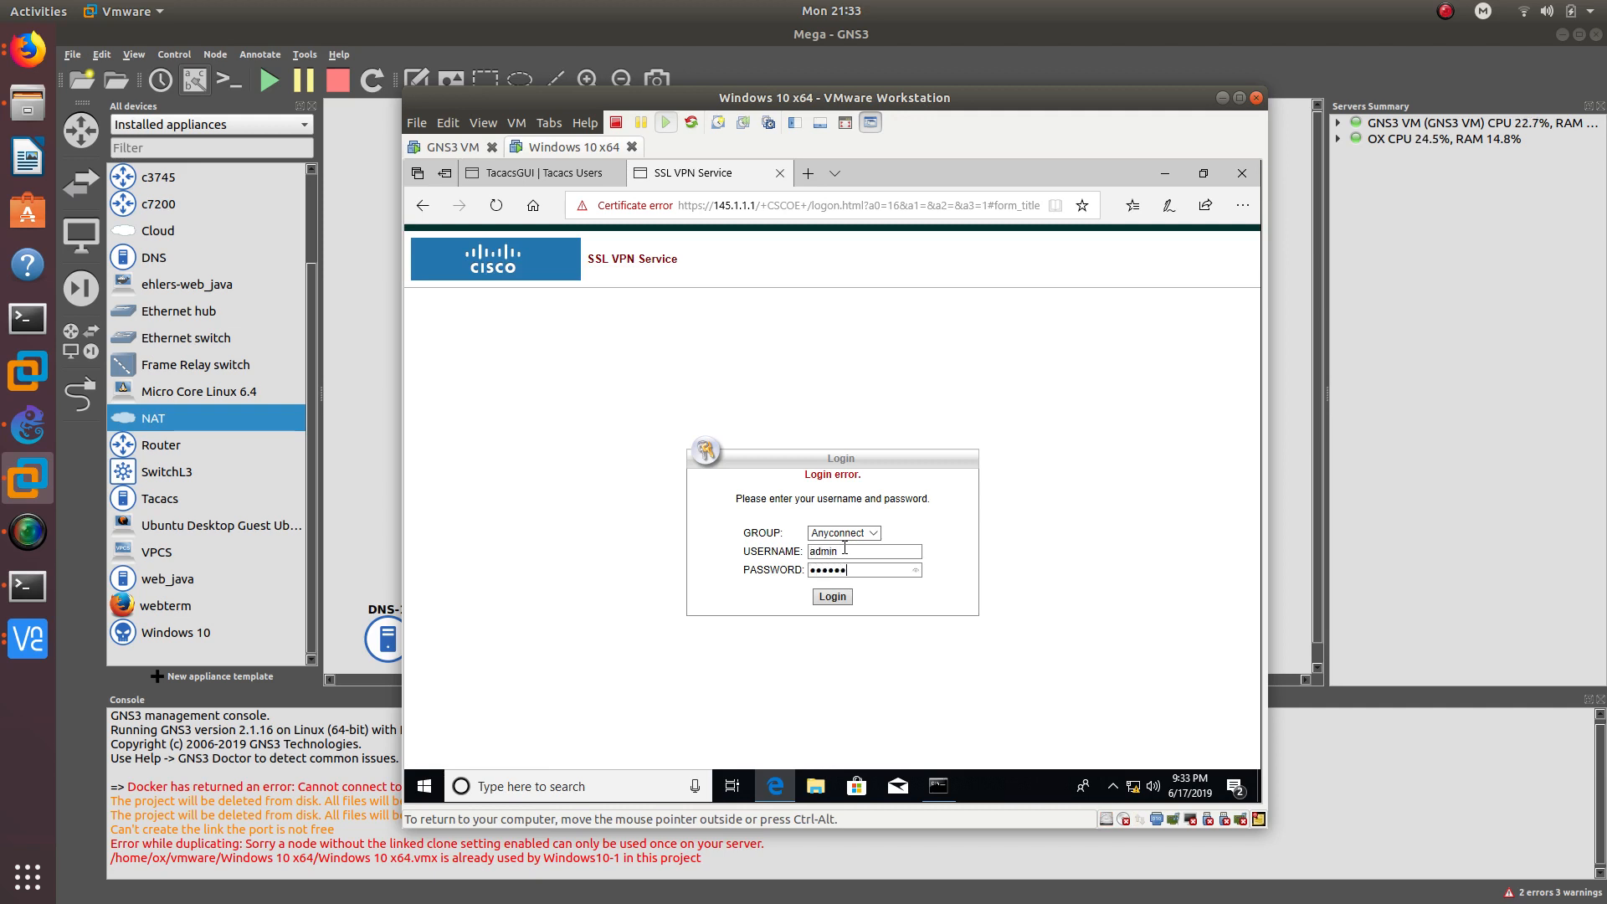
{"action": "key", "text": "Return"}
{"action": "key", "text": "Return"}
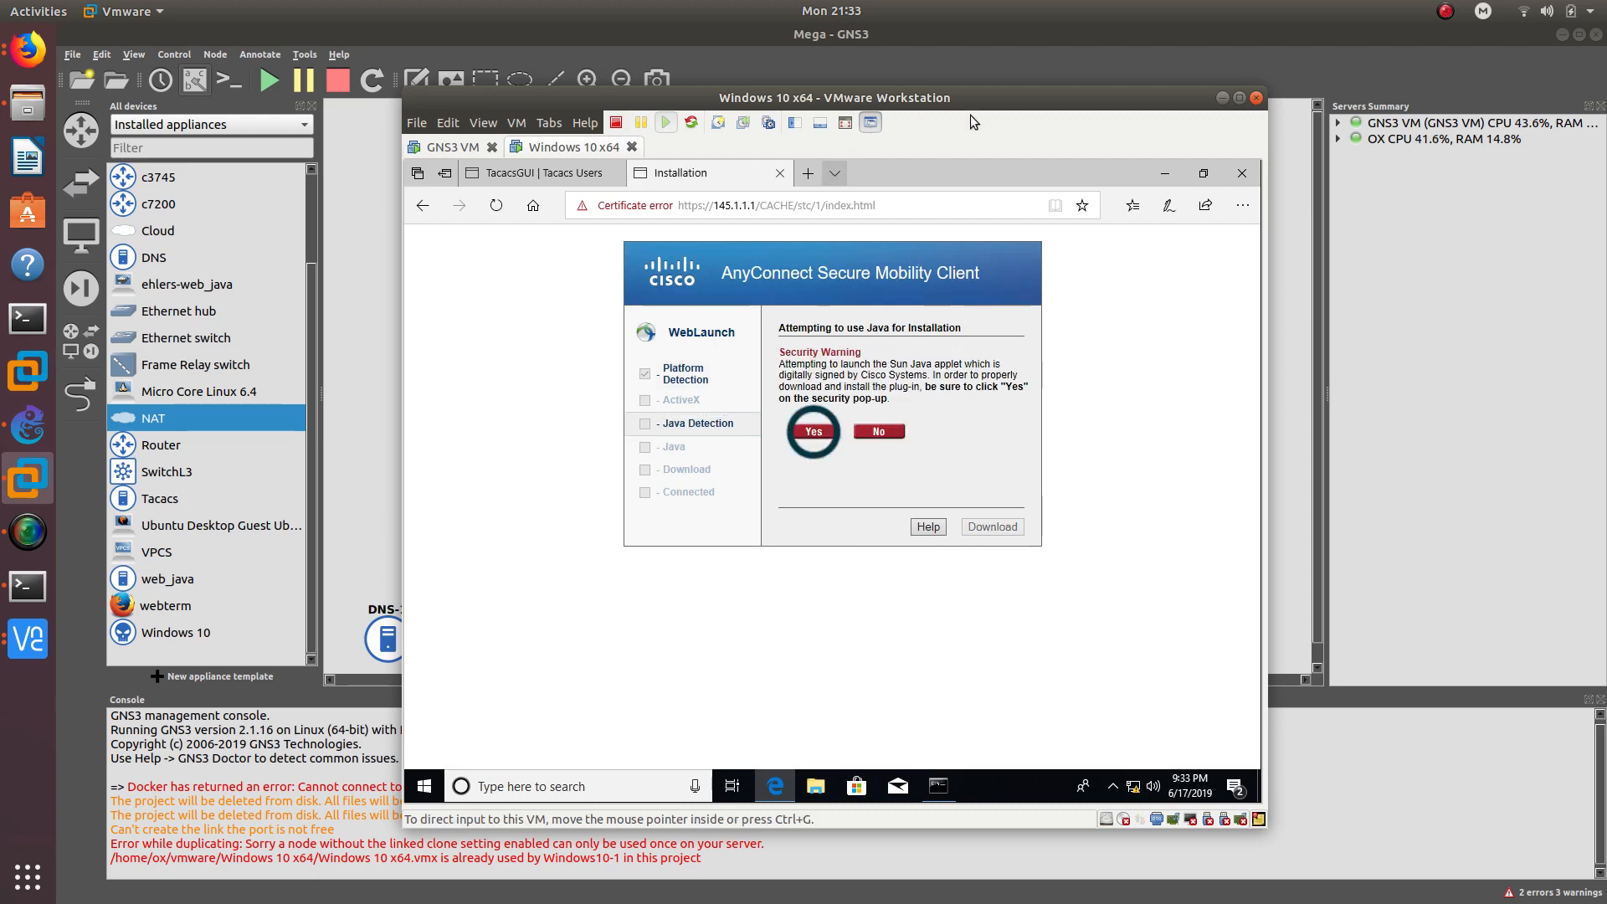
{"action": "left_click_drag", "start_coordinate": [871, 93], "coordinate": [913, 169]}
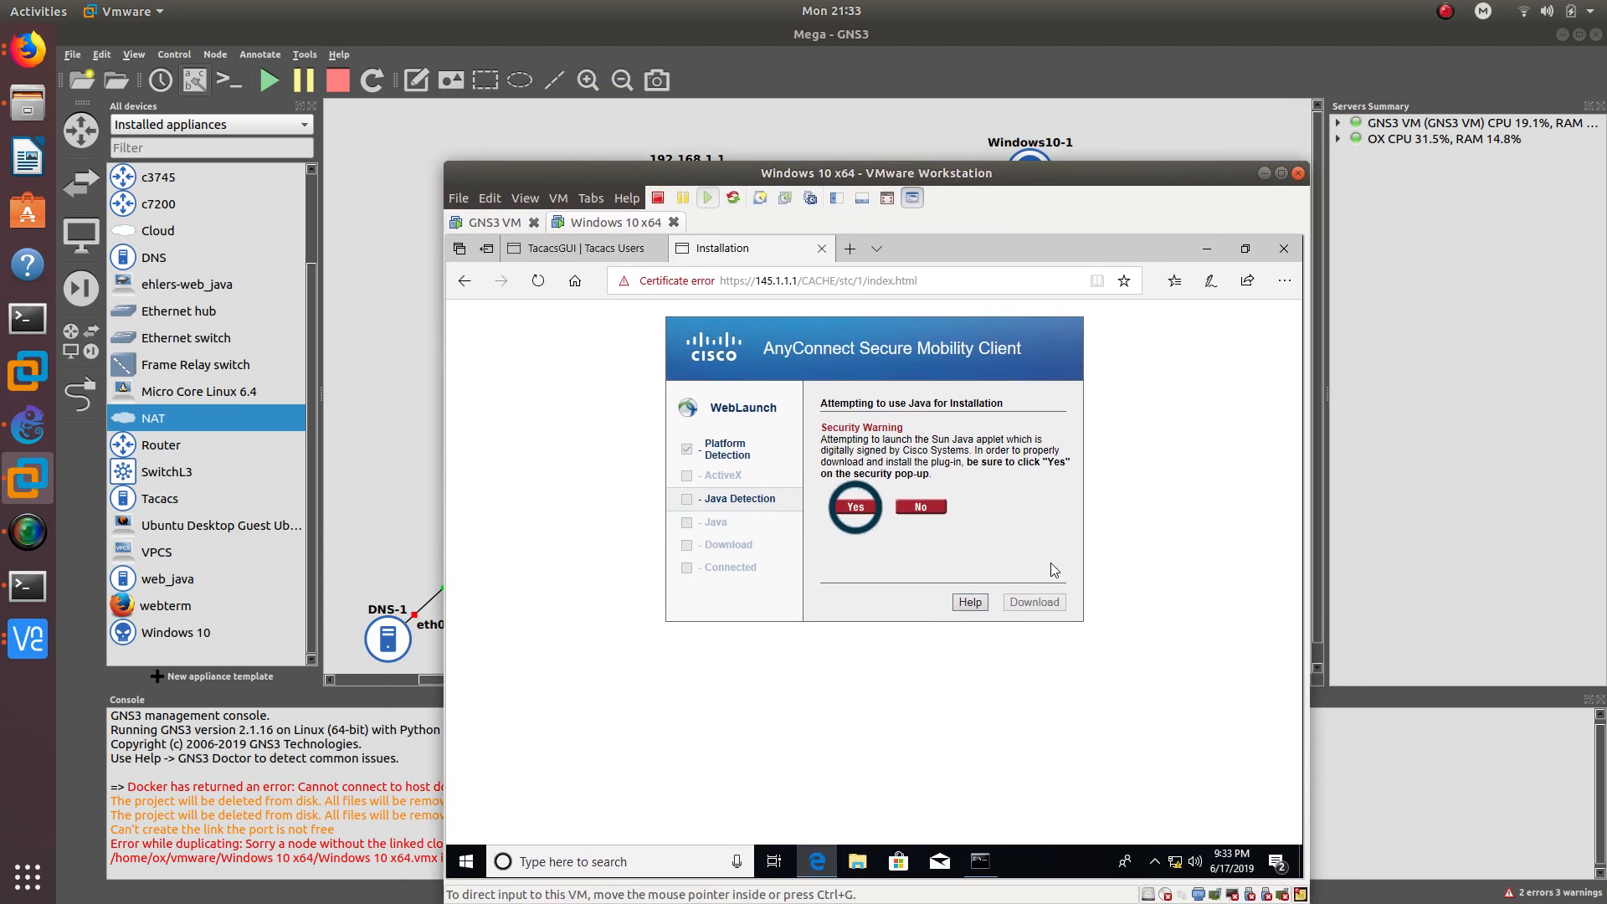
{"action": "left_click_drag", "start_coordinate": [975, 173], "coordinate": [959, 137]}
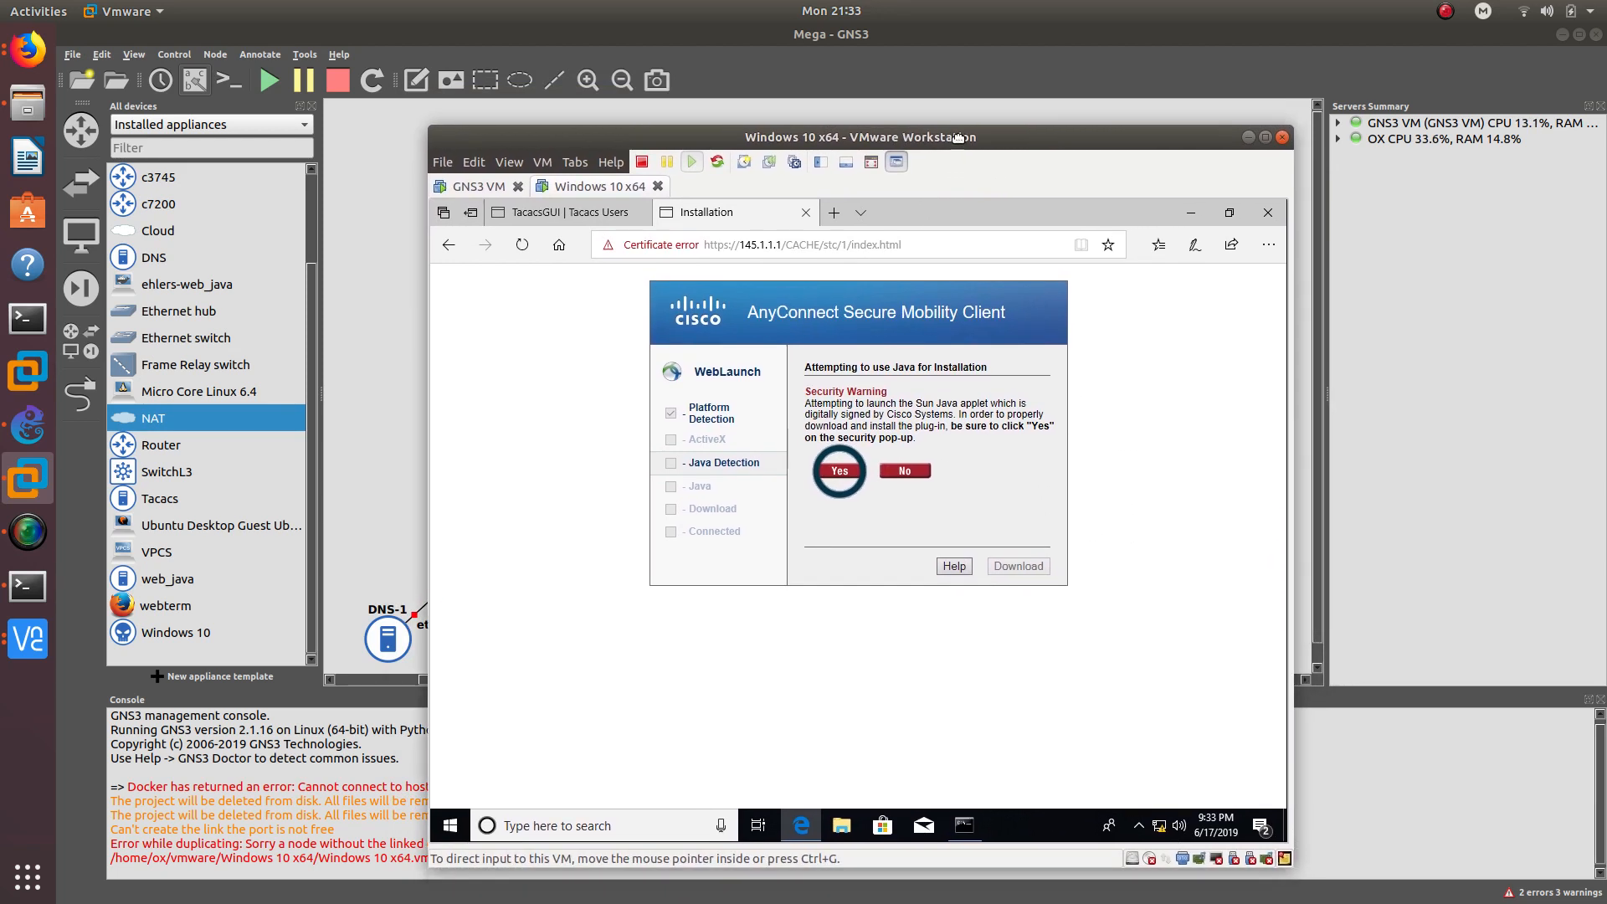
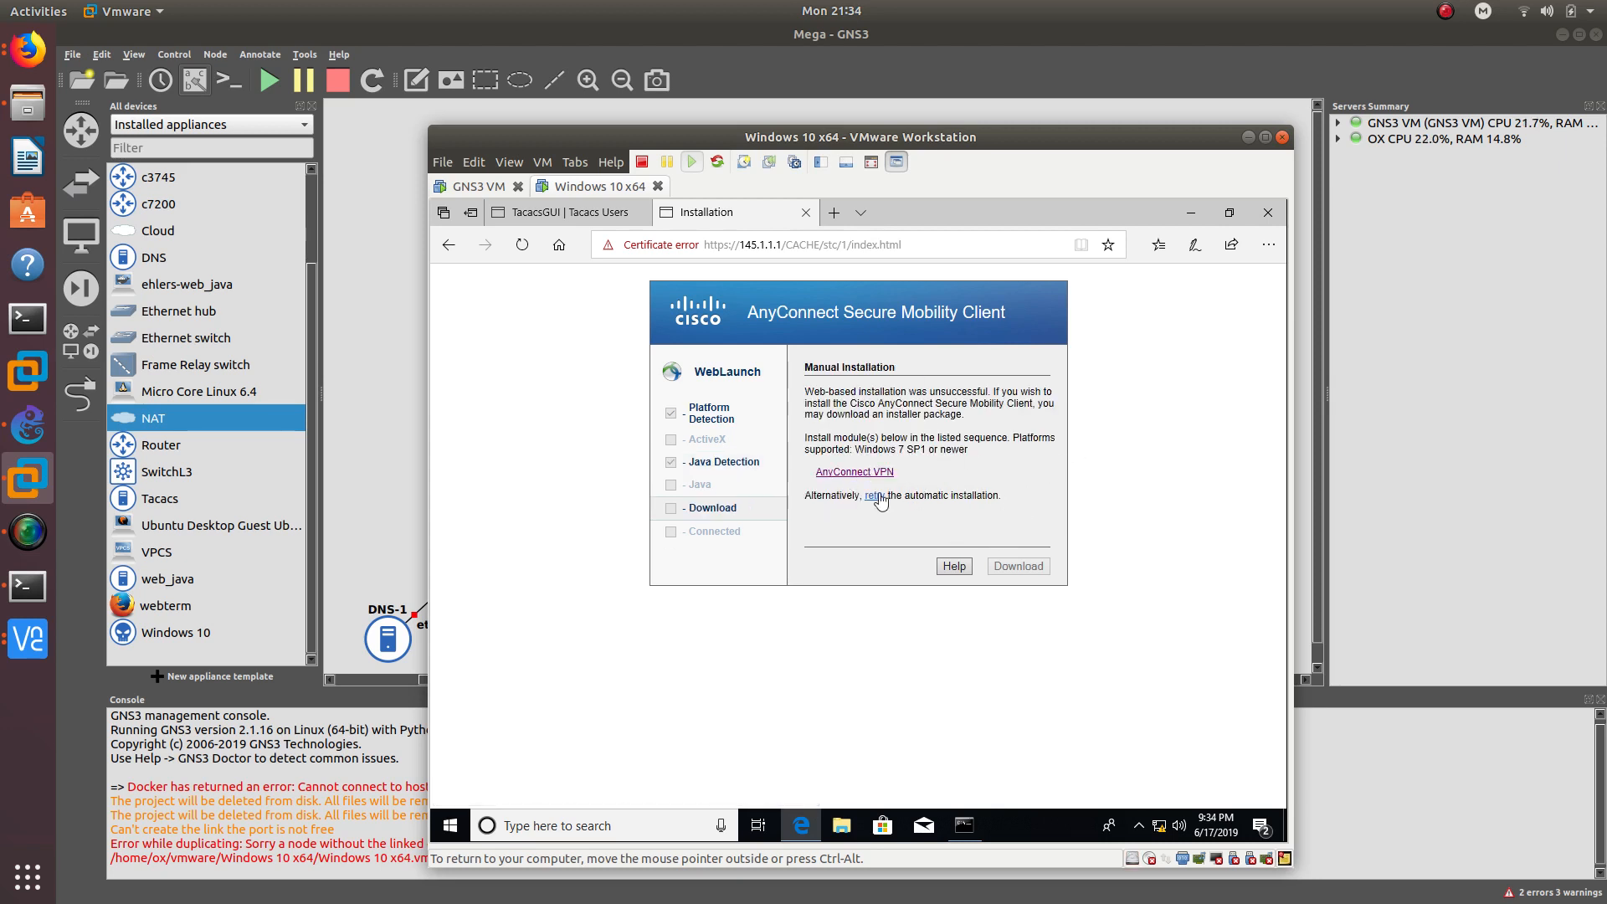
- Save anyconnect-win-4.3.02039-web-deploy-k9.exe to the Windows 10 desktop via Save as, then bring GNS3 forward
{"action": "left_click", "coordinate": [849, 475]}
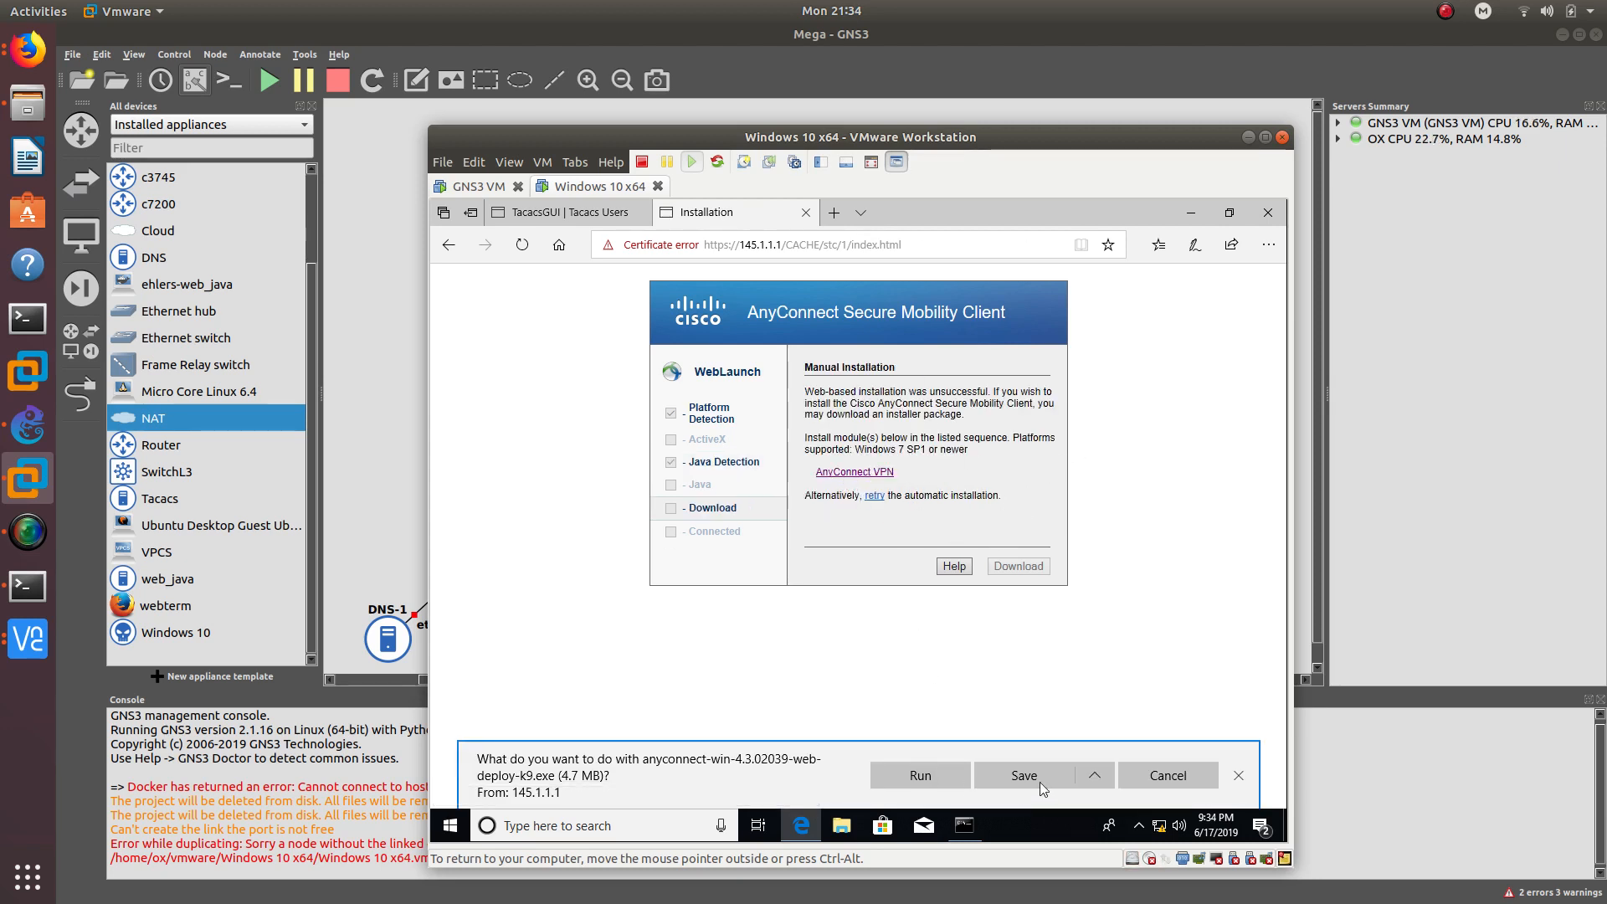
{"action": "left_click", "coordinate": [1095, 772]}
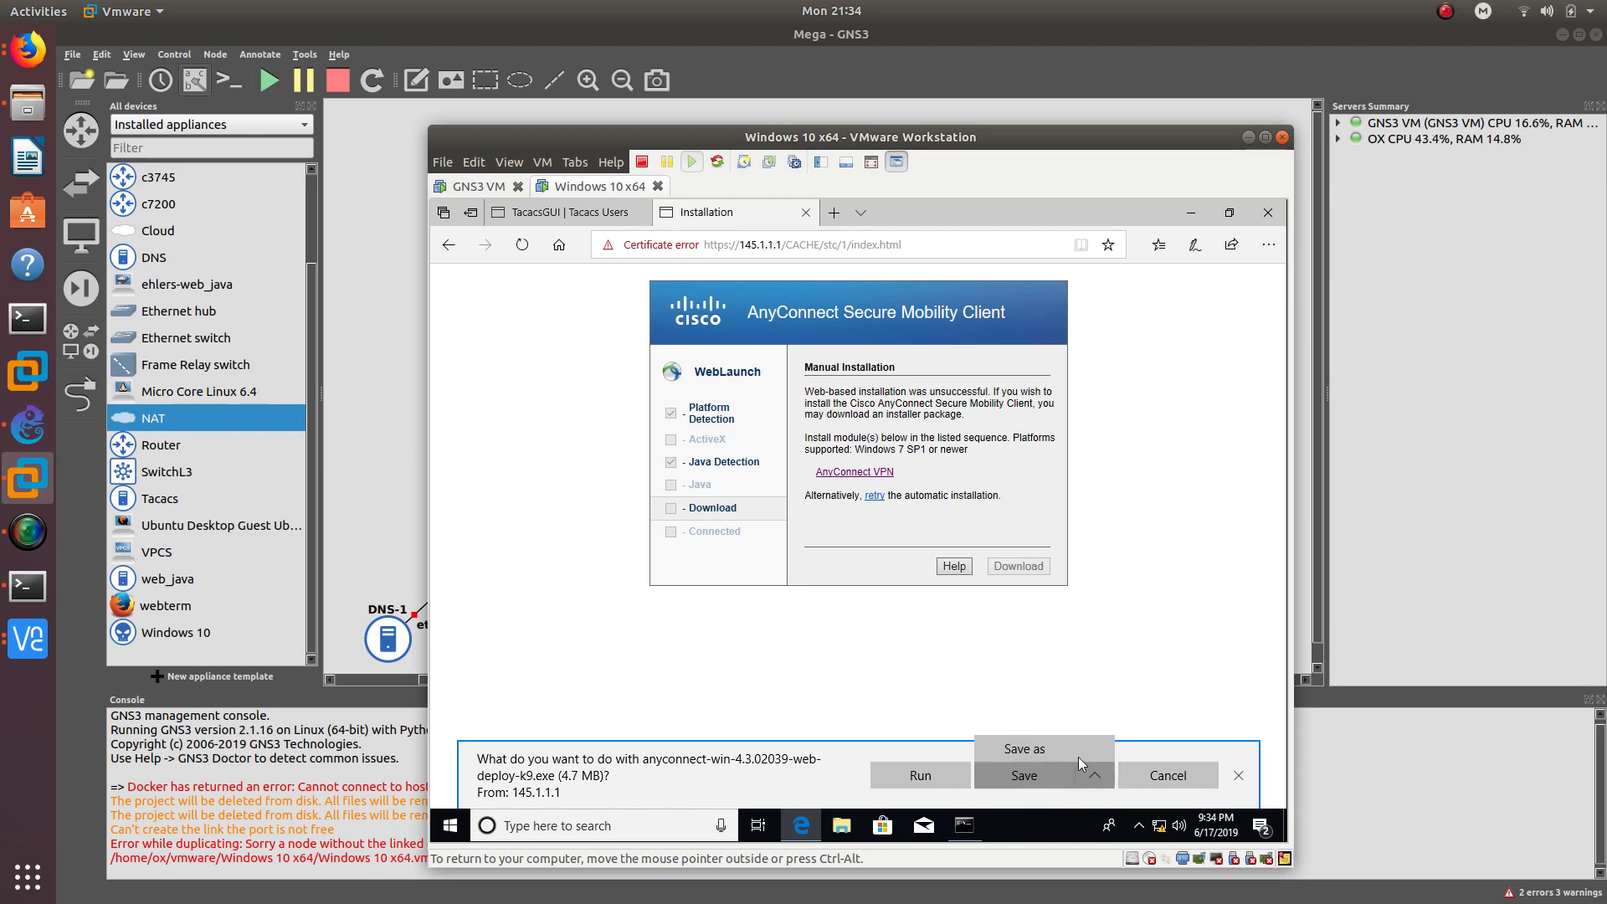
{"action": "left_click", "coordinate": [1058, 750]}
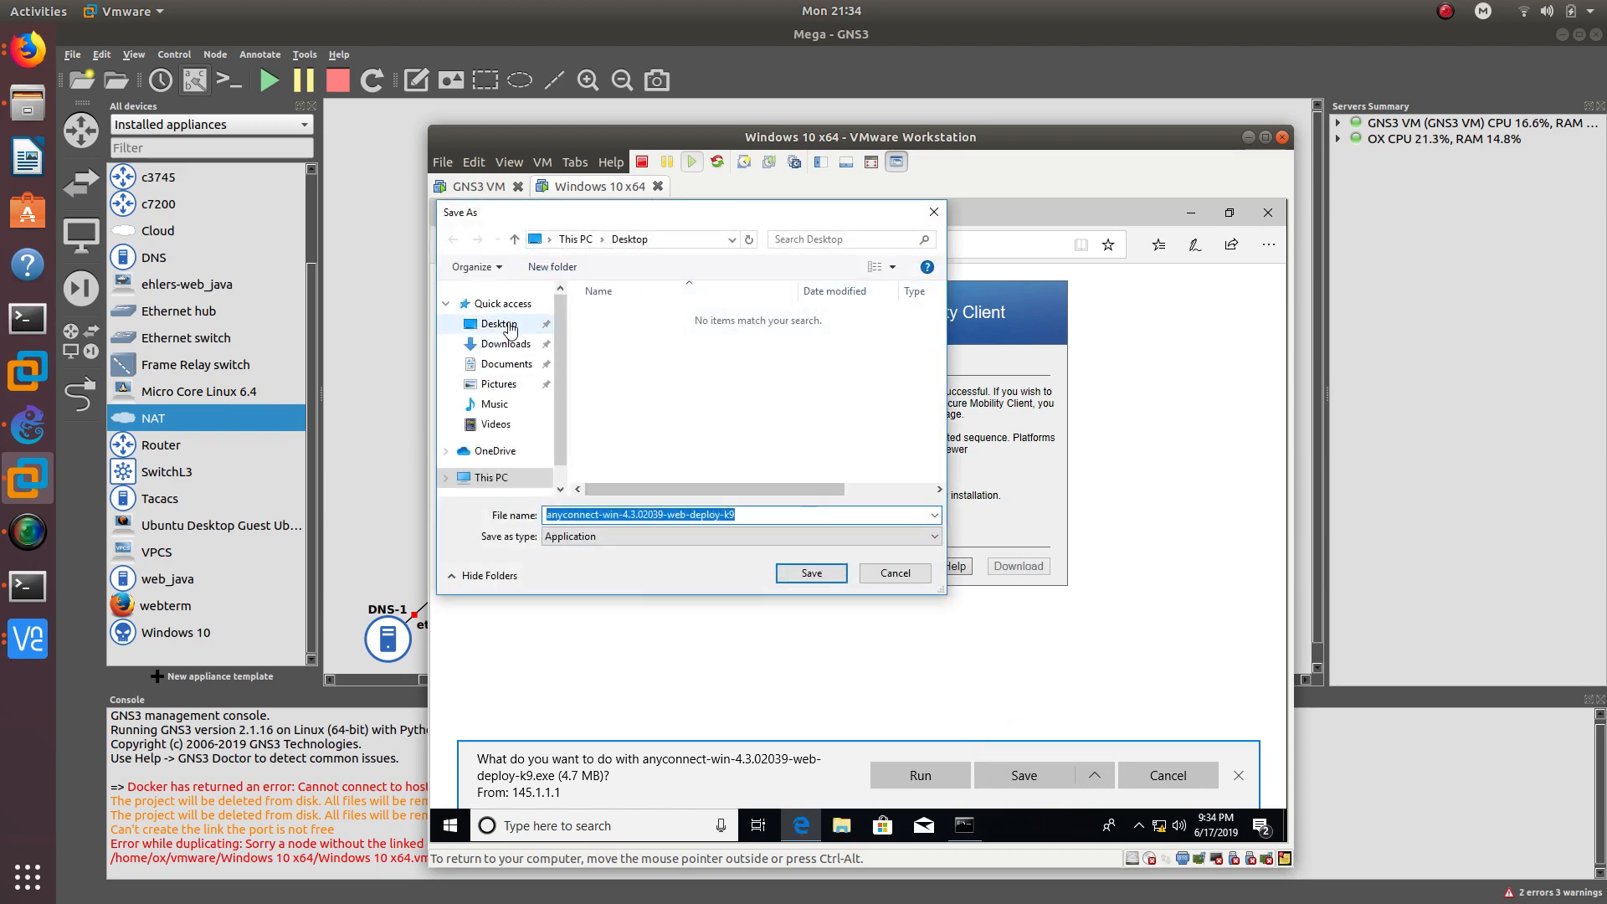
{"action": "left_click", "coordinate": [812, 573]}
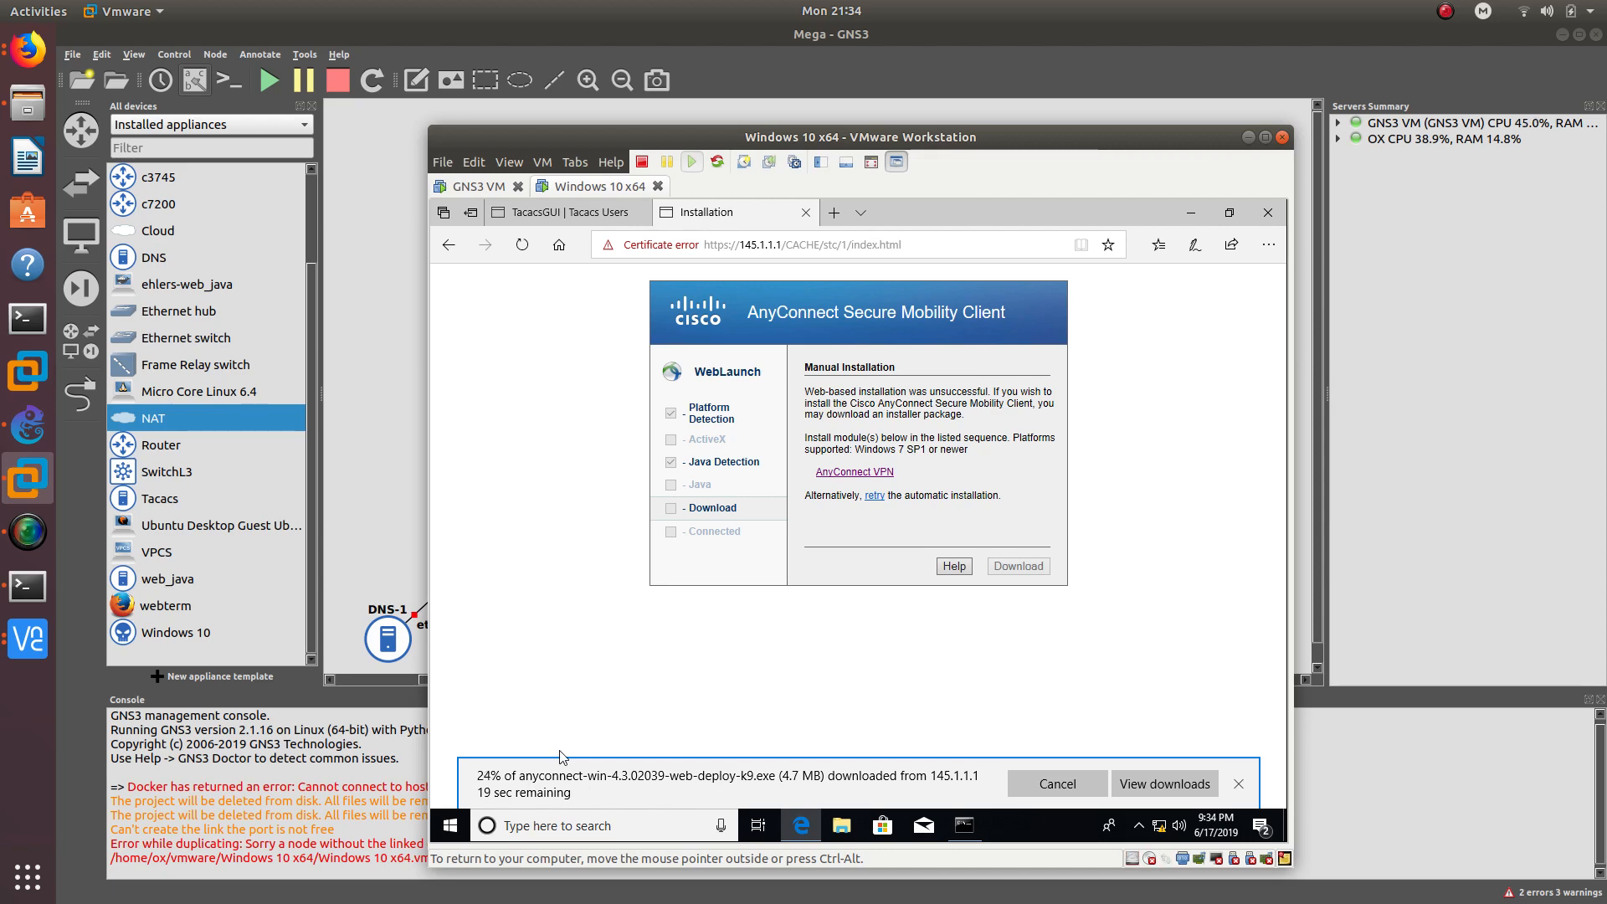
{"action": "left_click", "coordinate": [400, 375]}
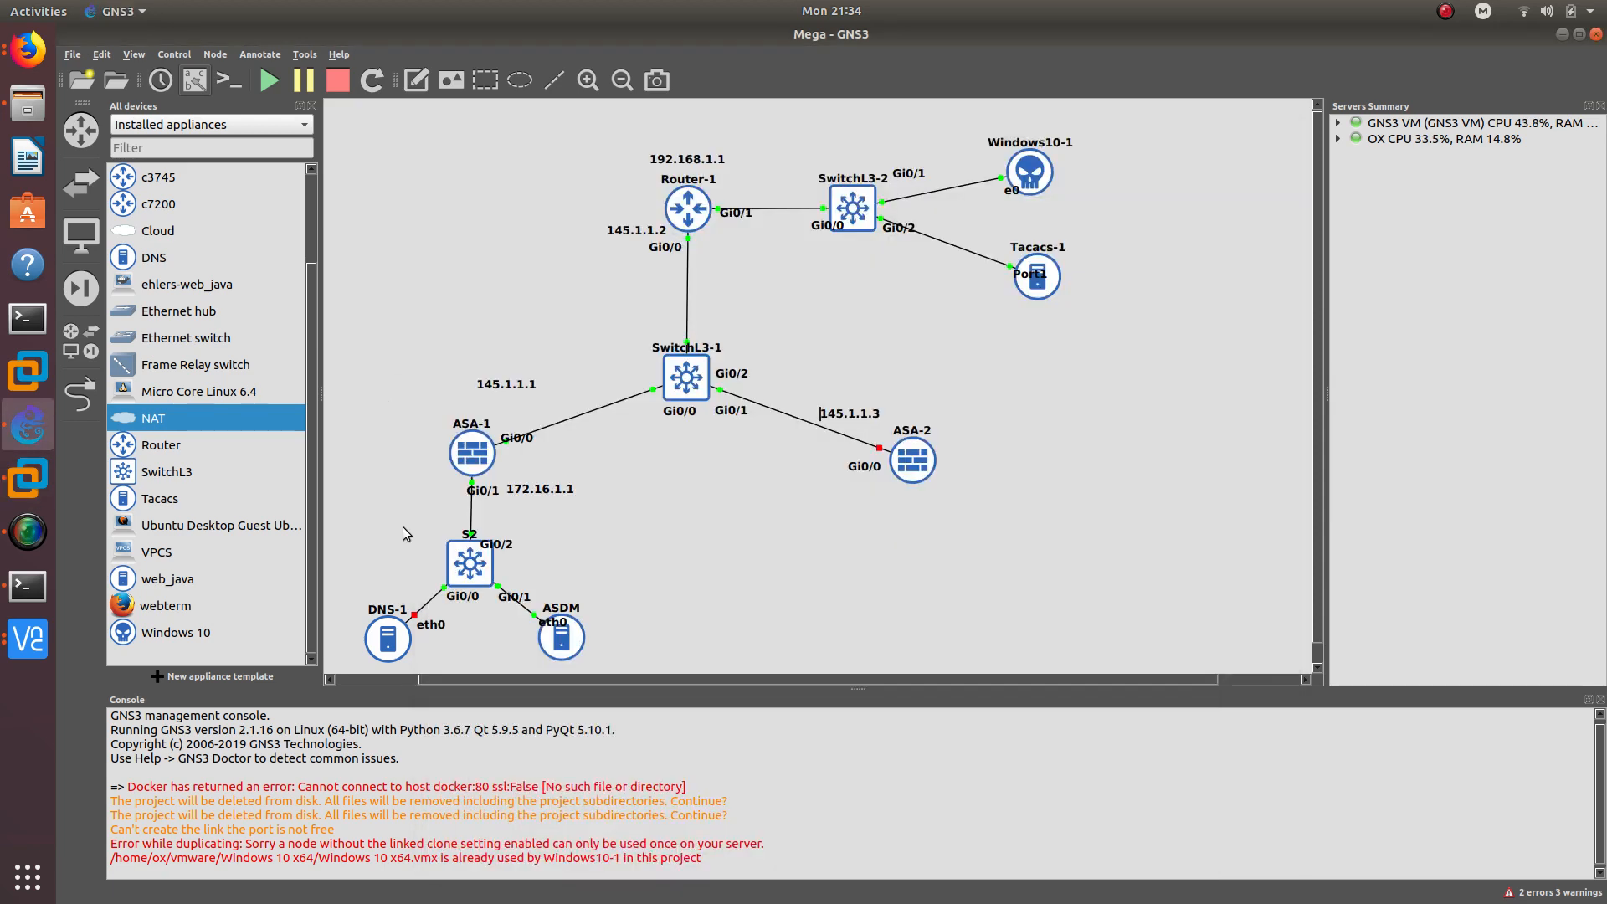
- Start the DNS-1 server and add a Tacacs server node beside it
{"action": "right_click", "coordinate": [391, 651]}
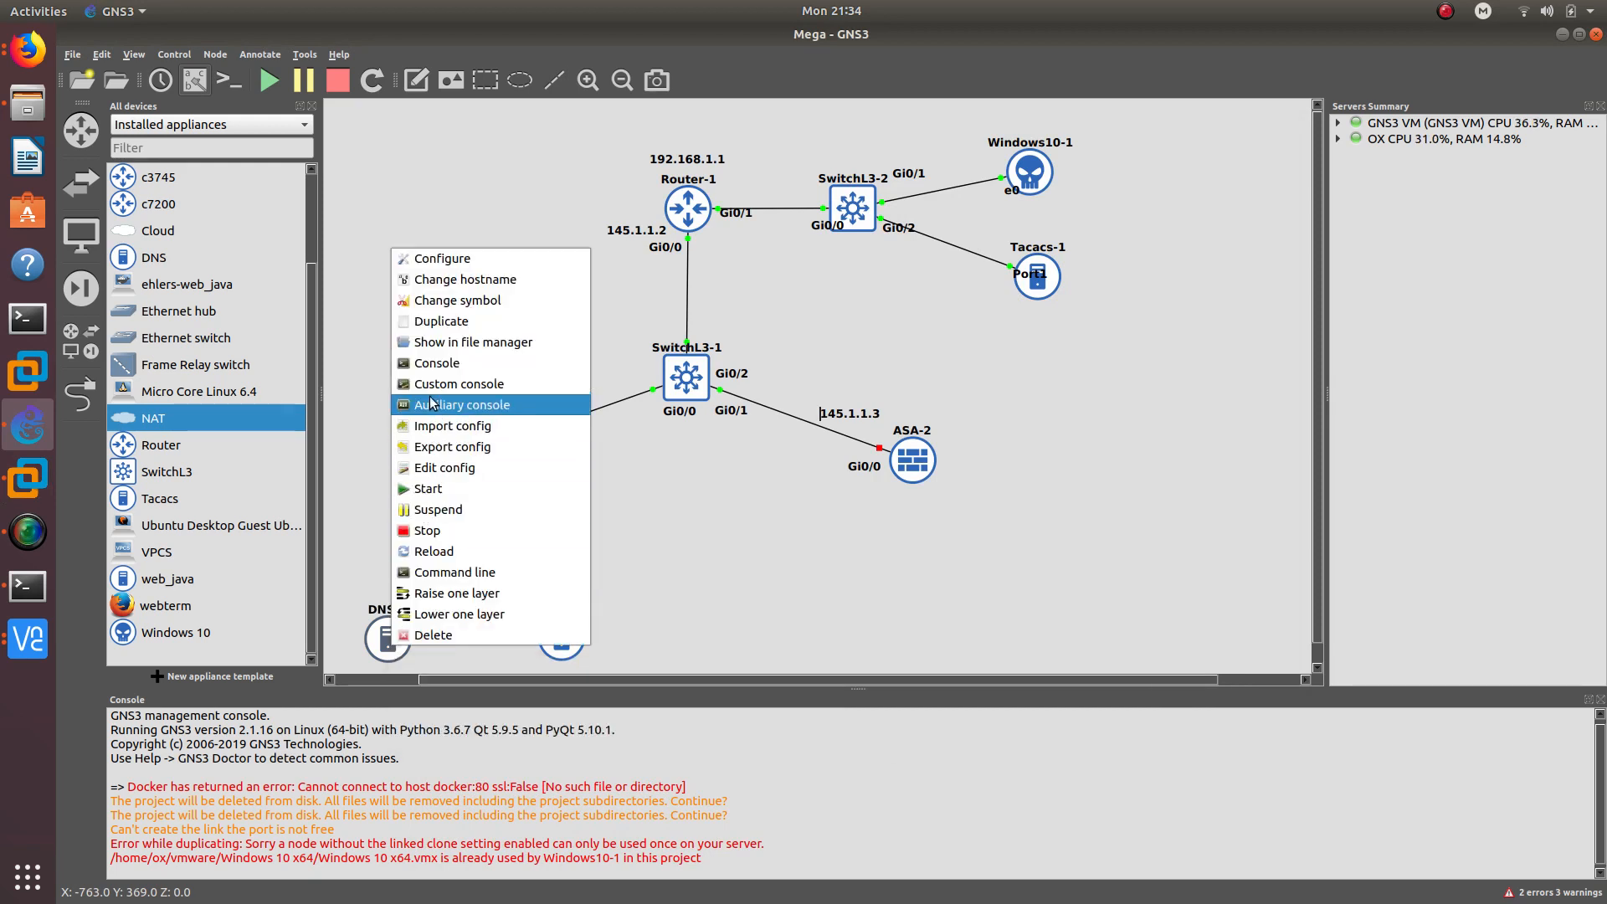
{"action": "left_click", "coordinate": [428, 494]}
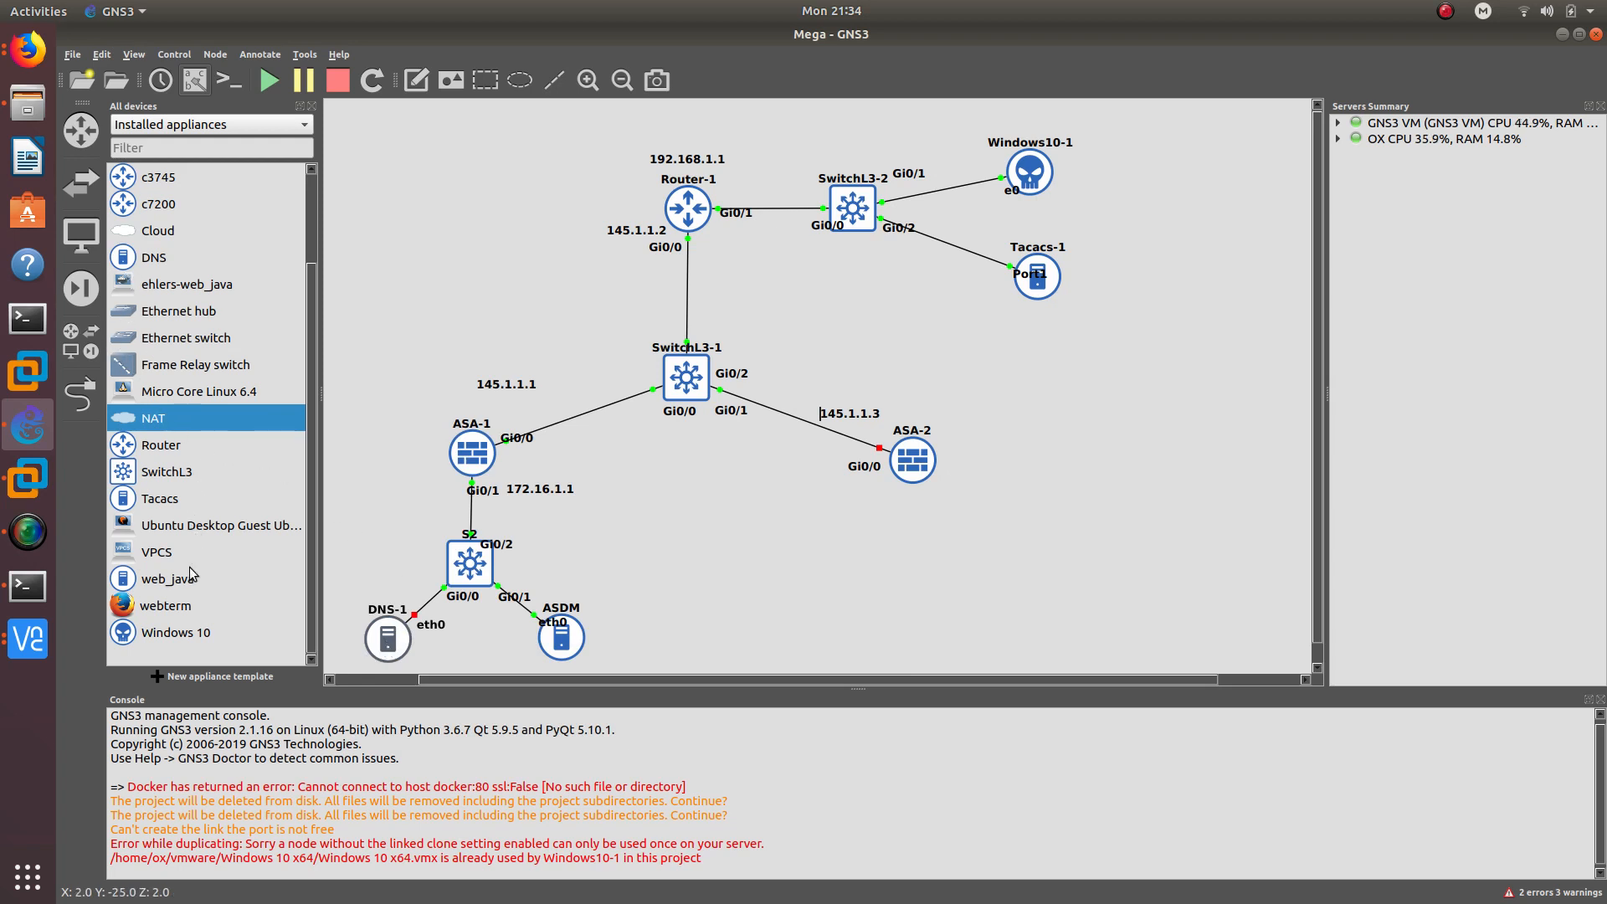
{"action": "left_click_drag", "start_coordinate": [141, 498], "coordinate": [360, 546]}
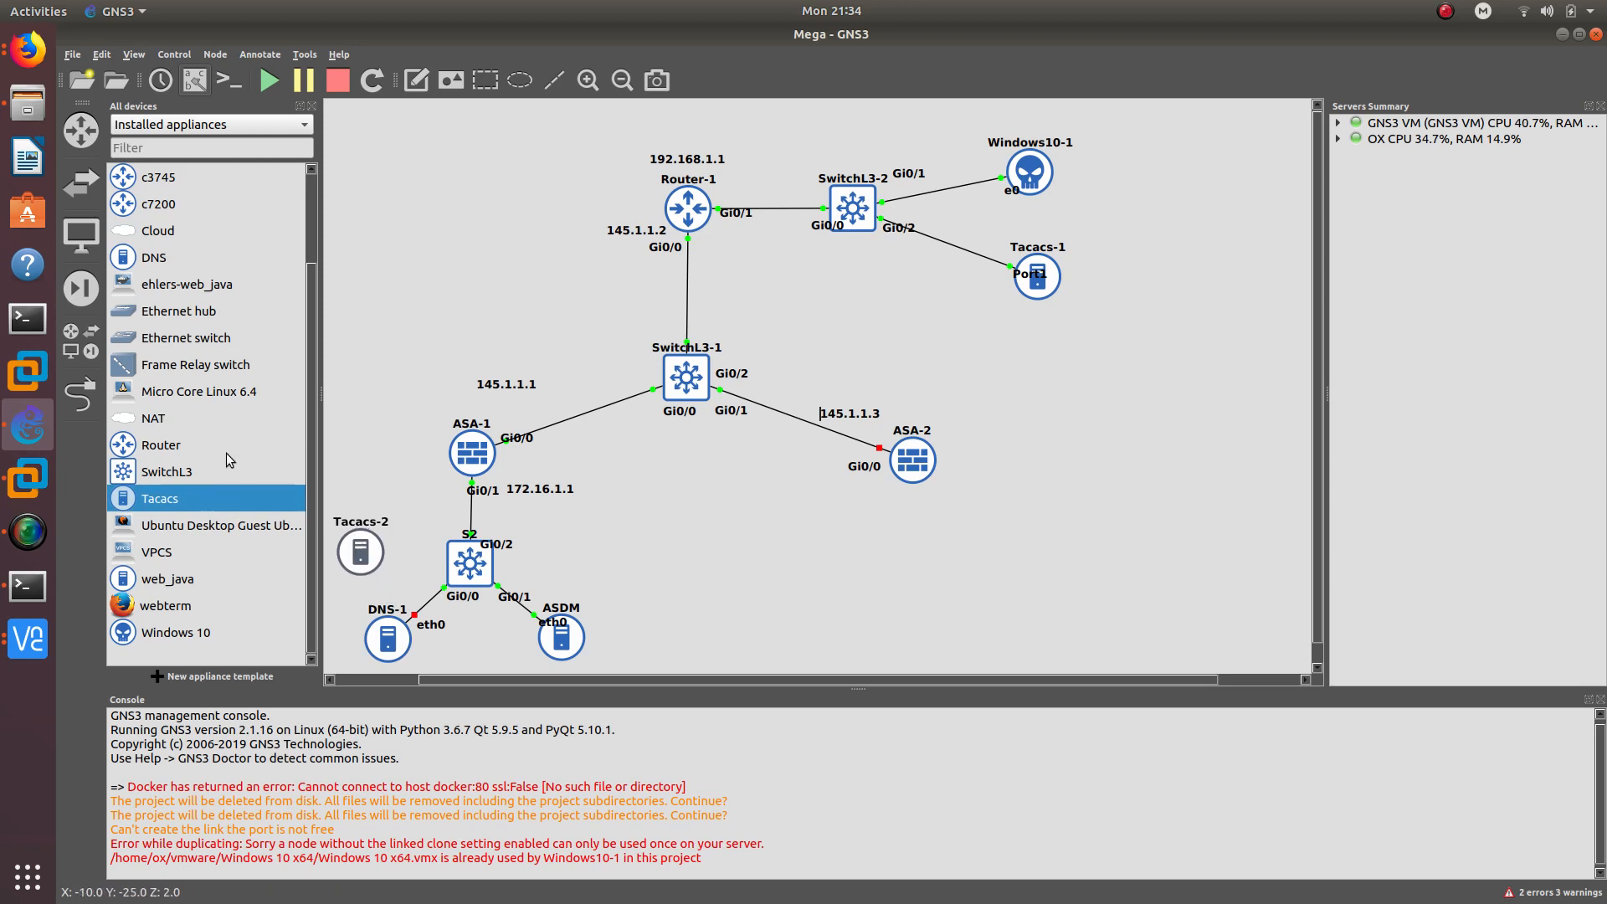
- Link Tacacs-2 Port1 to switch S2 Gi0/3, start Tacacs-2, and return to the Windows VM
{"action": "left_click", "coordinate": [92, 385]}
{"action": "left_click", "coordinate": [360, 546]}
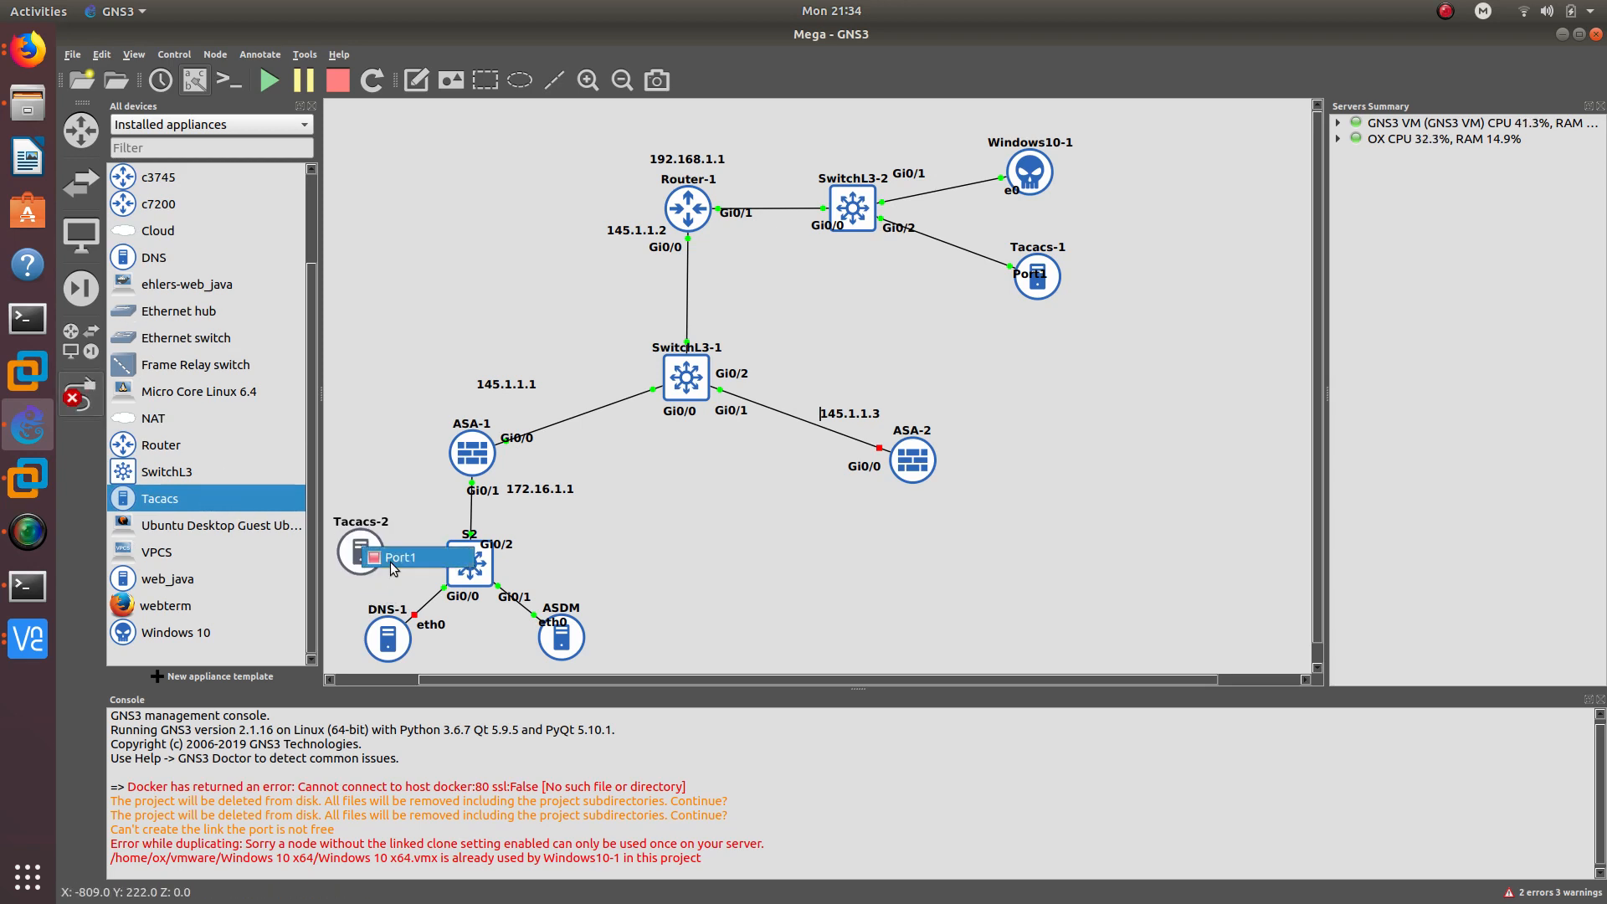
{"action": "left_click", "coordinate": [391, 559]}
{"action": "left_click", "coordinate": [470, 564]}
{"action": "left_click", "coordinate": [503, 643]}
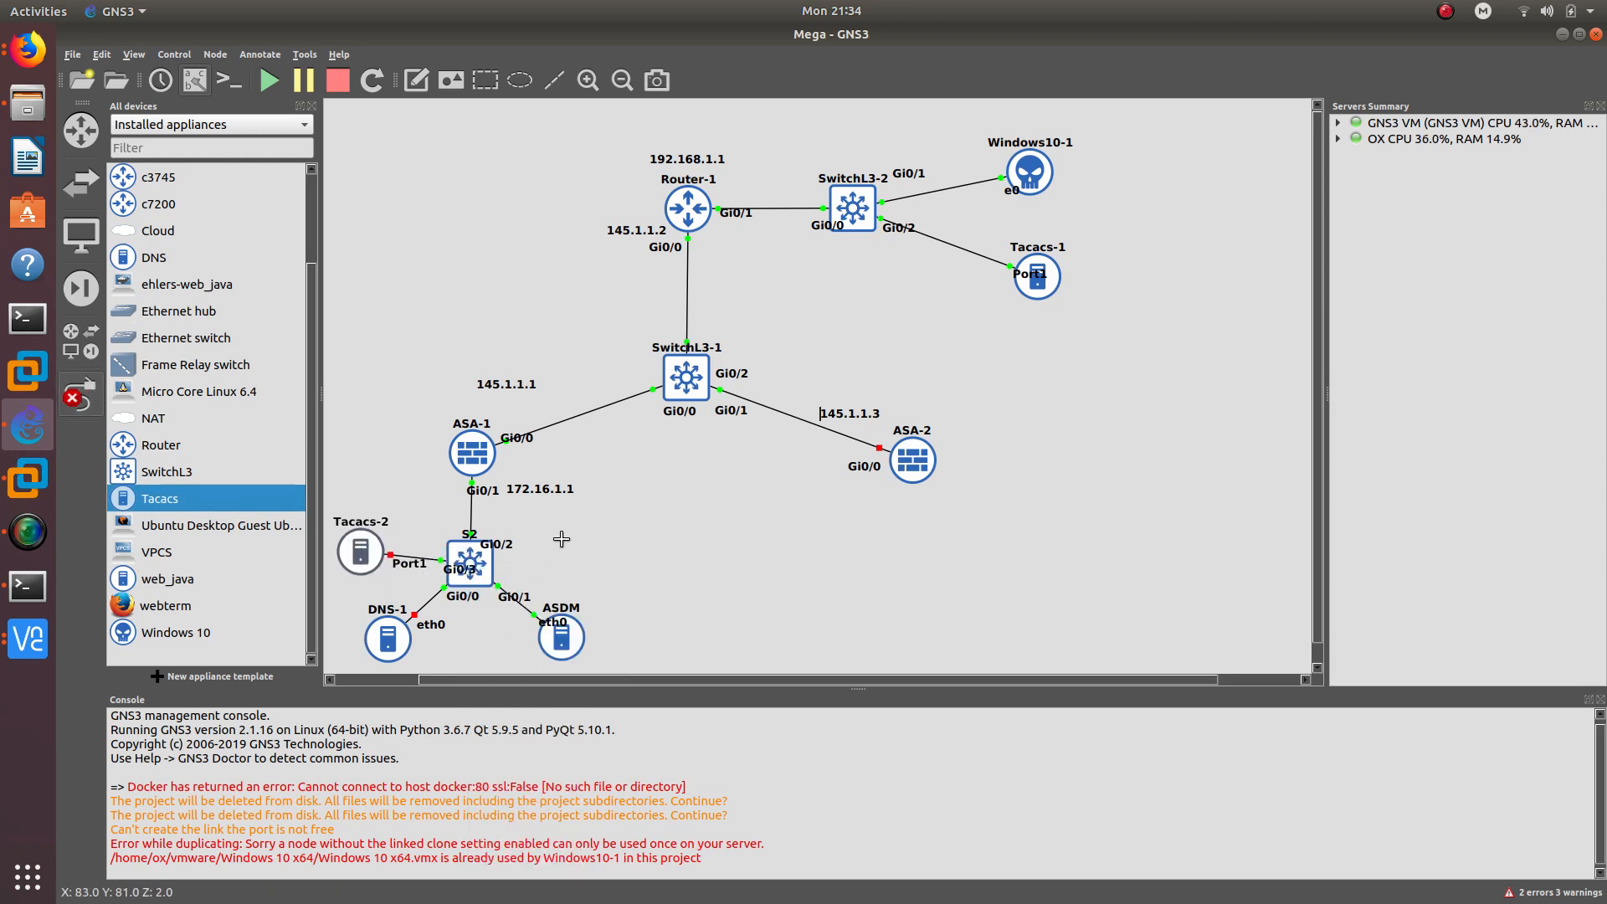
{"action": "key", "text": "Escape"}
{"action": "right_click", "coordinate": [366, 548]}
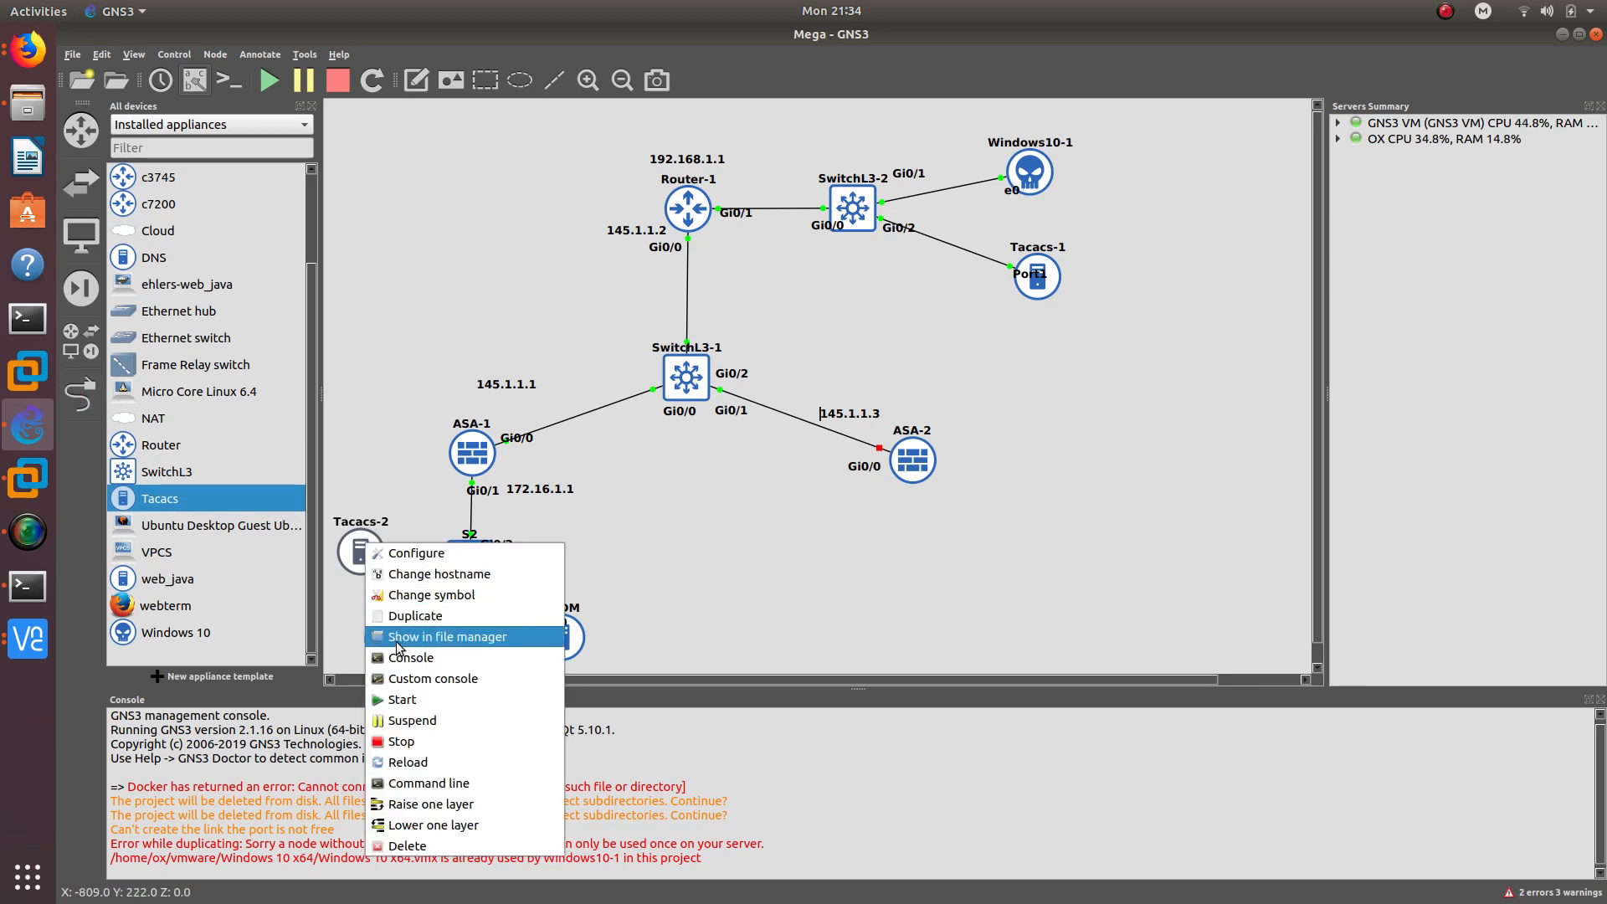
{"action": "left_click", "coordinate": [407, 699]}
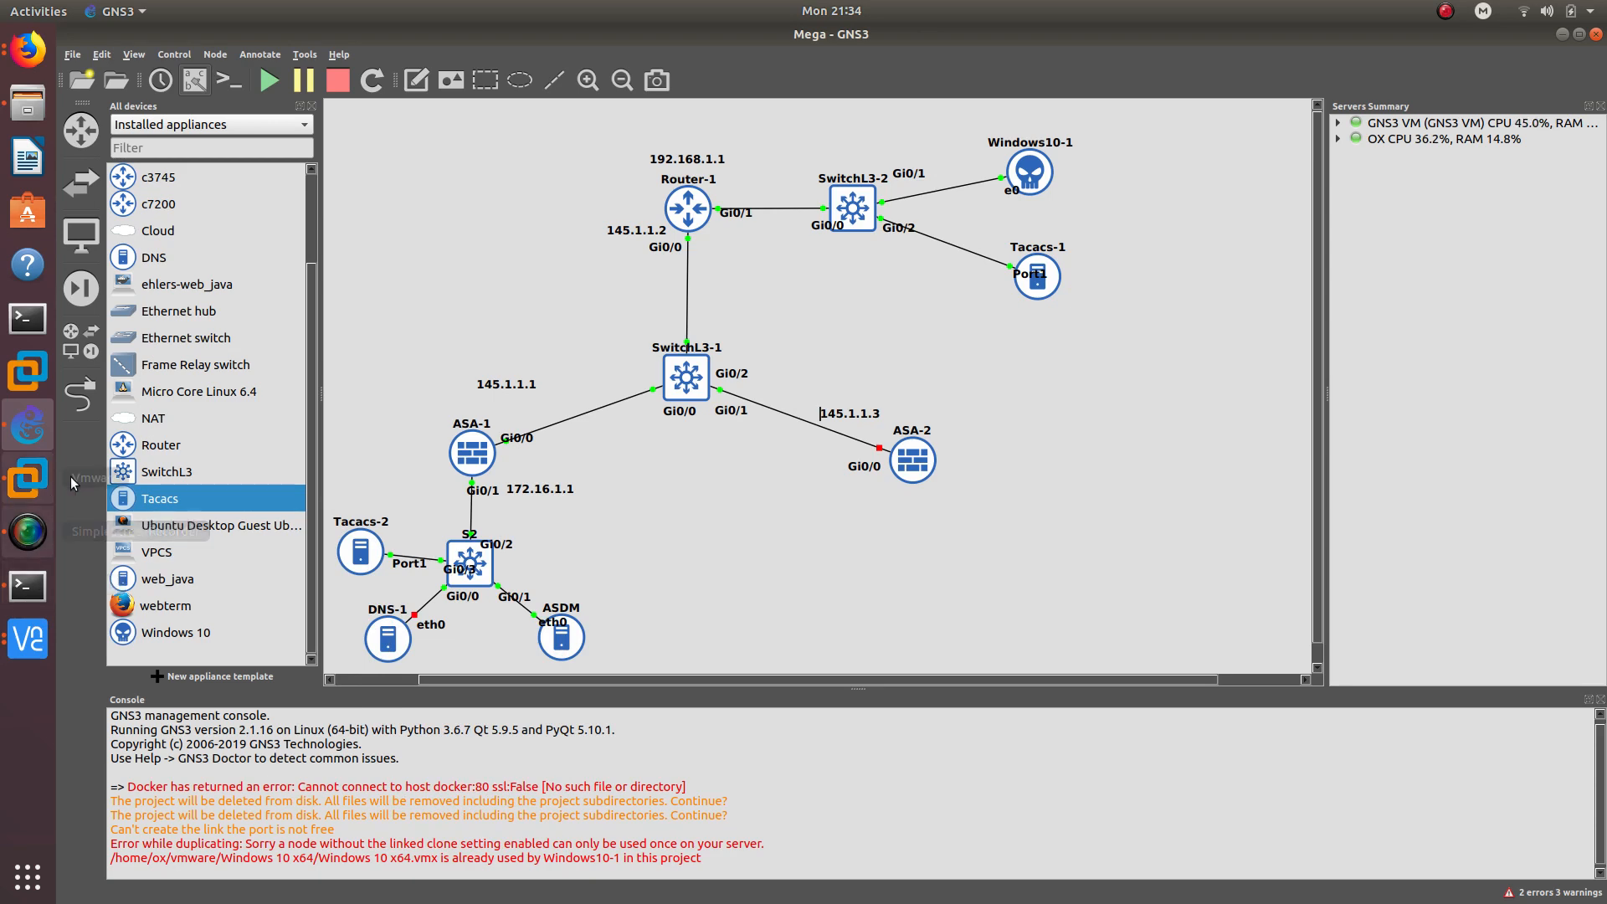
{"action": "left_click", "coordinate": [27, 477]}
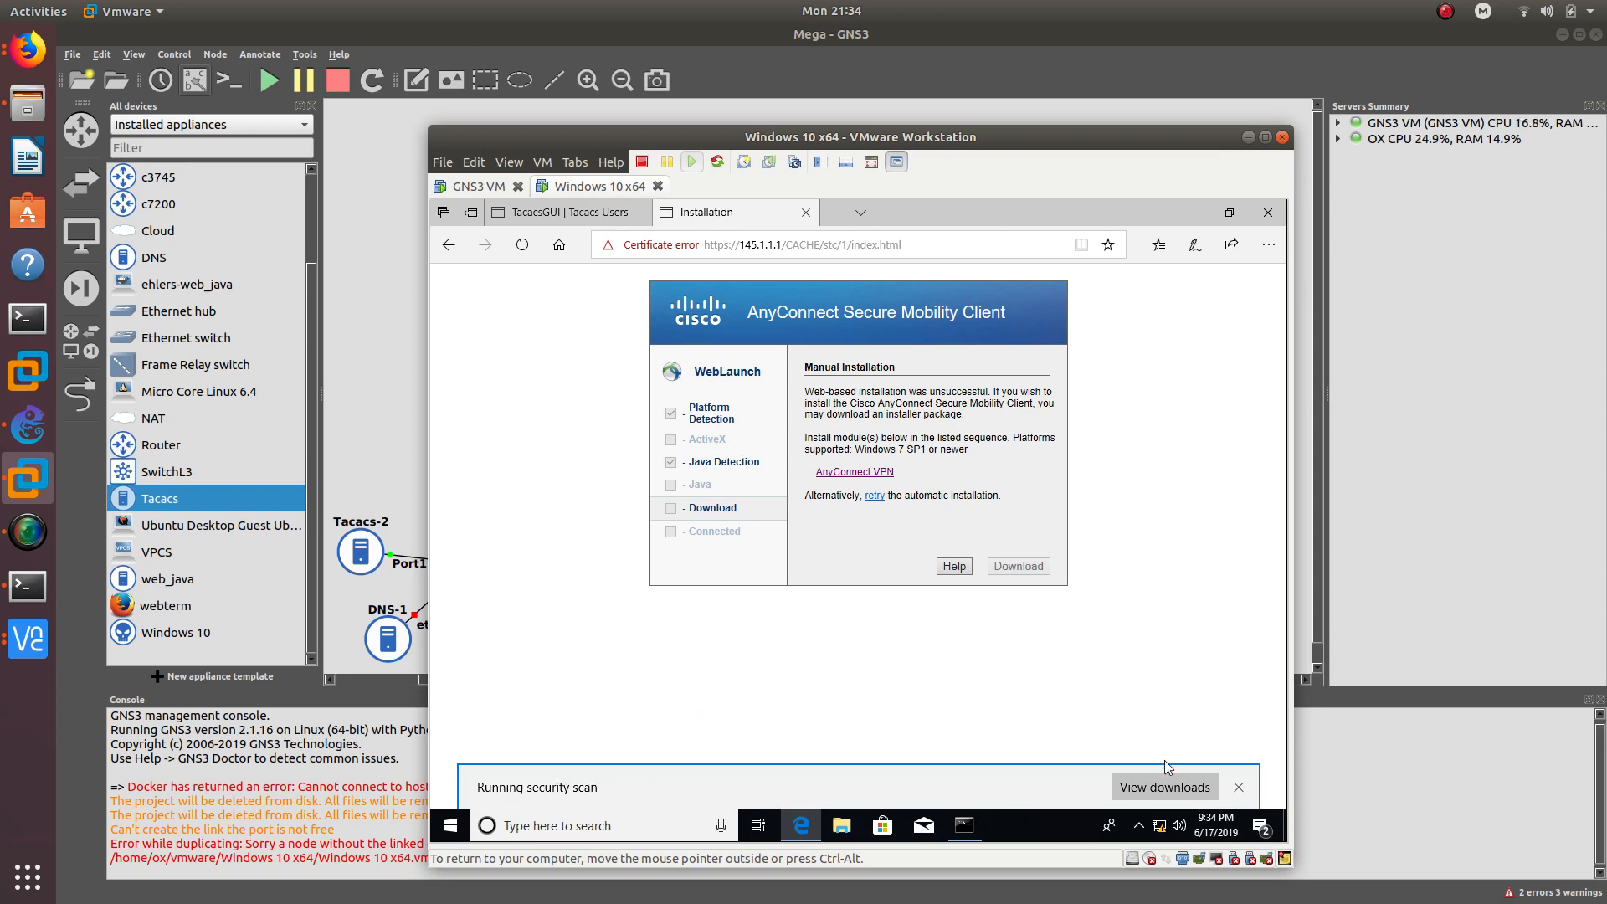
- Tidy the desktop, placing the downloaded AnyConnect installer icon under Recycle Bin
{"action": "left_click", "coordinate": [1191, 212]}
{"action": "left_click_drag", "start_coordinate": [1115, 331], "coordinate": [1137, 299]}
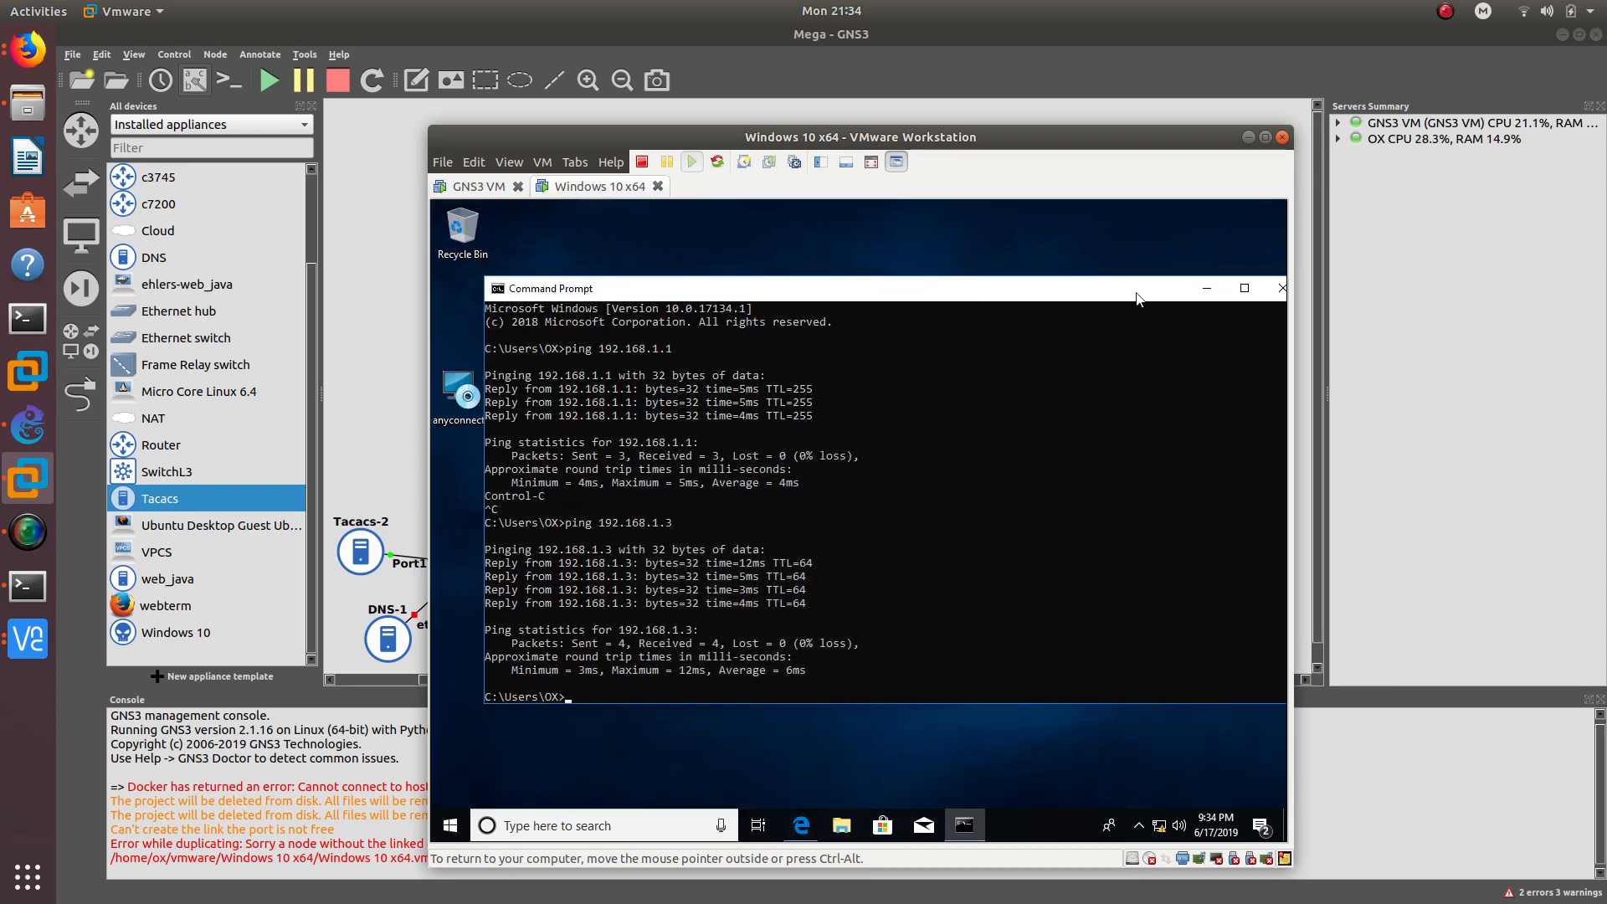
{"action": "left_click", "coordinate": [1207, 293]}
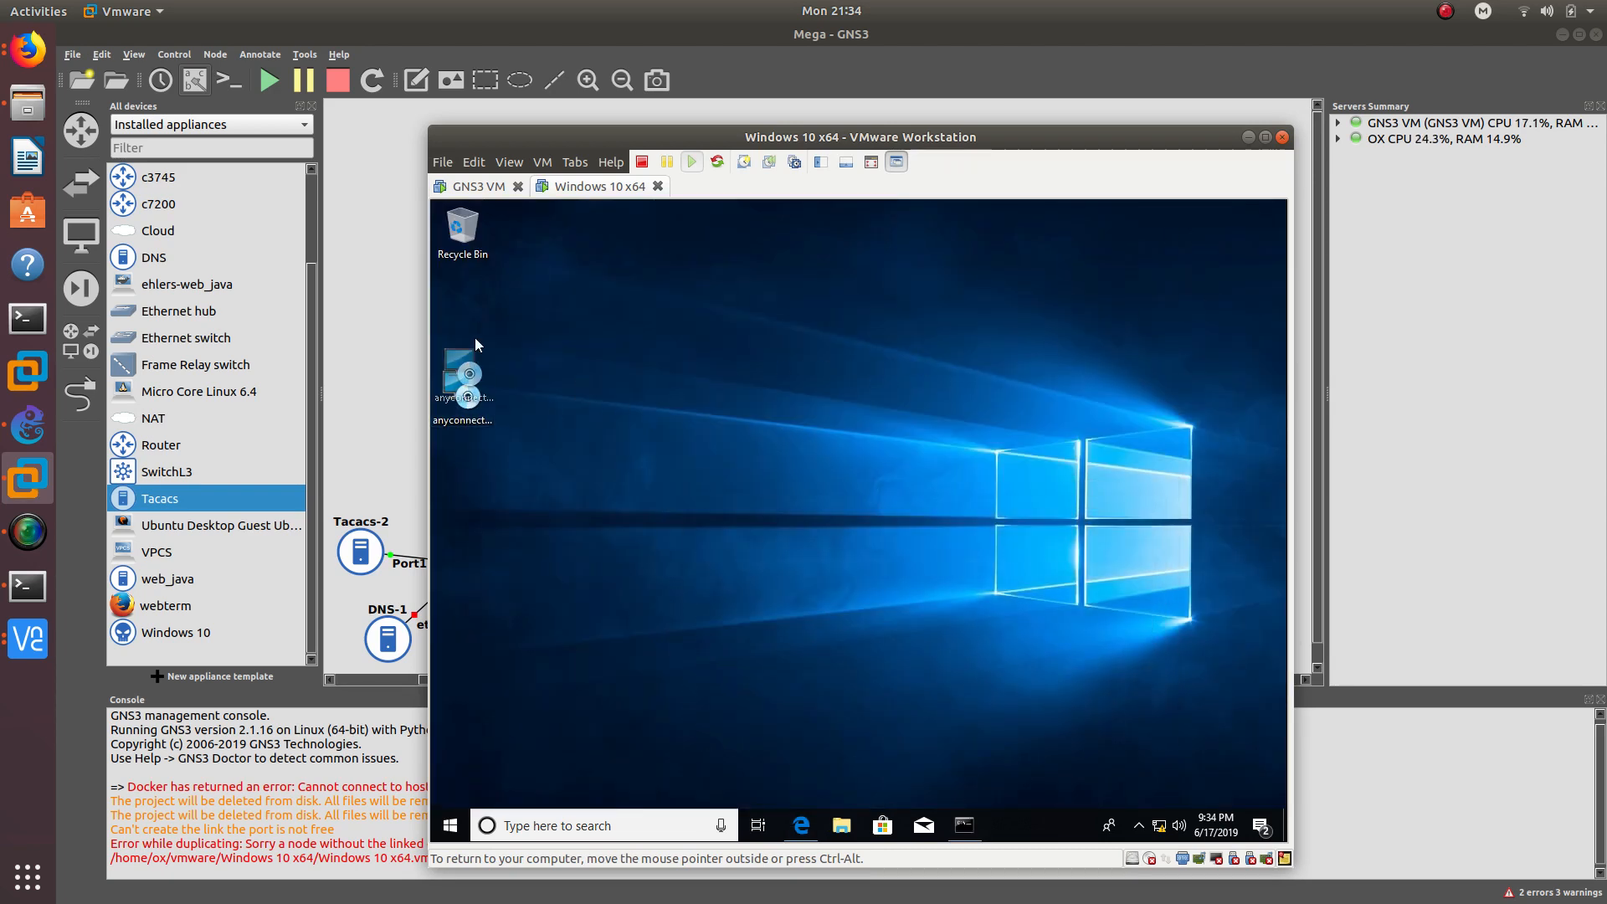
{"action": "left_click_drag", "start_coordinate": [475, 344], "coordinate": [474, 295]}
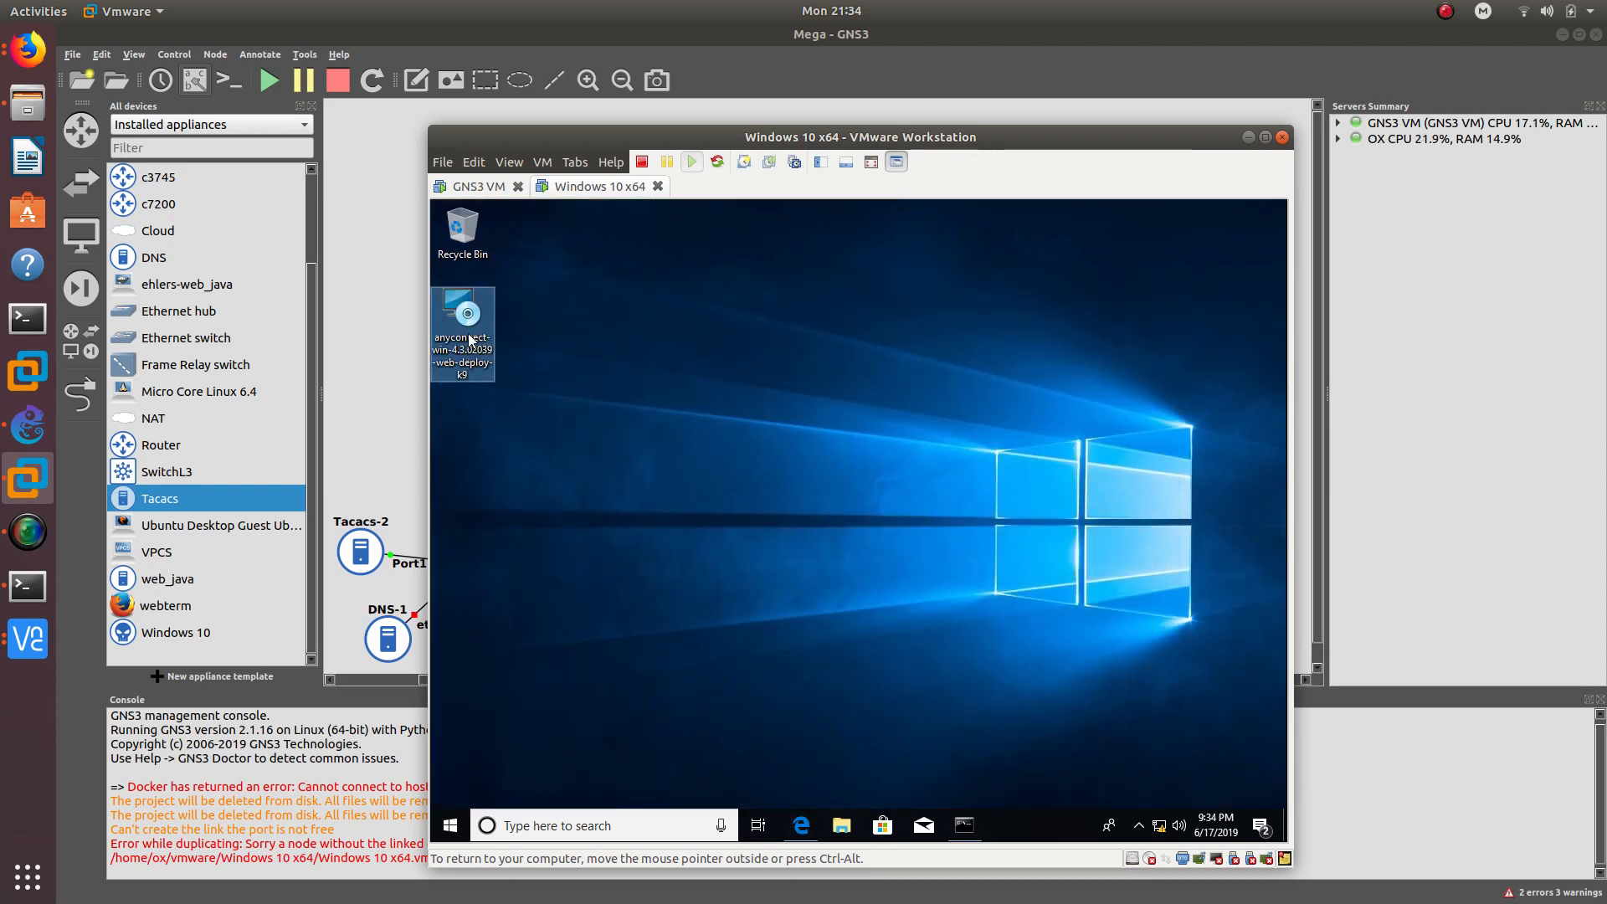
{"action": "left_click", "coordinate": [810, 834]}
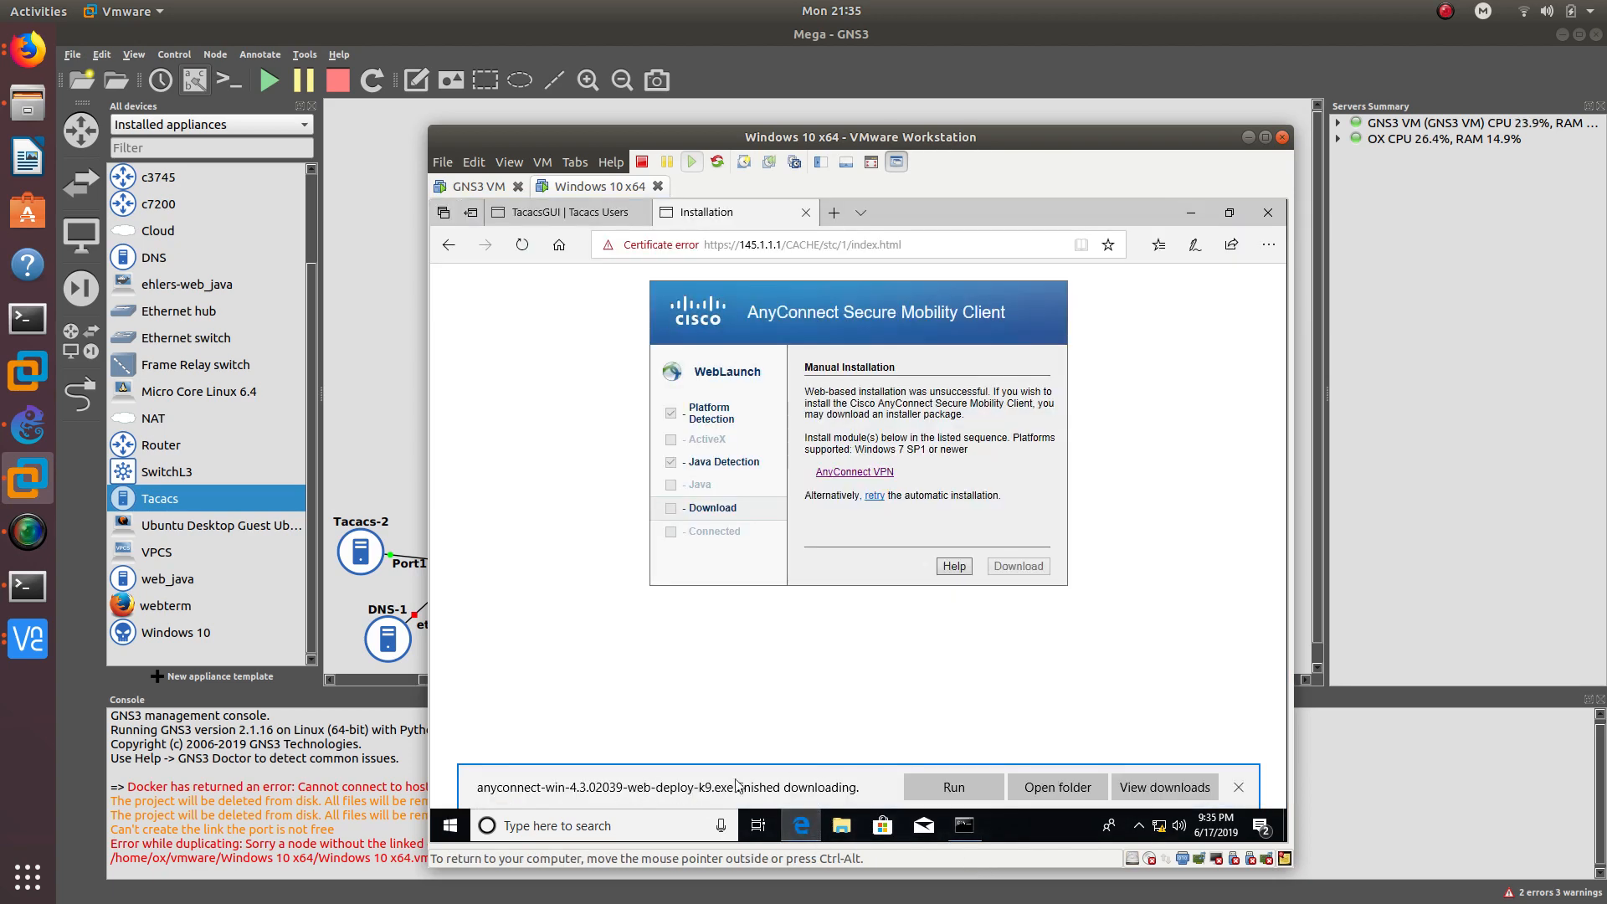
{"action": "left_click", "coordinate": [1191, 211]}
- Ping 172.16.1.2 from Command Prompt and stop it once it times out
{"action": "key", "text": "super"}
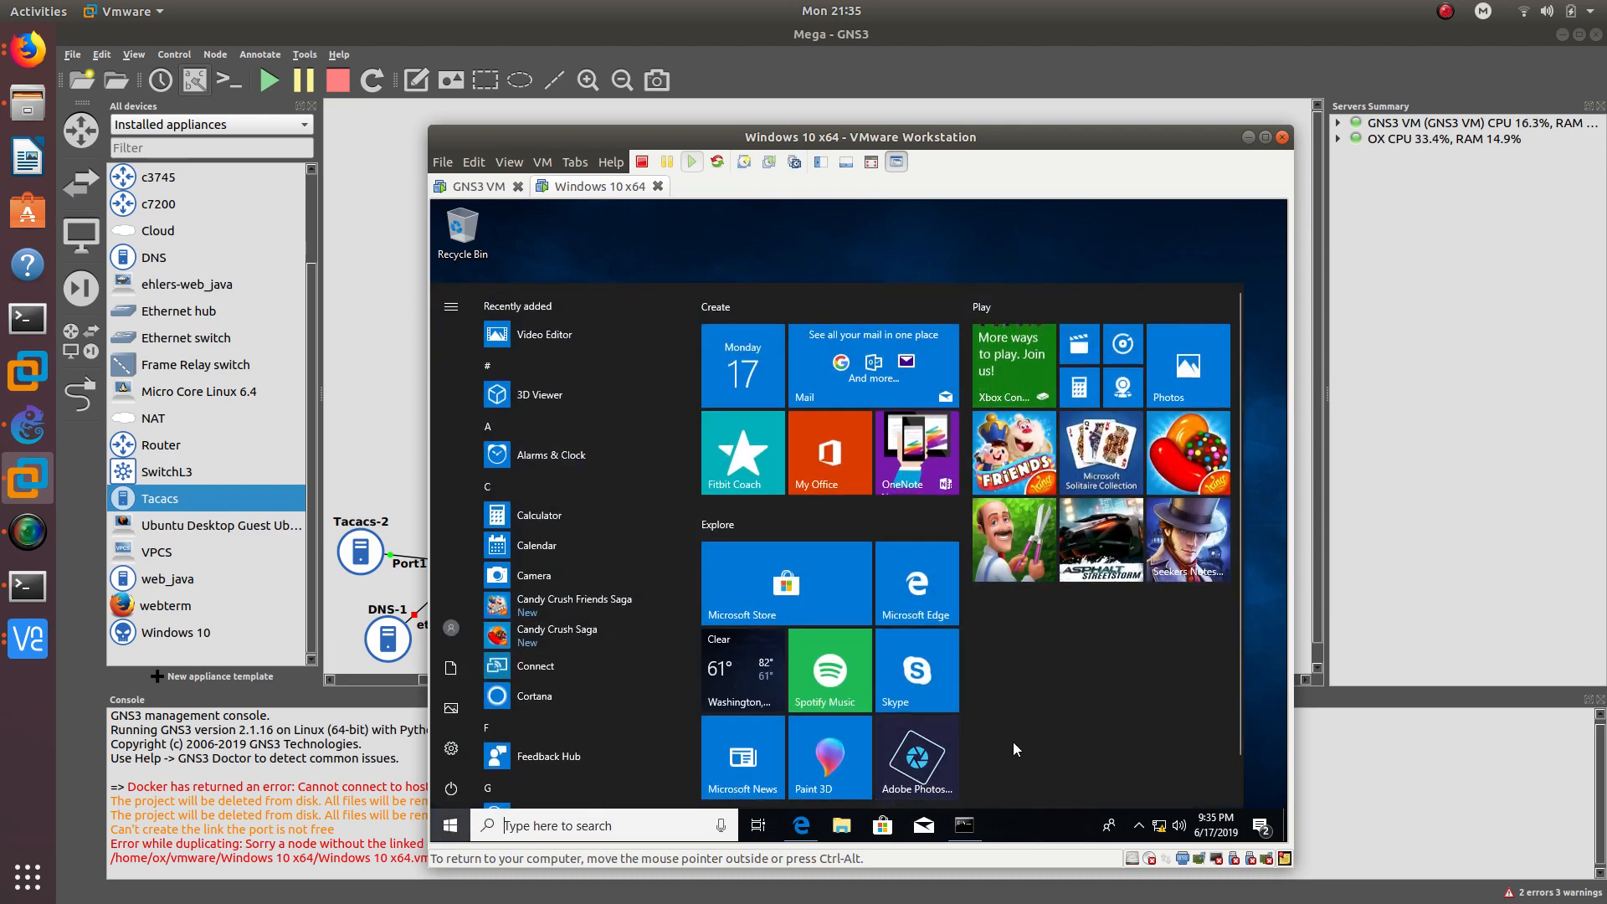
{"action": "left_click", "coordinate": [969, 829]}
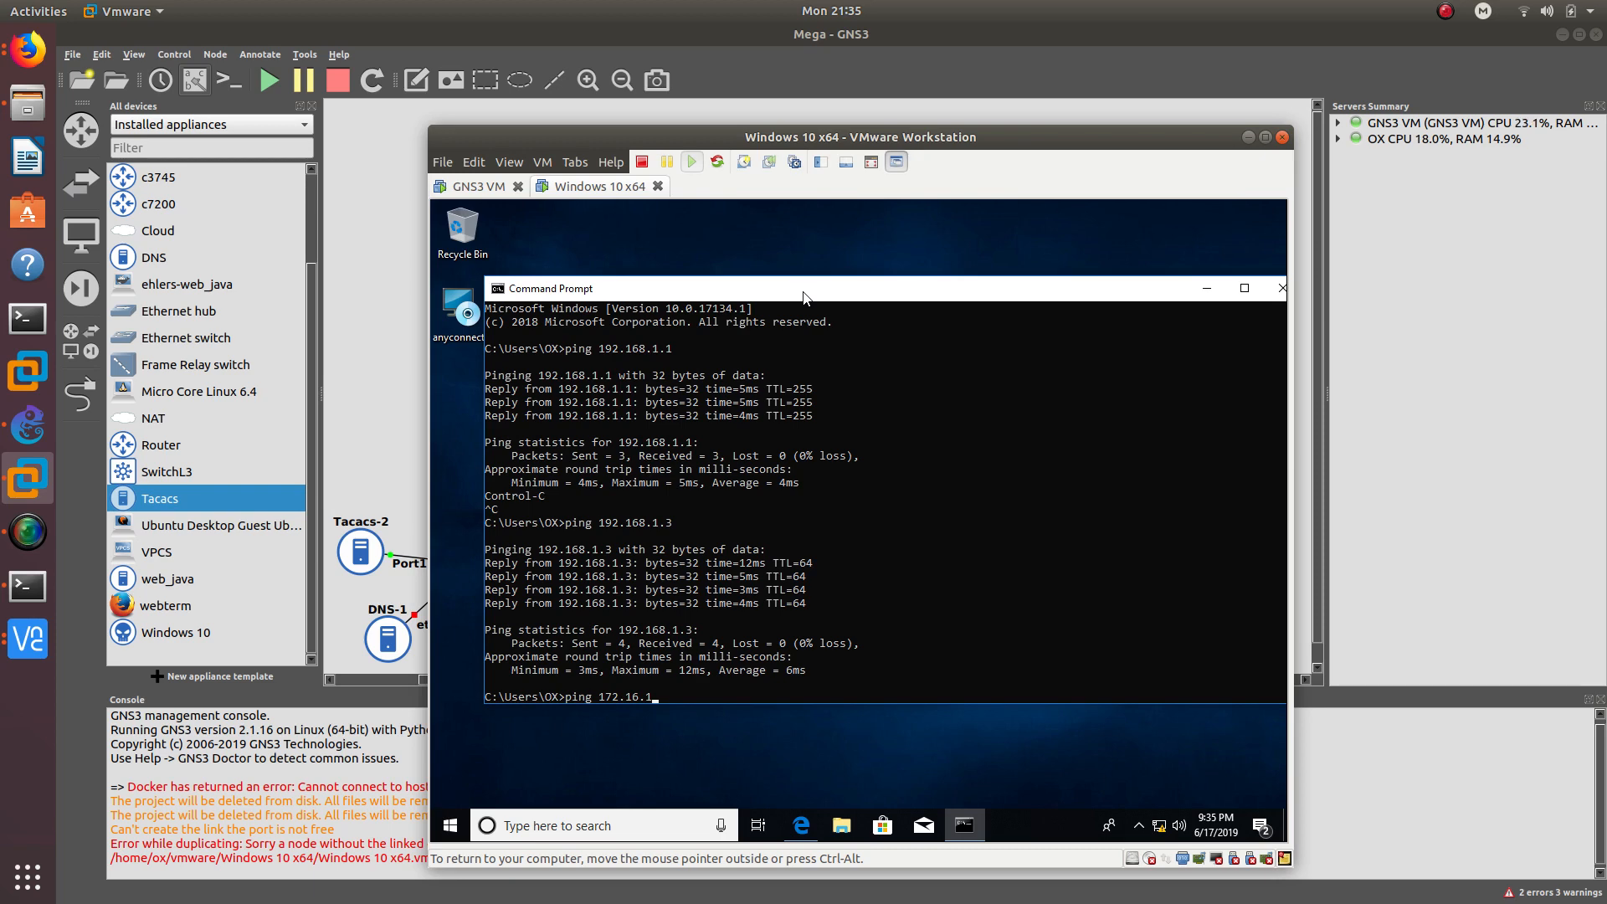
{"action": "key", "text": "Return"}
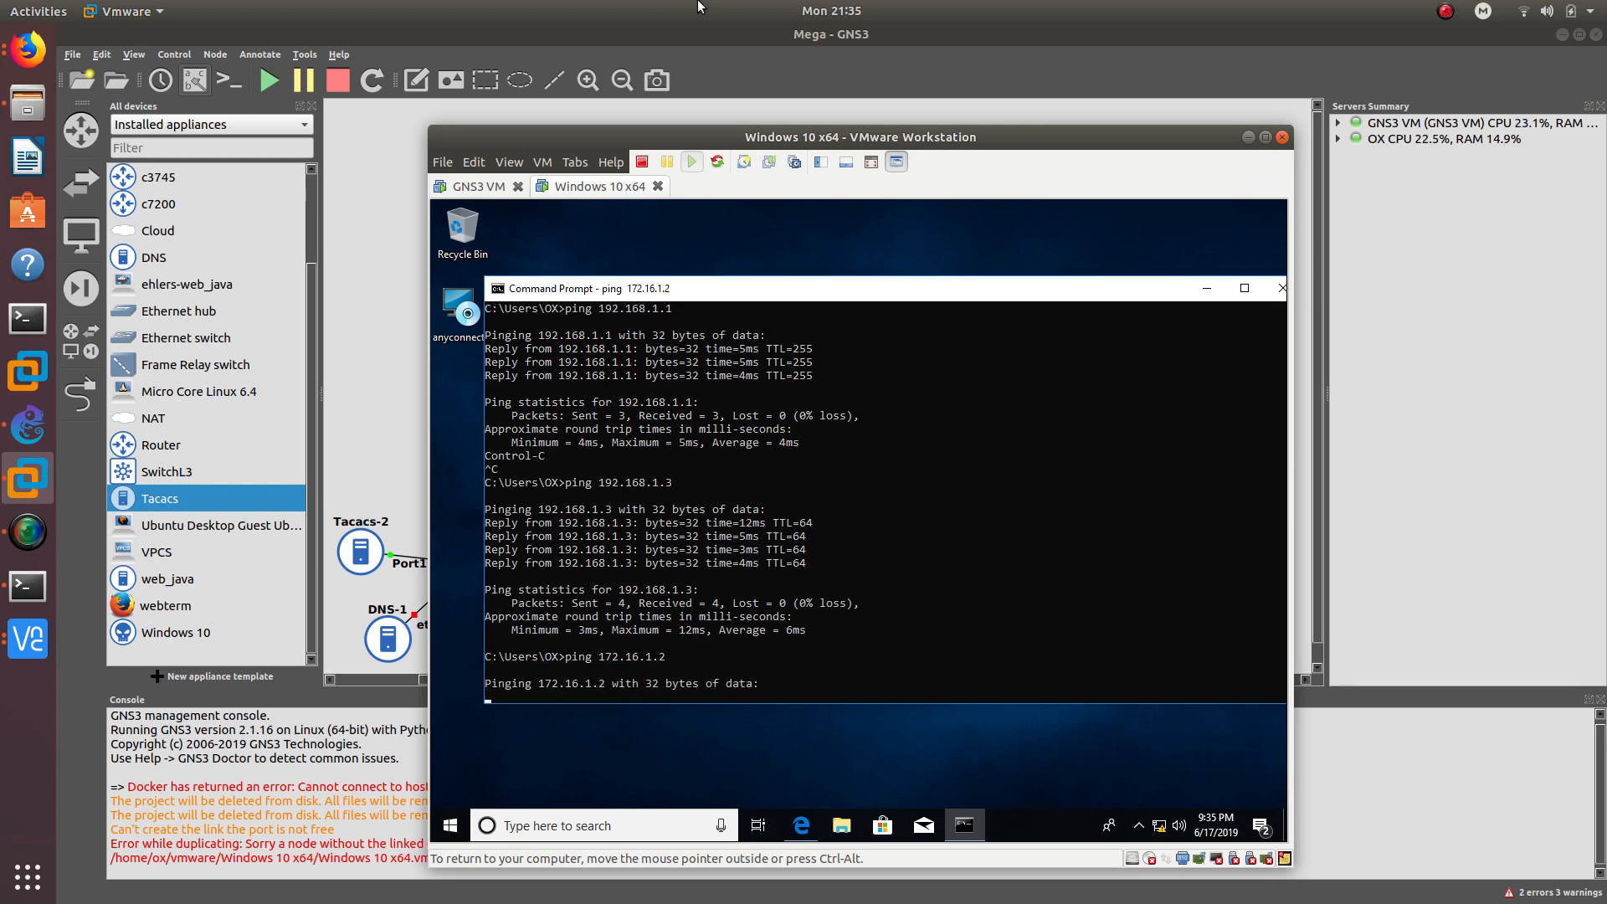
{"action": "left_click_drag", "start_coordinate": [1088, 136], "coordinate": [1402, 79]}
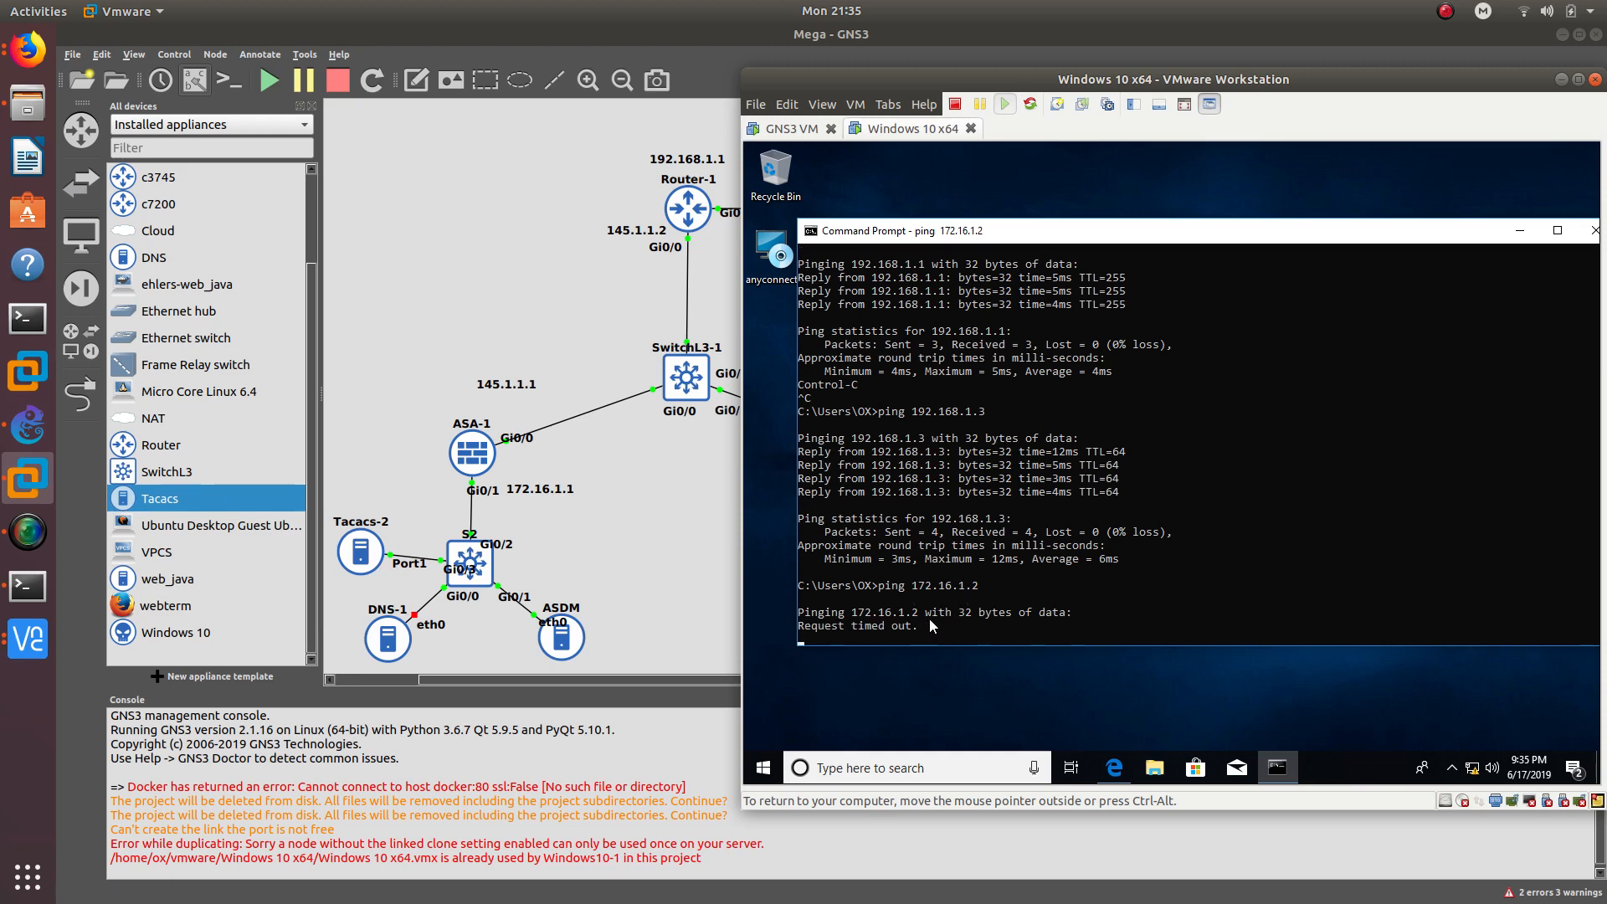
{"action": "key", "text": "ctrl+c"}
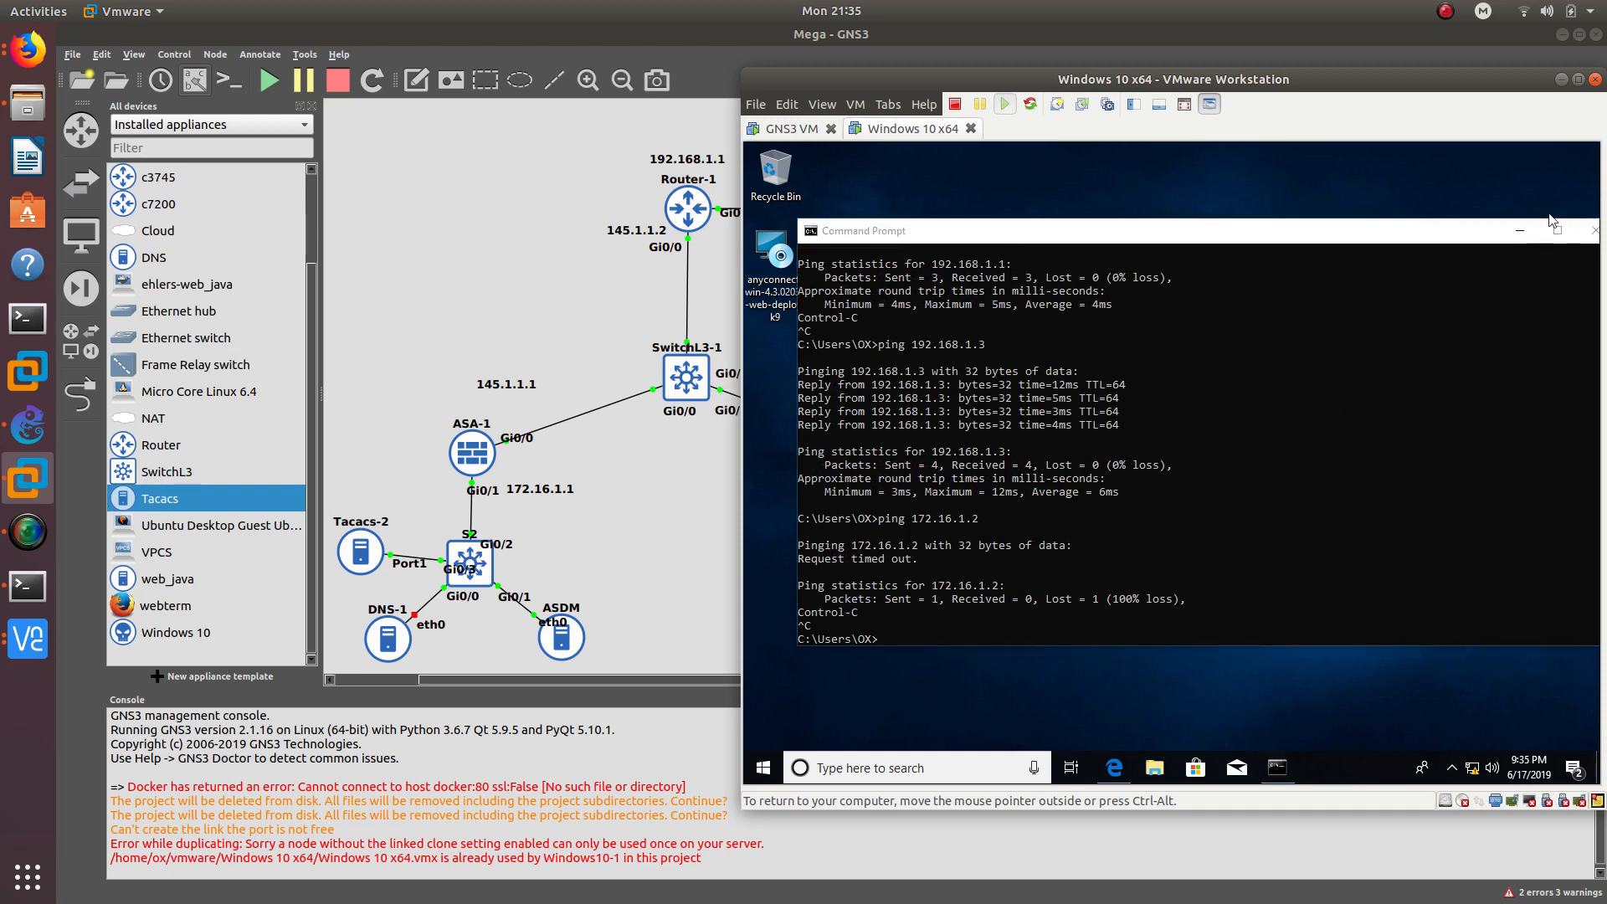
{"action": "left_click", "coordinate": [1521, 231]}
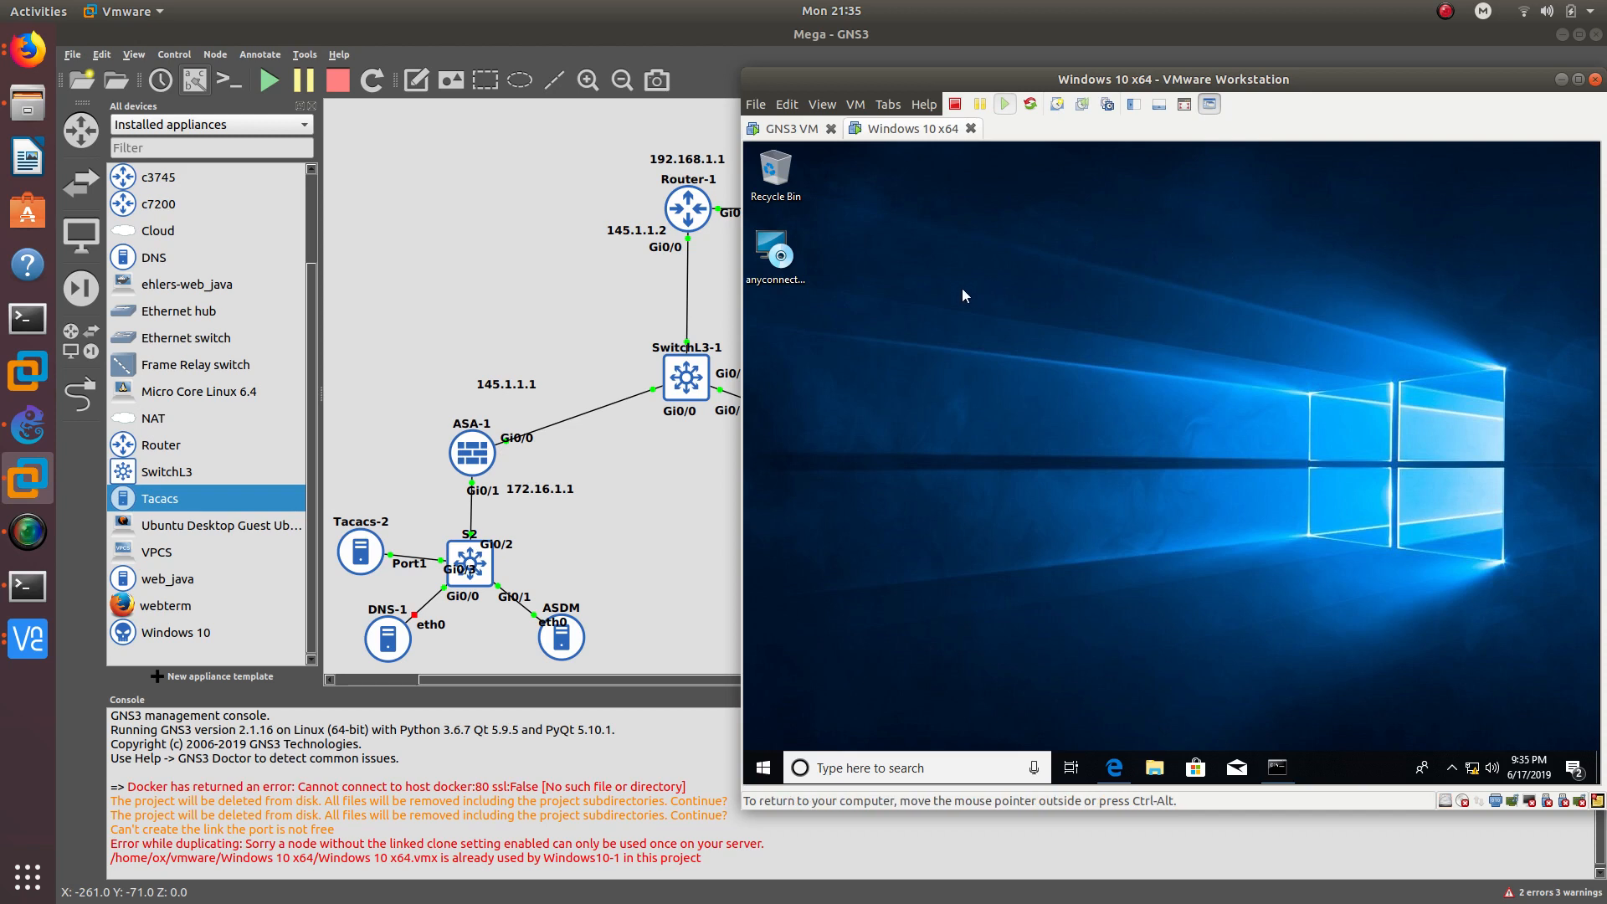
- Run the AnyConnect installer as administrator, allowing it past SmartScreen and the UAC prompt
{"action": "right_click", "coordinate": [769, 241]}
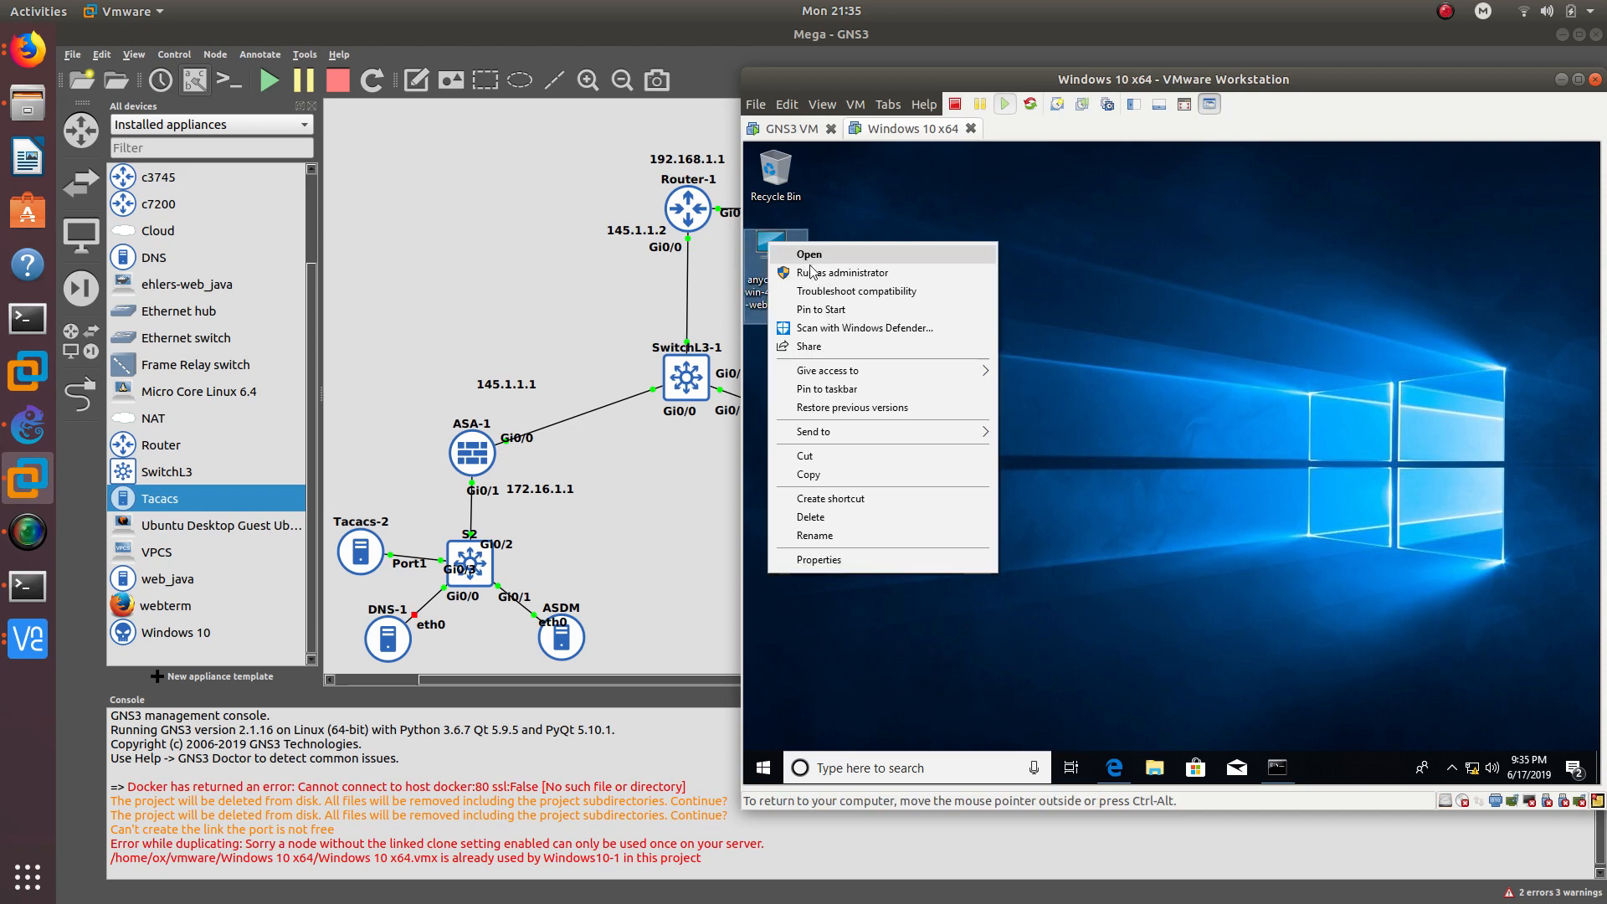
{"action": "left_click", "coordinate": [826, 274]}
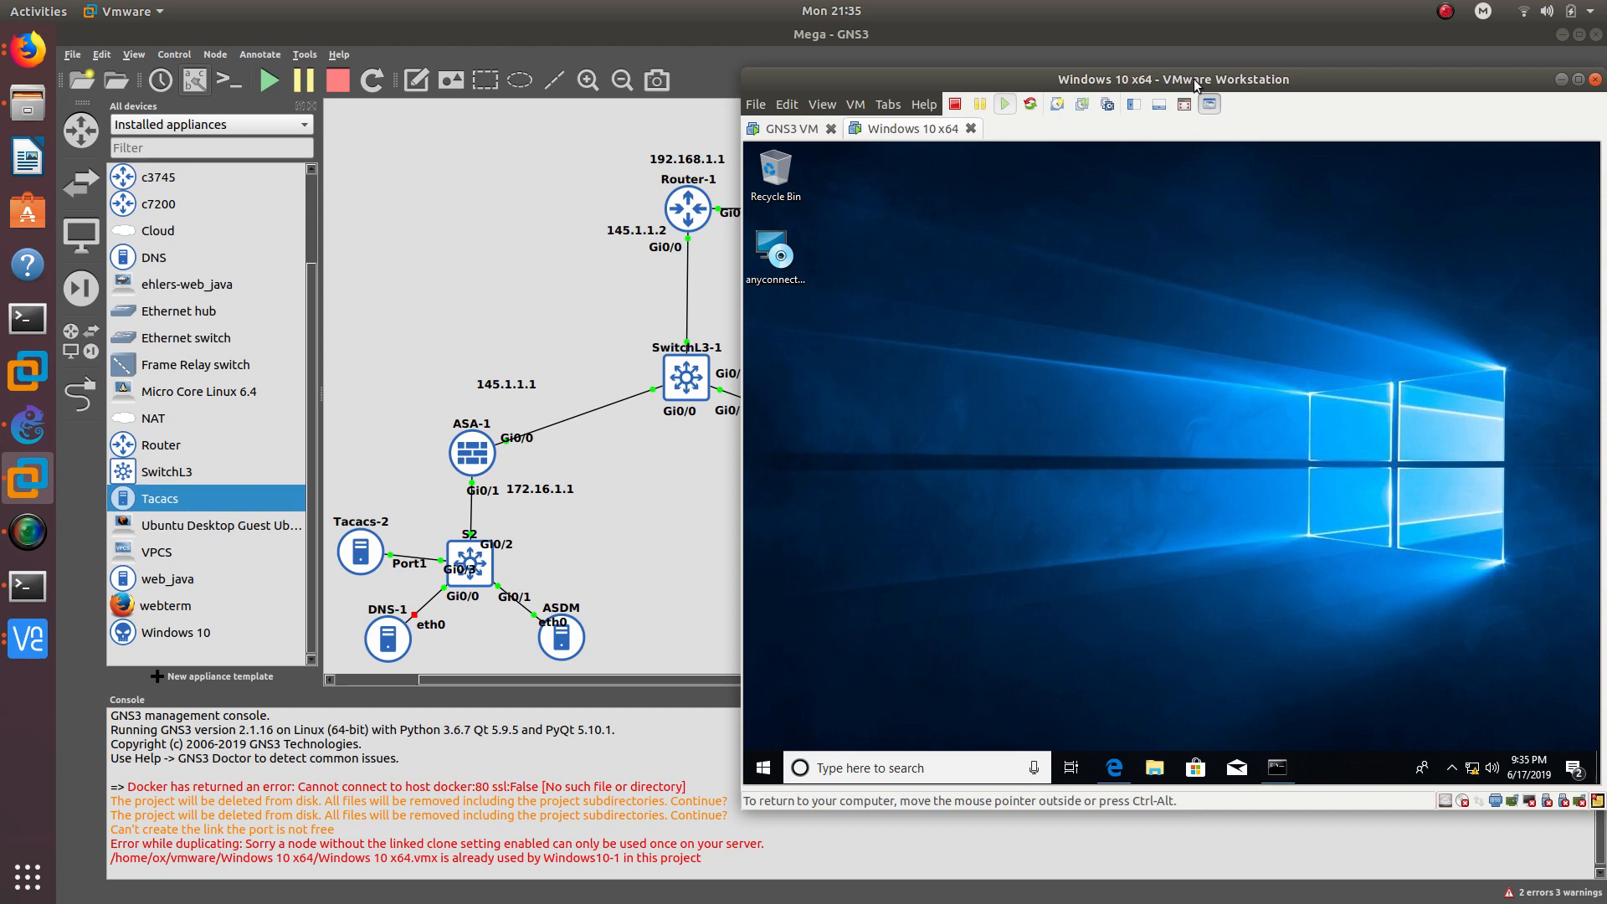
{"action": "left_click_drag", "start_coordinate": [1195, 84], "coordinate": [1144, 77]}
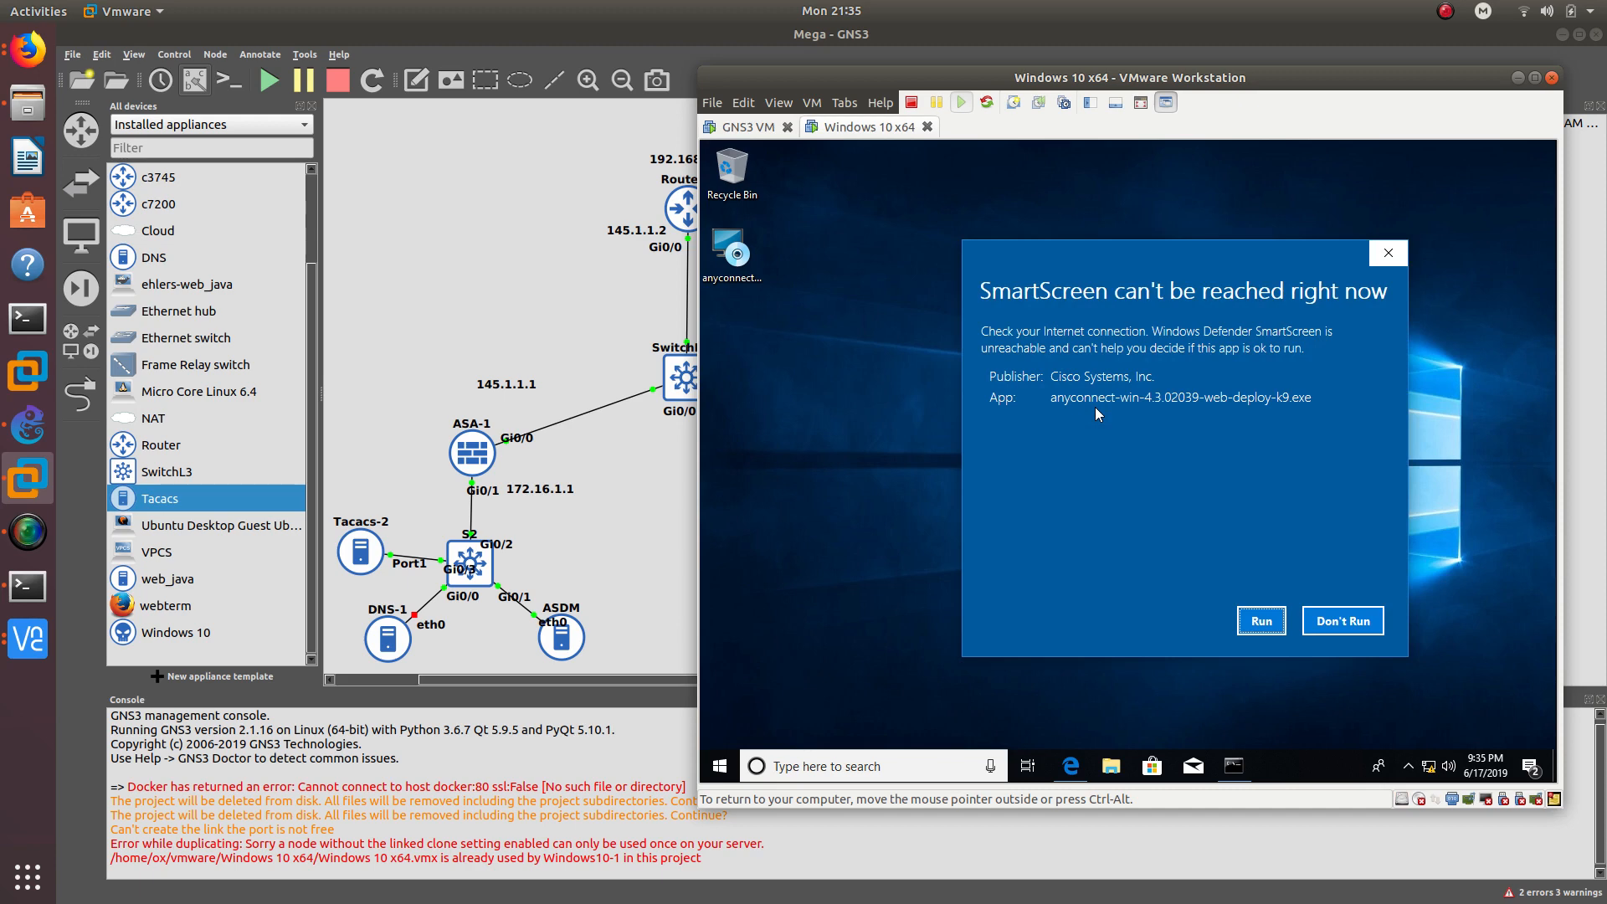
{"action": "left_click", "coordinate": [1241, 624]}
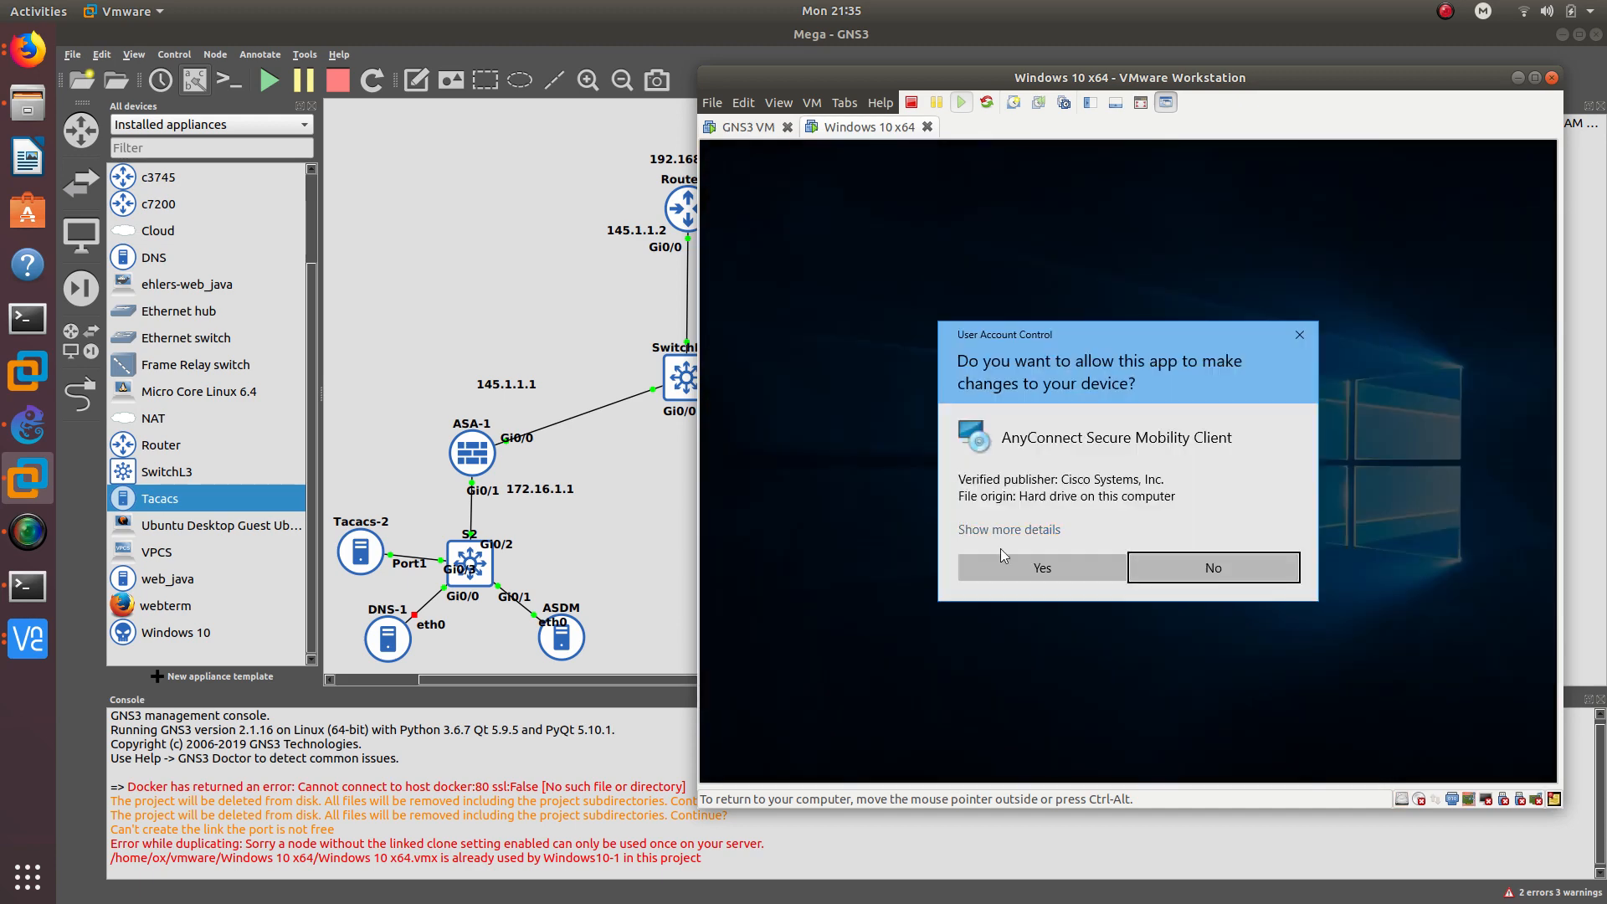
{"action": "left_click", "coordinate": [1018, 566]}
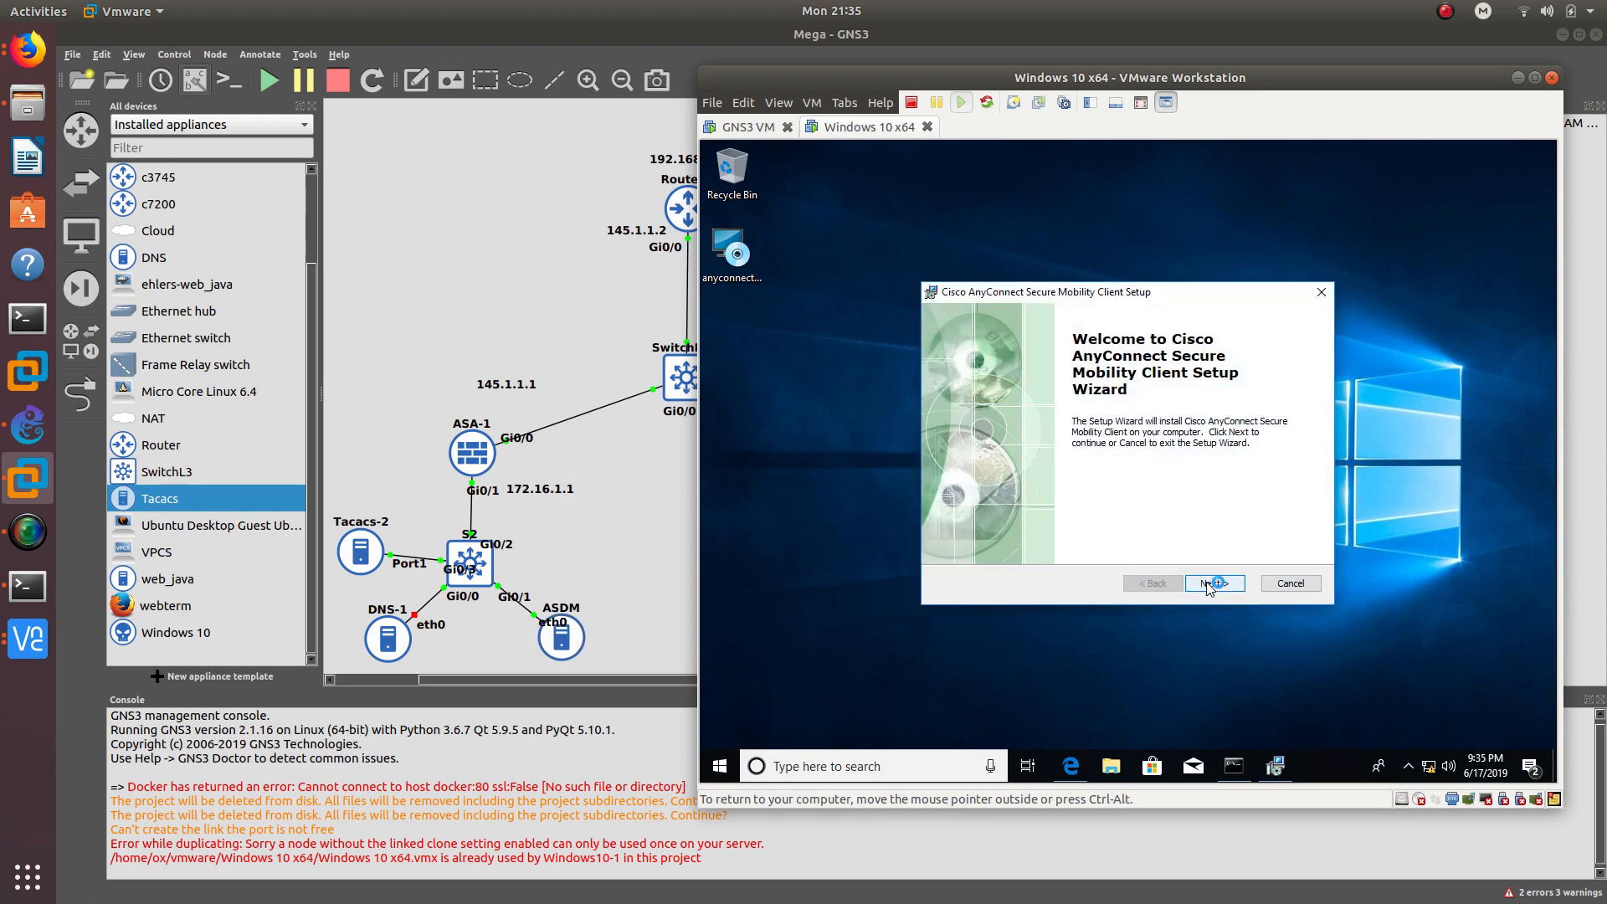
- Complete AnyConnect setup accepting the licence, then show the hidden tray icons
{"action": "left_click", "coordinate": [1210, 586]}
{"action": "left_click", "coordinate": [1095, 519]}
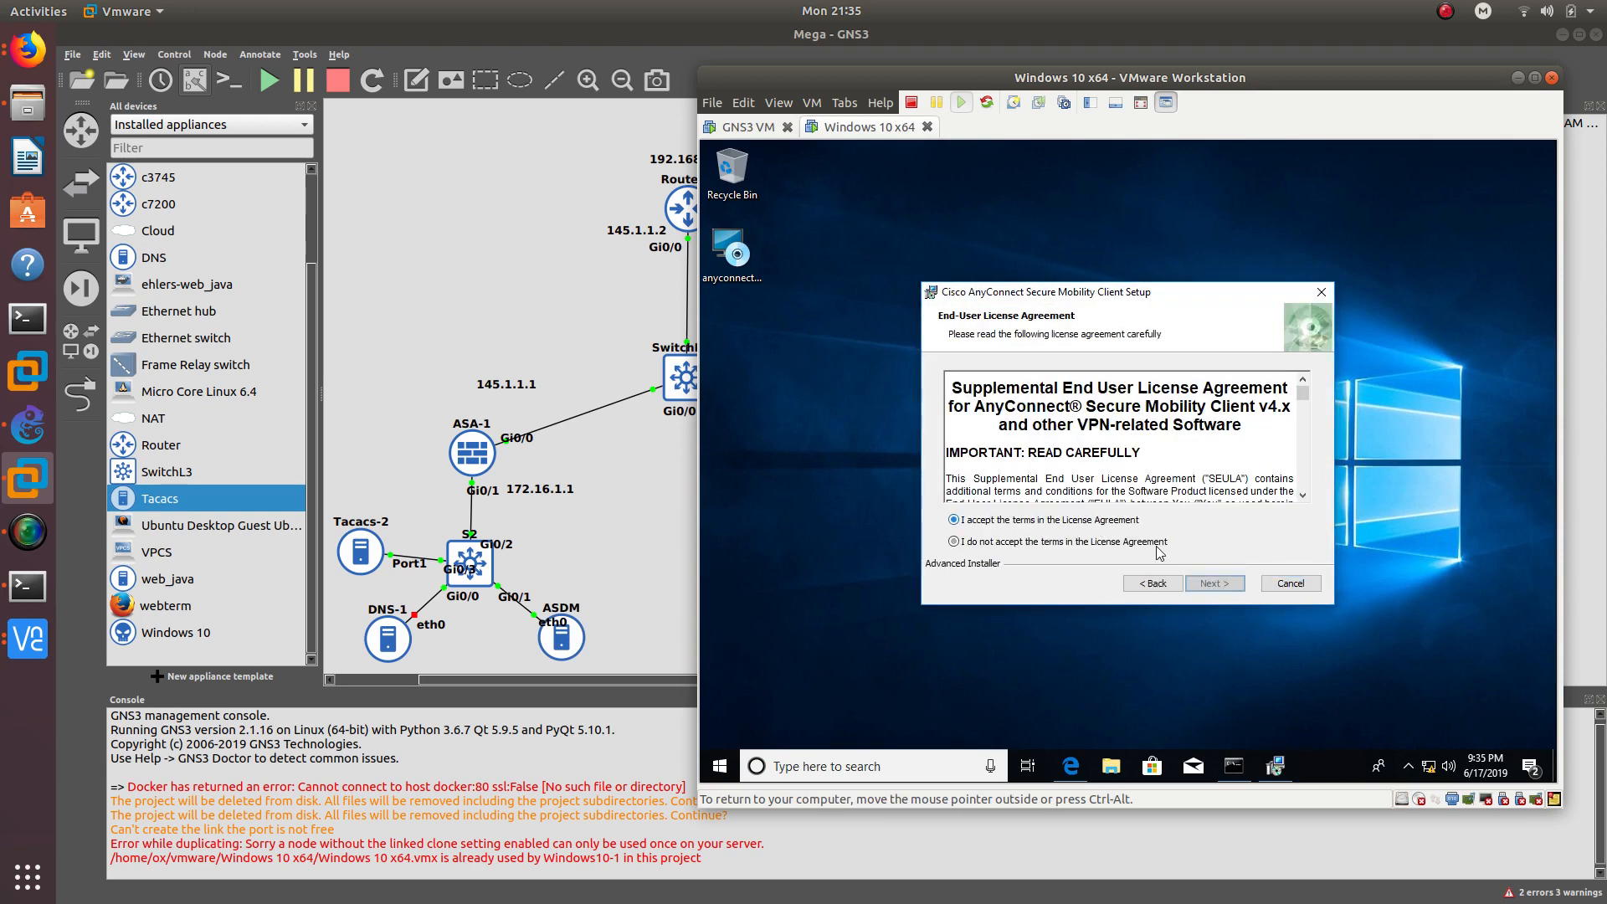
{"action": "left_click", "coordinate": [1199, 582]}
{"action": "left_click", "coordinate": [1213, 584]}
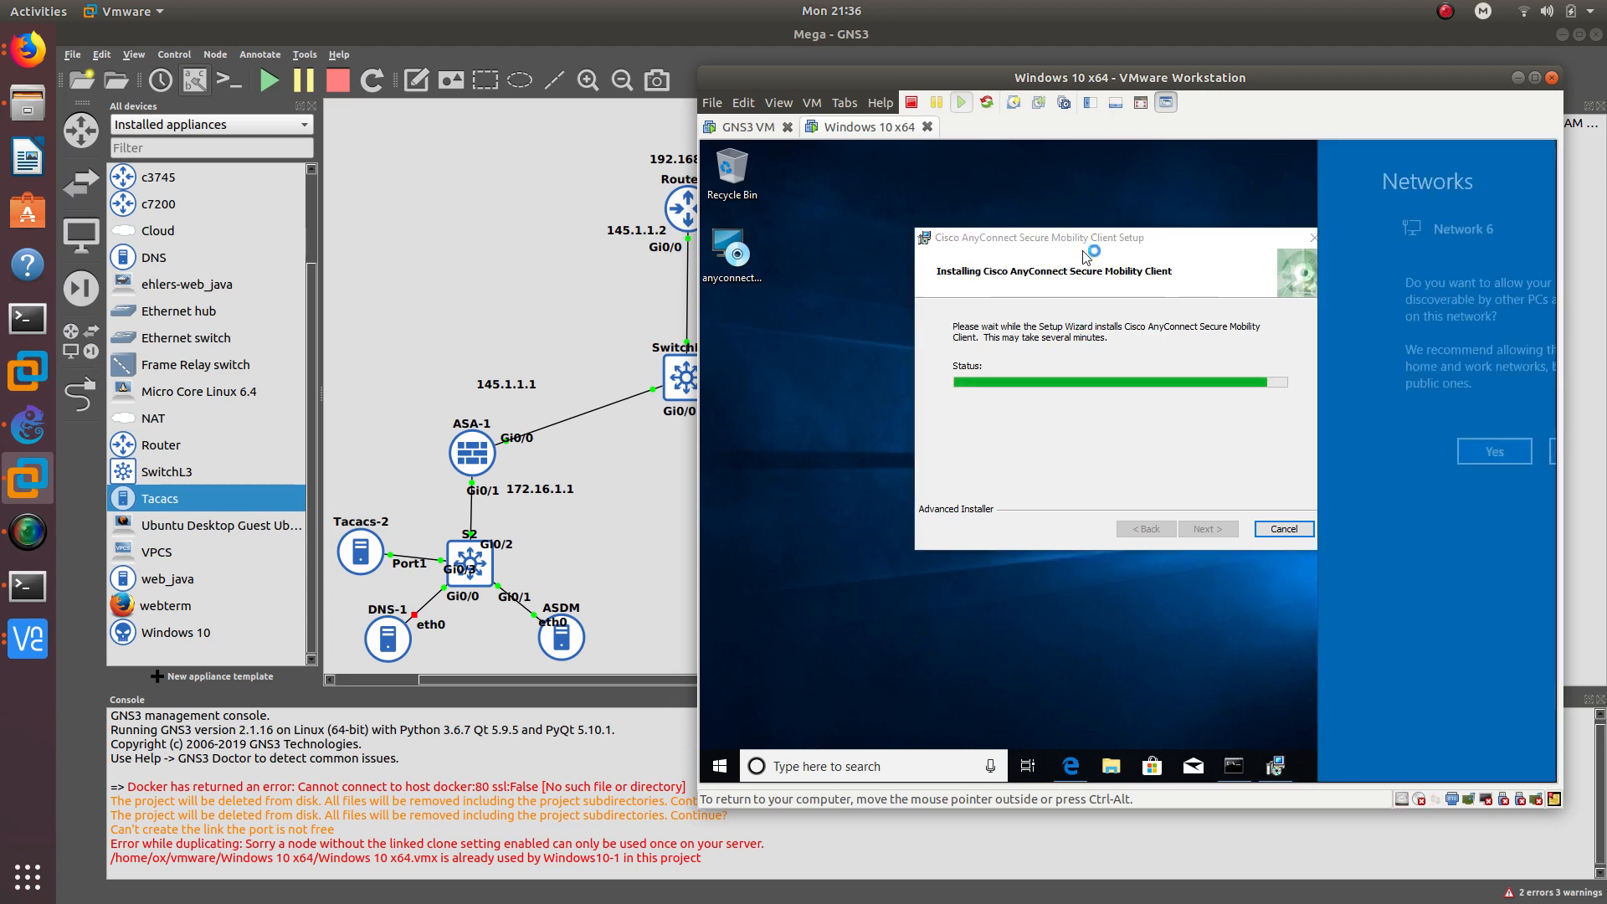
{"action": "left_click", "coordinate": [1394, 451]}
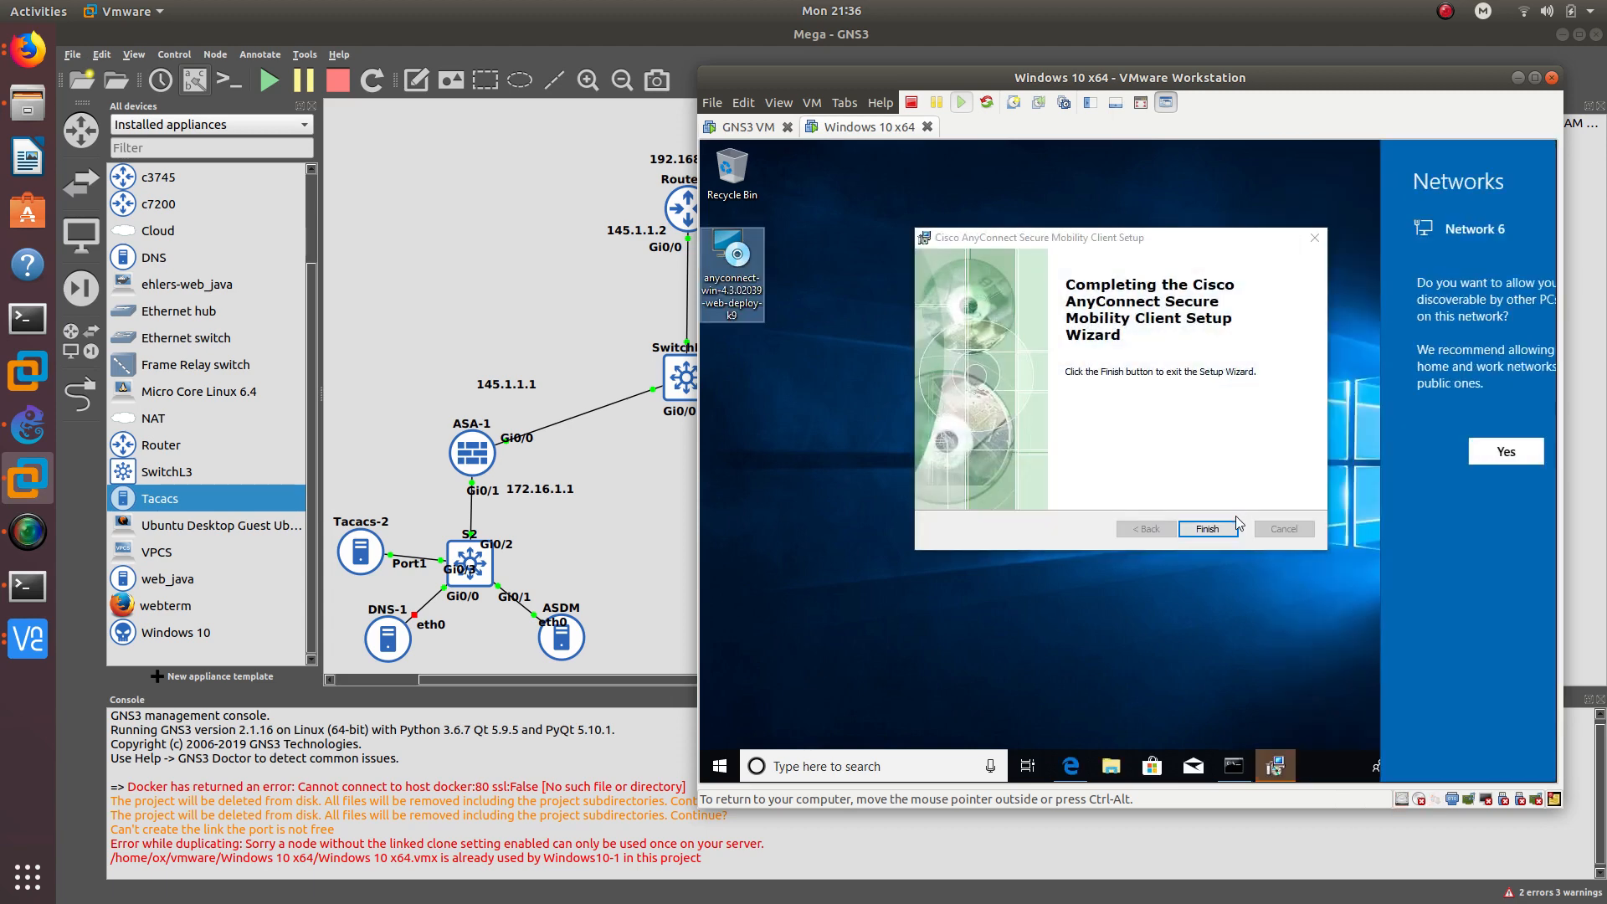
{"action": "left_click", "coordinate": [1212, 528]}
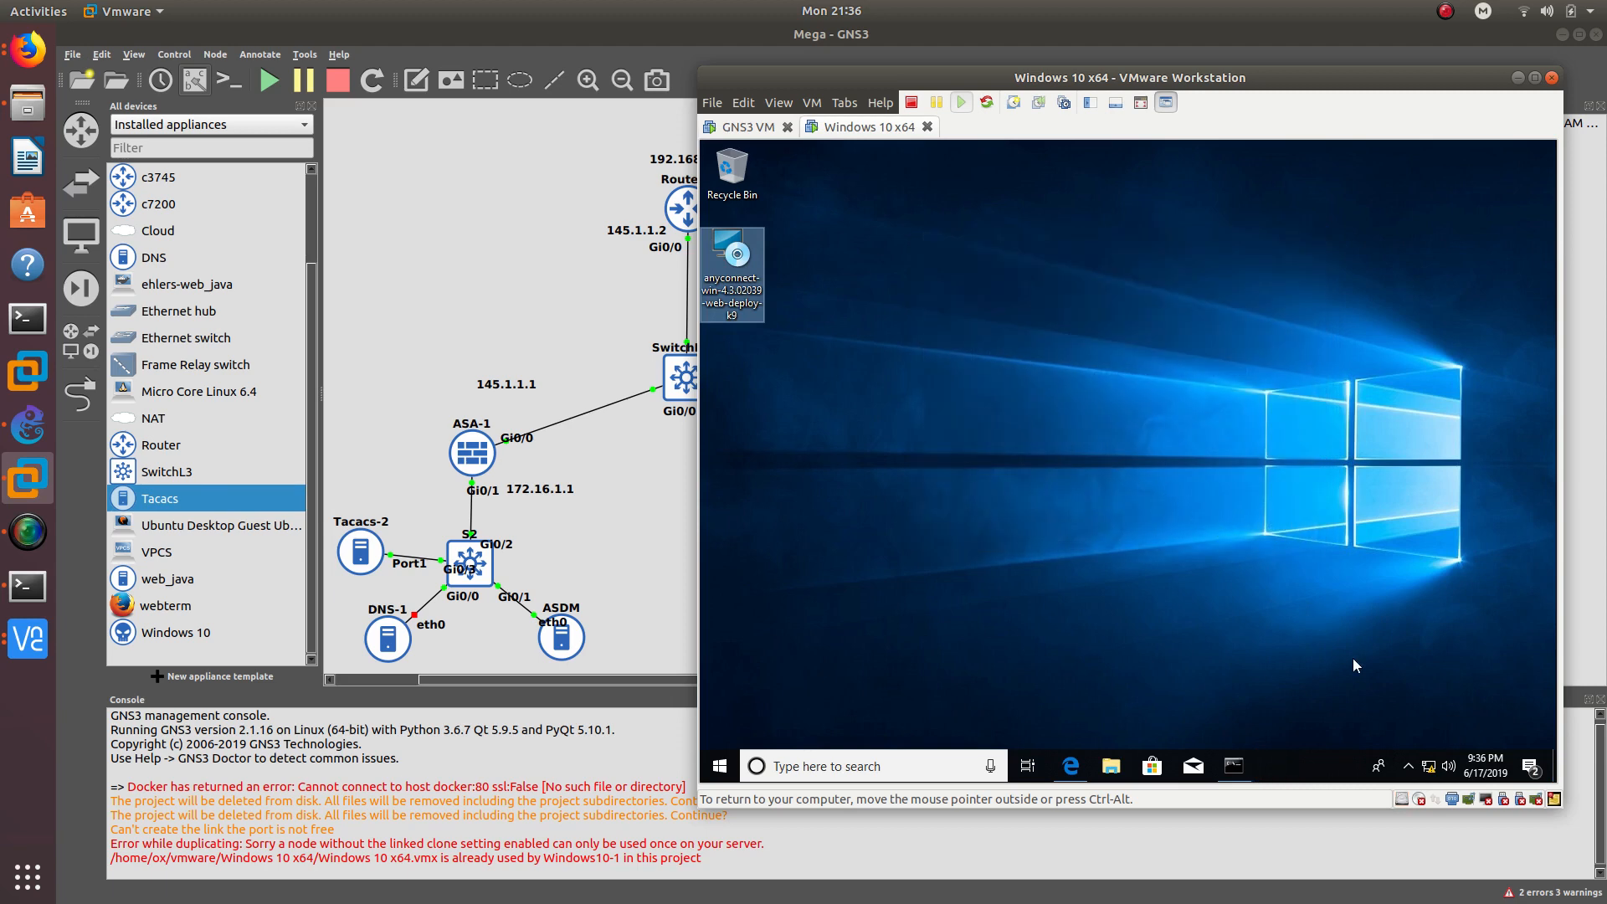
{"action": "left_click", "coordinate": [1408, 766]}
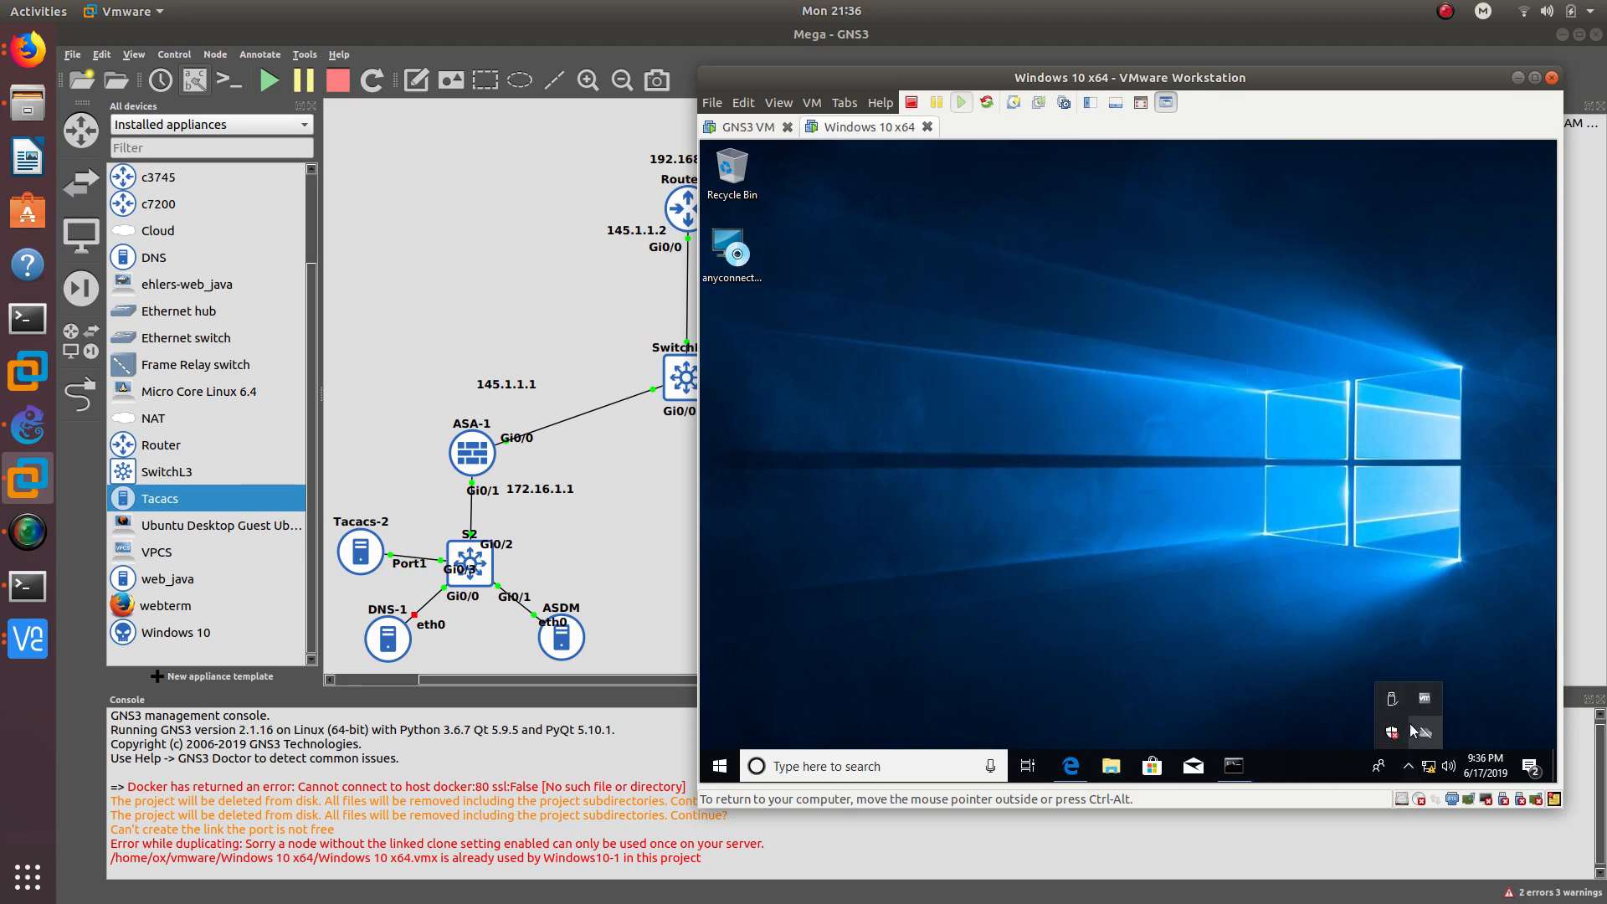
- Launch Cisco AnyConnect and start connecting to 145.1.1.1
{"action": "left_click", "coordinate": [720, 765]}
{"action": "type", "text": "an"}
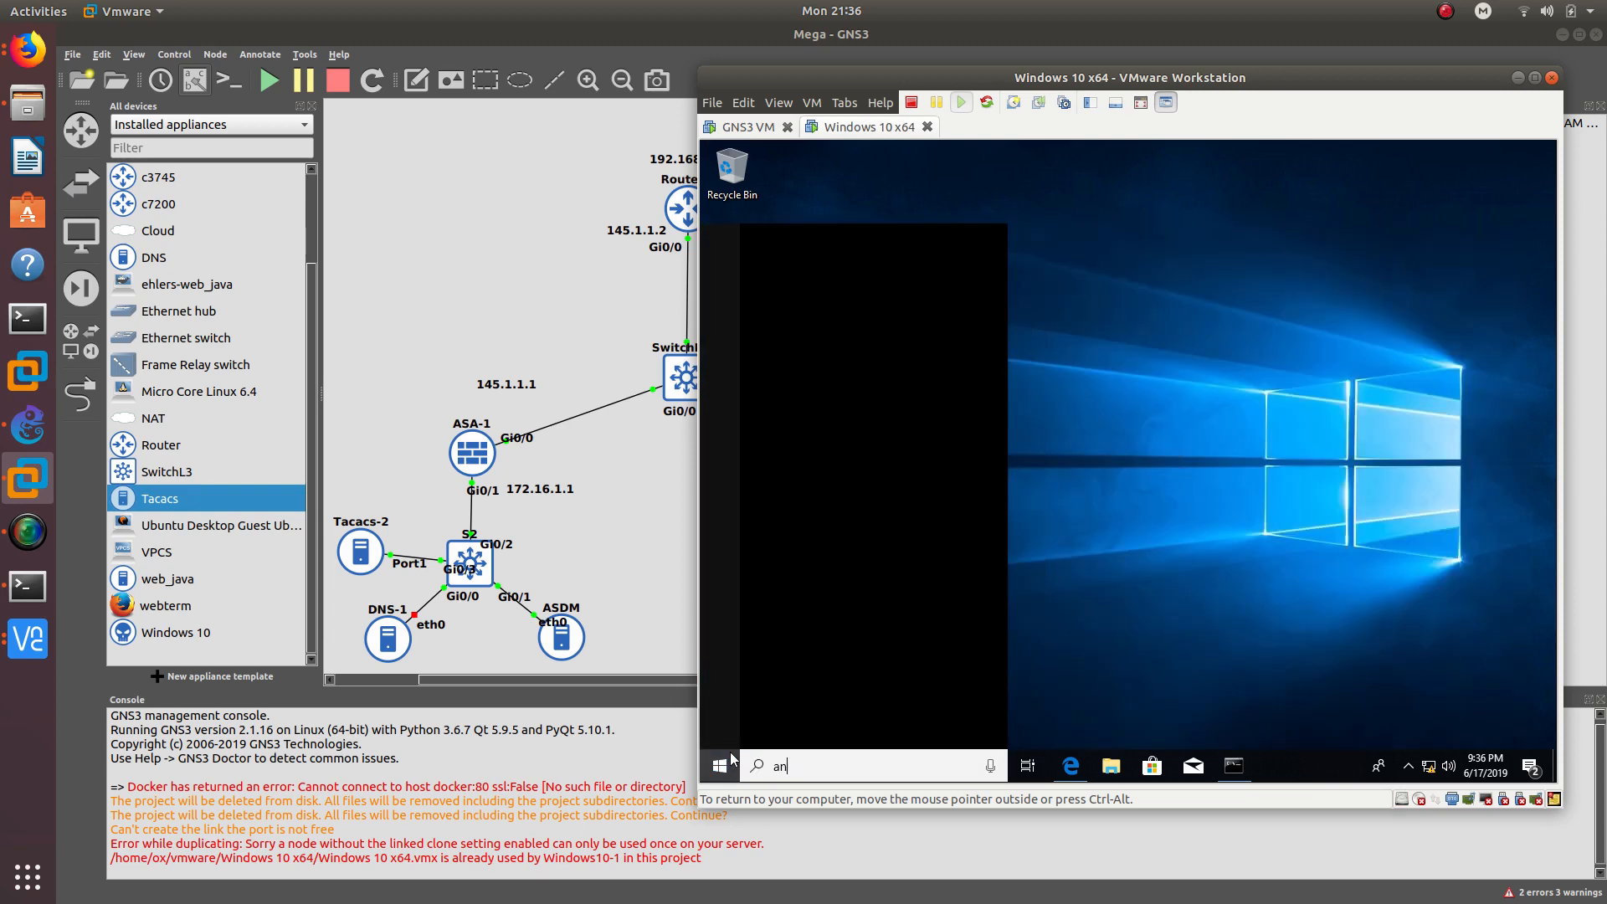
{"action": "type", "text": "y"}
{"action": "key", "text": "Return"}
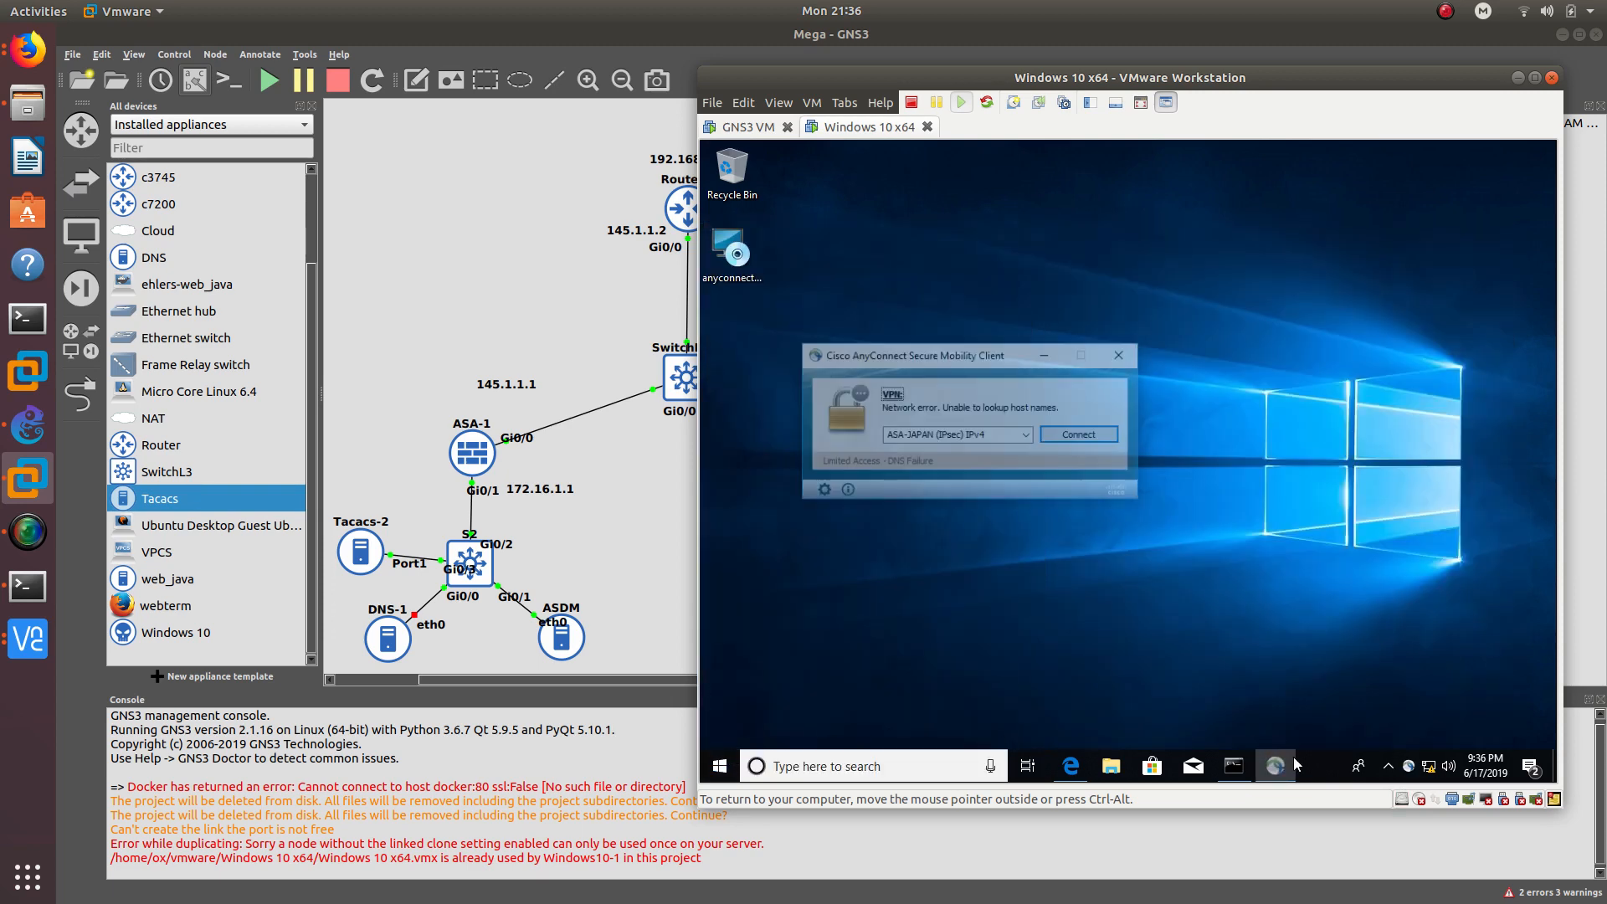
{"action": "left_click_drag", "start_coordinate": [889, 354], "coordinate": [1087, 326]}
{"action": "double_click", "coordinate": [1092, 406]}
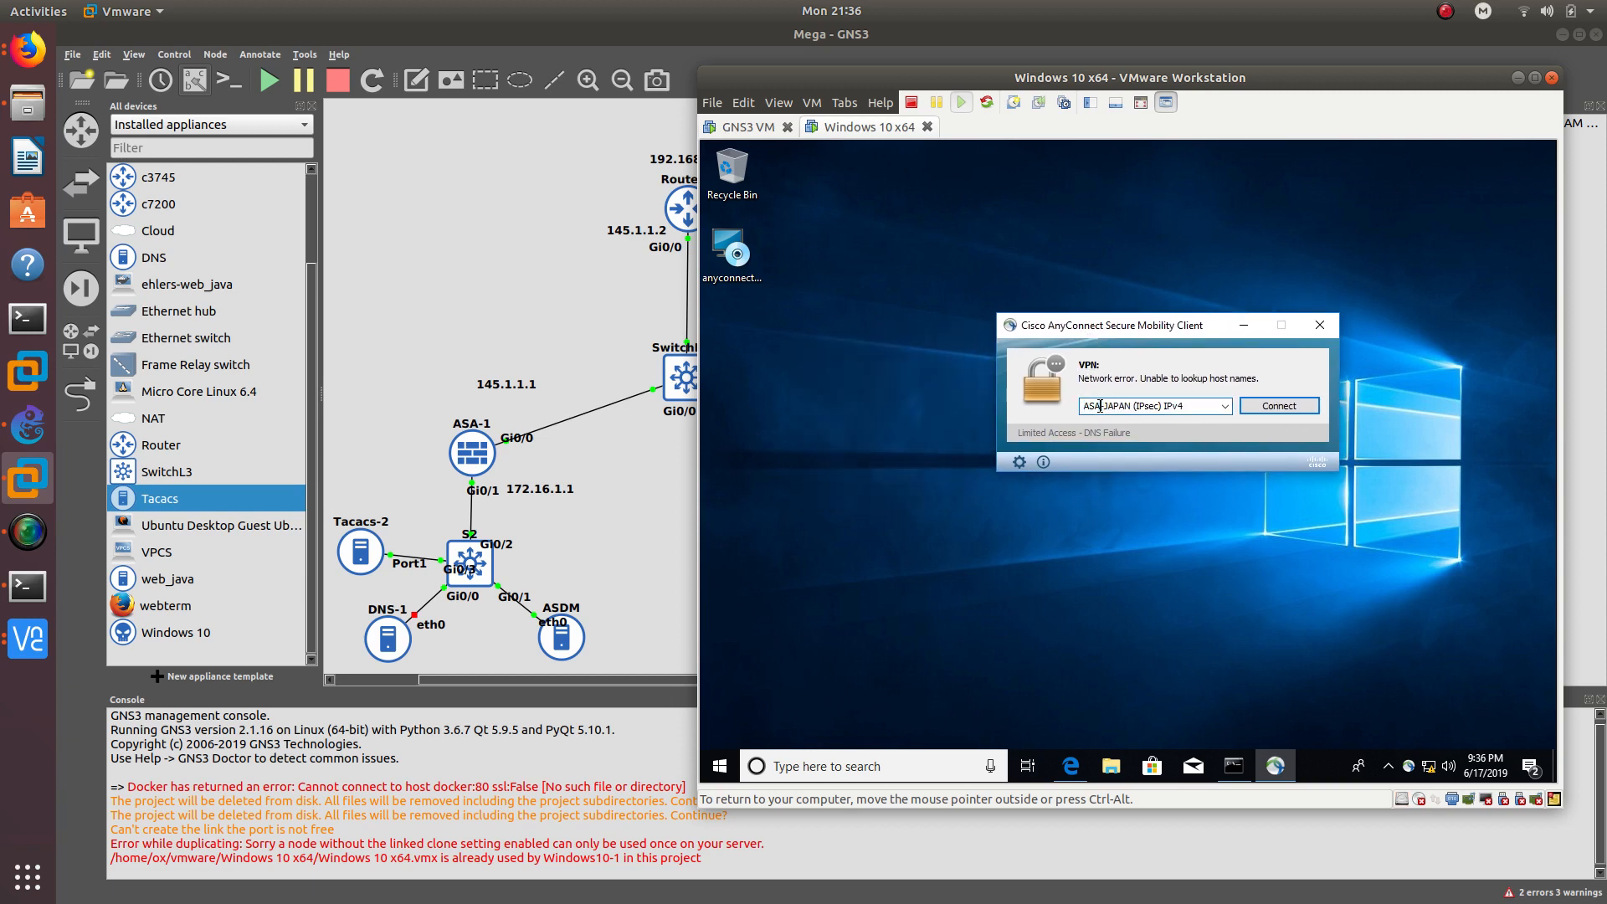
{"action": "triple_click", "coordinate": [1100, 406]}
{"action": "type", "text": "145.1.1.1"}
{"action": "key", "text": "Return"}
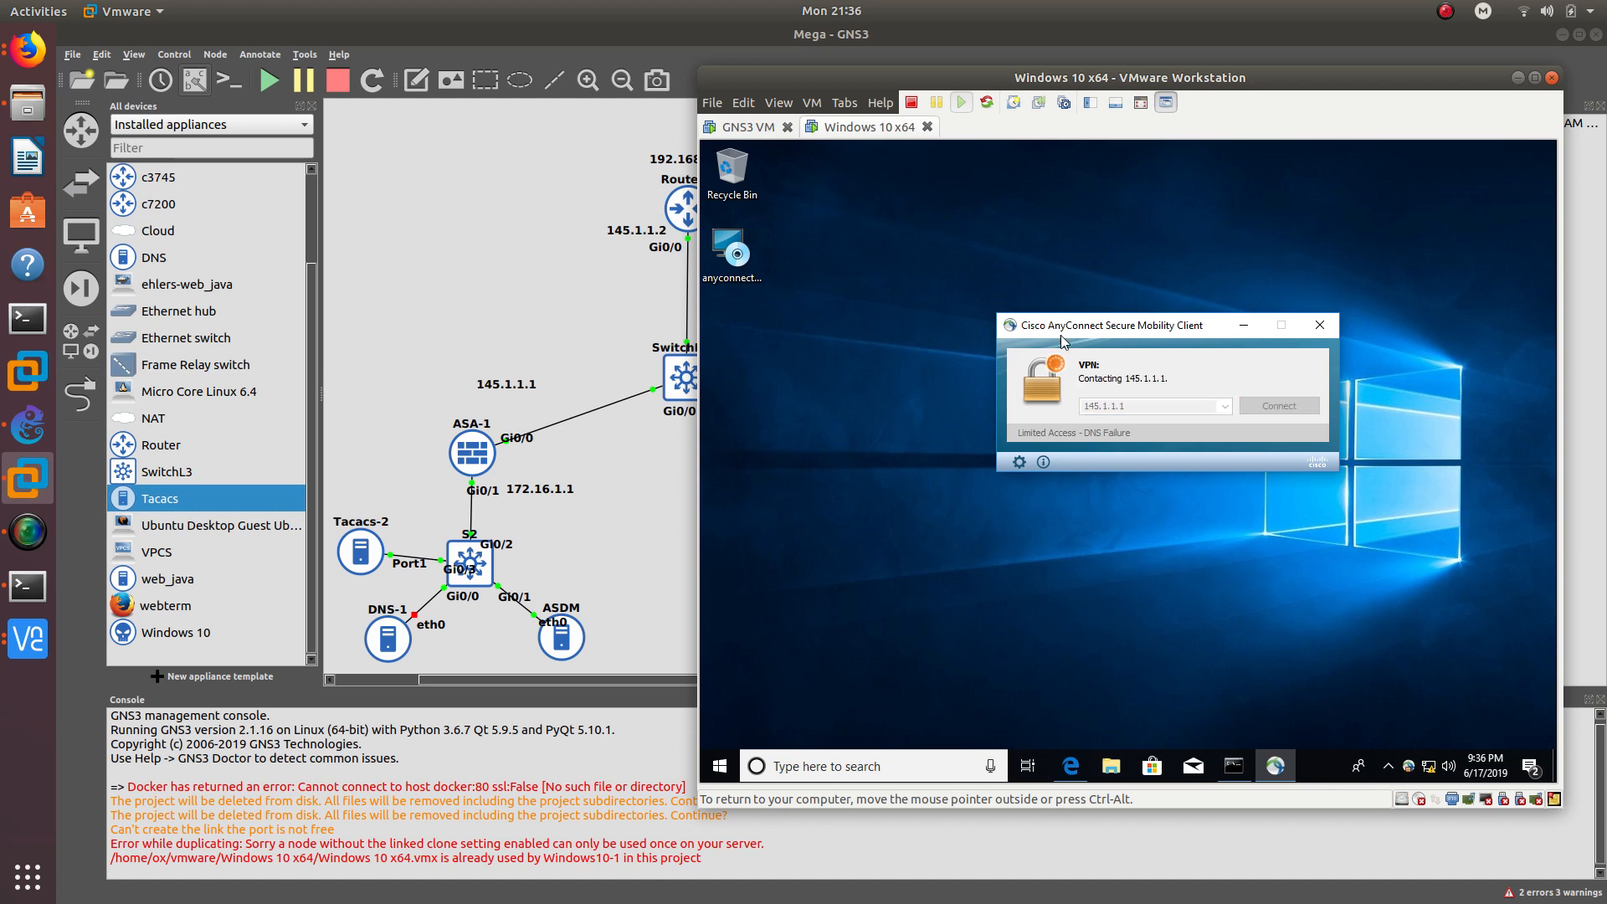
- Bring Command Prompt forward and recall the earlier ping to 172.16.1.2
{"action": "left_click_drag", "start_coordinate": [1061, 330], "coordinate": [1114, 297]}
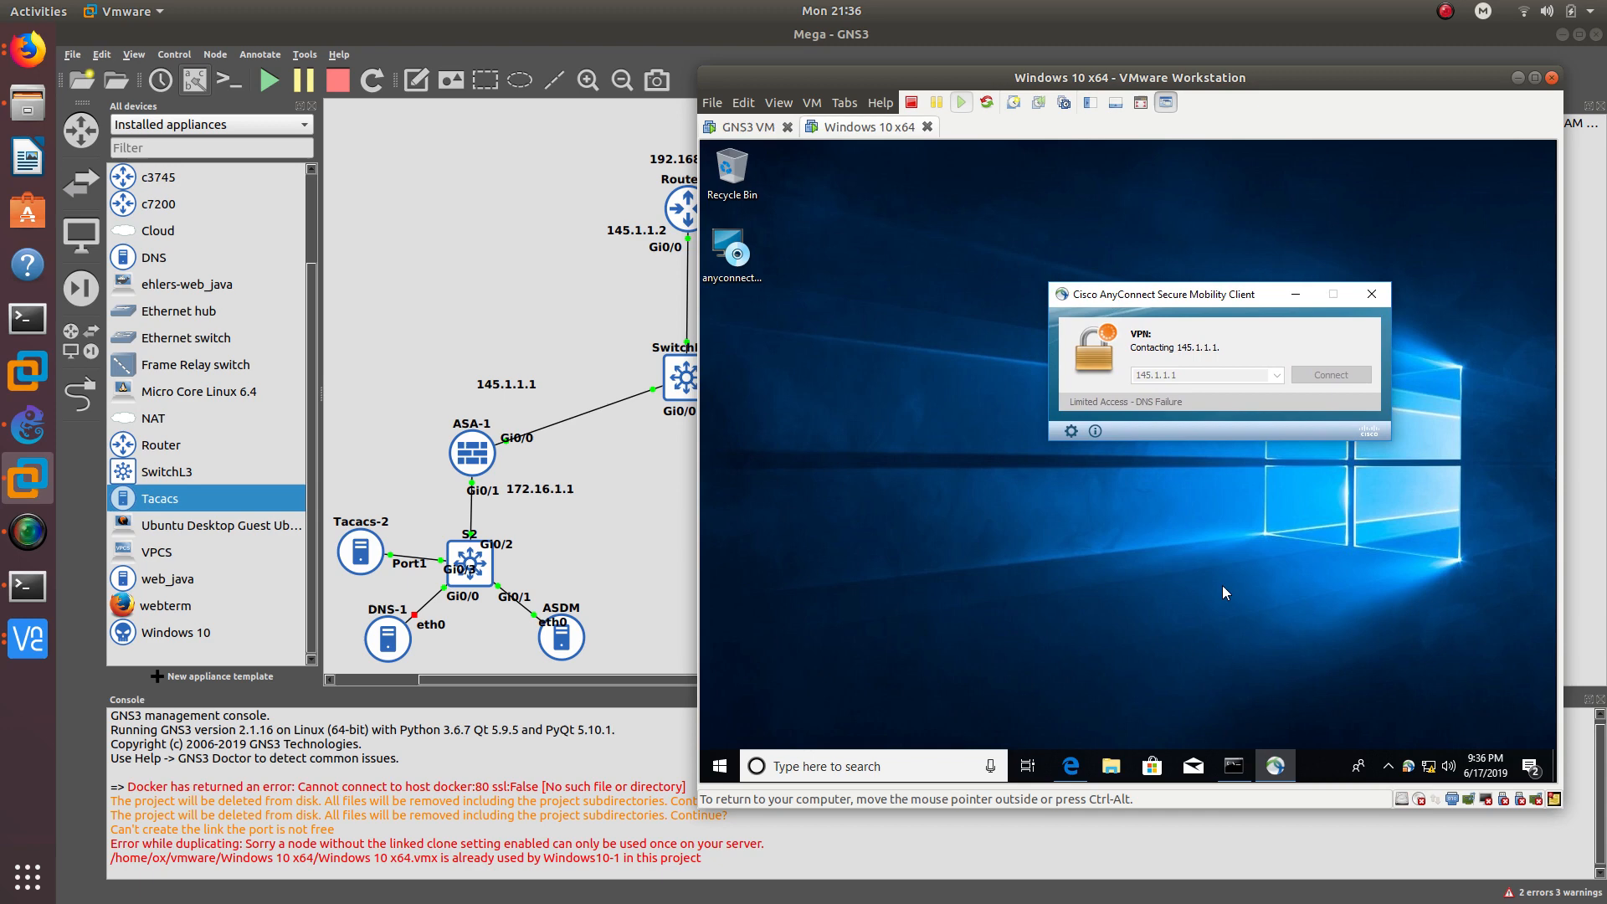
{"action": "left_click", "coordinate": [1234, 766]}
{"action": "mouse_move", "coordinate": [1034, 232]}
{"action": "left_mouse_down"}
{"action": "mouse_move", "coordinate": [1158, 468]}
{"action": "mouse_move", "coordinate": [1025, 245]}
{"action": "left_mouse_up"}
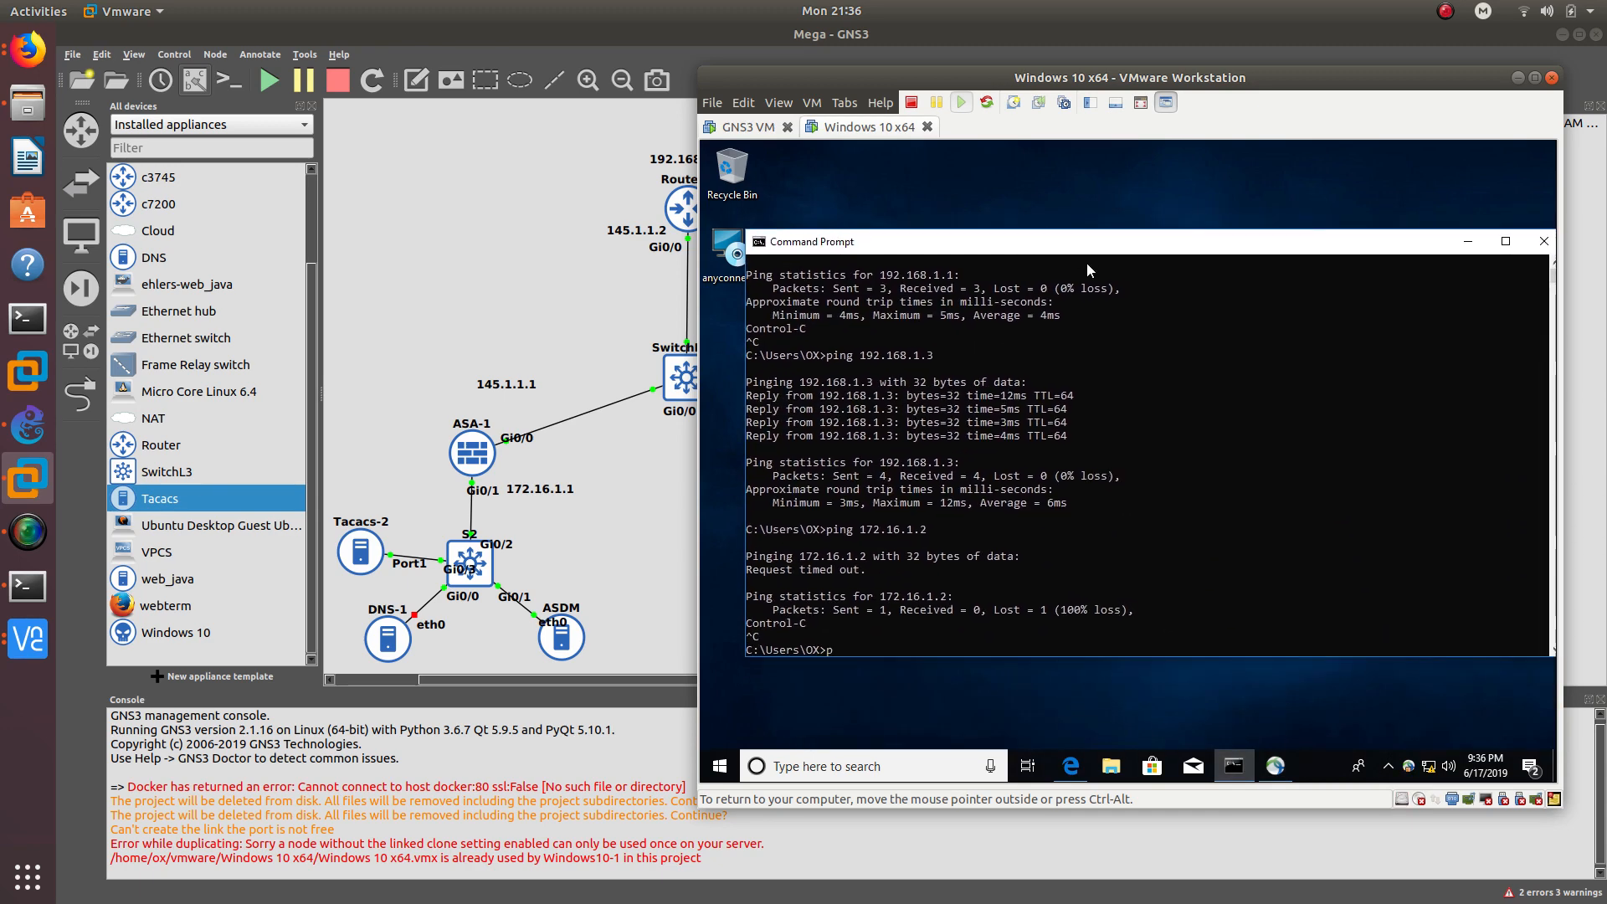
{"action": "key", "text": "Up"}
{"action": "left_click", "coordinate": [28, 51]}
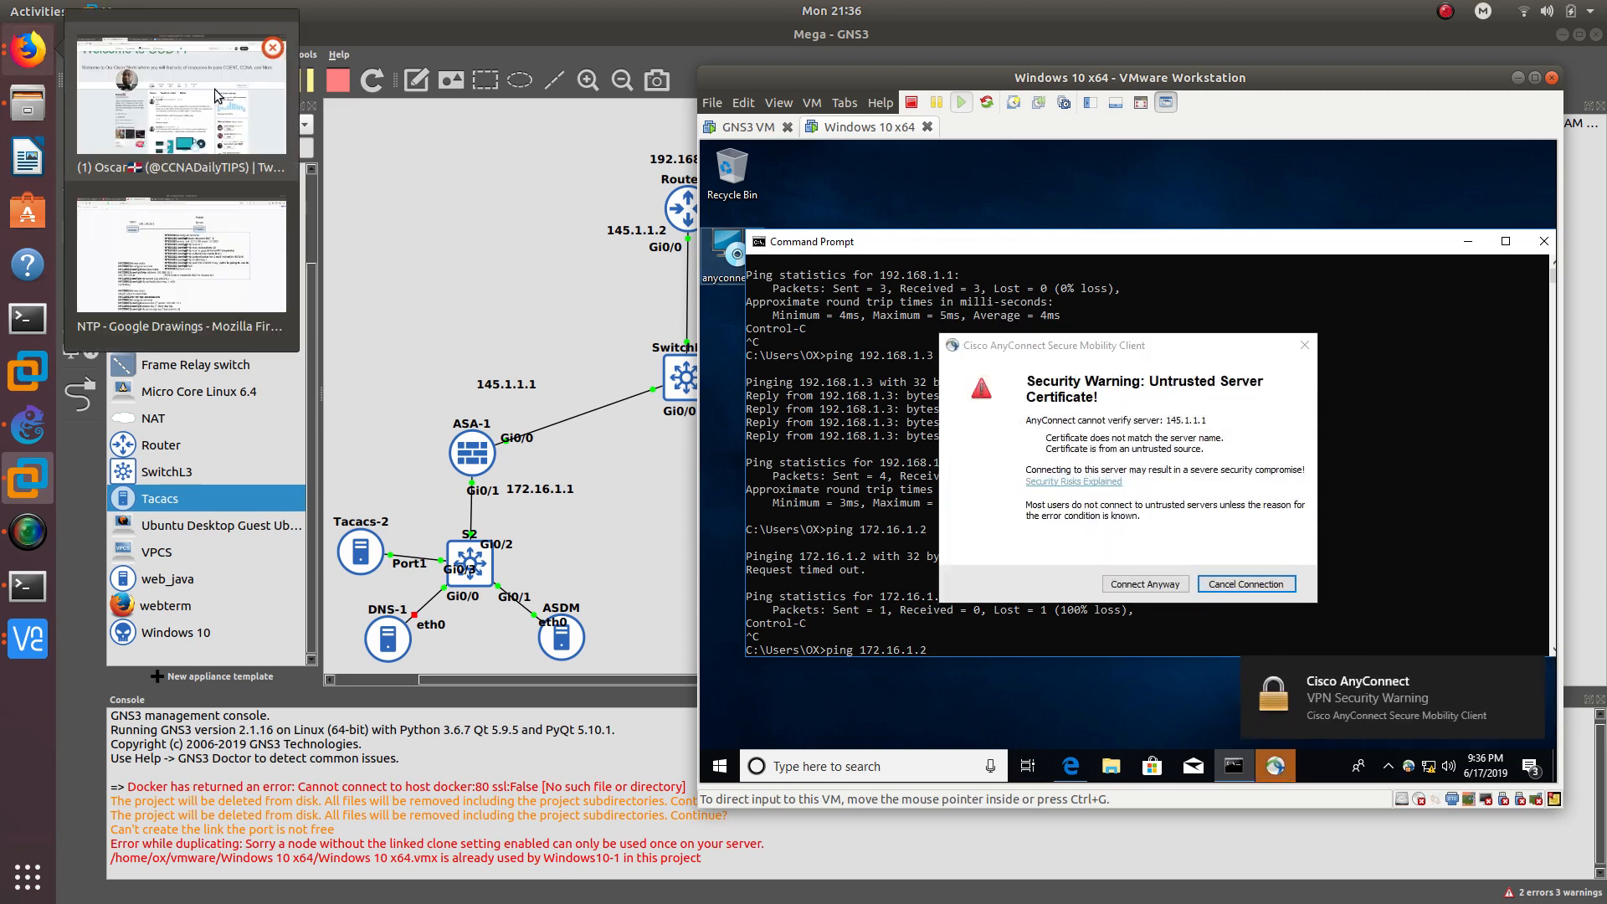
{"action": "left_click", "coordinate": [1211, 494]}
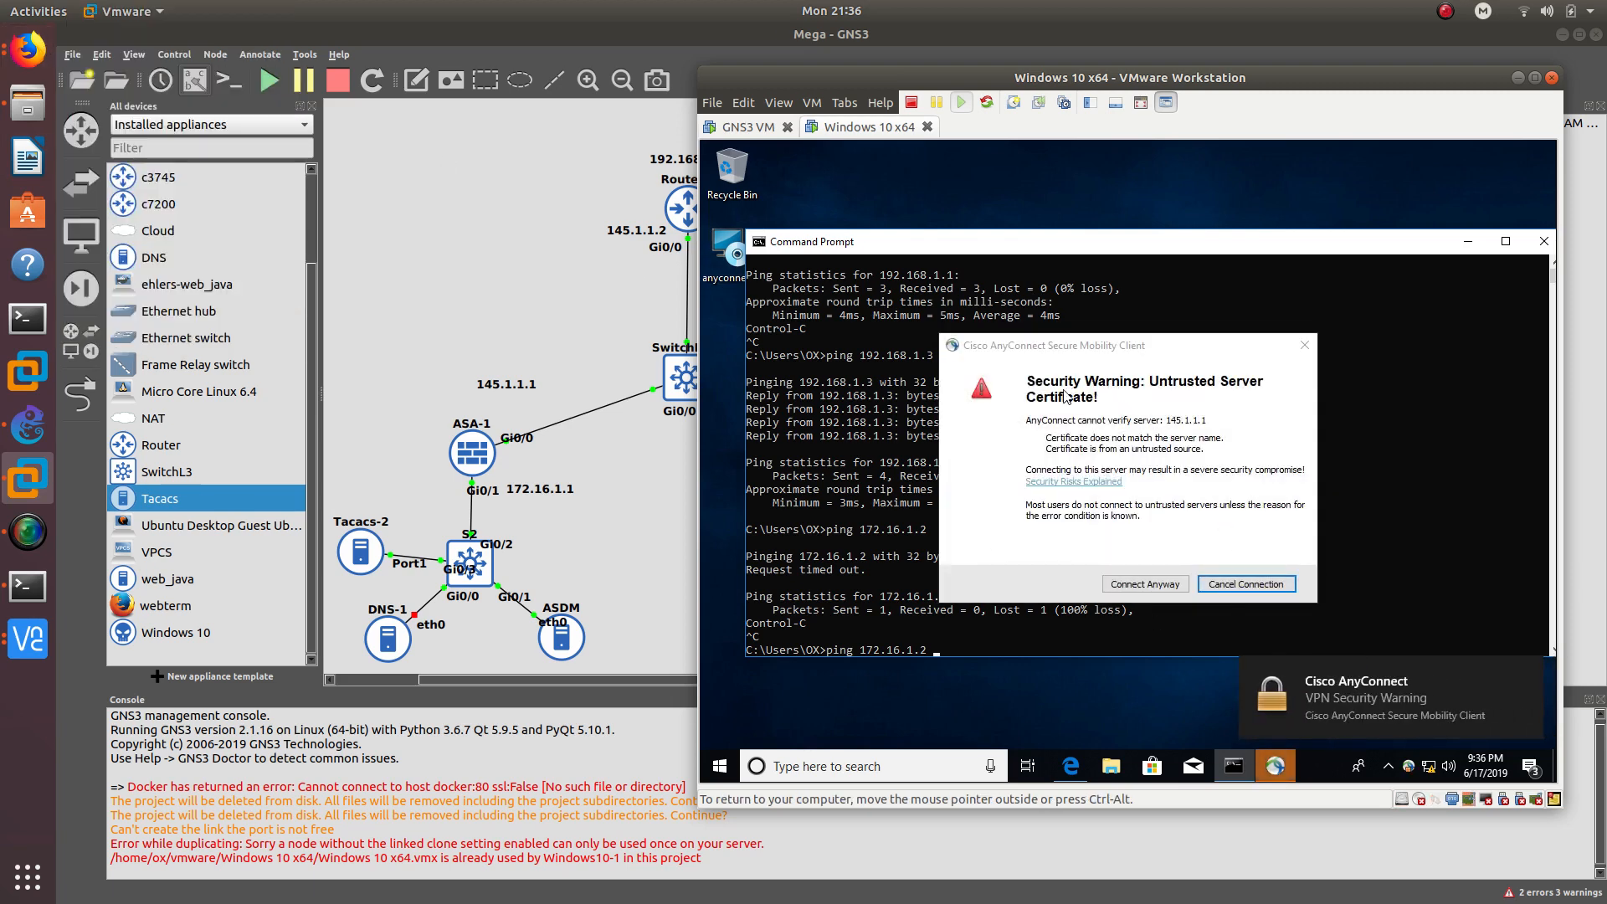
- Accept the untrusted certificate, enter the VPN password, and accept the repeated warning
{"action": "left_click", "coordinate": [1159, 584]}
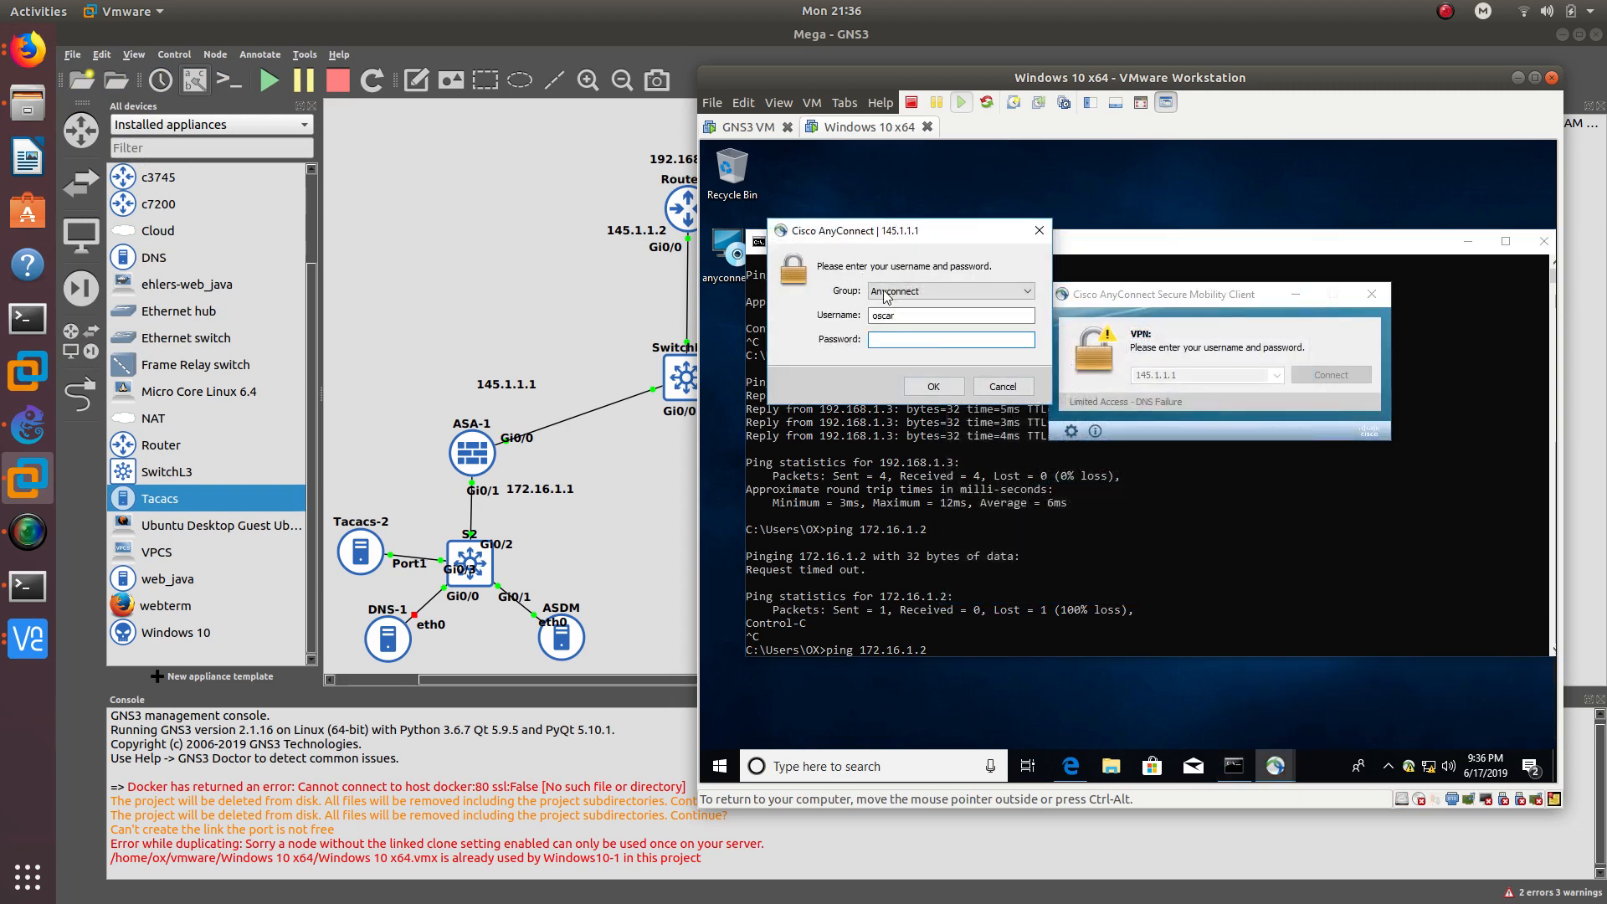
{"action": "type", "text": "********"}
{"action": "key", "text": "Return"}
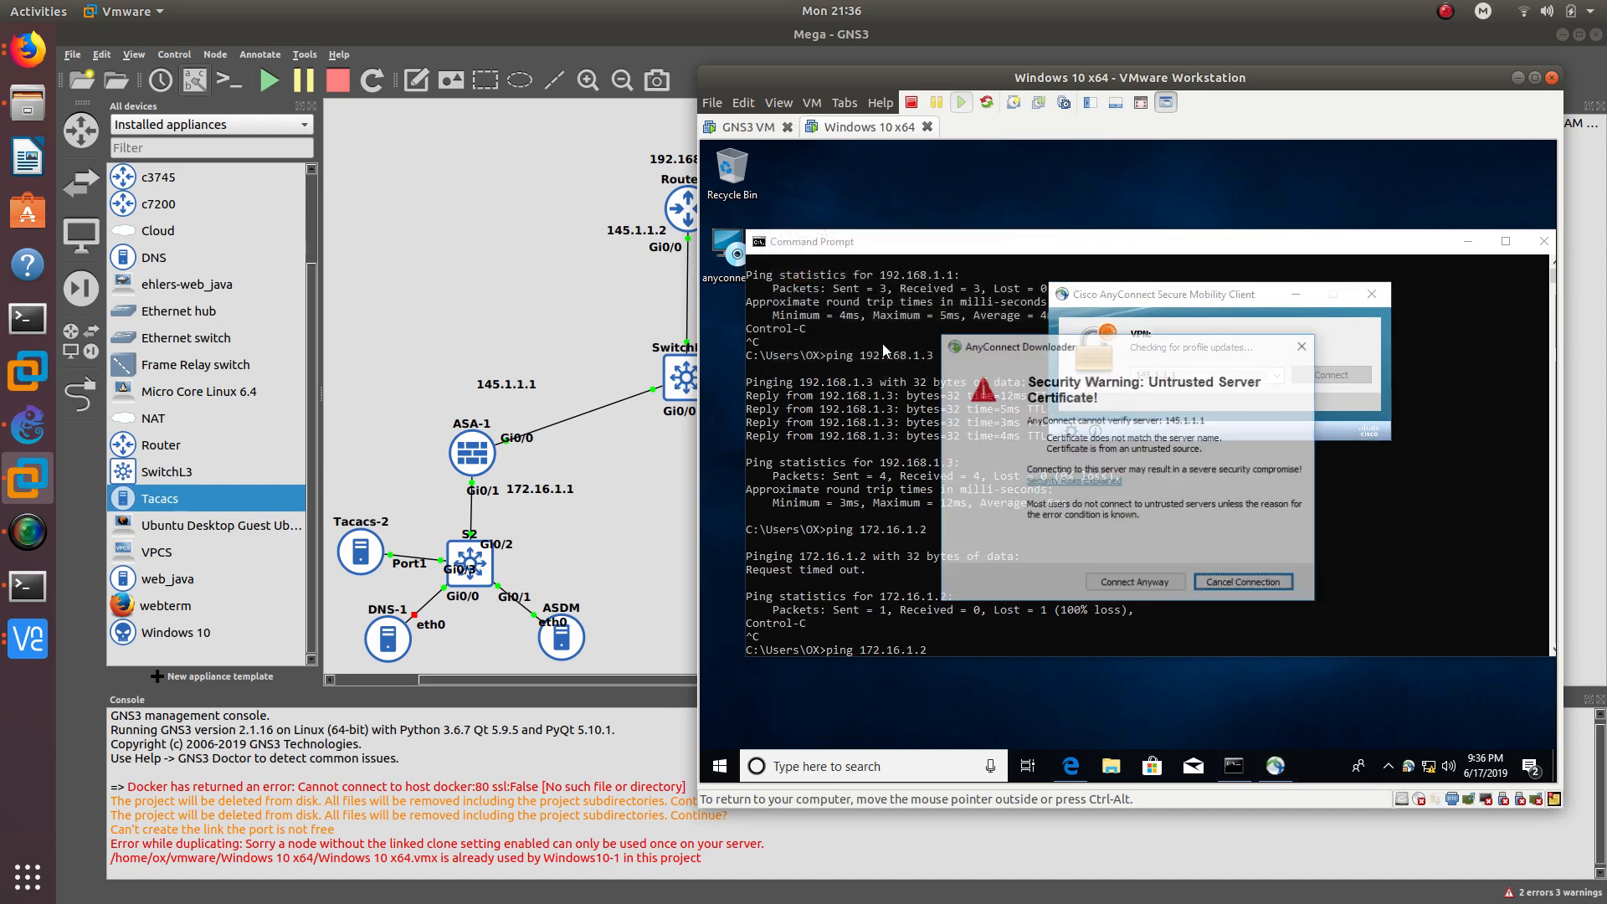
{"action": "left_click", "coordinate": [1147, 584]}
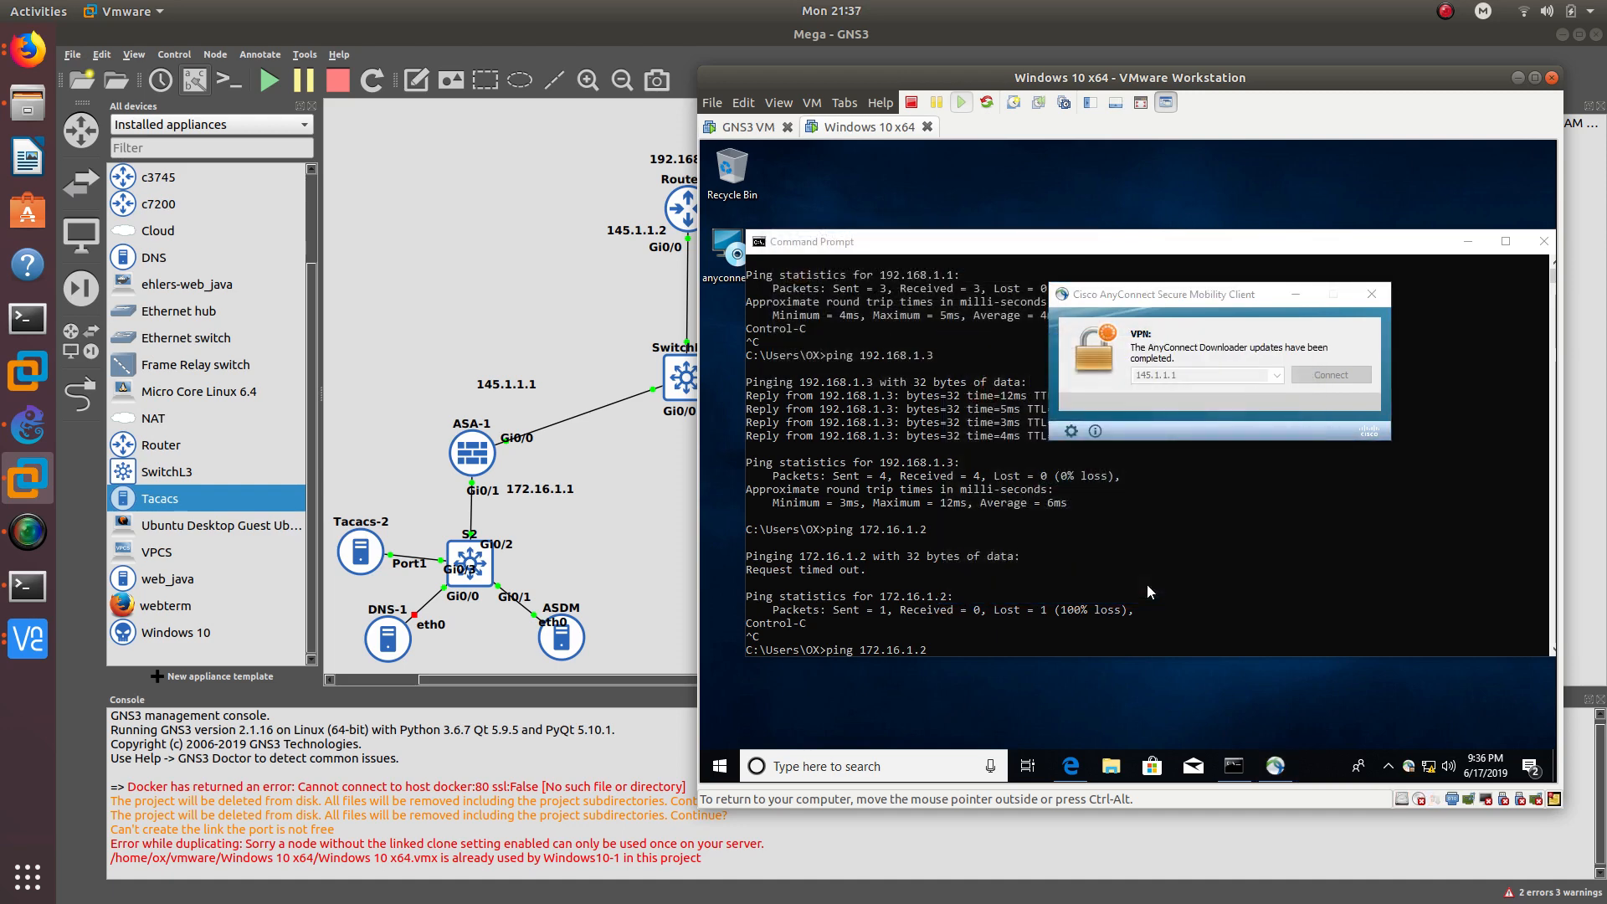
{"action": "left_click", "coordinate": [30, 68]}
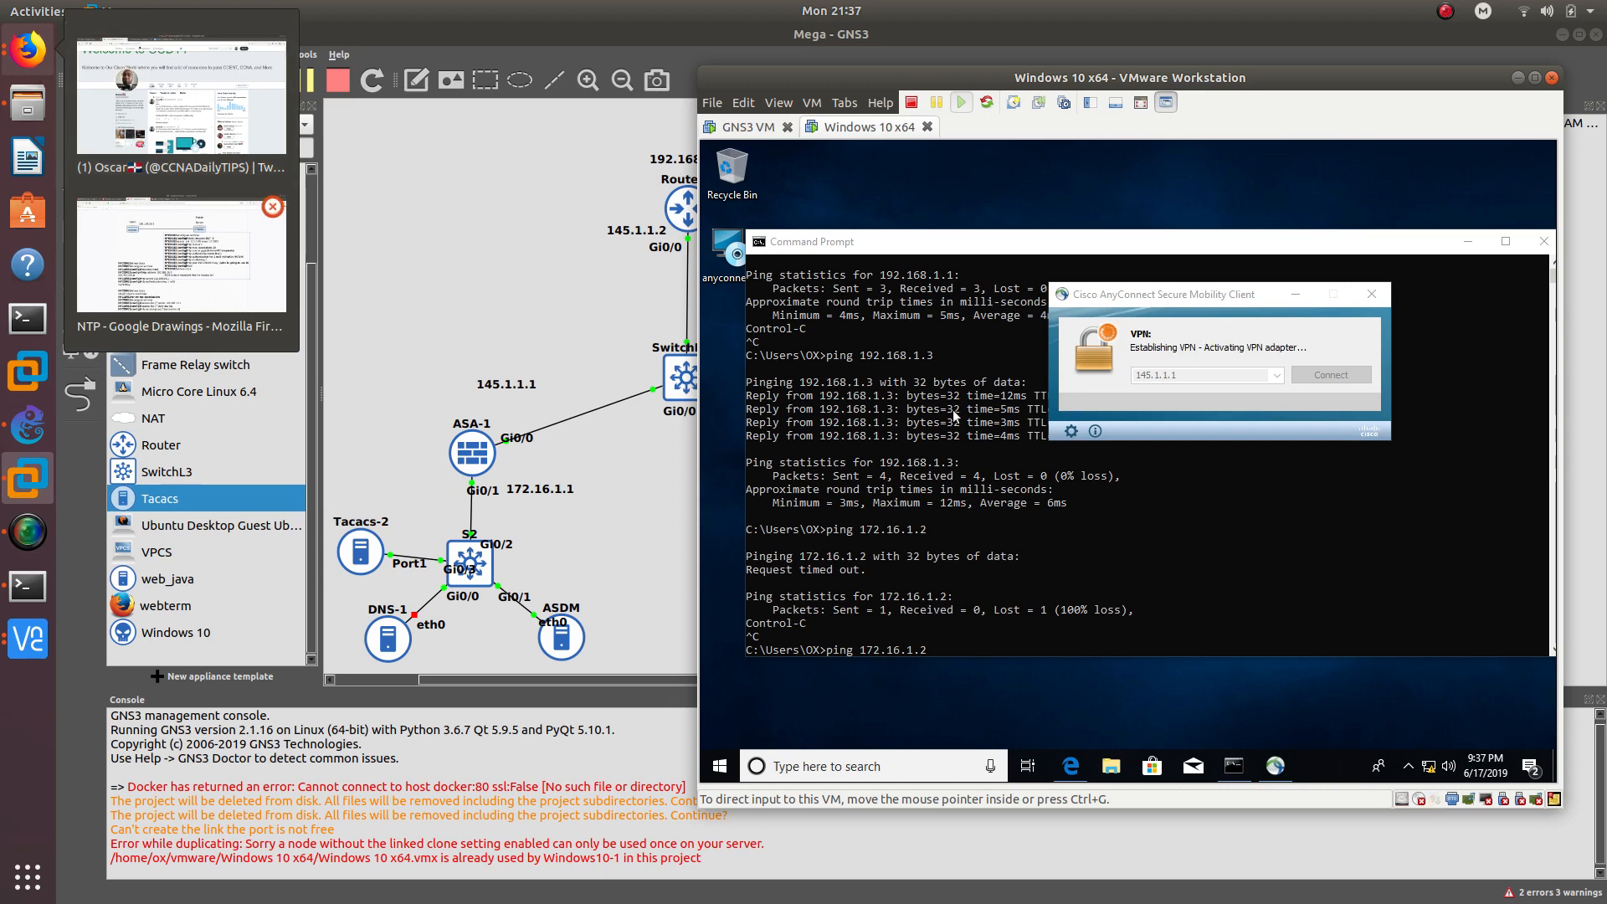
- Search Google in a new Firefox tab for 'continuous ping in windows', then minimize Firefox
{"action": "left_click", "coordinate": [181, 96]}
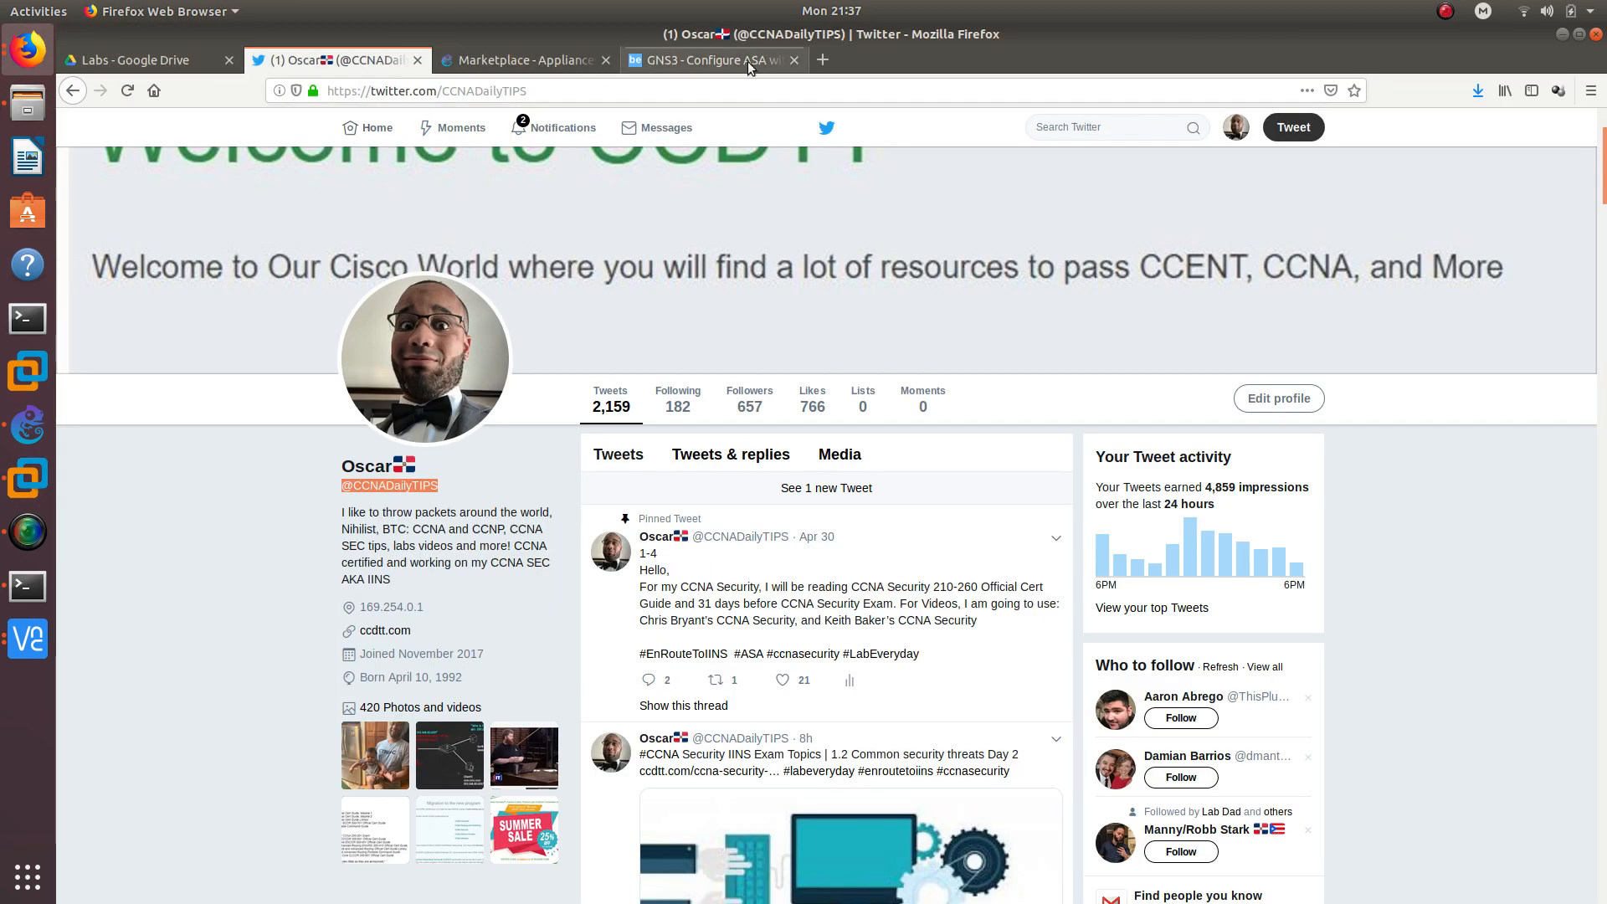
{"action": "left_click", "coordinate": [823, 60]}
{"action": "type", "text": "on"}
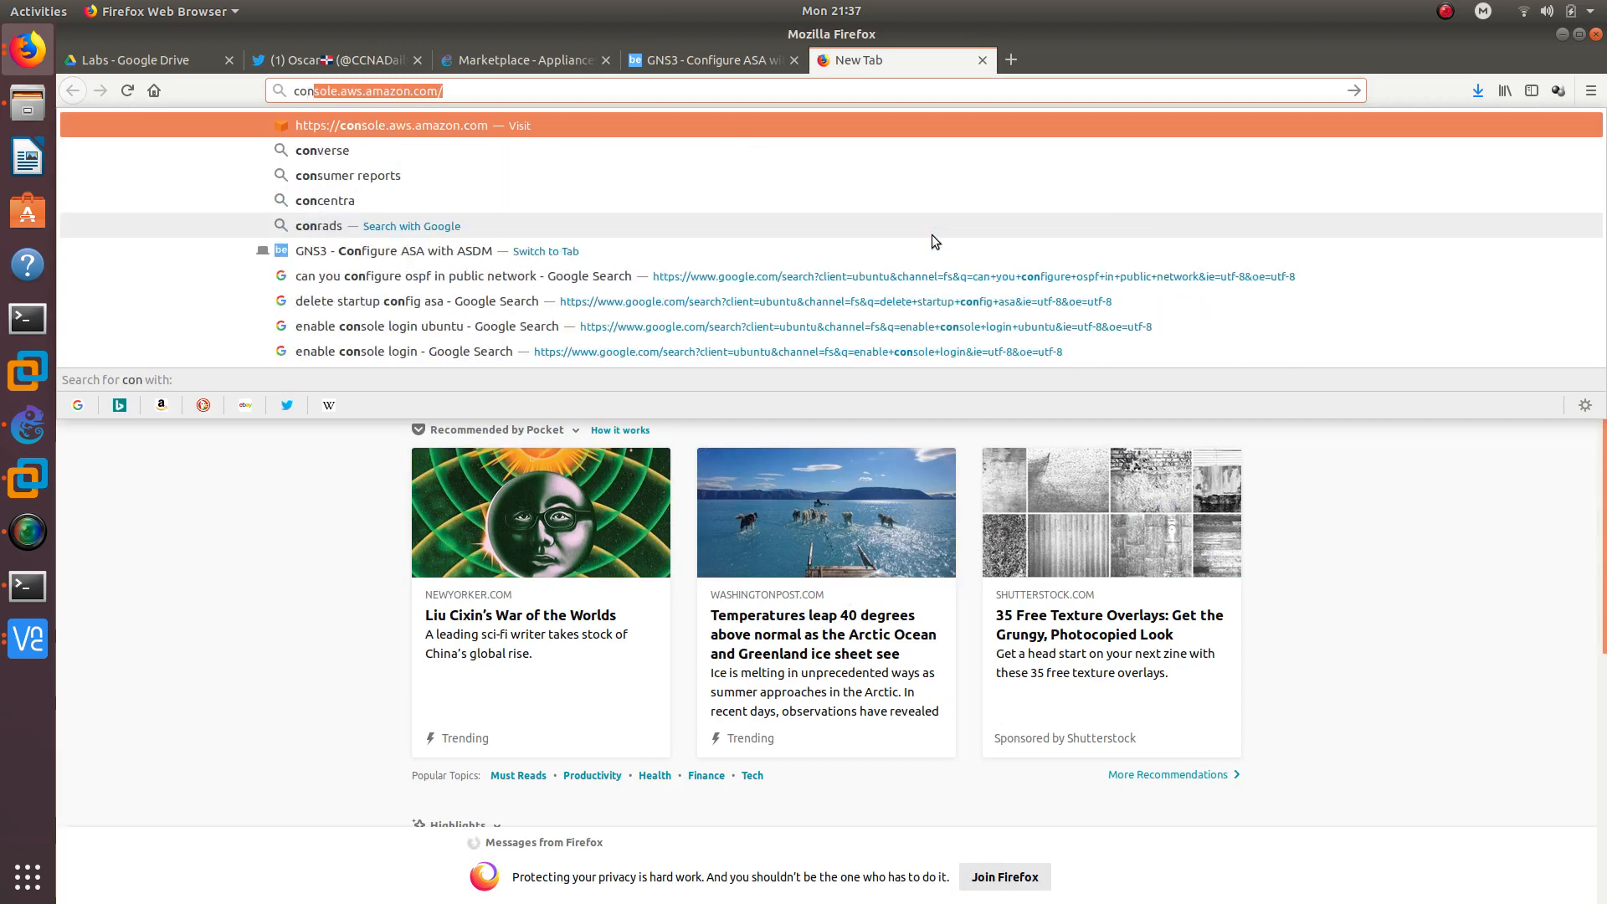
{"action": "type", "text": "tinuous "}
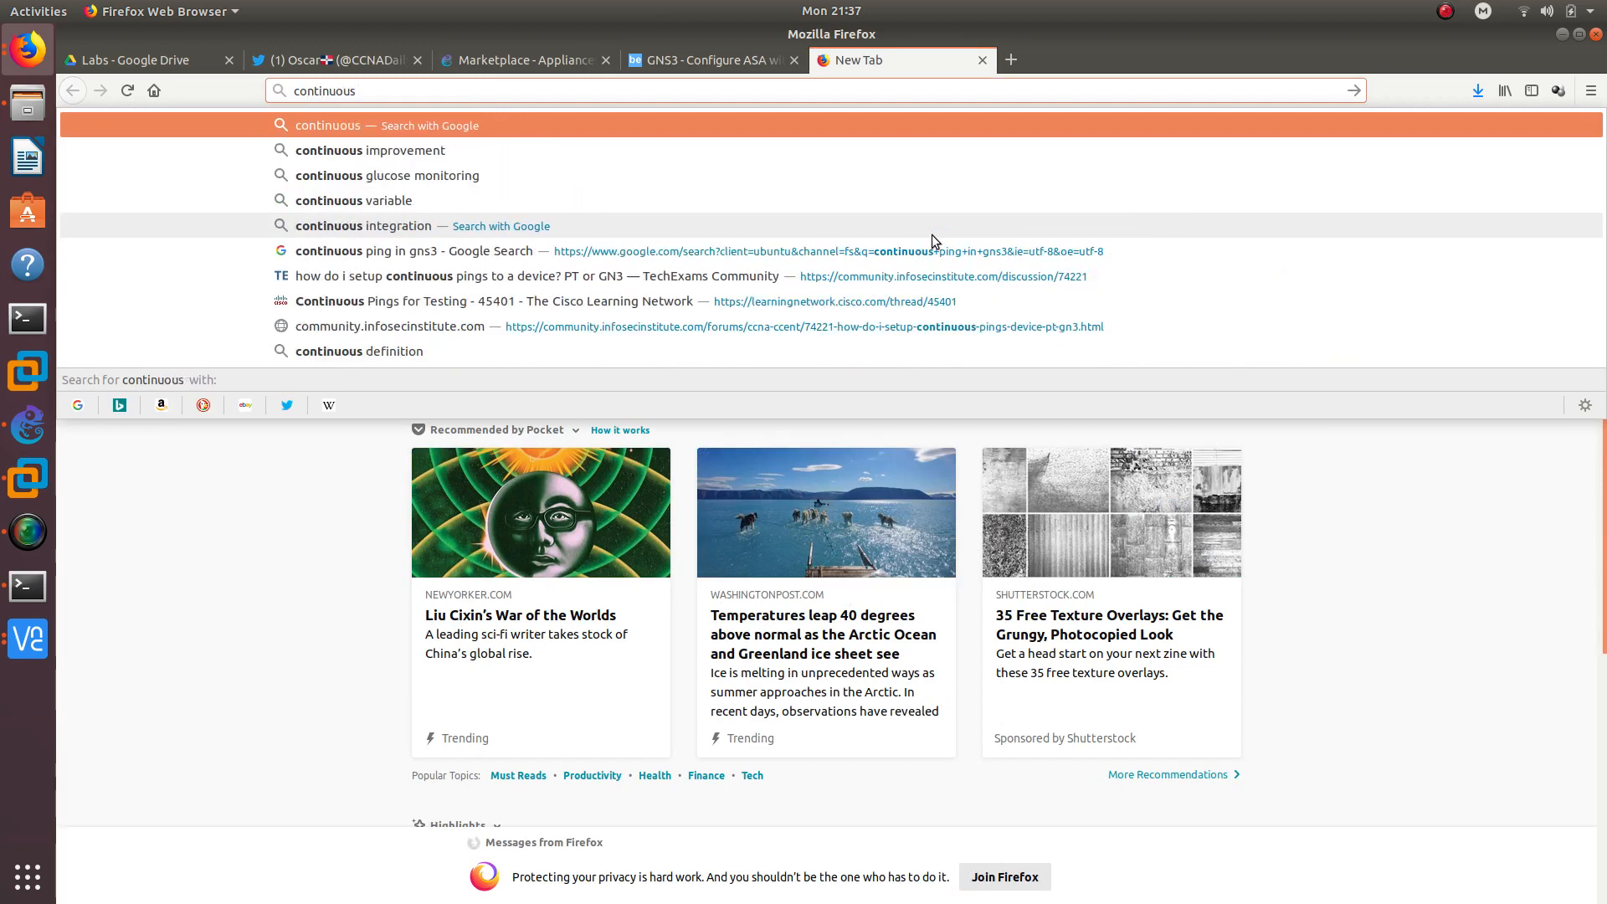
{"action": "type", "text": "ping in windows"}
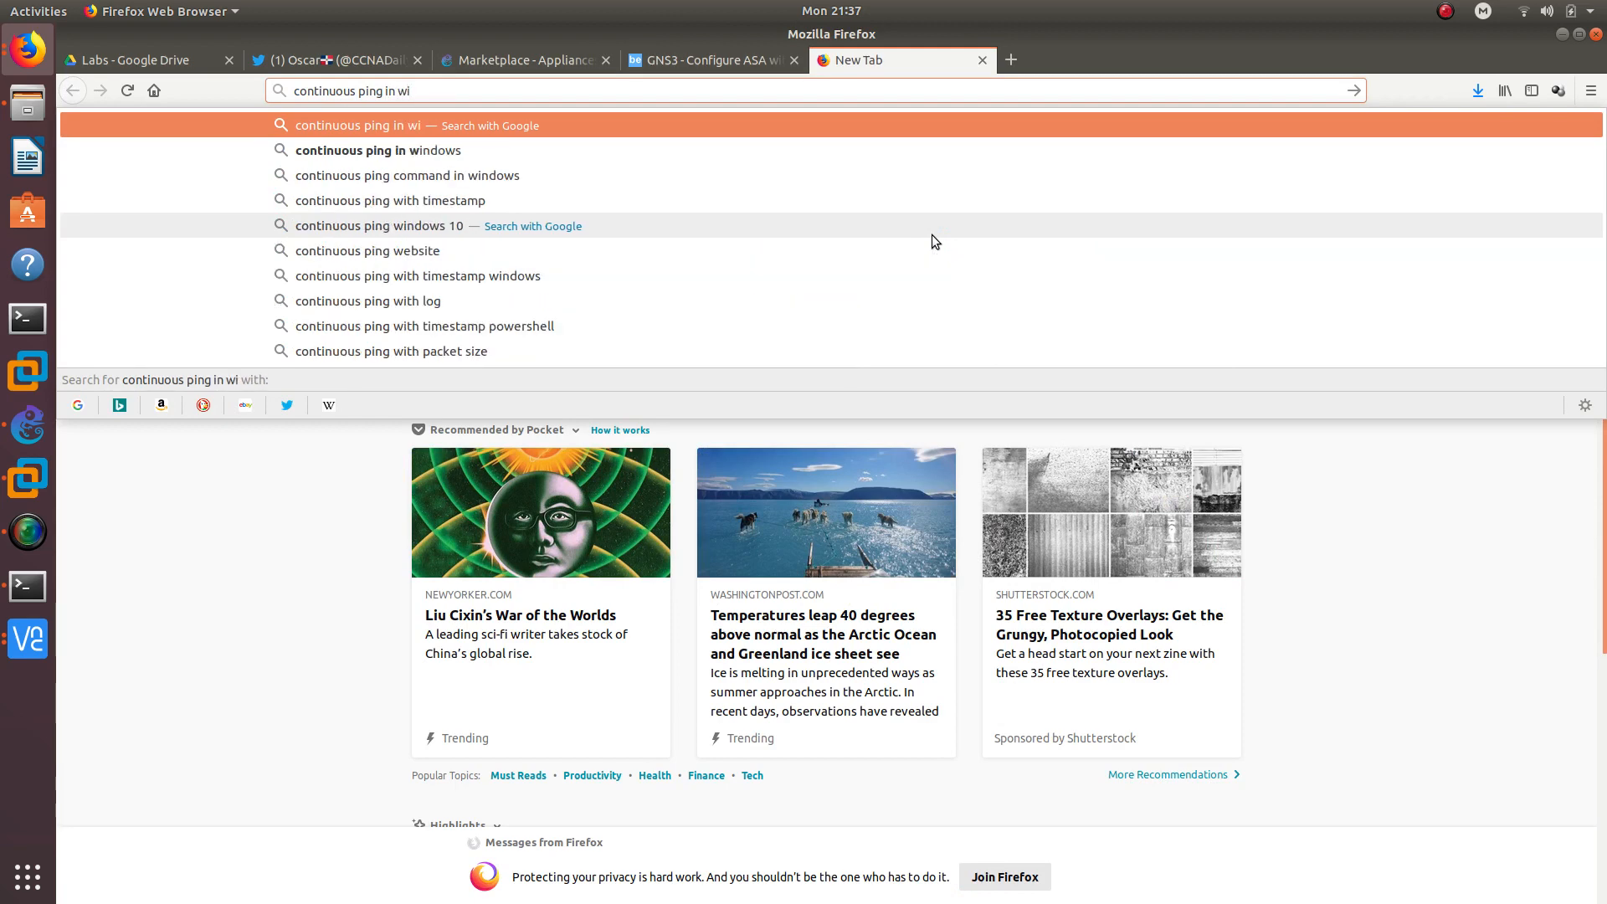
{"action": "key", "text": "Return"}
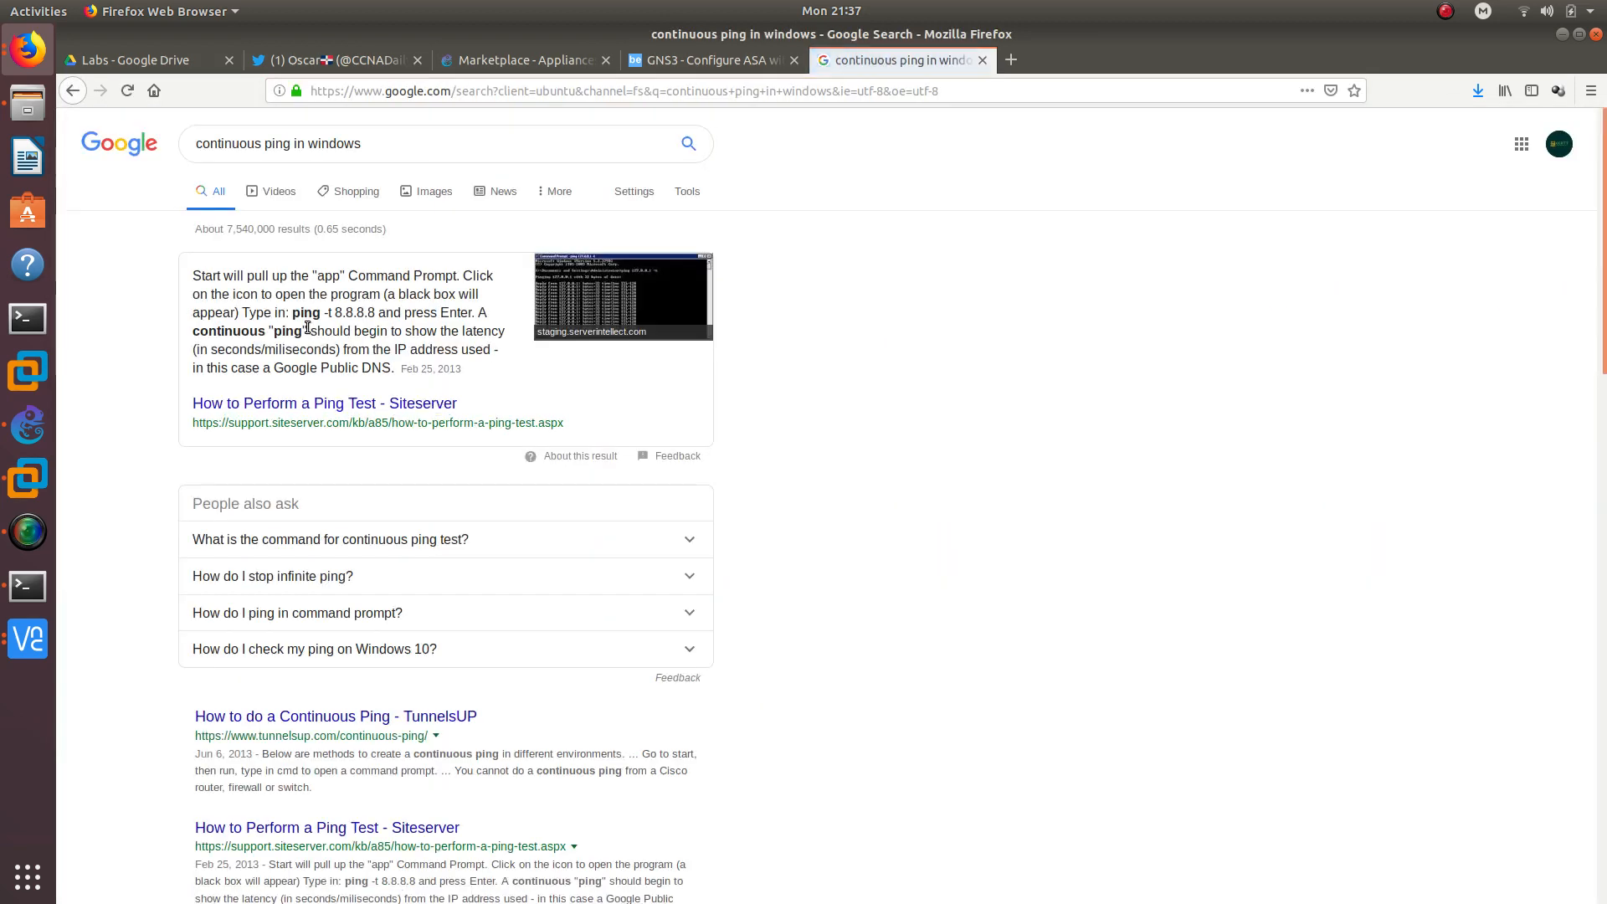
{"action": "left_click", "coordinate": [1563, 34]}
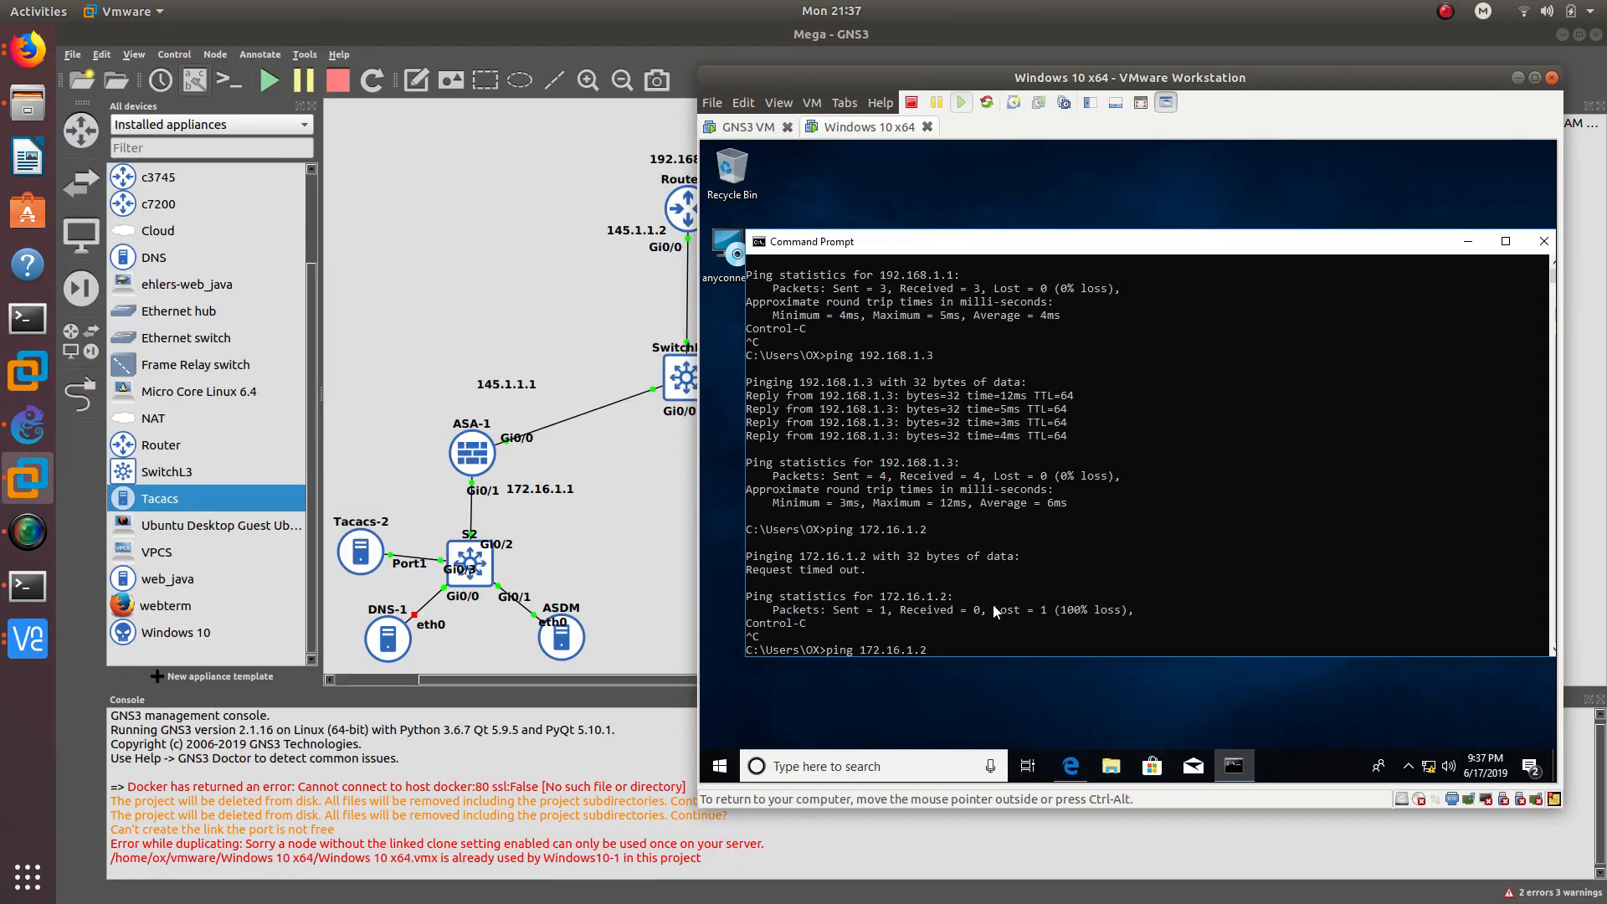
- Run a continuous ping -t 172.16.1.2
{"action": "key", "text": "Left"}
{"action": "key", "text": "Left"}
{"action": "key", "text": "Left"}
{"action": "key", "text": "Left"}
{"action": "key", "text": "Left"}
{"action": "key", "text": "Left"}
{"action": "key", "text": "Left"}
{"action": "key", "text": "Left"}
{"action": "key", "text": "Left"}
{"action": "key", "text": "Left"}
{"action": "type", "text": "-t"}
{"action": "key", "text": "Return"}
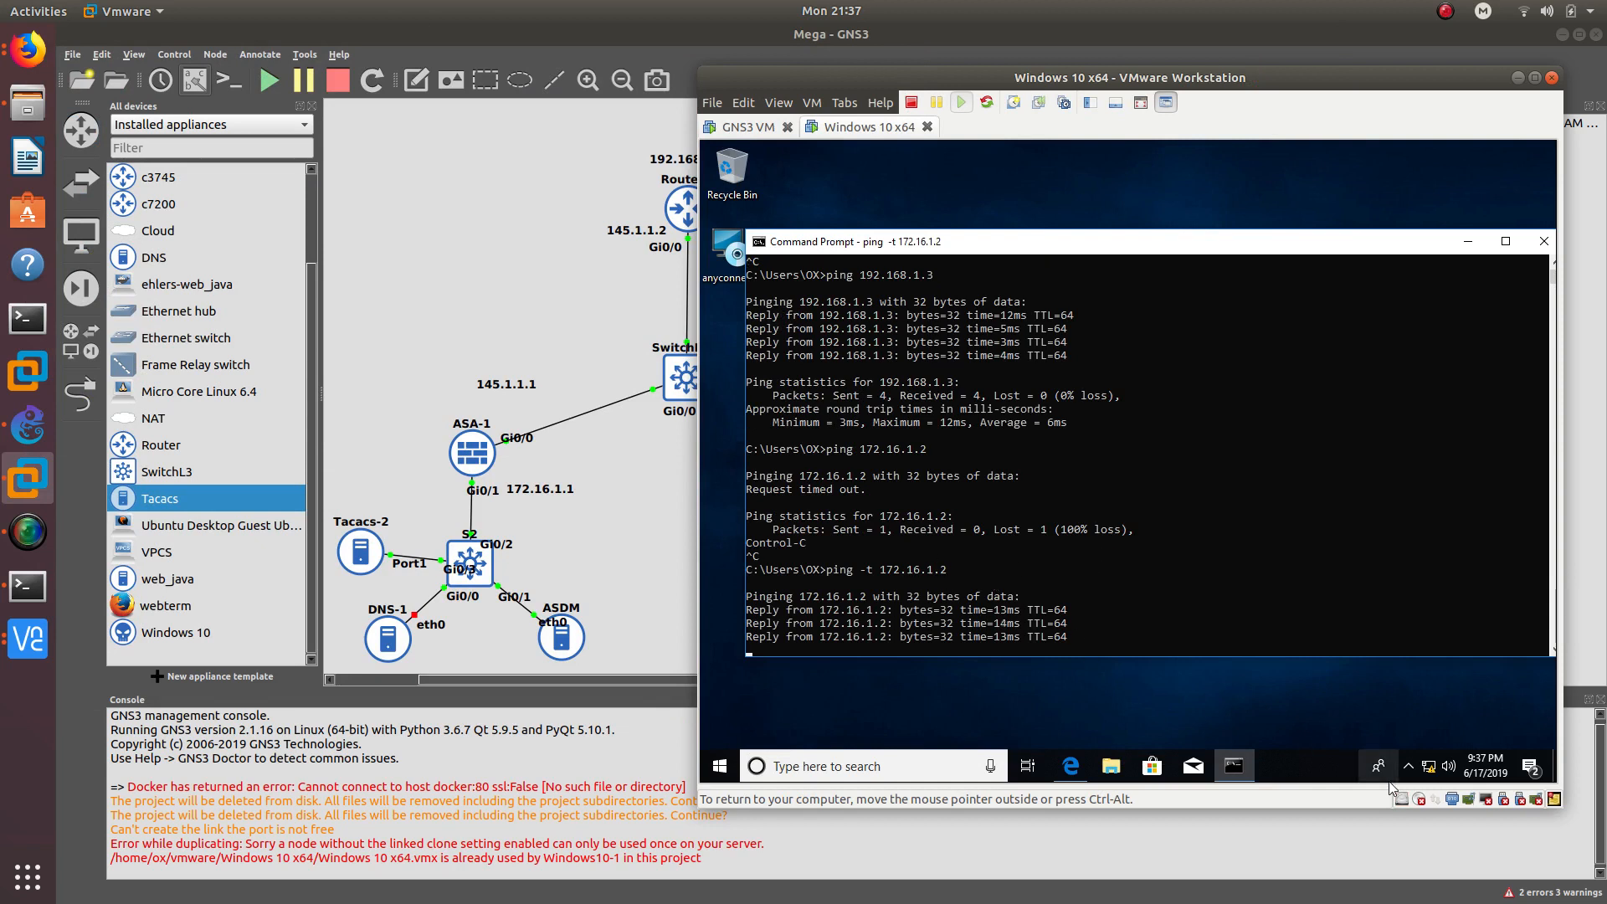
{"action": "left_click_drag", "start_coordinate": [972, 235], "coordinate": [963, 179]}
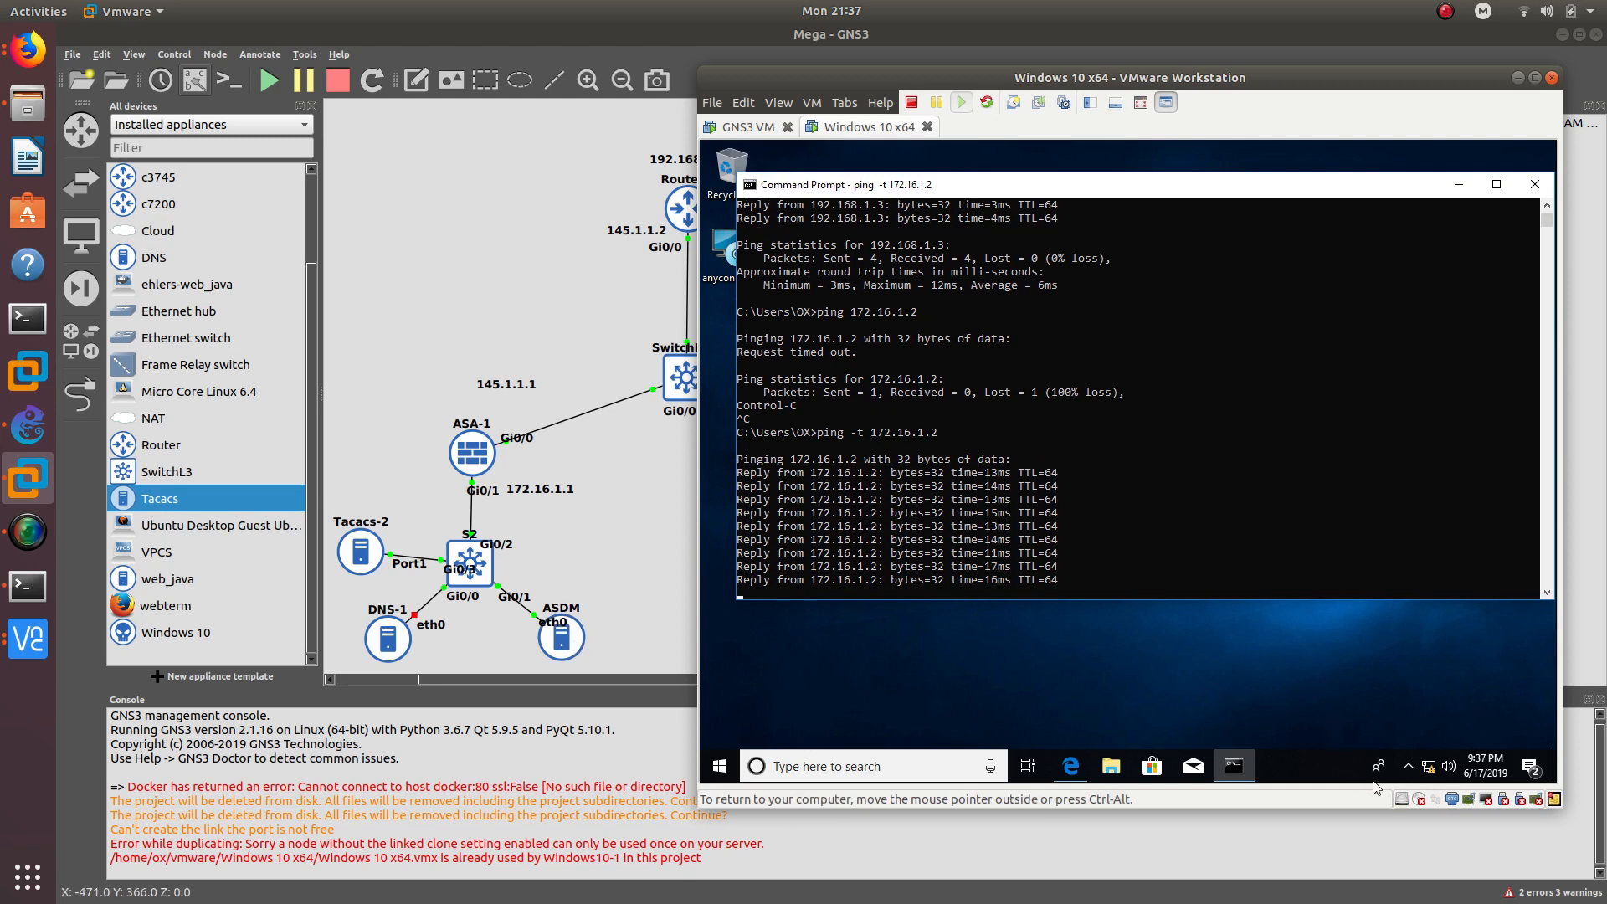
- Disconnect AnyConnect from the tray icon and reconnect it to 145.1.1.1
{"action": "left_click", "coordinate": [1408, 766]}
{"action": "left_click", "coordinate": [1409, 734]}
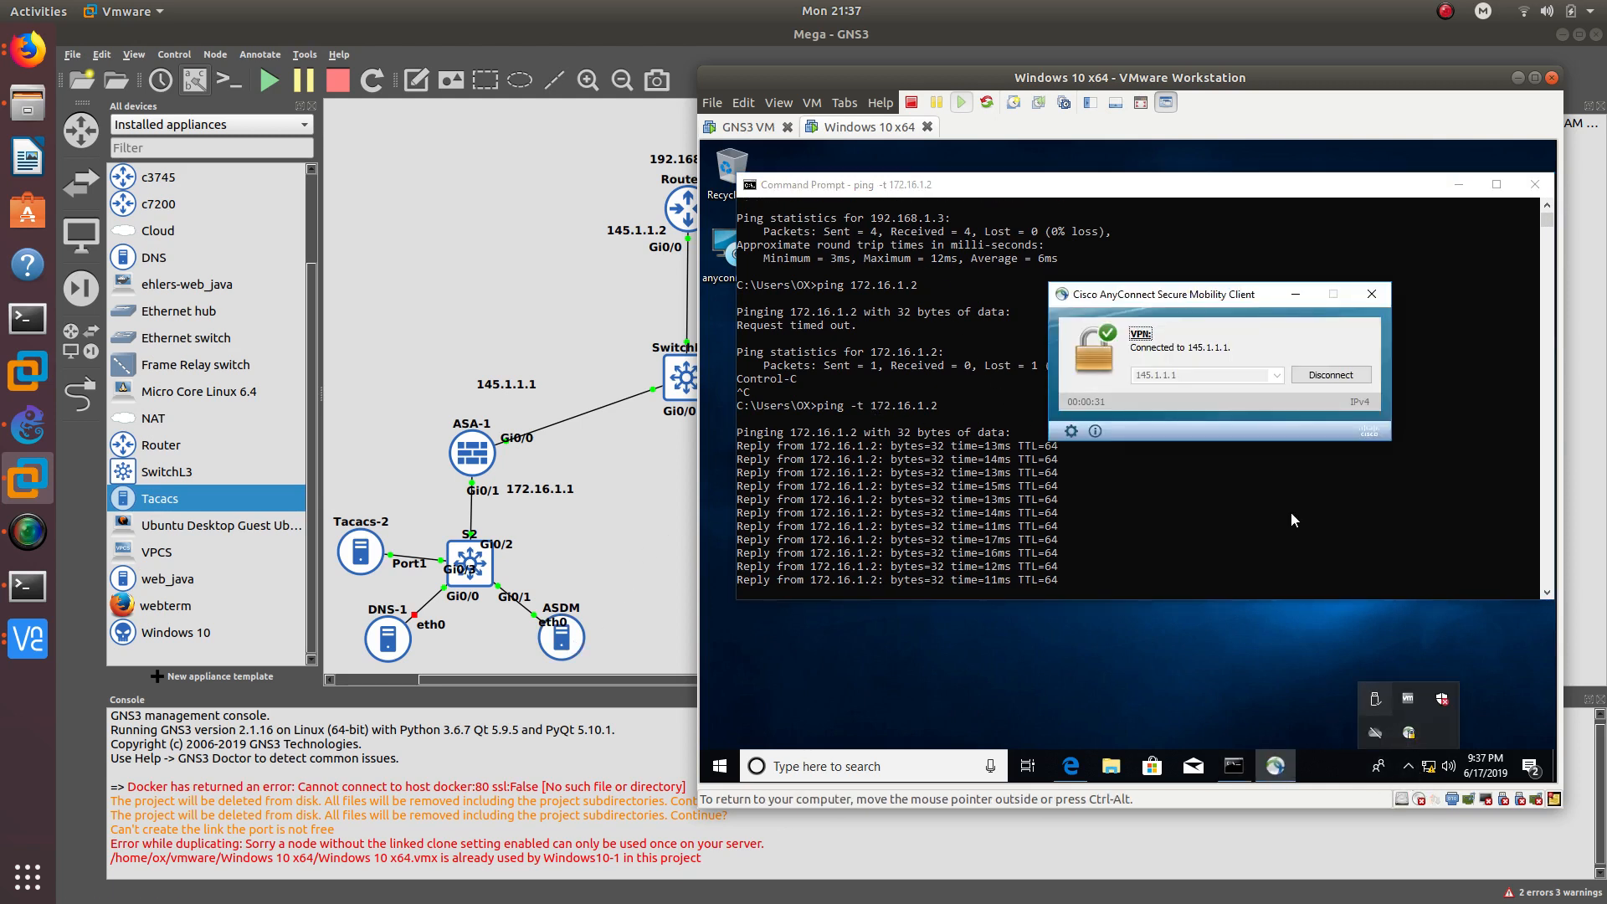
{"action": "left_click_drag", "start_coordinate": [1195, 293], "coordinate": [1298, 305]}
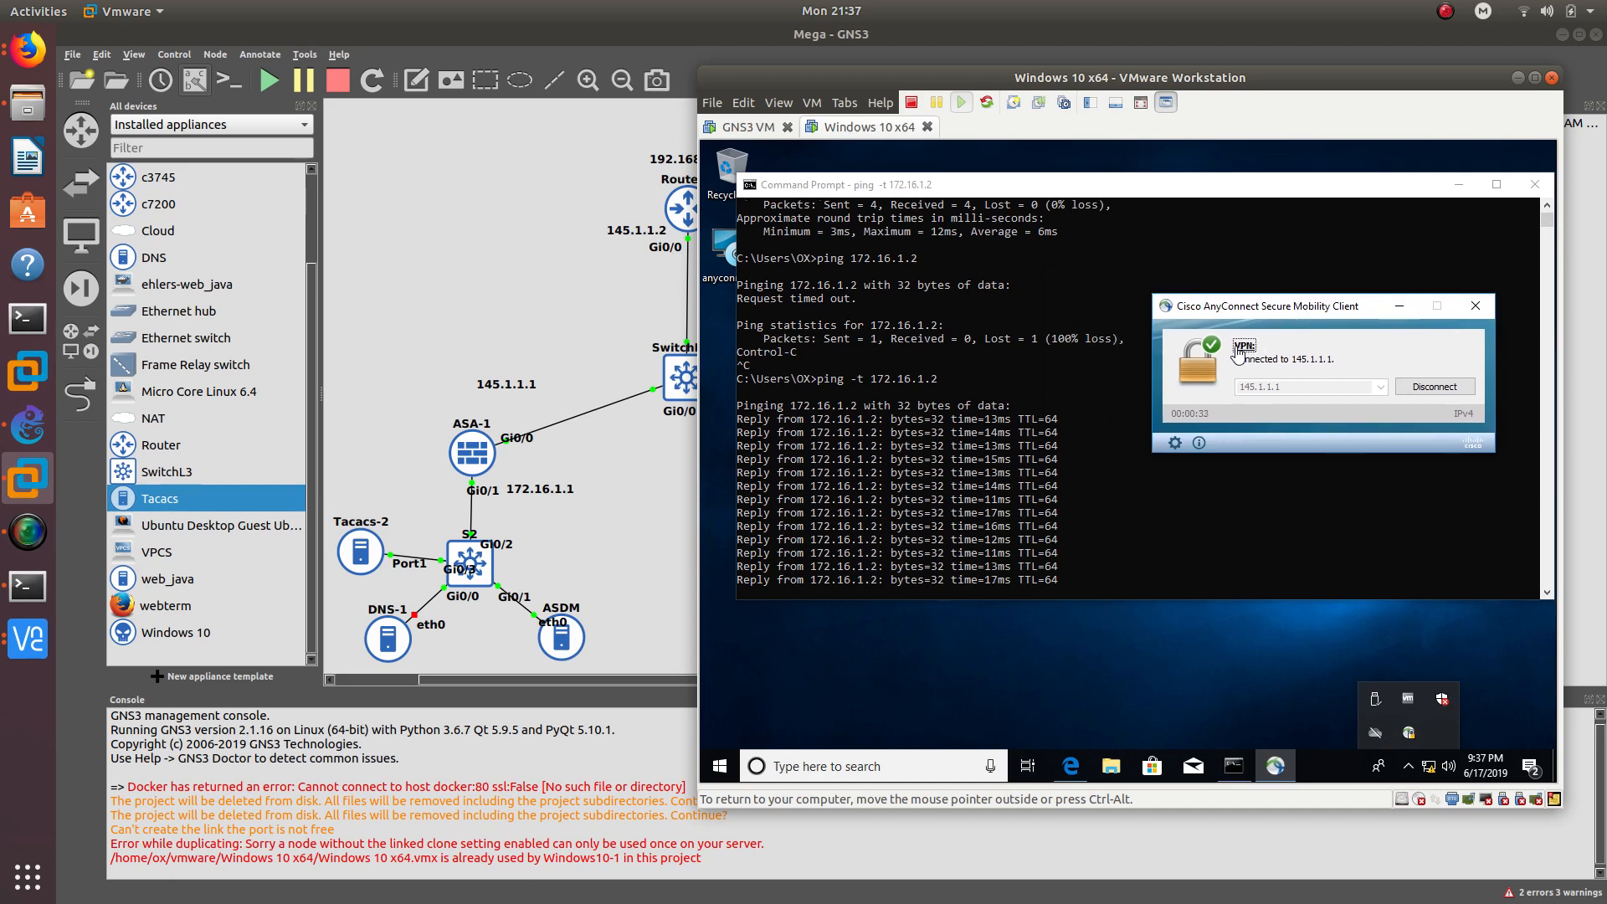
{"action": "left_click", "coordinate": [1435, 389]}
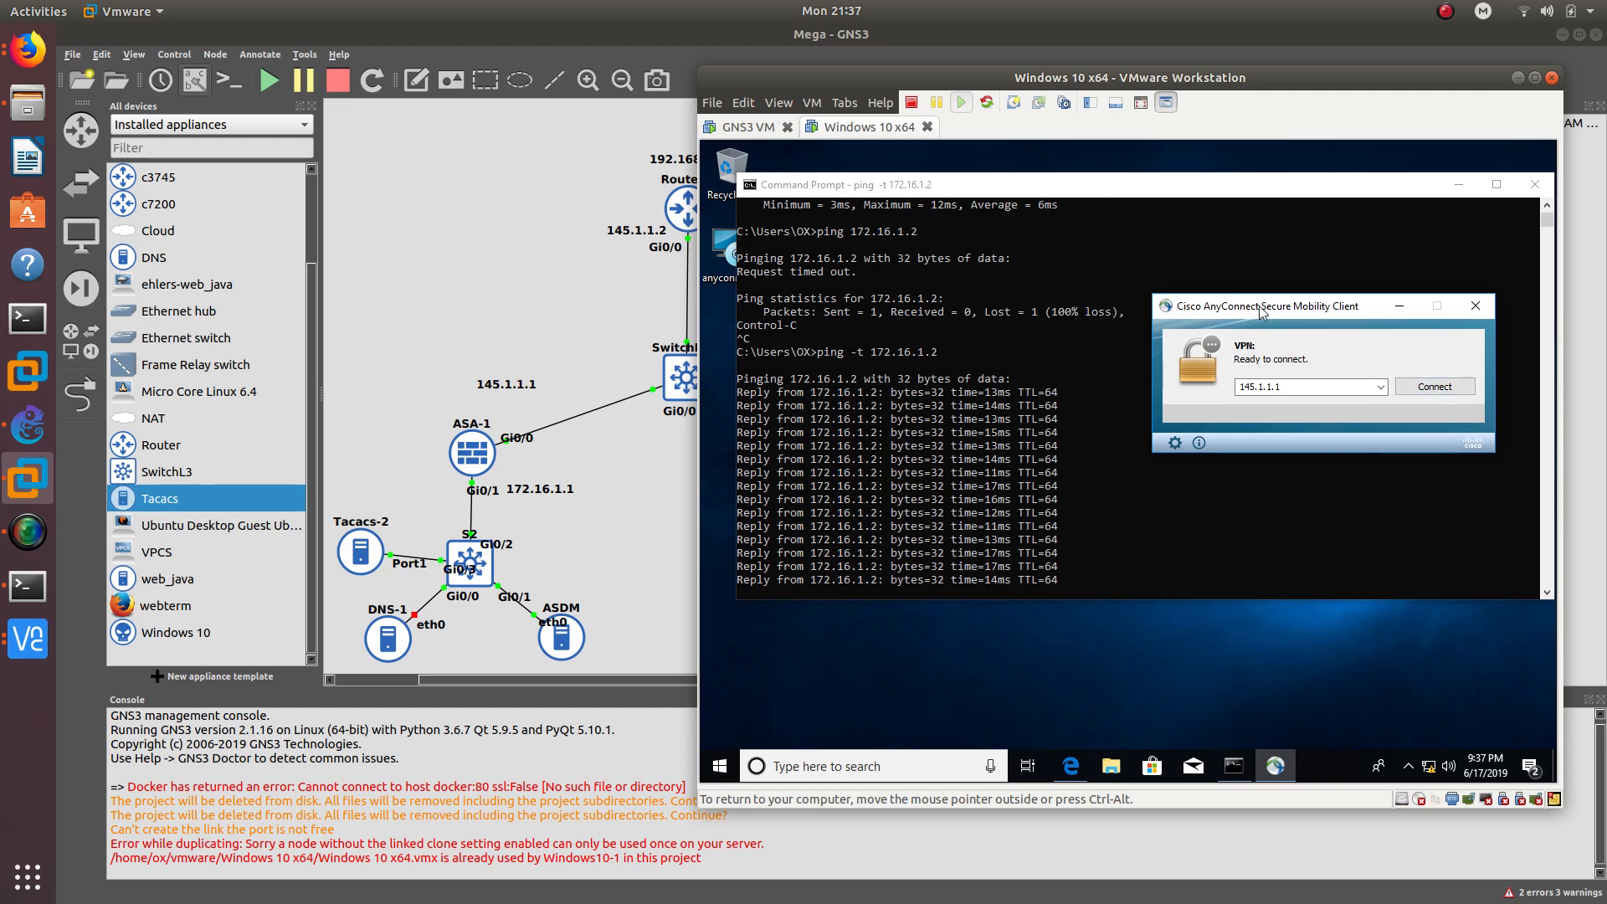
{"action": "left_click_drag", "start_coordinate": [1259, 308], "coordinate": [1257, 429]}
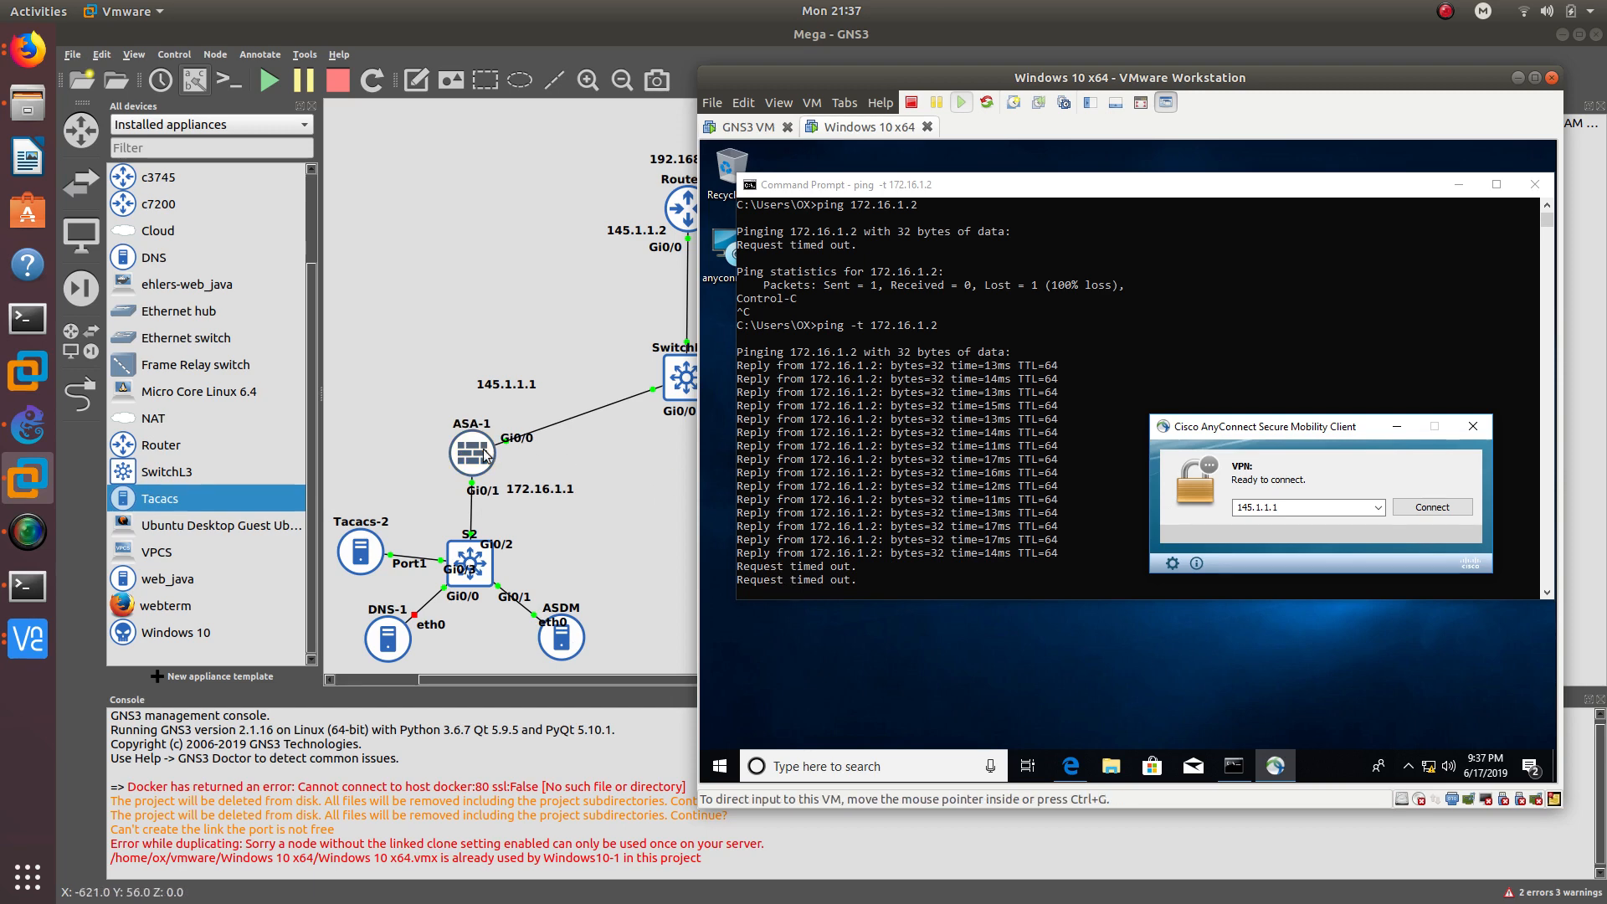
{"action": "left_click", "coordinate": [1421, 508]}
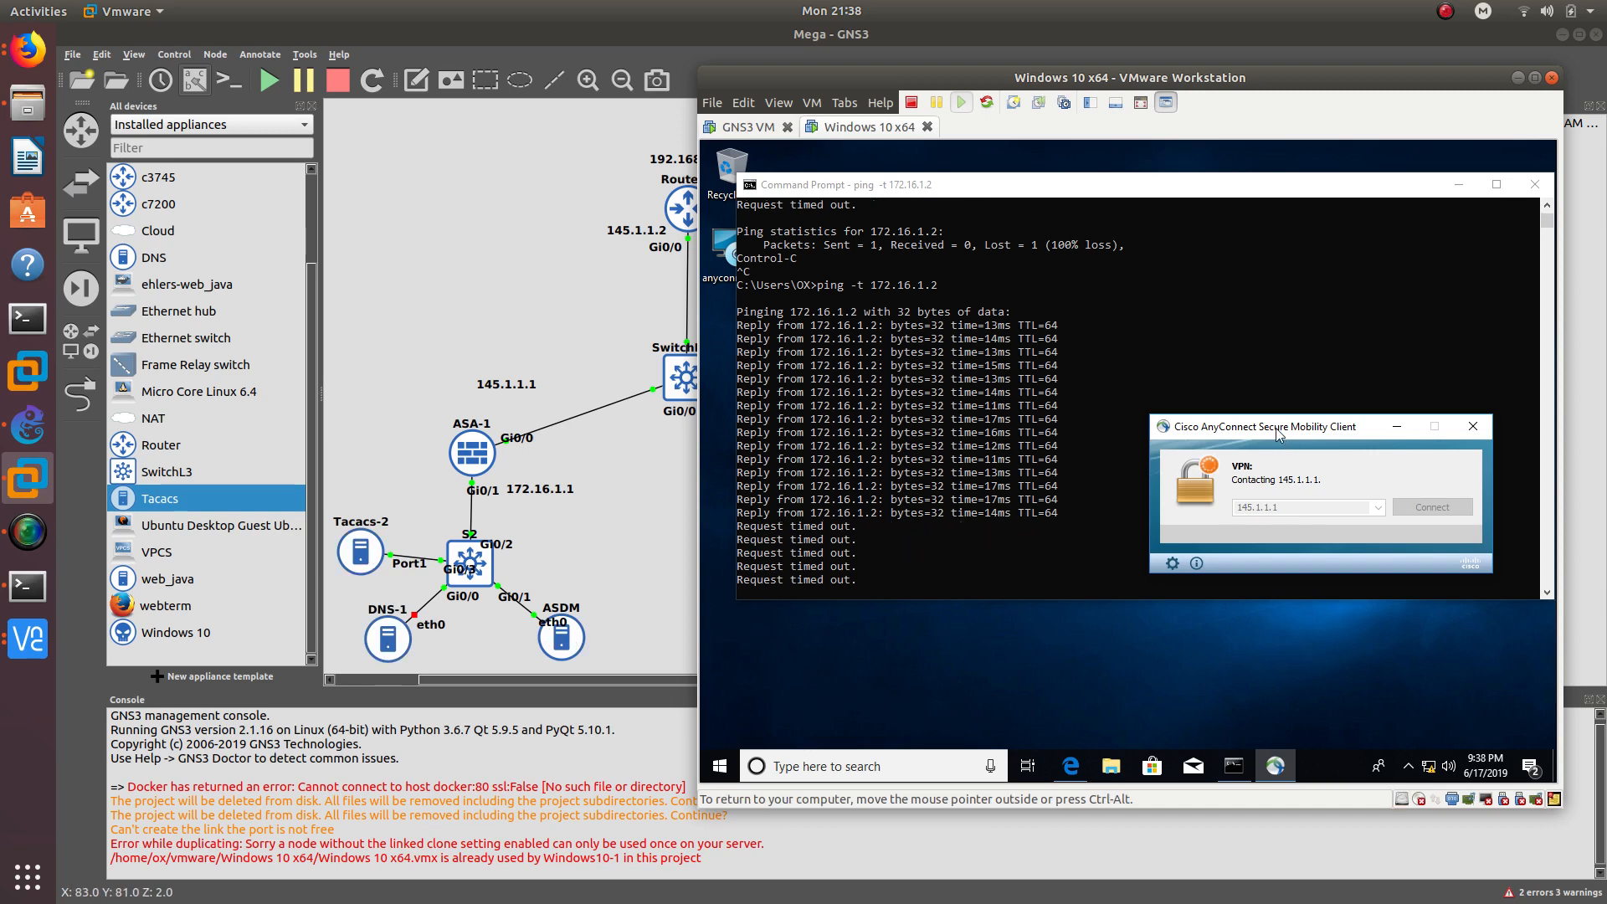
{"action": "right_click", "coordinate": [387, 643]}
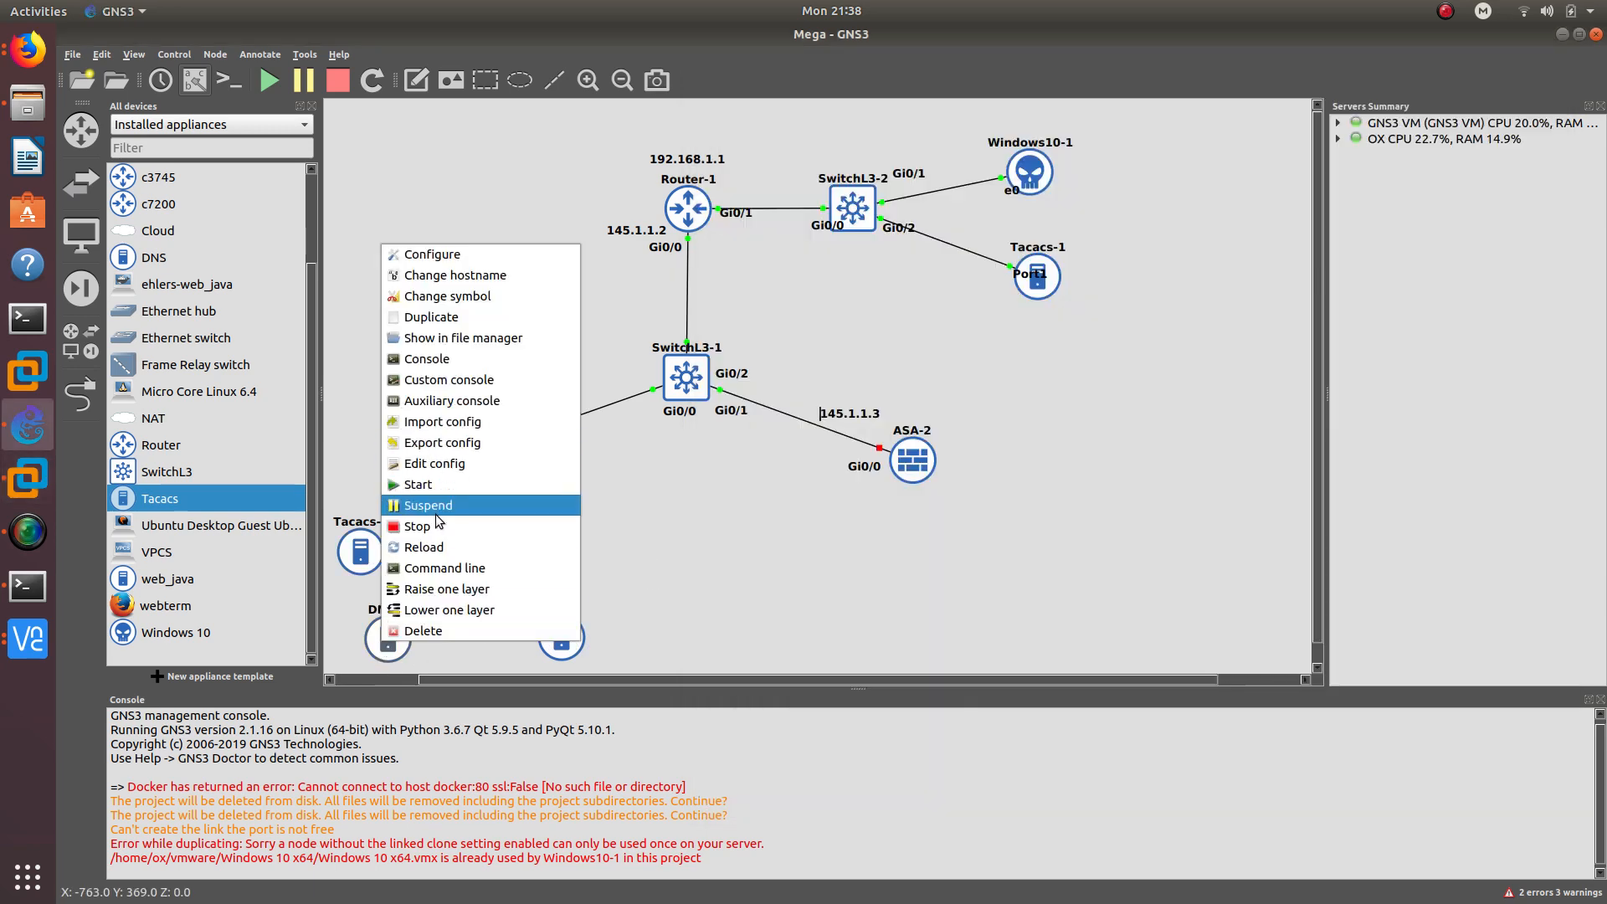
{"action": "left_click", "coordinate": [440, 486]}
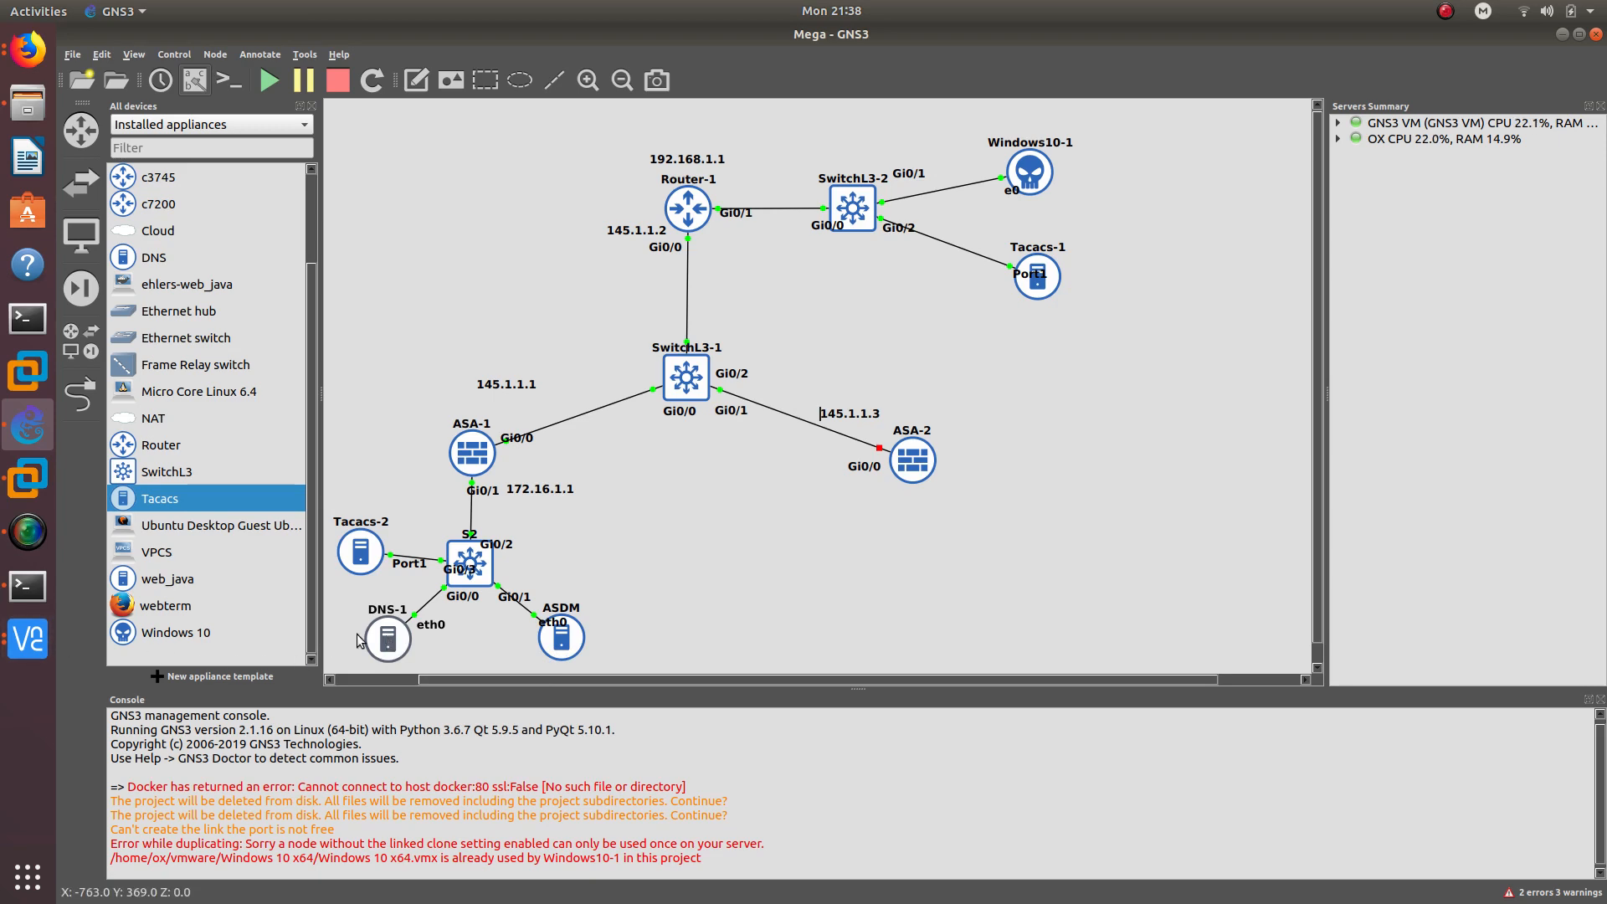
{"action": "right_click", "coordinate": [391, 638]}
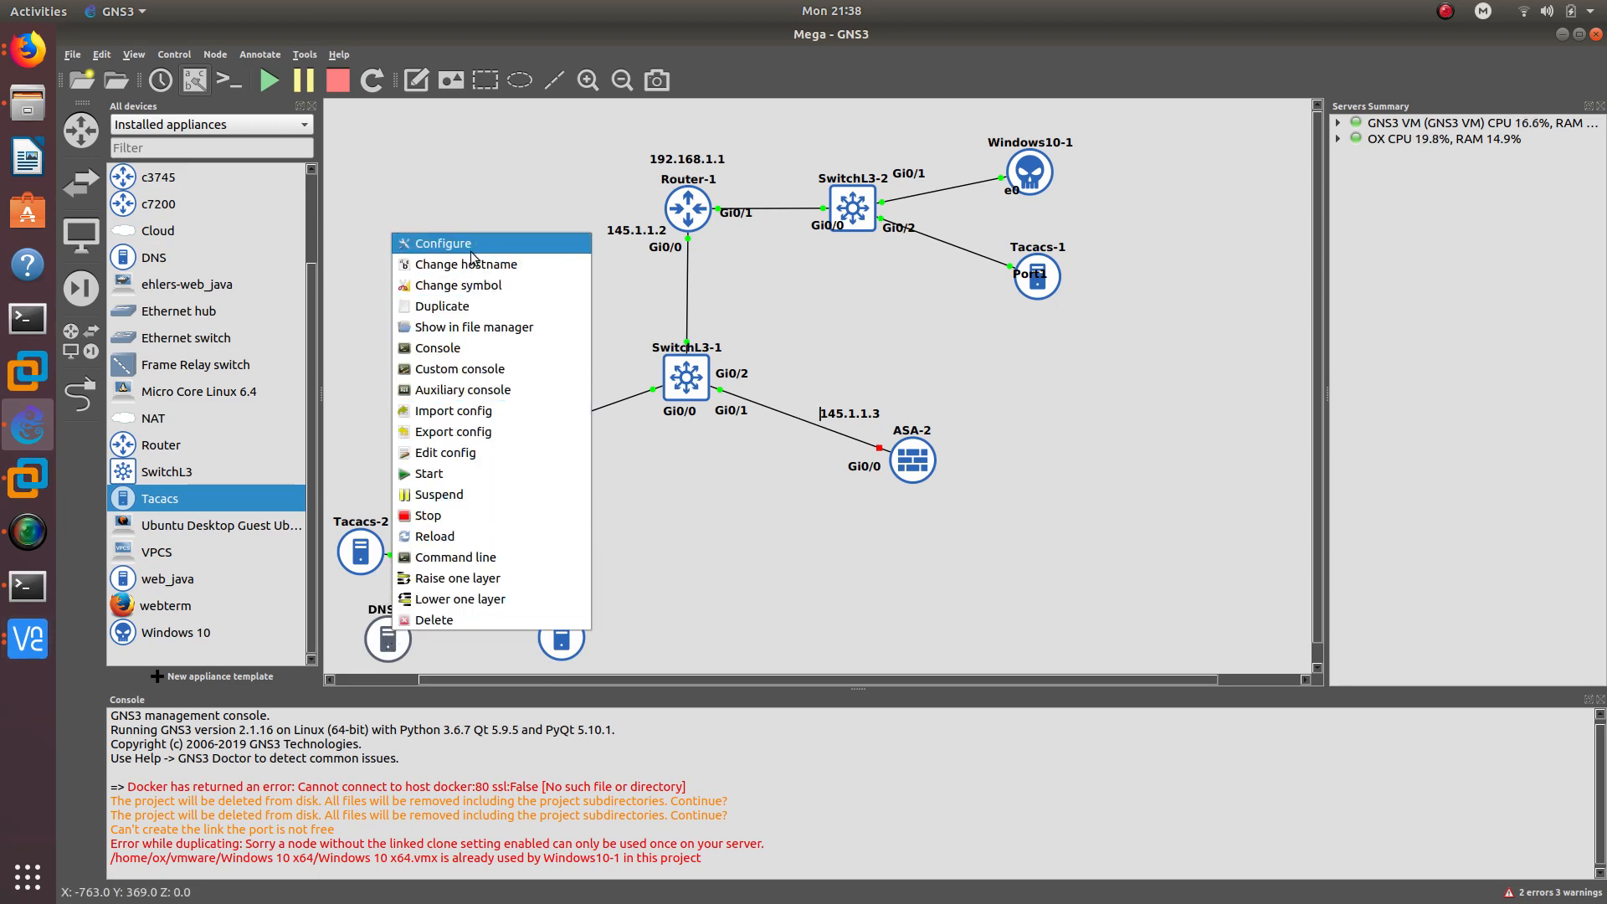
{"action": "left_click", "coordinate": [443, 244]}
{"action": "left_click", "coordinate": [760, 445]}
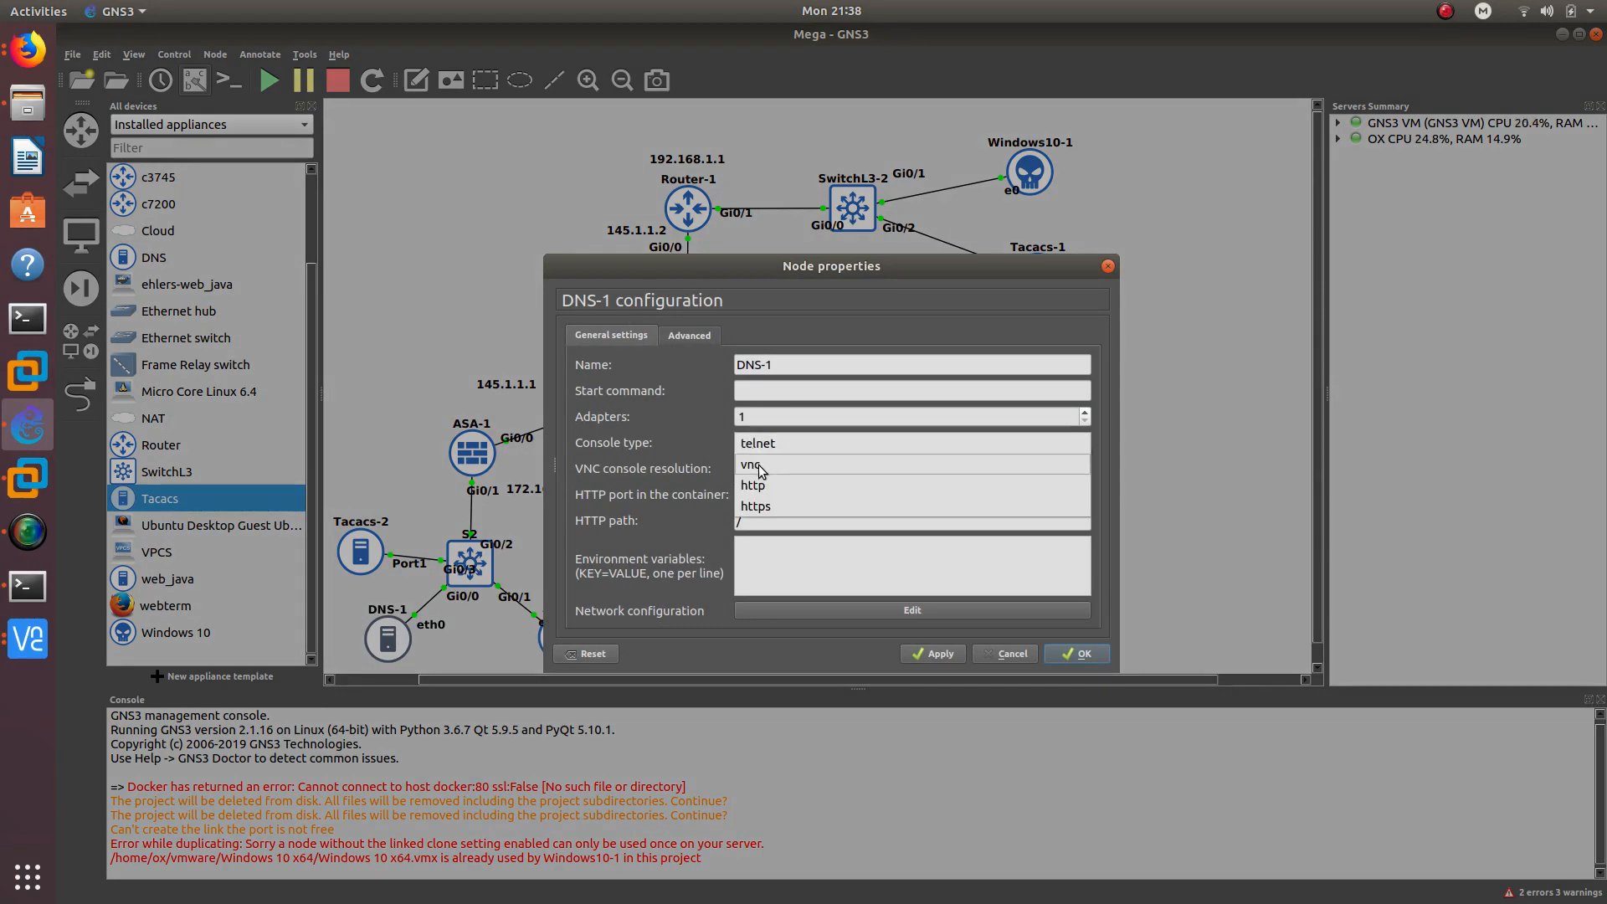
{"action": "left_click", "coordinate": [762, 468]}
{"action": "left_click", "coordinate": [1059, 654]}
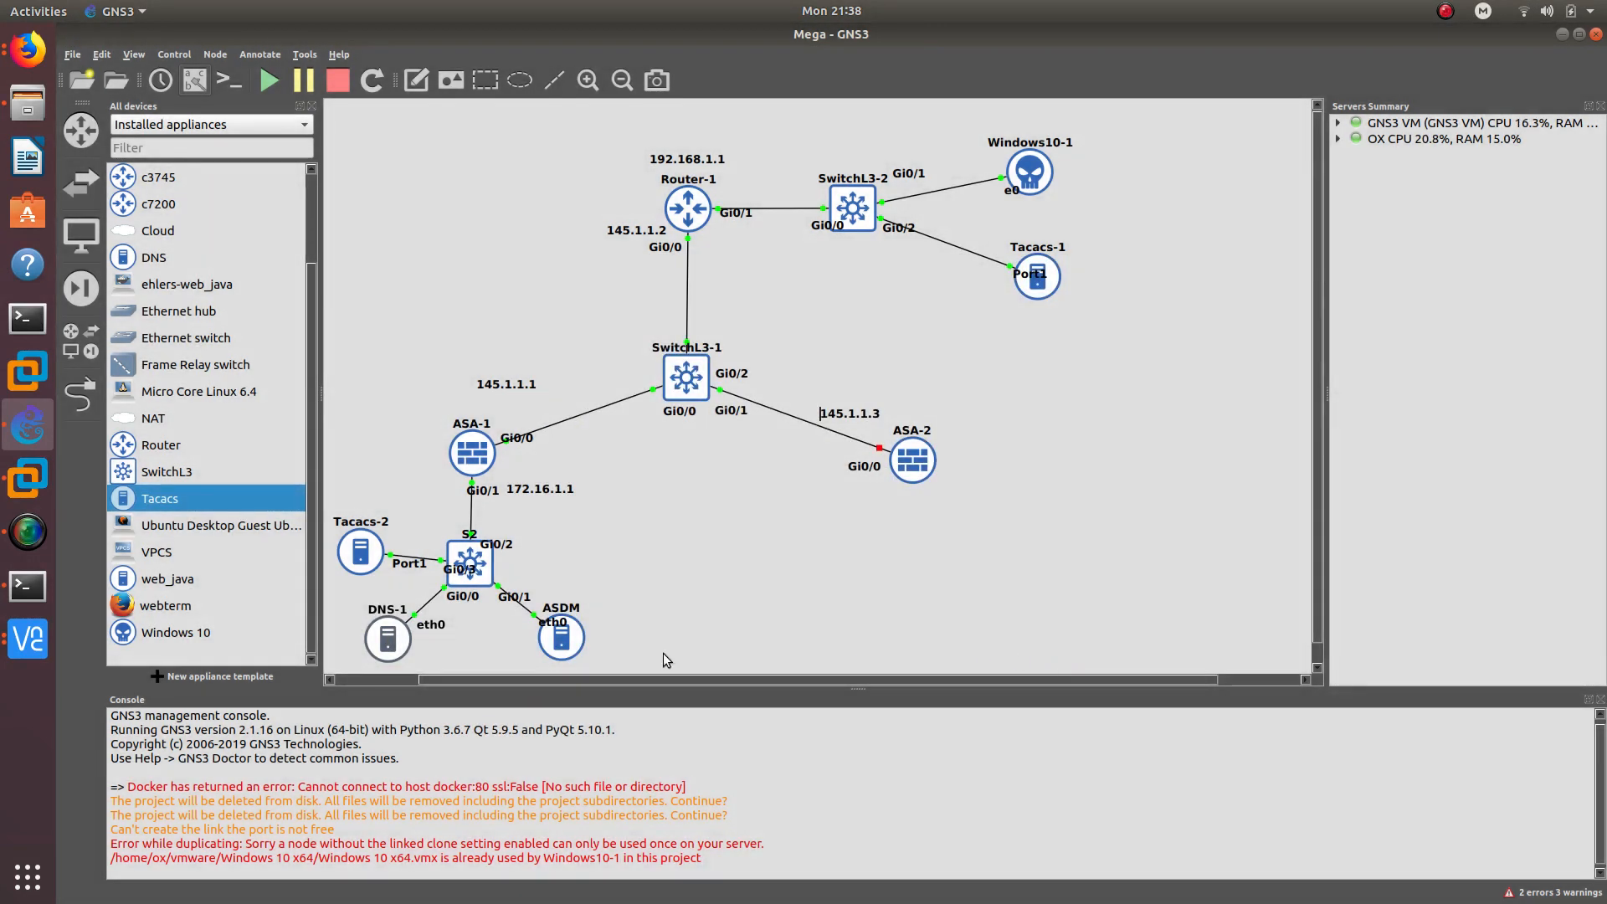
{"action": "double_click", "coordinate": [396, 641]}
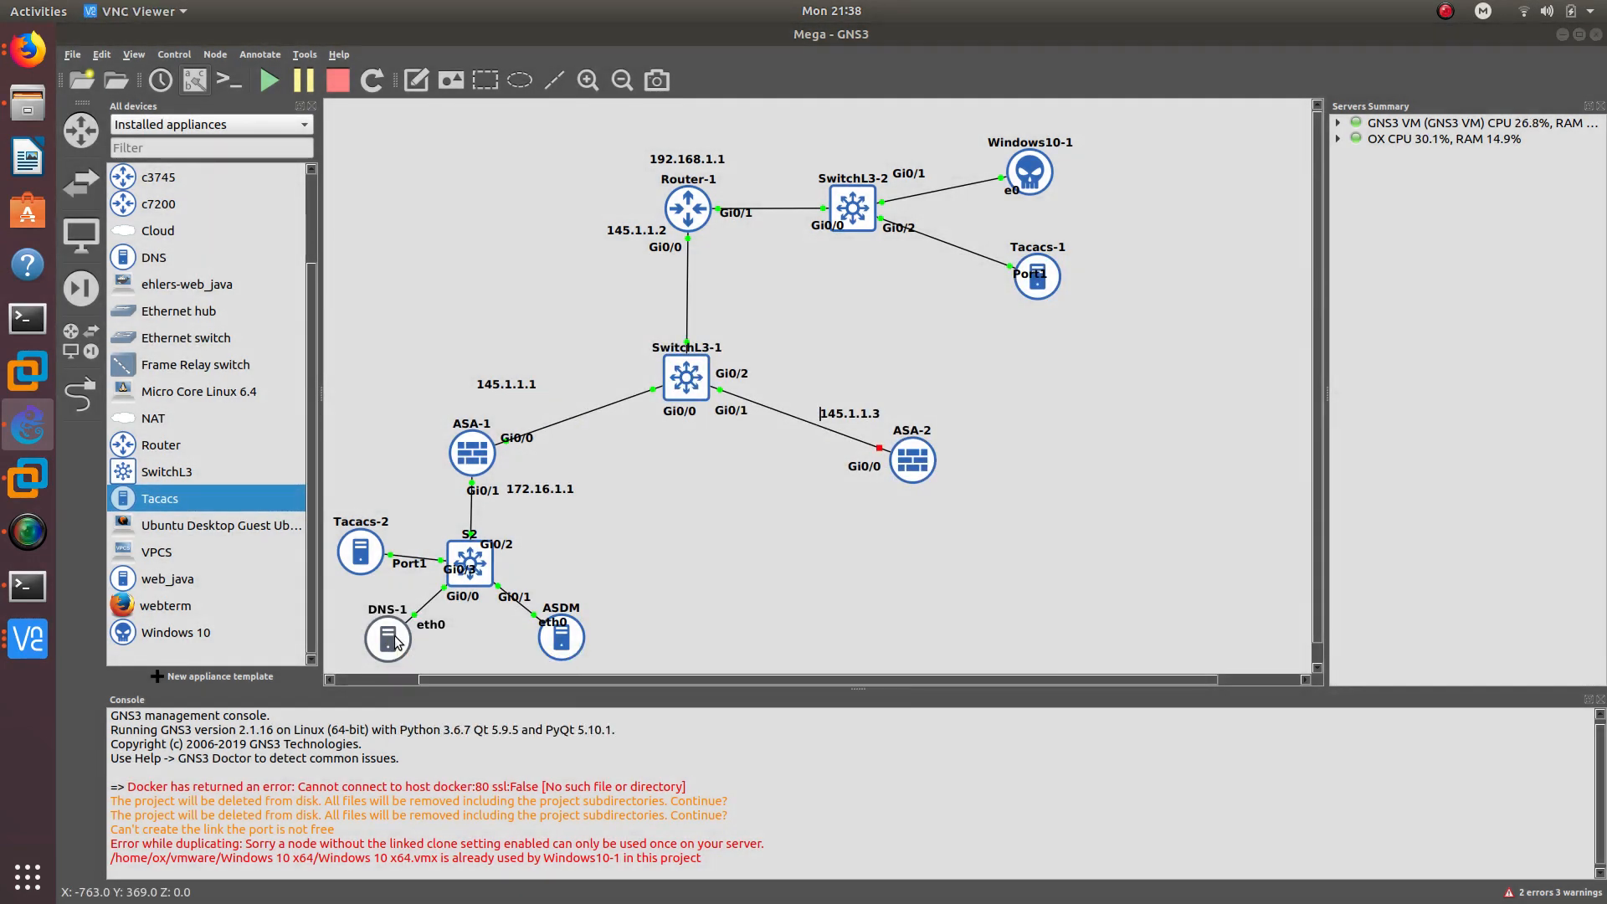
{"action": "left_click_drag", "start_coordinate": [469, 153], "coordinate": [693, 147]}
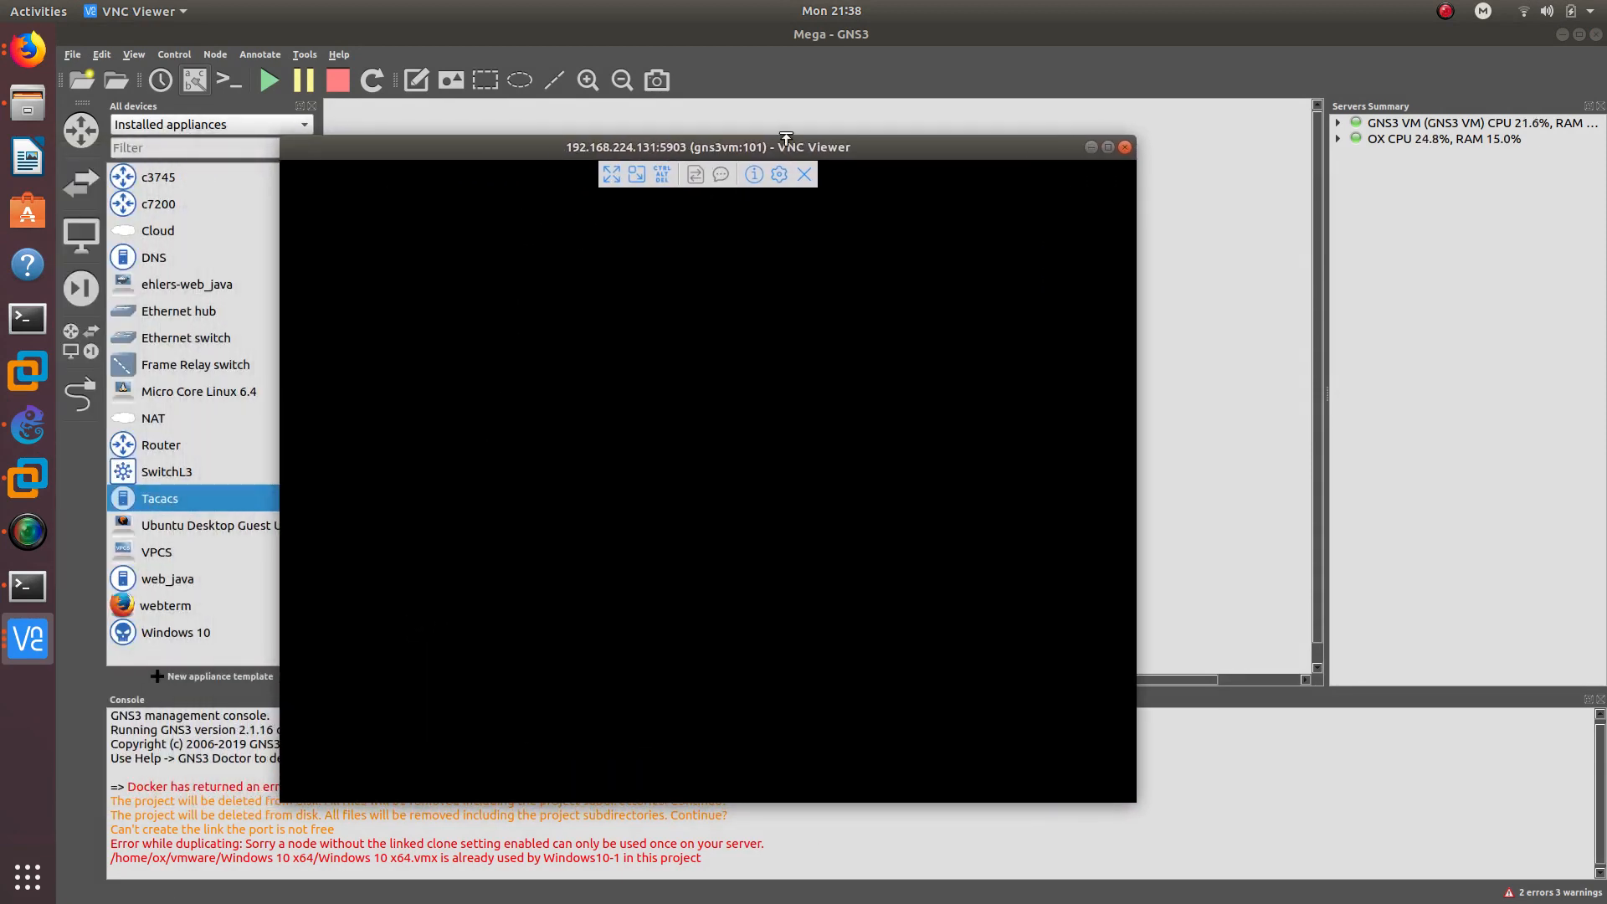
{"action": "left_click", "coordinate": [1126, 148]}
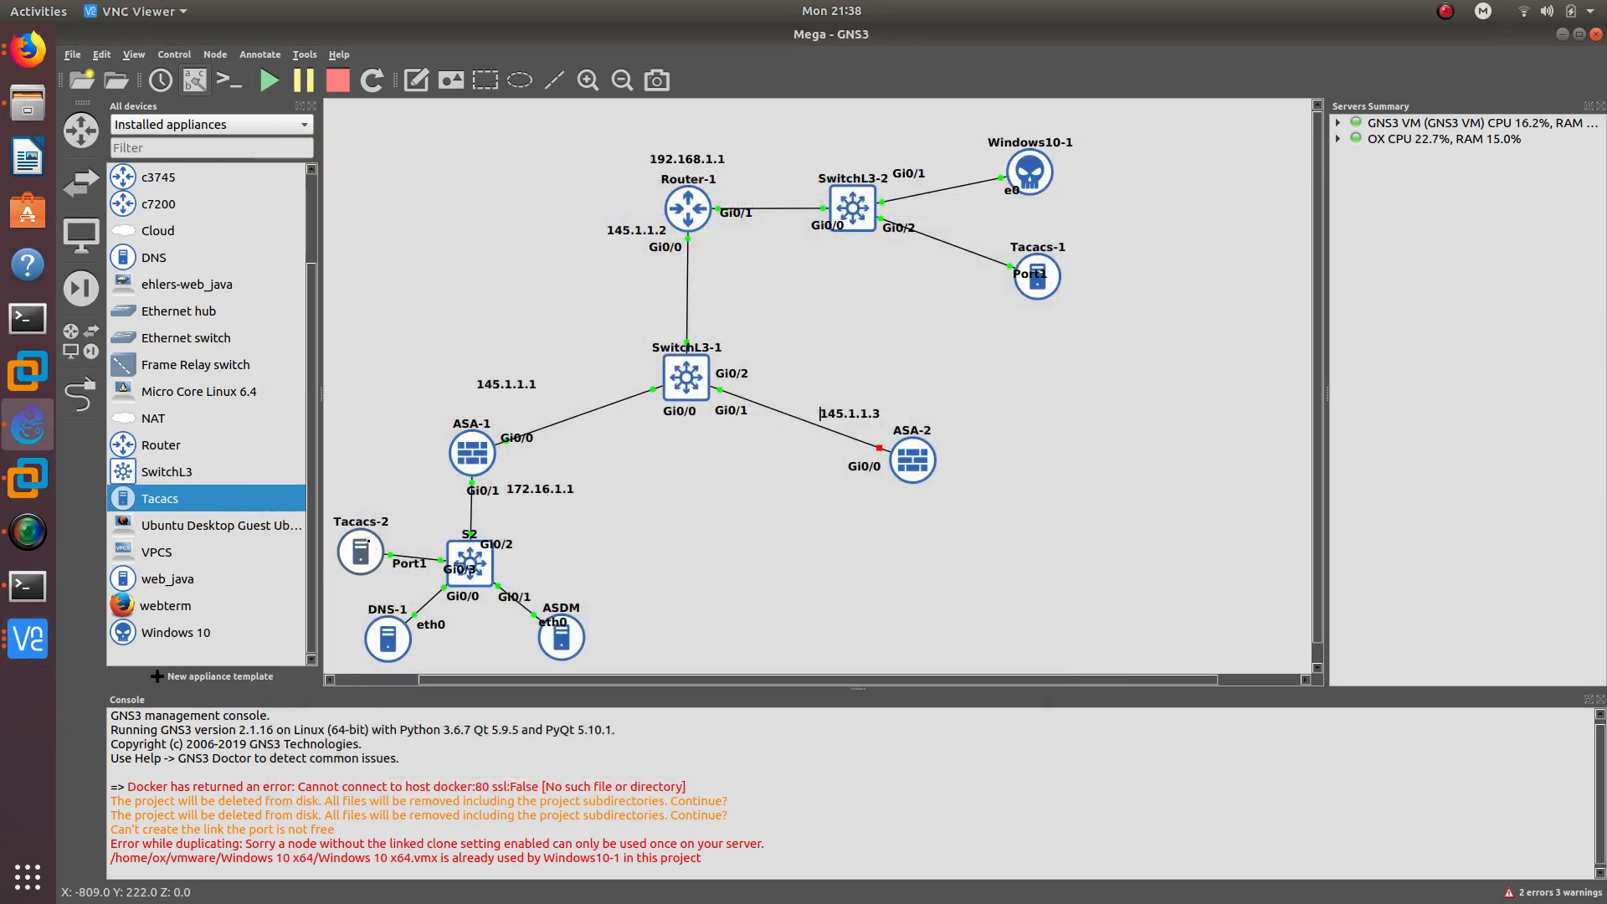
- Open the Tacacs-2 console and log in as root
{"action": "double_click", "coordinate": [368, 540]}
{"action": "left_click_drag", "start_coordinate": [454, 151], "coordinate": [599, 133]}
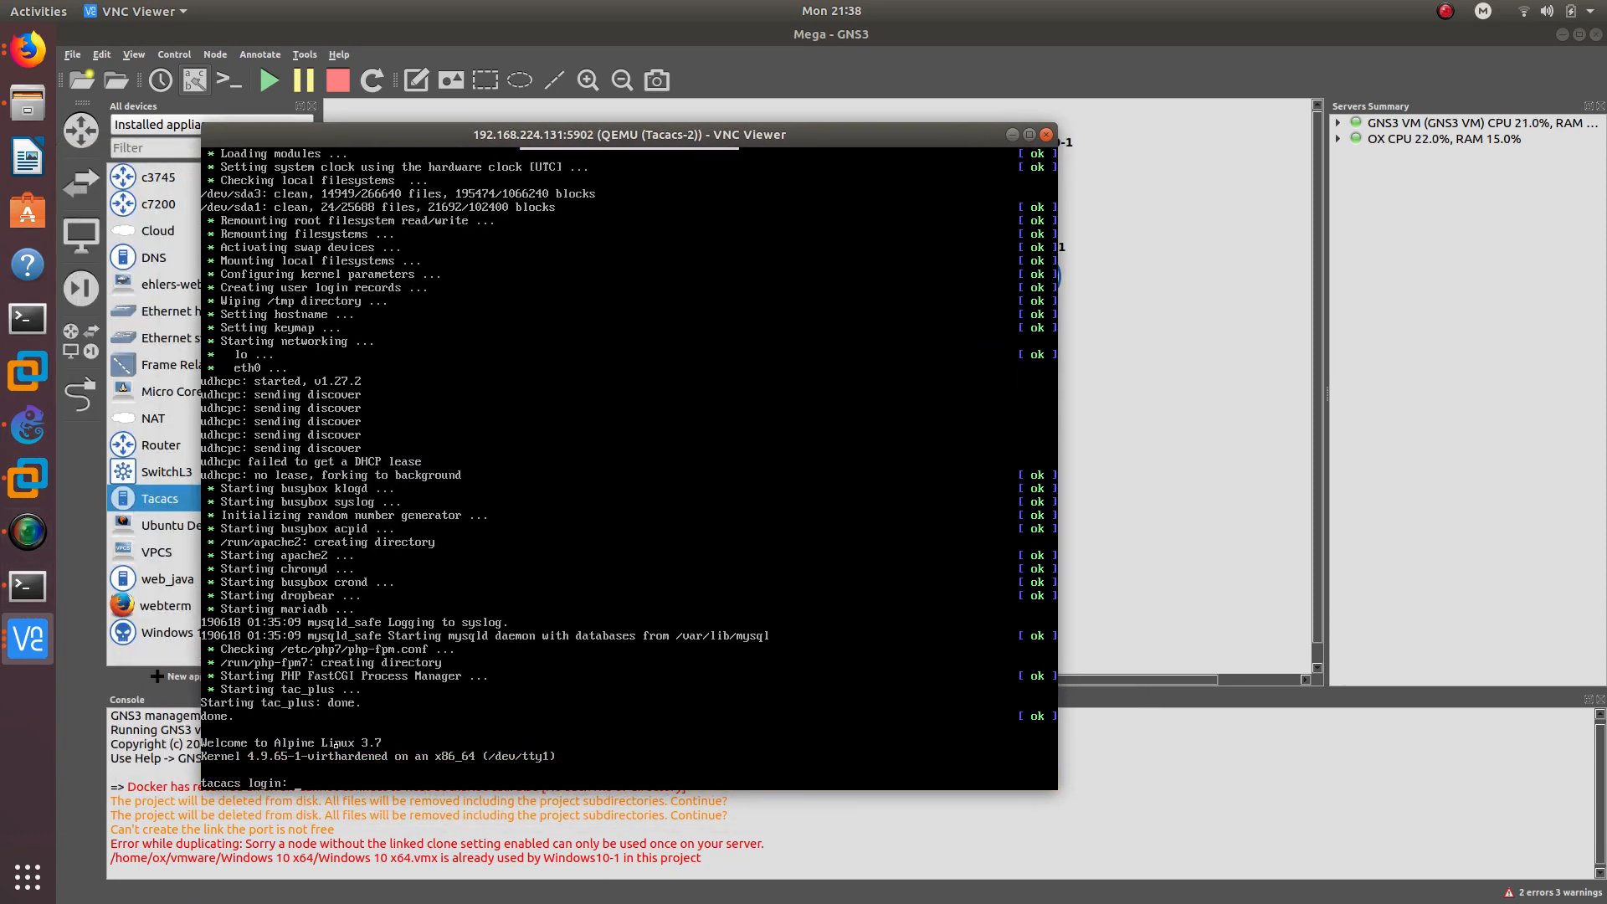
{"action": "type", "text": "root"}
{"action": "key", "text": "Return"}
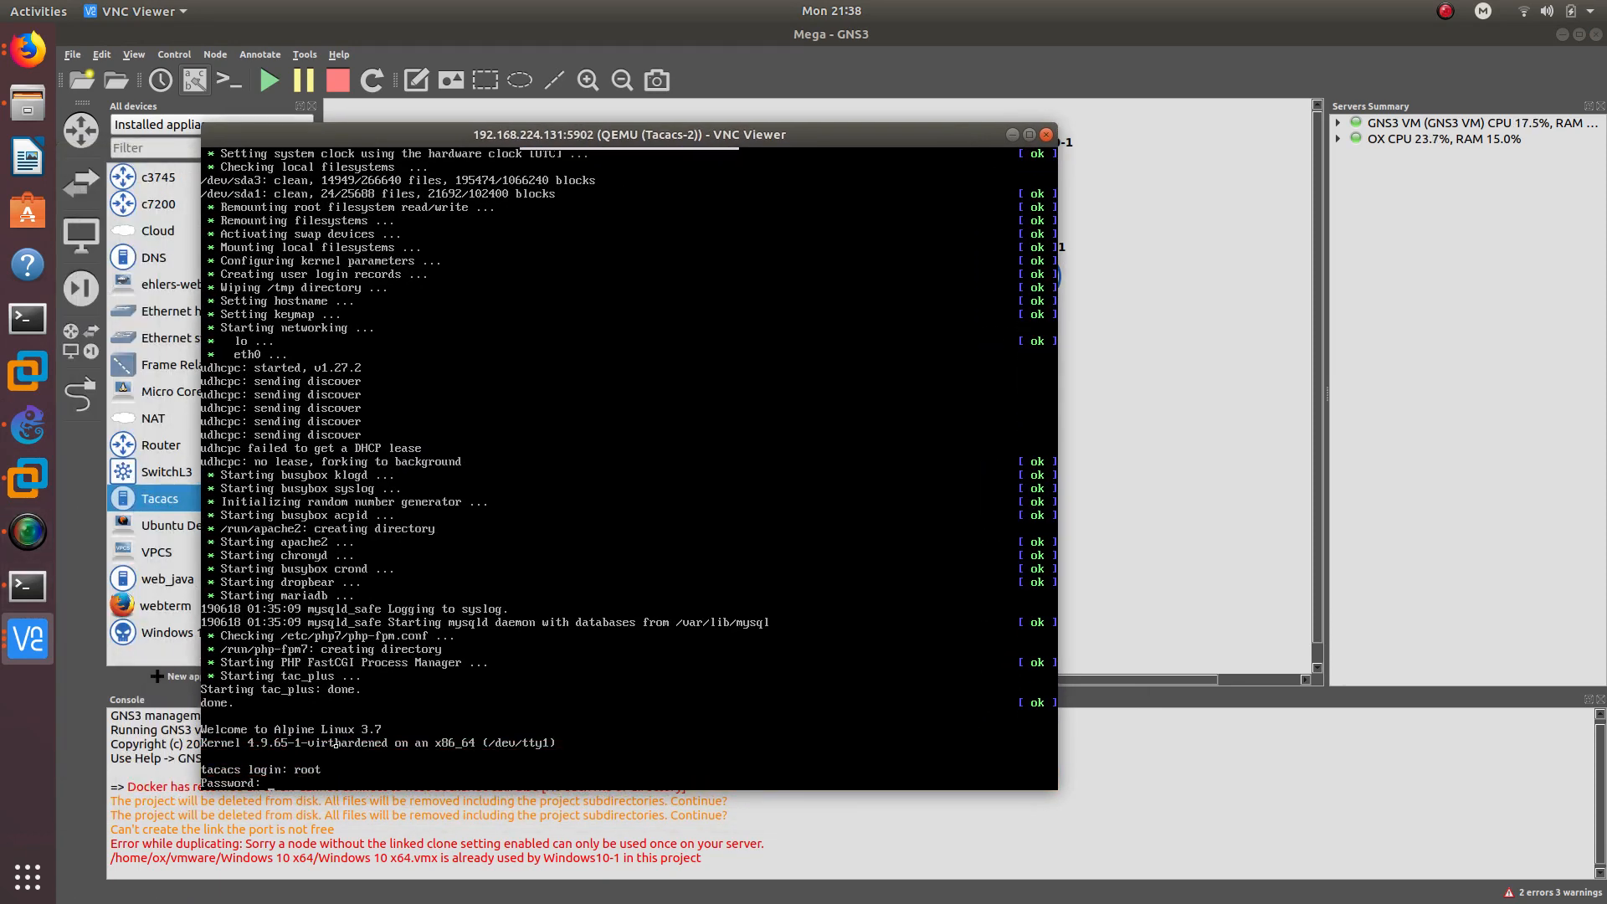
{"action": "key", "text": "Return"}
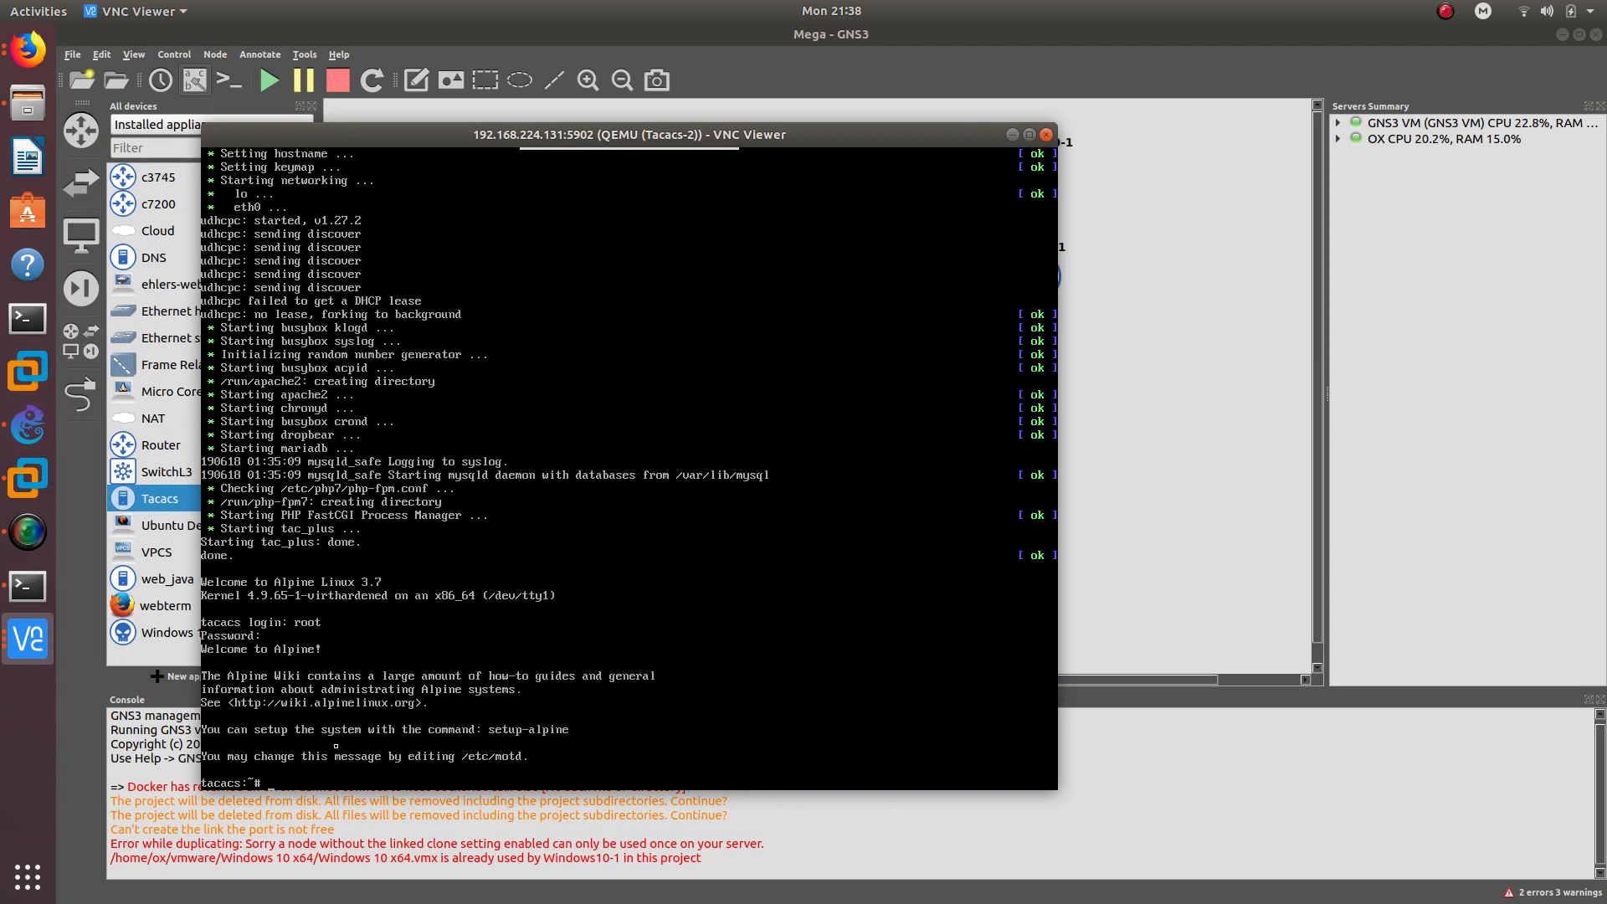
- Set eth0 to 172.16.1.4 netmask 255.255.255.0 and add default gateway 172.16.1.1
{"action": "type", "text": "ifconfig"}
{"action": "type", "text": "eth0 172.16.1.4 netmask 255.255.255.0"}
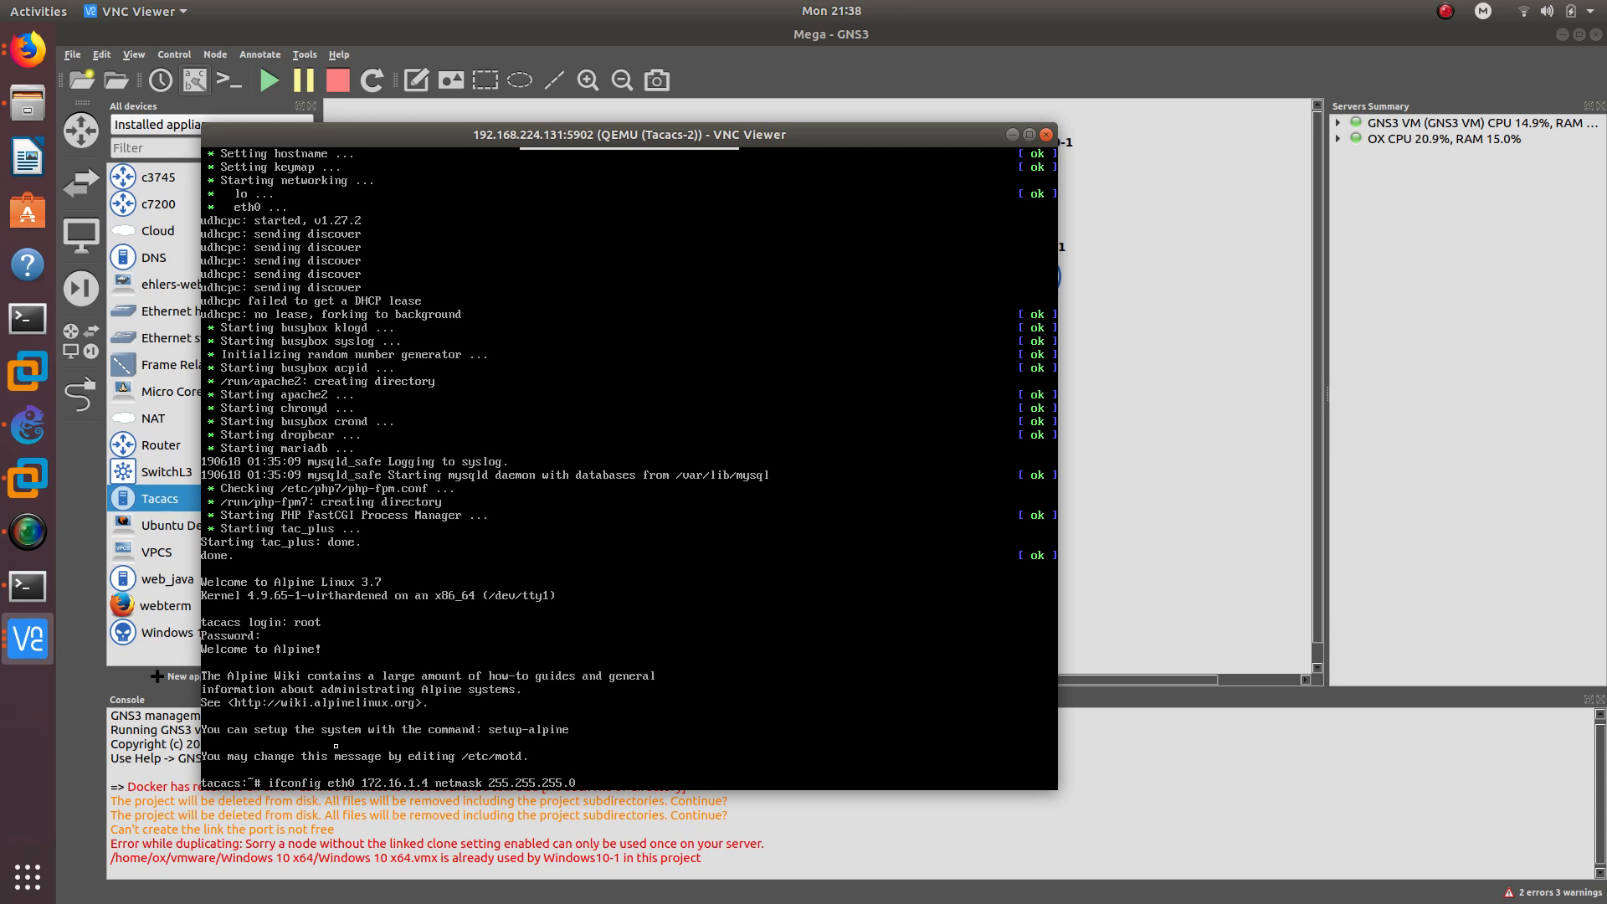
{"action": "key", "text": "Return"}
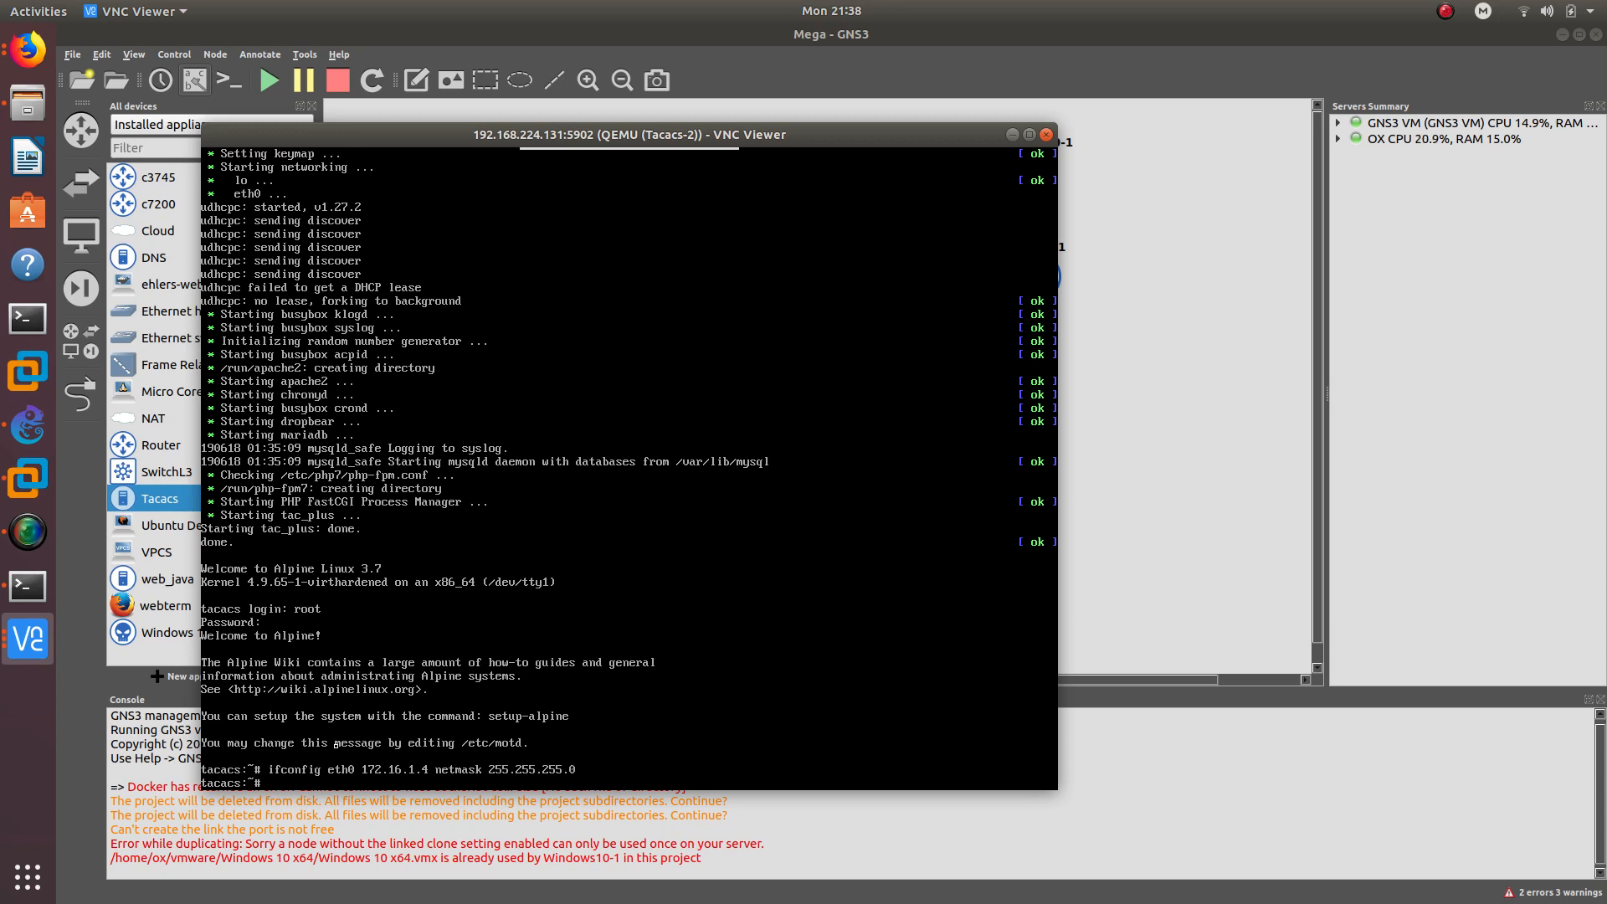
{"action": "type", "text": "route add defay"}
{"action": "type", "text": "6.1.1"}
{"action": "key", "text": "Return"}
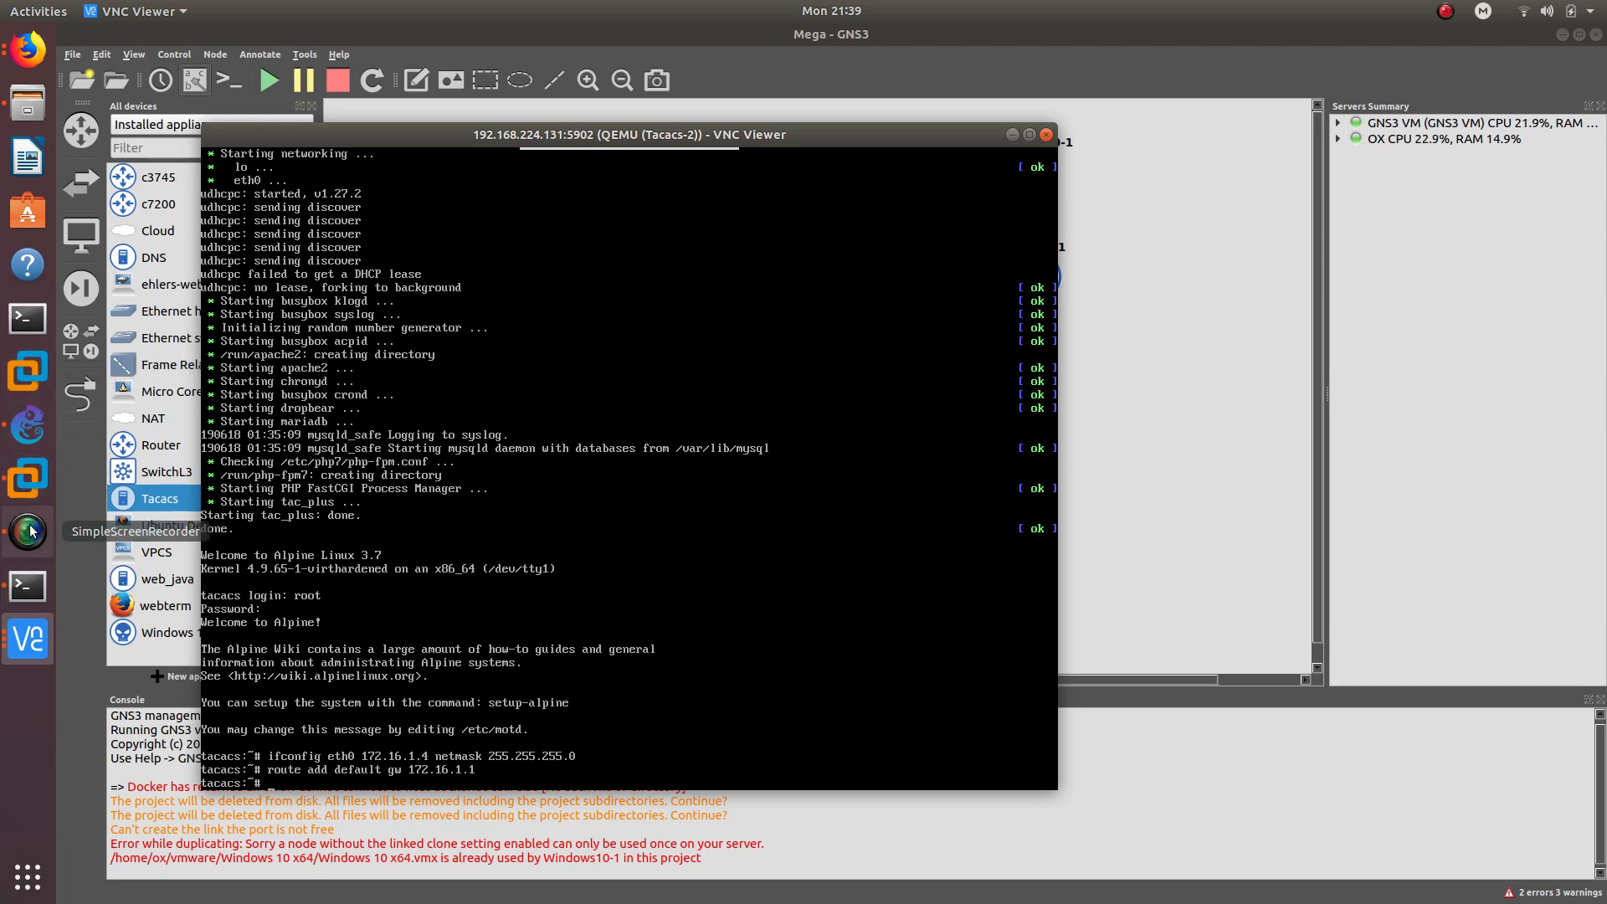
{"action": "left_click", "coordinate": [27, 477]}
- Accept the untrusted certificate and sign in to the AnyConnect VPN with the account password
{"action": "left_click", "coordinate": [673, 144]}
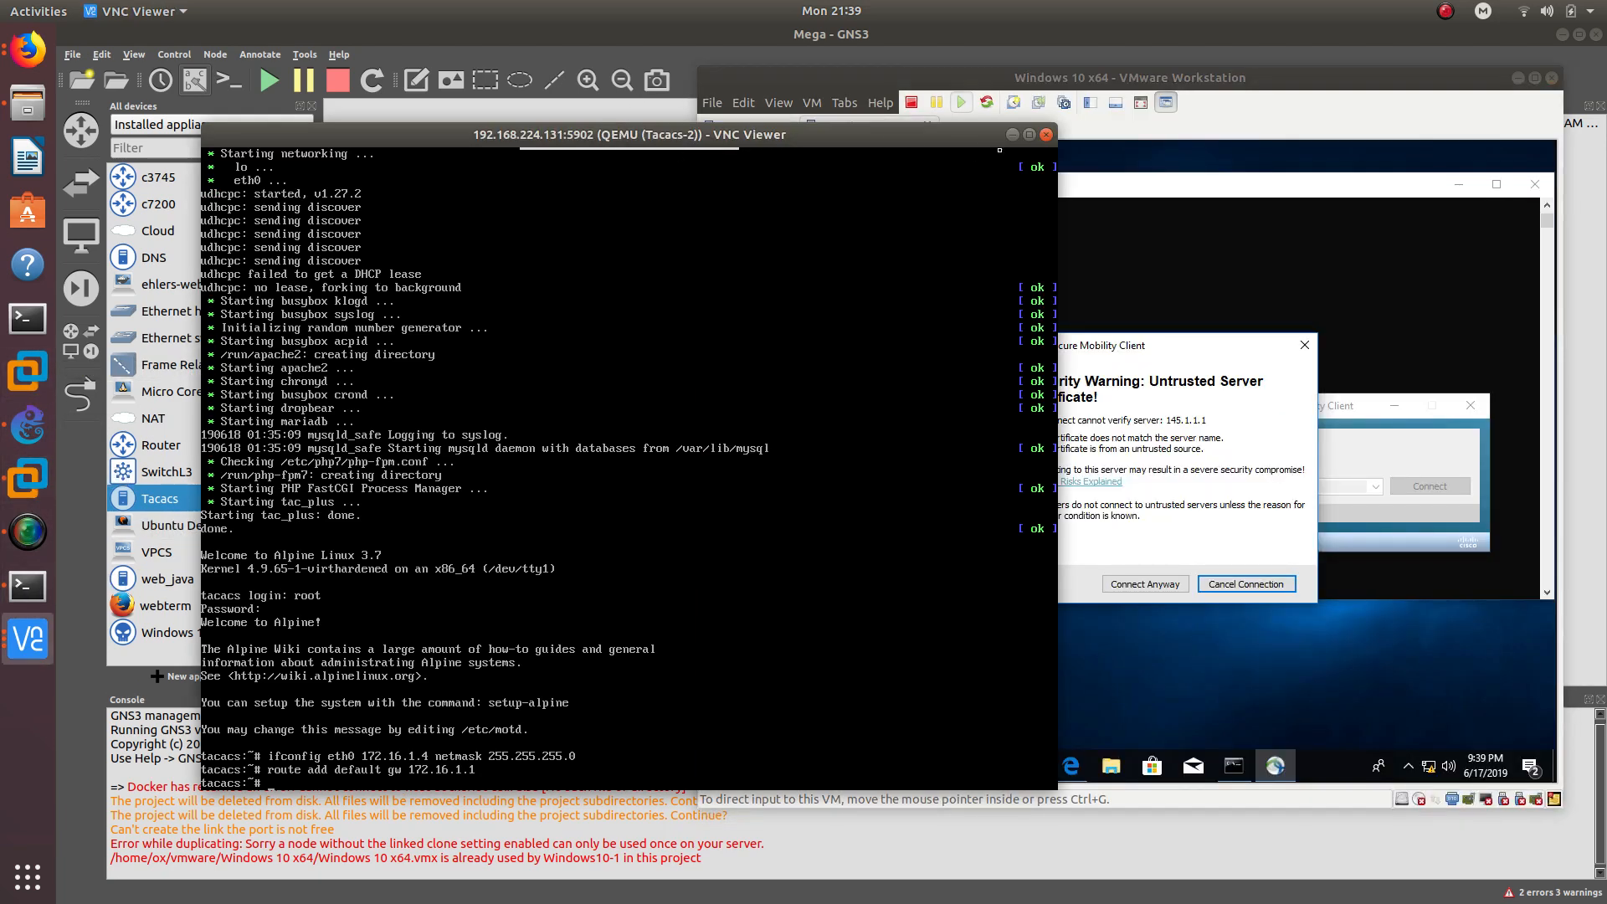
{"action": "left_click", "coordinate": [1013, 136]}
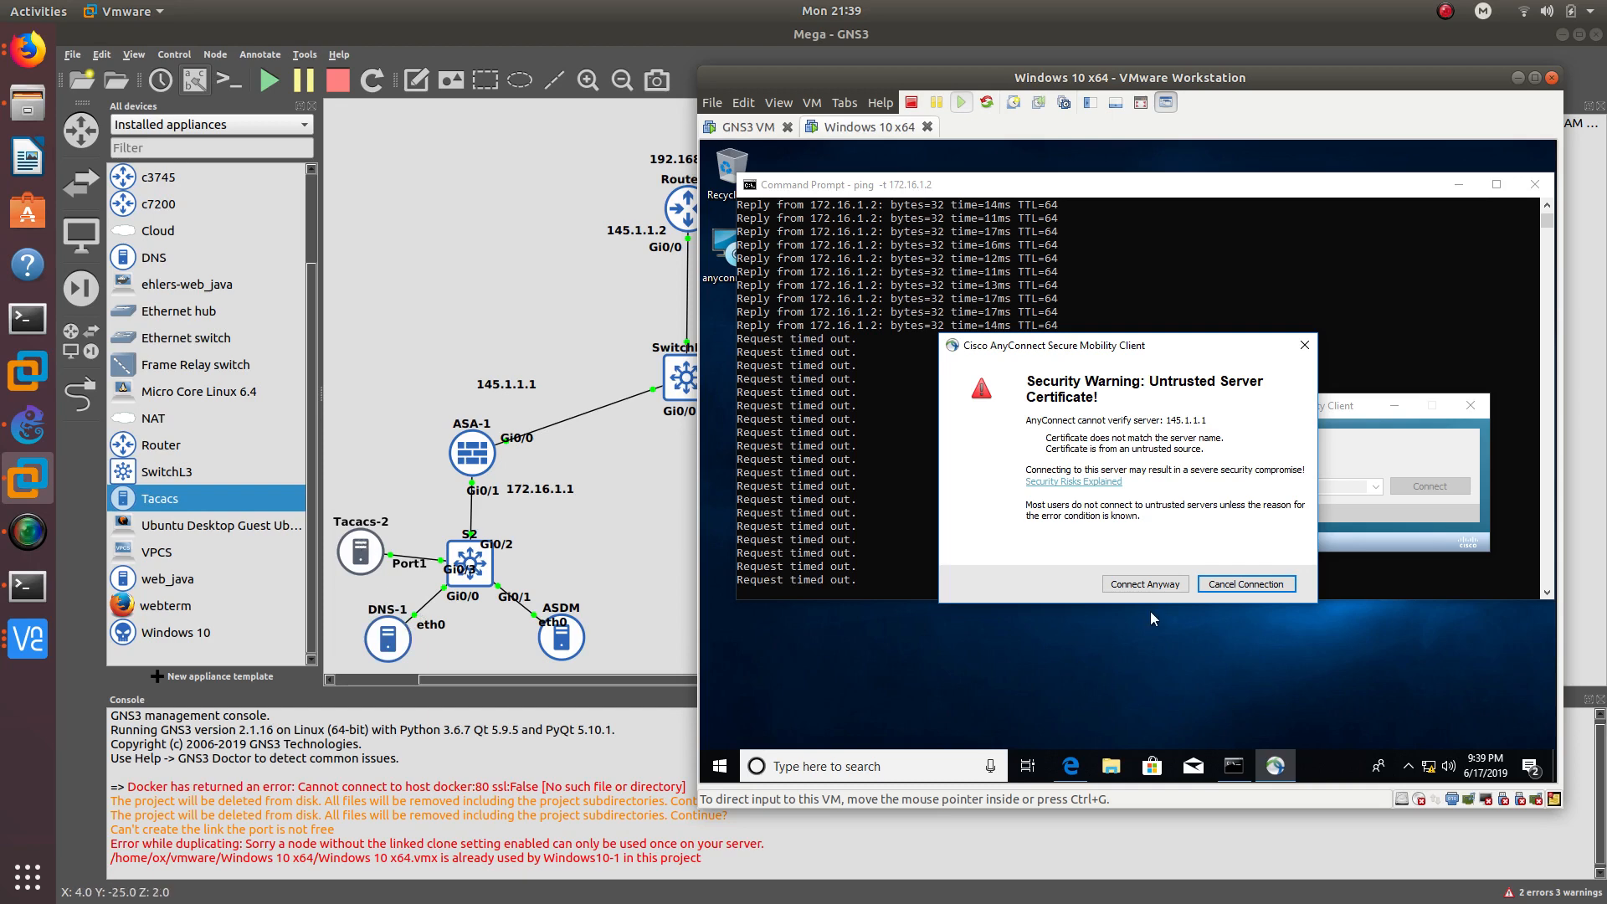
{"action": "left_click", "coordinate": [1145, 584]}
{"action": "left_click", "coordinate": [1025, 450]}
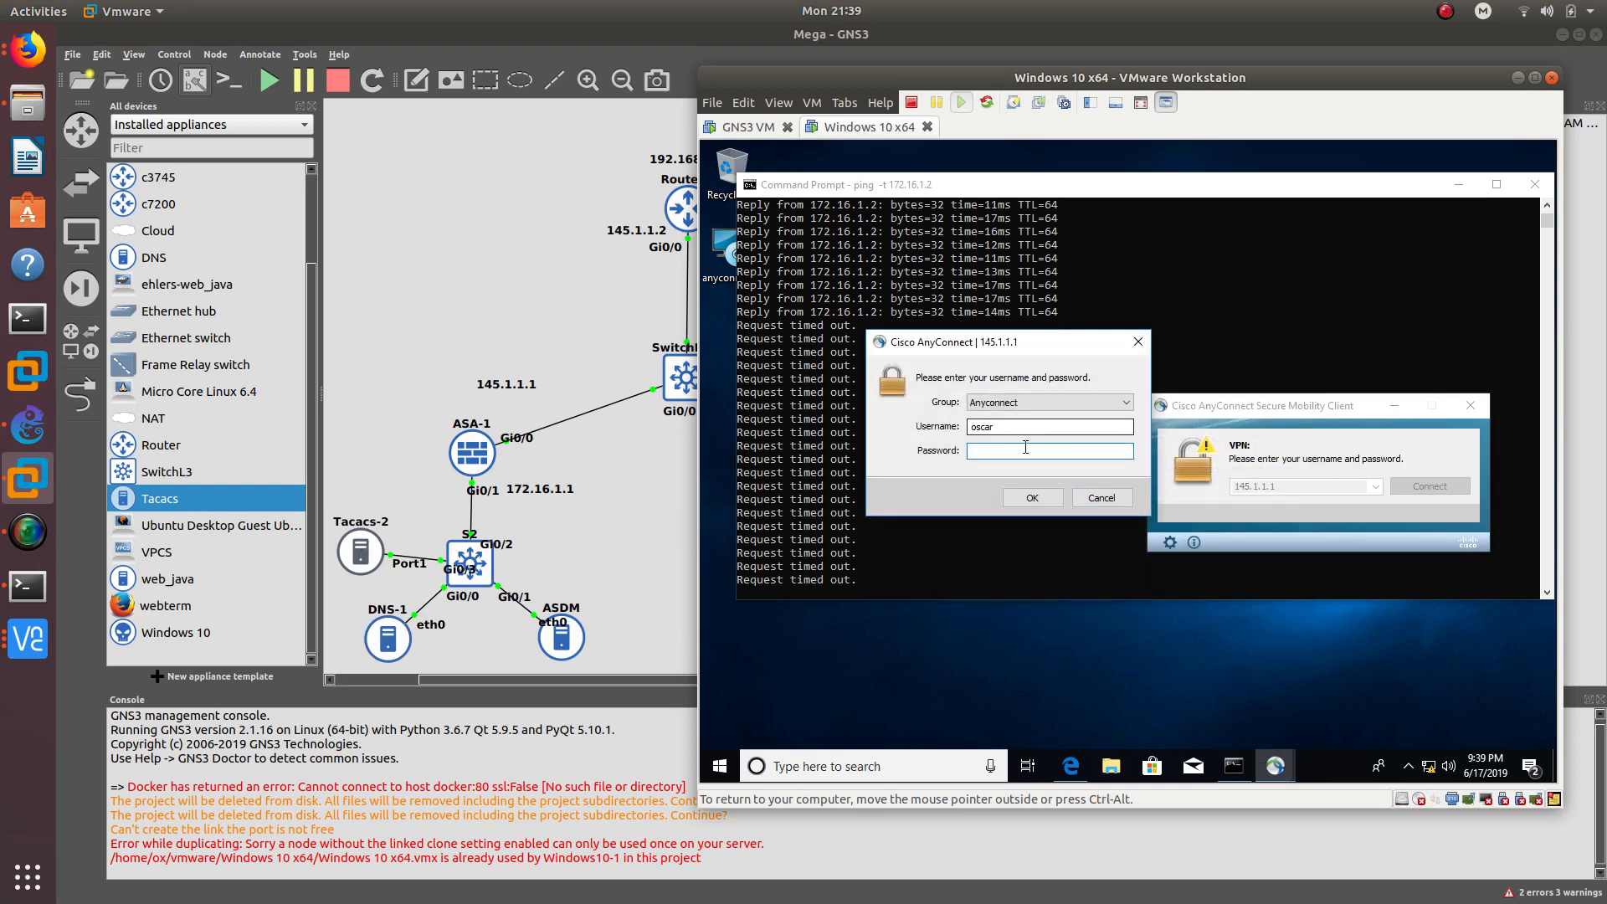
{"action": "type", "text": "cisco"}
{"action": "key", "text": "Return"}
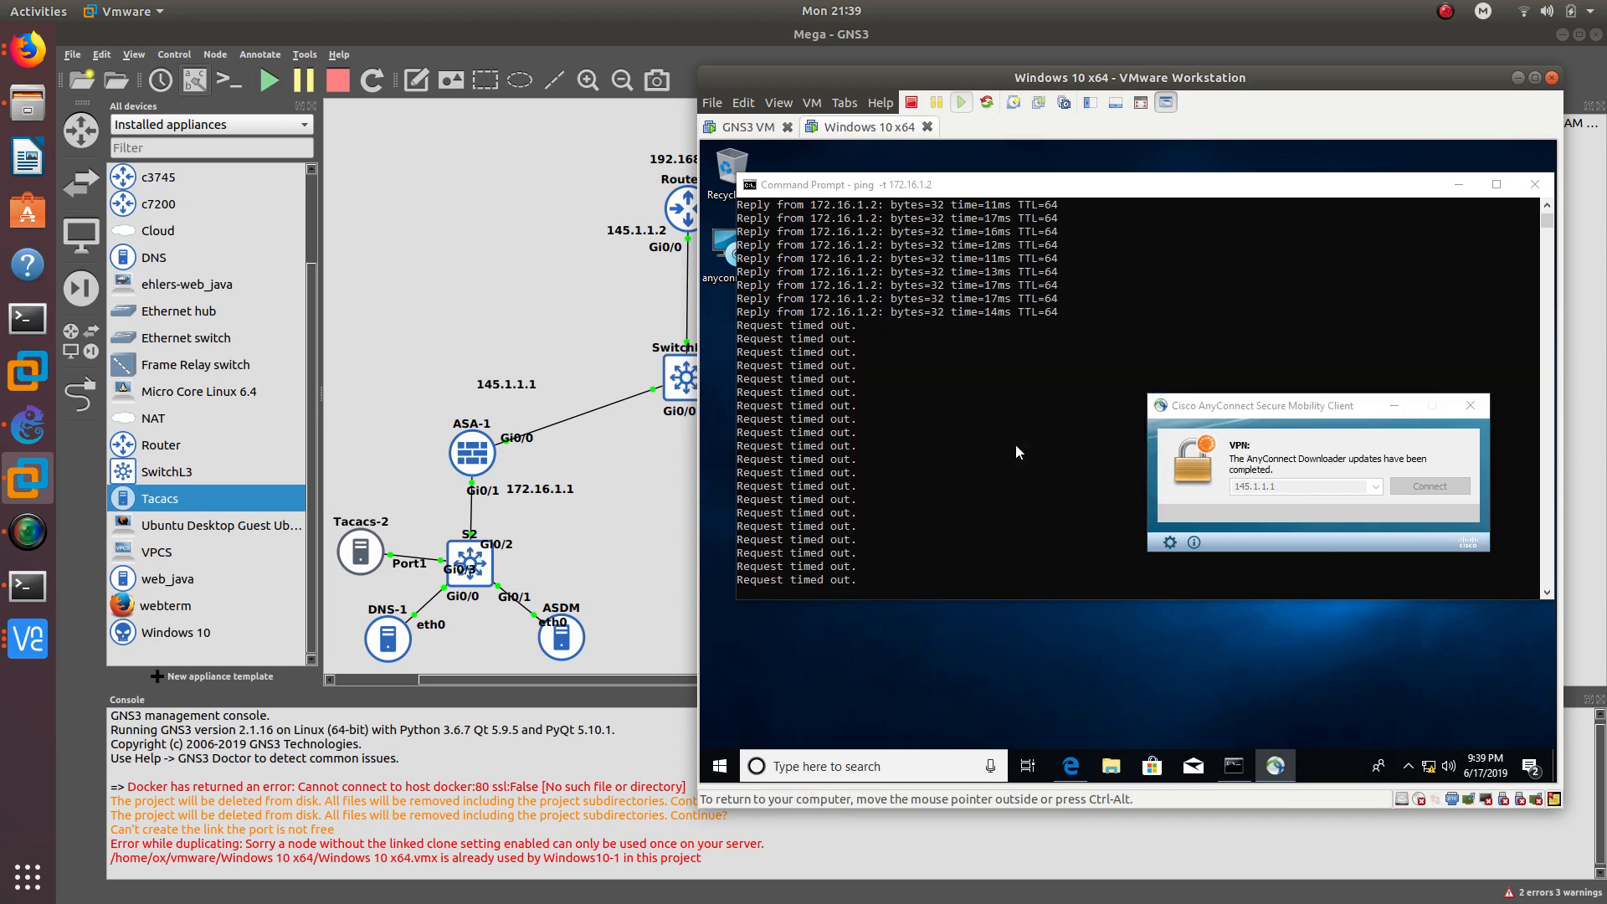
{"action": "left_click_drag", "start_coordinate": [1215, 401], "coordinate": [1223, 365]}
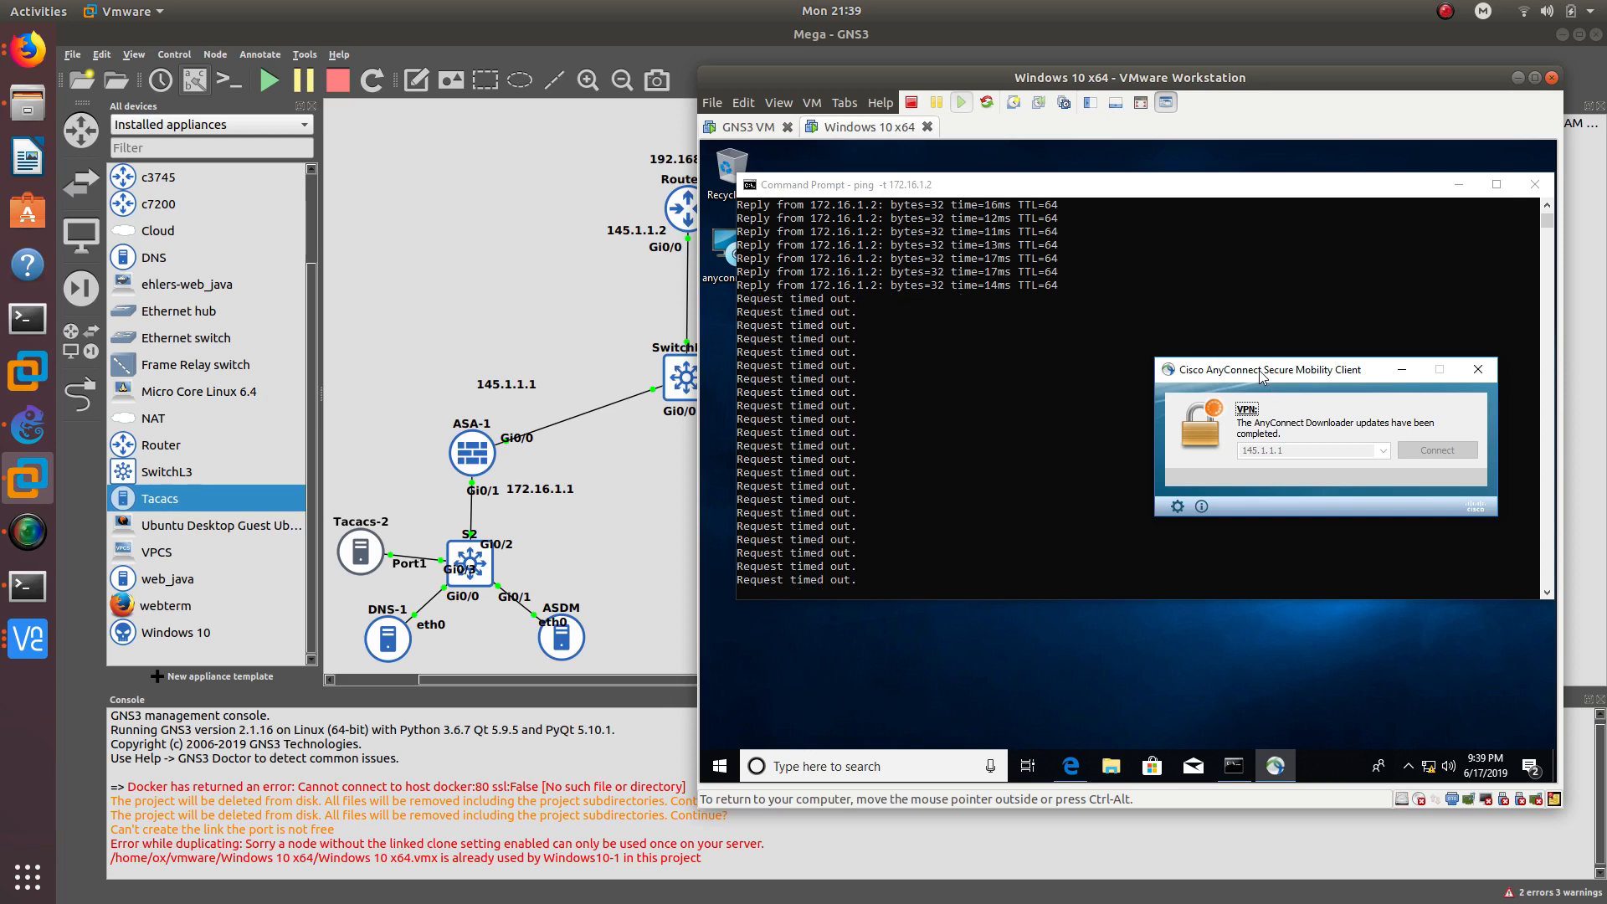
{"action": "left_click_drag", "start_coordinate": [1260, 369], "coordinate": [1207, 340]}
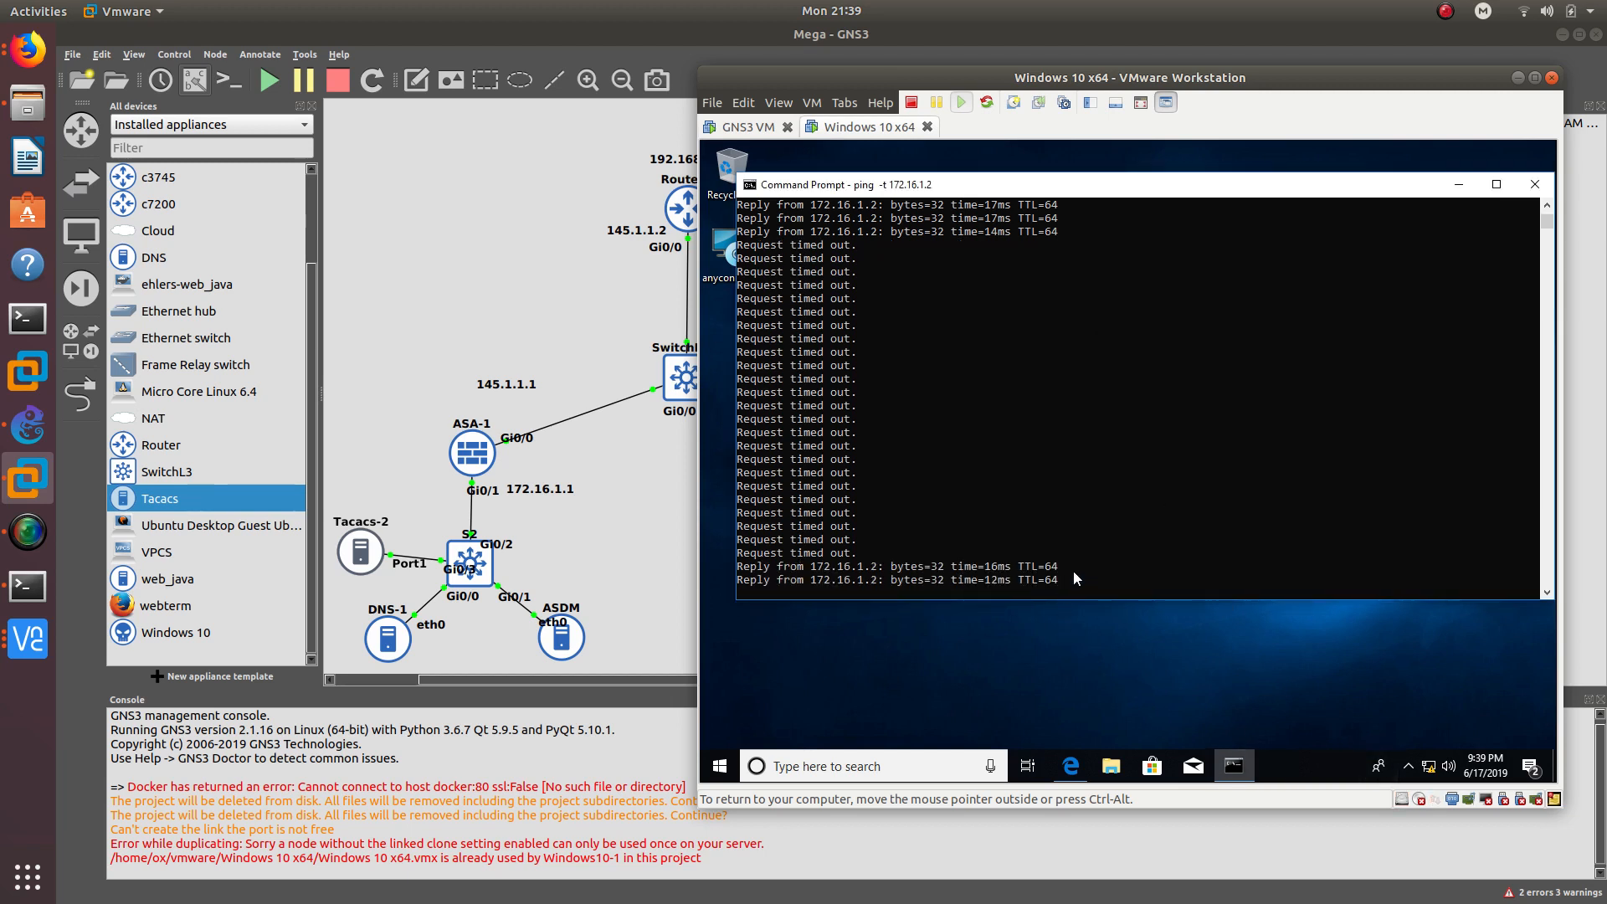
- Clear the console selection and stop the continuous ping to 172.16.1.2
{"action": "left_click_drag", "start_coordinate": [1074, 571], "coordinate": [768, 555]}
{"action": "left_click", "coordinate": [988, 540]}
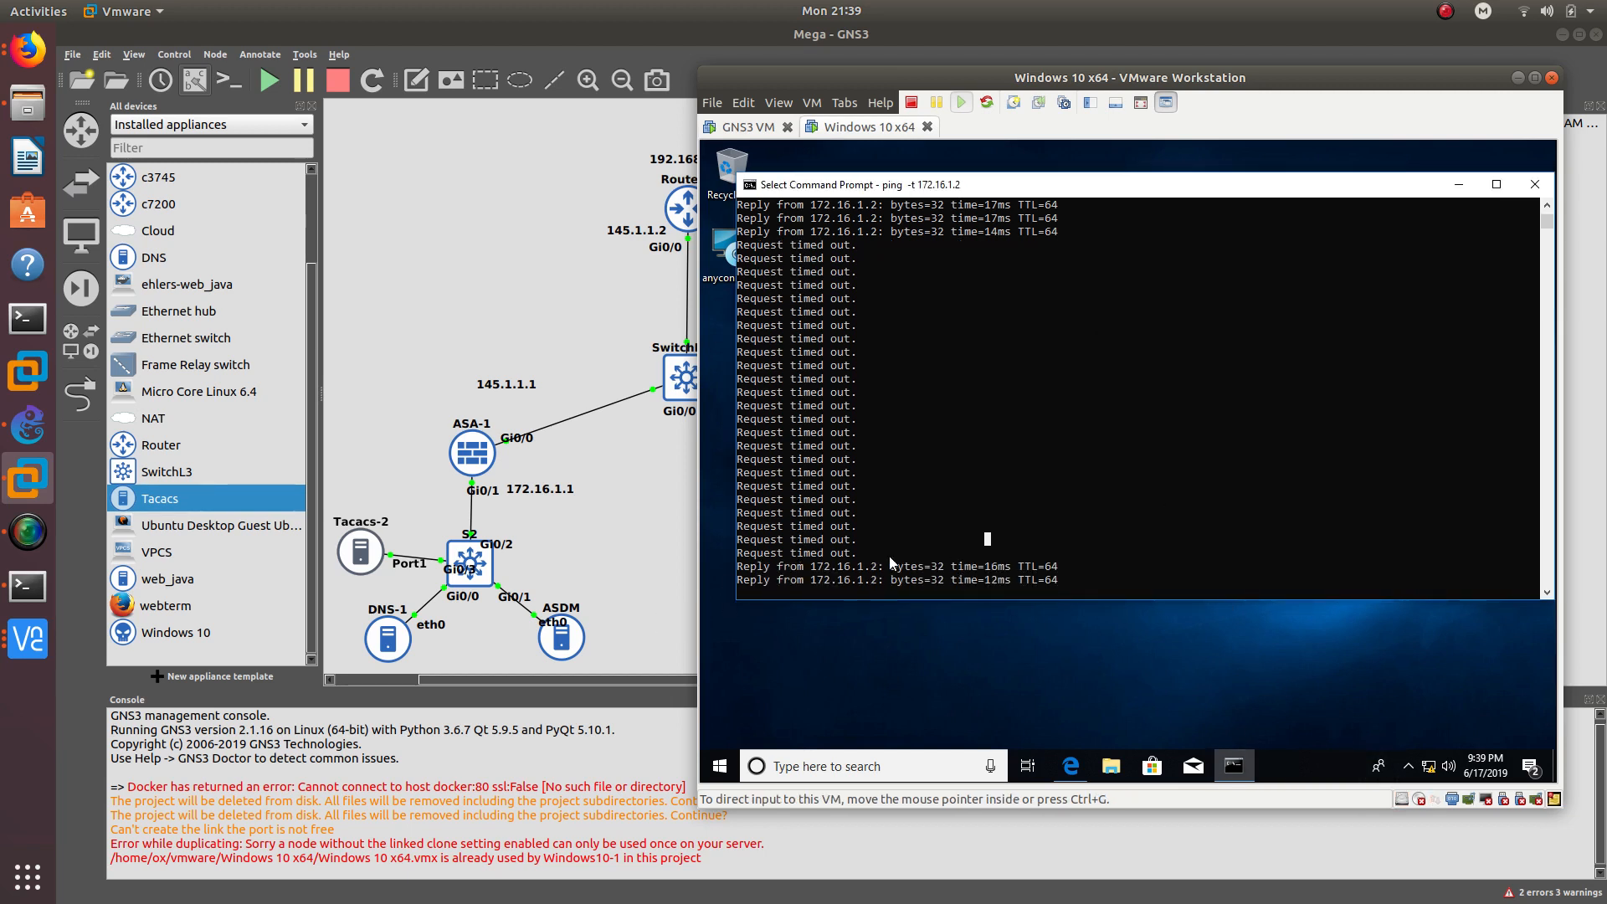
{"action": "right_click", "coordinate": [952, 565]}
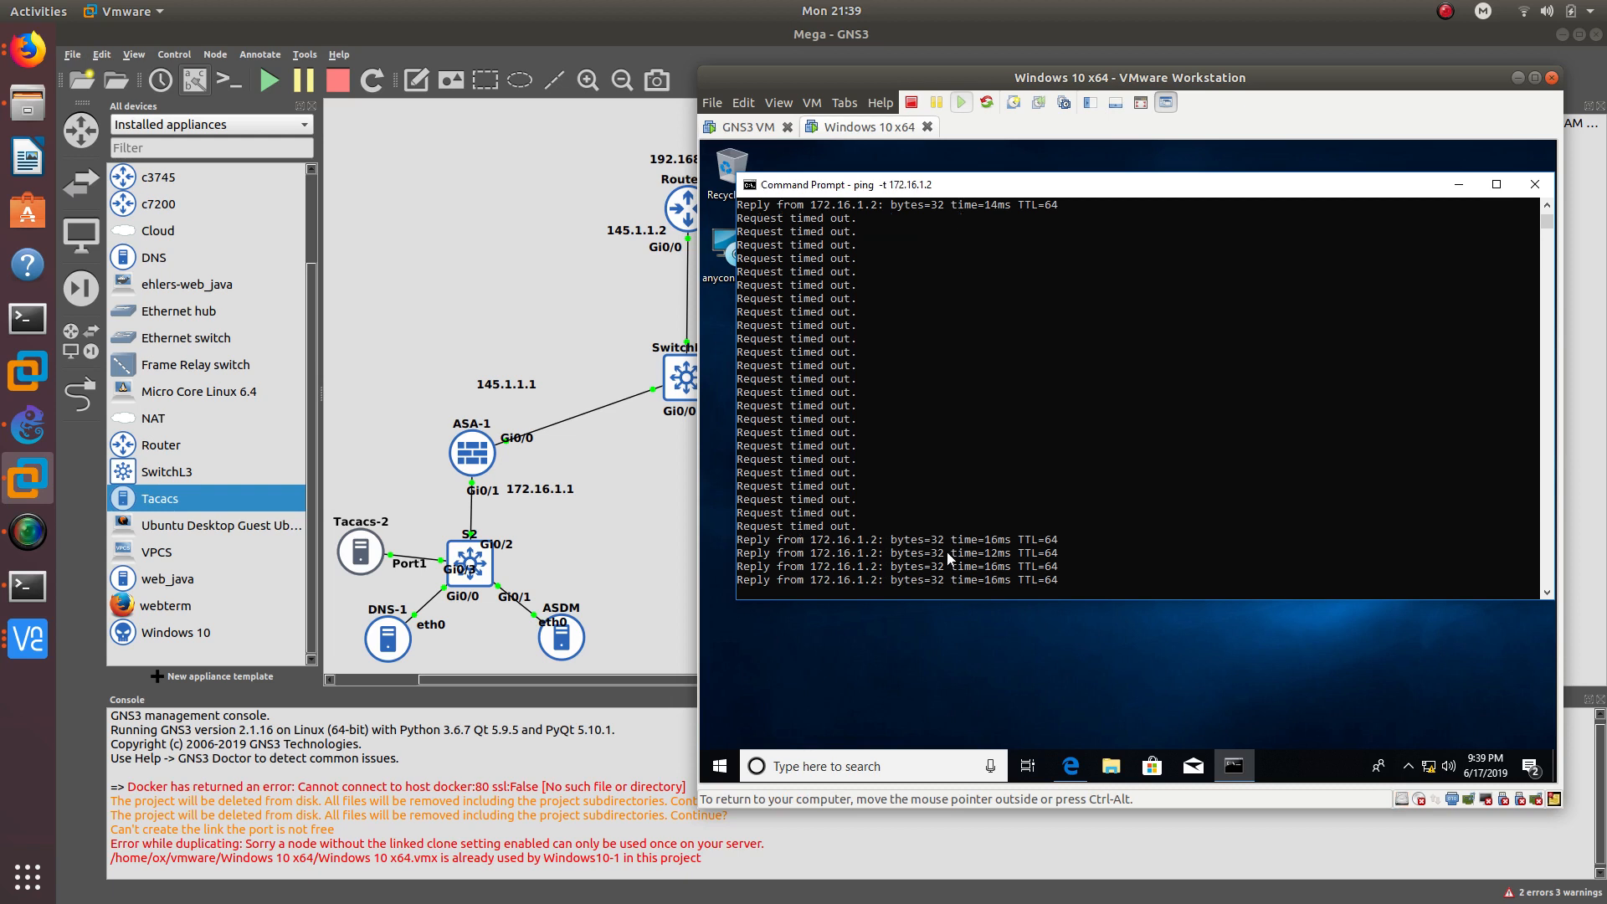
{"action": "left_click", "coordinate": [952, 564]}
{"action": "right_click", "coordinate": [949, 558]}
{"action": "left_click", "coordinate": [1114, 580]}
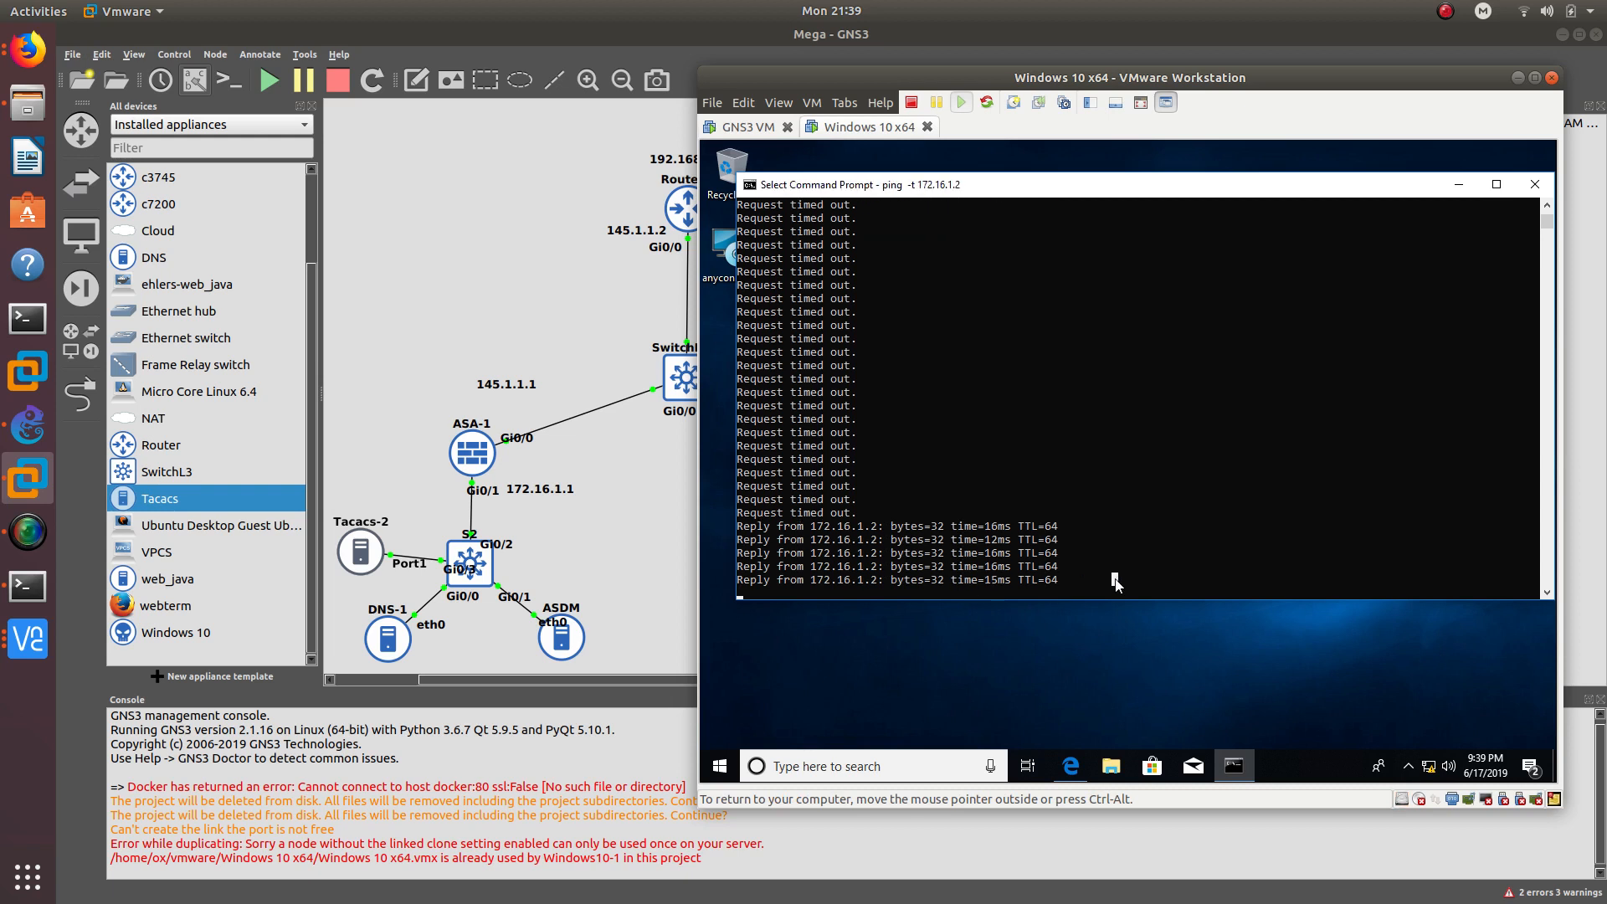
{"action": "key", "text": "ctrl+c"}
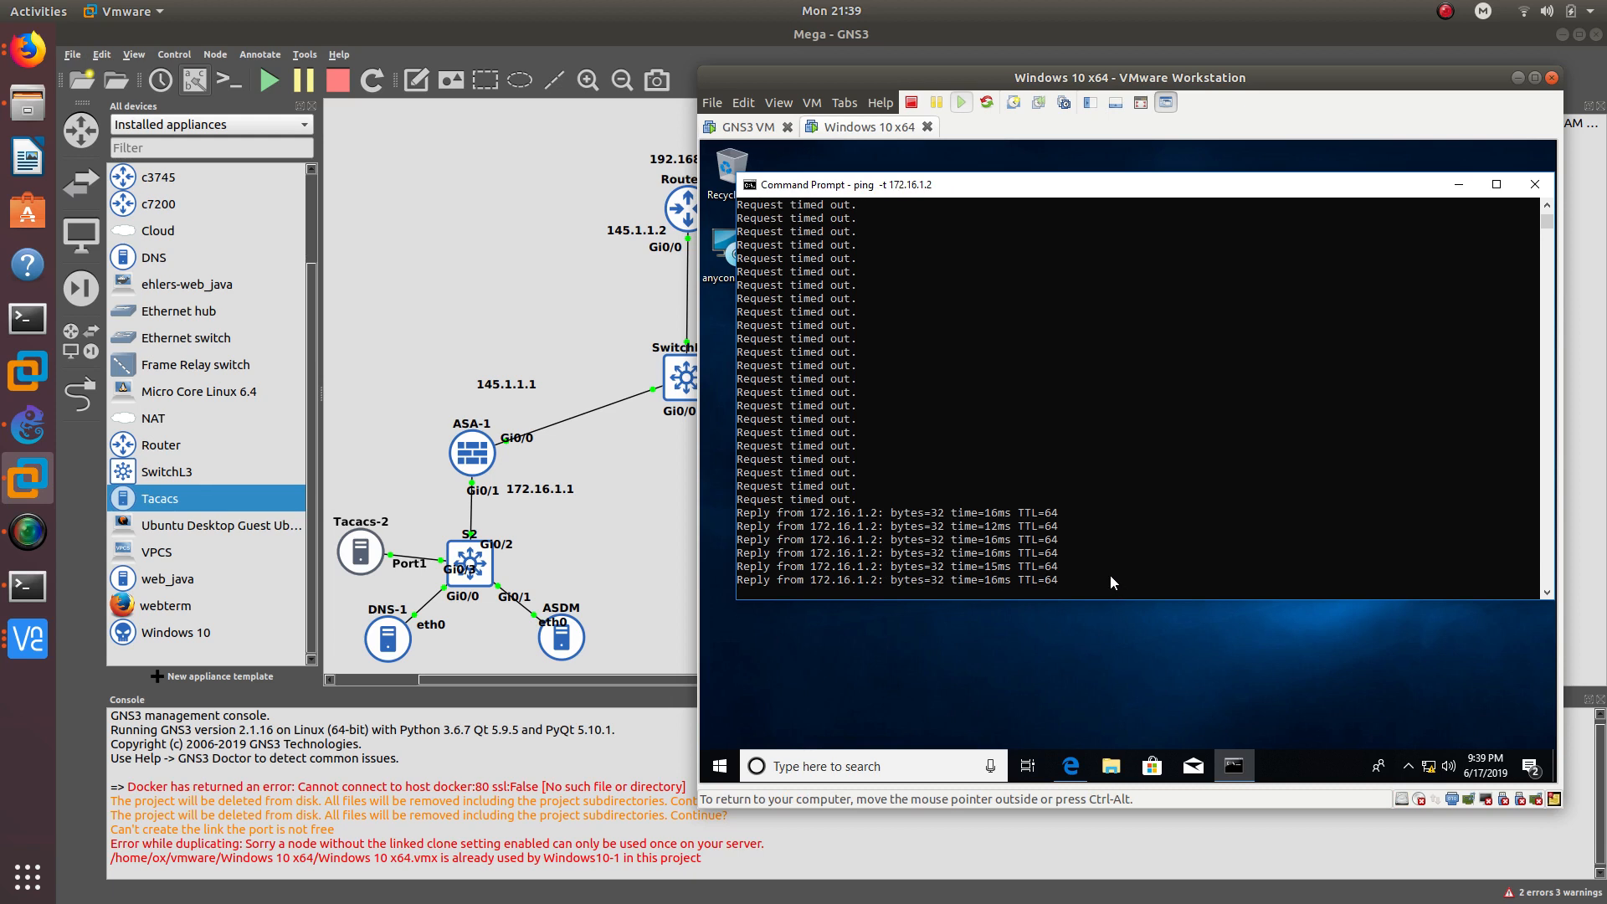
{"action": "key", "text": "ctrl+c"}
{"action": "key", "text": "Return"}
- Ping 172.16.1.4, getting 4 of 4 replies over the VPN
{"action": "key", "text": "Up"}
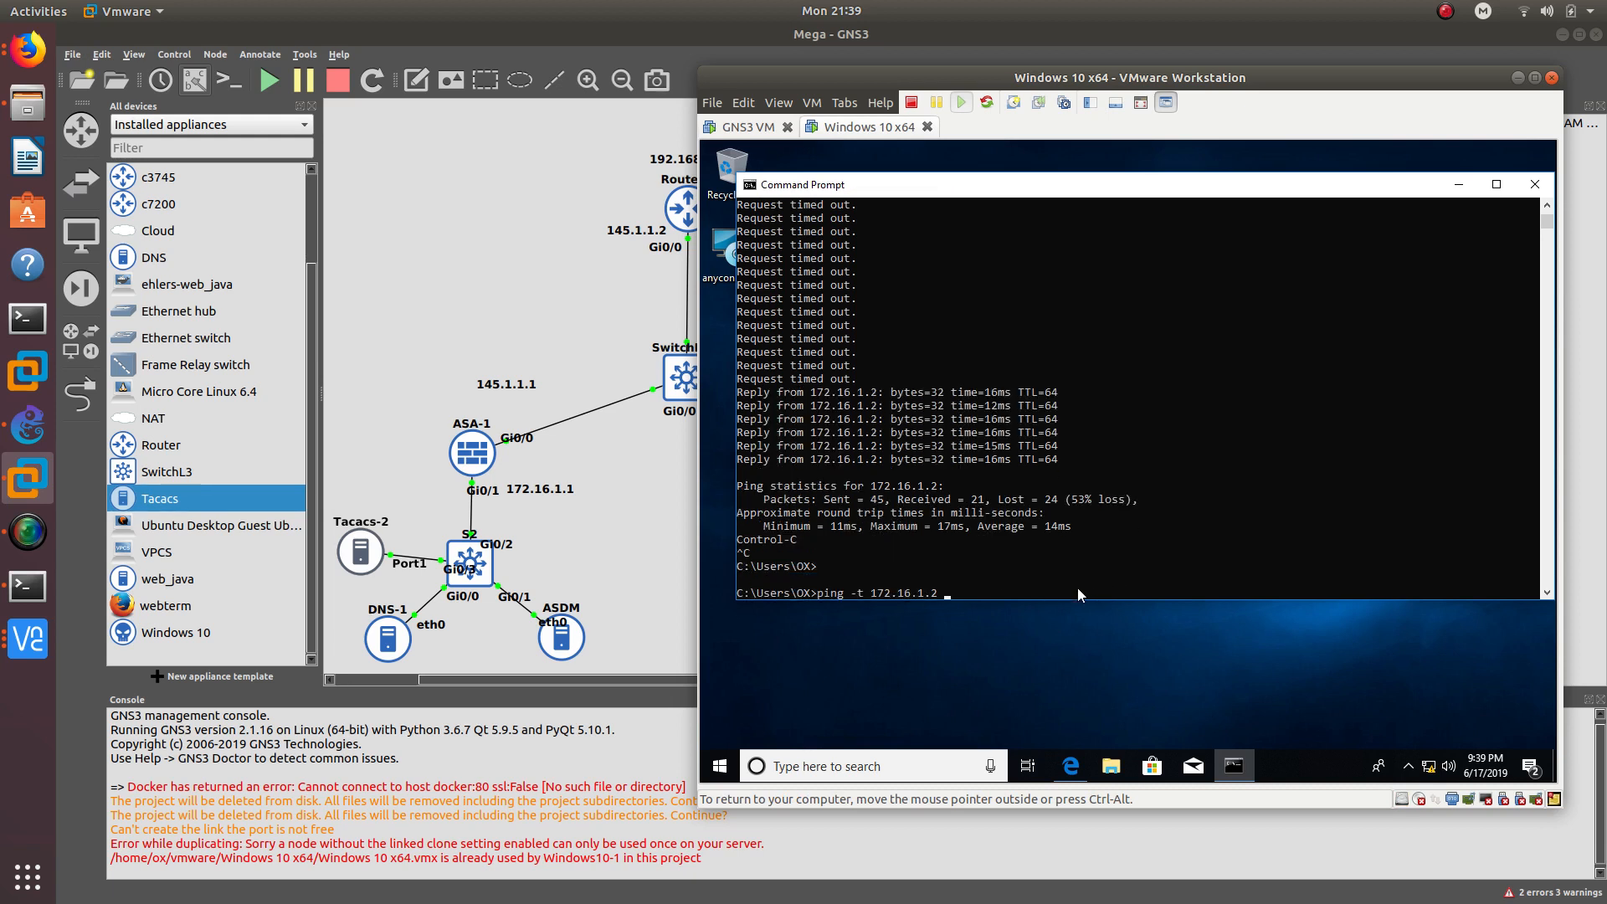
{"action": "key", "text": "BackSpace"}
{"action": "key", "text": "BackSpace"}
{"action": "key", "text": "BackSpace"}
{"action": "key", "text": "BackSpace"}
{"action": "key", "text": "BackSpace"}
{"action": "key", "text": "BackSpace"}
{"action": "key", "text": "BackSpace"}
{"action": "key", "text": "BackSpace"}
{"action": "key", "text": "BackSpace"}
{"action": "key", "text": "BackSpace"}
{"action": "key", "text": "BackSpace"}
{"action": "key", "text": "BackSpace"}
{"action": "key", "text": "BackSpace"}
{"action": "type", "text": "172.16.1.4"}
{"action": "key", "text": "Return"}
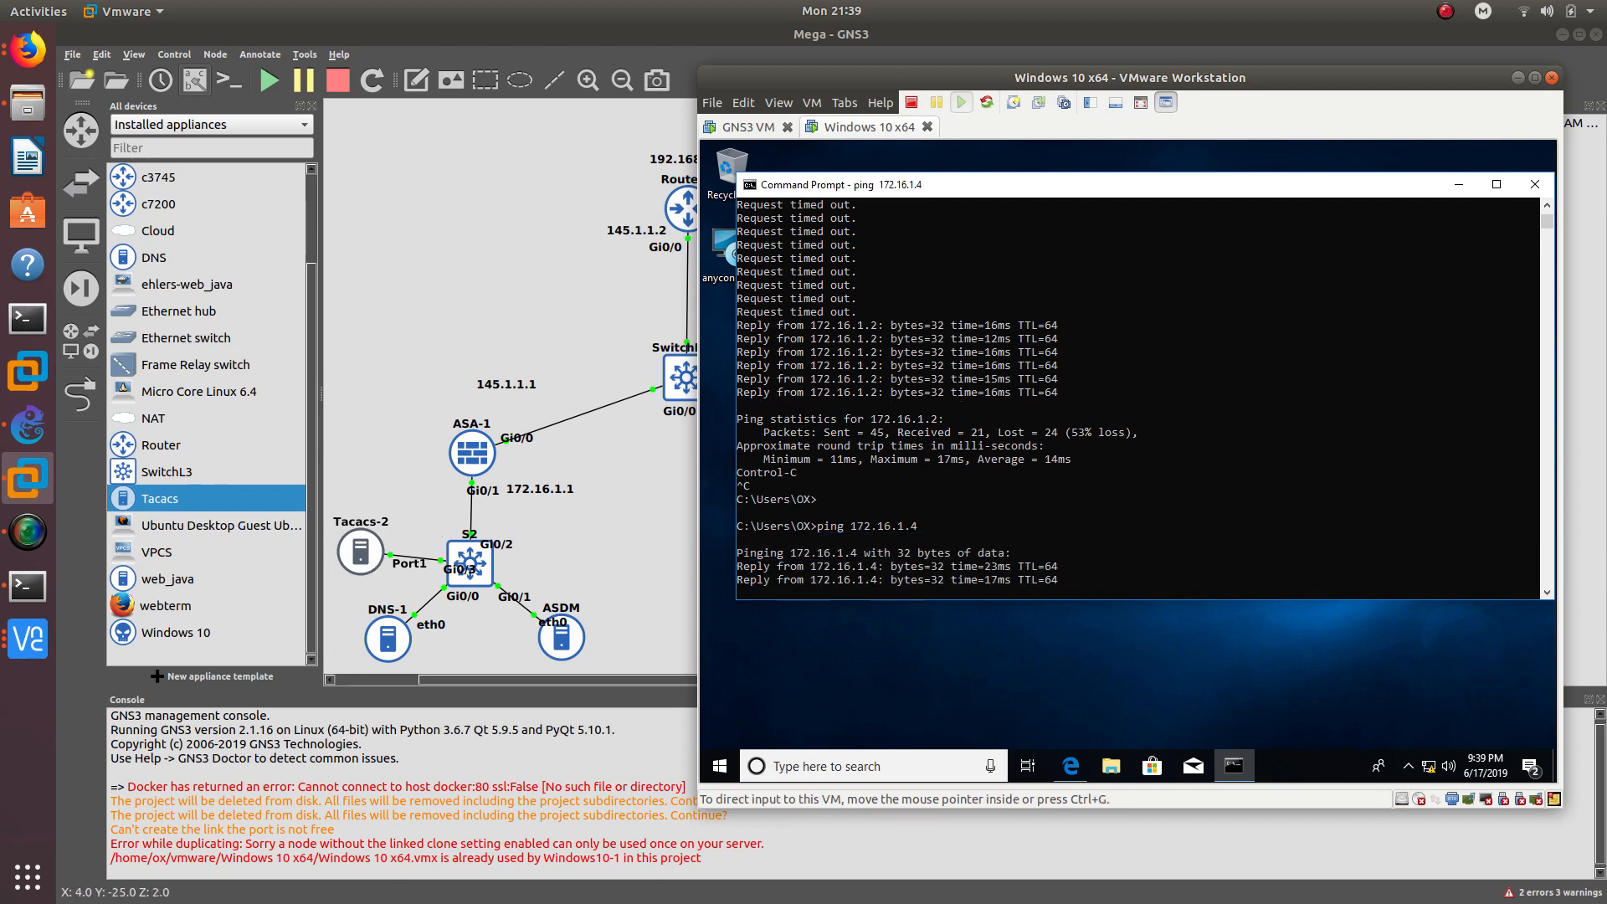
- Disconnect AnyConnect from the tray and rerun the ping to 172.16.1.4
{"action": "left_click", "coordinate": [1409, 763]}
{"action": "left_click", "coordinate": [1409, 733]}
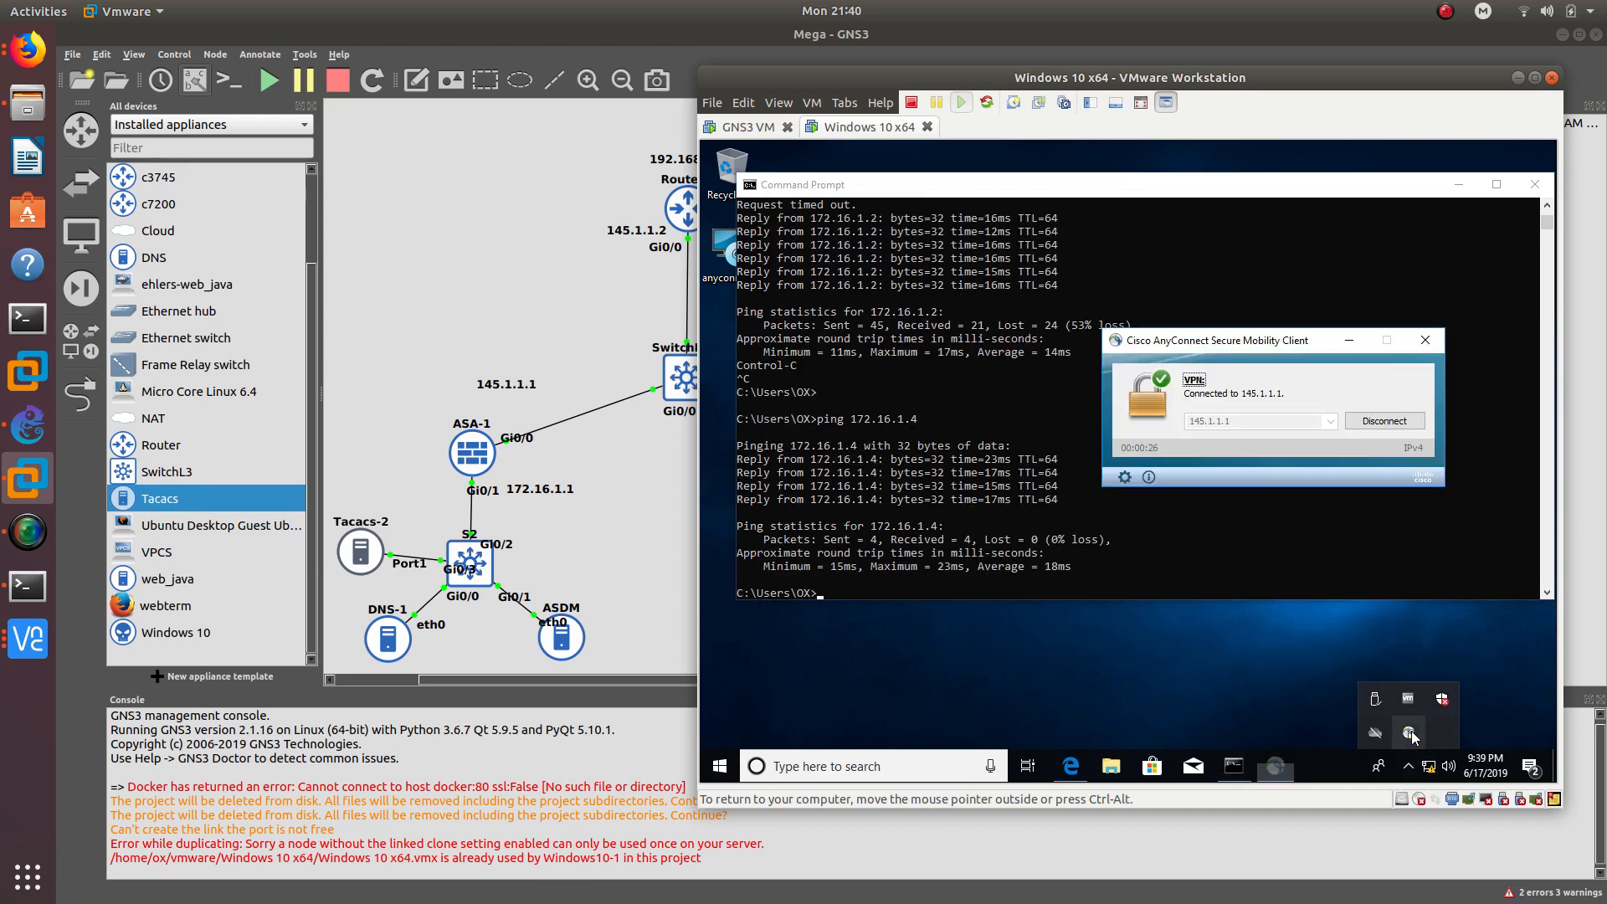
{"action": "left_click", "coordinate": [969, 572]}
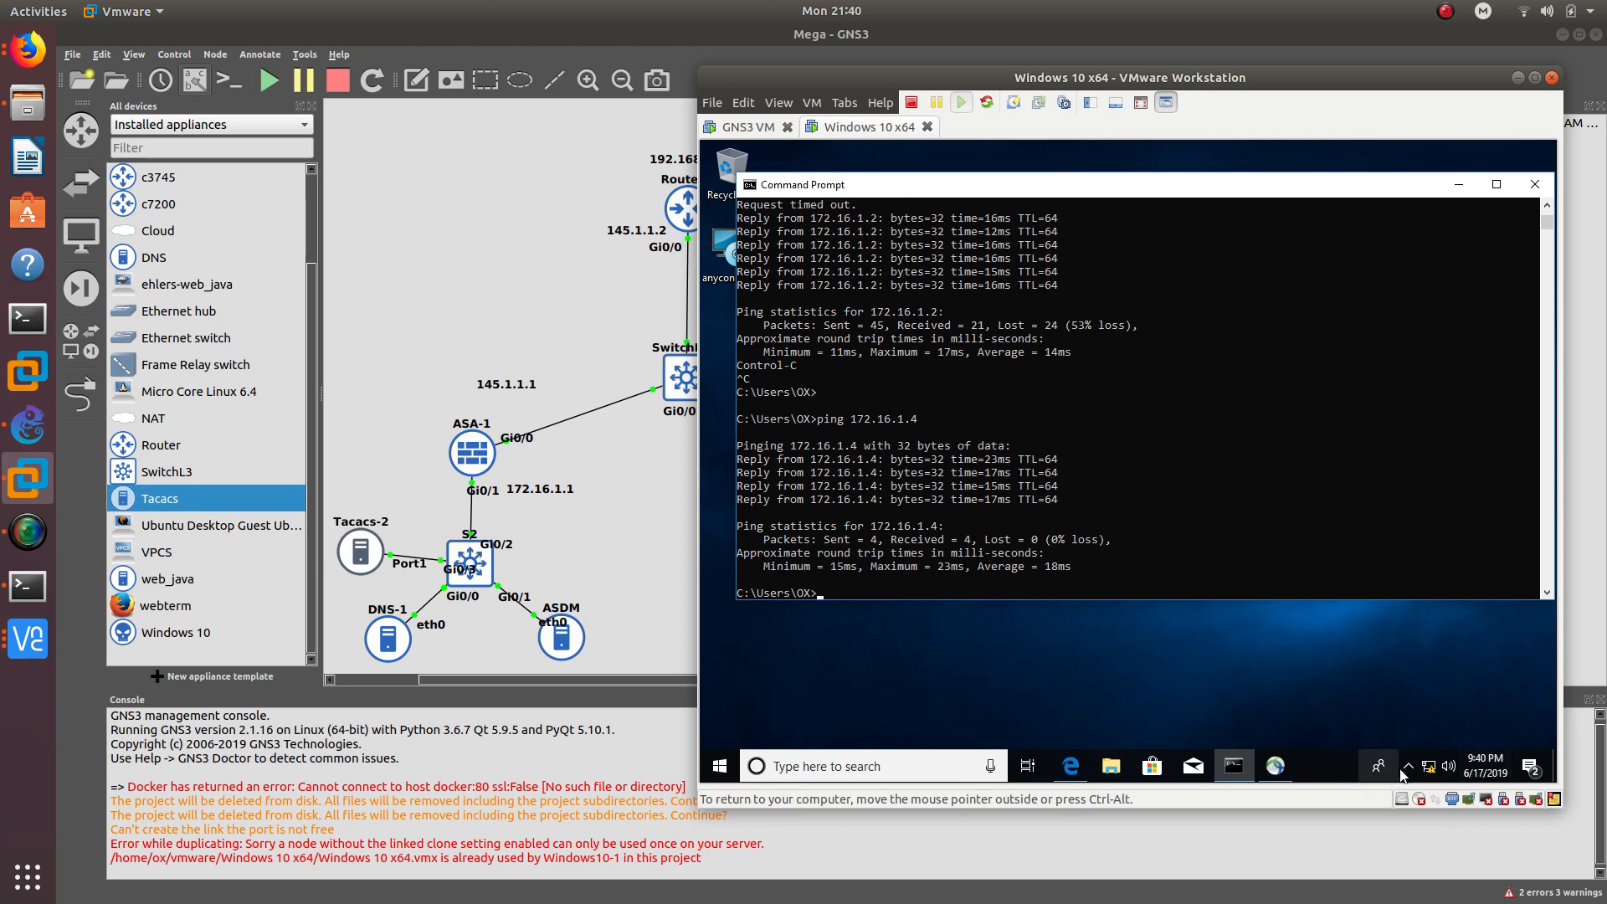
{"action": "left_click", "coordinate": [1281, 769]}
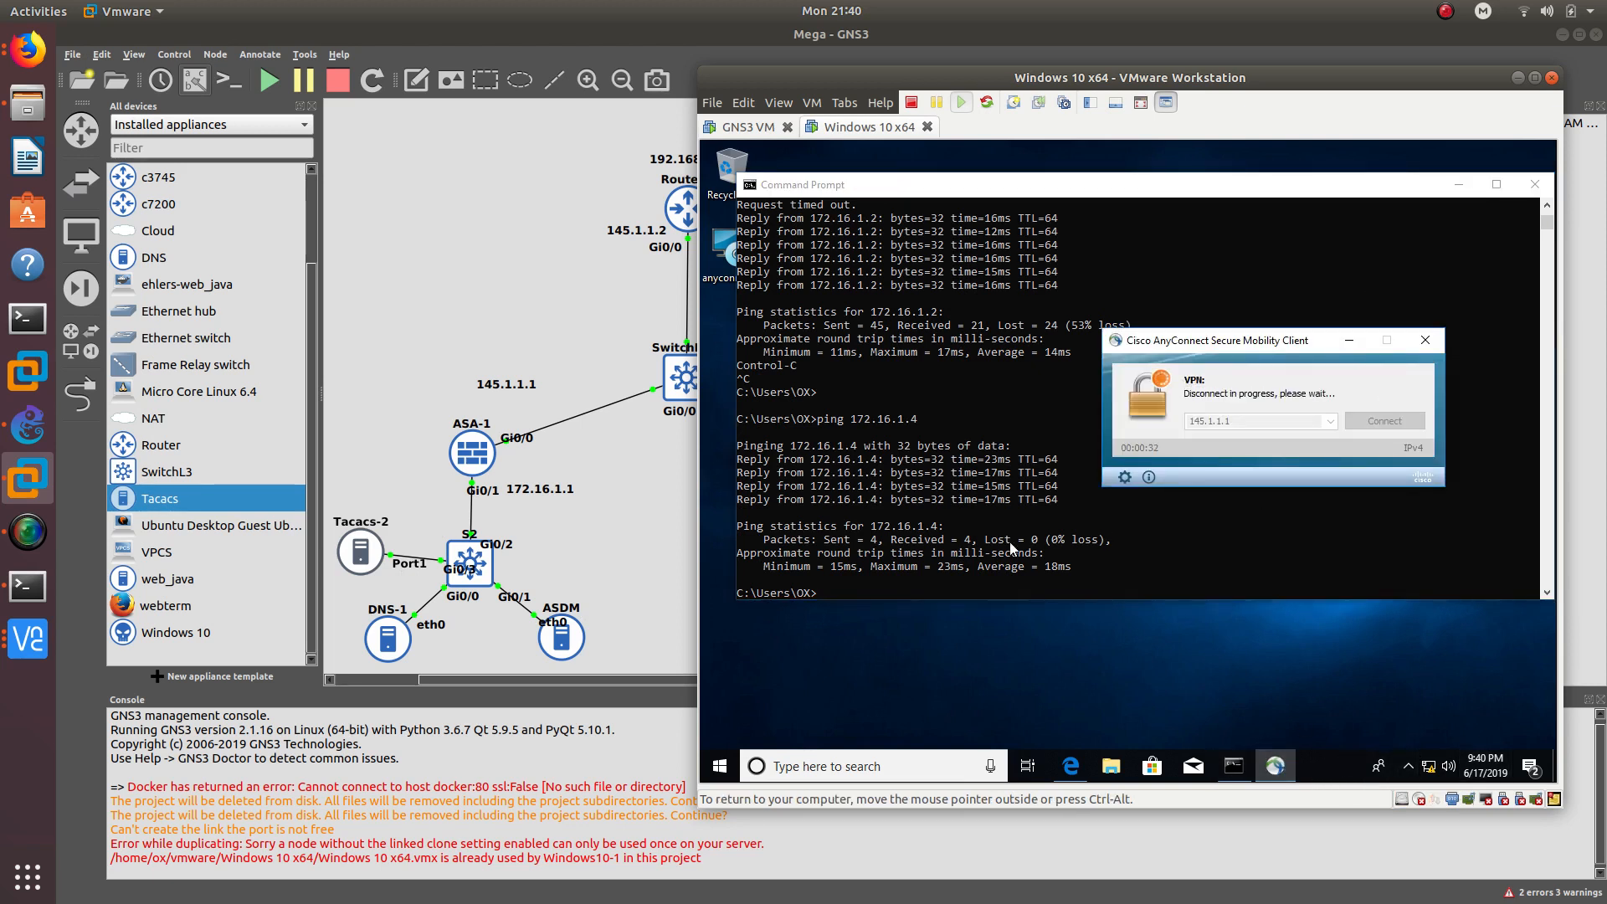
{"action": "left_click", "coordinate": [924, 567]}
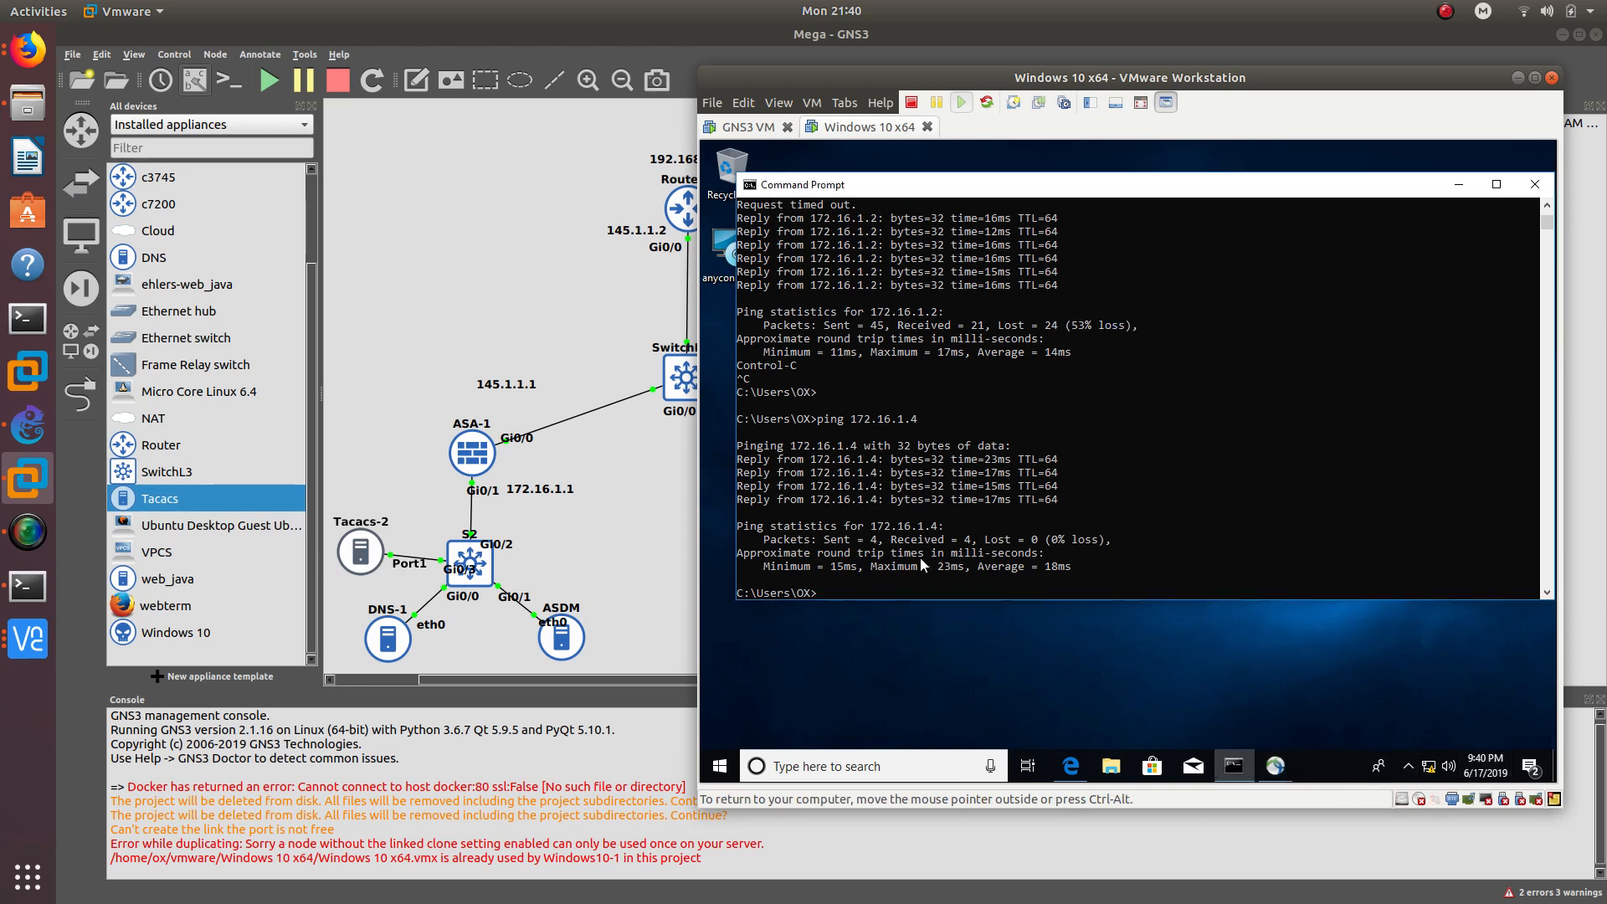
{"action": "key", "text": "Up"}
{"action": "key", "text": "Return"}
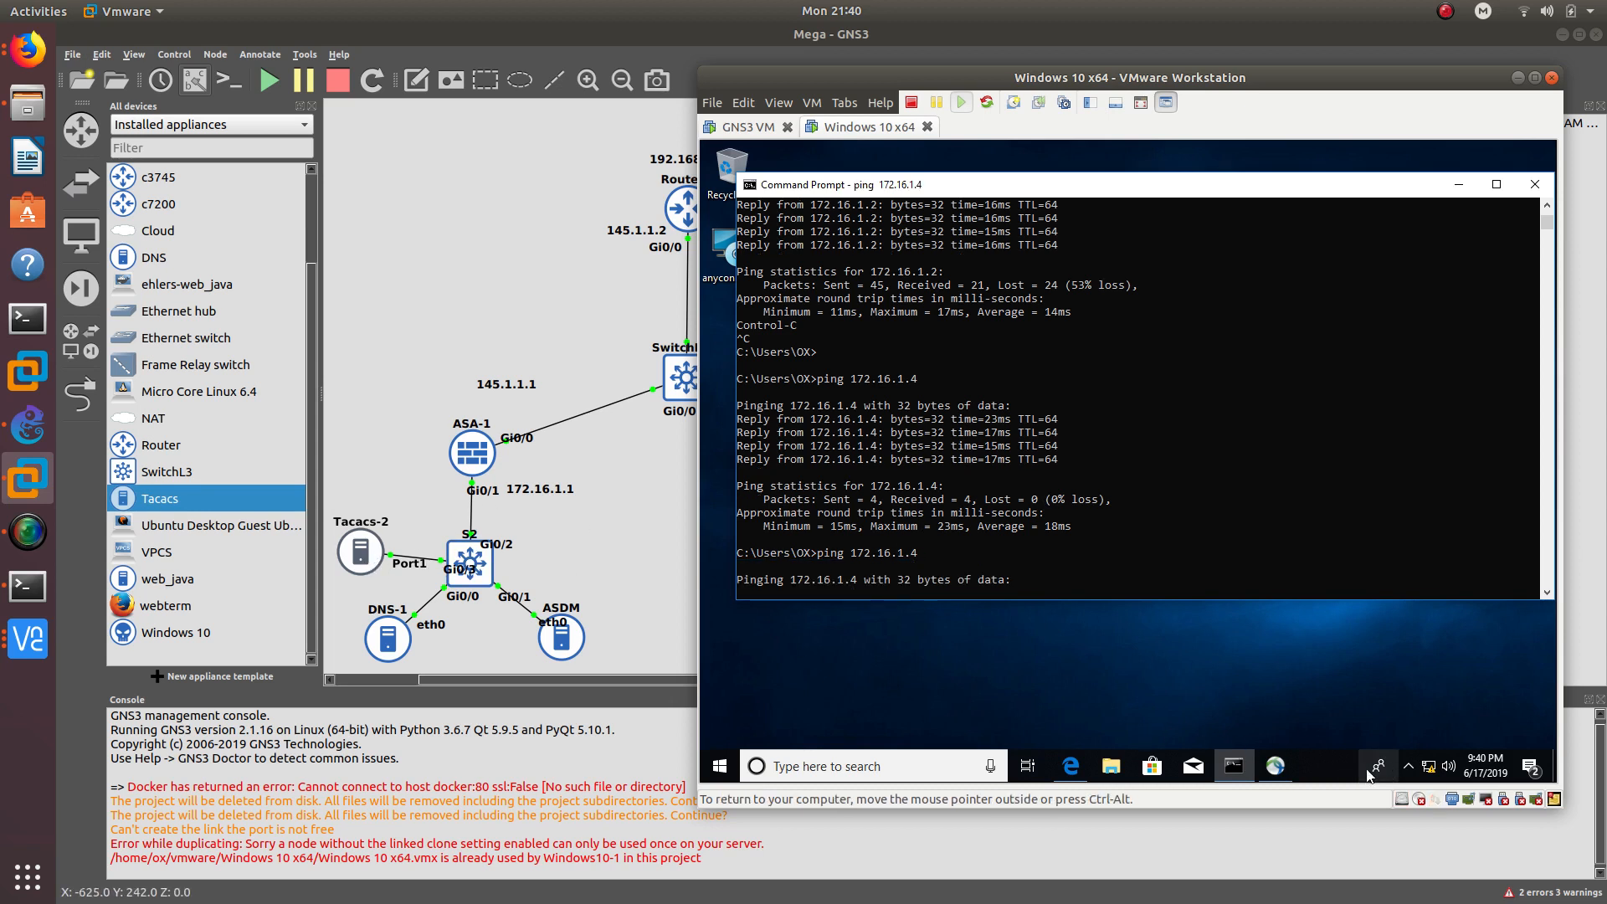
- Arrange the disconnected AnyConnect window beside the 100%-loss ping to 172.16.1.4, then preview Firefox windows
{"action": "left_click", "coordinate": [1275, 766]}
{"action": "left_click_drag", "start_coordinate": [1214, 358], "coordinate": [1170, 329]}
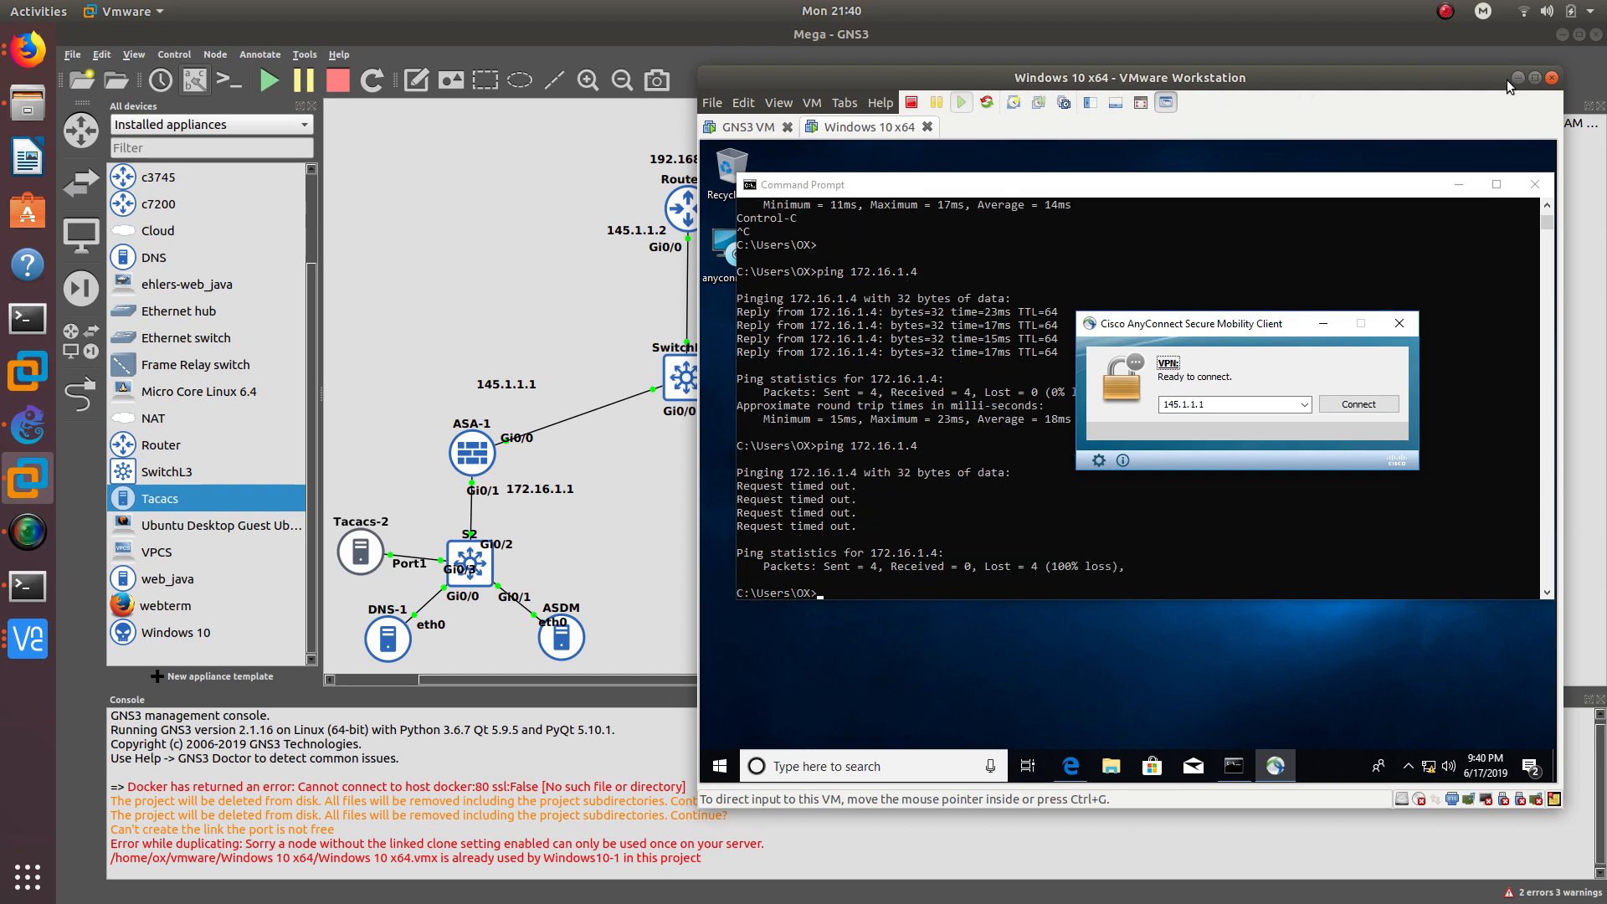
{"action": "left_click_drag", "start_coordinate": [1440, 86], "coordinate": [1362, 92]}
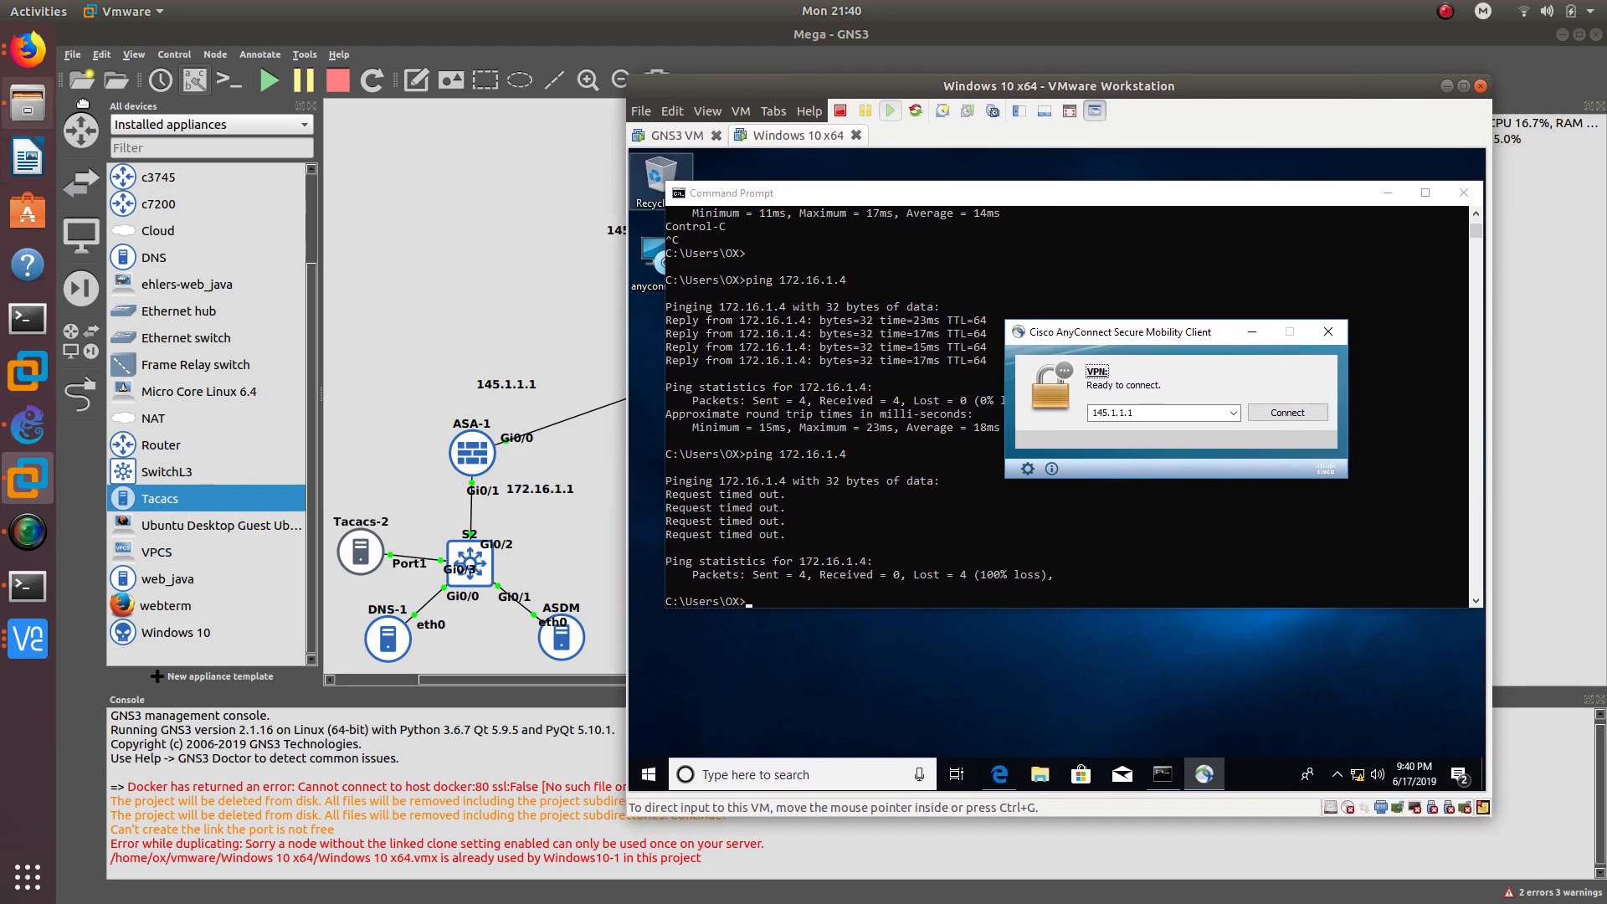
{"action": "left_click", "coordinate": [28, 50]}
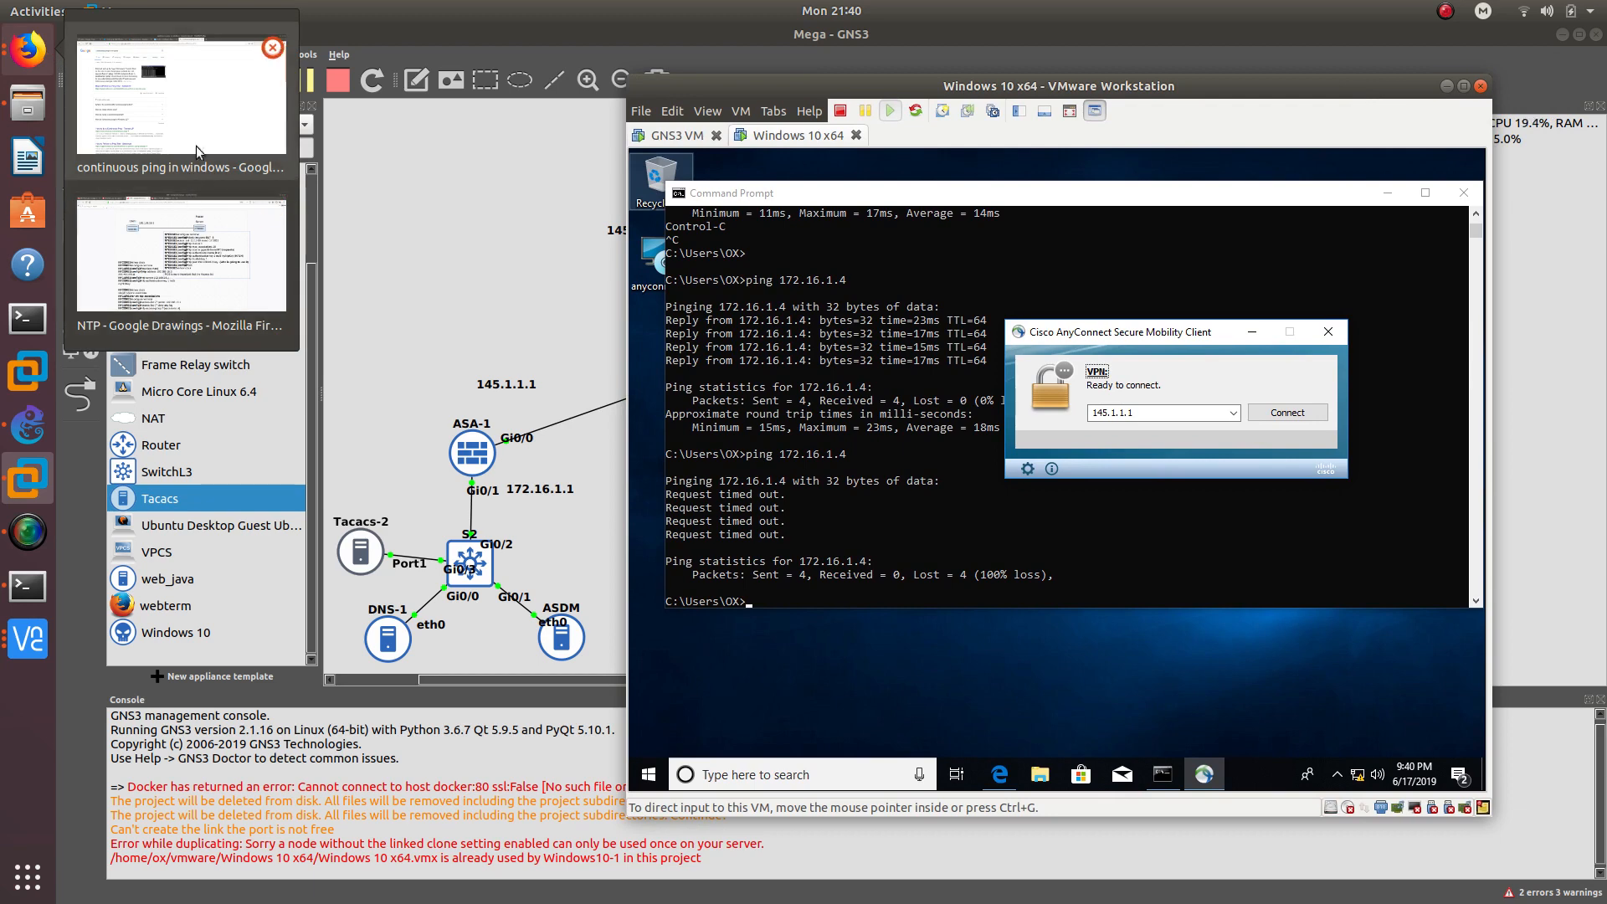
- Bring Firefox forward on the Twitter profile tab and open the SimpleScreenRecorder menu
{"action": "left_click", "coordinate": [194, 117]}
{"action": "left_click", "coordinate": [327, 63]}
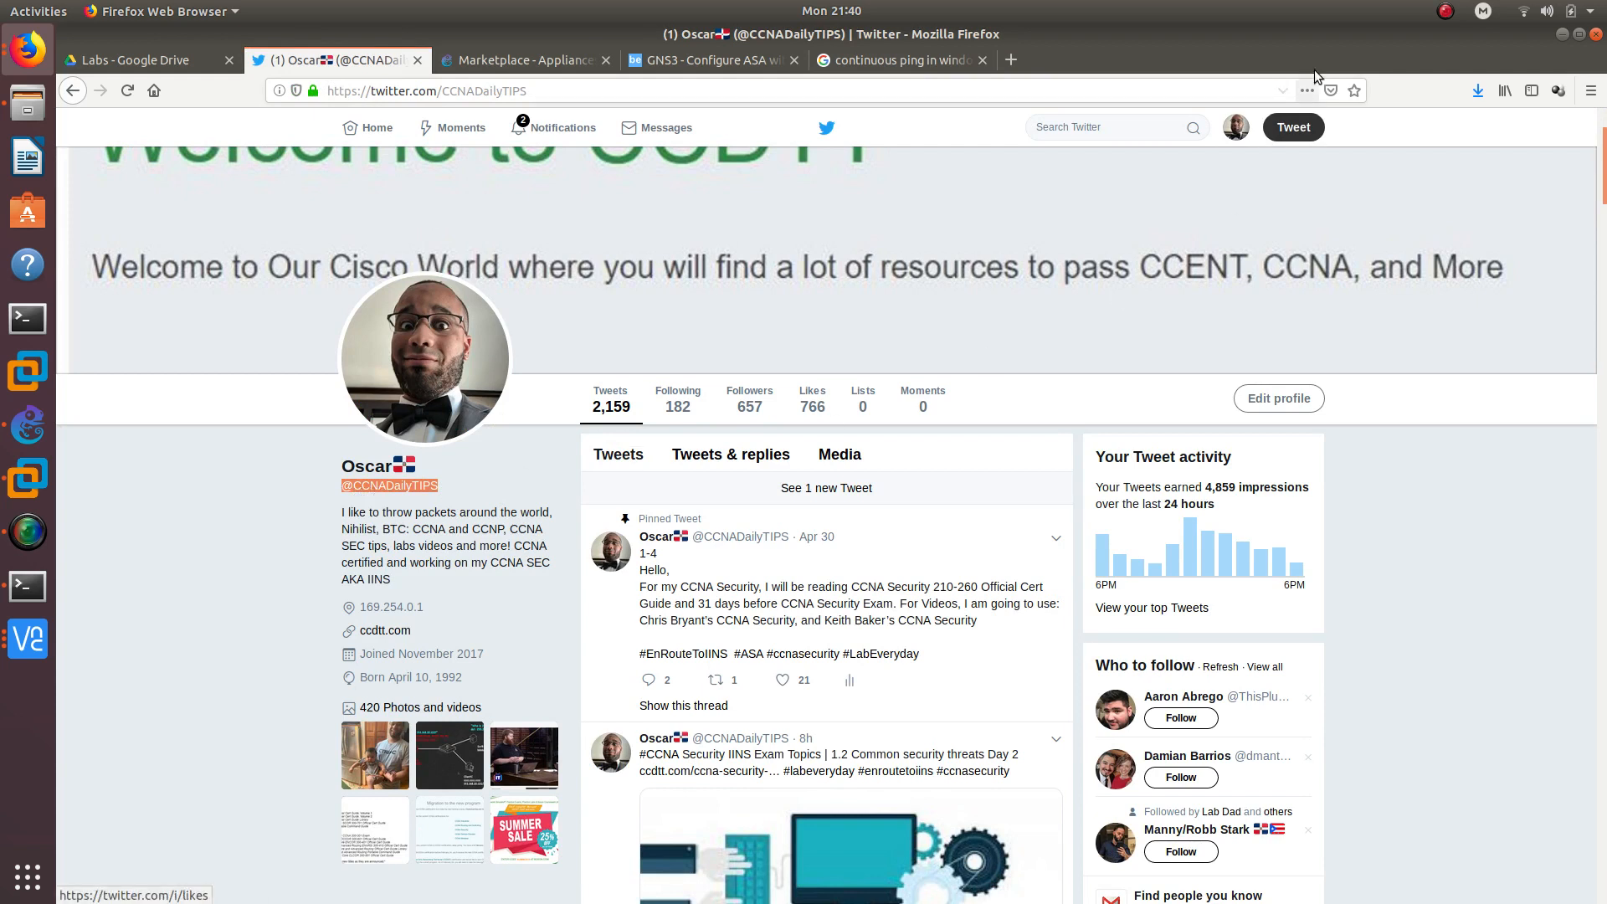
{"action": "left_click", "coordinate": [1445, 11]}
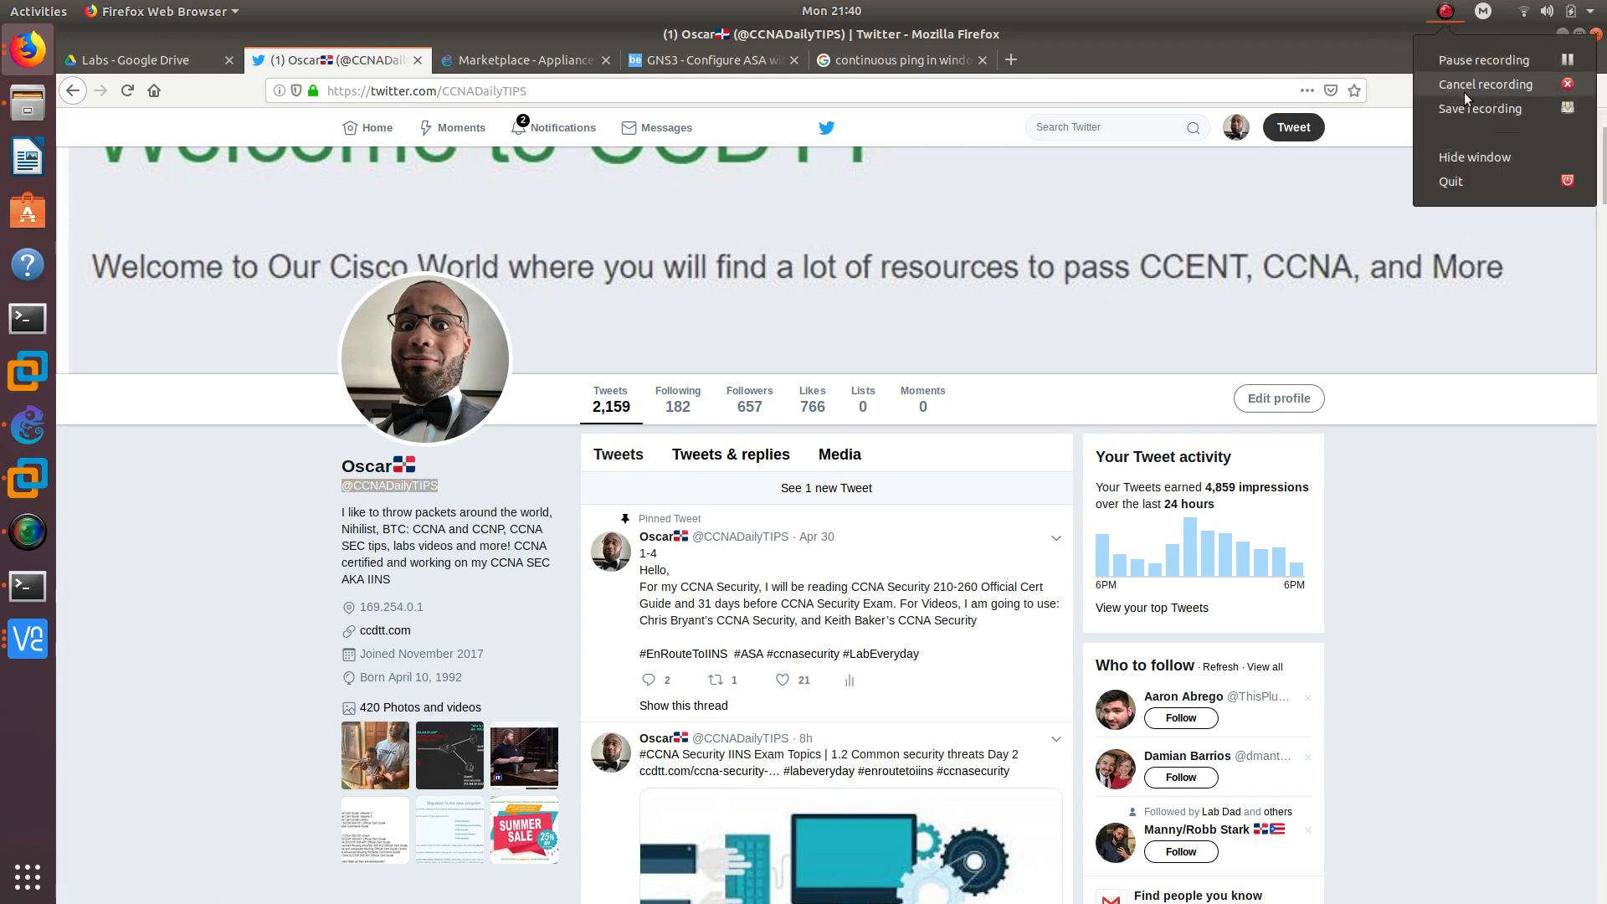